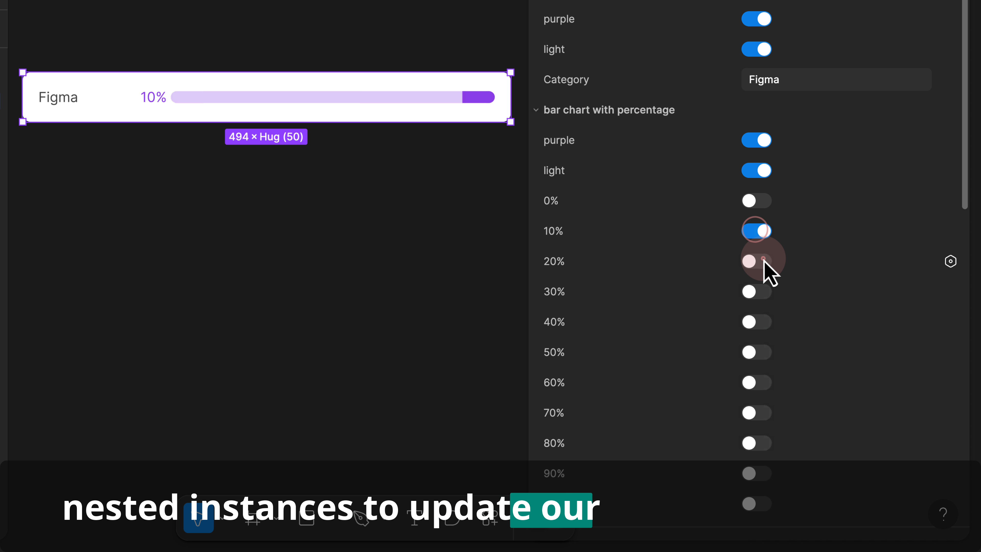
Step: Step the nested bar chart instance through 20%, 30%, 40% and 50%, ending on 60%
click(760, 263)
click(760, 293)
click(760, 323)
click(762, 352)
click(762, 382)
Step: Extend the Category text to "Figma can you make this the" and stretch the progress instance wider
click(806, 82)
text(can you make thi)
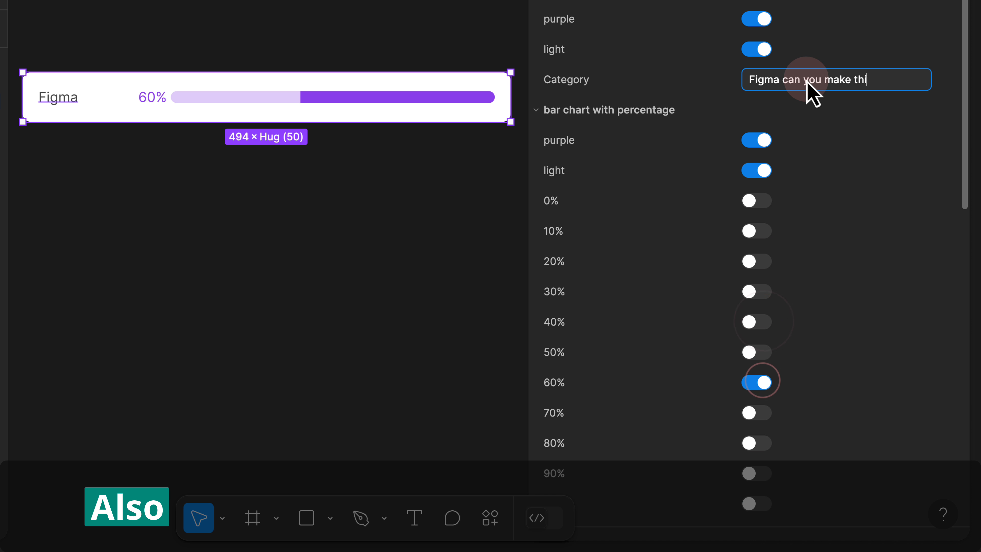
text(s the)
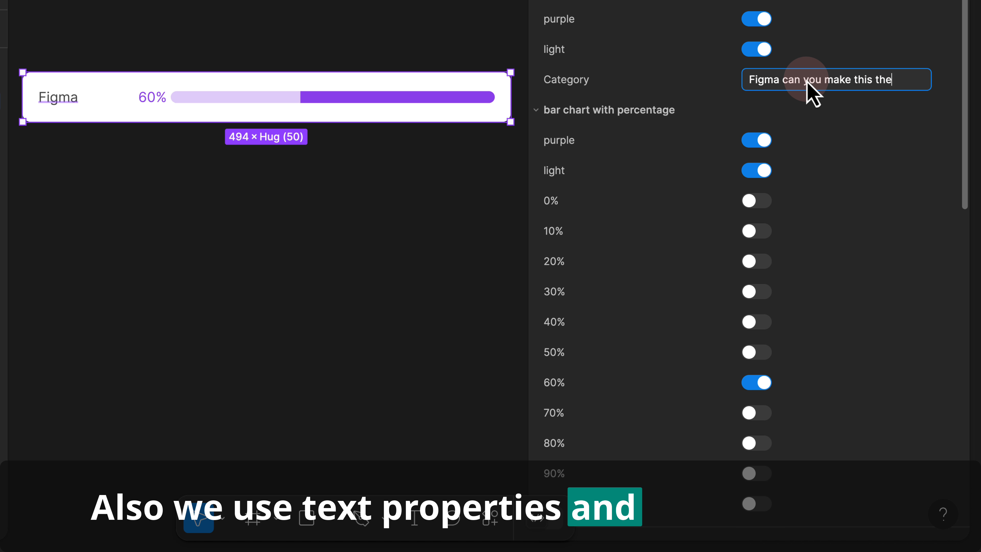
key(Return)
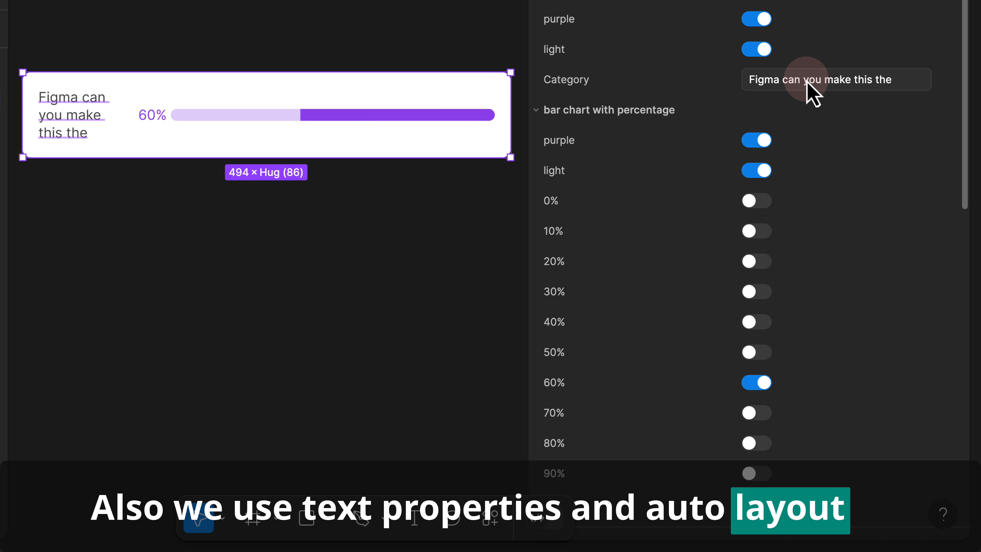
scroll(236, 135, down, 3)
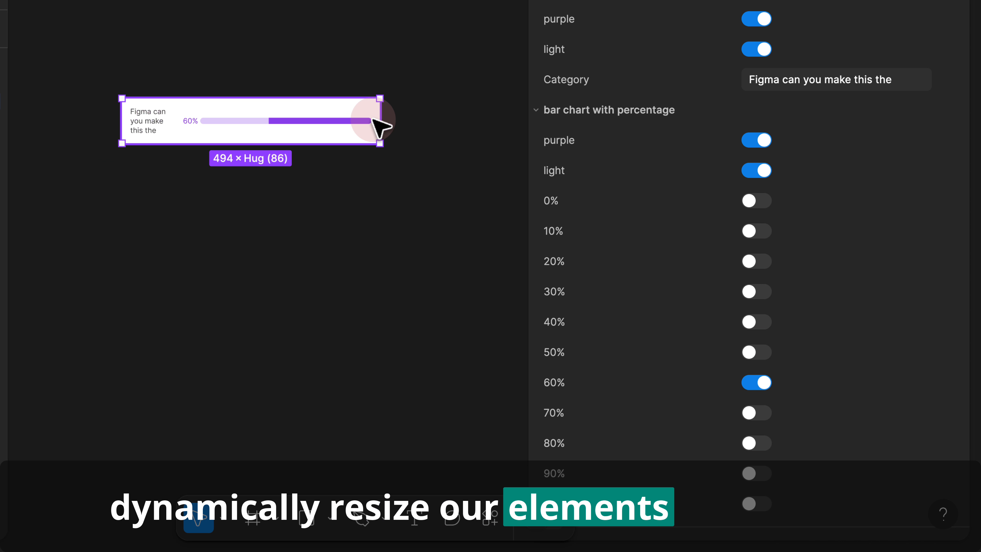
drag(377, 125, 477, 118)
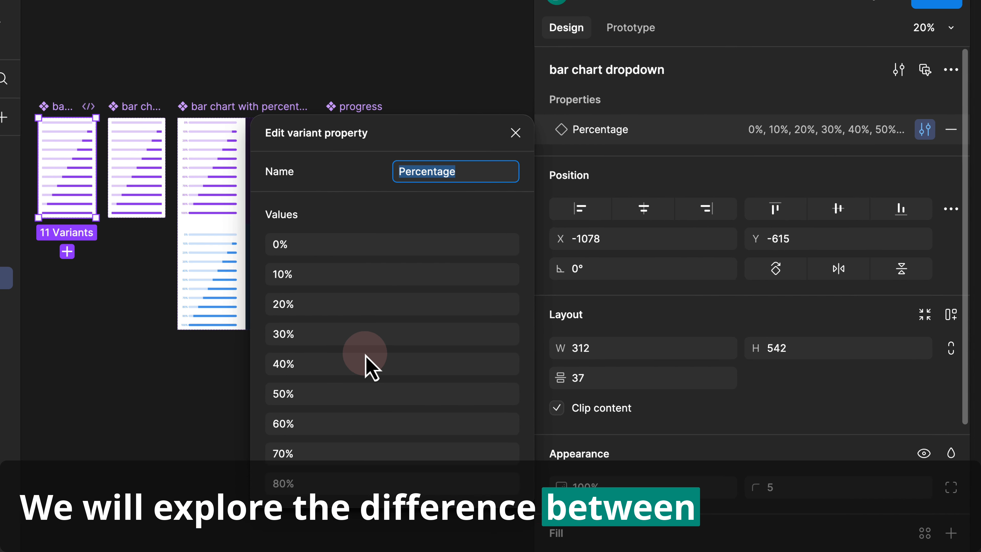
Step: Examine the bar chart component sets, including all variants of "bar chart with percentage", the community file page and the "progress" set
scroll(466, 360, down, 2)
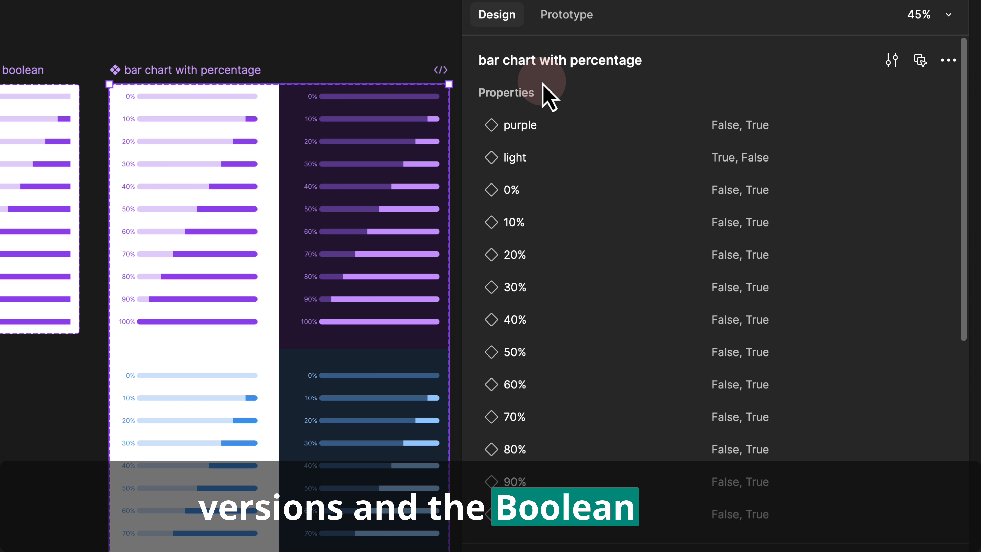
drag(372, 31, 525, 473)
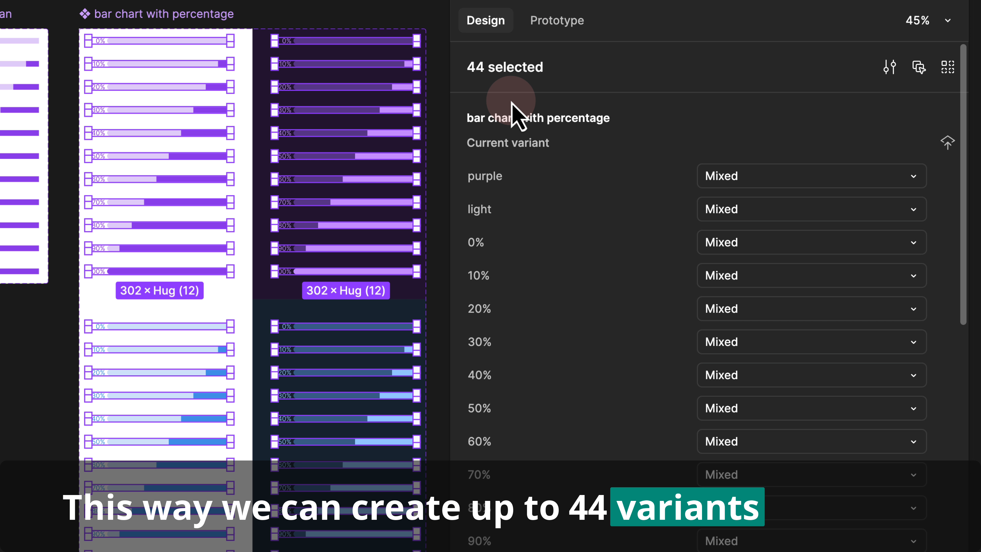
scroll(136, 259, down, 2)
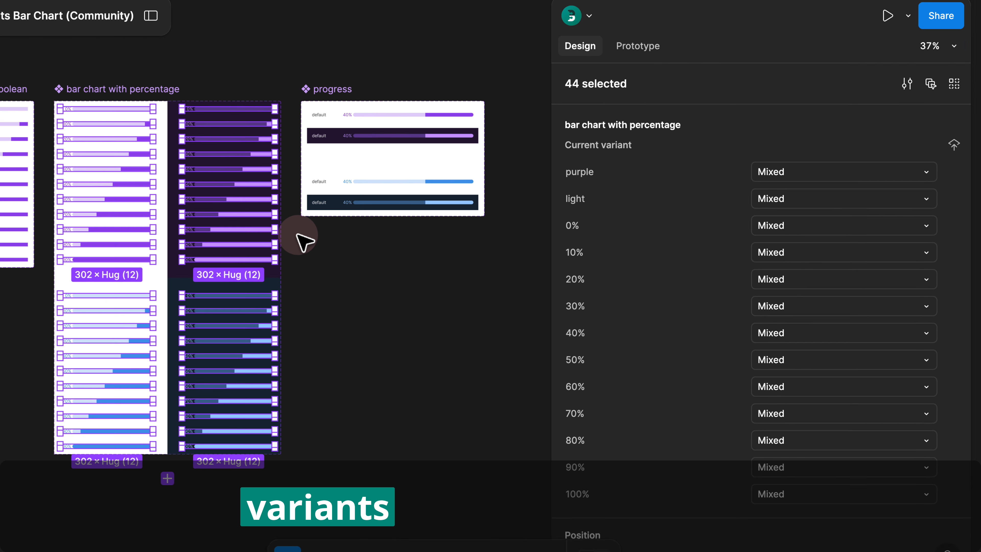
scroll(305, 241, right, 5)
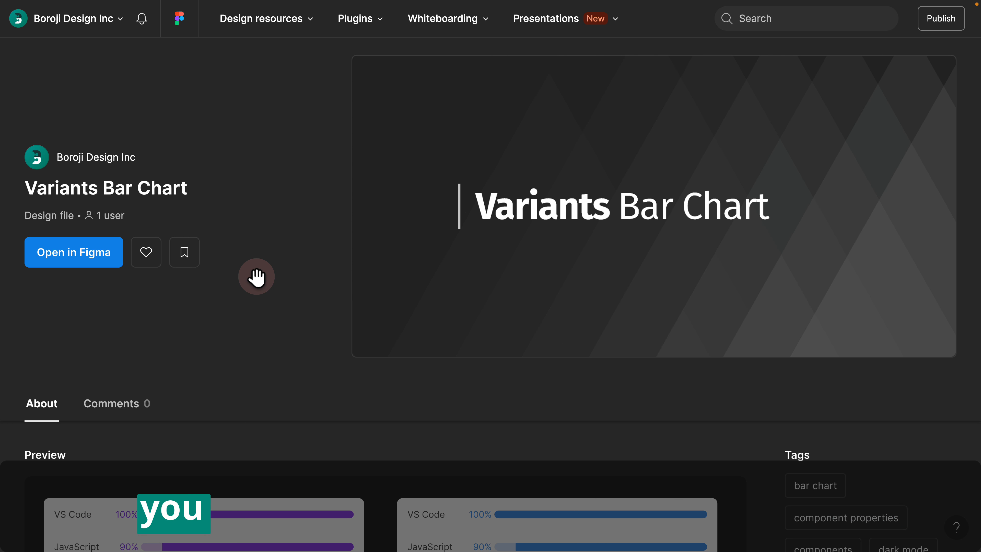
scroll(255, 277, down, 8)
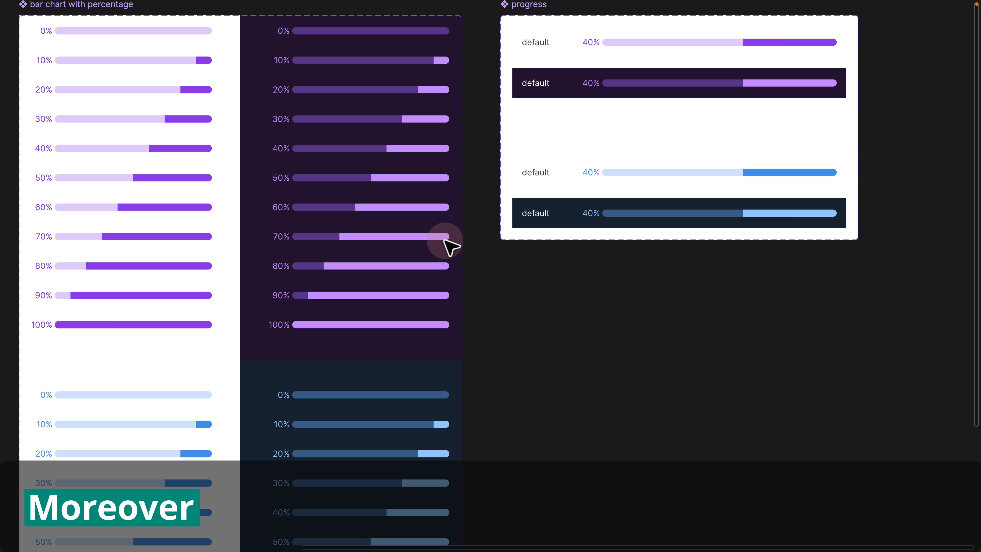
click(445, 239)
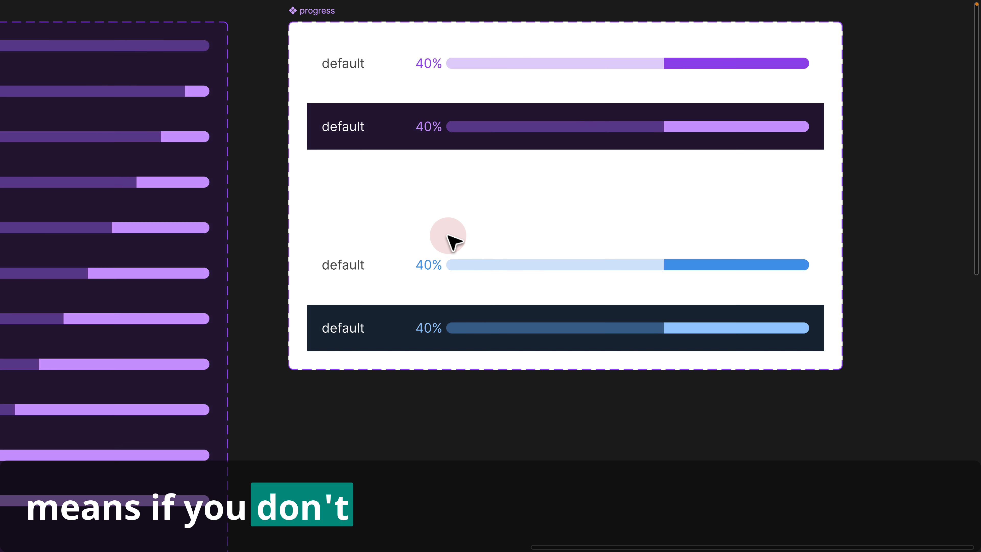
scroll(449, 237, right, 5)
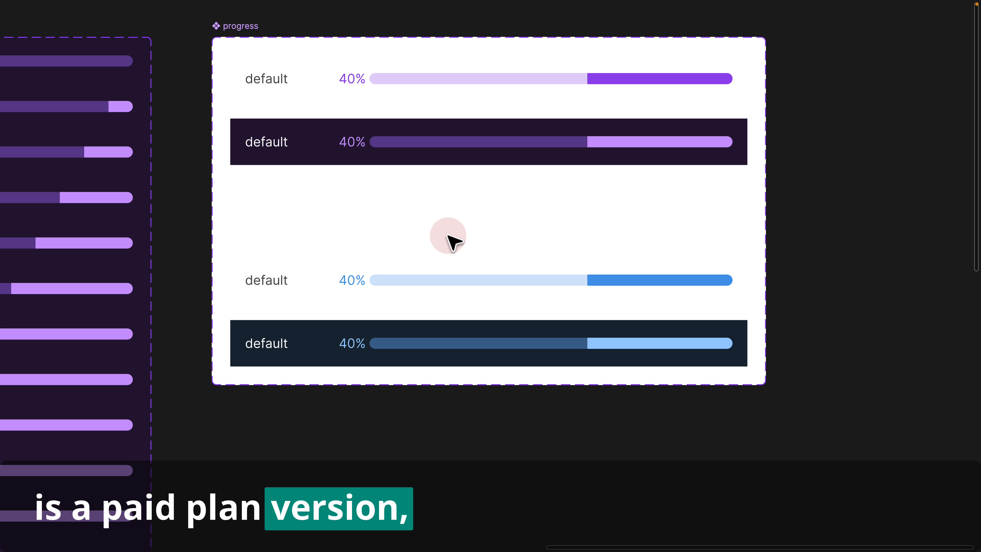
scroll(448, 235, right, 2)
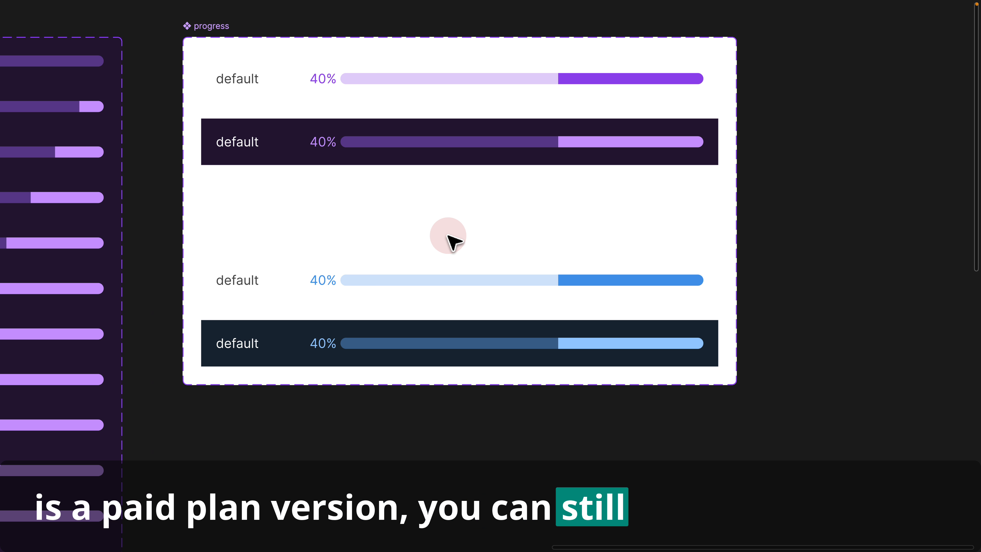
scroll(453, 241, up, 3)
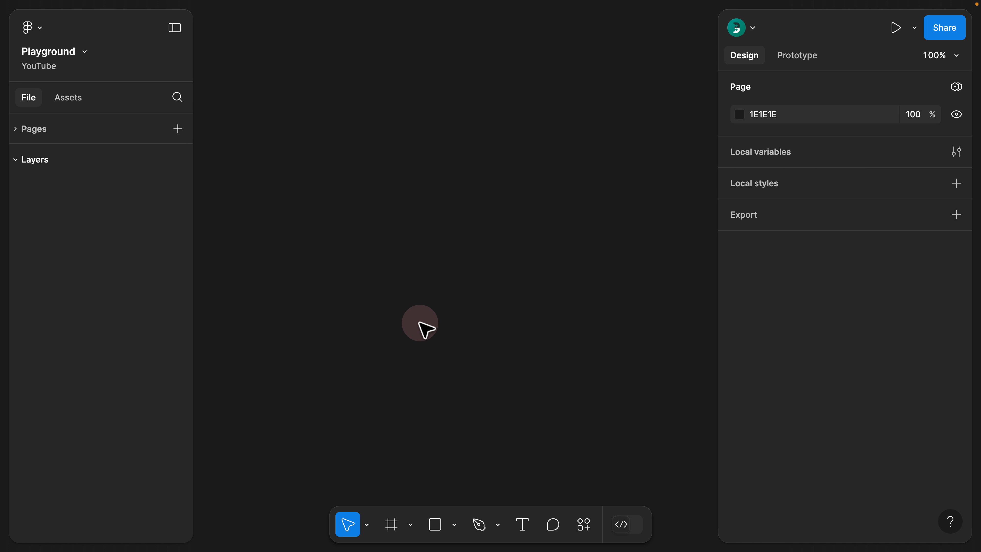
Step: Draw a rectangle about 163 wide on the empty canvas and set its height to 12
click(435, 525)
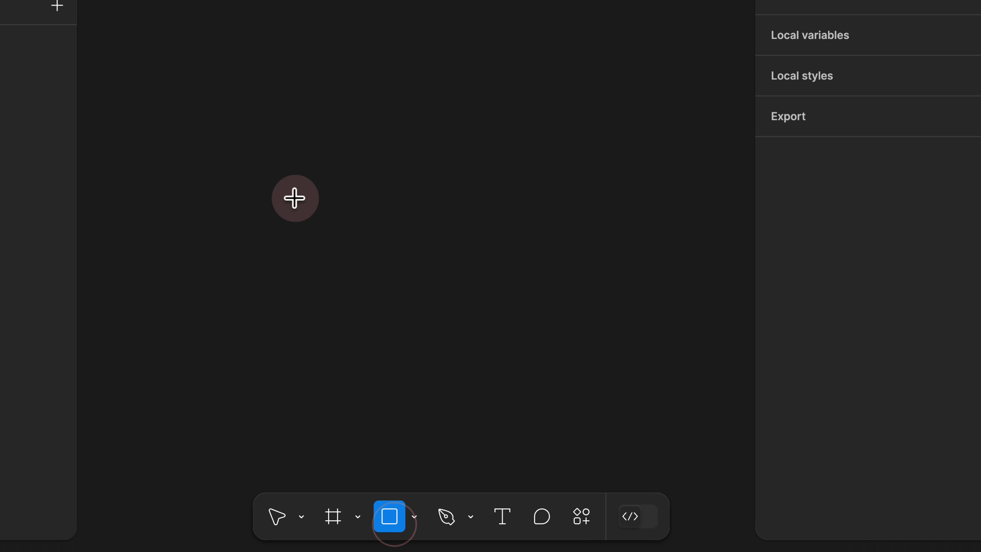
drag(255, 141, 416, 158)
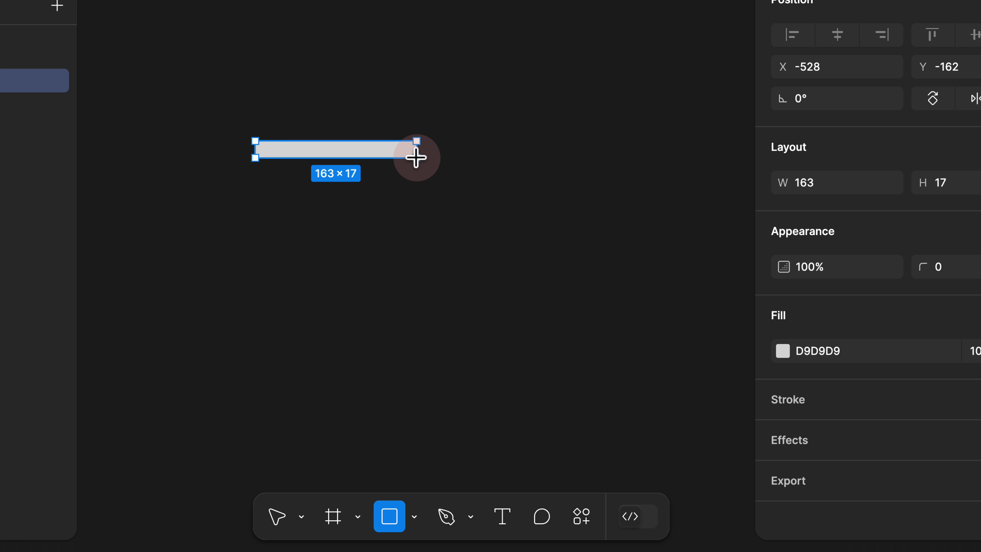
click(846, 190)
text(12)
key(Return)
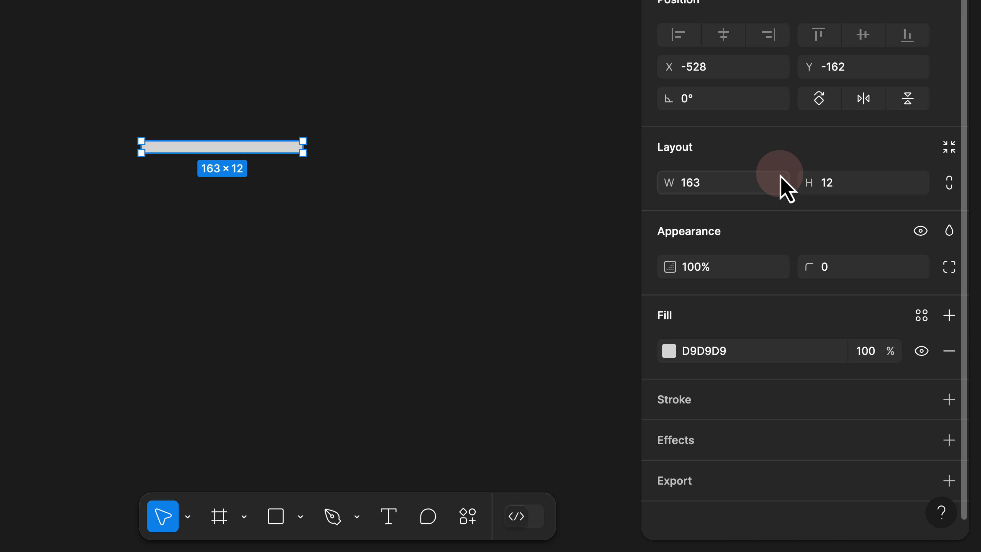
Step: Set the rectangle's fill color to HSL 268, 80, 60
scroll(773, 243, down, 1)
click(669, 341)
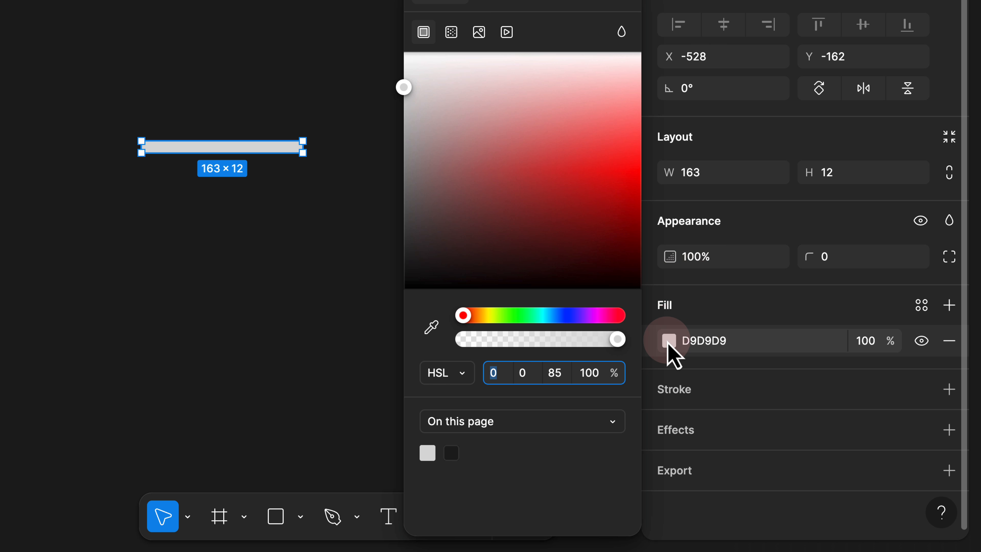
click(498, 374)
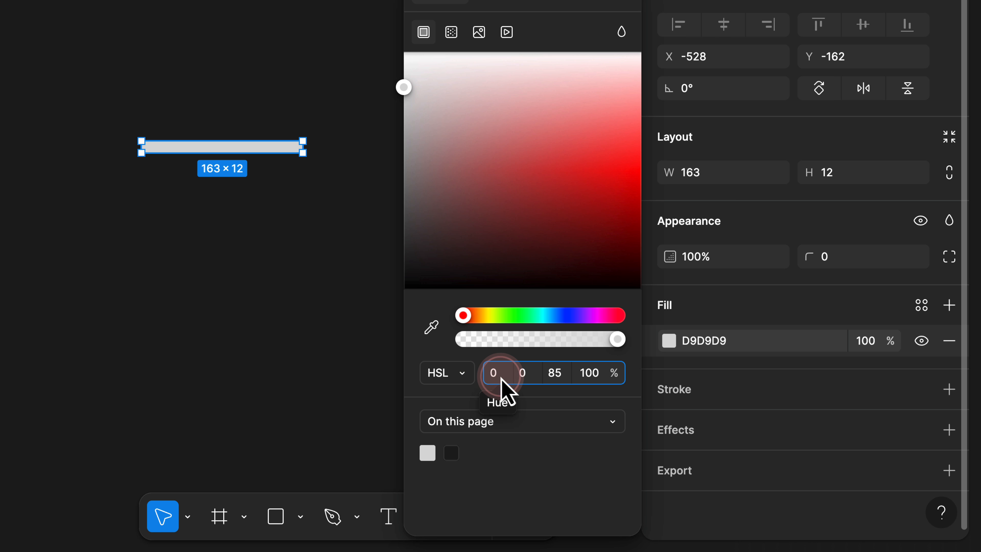
text(268)
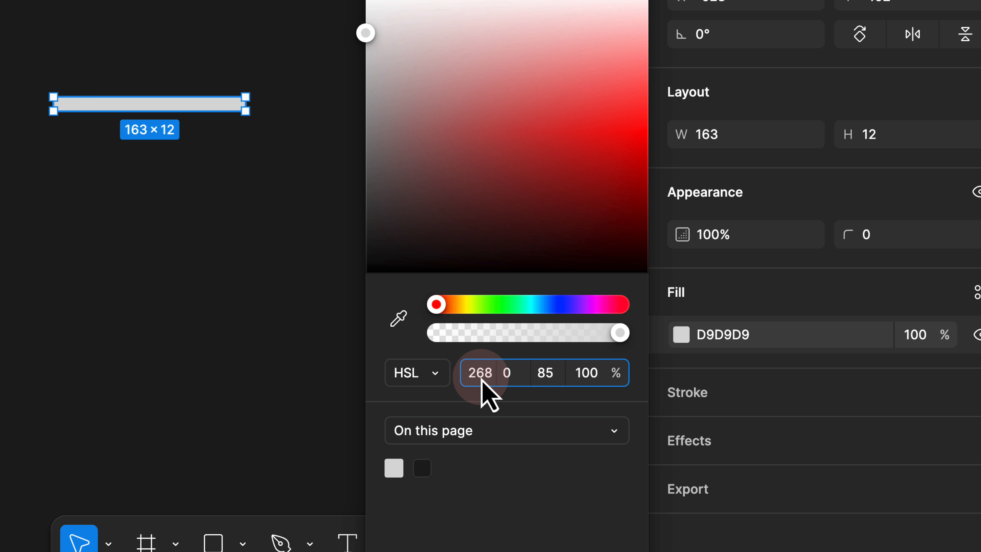
key(Tab)
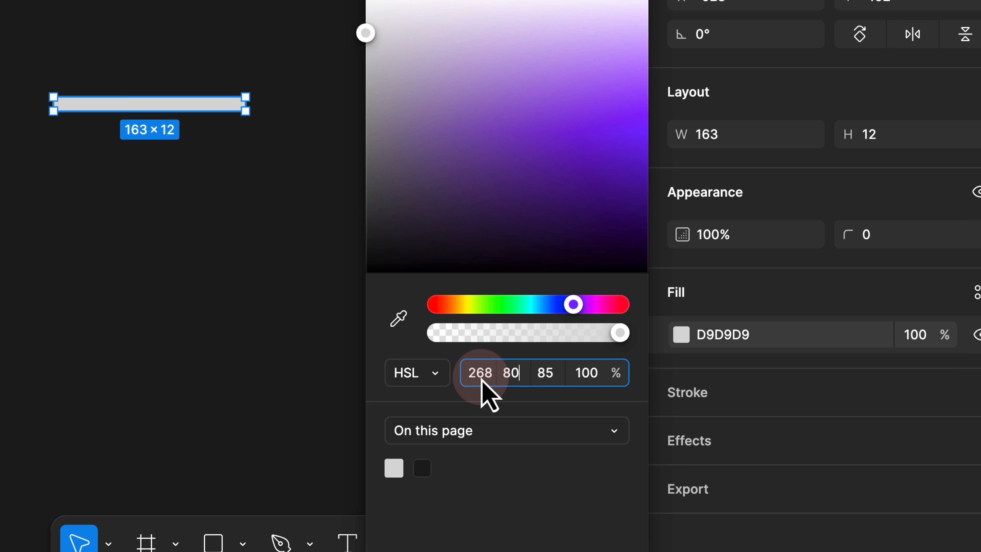
key(Tab)
text(6)
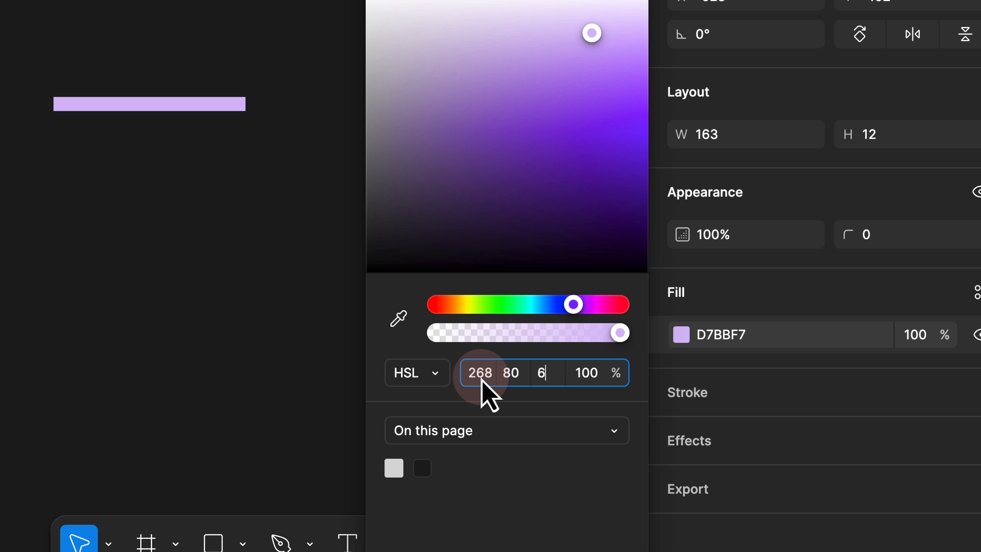
text(0)
key(Tab)
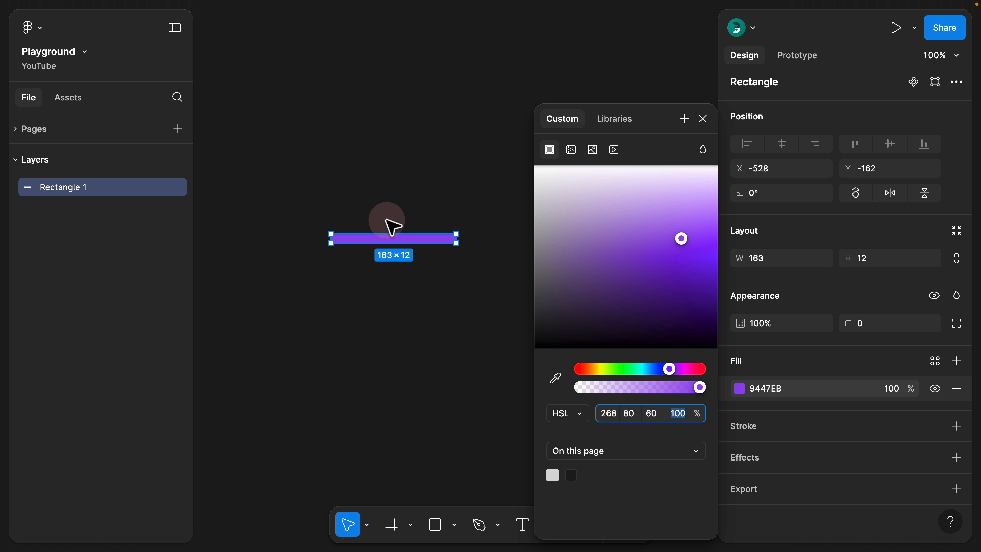
click(392, 226)
Step: Duplicate the purple rectangle to its left at the same height, at about X -696
drag(385, 238, 548, 232)
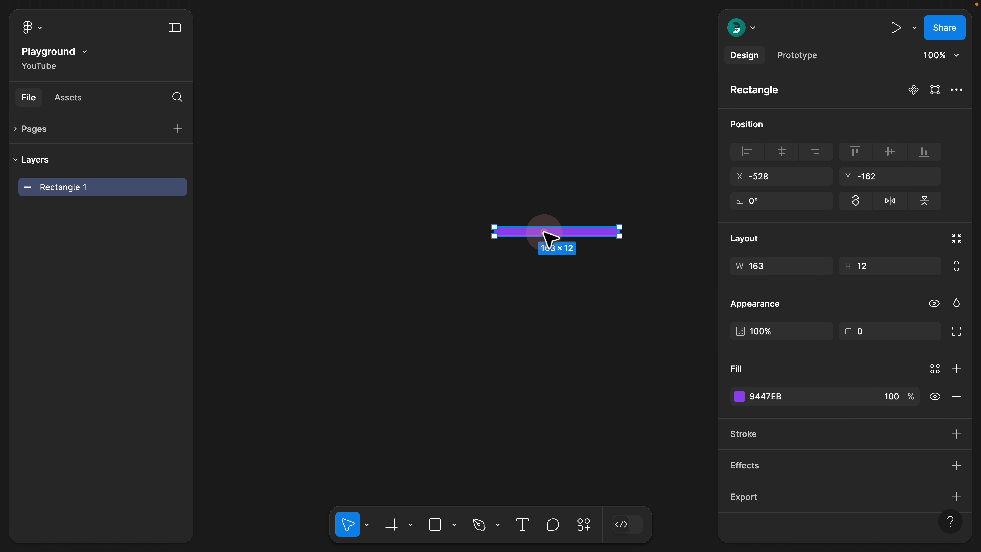
key(alt)
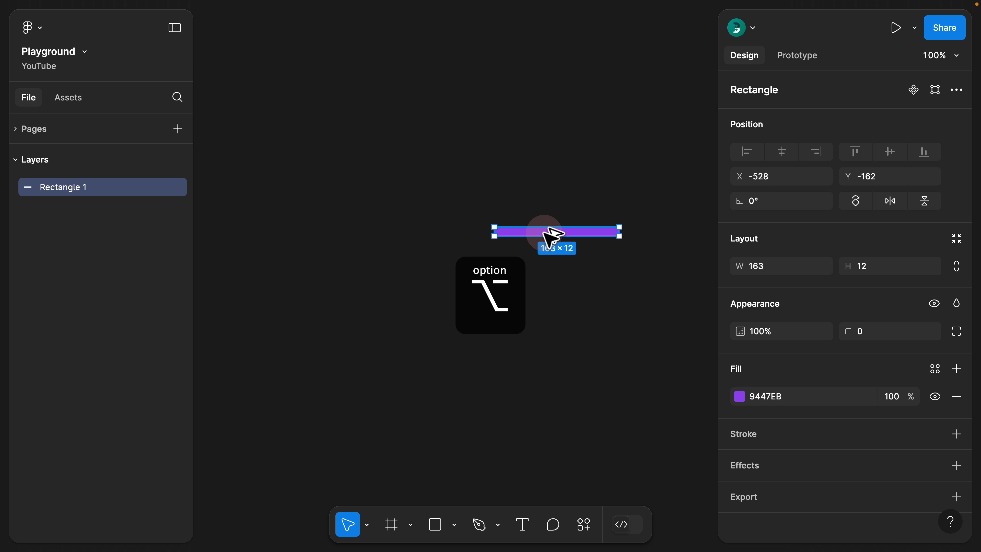
drag(545, 232, 436, 236)
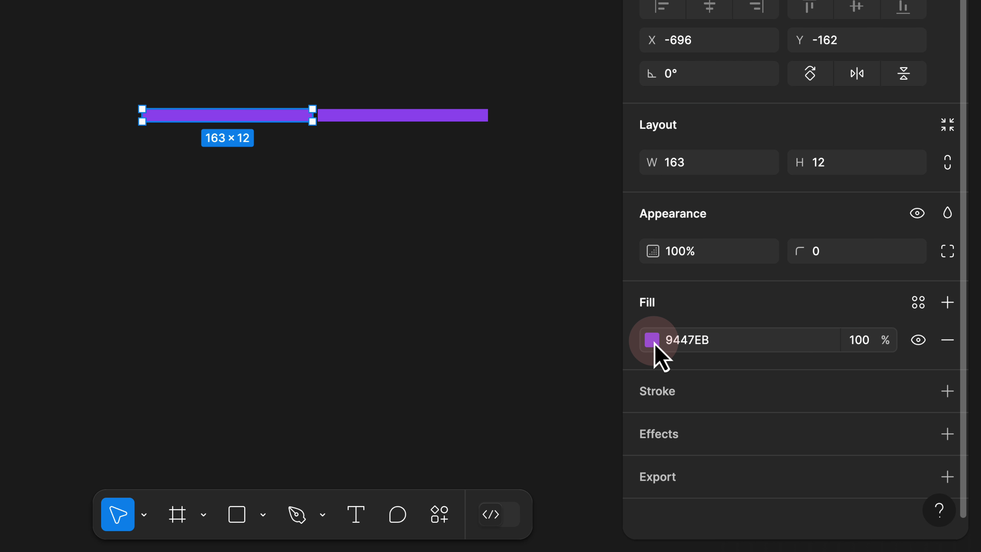
Step: Set the fill lightness of the duplicated rectangle to 90
click(741, 396)
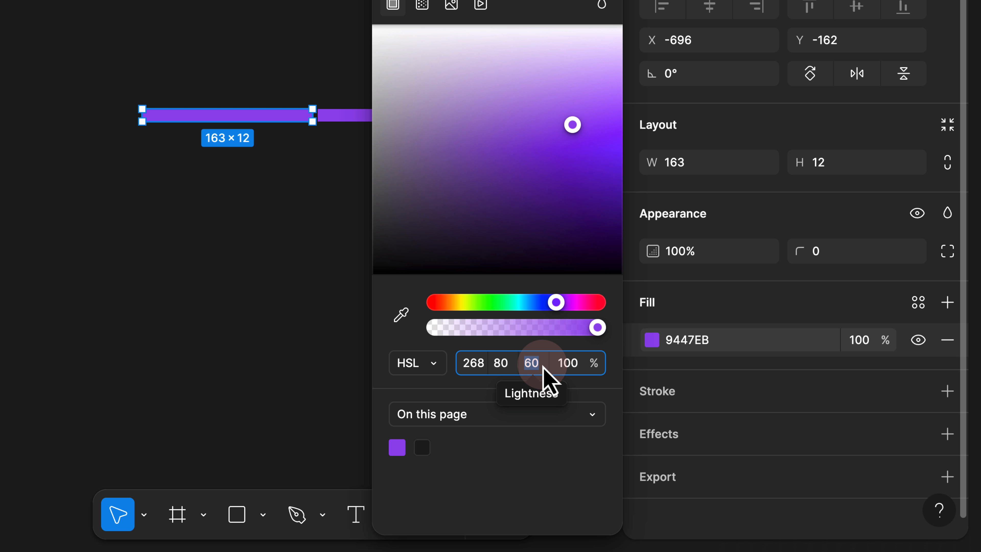
key(Return)
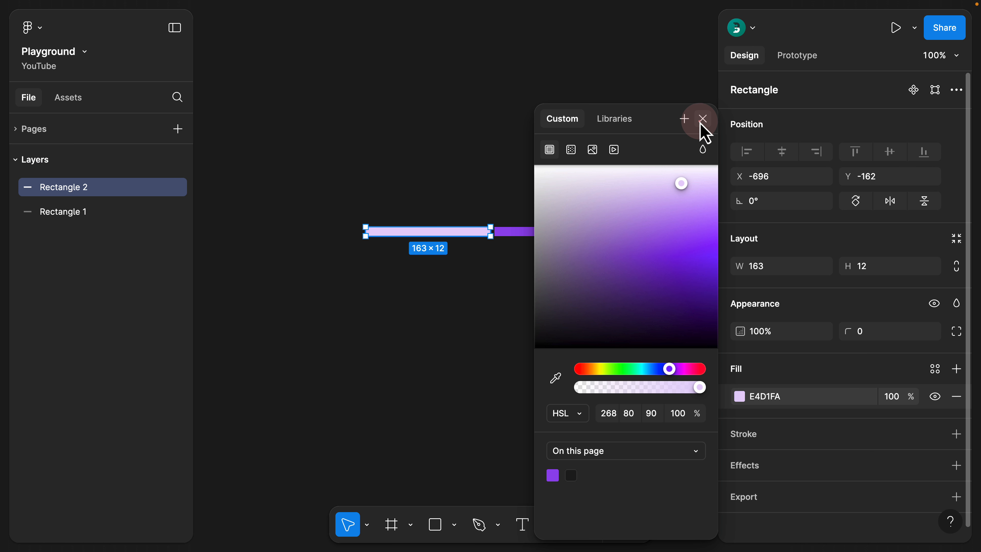
click(700, 121)
click(550, 171)
Step: Place the dark purple bar flush against the light one, shortening the light bar and stretching the dark bar leftward to about 253 wide
drag(523, 233, 422, 232)
click(457, 230)
click(495, 233)
drag(485, 232, 416, 232)
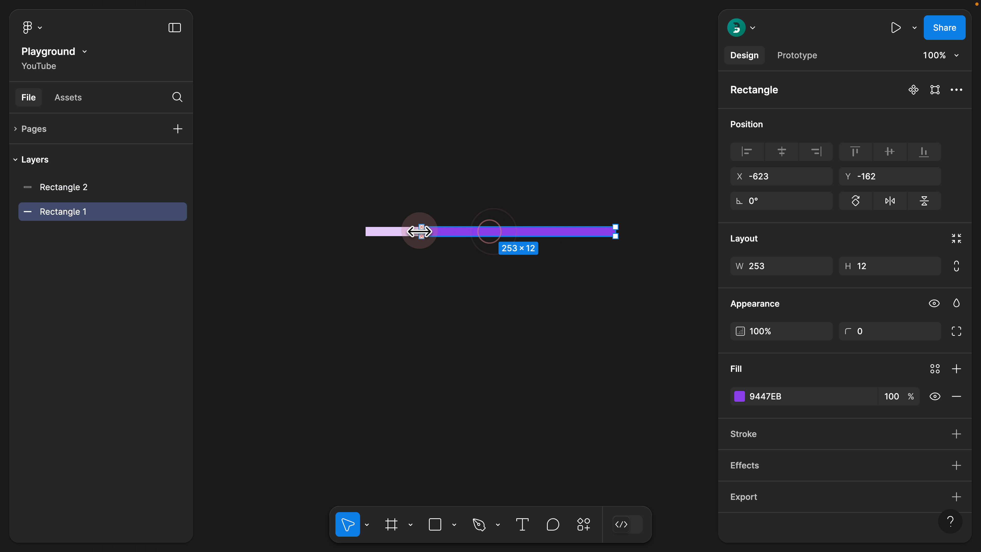
click(406, 188)
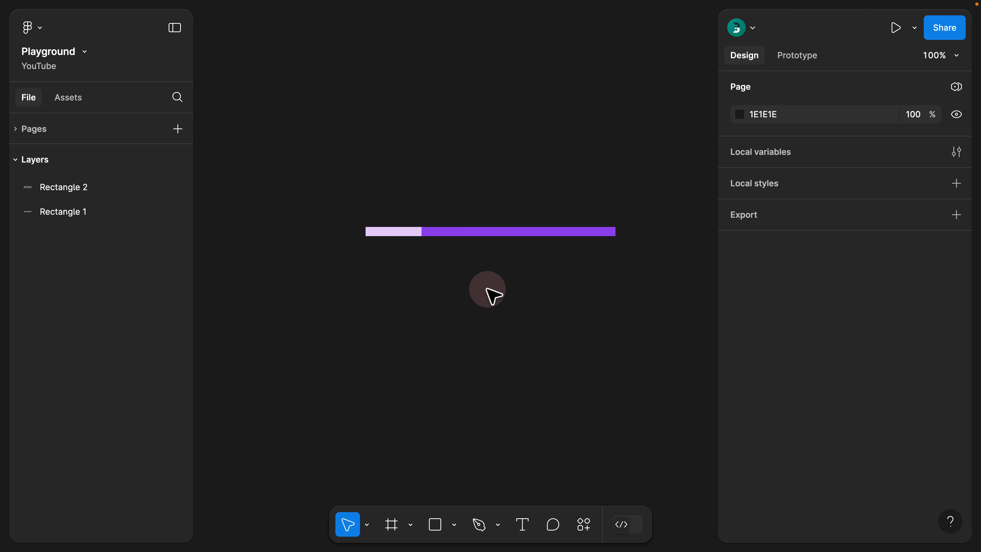
Step: Rename both rectangle layers as "bar"
click(64, 212)
double_click(74, 213)
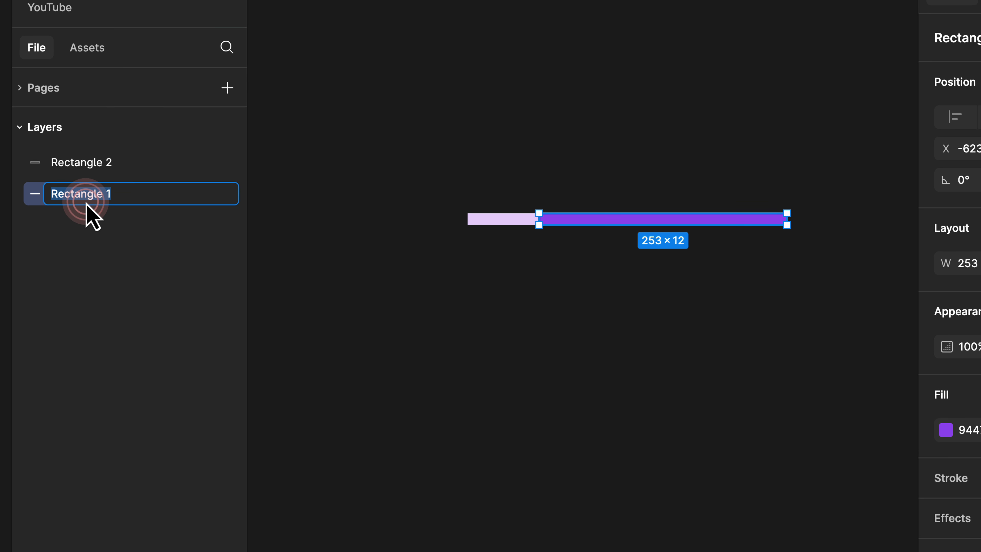
click(415, 118)
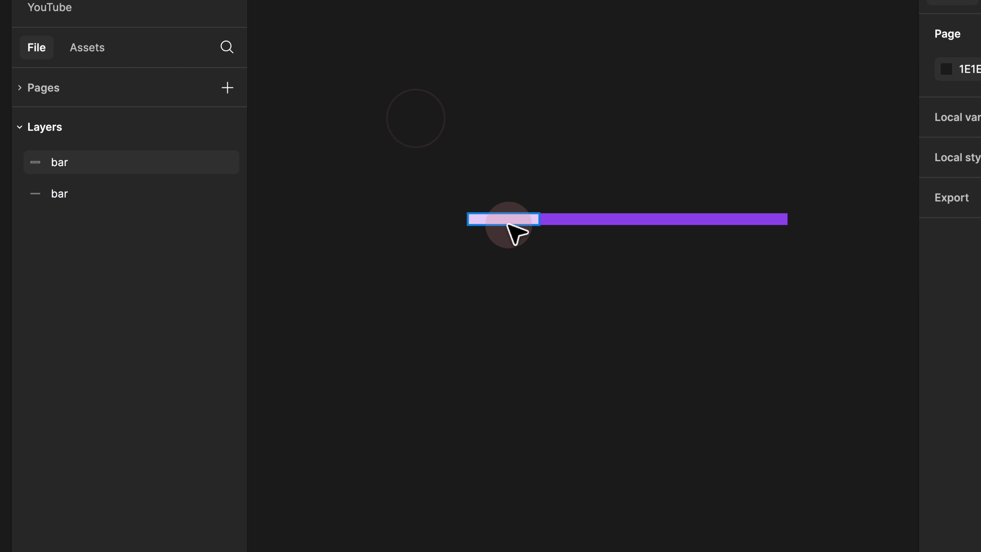
Step: Shorten the dark bar from its left end and widen the light bar to about 143 so that they meet
click(546, 222)
drag(538, 222, 598, 220)
click(537, 219)
drag(539, 220, 609, 220)
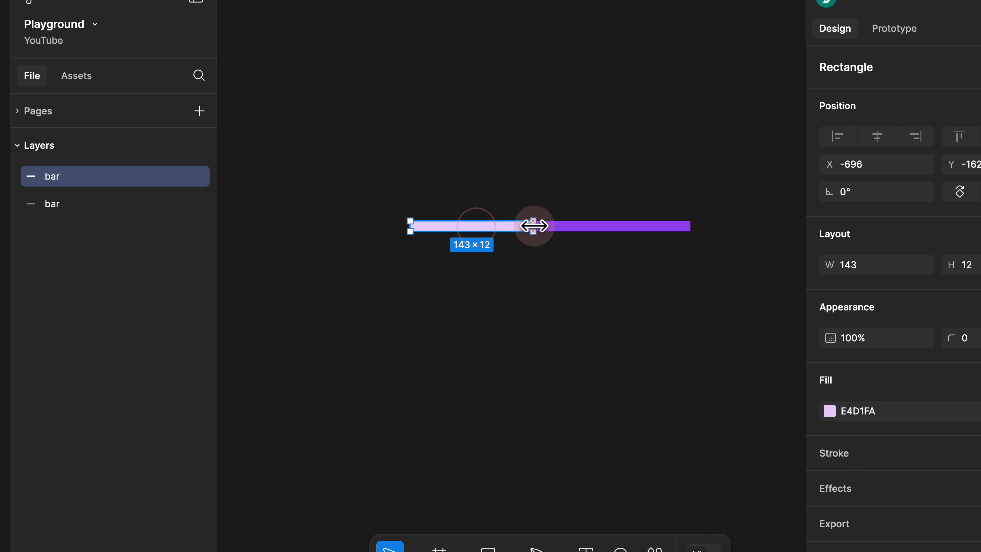
click(533, 187)
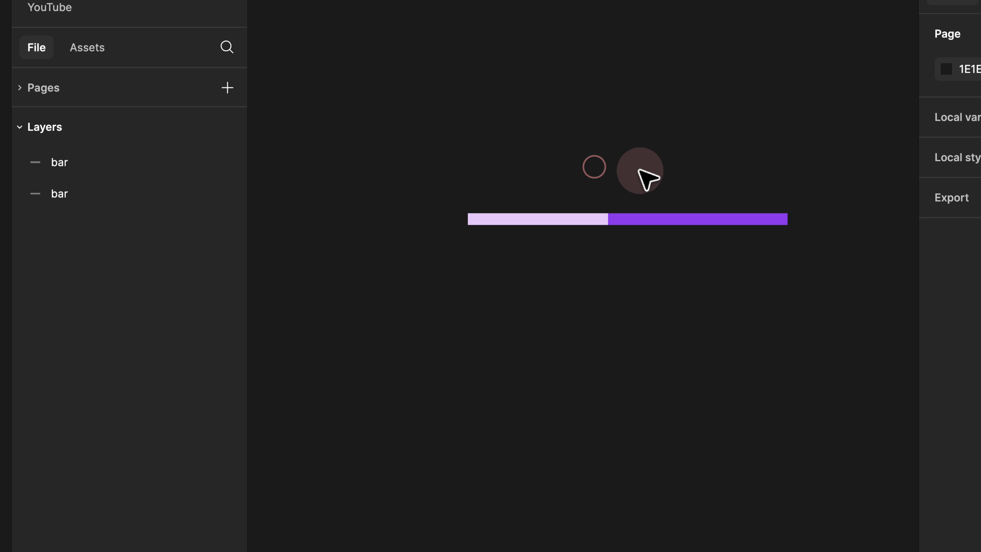
Step: Wrap both bars in an auto layout frame and rename that frame "bar chart"
drag(828, 177, 474, 266)
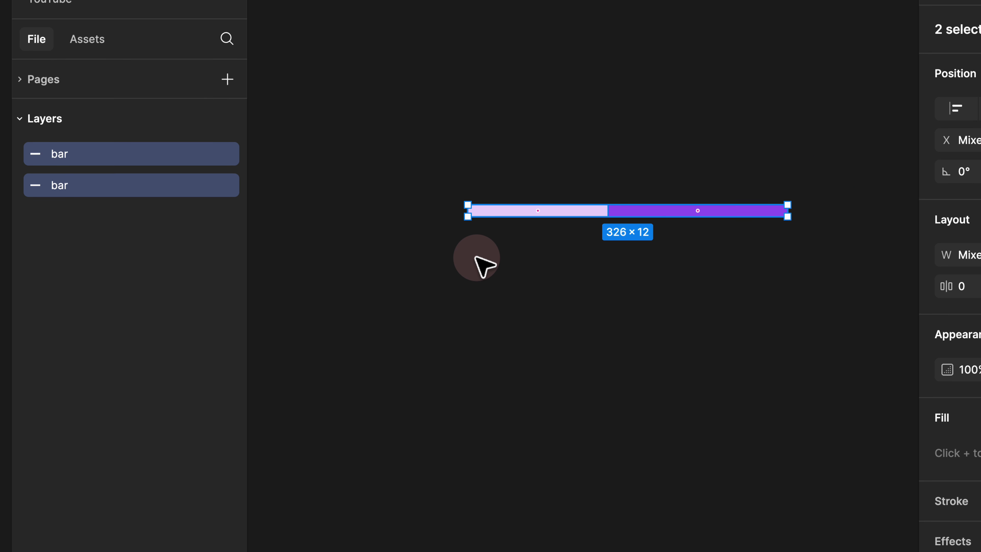
key(shift+a)
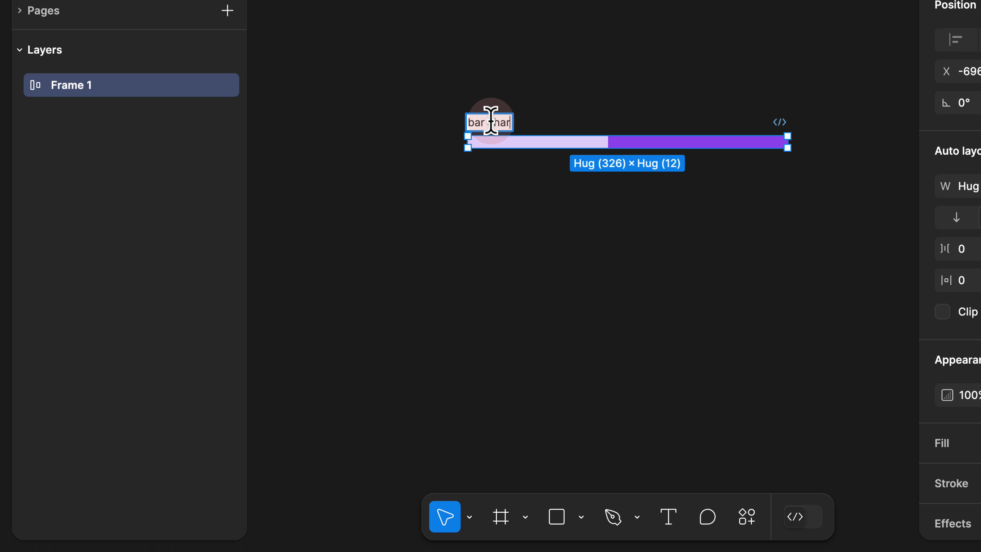
text(t)
key(Return)
Step: Move the bar chart frame further left on the canvas and widen it to about 422
drag(491, 130, 389, 150)
mouse_move(691, 163)
mouse_down()
mouse_move(800, 157)
mouse_move(567, 162)
mouse_move(691, 160)
mouse_up()
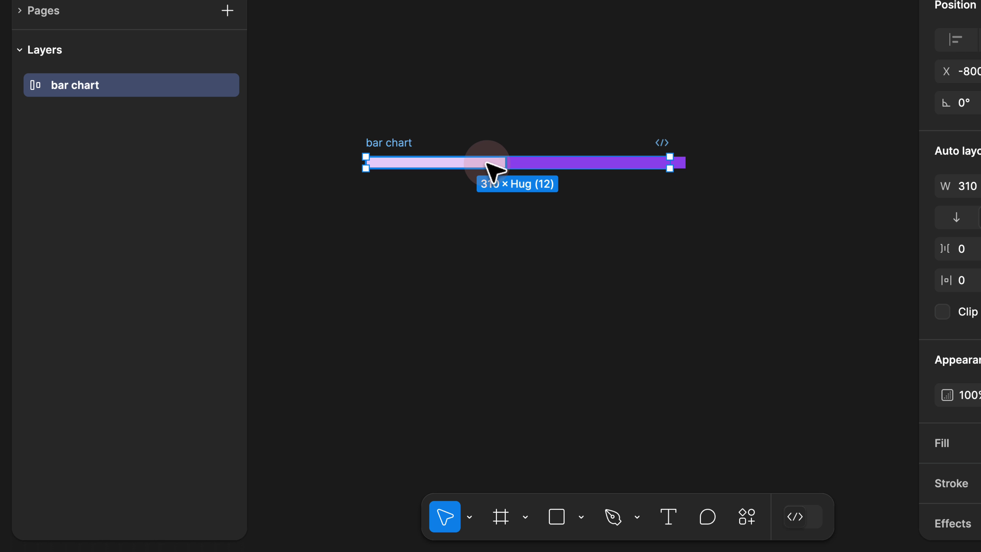
click(489, 164)
click(532, 162)
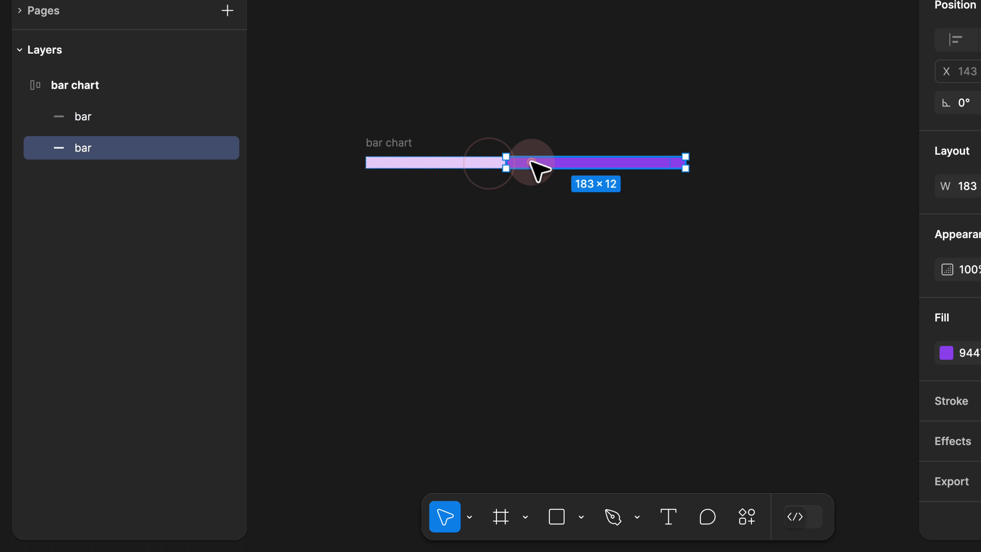
click(488, 163)
click(392, 143)
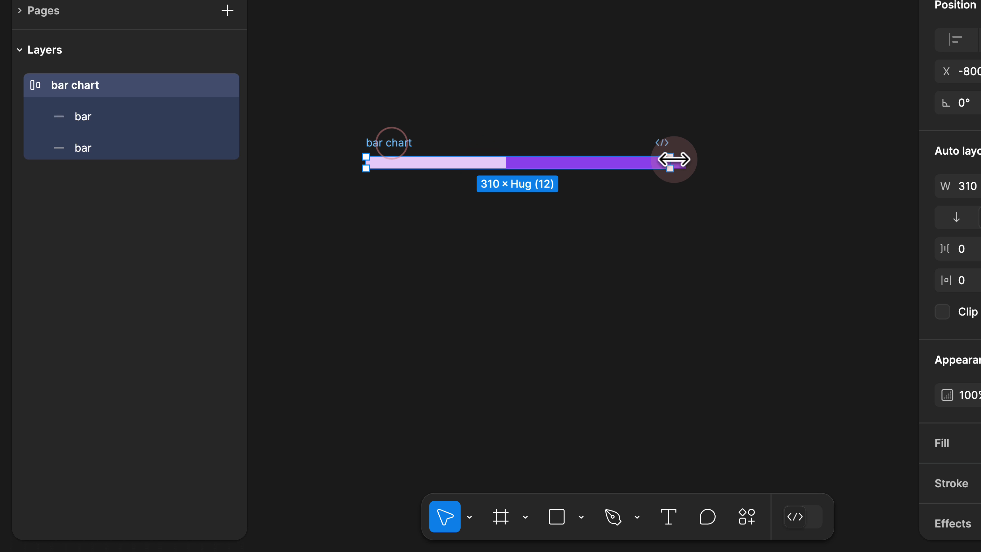
drag(672, 160, 778, 162)
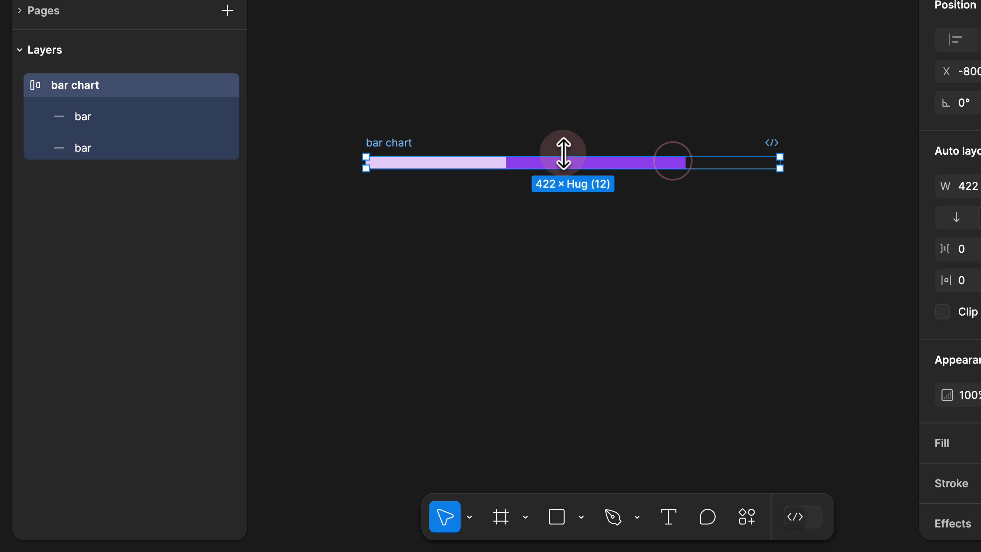
Step: Set the width of both bars inside the bar chart frame to Fill container
click(94, 122)
shift+click(96, 150)
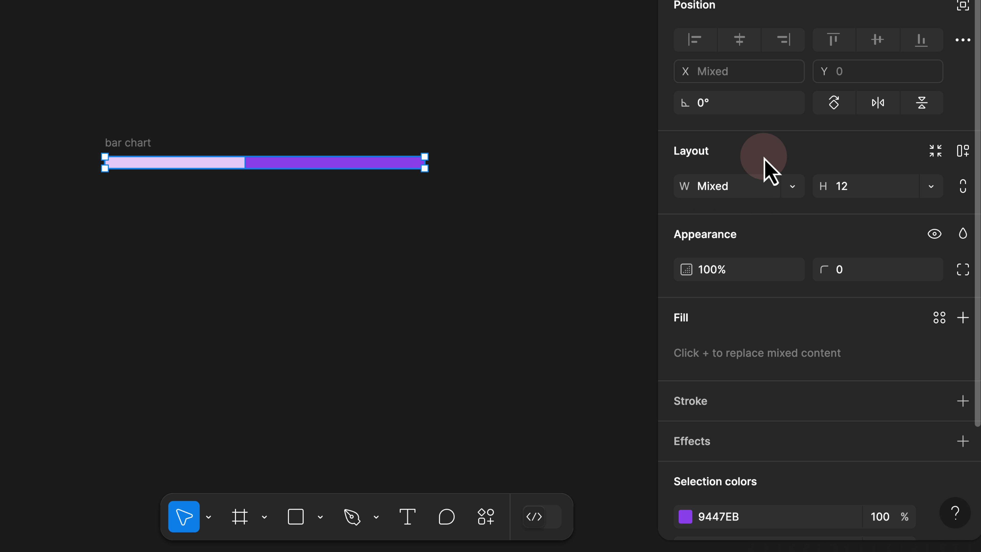
click(791, 185)
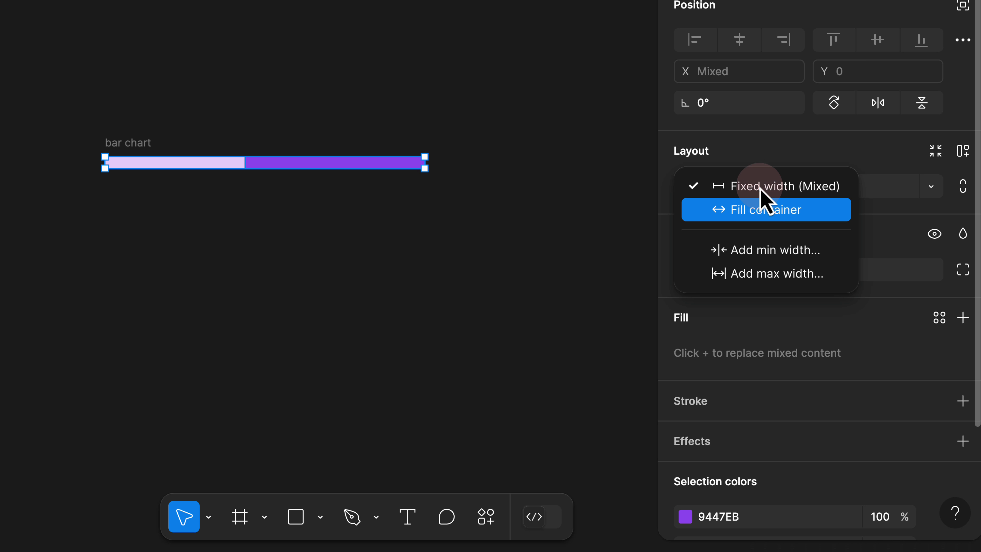
click(764, 200)
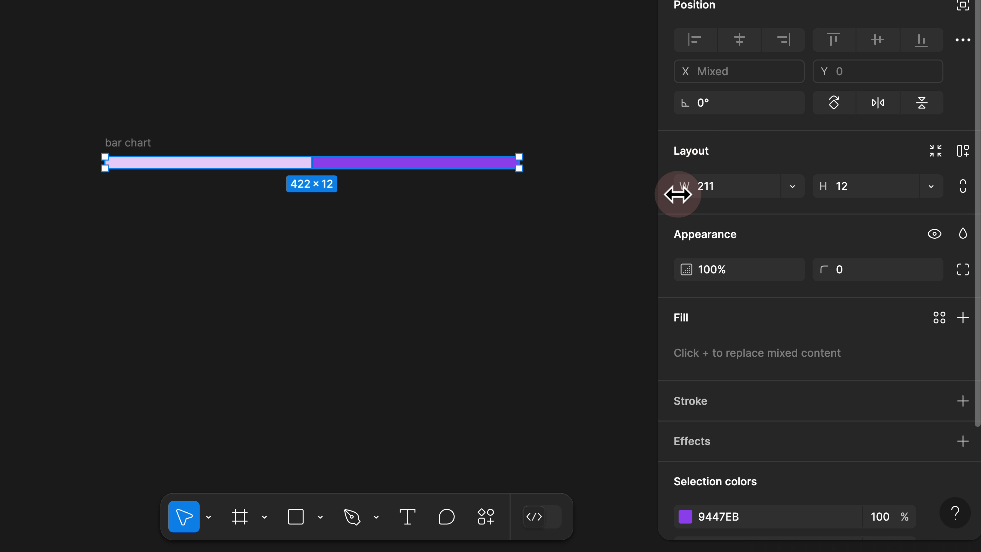
click(188, 100)
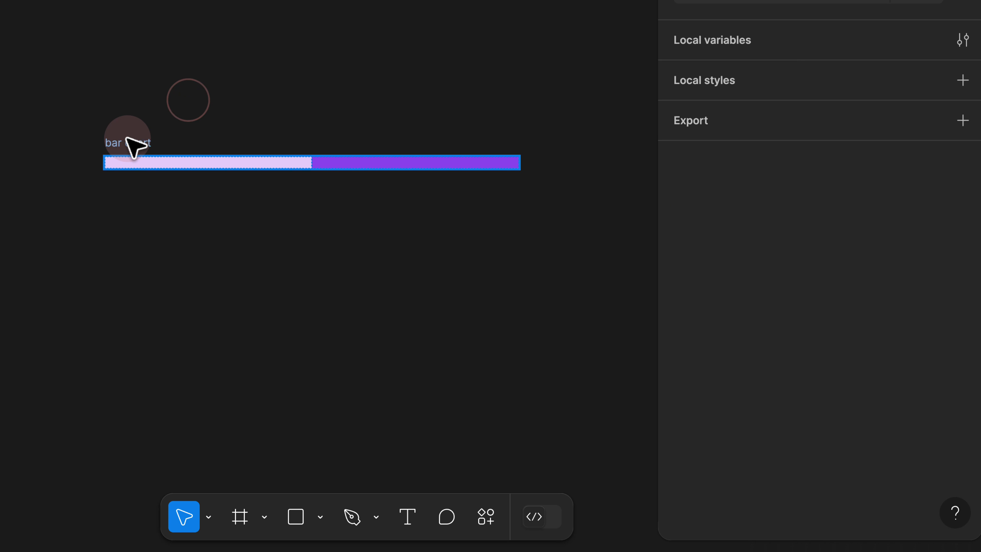
Step: Duplicate the bar chart frame above the original and remove all auto layout from the copy
click(131, 144)
drag(132, 145, 153, 56)
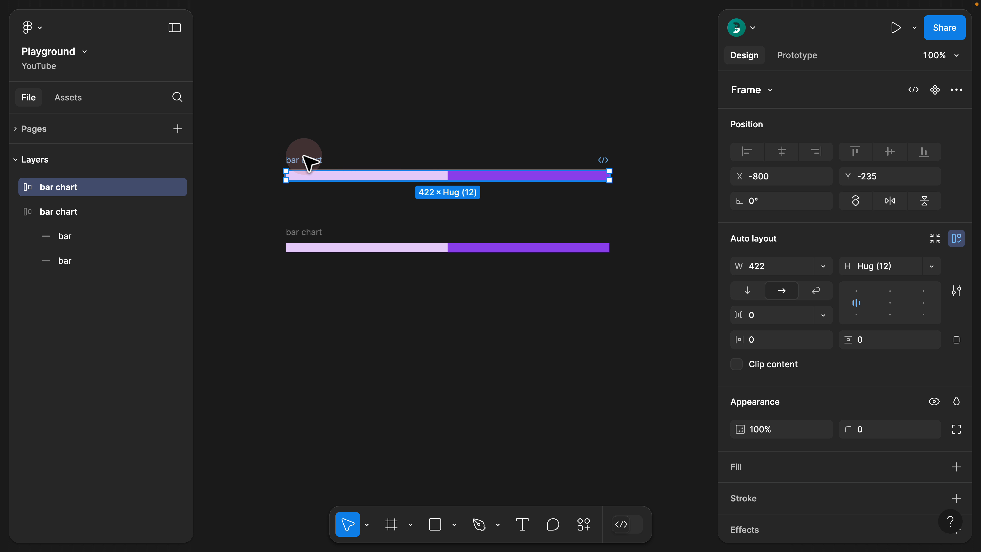
key(super+slash)
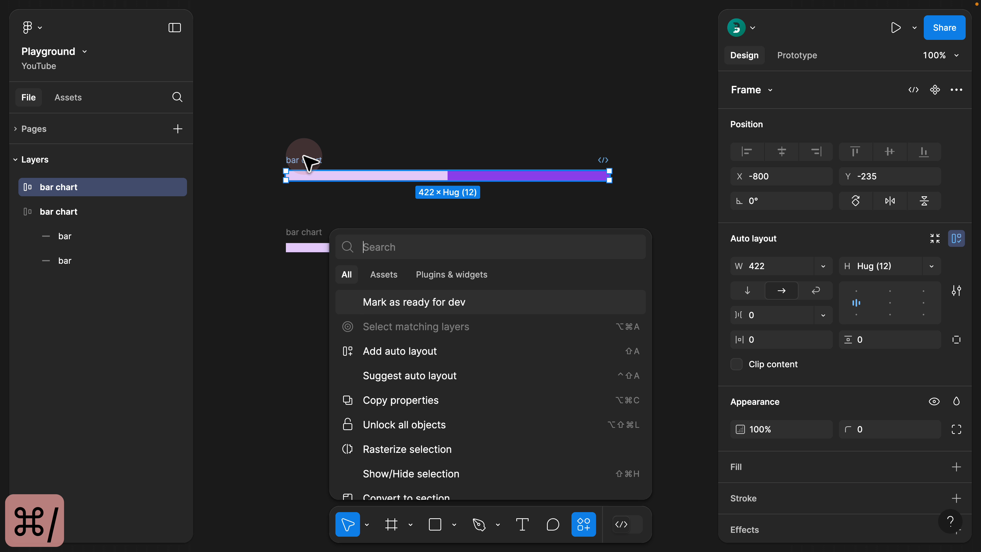
text(remove)
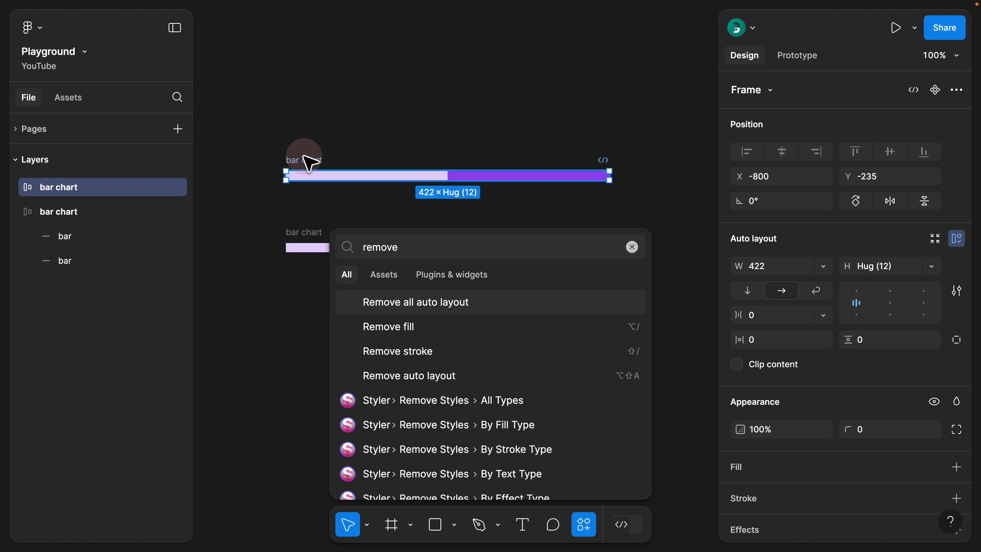
click(405, 303)
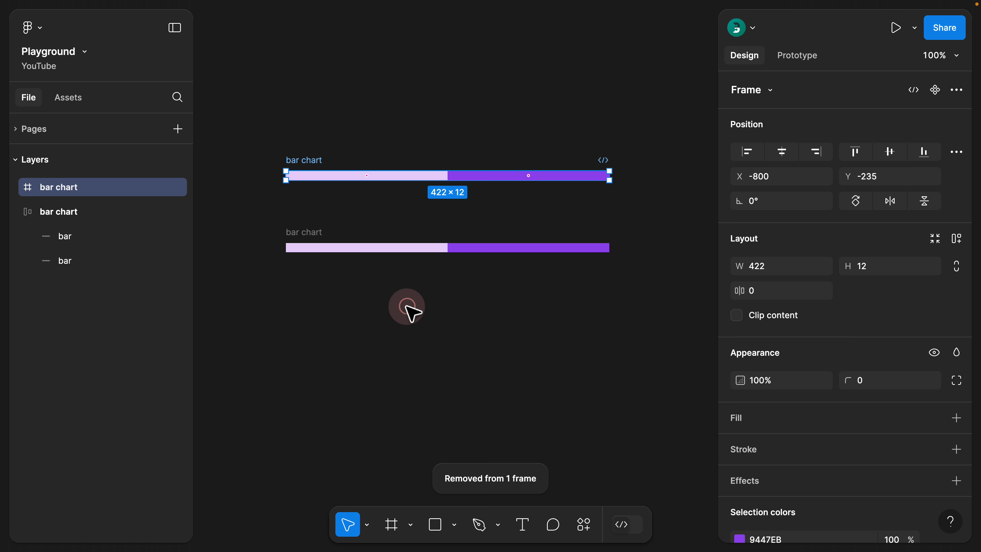
Step: Stretch the copy without auto layout slightly wider to test its resizing, and delete that copy
click(292, 146)
click(296, 156)
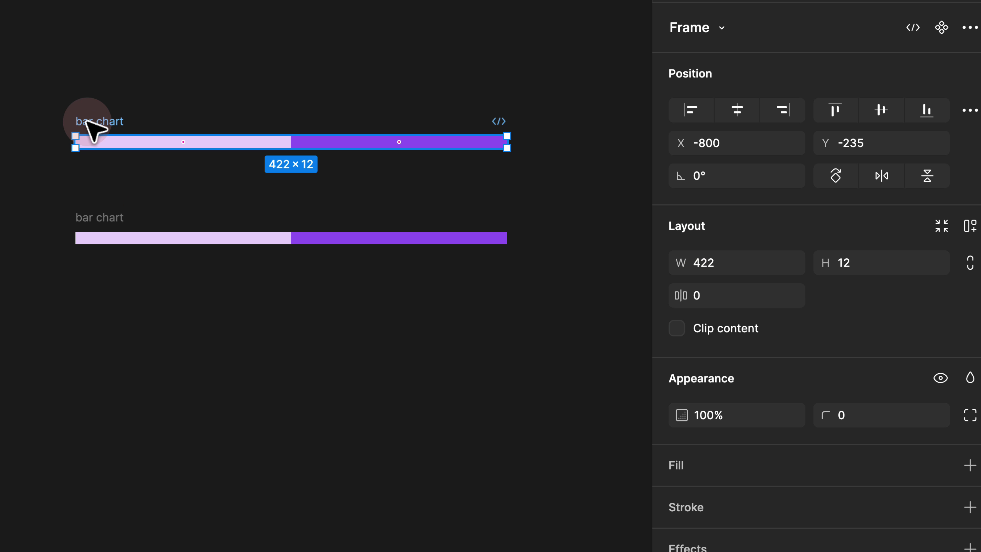
drag(508, 142, 529, 135)
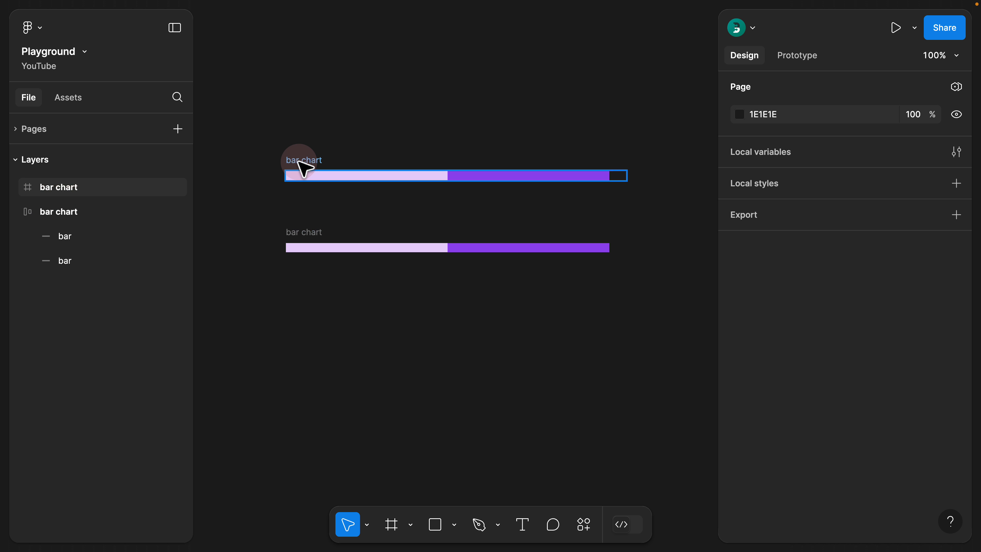
click(62, 192)
key(Delete)
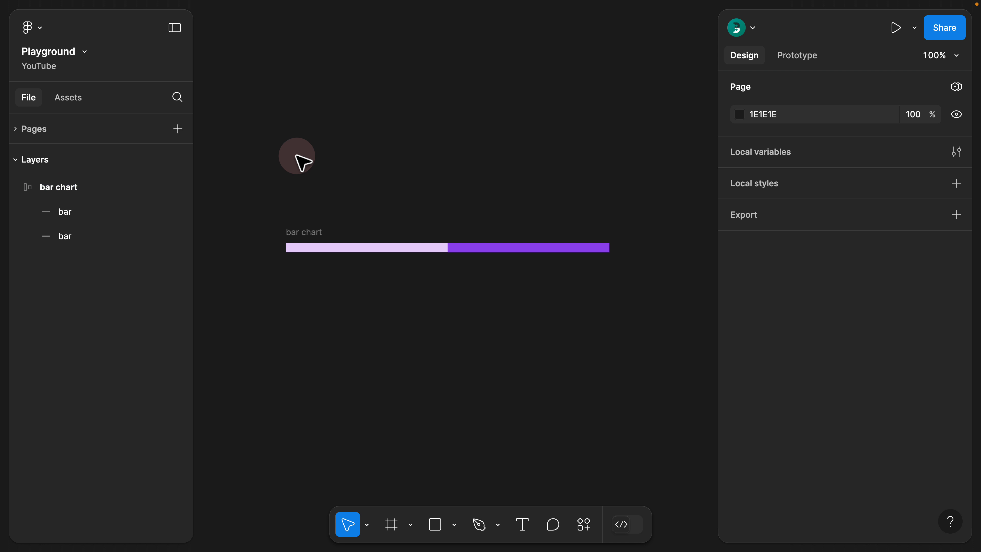
Step: Examine the width settings of the two bars and test how the auto layout bar chart frame resizes horizontally
click(304, 230)
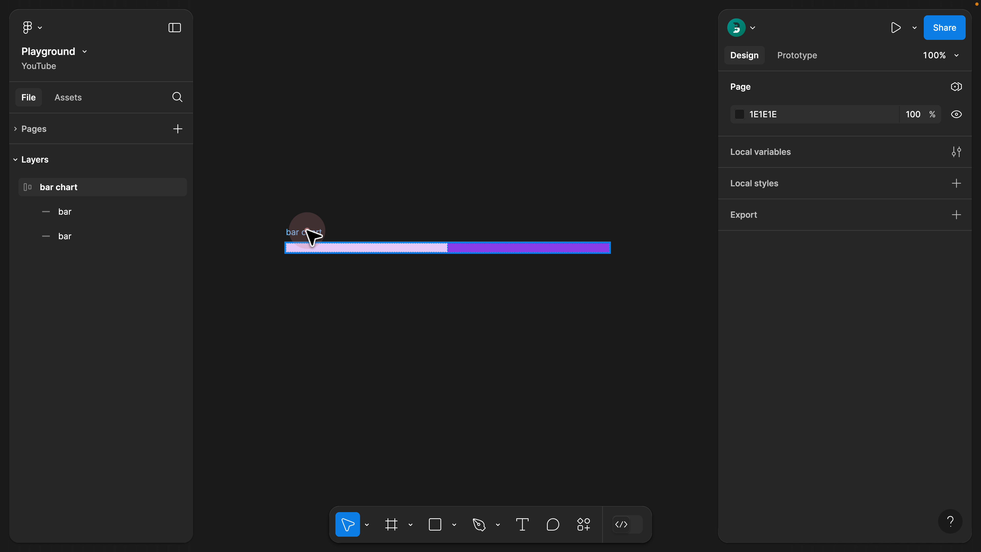
click(302, 232)
click(101, 208)
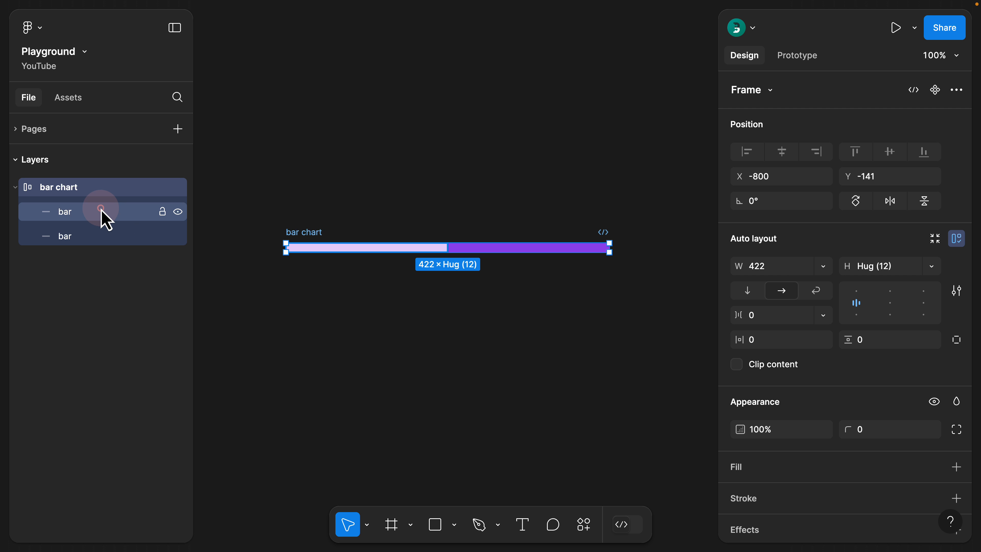
shift+click(95, 241)
click(771, 266)
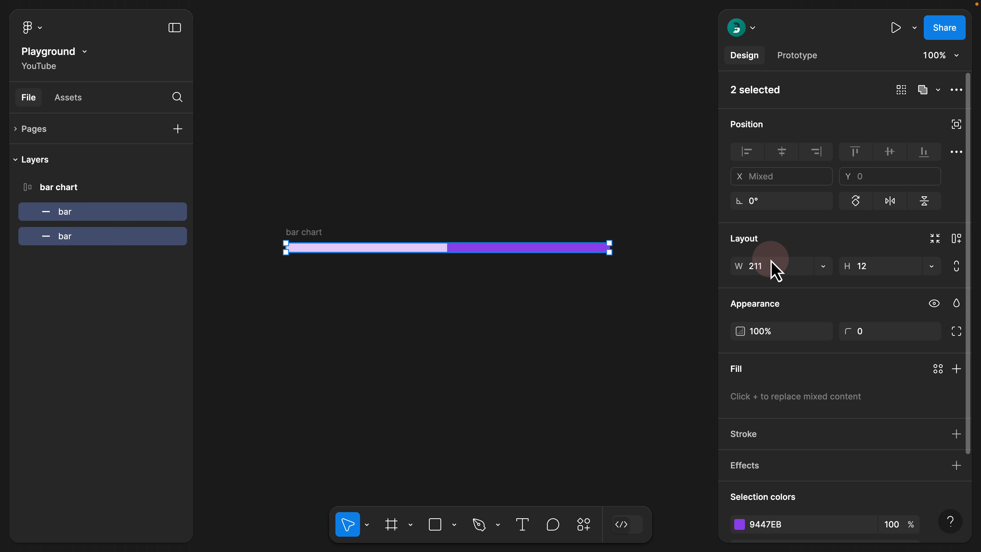
click(313, 227)
click(315, 232)
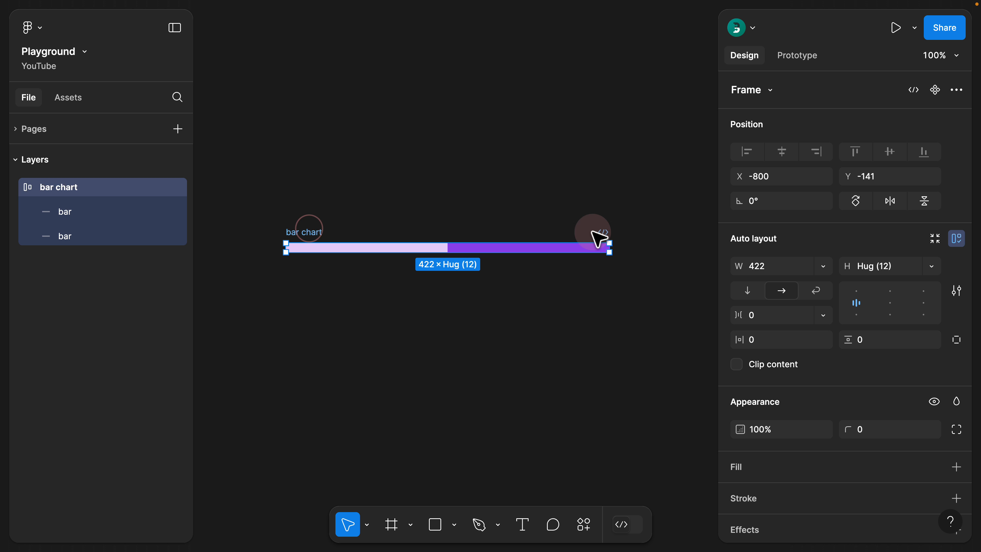
mouse_move(616, 247)
mouse_down()
mouse_move(638, 250)
mouse_move(442, 252)
mouse_move(610, 249)
mouse_up()
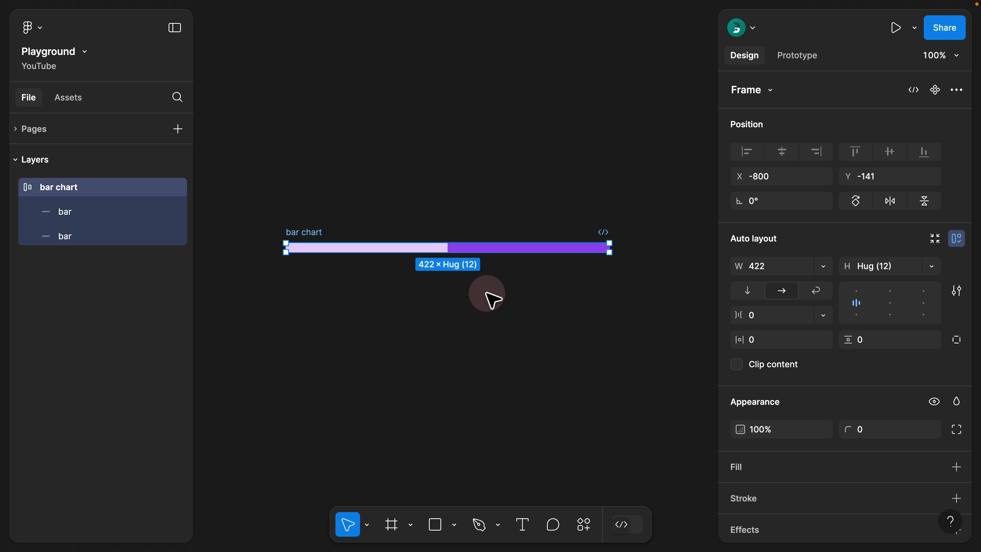
click(442, 248)
click(494, 247)
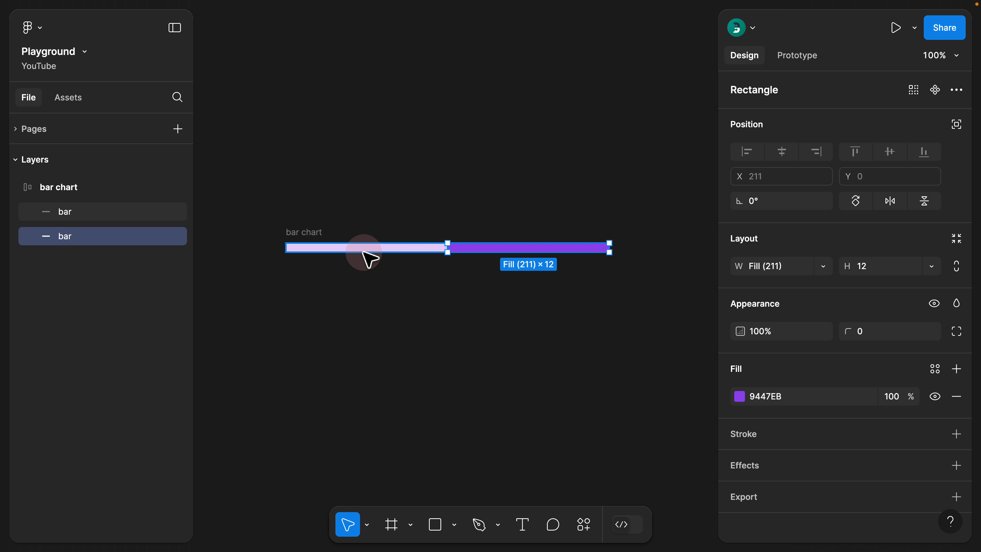
click(317, 248)
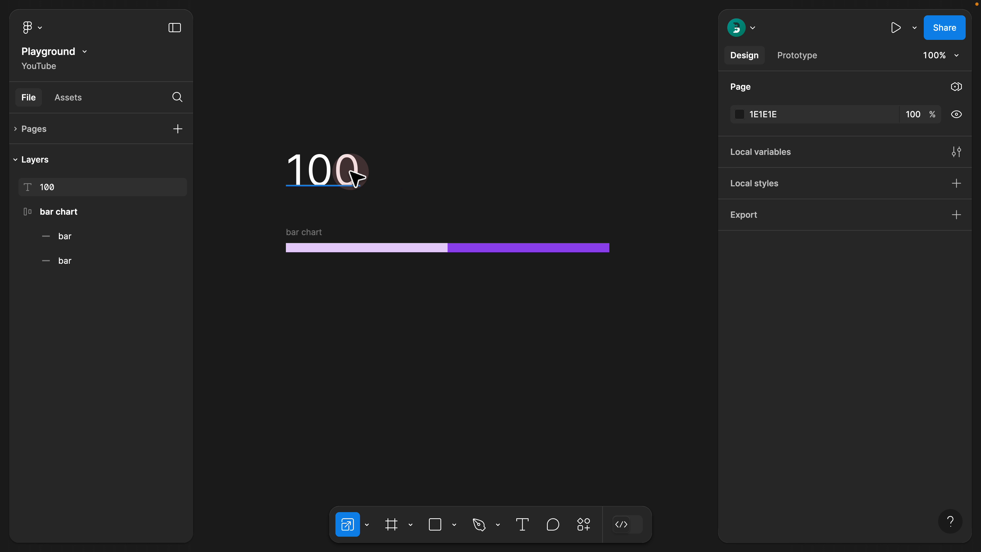
Step: Append a percent sign to the text above the bar chart so that it reads "100%"
click(344, 171)
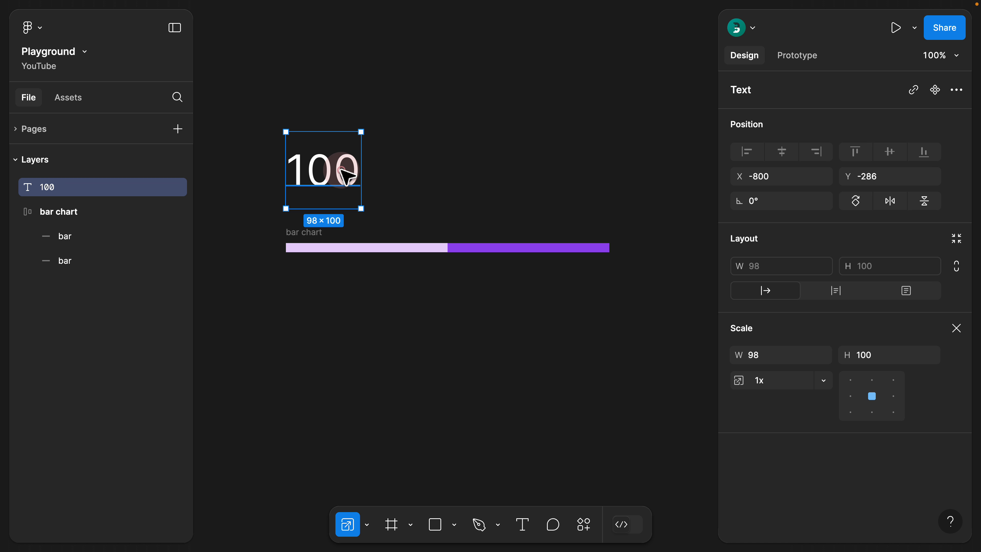
double_click(341, 171)
click(352, 169)
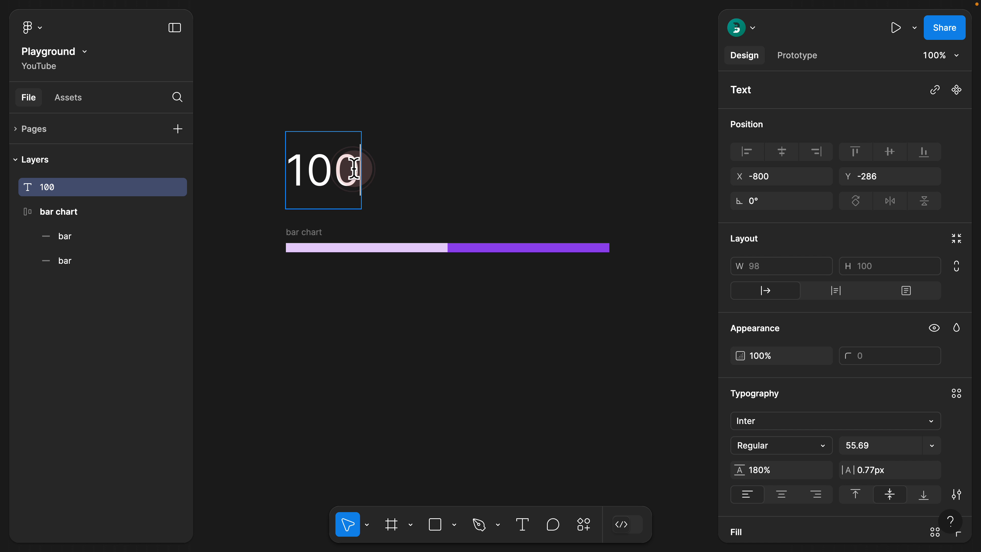
text(%)
click(433, 178)
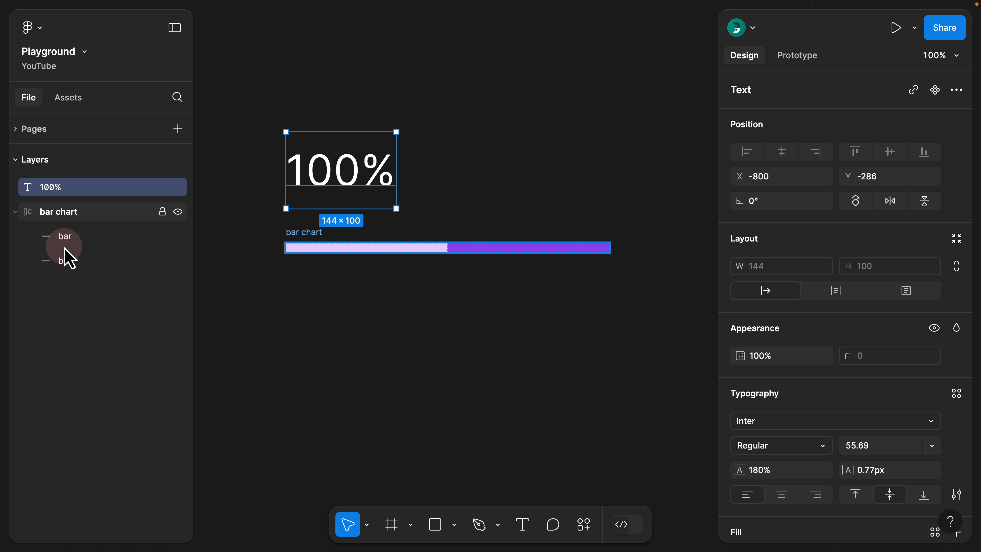
Step: Duplicate the light purple bar repeatedly inside the bar chart frame to make eight bars in total
click(70, 261)
click(71, 242)
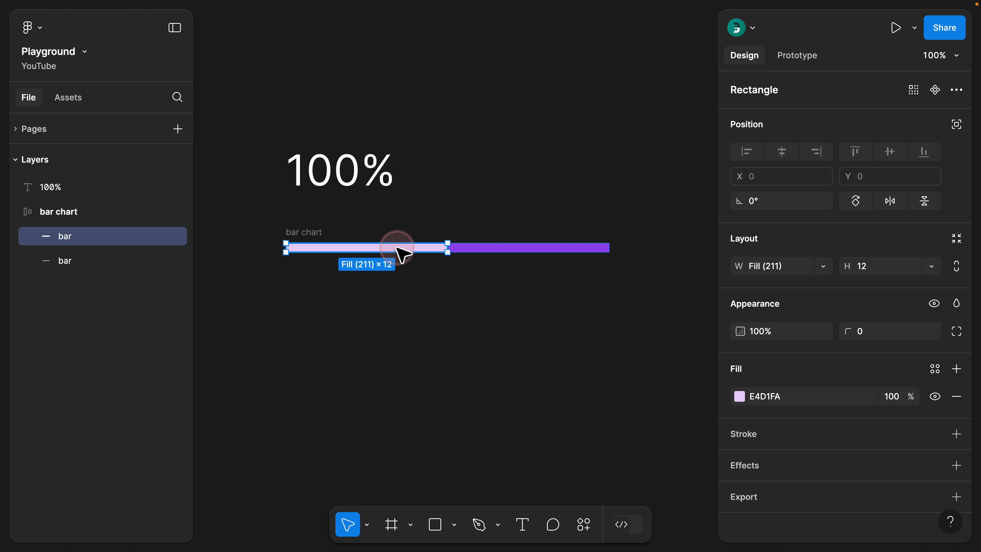
key(super+d)
key(super+d)
key(super+d)
key(super+d)
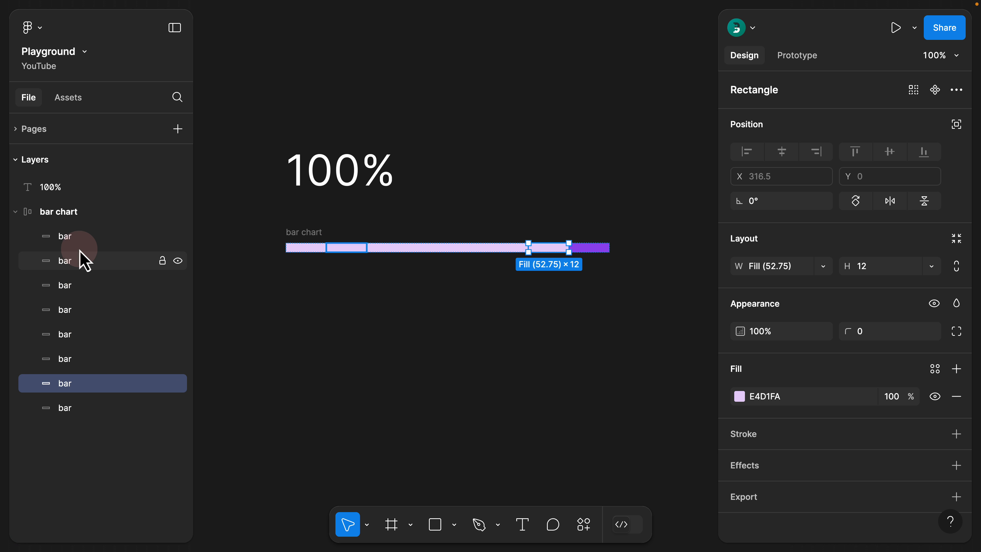
Step: Select all eight bars in the bar chart frame and search the plugins for "layer counter"
click(589, 248)
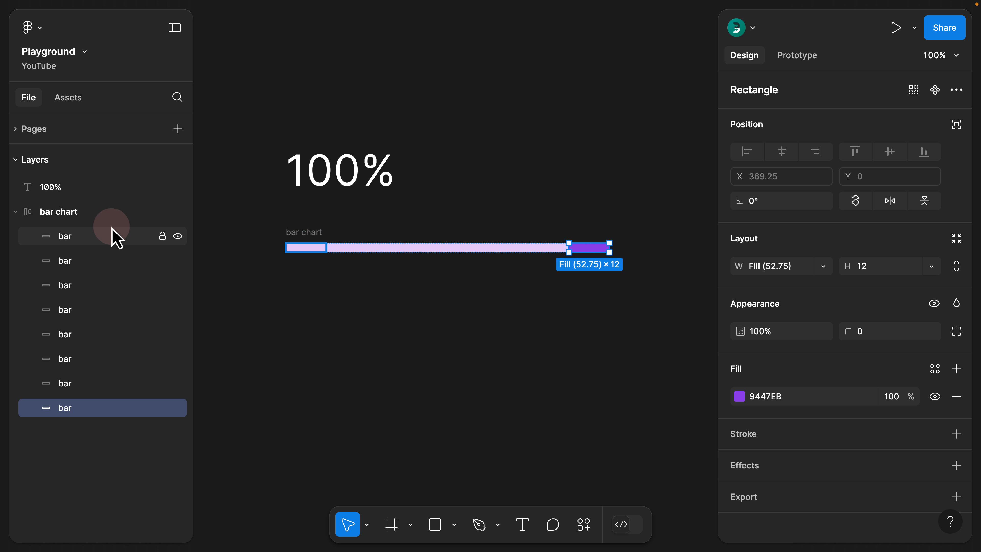
shift+click(78, 237)
key(super+slash)
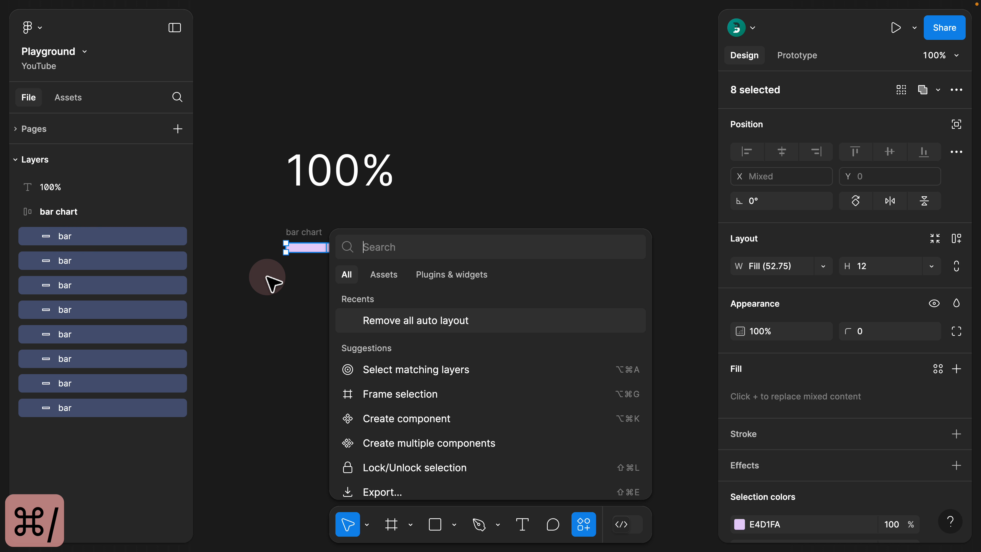
click(466, 277)
text(layer )
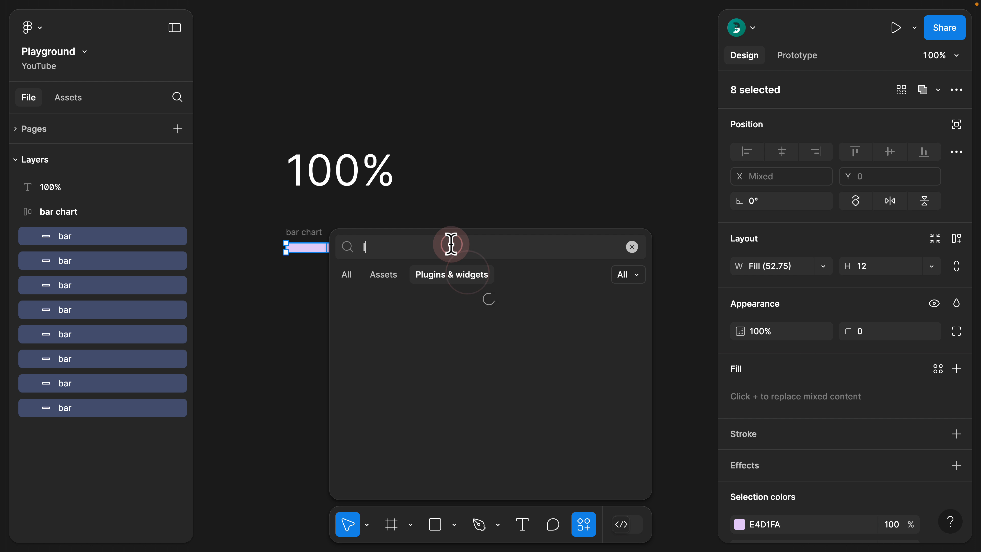
text(counter)
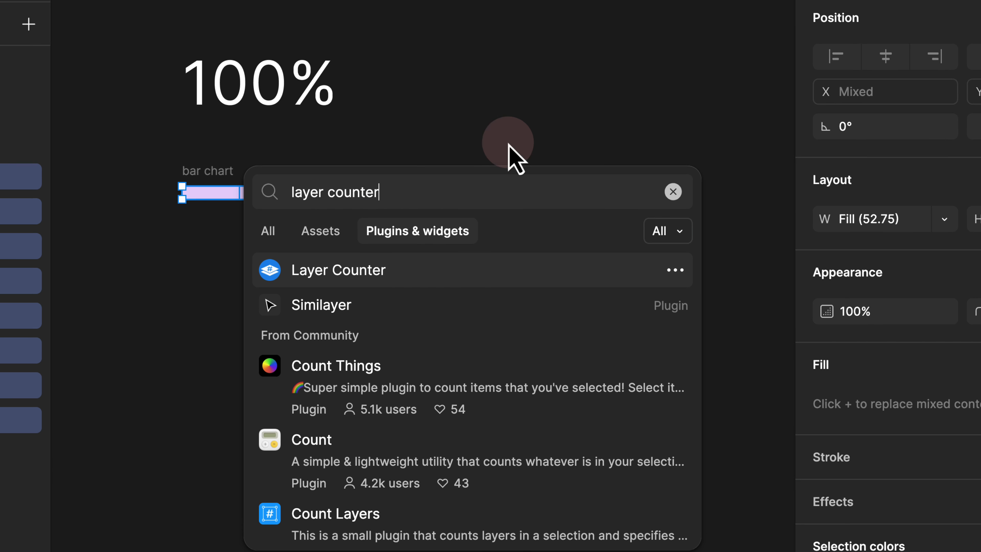
Step: View the details of the Layer Counter plugin and run it to count the selected bars
click(677, 271)
click(672, 310)
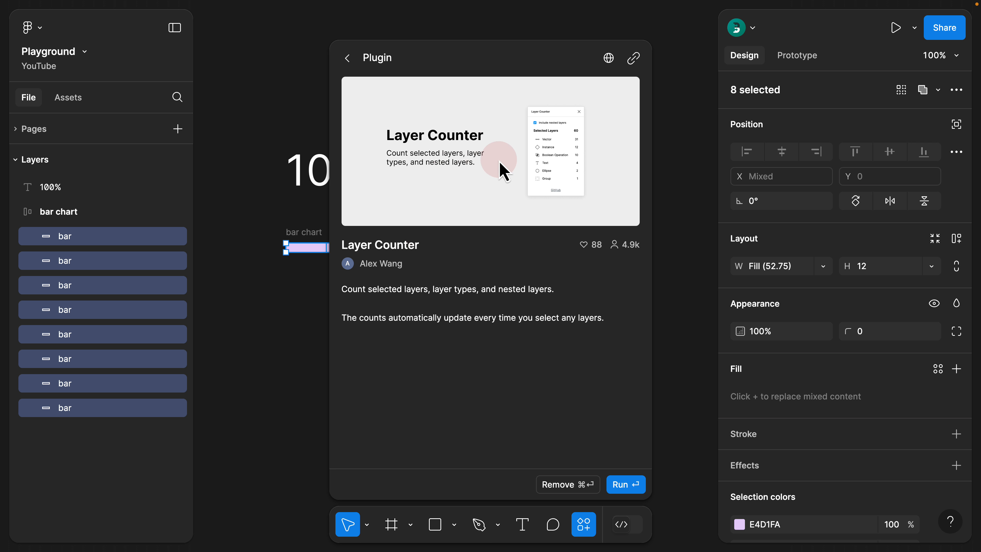
click(626, 485)
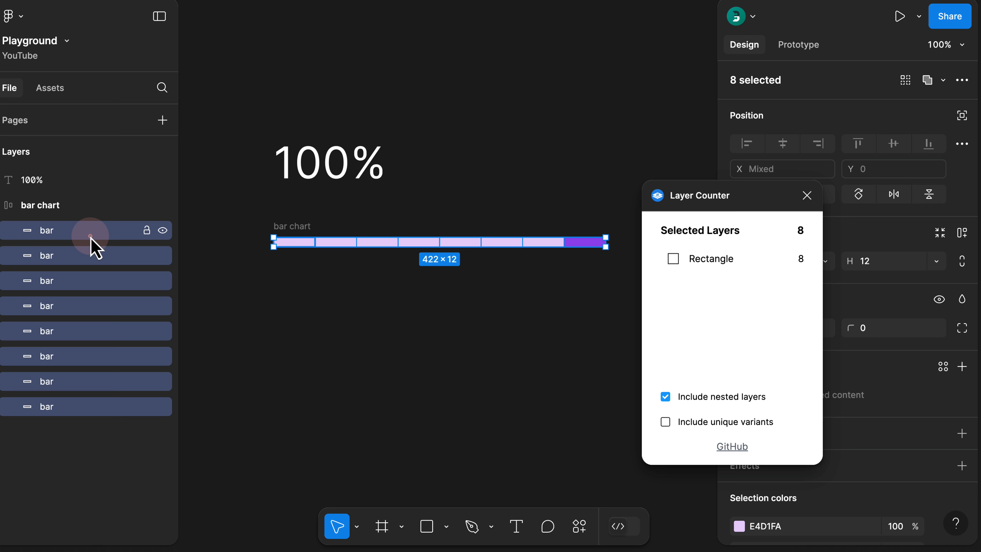
Step: Duplicate the first light purple bar twice to make ten bars in total, and select them all for counting
click(107, 239)
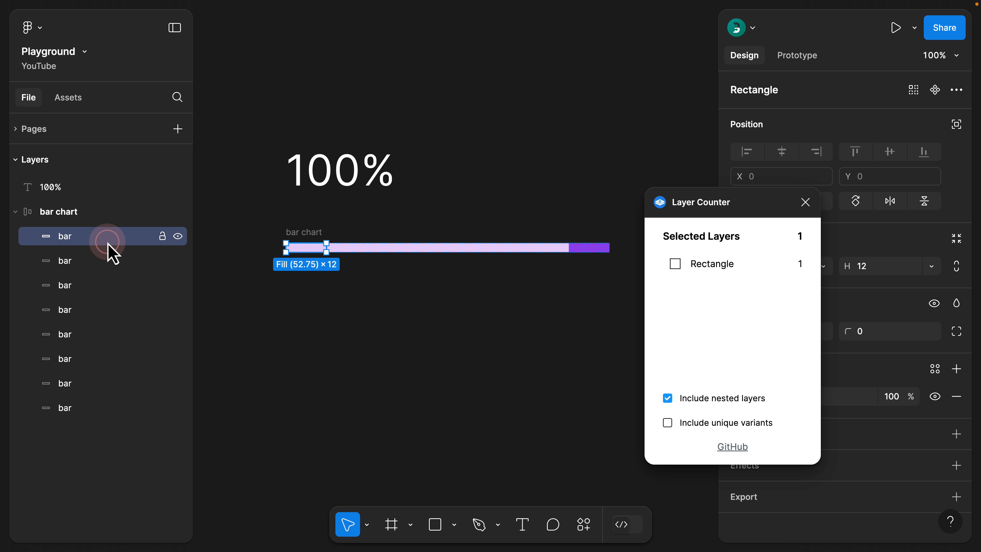
key(super+d)
key(super+d)
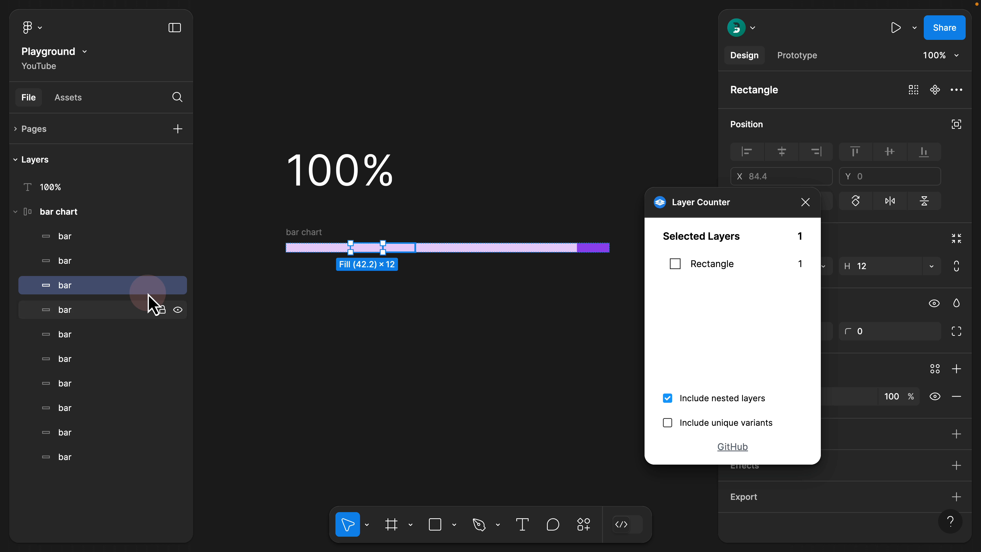
click(79, 237)
shift+click(90, 455)
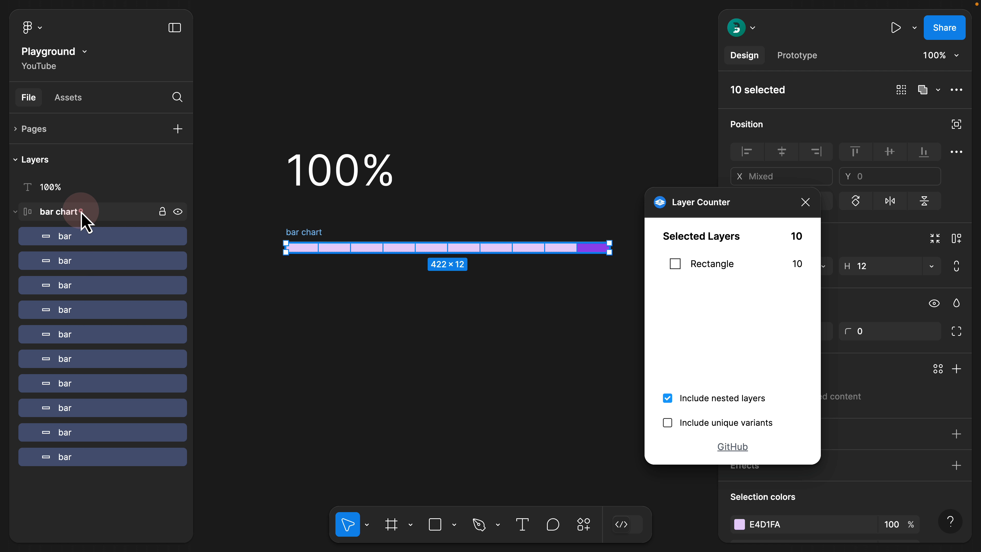
Step: Switch the selection back and forth between the bar chart frame and all ten bars inside it
click(79, 213)
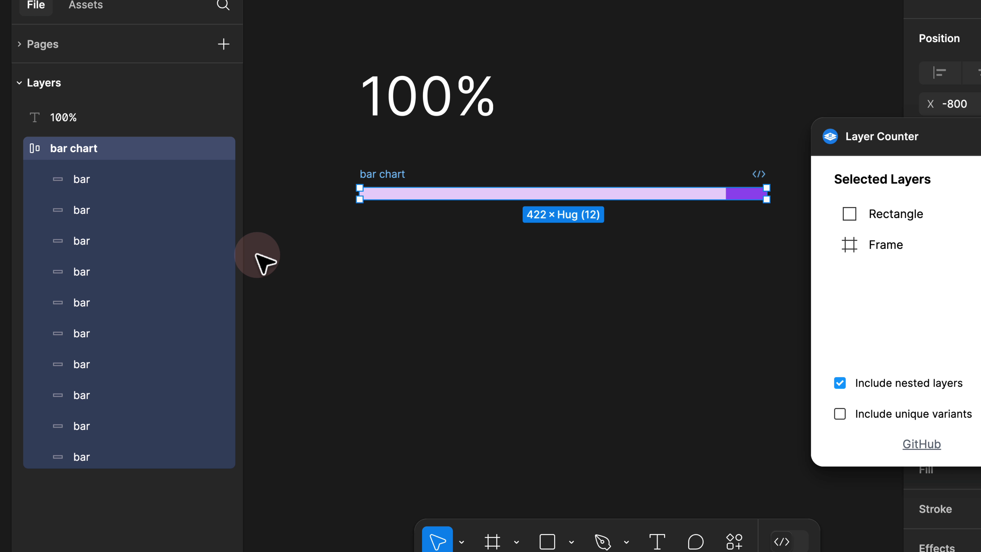
click(65, 237)
key(shift)
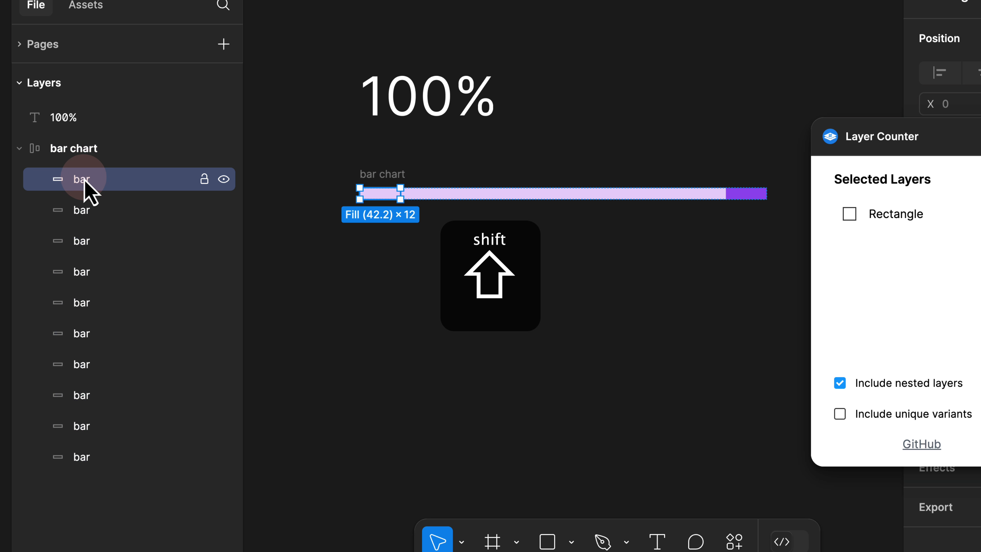
shift+click(107, 460)
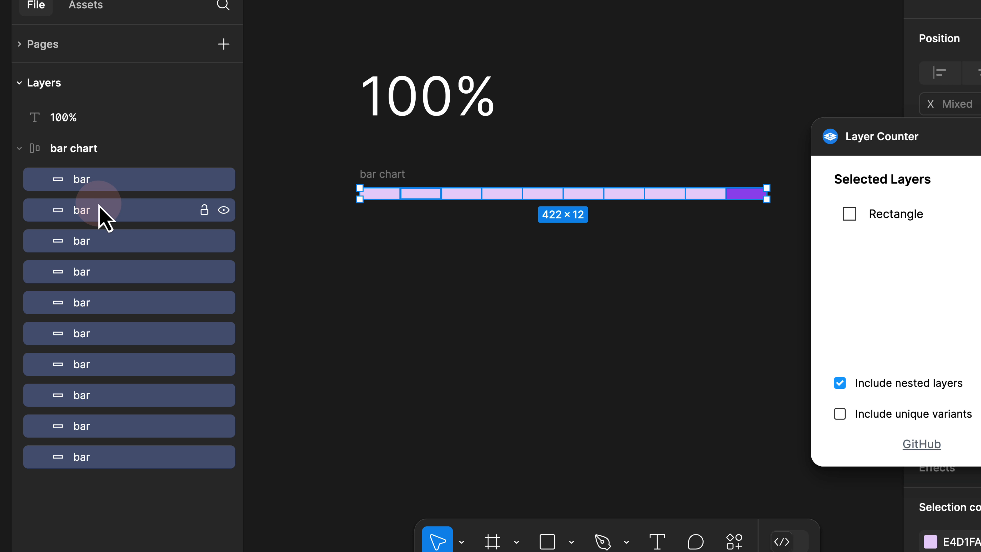
click(390, 174)
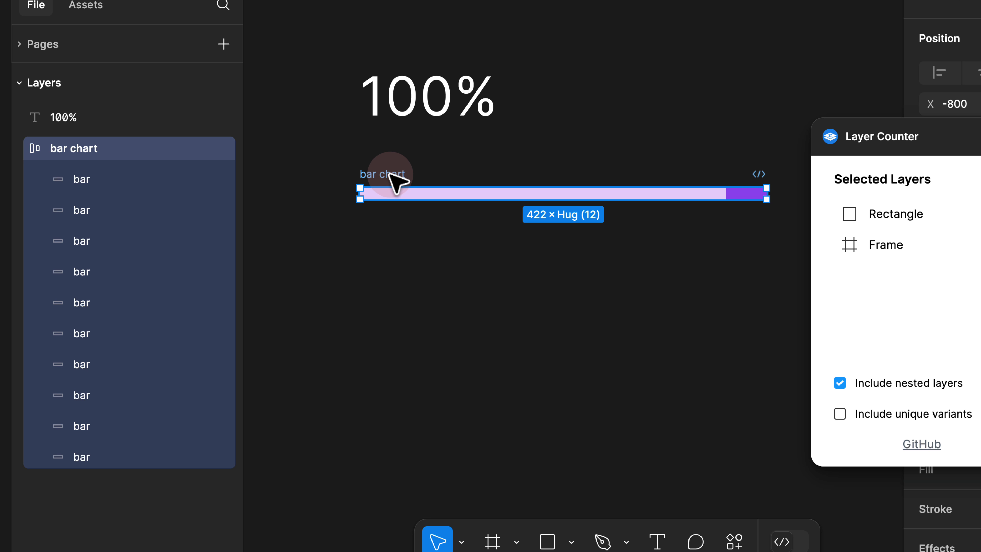
key(Return)
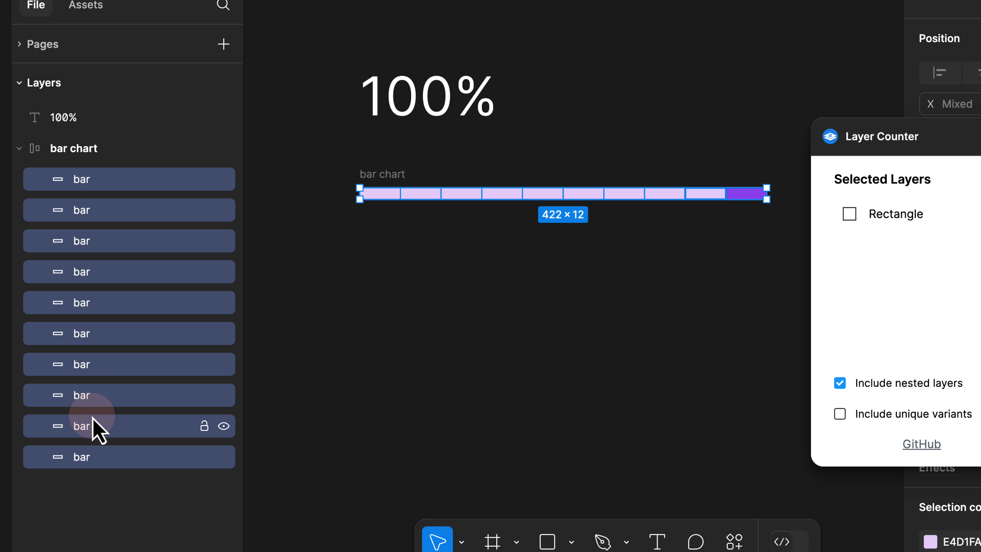
key(shift+Return)
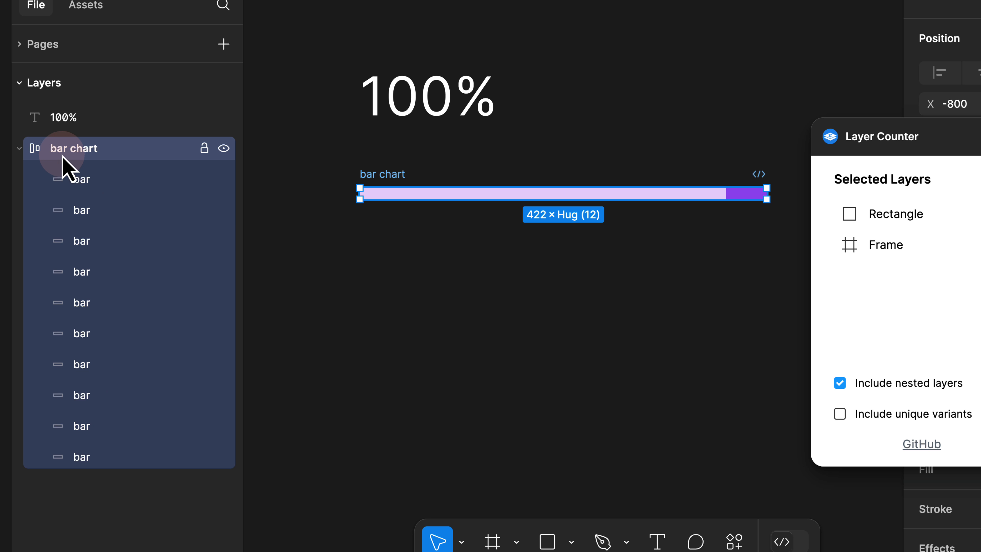
key(Return)
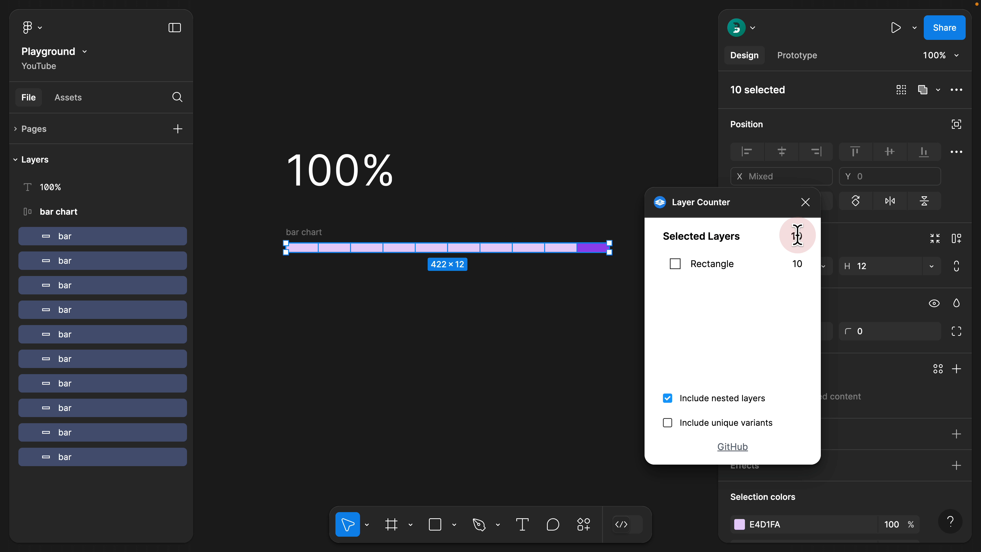
Step: Close the Layer Counter plugin and delete the 100% text above the bar chart
click(806, 201)
click(474, 170)
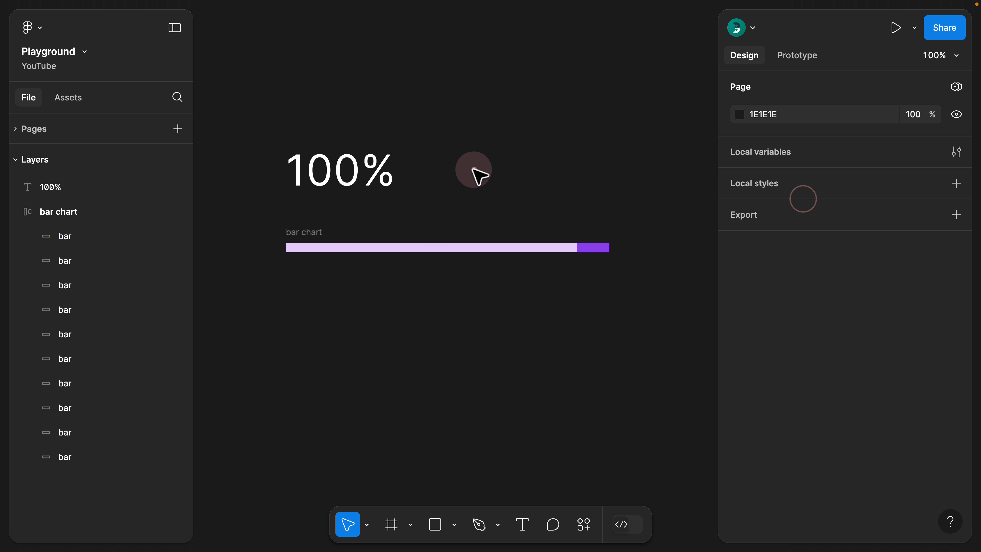
click(379, 168)
key(BackSpace)
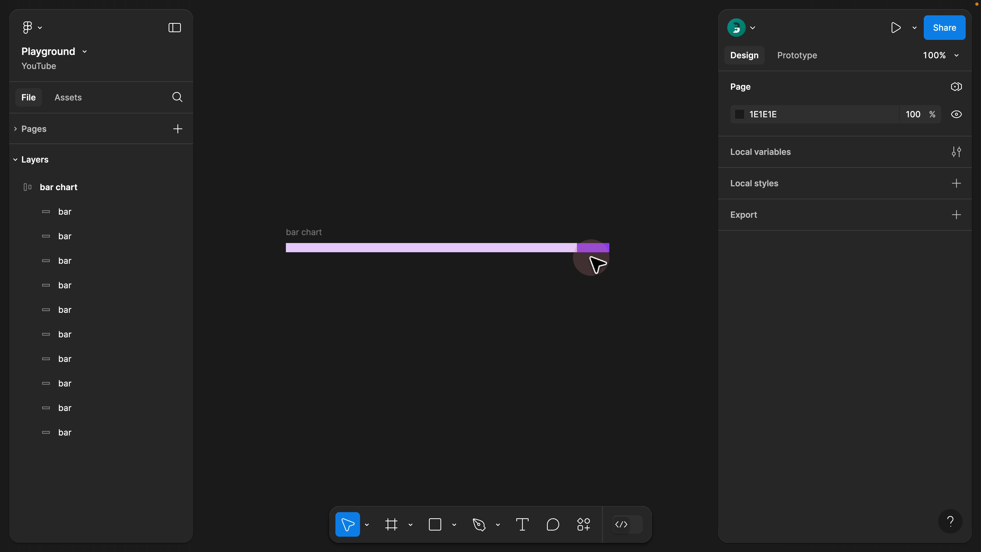
drag(563, 250, 518, 256)
click(589, 248)
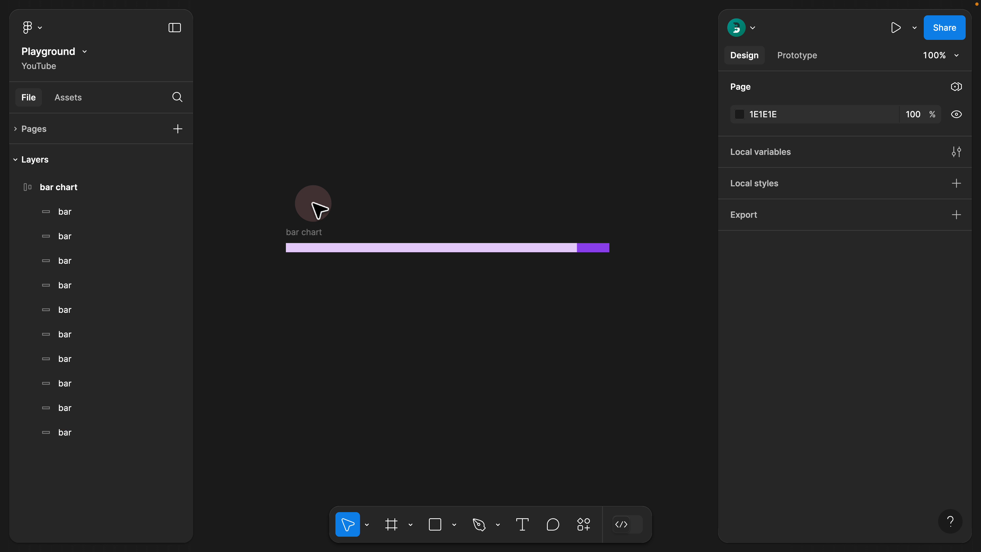
Step: Duplicate the bar chart frame below the original and recolor the copy's ninth bar with the sampled dark purple, 9447EB
drag(309, 234, 313, 272)
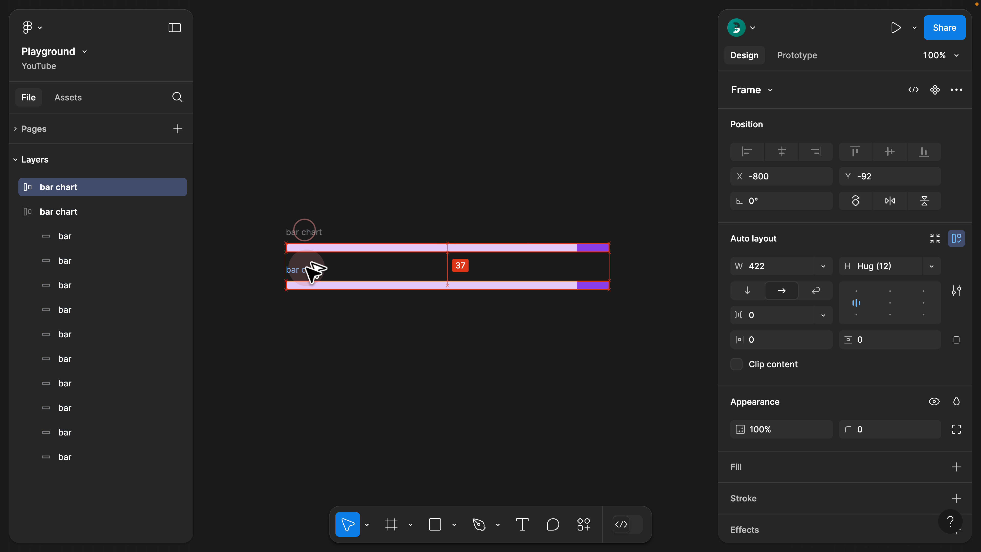
click(567, 287)
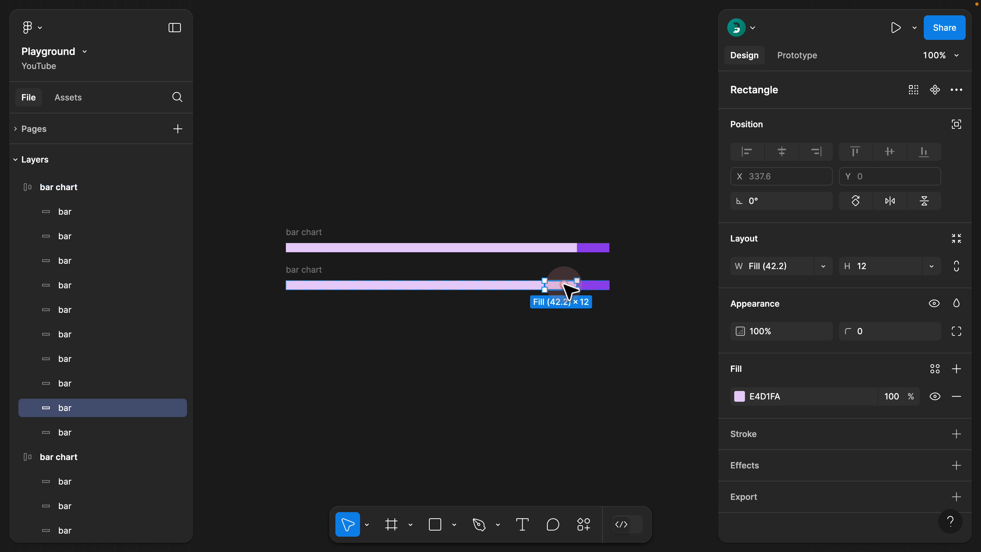
click(739, 397)
drag(653, 130, 337, 108)
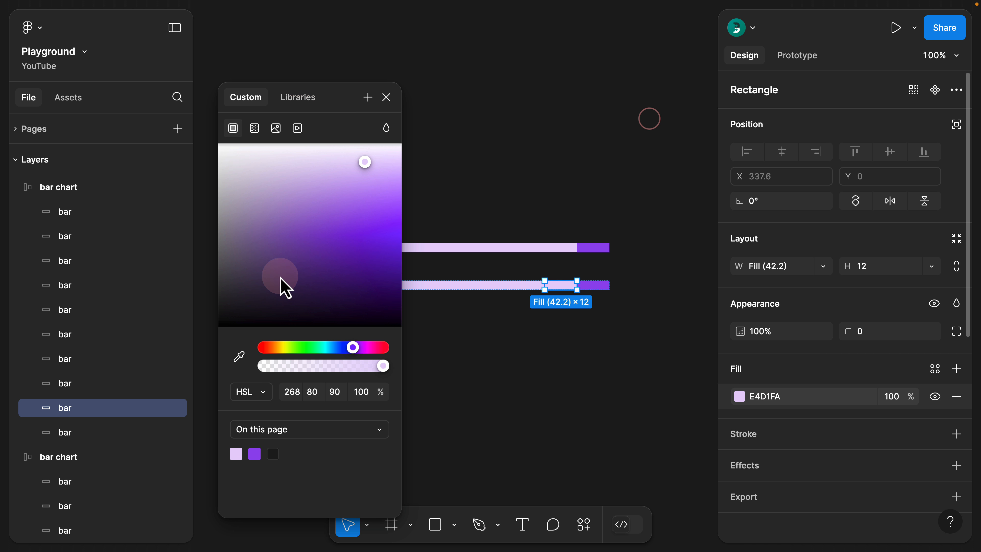
click(240, 356)
click(597, 246)
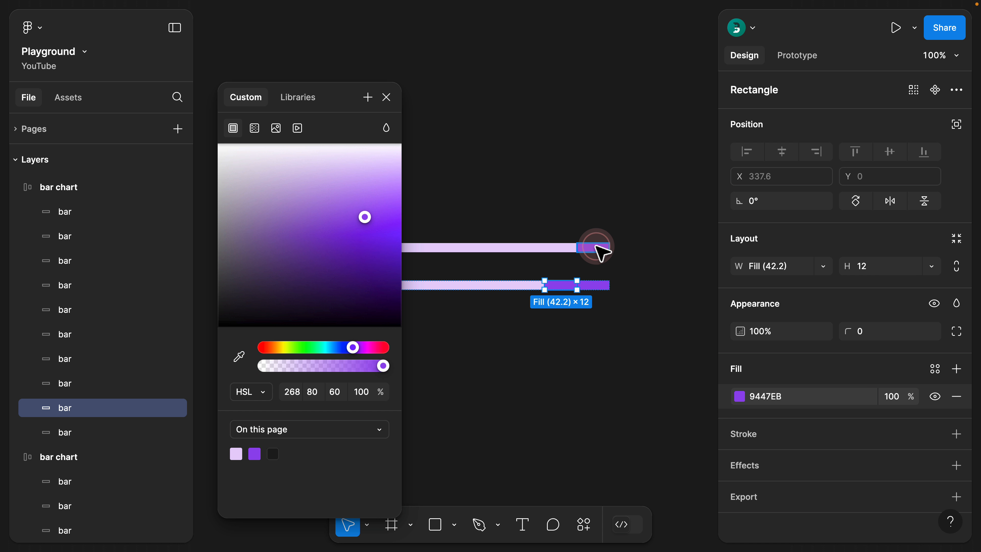
click(386, 98)
click(443, 108)
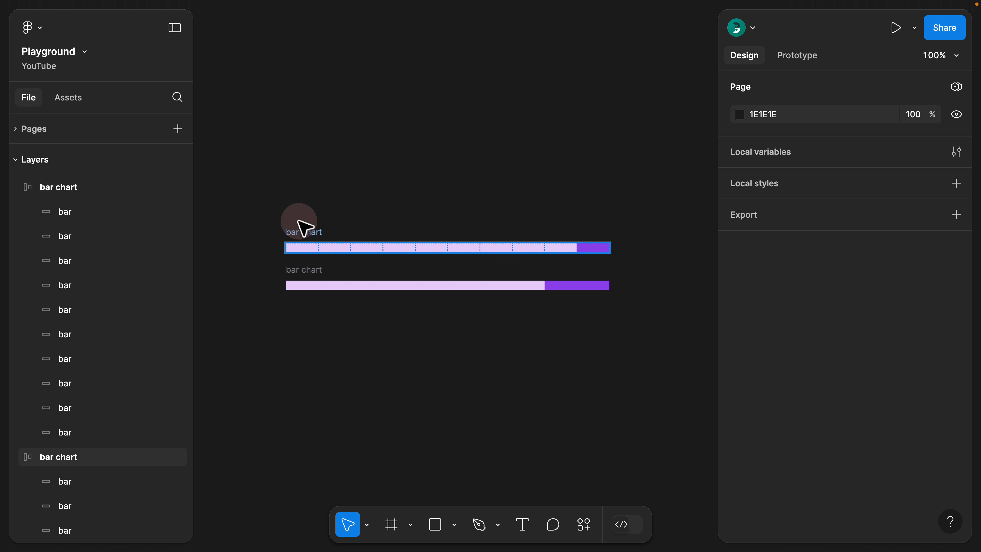
Step: Delete the duplicated bar chart frame below the original
click(302, 230)
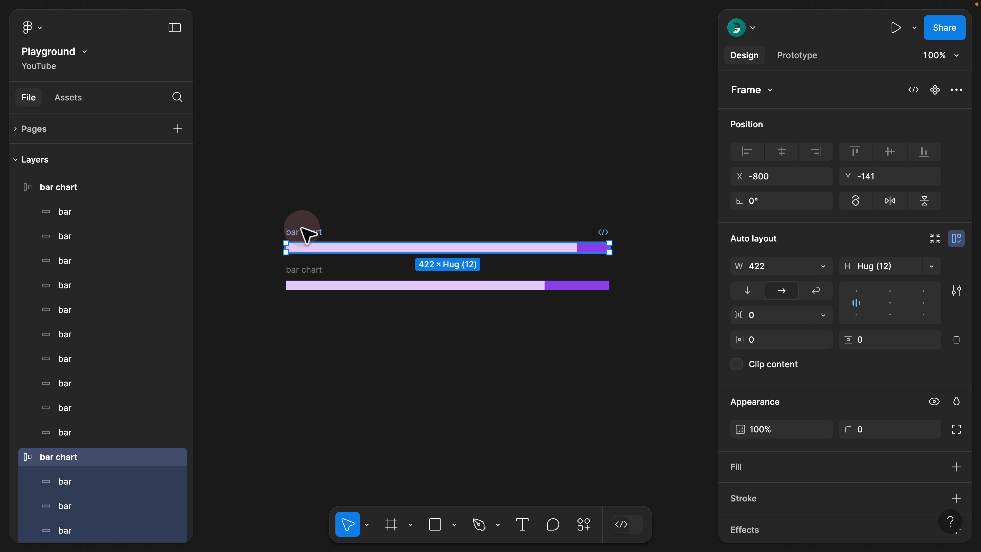
click(314, 272)
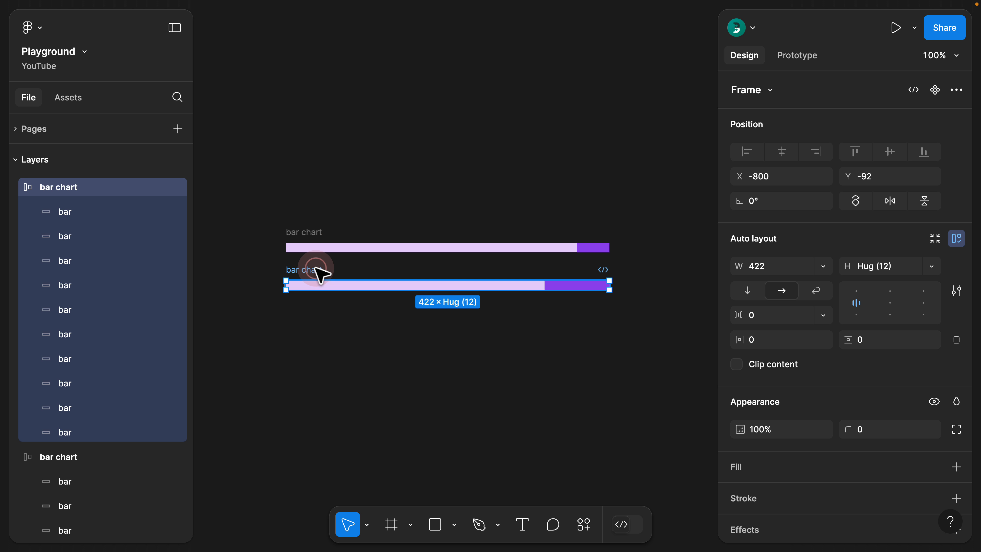
key(Delete)
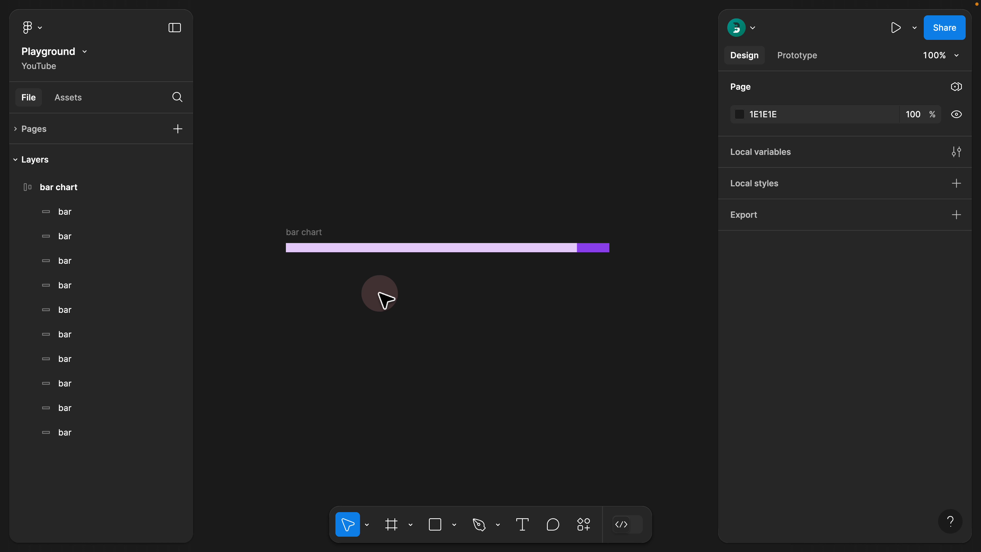
Step: Inspect the HSL values of the light purple E4D1FA among the bar chart's selection colors
click(315, 235)
scroll(811, 353, down, 5)
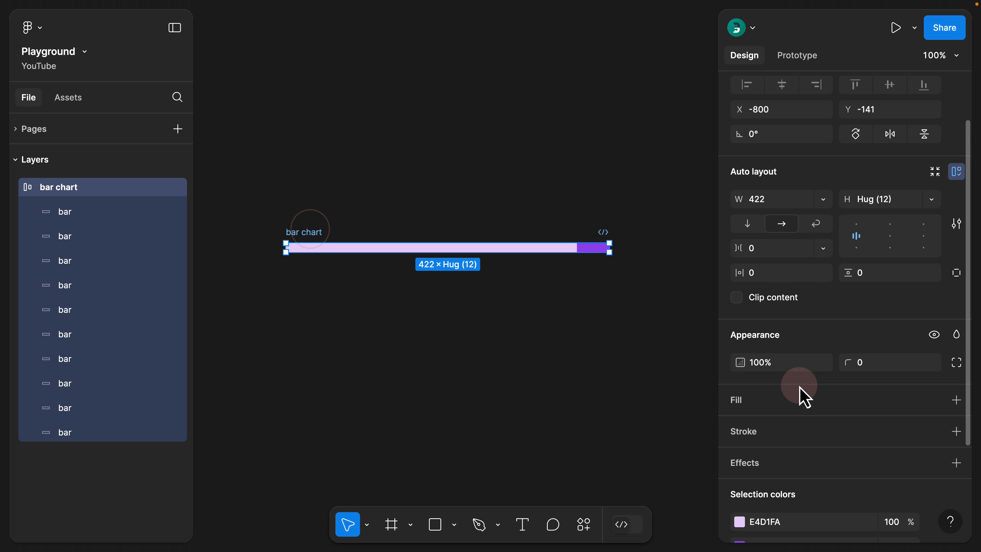
click(753, 409)
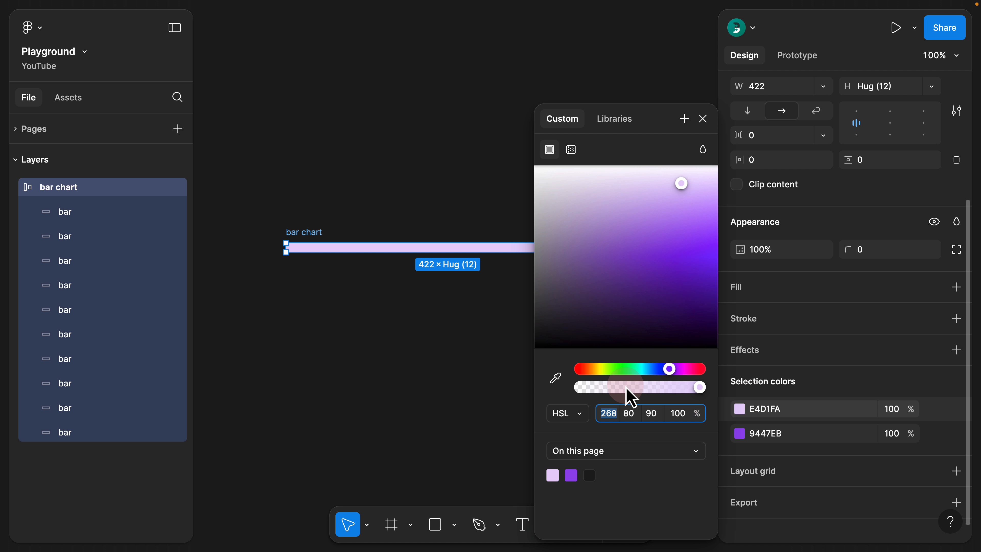
click(640, 417)
click(703, 118)
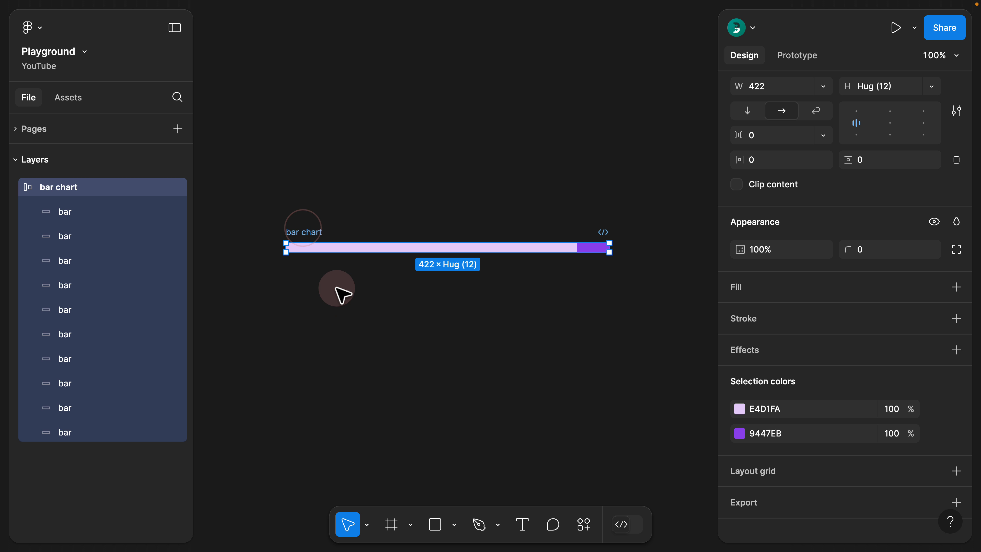
click(342, 295)
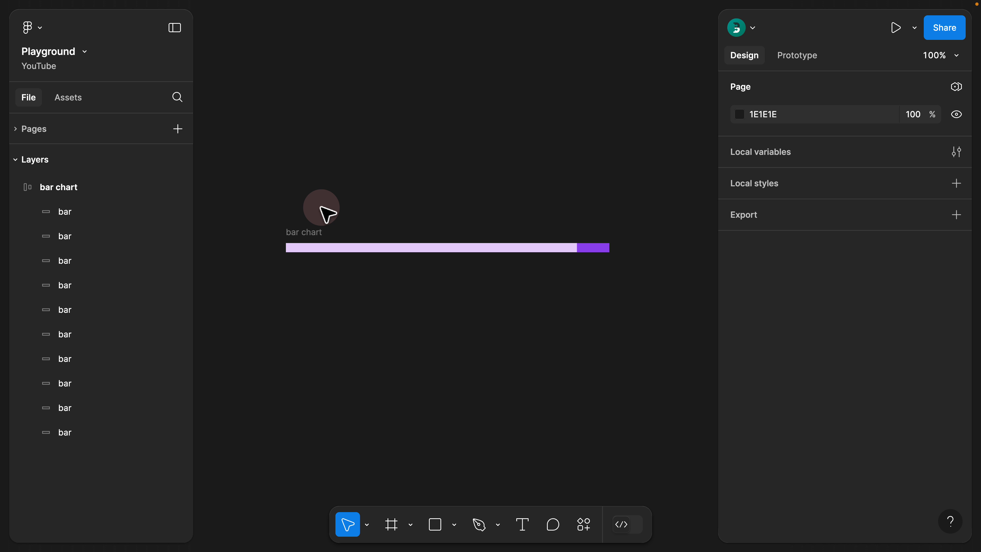
Step: Create a color variable in a new local variable collection and try adding a second mode to it
click(956, 154)
click(544, 289)
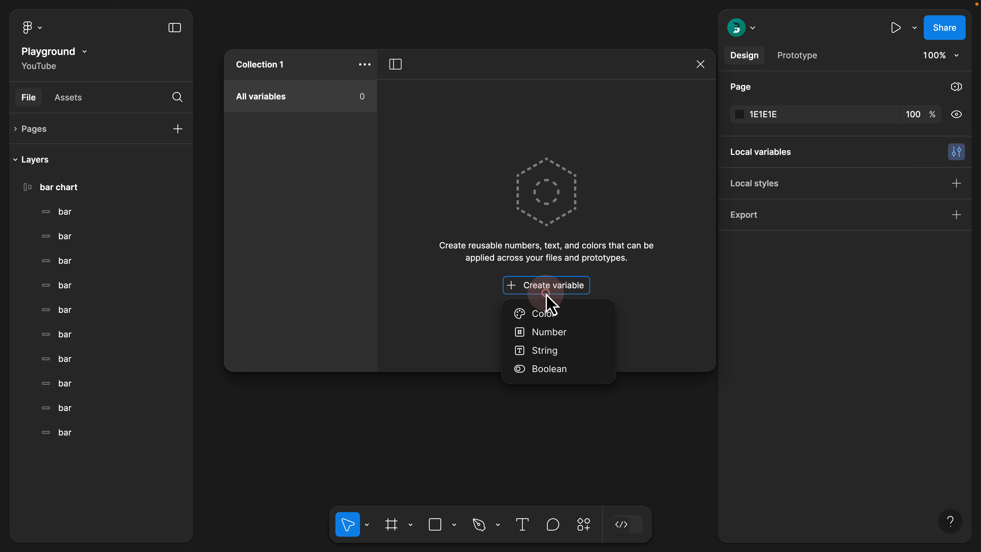
click(534, 312)
drag(614, 66, 456, 82)
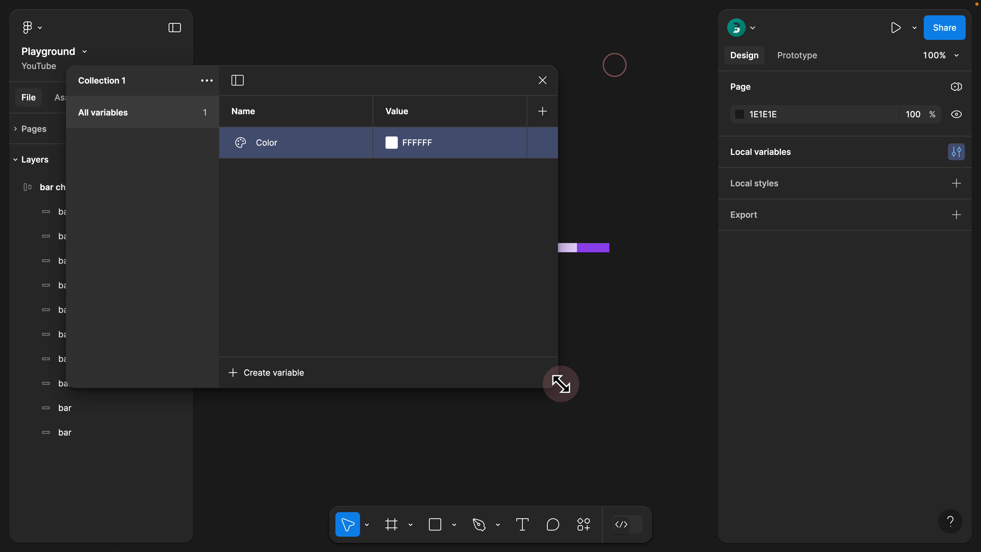
drag(561, 383, 726, 397)
click(543, 111)
click(426, 108)
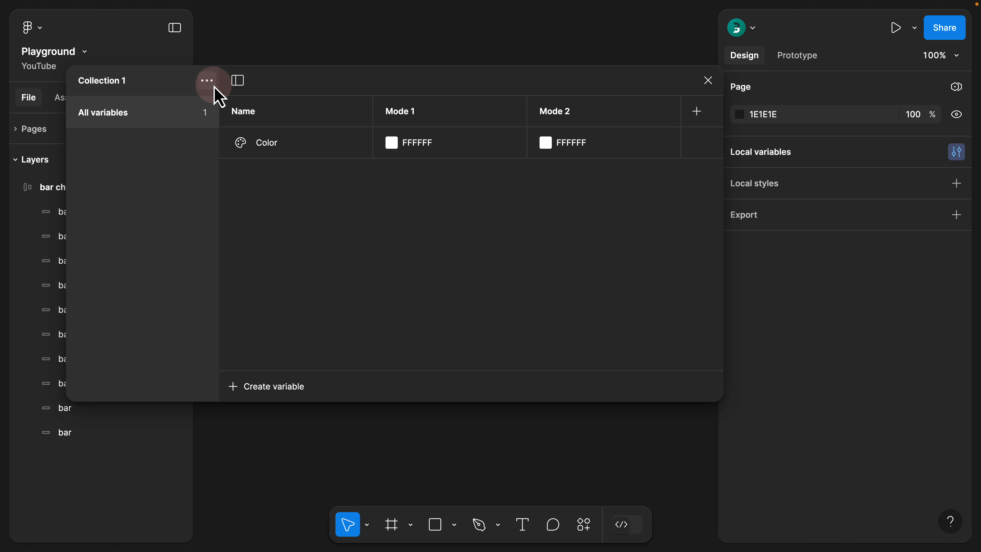
Step: Delete the variable collection Collection 1 and close the local variables window
click(207, 81)
click(187, 132)
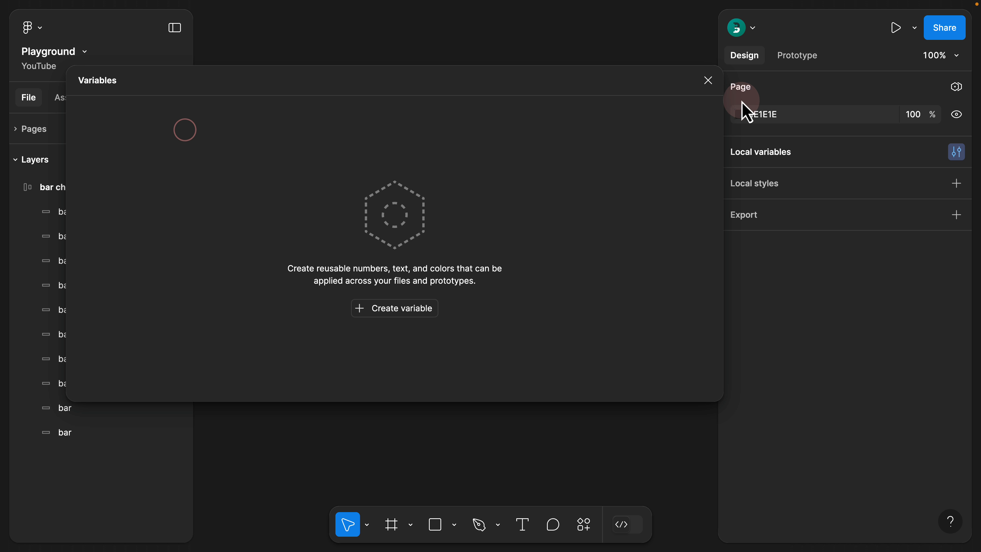
click(708, 80)
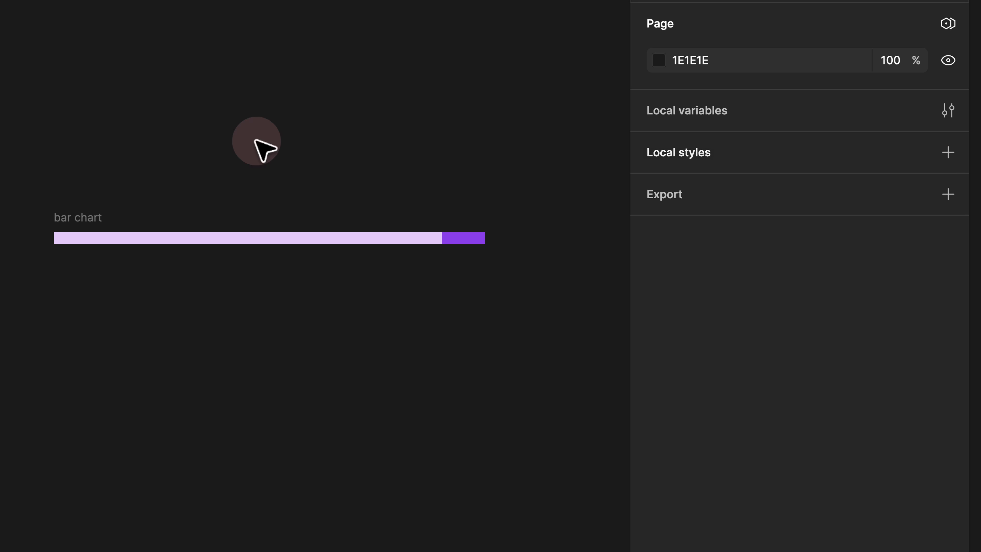
Step: Start a new local color style and sample its color from the dark purple bar at the bar chart's end
click(198, 139)
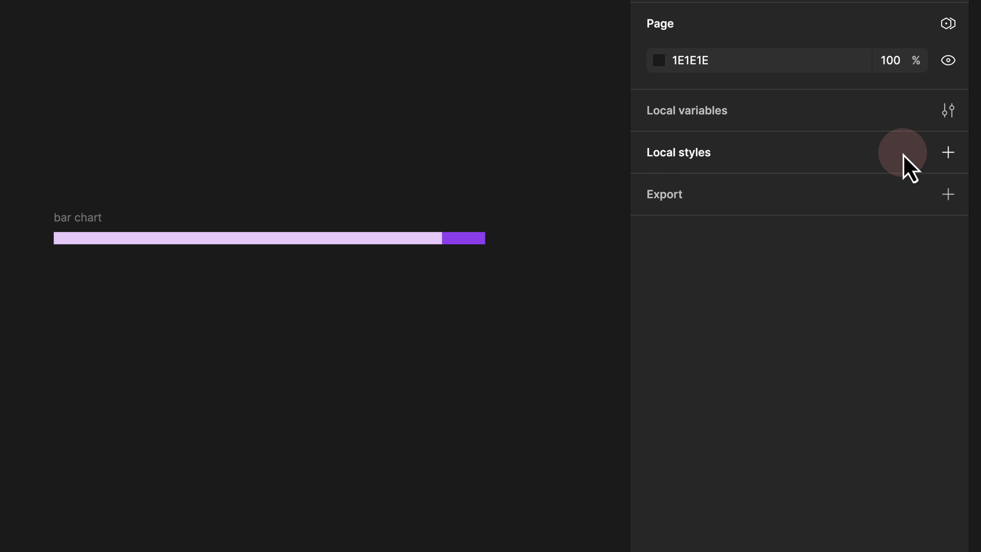
click(947, 154)
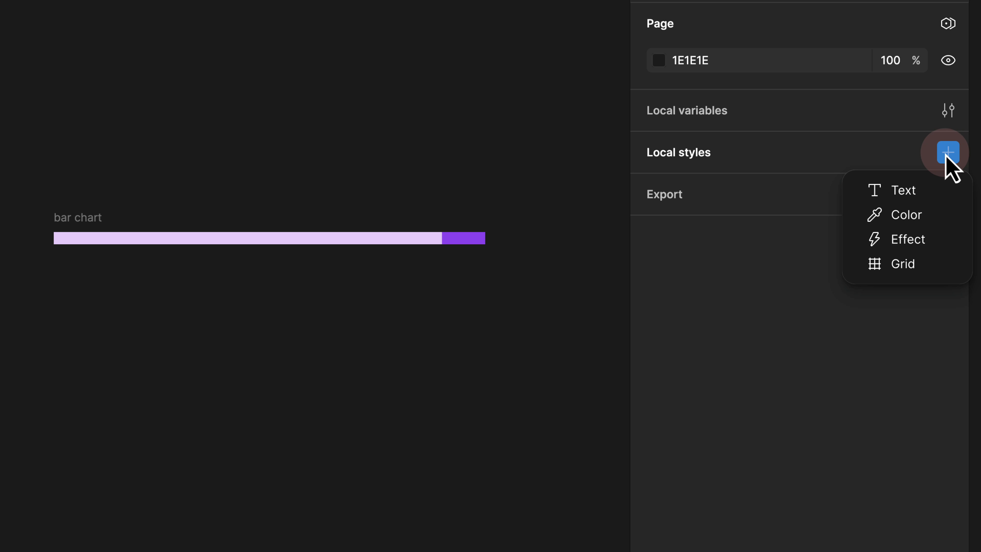
click(908, 264)
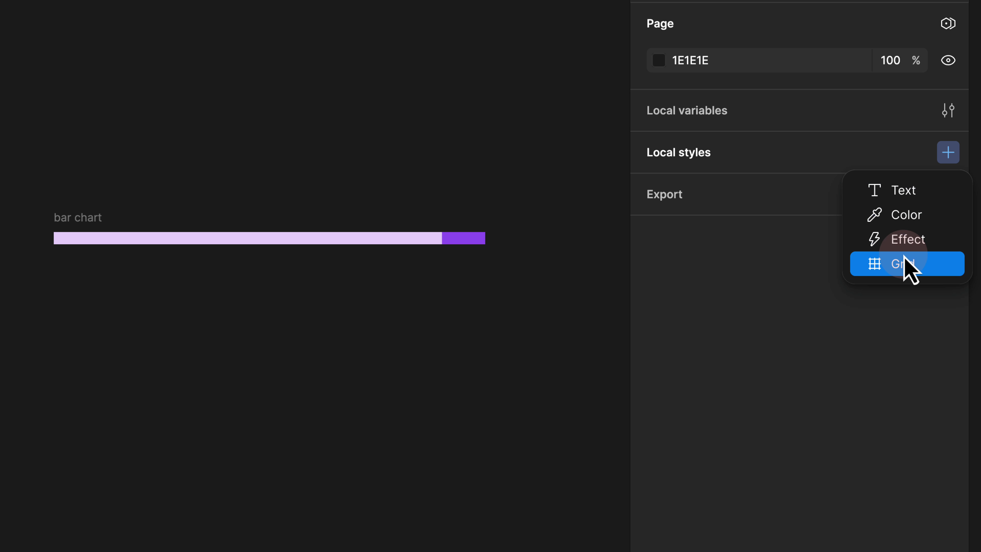
click(907, 215)
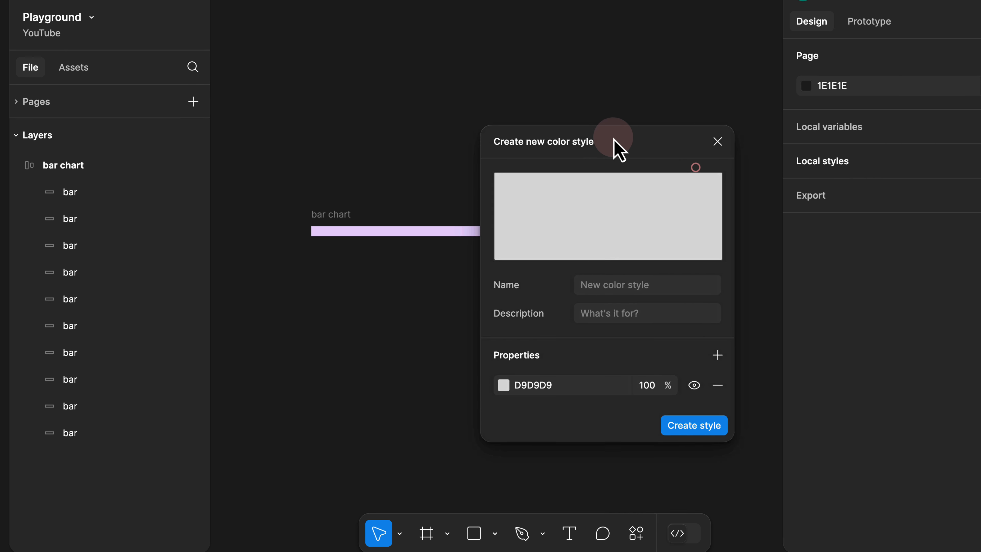
drag(618, 150, 192, 50)
click(167, 174)
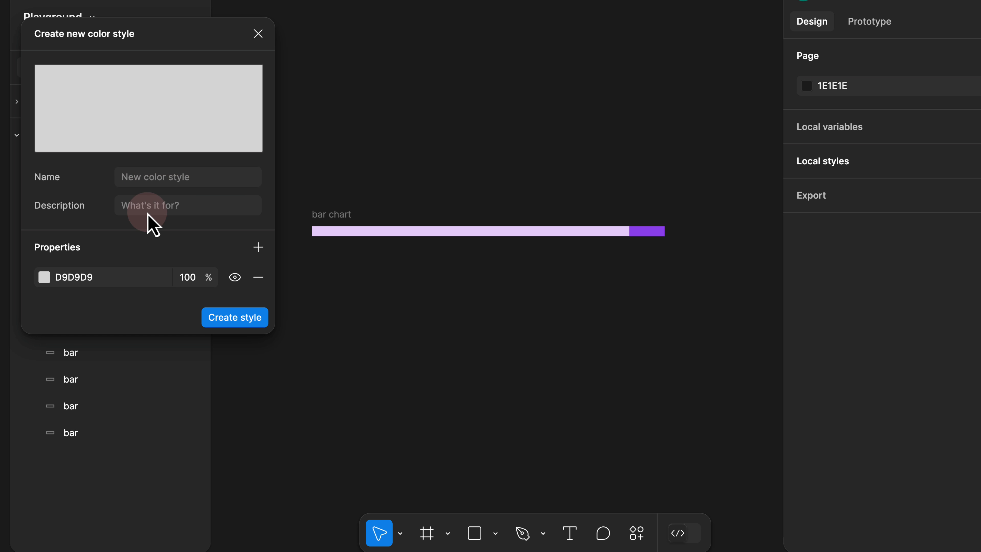
click(44, 281)
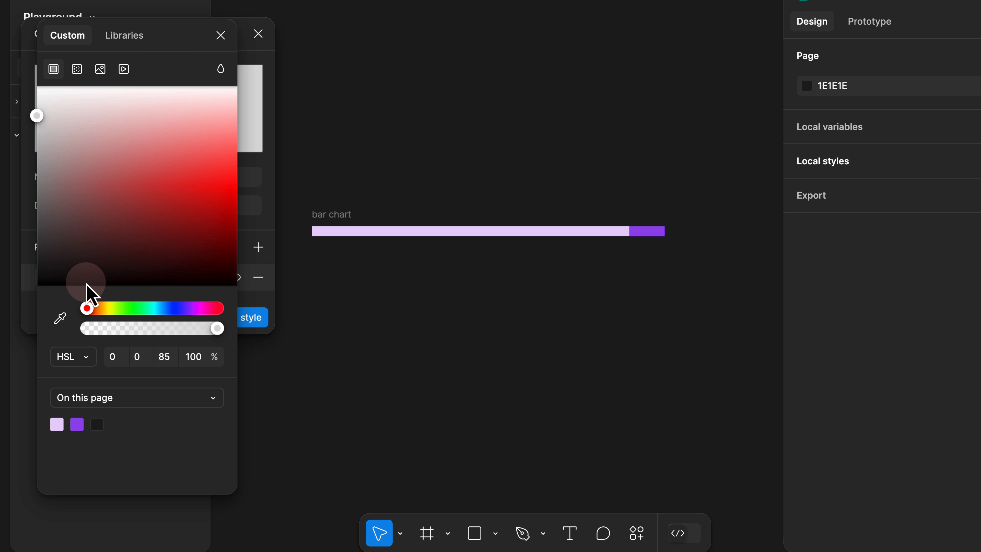
click(66, 317)
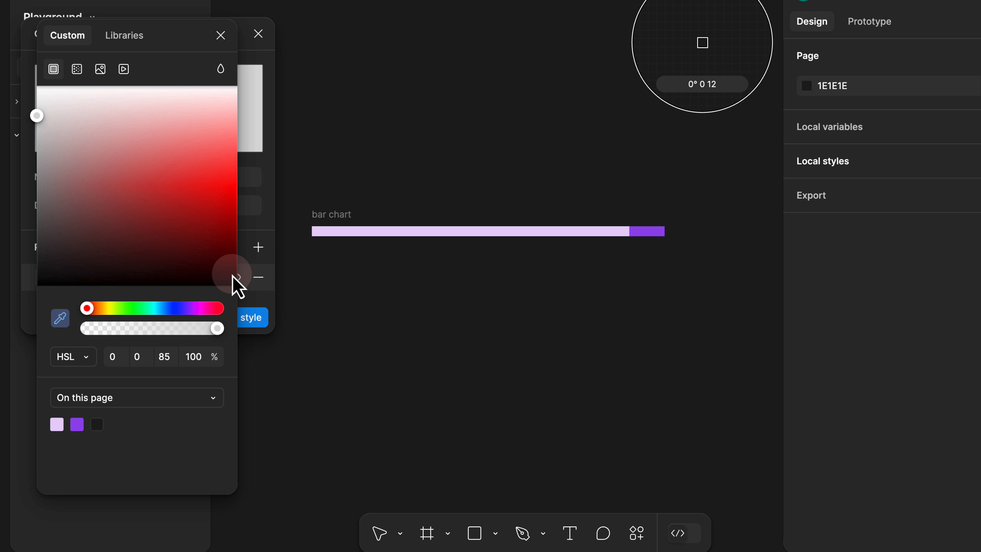
key(Escape)
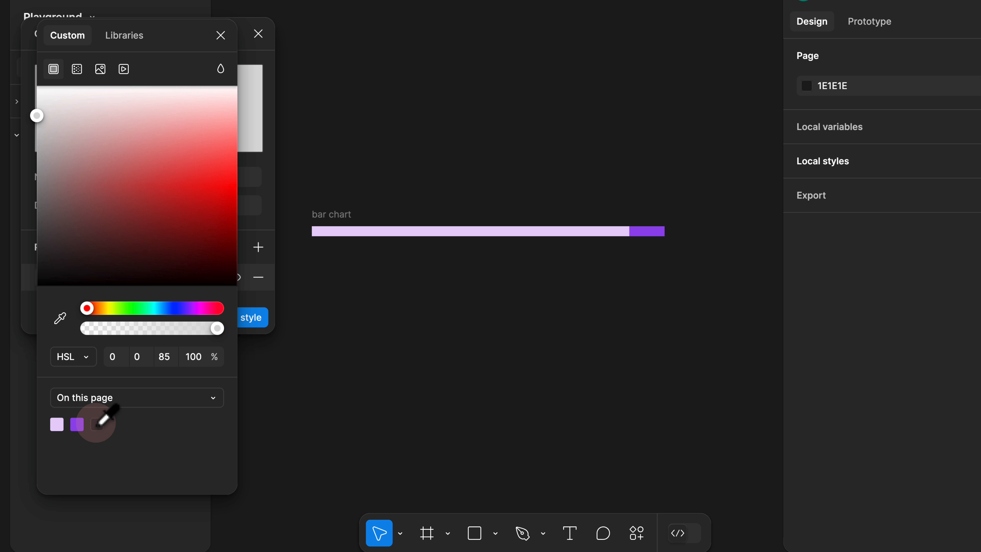
click(59, 319)
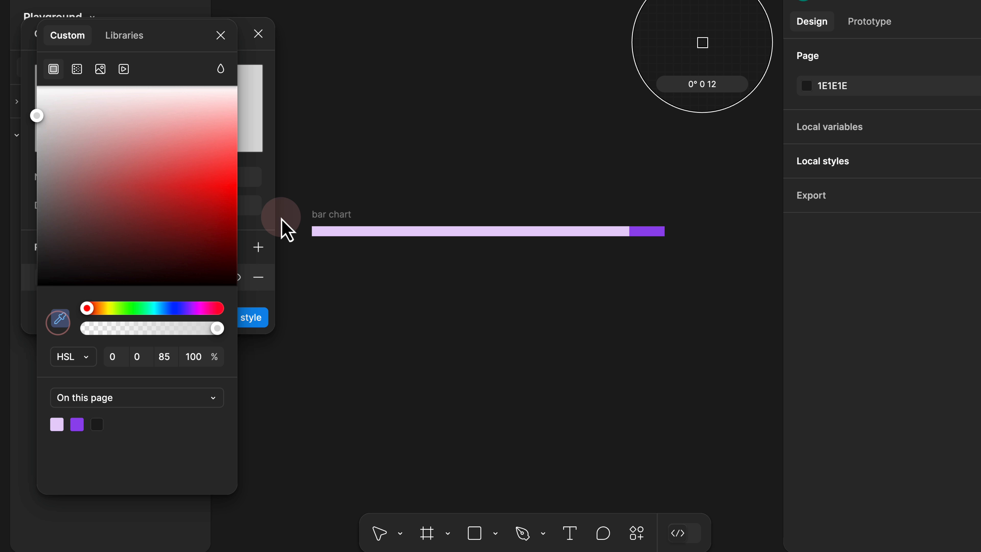
click(639, 231)
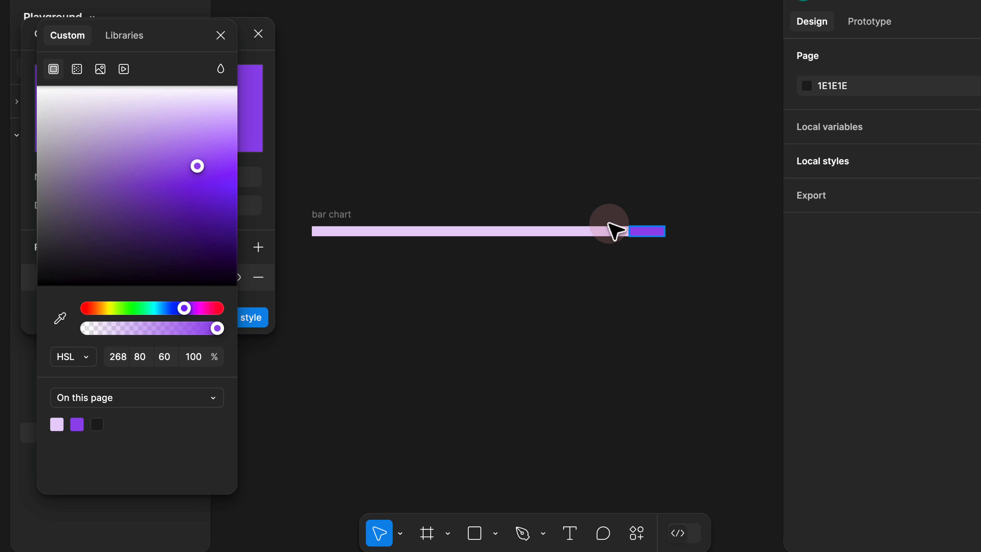
Step: Check the sampled purple's hex code and its HSL lightness value in the color picker
click(78, 356)
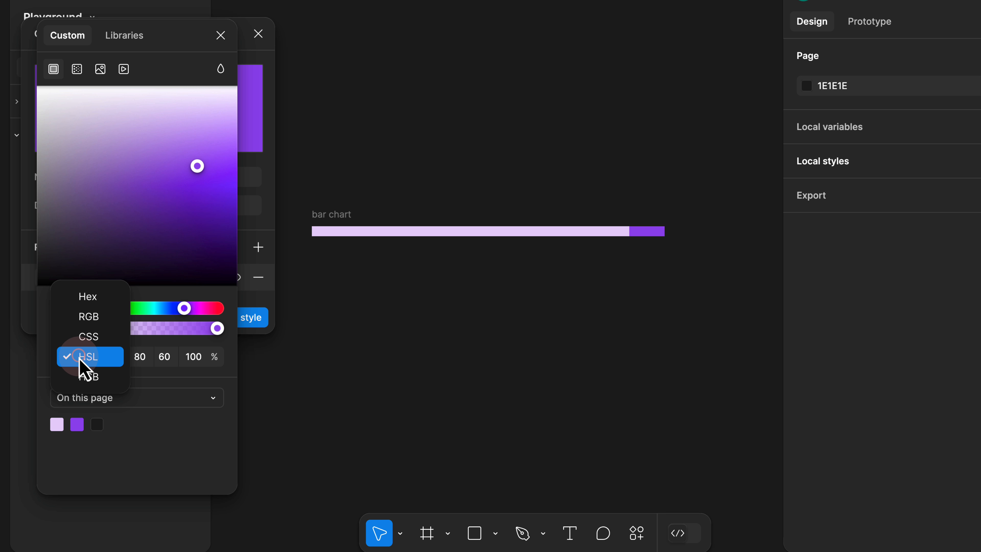
click(89, 297)
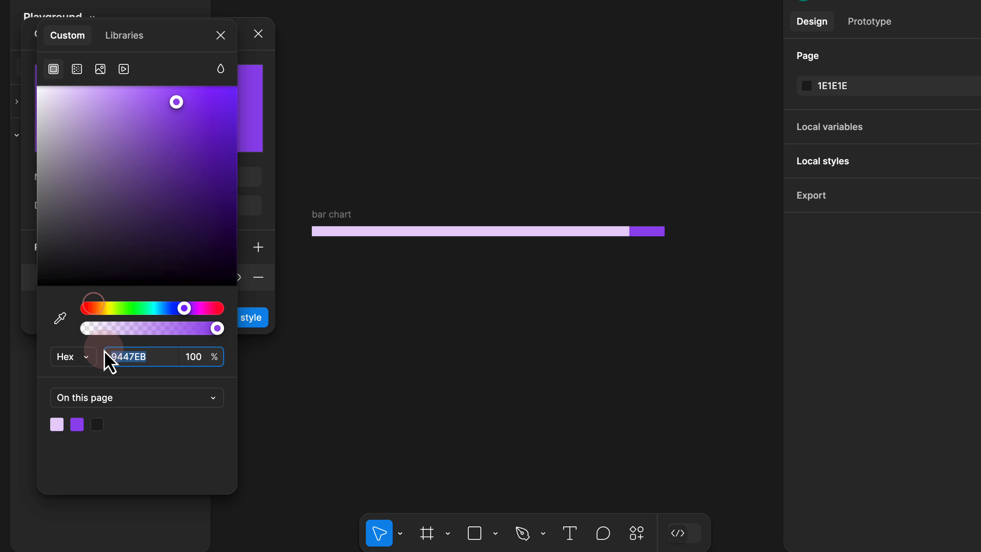
click(82, 357)
click(92, 416)
click(117, 367)
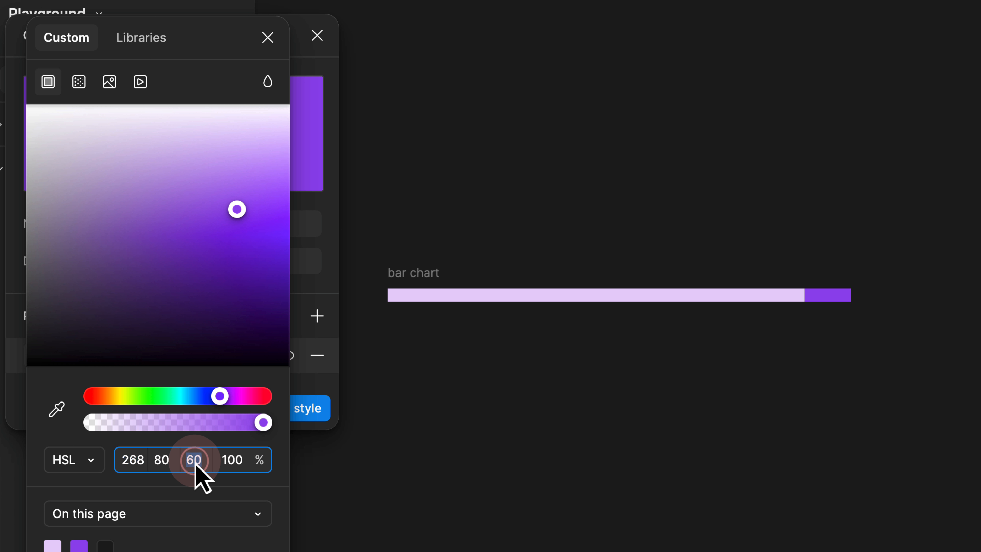
Step: Name the dark purple color style purple/60, using a slash to group it, and create it
click(267, 39)
click(151, 229)
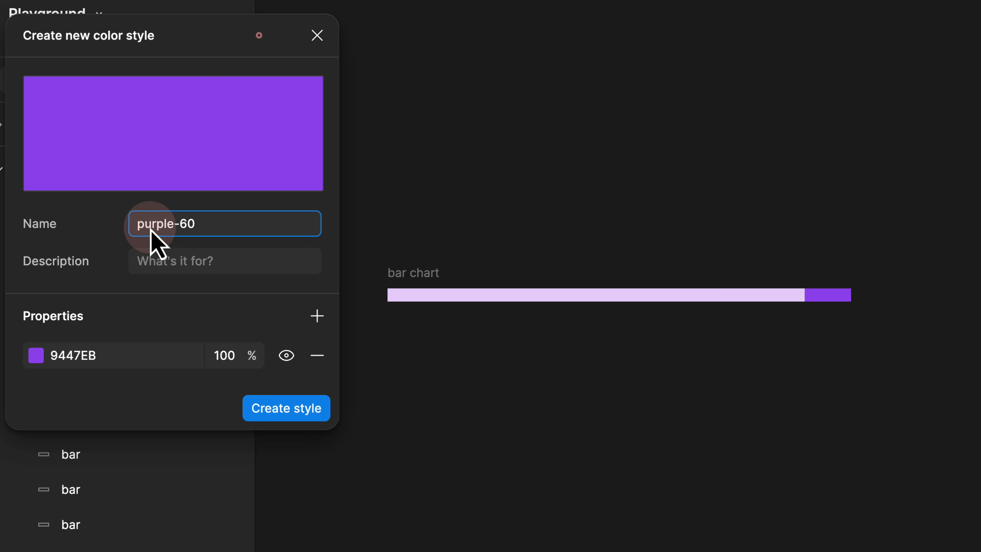
double_click(188, 223)
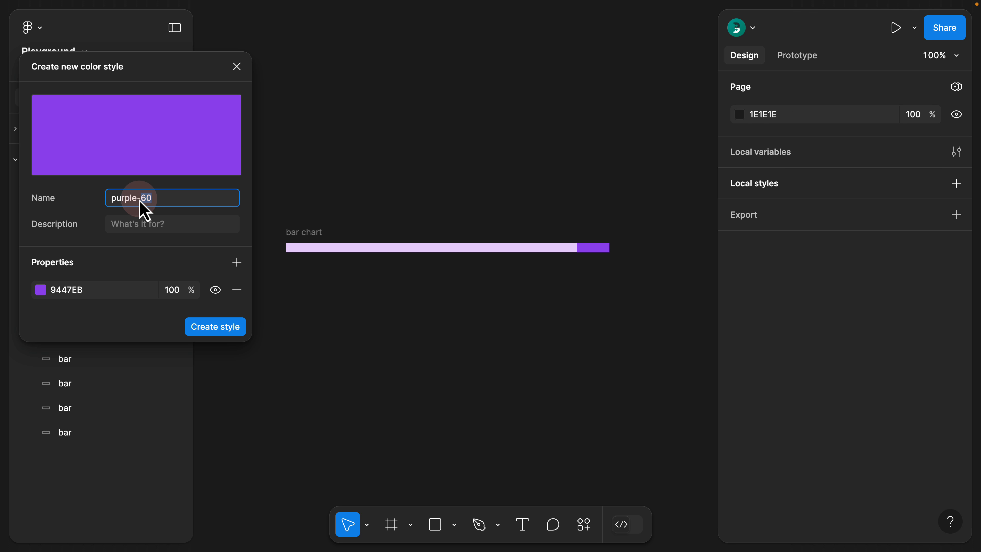
click(140, 202)
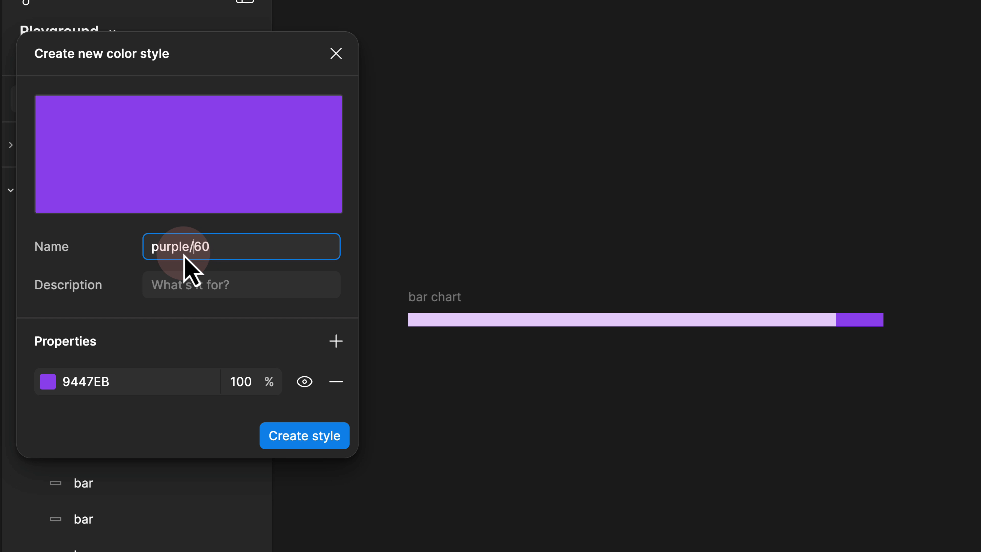
double_click(200, 248)
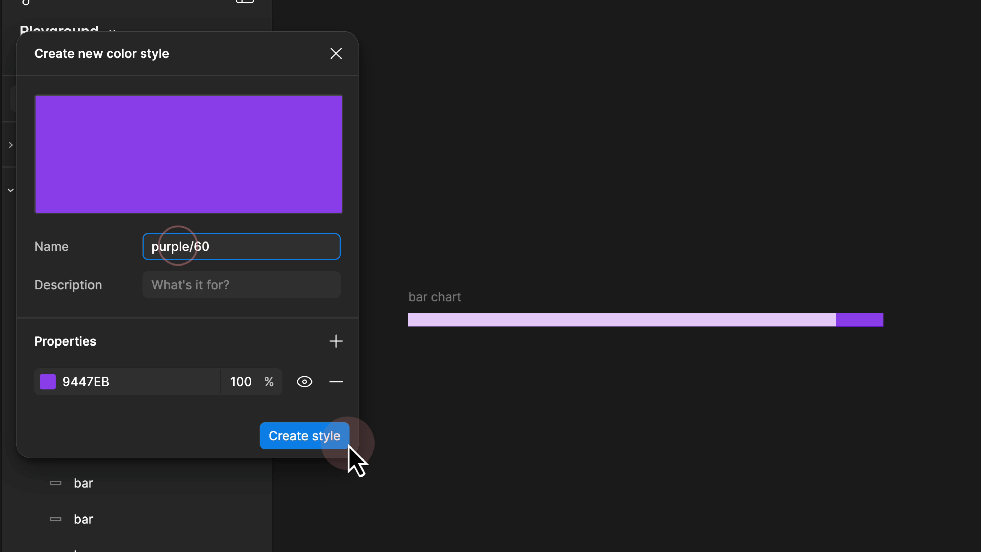
click(329, 440)
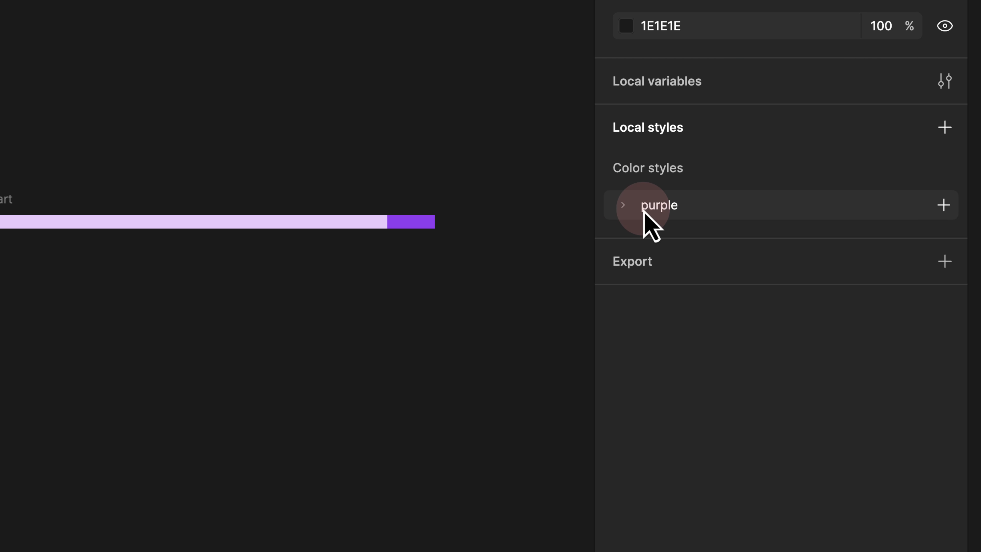
Step: Expand the purple style group and start another color style sampled from the chart's light purple bars
click(626, 206)
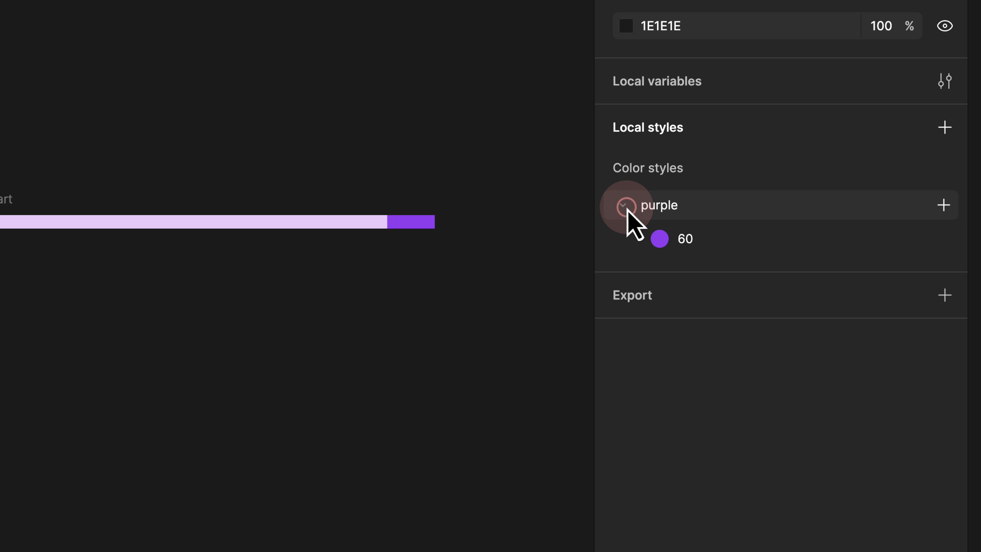
click(676, 240)
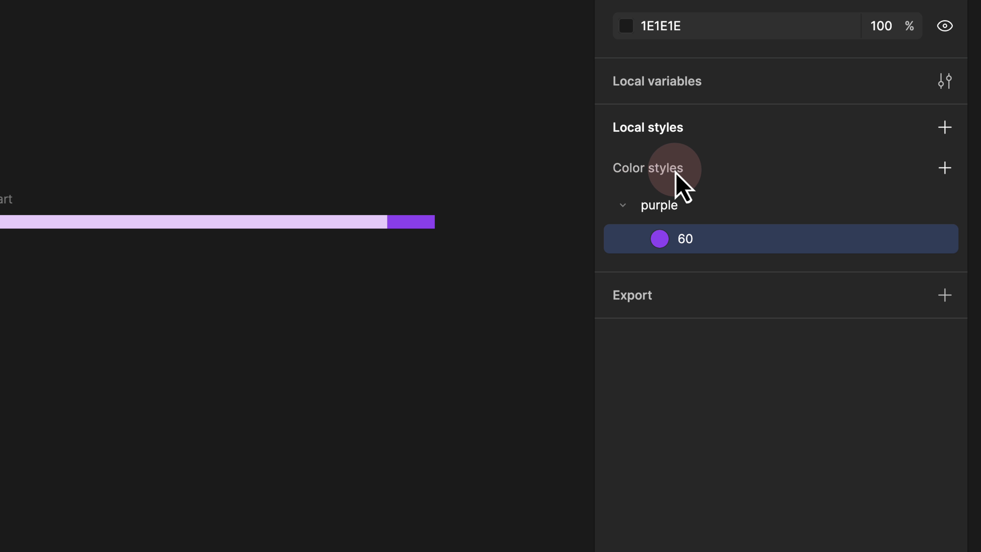
click(944, 168)
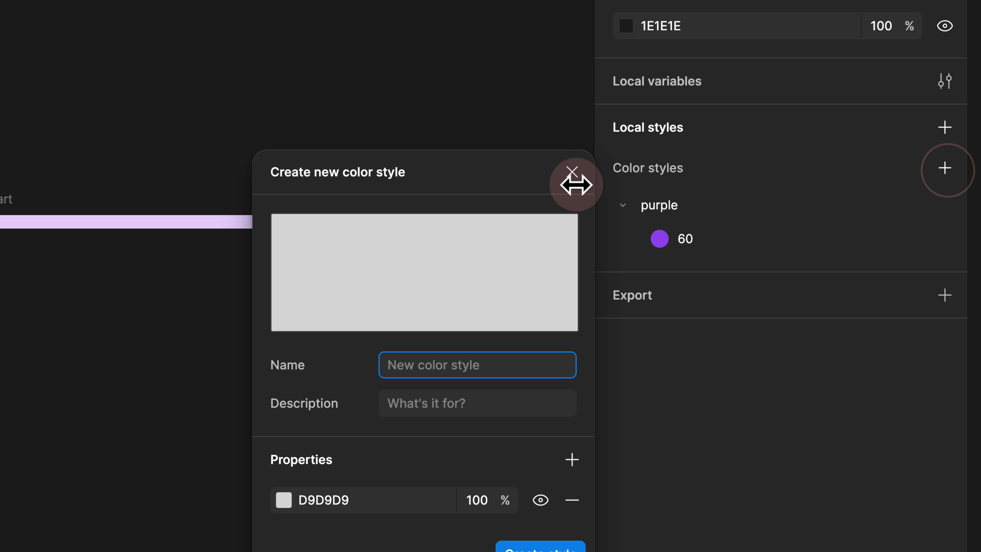
drag(492, 181, 362, 19)
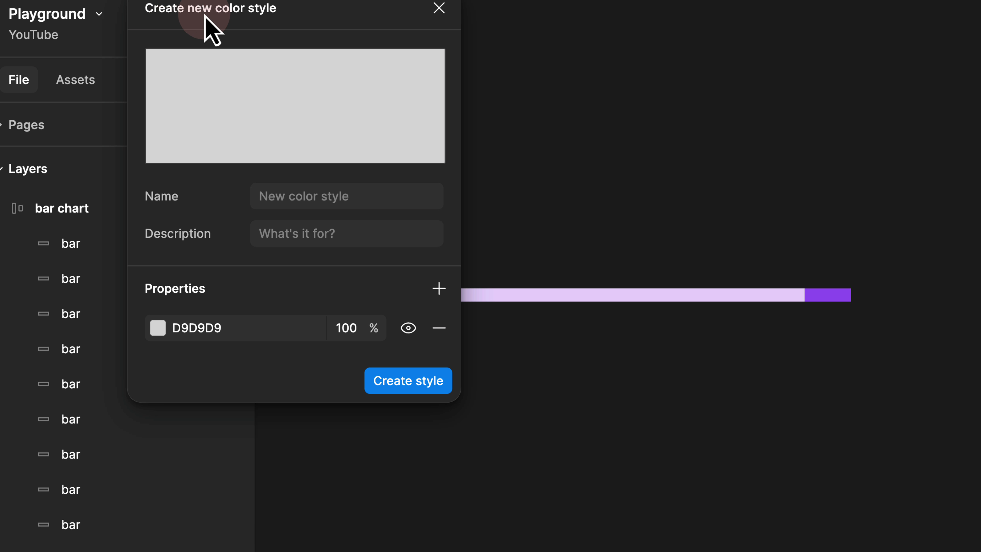
click(159, 328)
drag(167, 110, 249, 39)
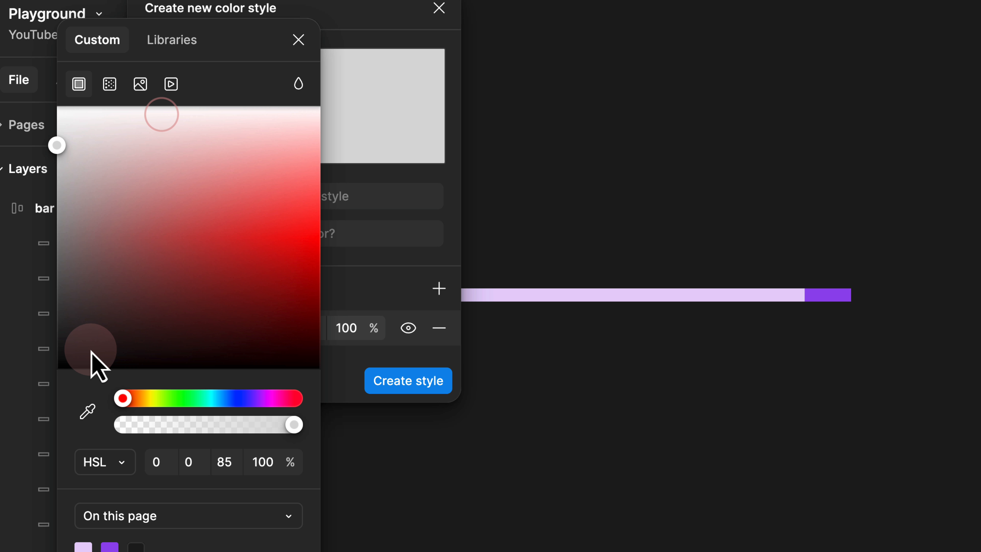
click(88, 409)
click(666, 295)
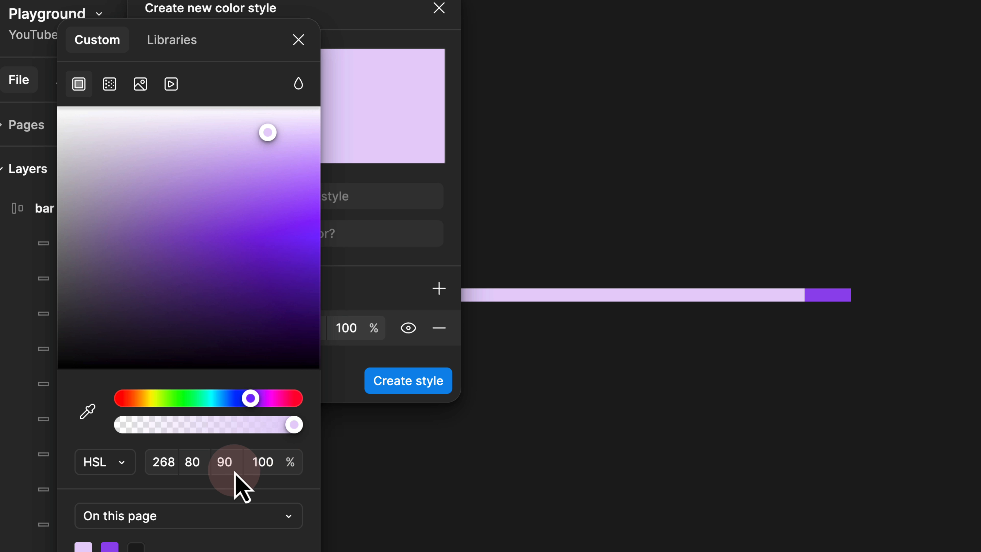
Step: Name the light purple color style purple/90 and create it
click(297, 39)
click(297, 196)
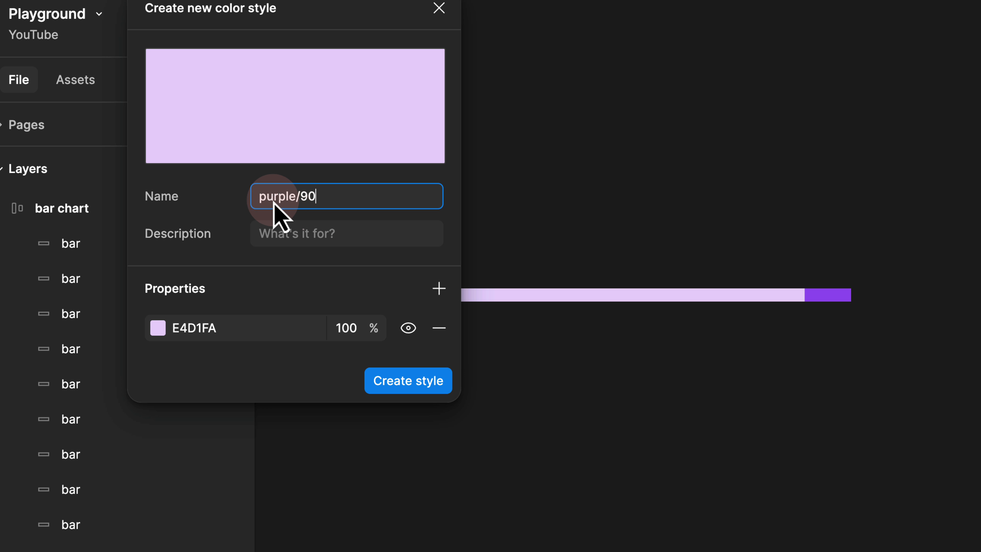
click(404, 389)
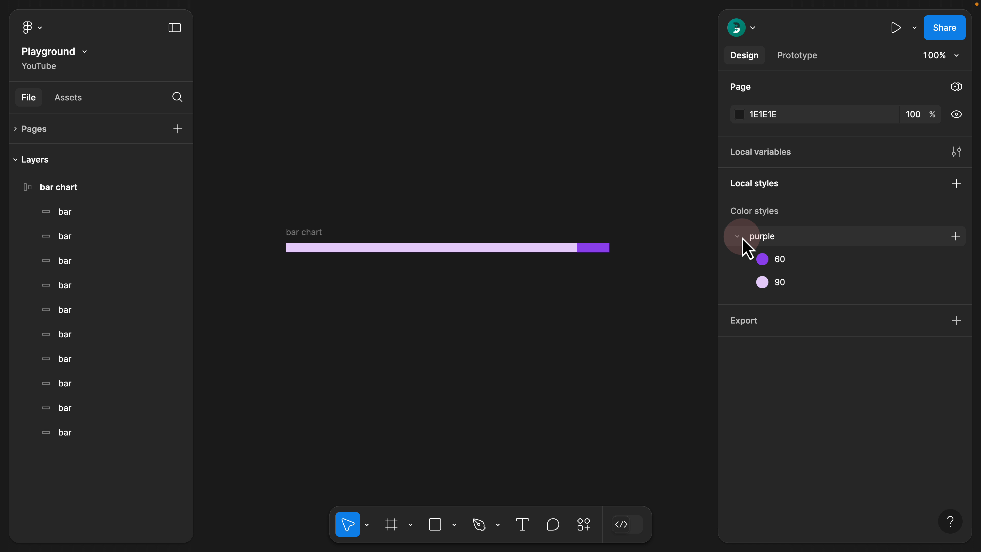
Step: Apply the purple/90 style to the E4D1FA selection color of the bar chart frame
click(299, 232)
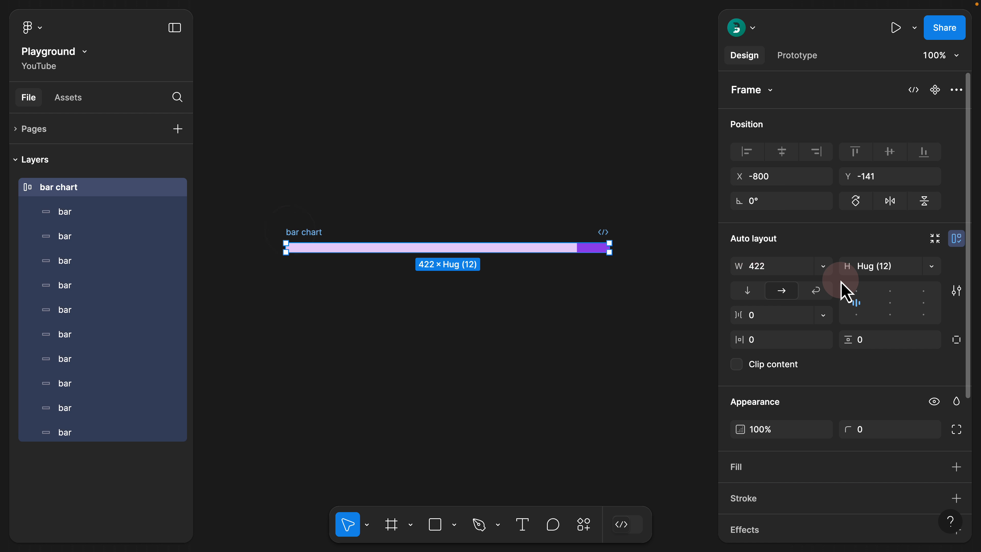
scroll(840, 285, down, 5)
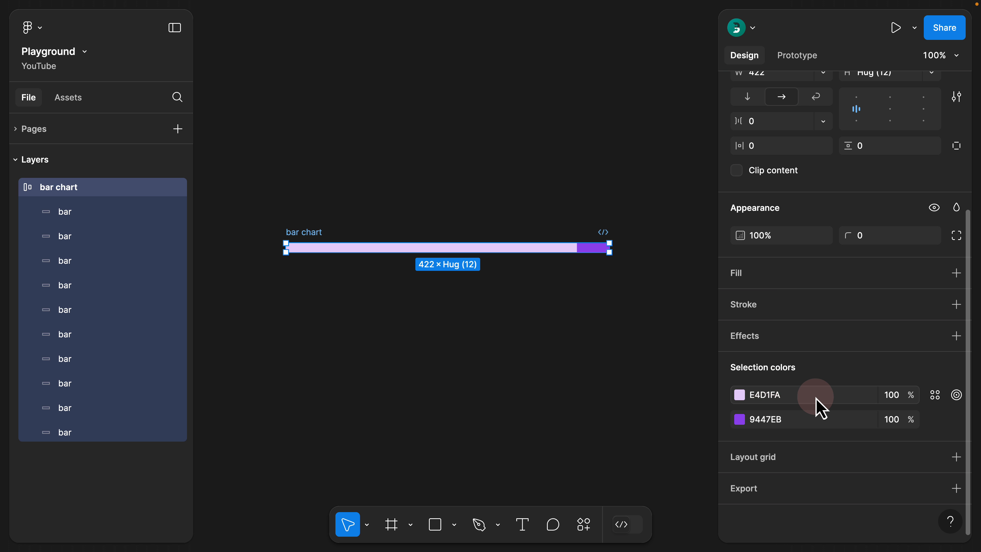
click(935, 394)
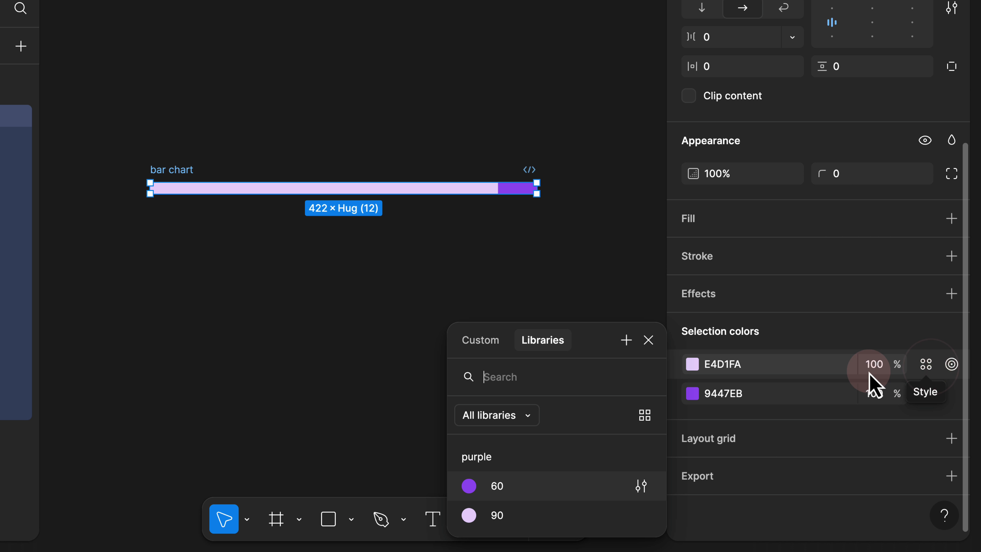
drag(584, 341, 541, 263)
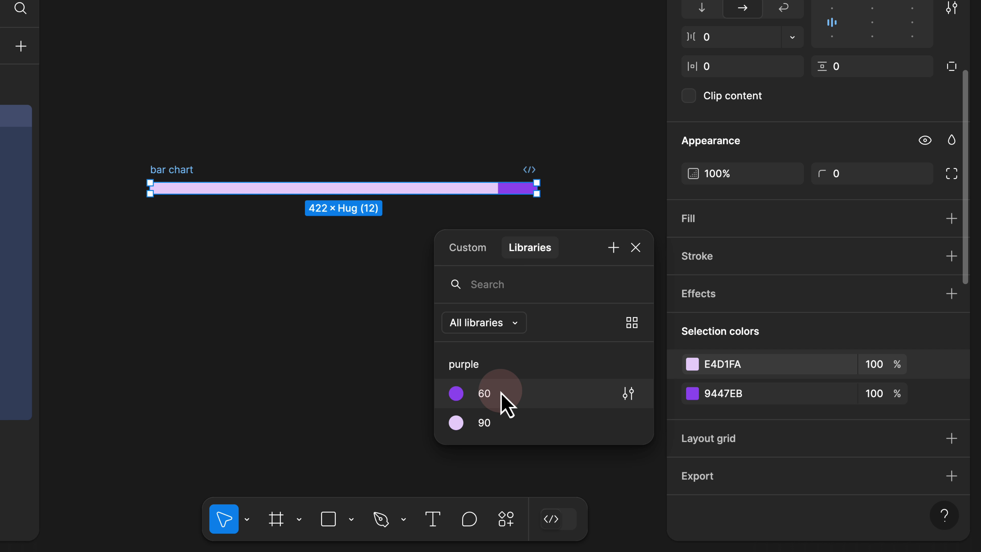
click(500, 423)
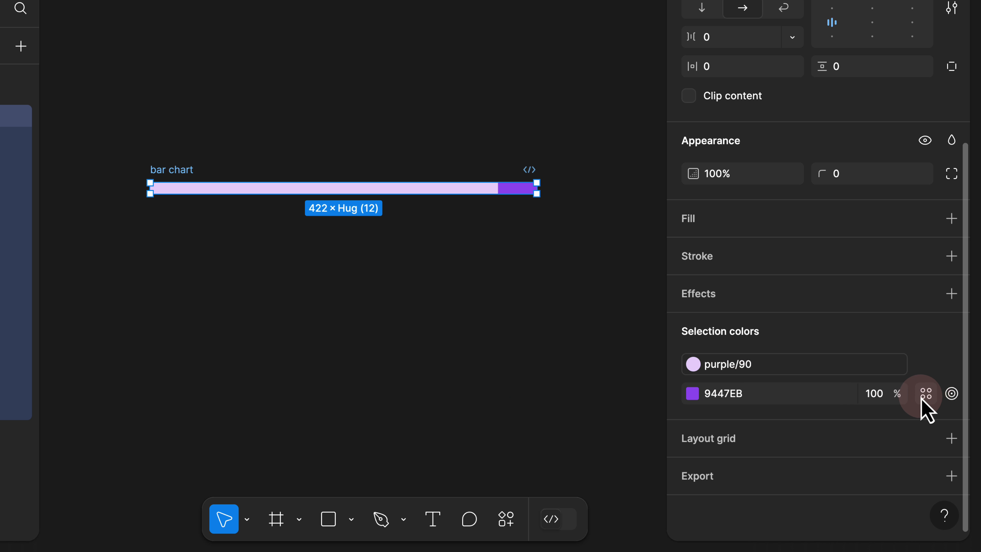
Step: Apply the purple/60 style to the bar chart's 9447EB selection color and expand the selection colors to review both styles
click(924, 398)
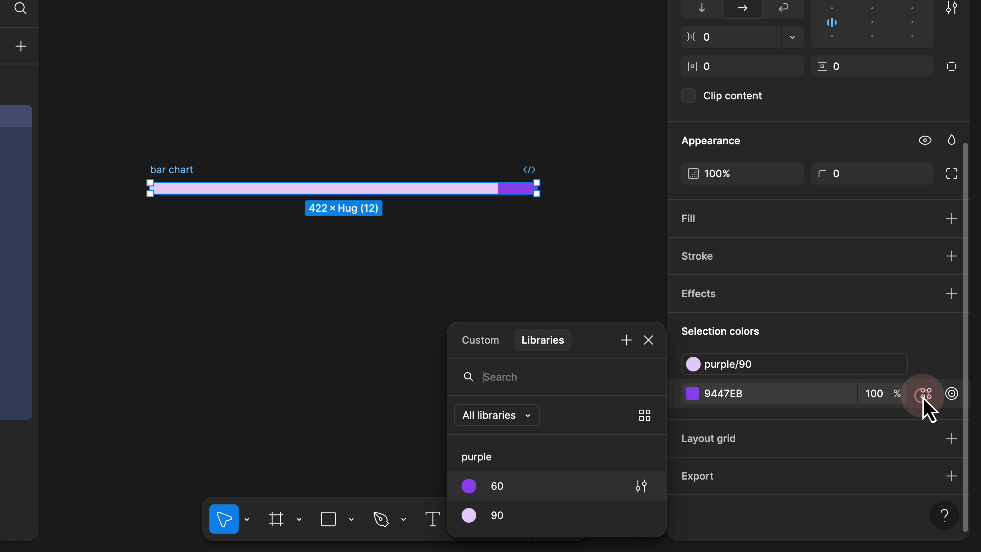
click(501, 486)
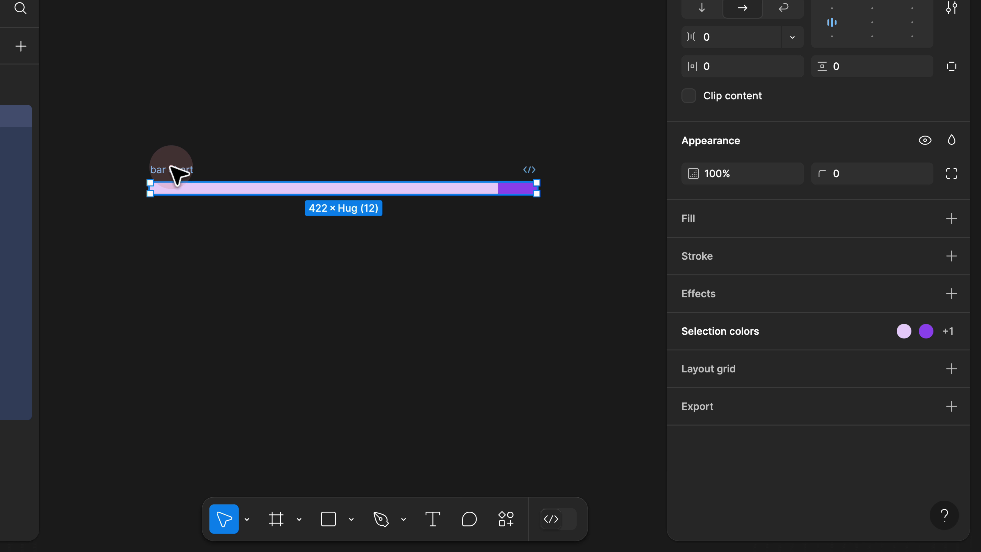
click(674, 332)
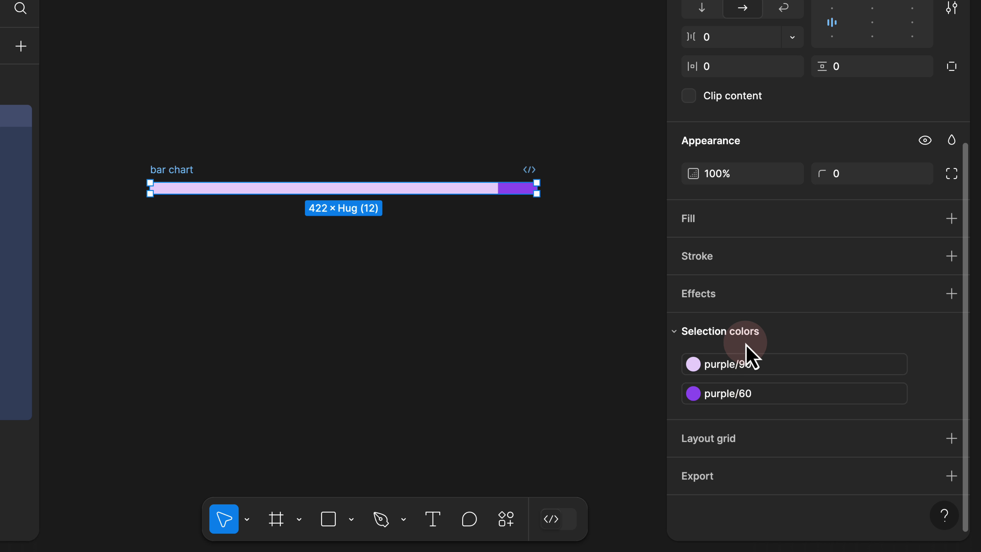
click(952, 364)
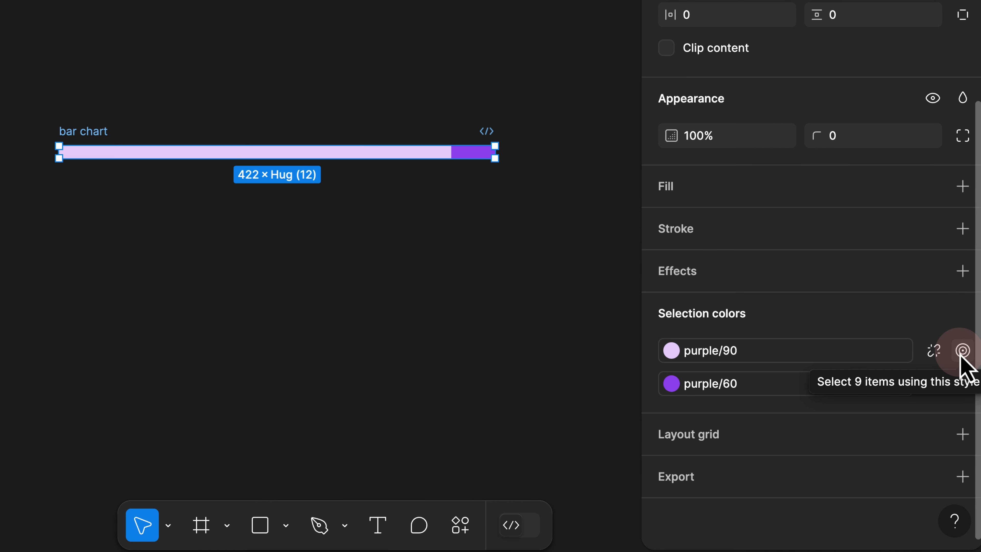
Step: Select all bars in the bar chart that use the purple/90 style, and clear the selection
click(966, 346)
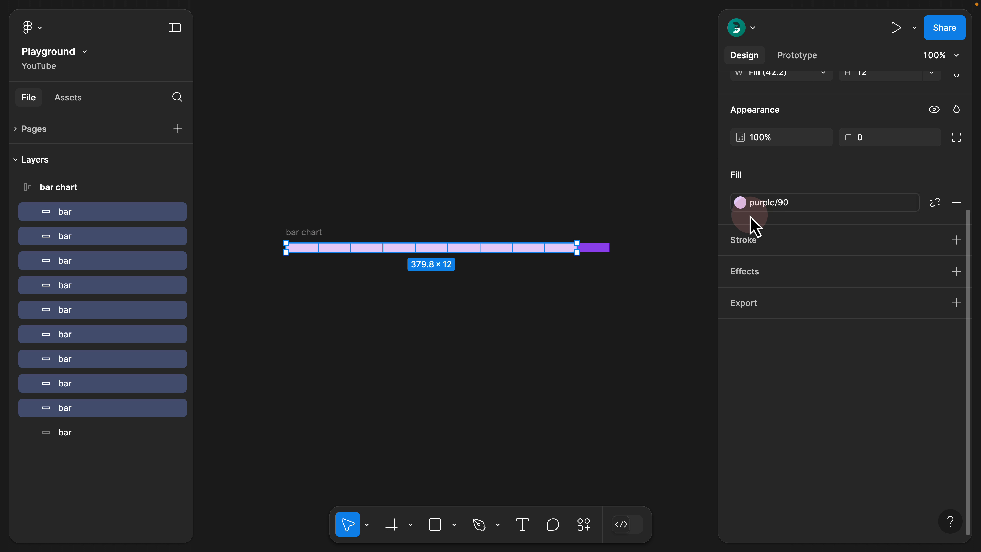
click(417, 187)
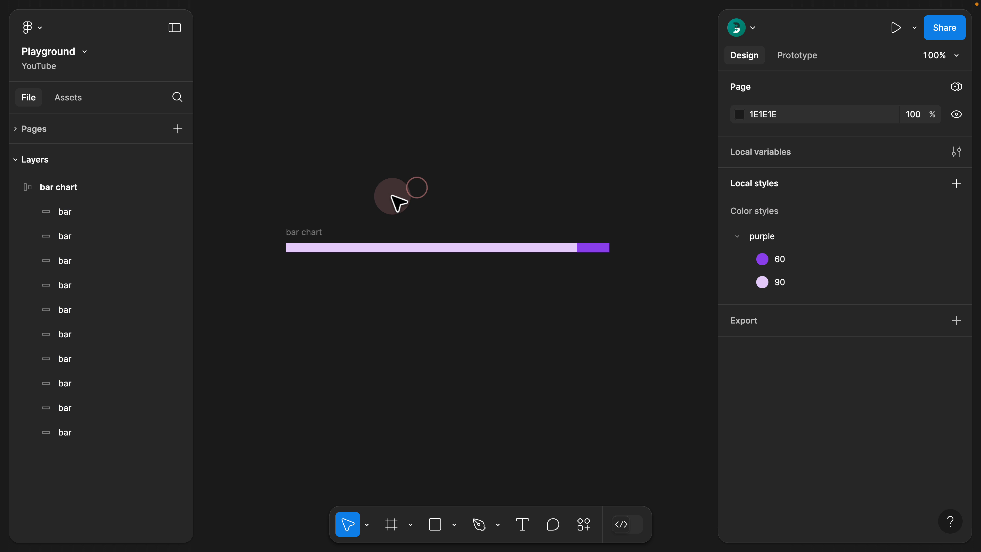
Step: Nest the purple color style group inside a new folder named light and check its nested styles
right_click(768, 236)
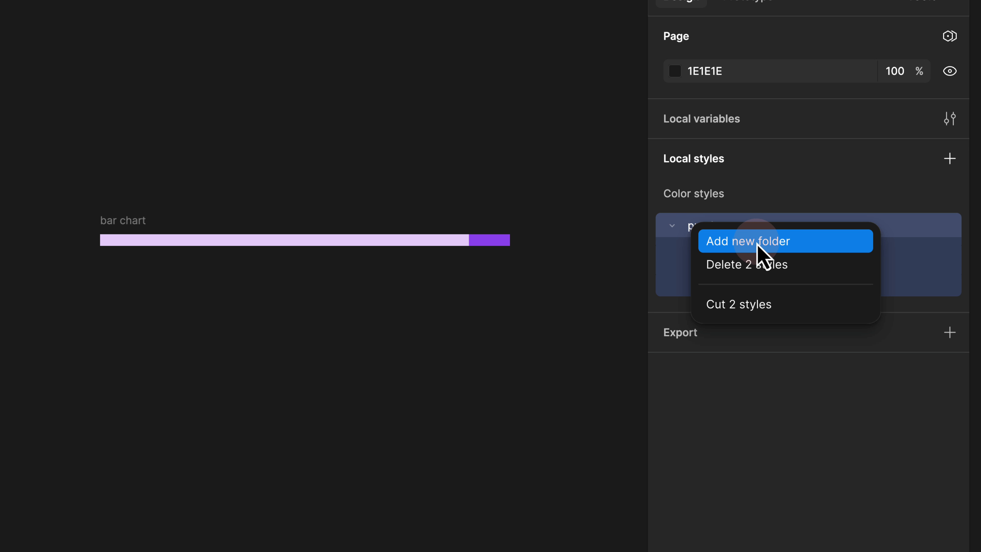
click(750, 244)
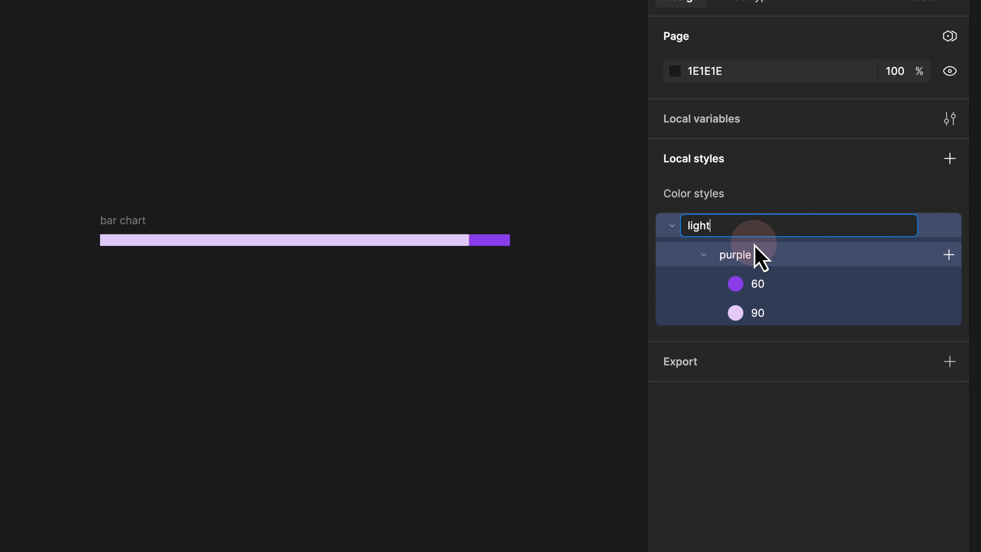
text(light)
key(Return)
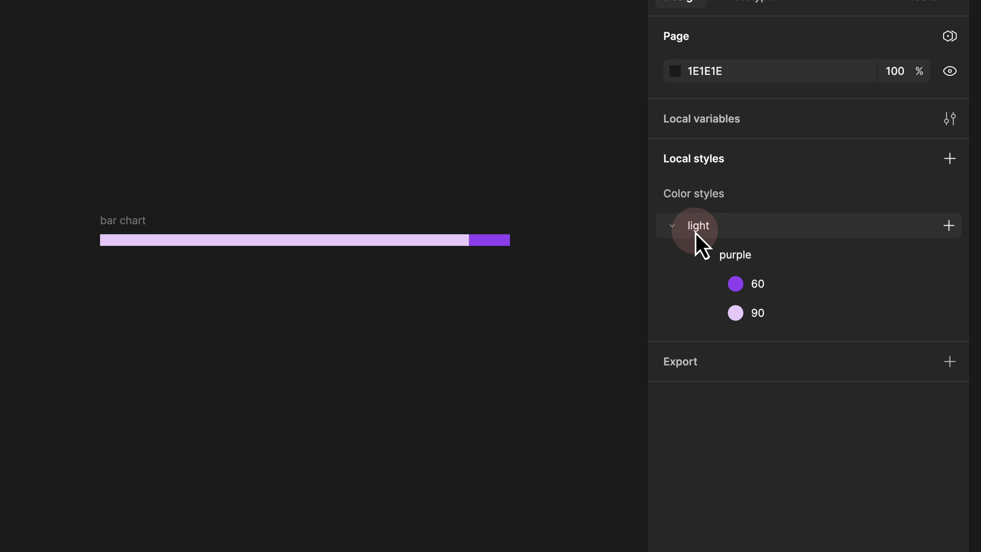
click(704, 255)
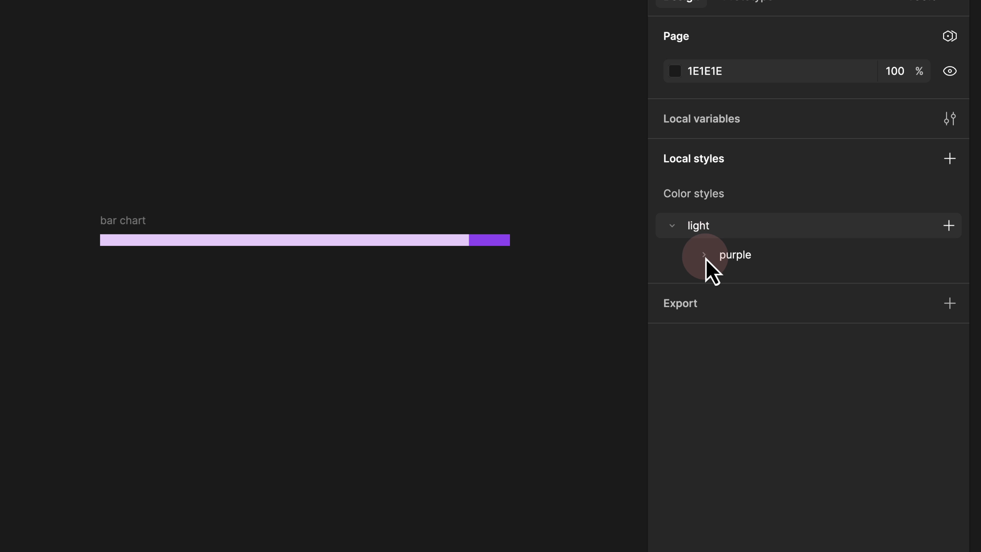
click(704, 255)
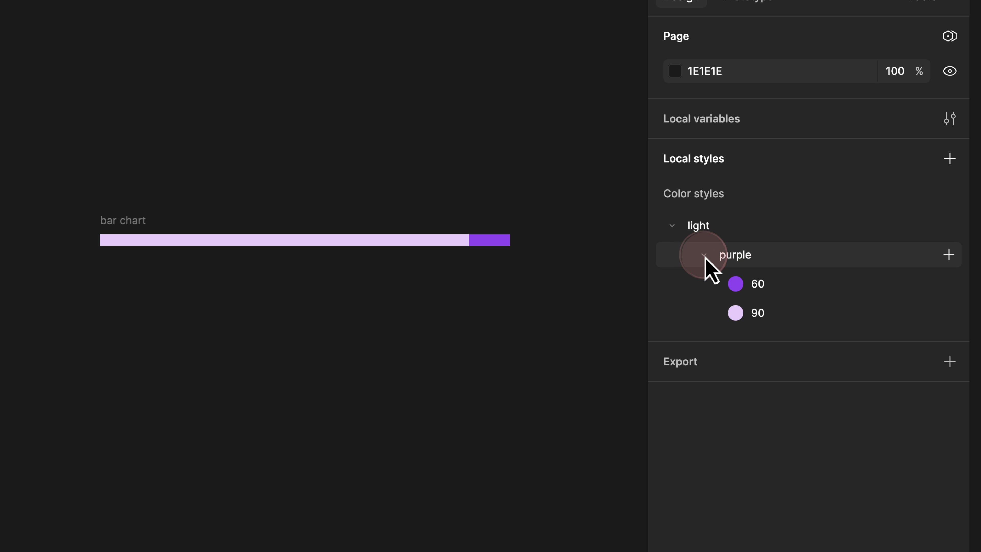
click(704, 255)
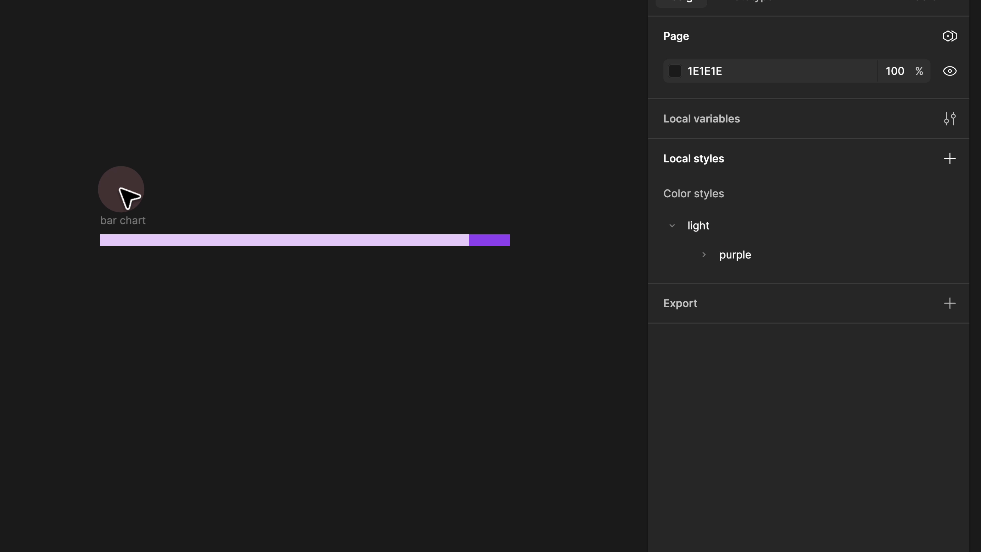
Step: Select the bar chart frame and examine the style names in its selection colors
click(130, 219)
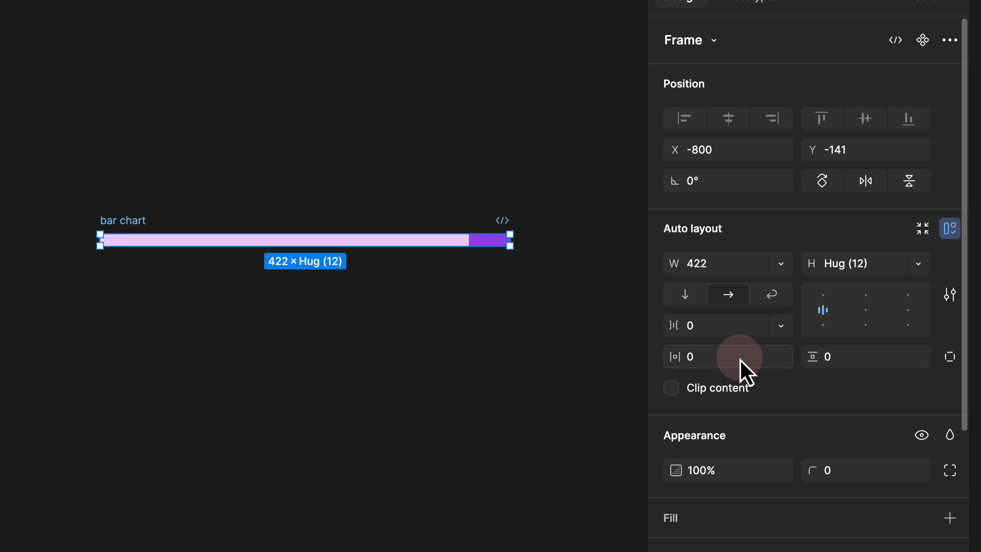
scroll(740, 359, down, 6)
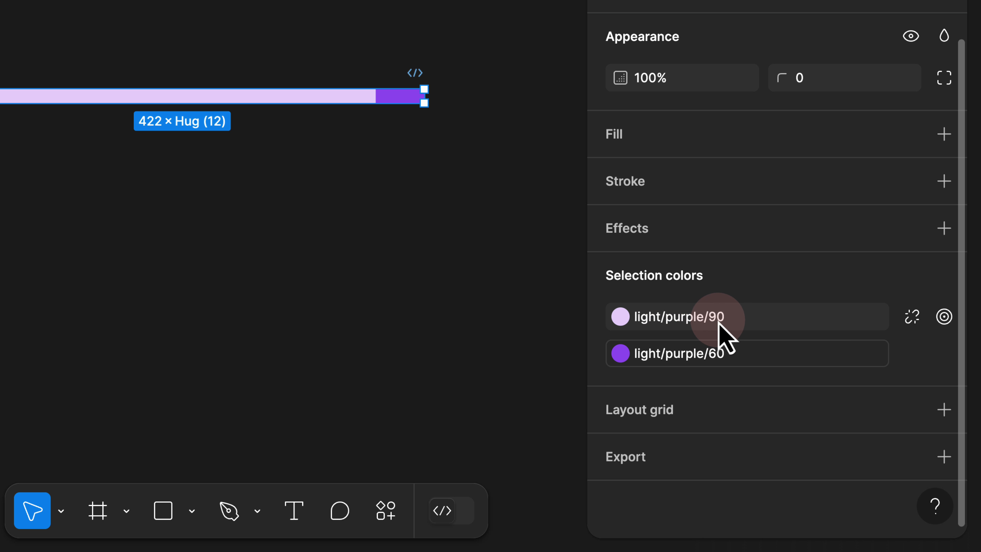
click(556, 191)
click(653, 113)
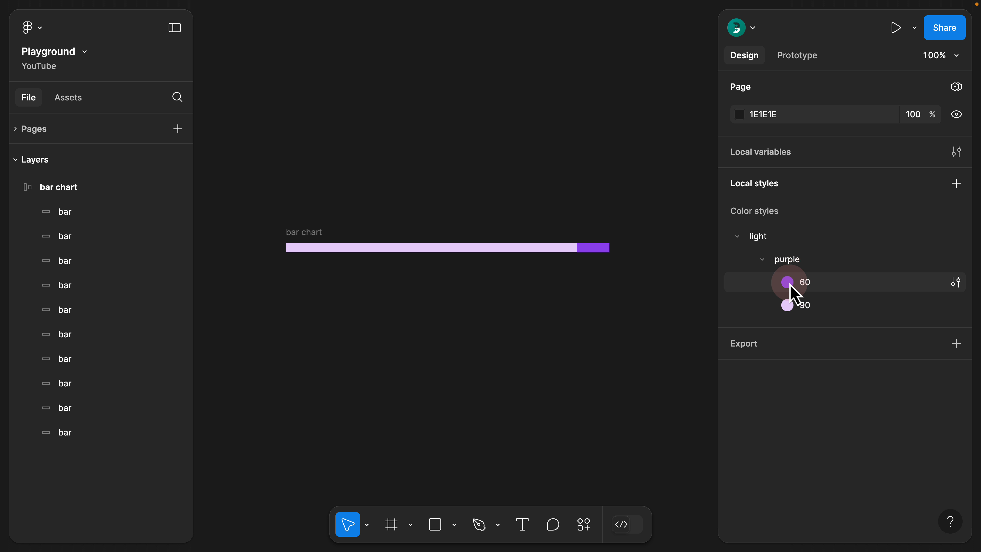
Step: Open the light/purple/60 style for editing, examine its HSL color values, and close it
click(790, 286)
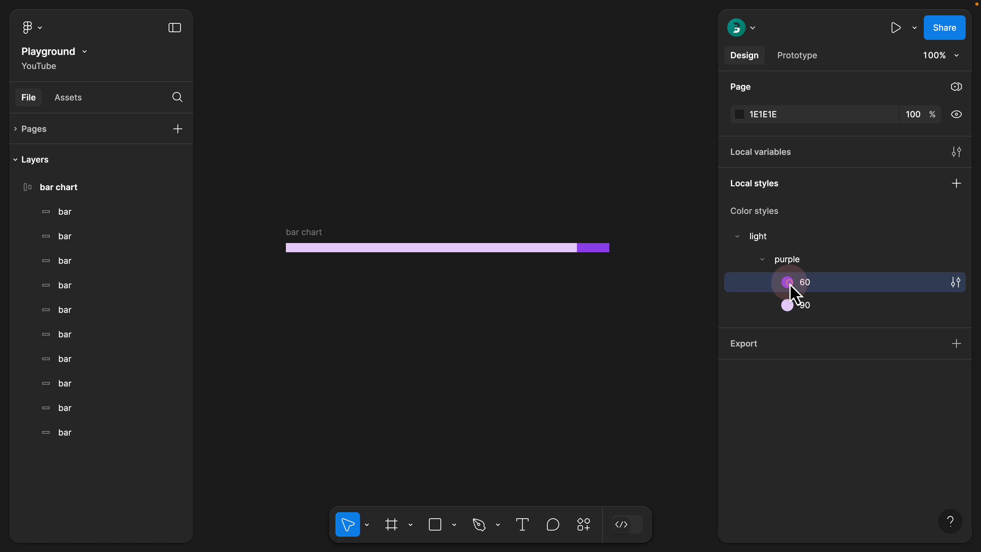
click(953, 285)
click(510, 511)
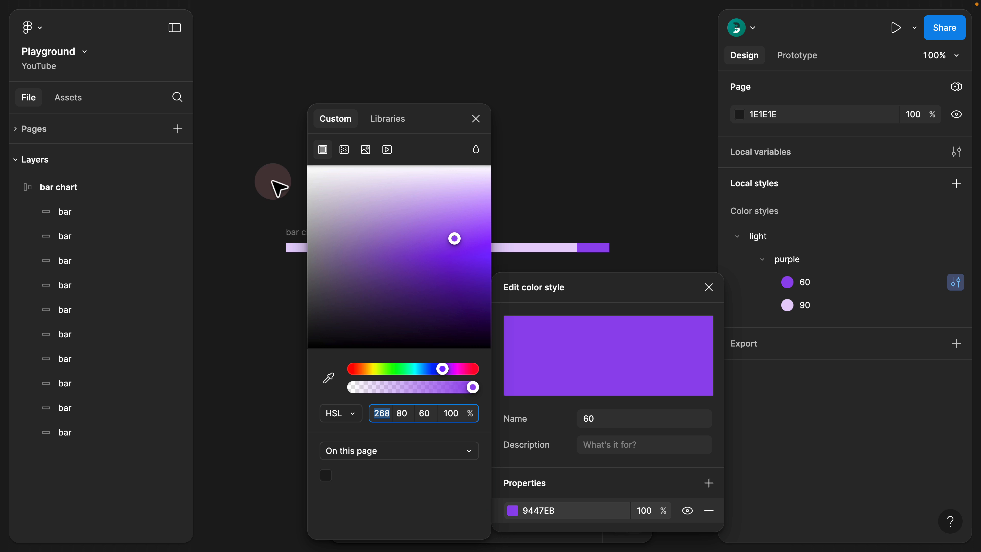
click(478, 119)
click(709, 288)
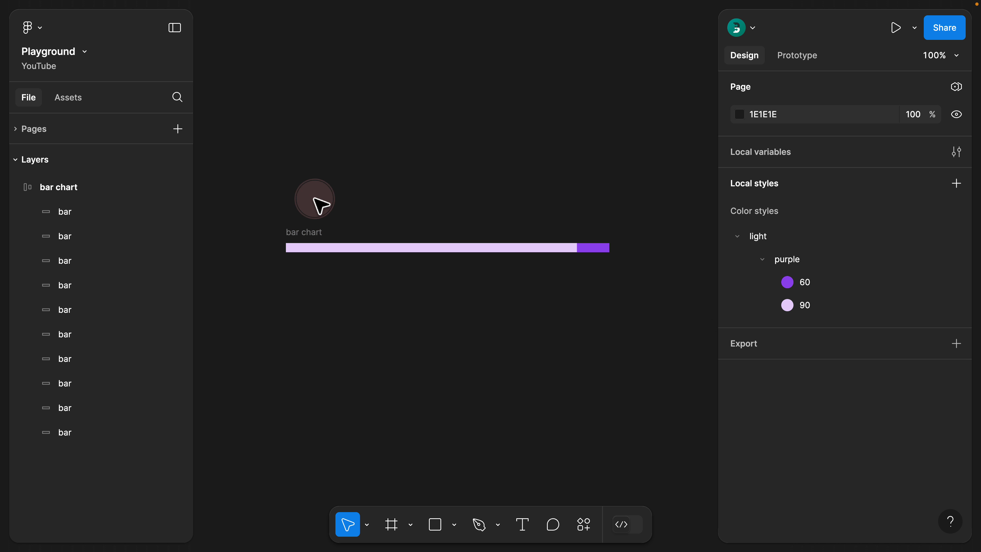
Step: Duplicate the bar chart below the original and apply the light/purple/60 style to the copy's ninth bar
key(alt+l)
click(313, 232)
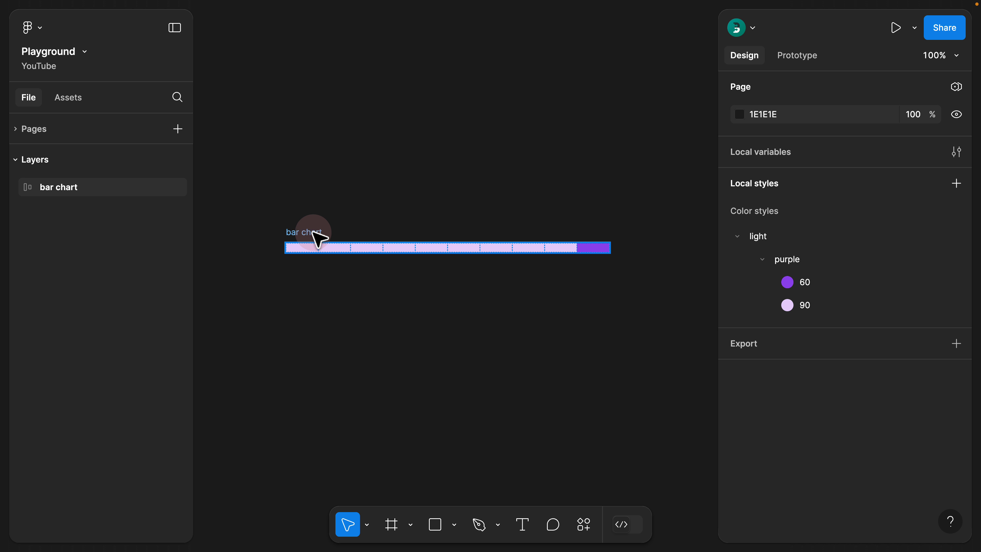
drag(316, 234, 321, 271)
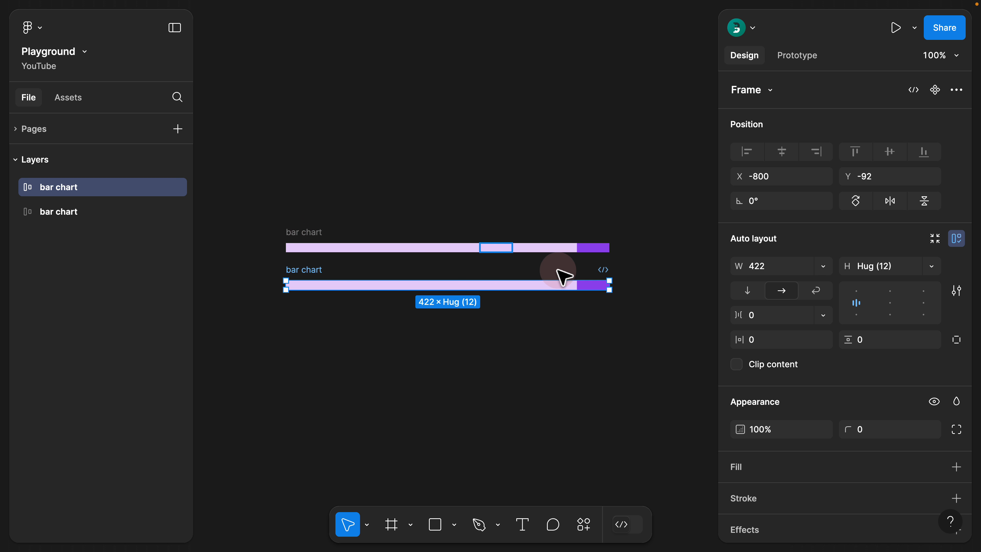
click(561, 287)
click(787, 398)
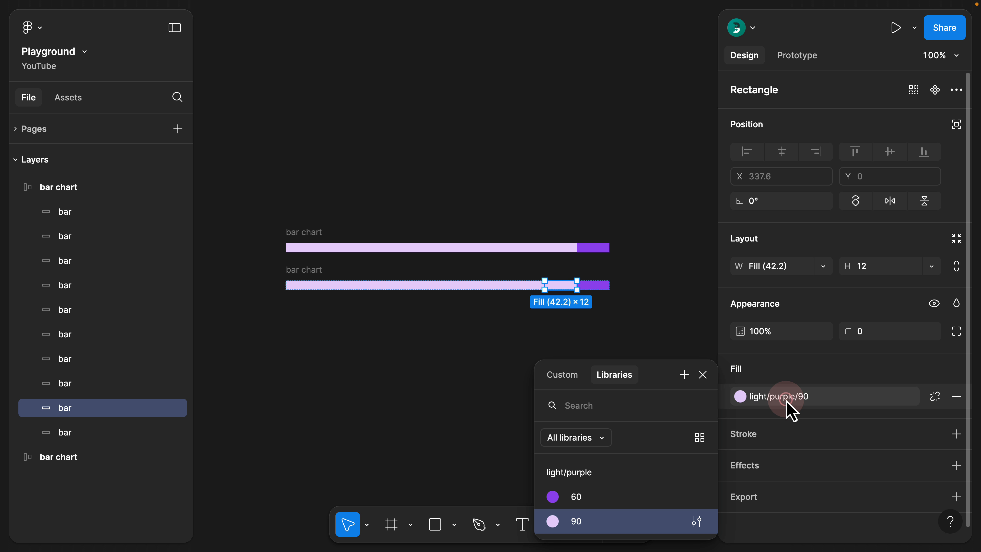
click(577, 498)
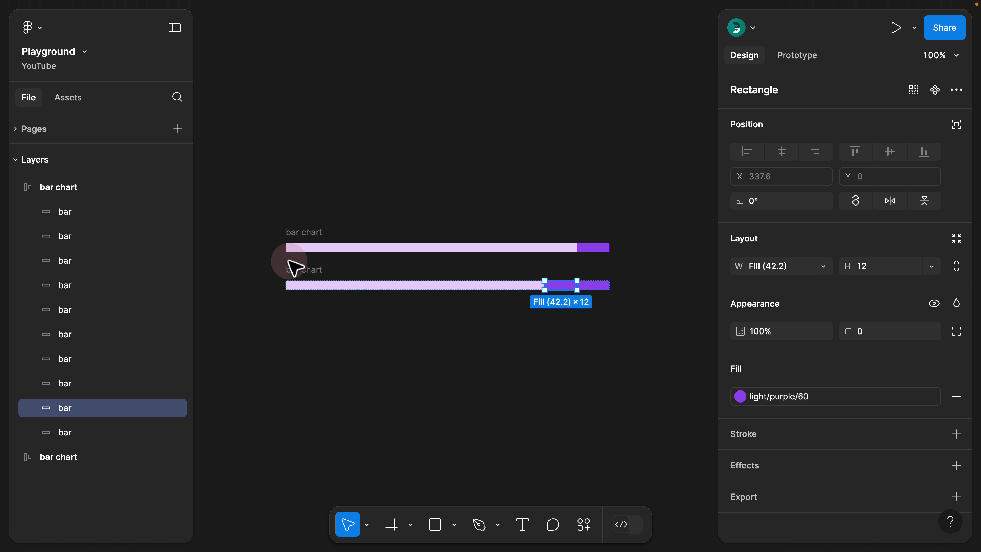
Step: Duplicate the second bar chart below itself and apply the light/purple/60 style to the new copy's eighth bar
drag(294, 268, 307, 302)
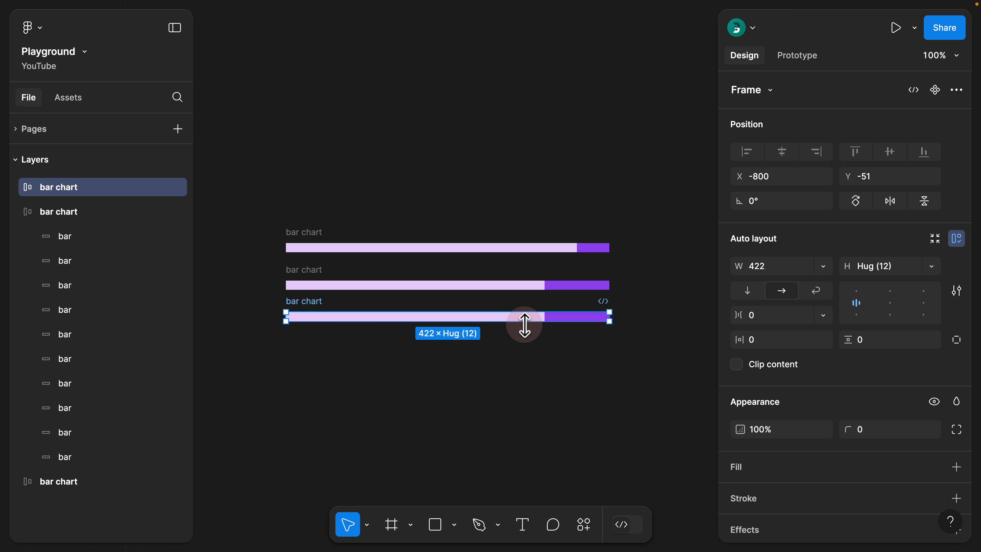
click(529, 317)
click(788, 396)
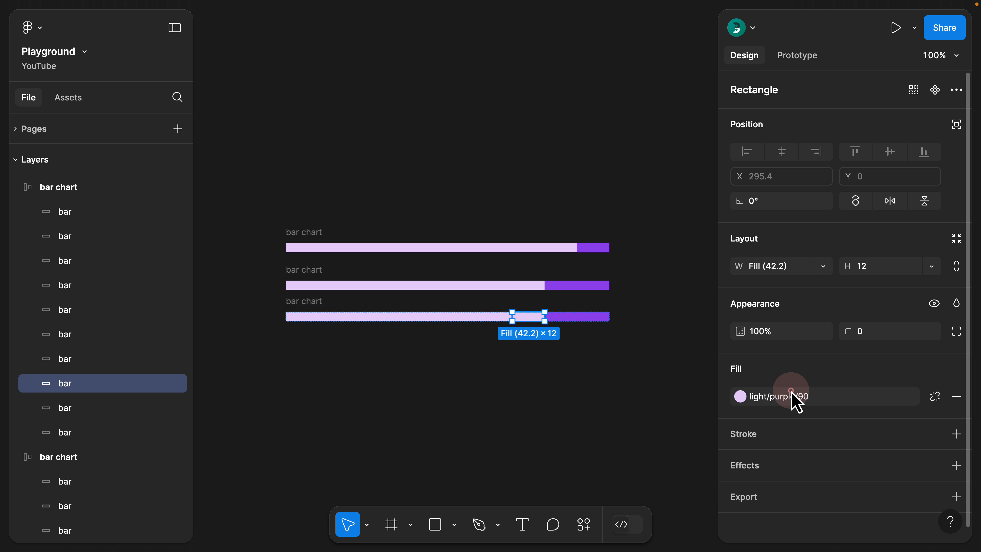
click(591, 496)
click(547, 364)
click(547, 363)
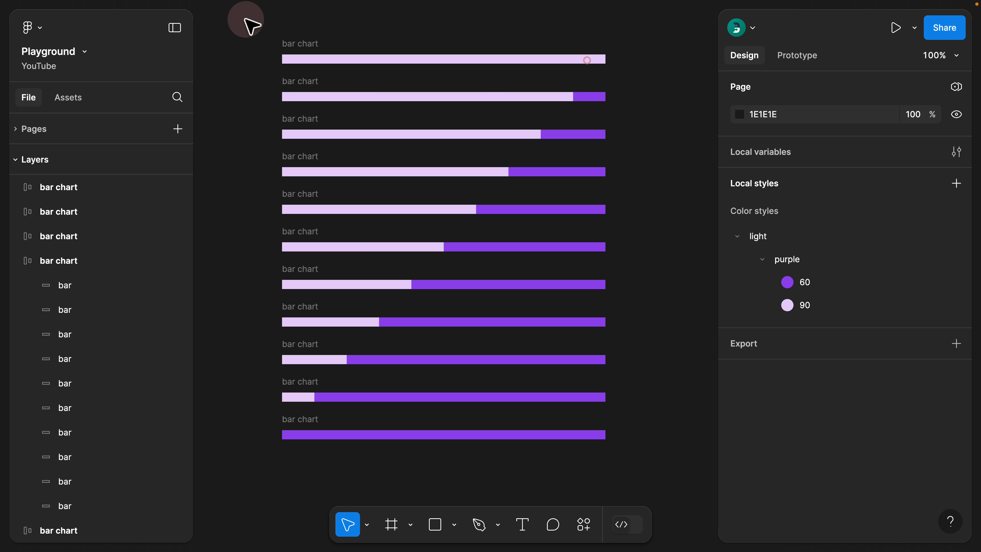
Step: Examine the stack of eleven bar charts by selecting them together, individual bars in the upper charts, and the lowest chart
drag(246, 21, 635, 500)
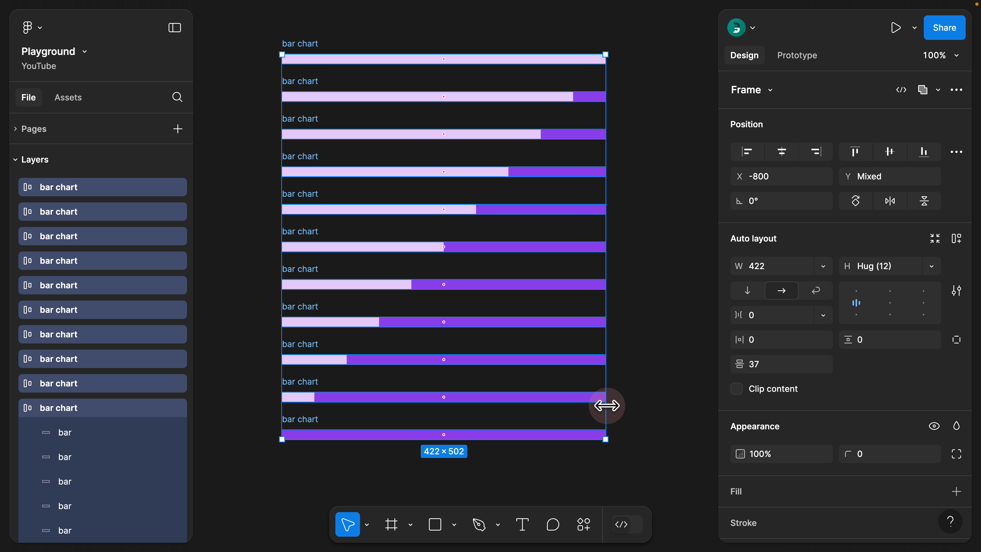
click(591, 96)
click(587, 62)
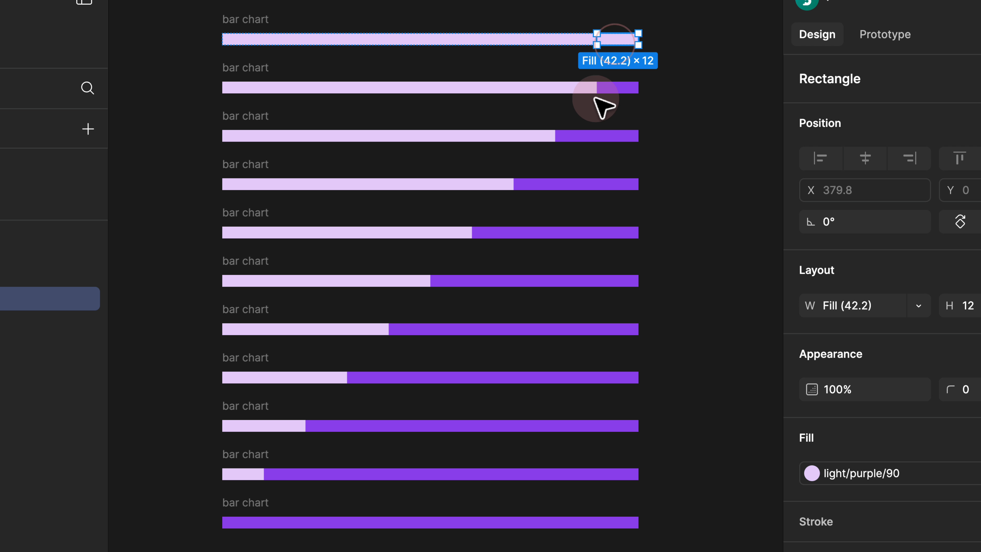
click(606, 88)
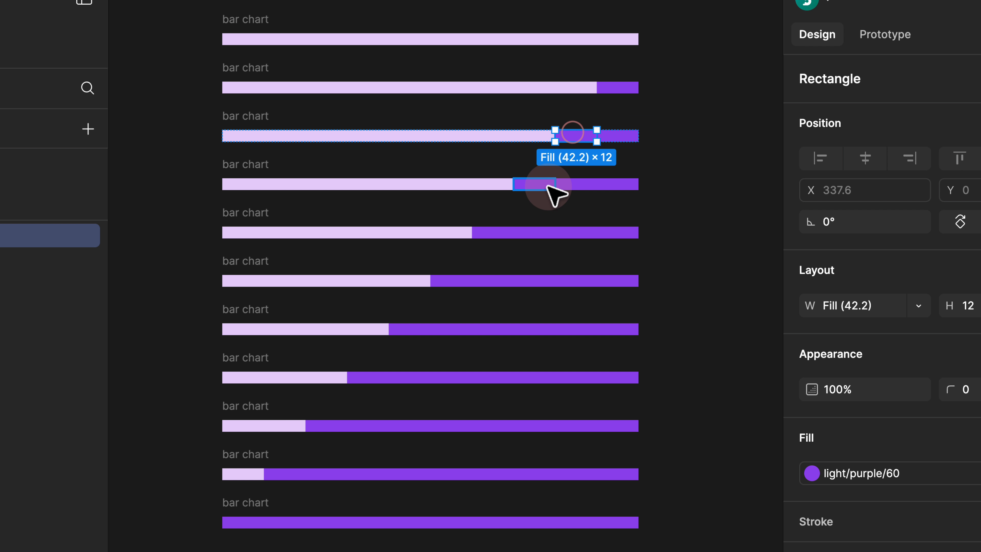
click(261, 498)
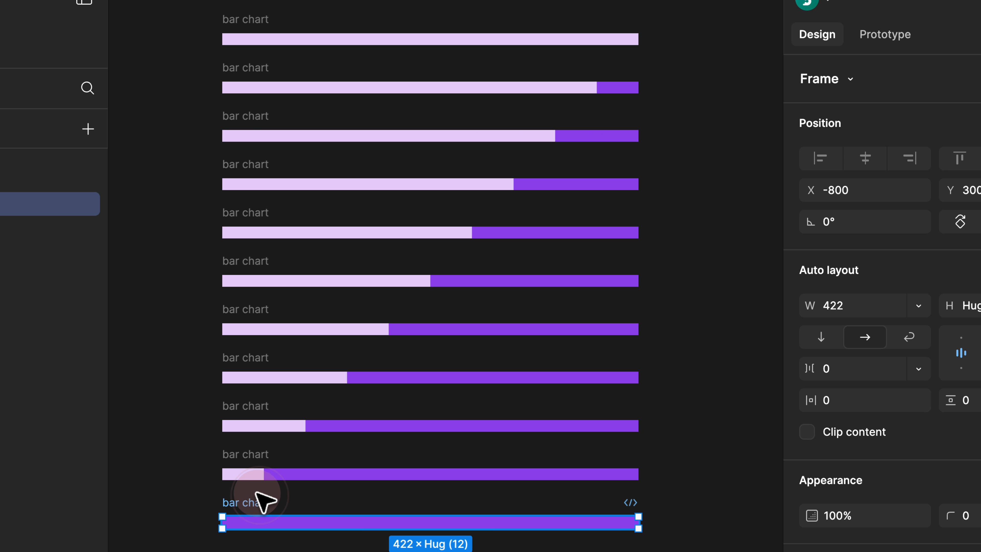
Step: Select all eleven bar chart frames and test their resizing at widths of 169 and 453, ending at 272
drag(246, 24, 616, 512)
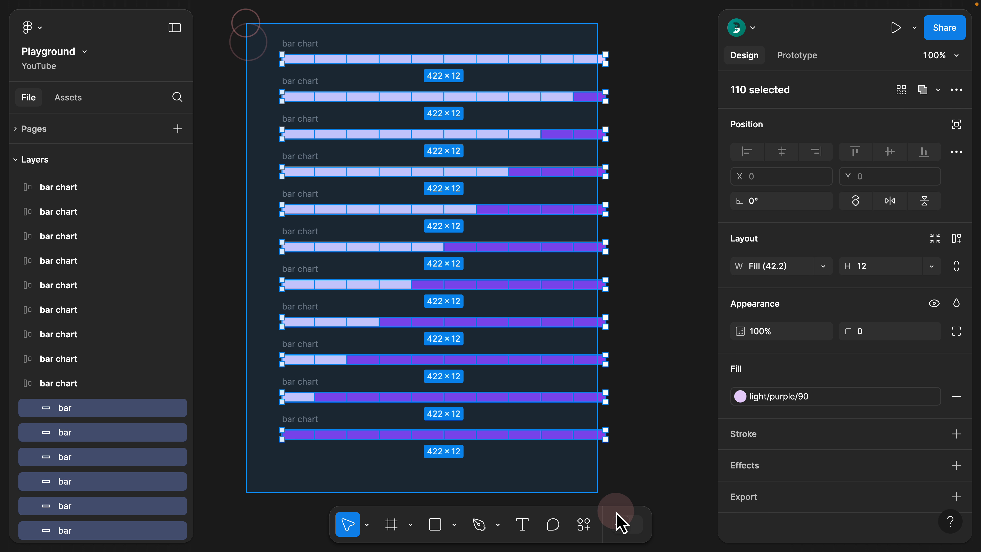
key(shift+Return)
drag(608, 200, 408, 208)
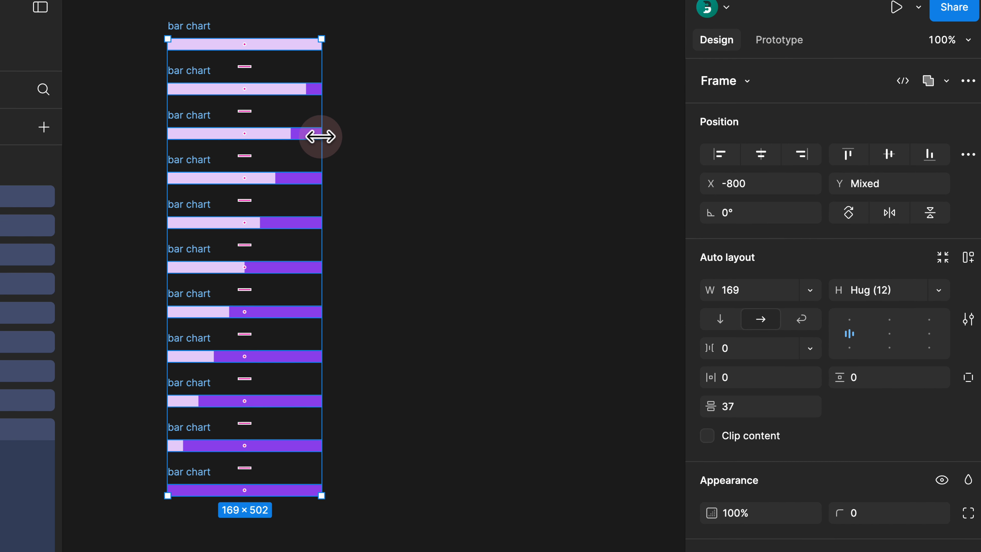
drag(286, 108, 563, 114)
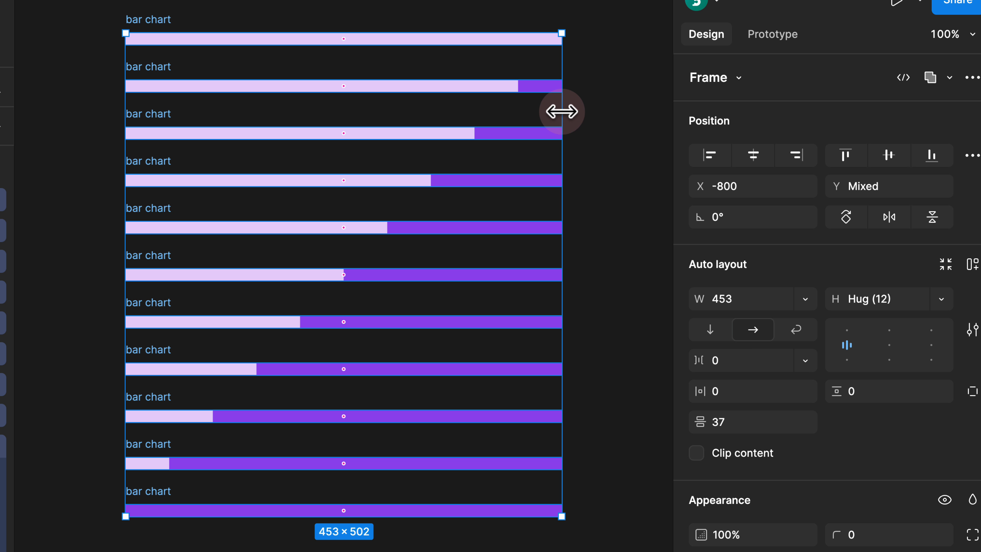
drag(562, 112, 394, 114)
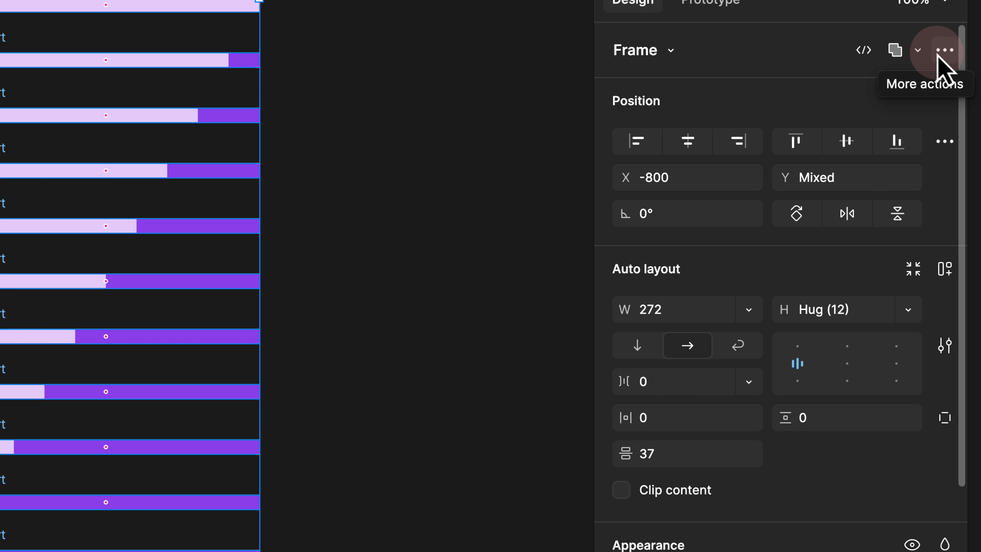
Step: Try the Create component command on the eleven selected bar charts and undo it
click(943, 64)
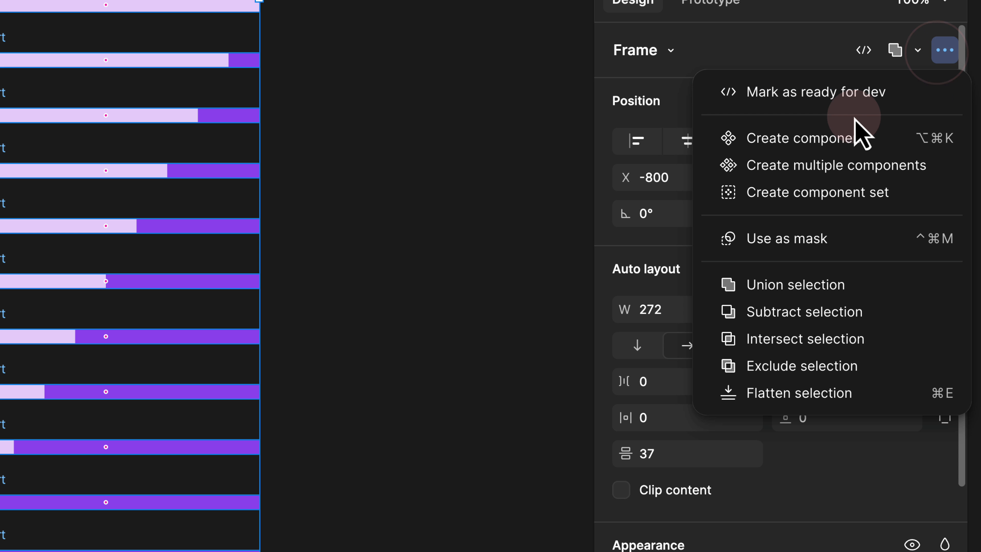
click(396, 438)
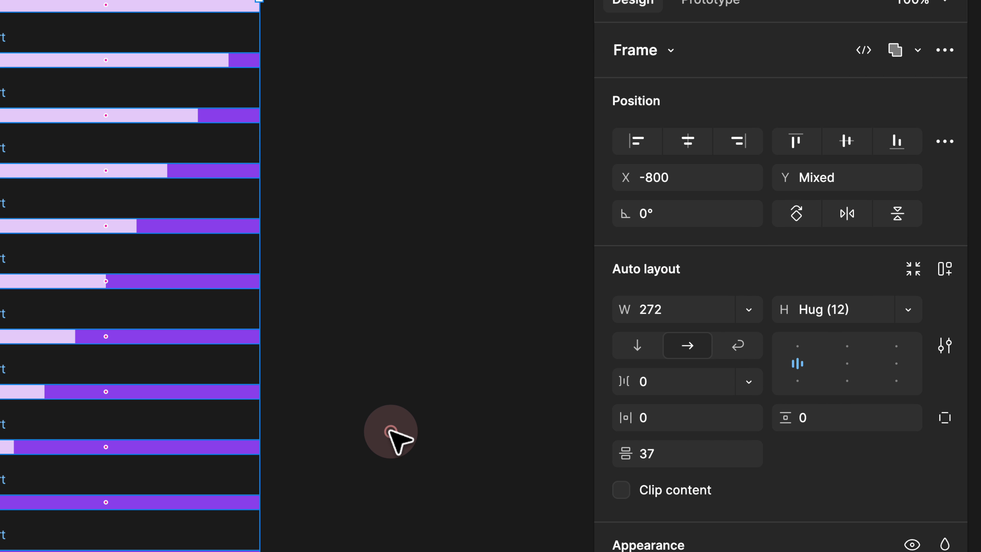
key(super+slash)
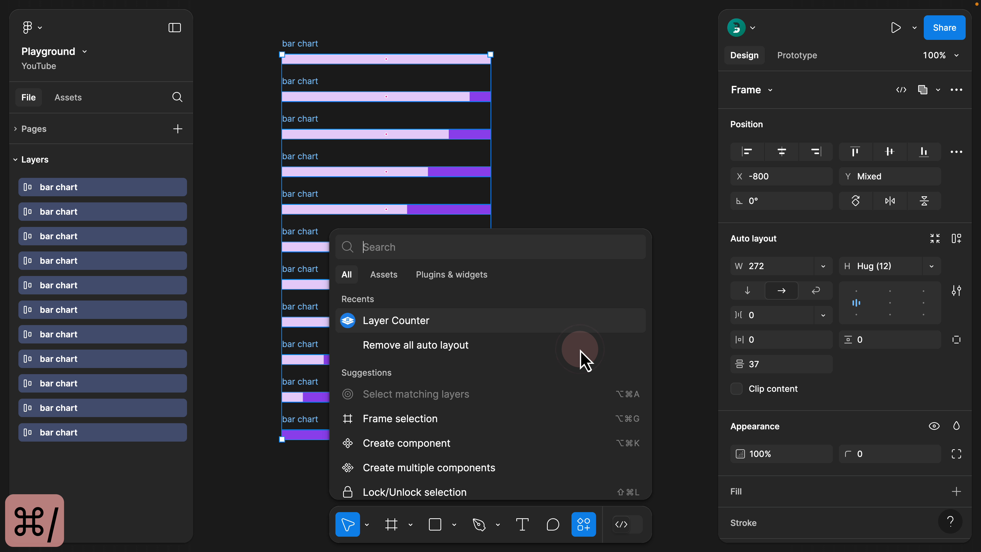
text(create)
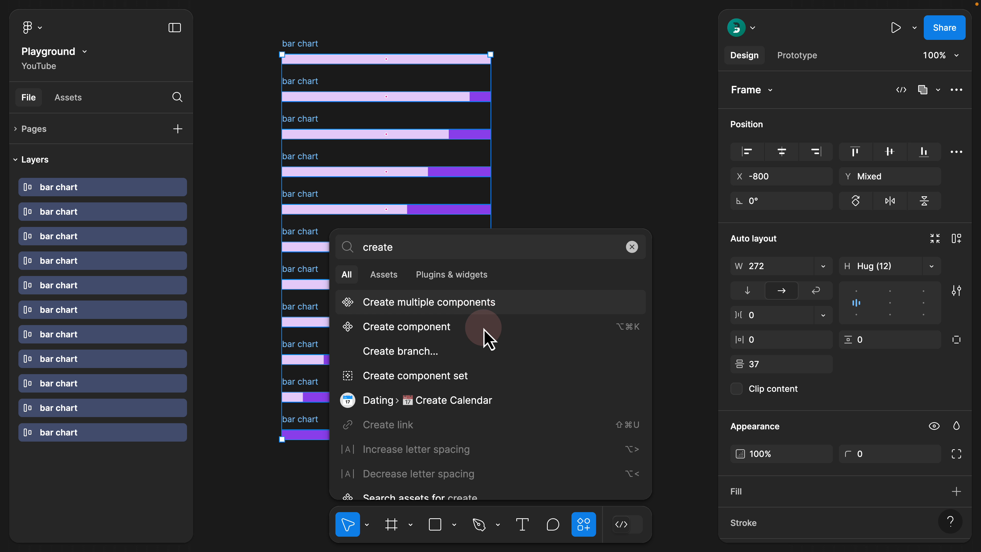
click(409, 328)
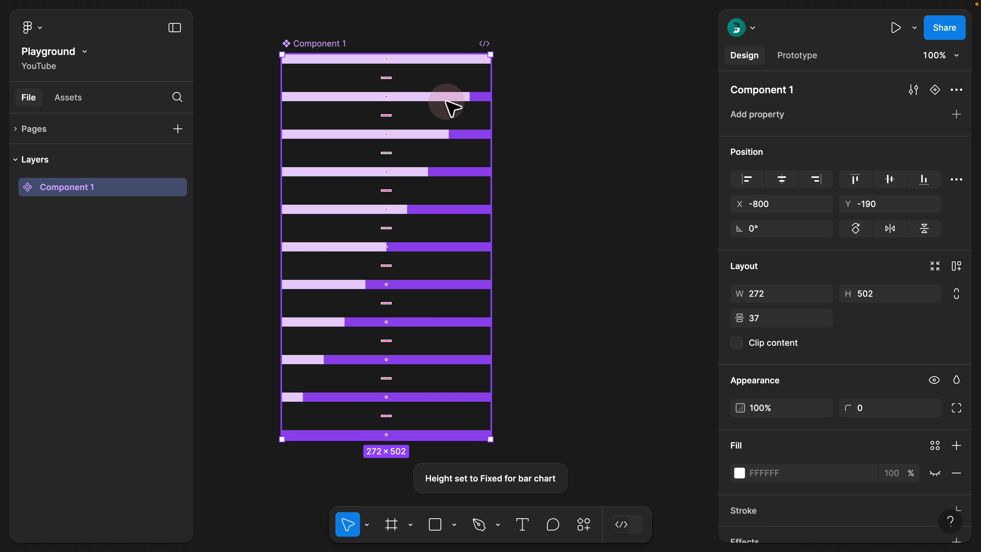
key(super+z)
key(super+z)
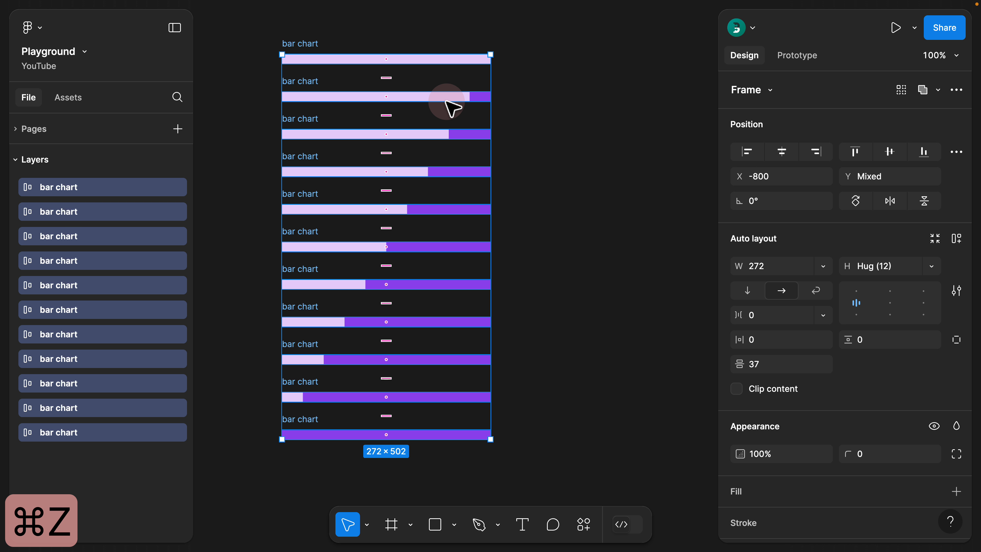
Step: Try creating multiple components from the eleven selected bar charts and undo it
key(super+slash)
text(create)
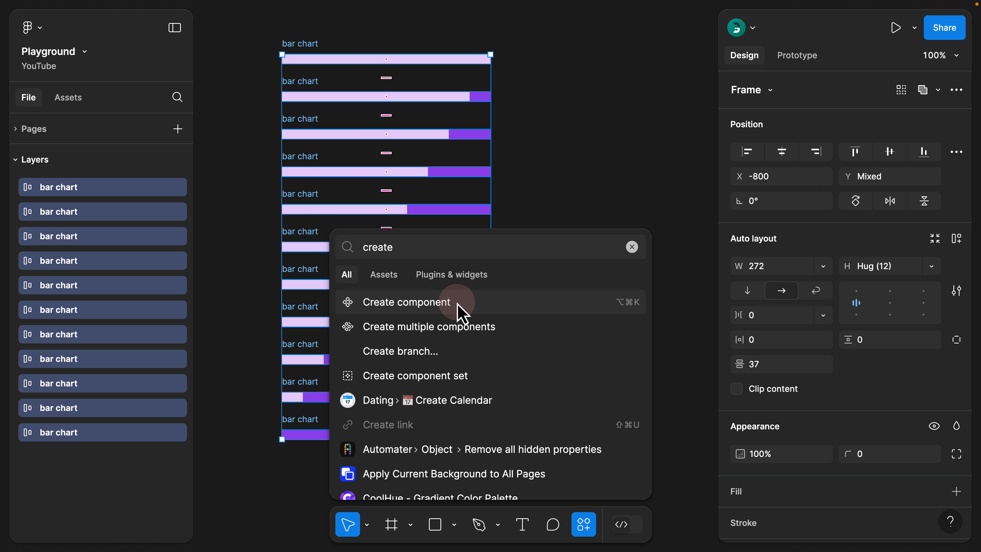
click(460, 328)
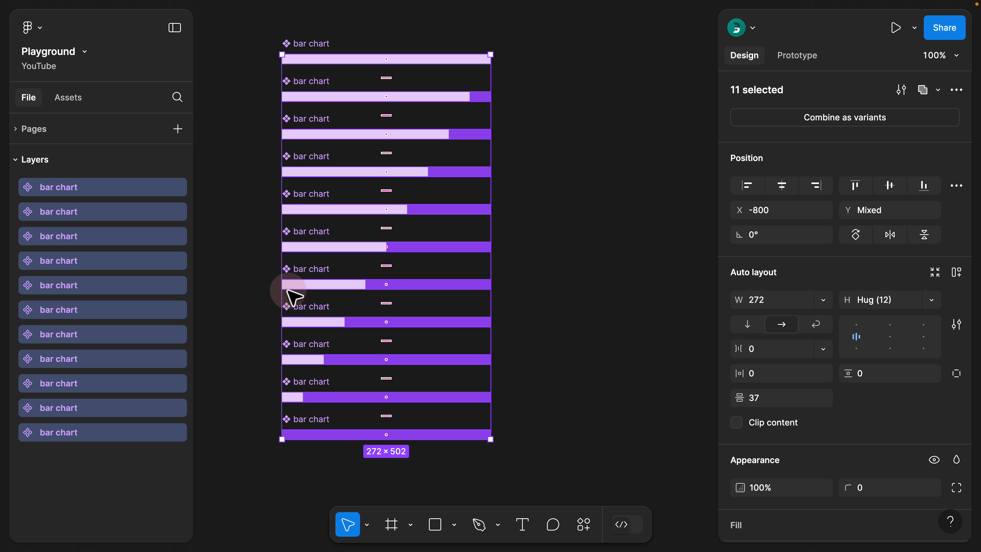
click(259, 231)
key(super+z)
key(super+z)
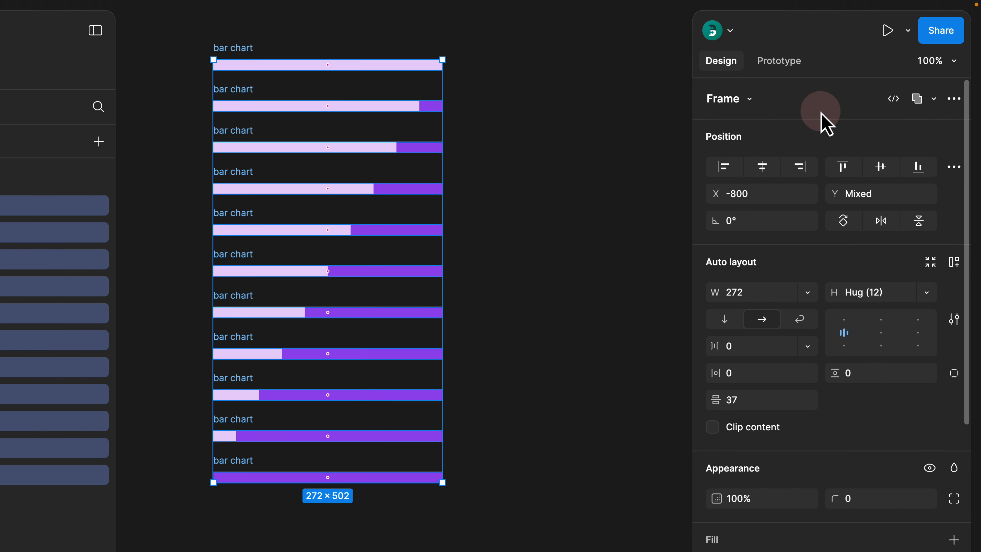
Step: Create multiple components from the eleven selected bar charts and combine them as variants
key(super+slash)
text(create)
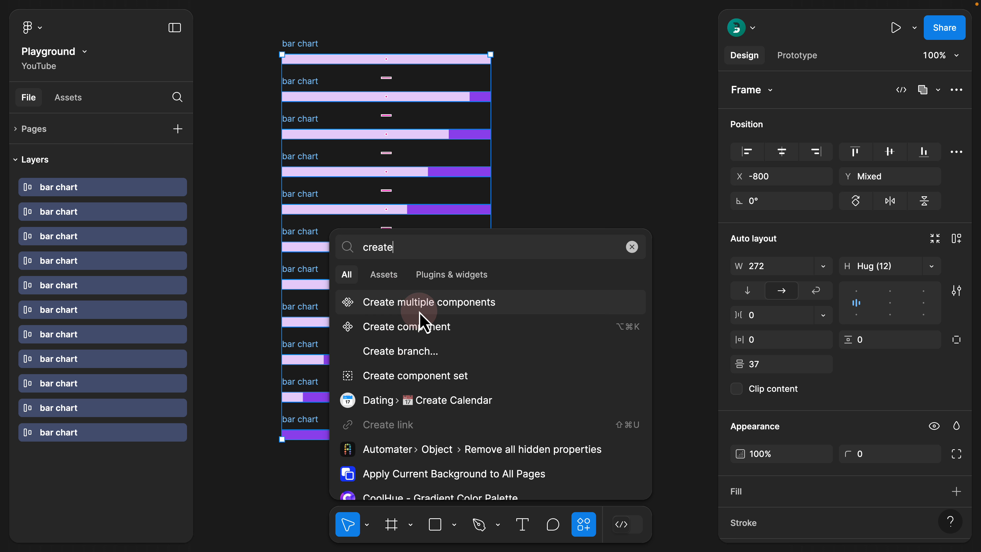
click(441, 305)
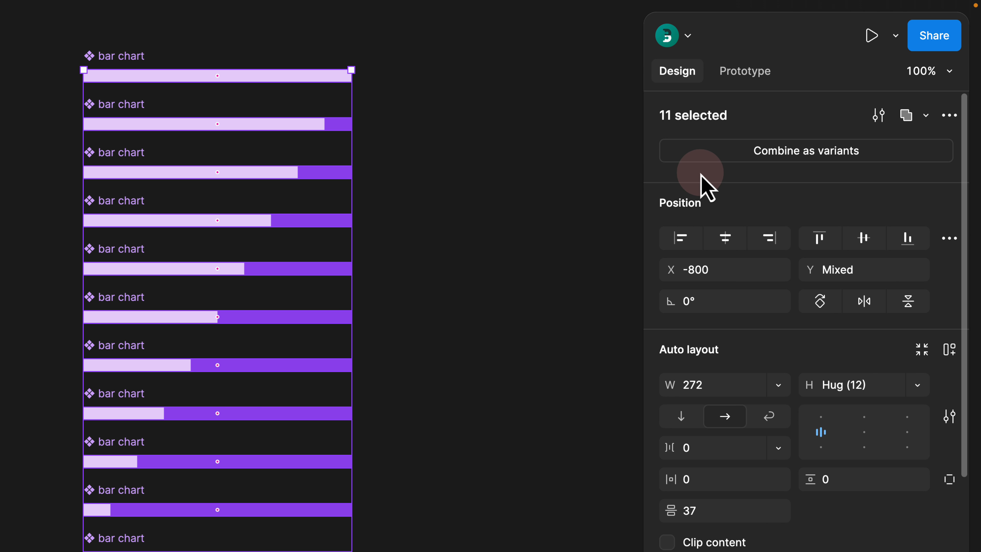
click(796, 156)
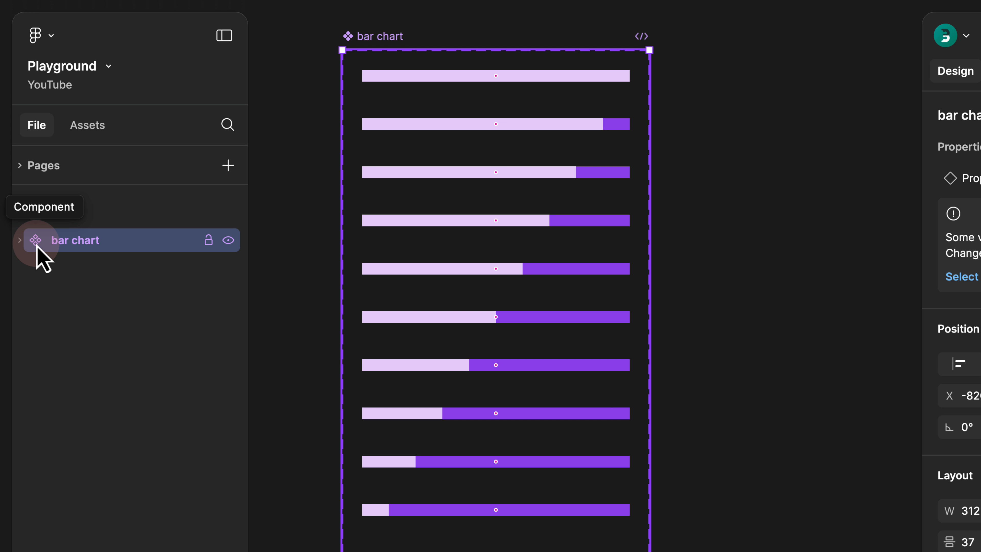
Step: Examine the variants inside the bar chart component set and the Percentage options offered on the separate bar chart instance
click(18, 241)
click(66, 275)
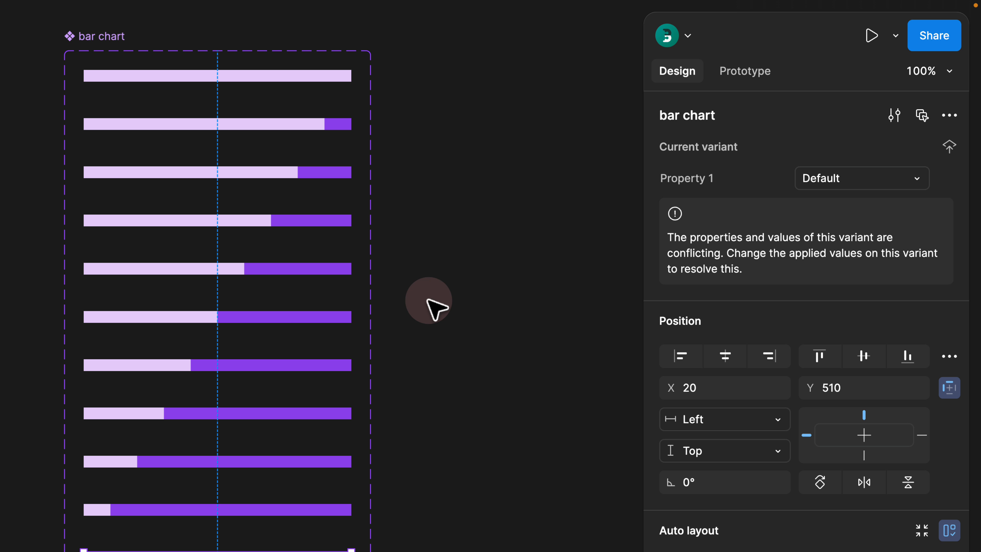
click(328, 80)
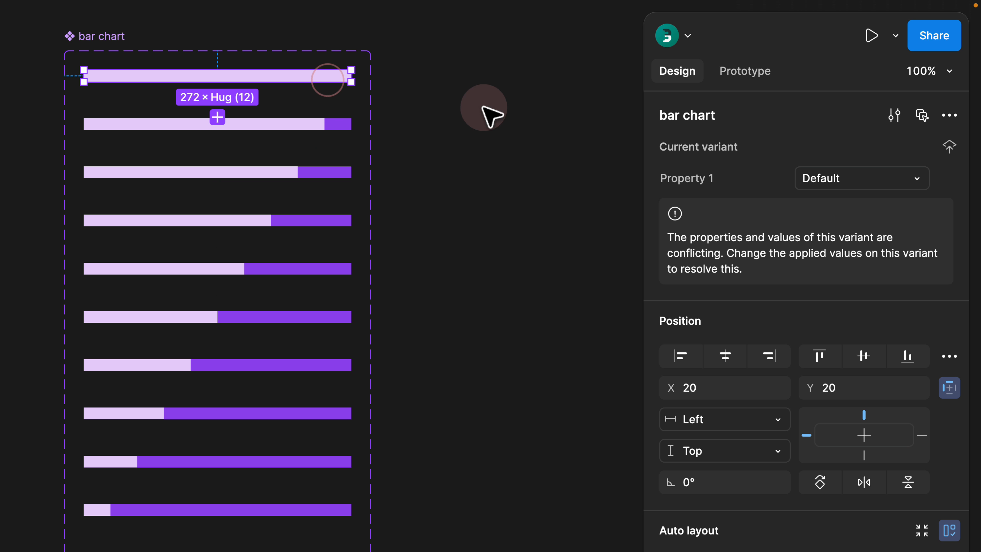
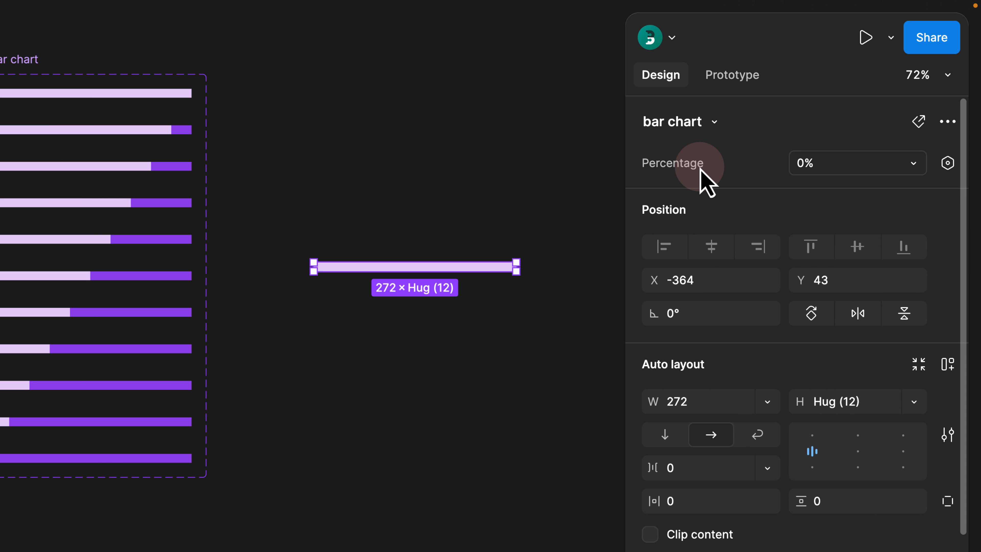
click(859, 164)
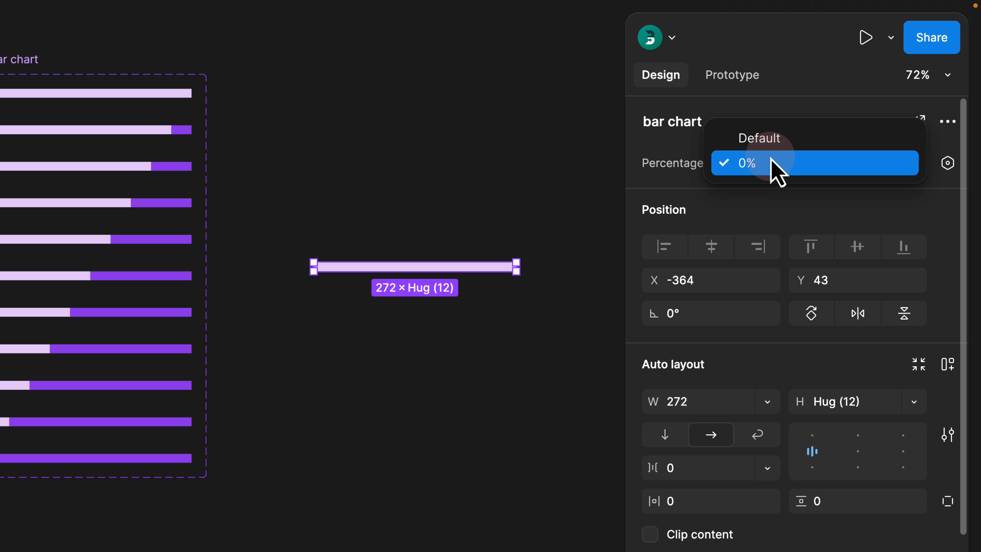
click(679, 156)
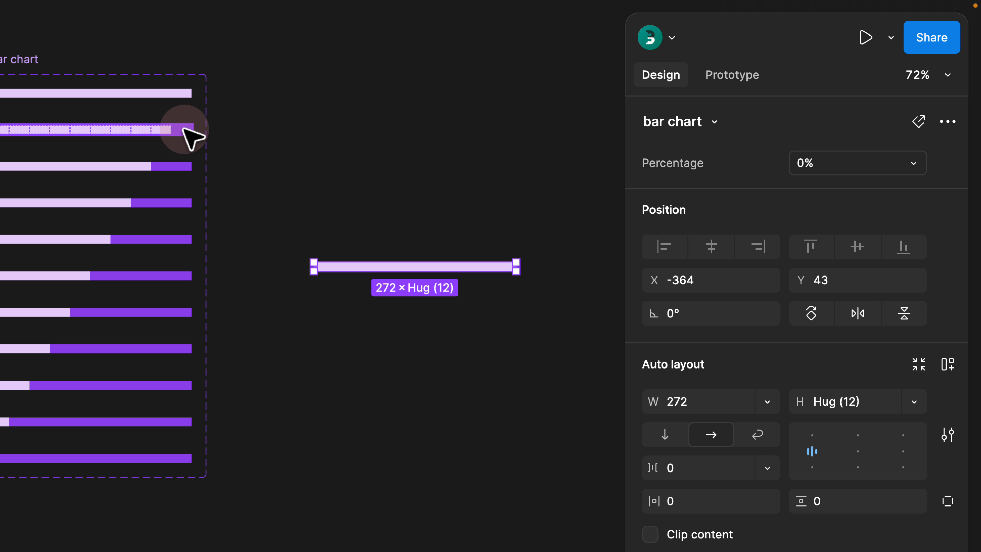
Step: Set the Percentage value to 10% for the second bar chart variant and 20% for the third
click(185, 130)
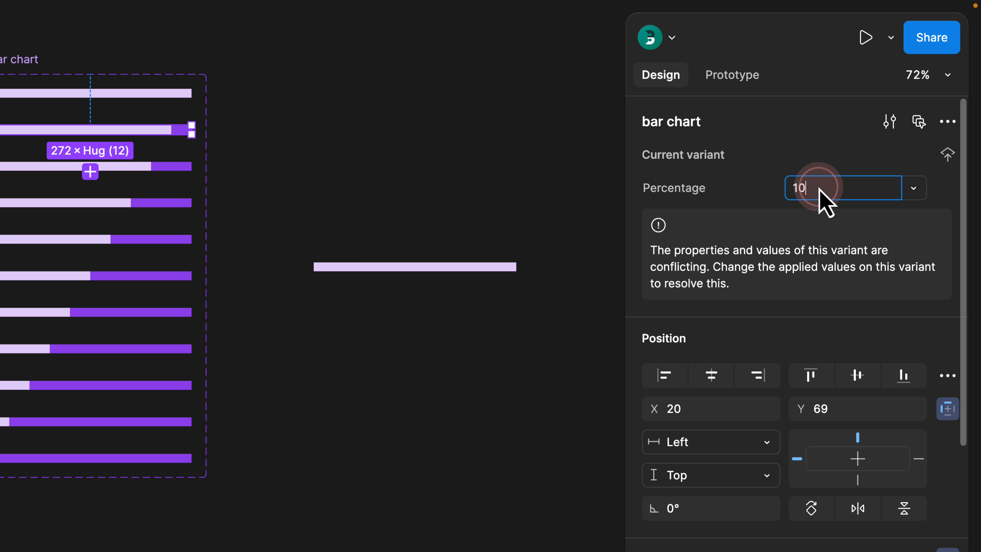
key(Return)
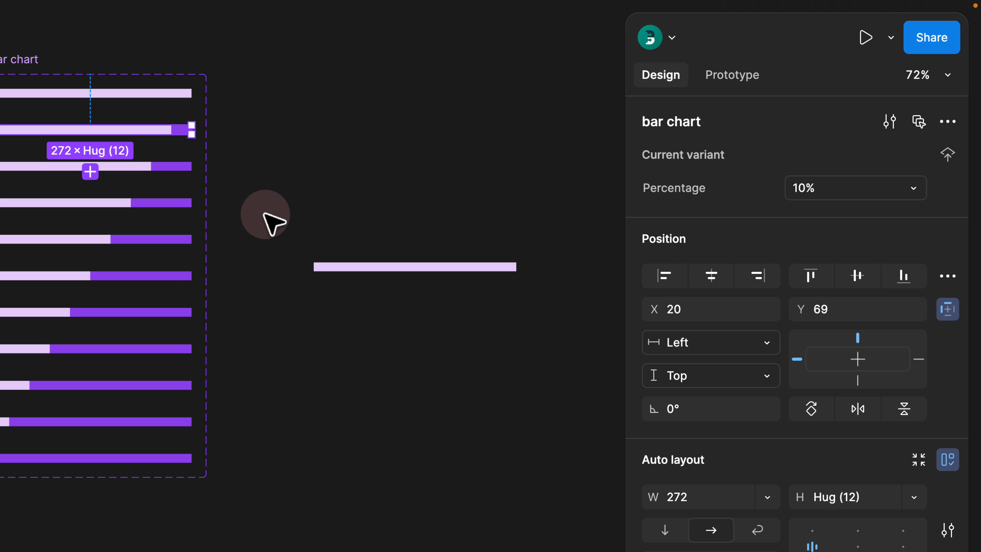
click(165, 168)
click(825, 186)
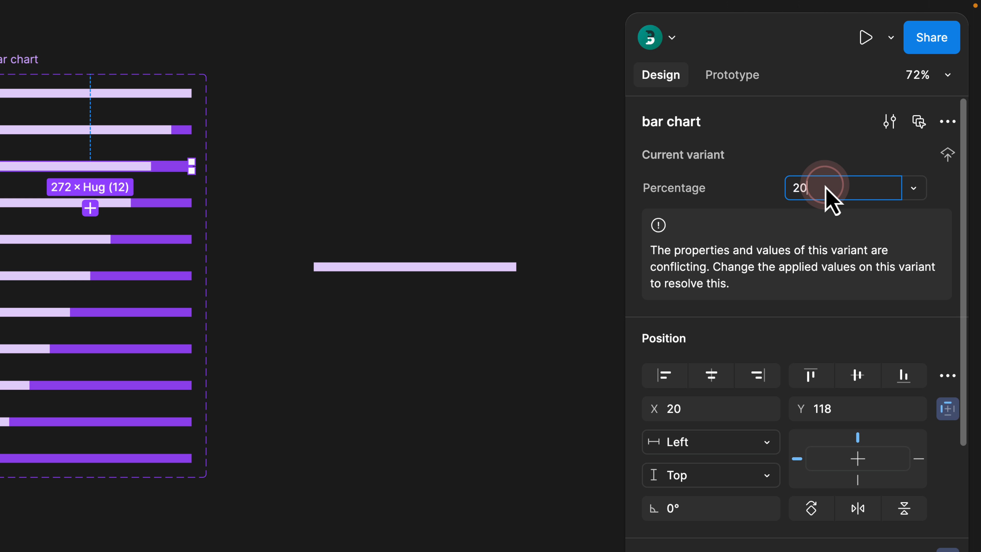
key(Return)
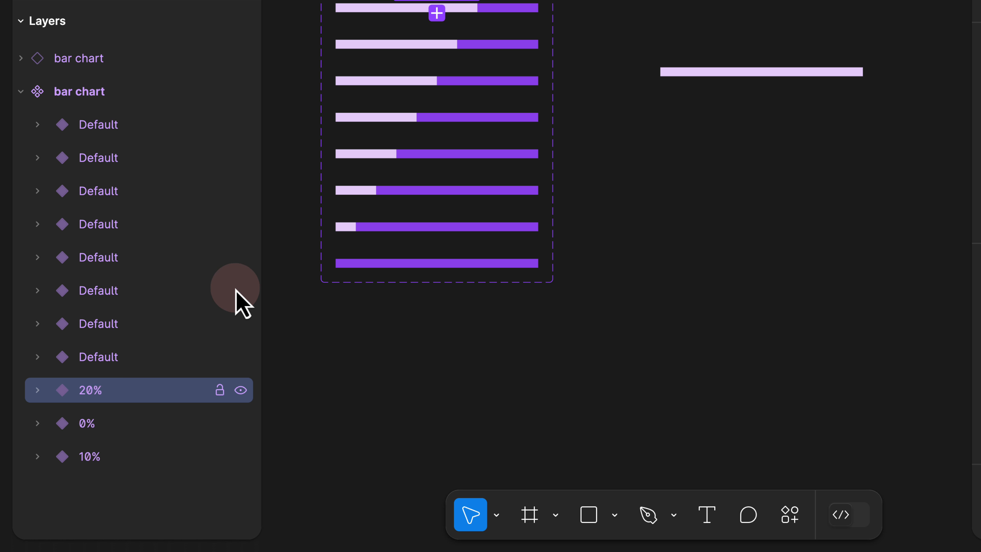
Step: Test the bar chart instance by switching its Percentage to 10%, 20% and back to 10%
click(718, 71)
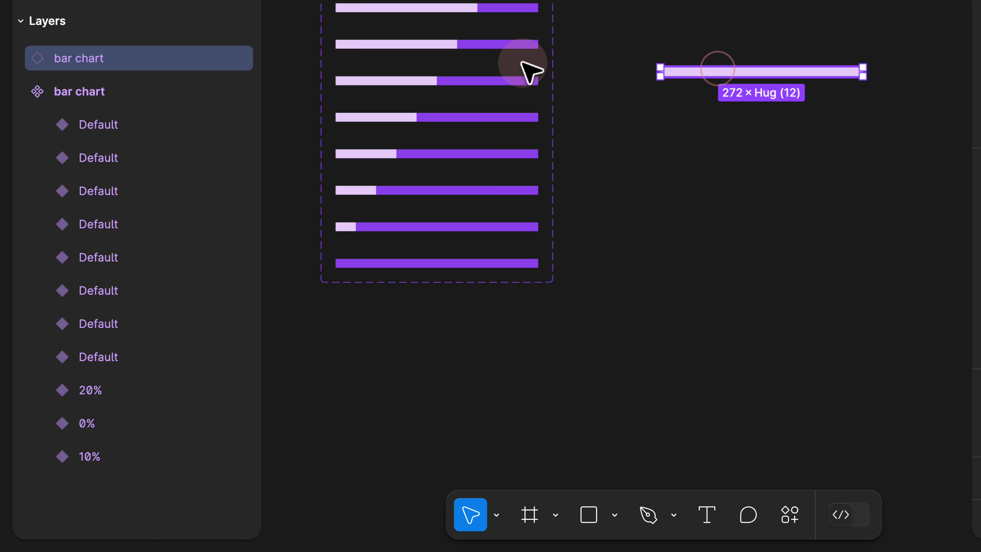
click(21, 91)
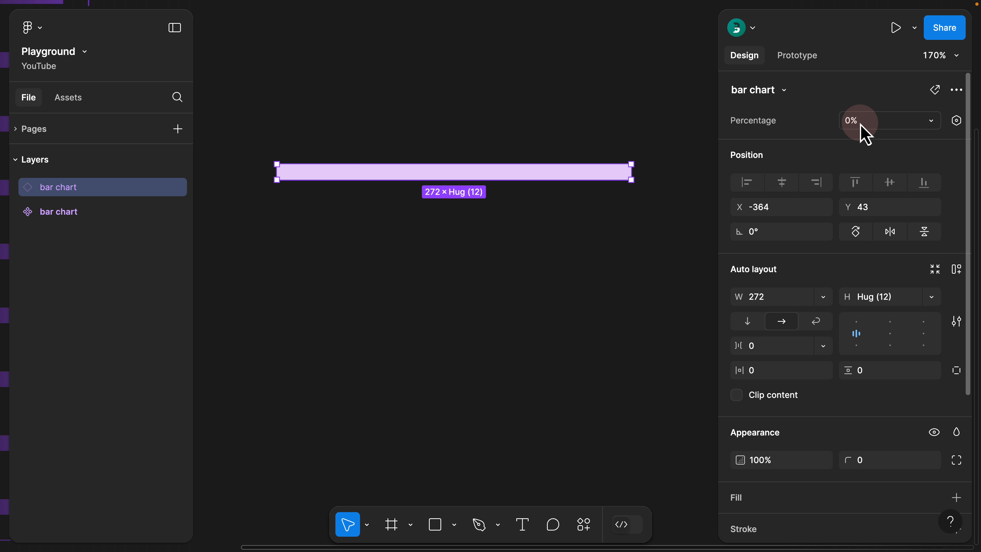
click(861, 121)
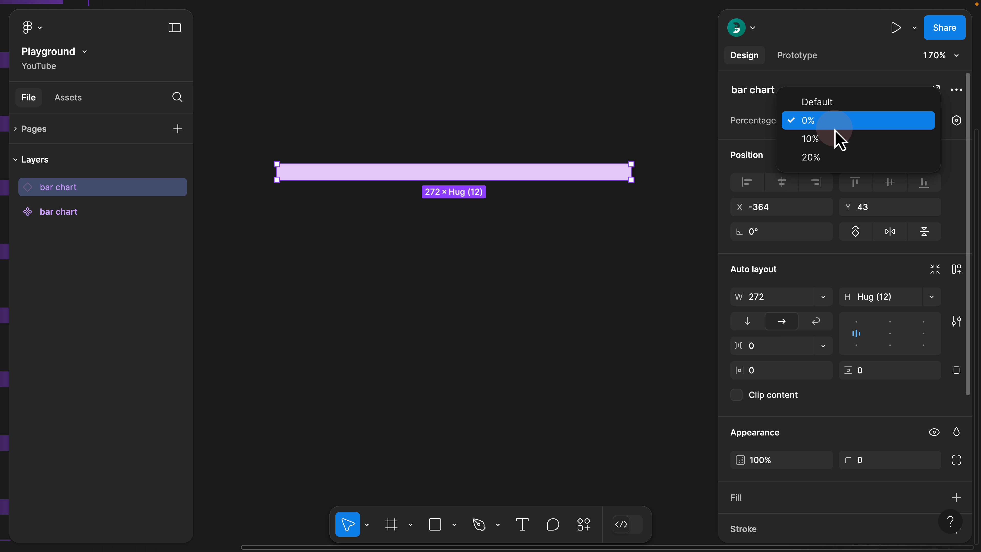
click(843, 142)
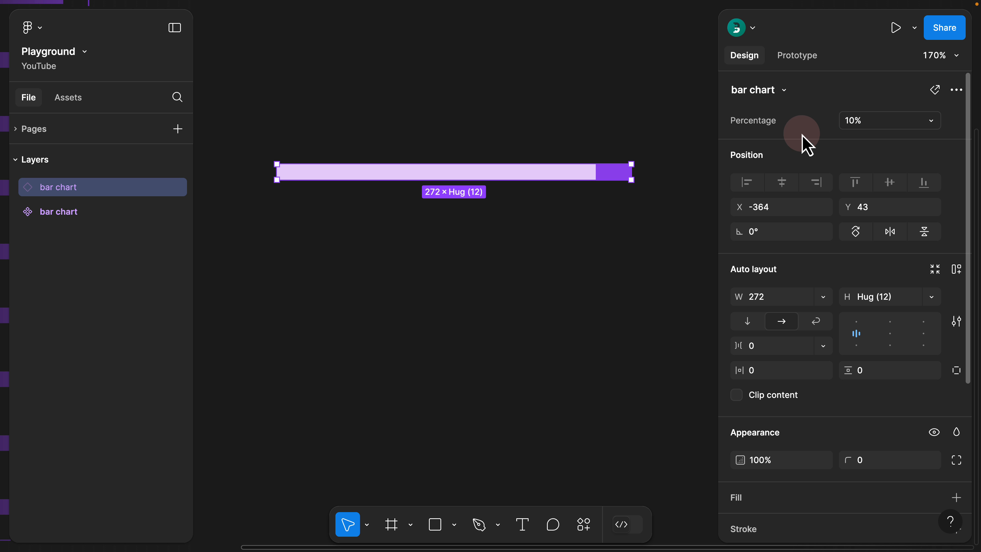
click(845, 124)
click(836, 135)
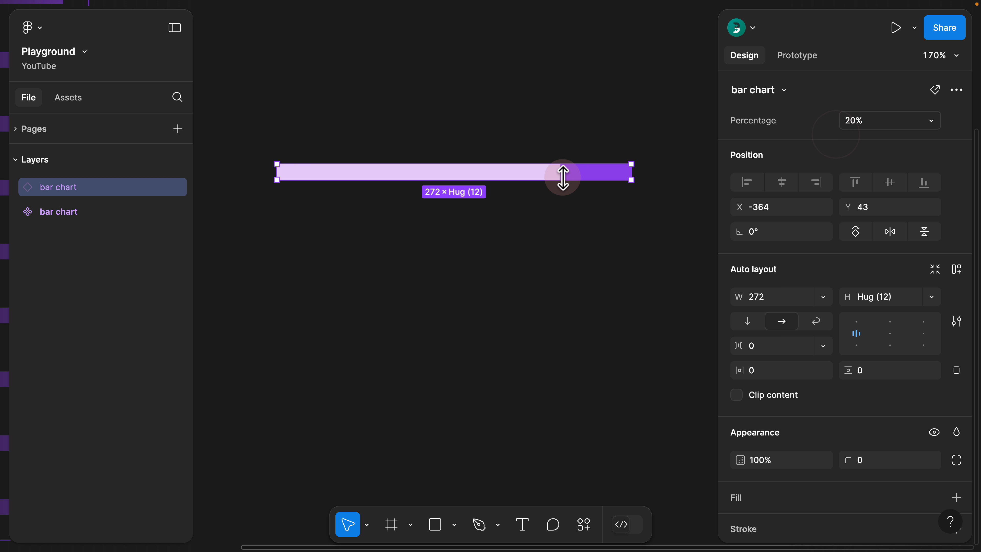
click(842, 124)
click(818, 102)
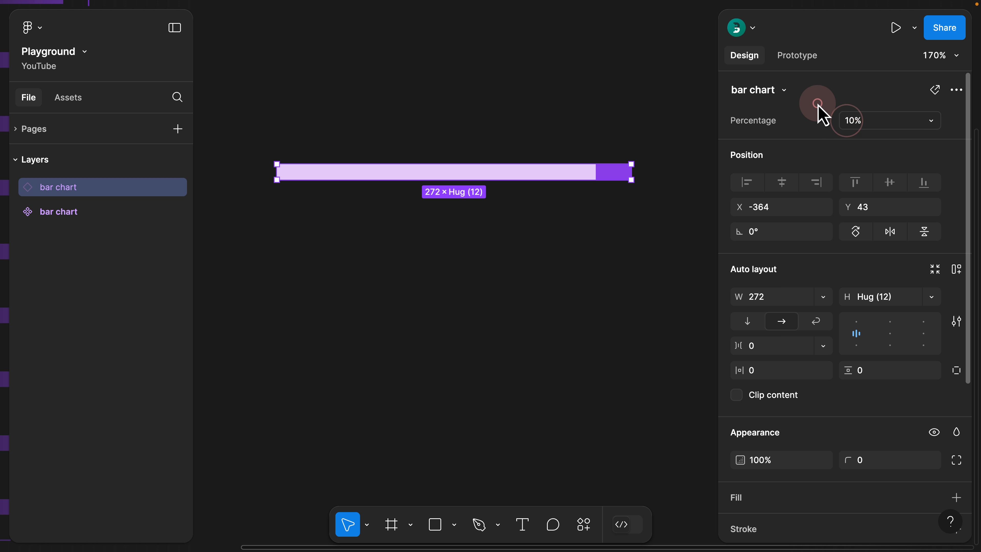
click(535, 116)
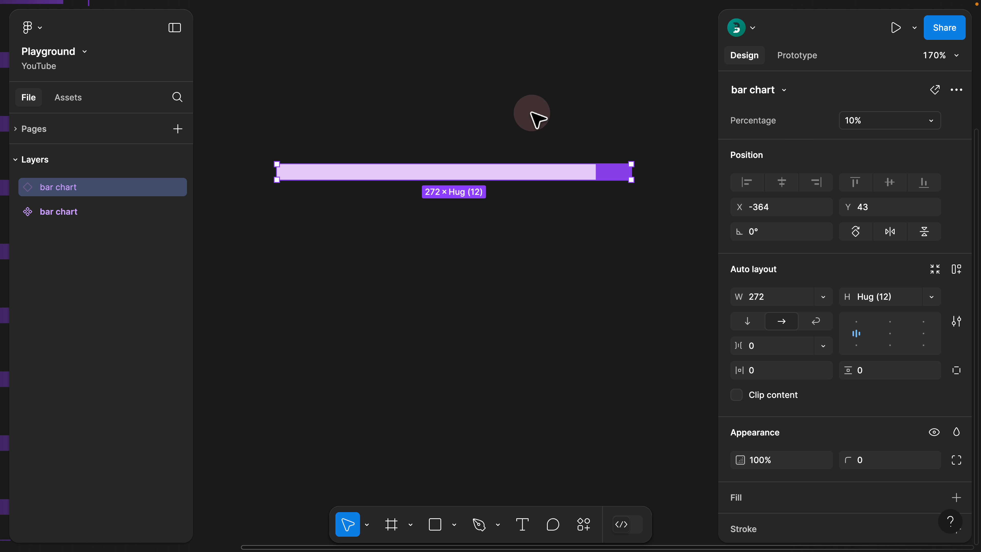
Step: Resize the bar chart instance to a width of 141
click(565, 165)
drag(628, 170, 461, 171)
scroll(467, 219, down, 5)
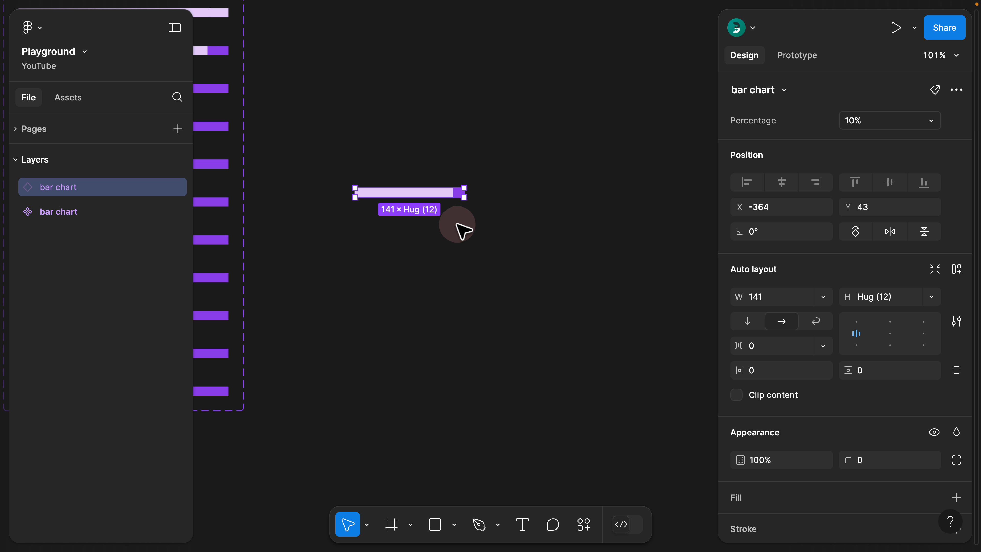
Step: Examine the variants in the bar chart component set, selecting the 20% and 0% variants
click(372, 228)
drag(329, 204, 549, 230)
drag(421, 151, 452, 174)
click(444, 145)
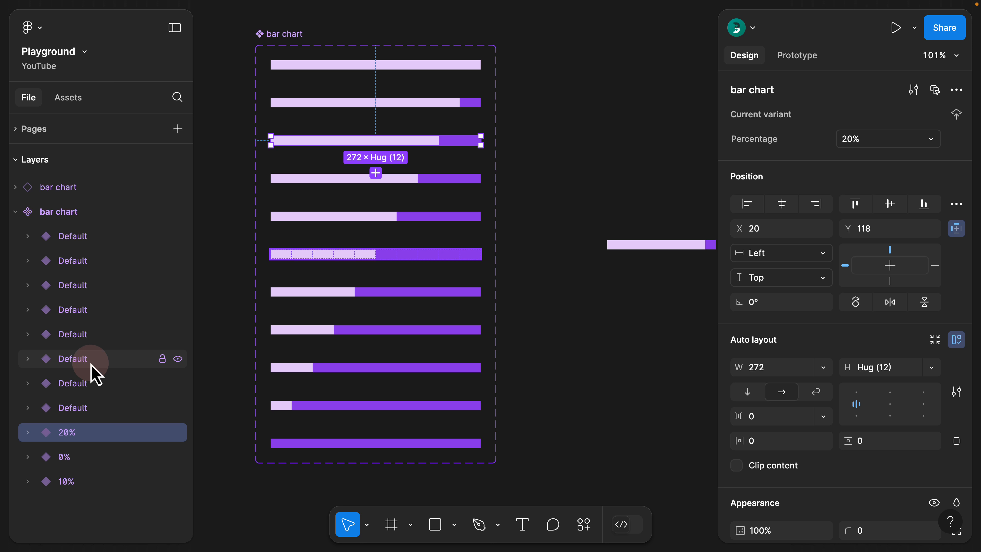
click(460, 66)
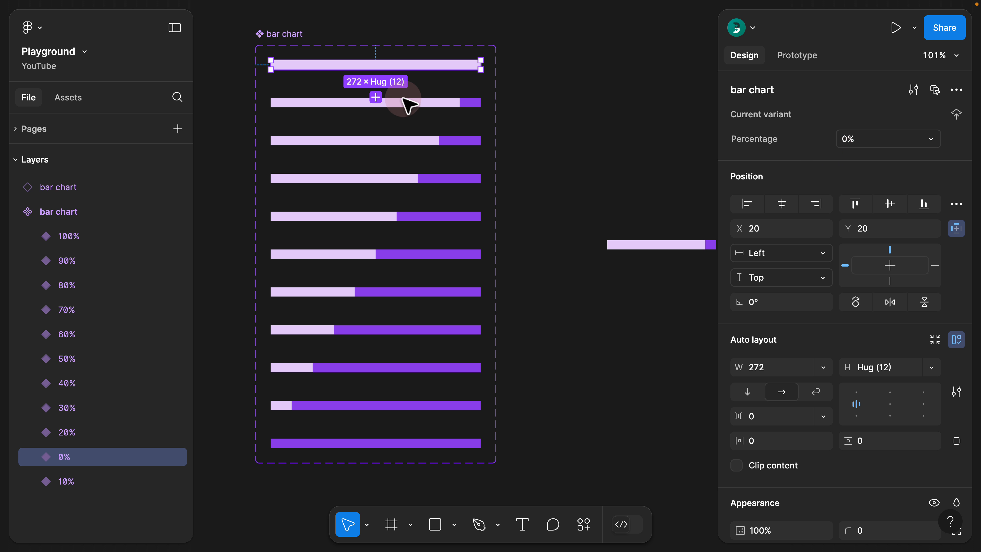
Step: Edit the component set's Percentage variant property, moving the 100% value to the end of the list
click(281, 34)
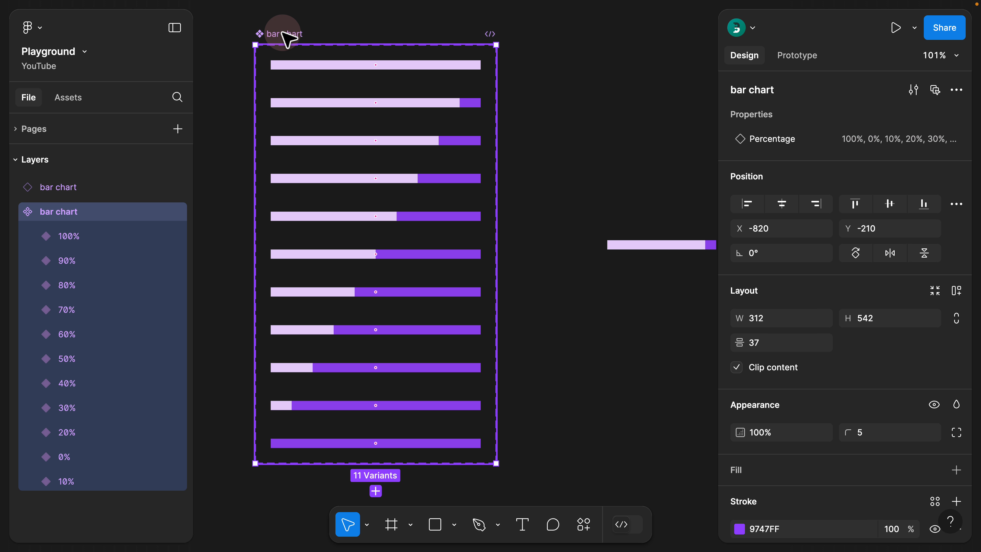
click(764, 144)
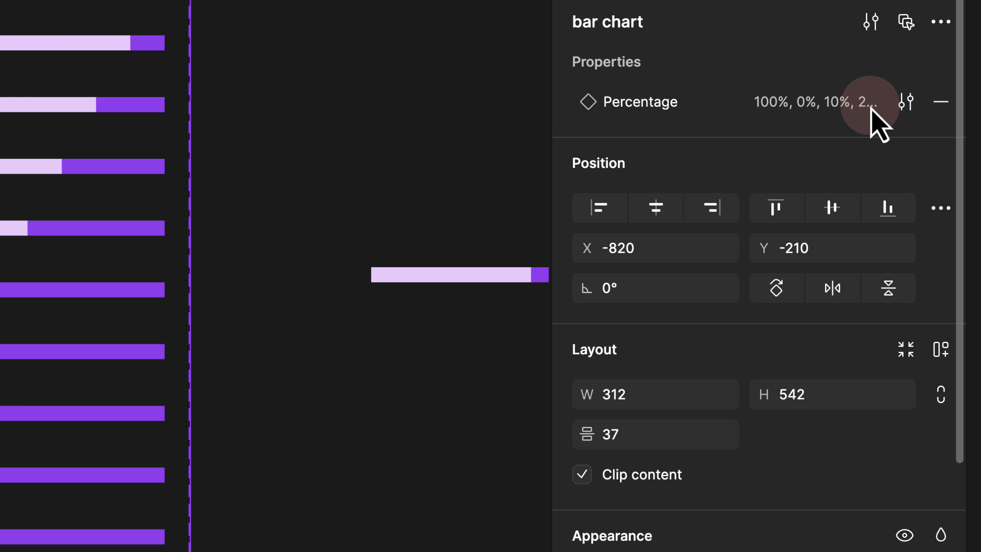
click(935, 140)
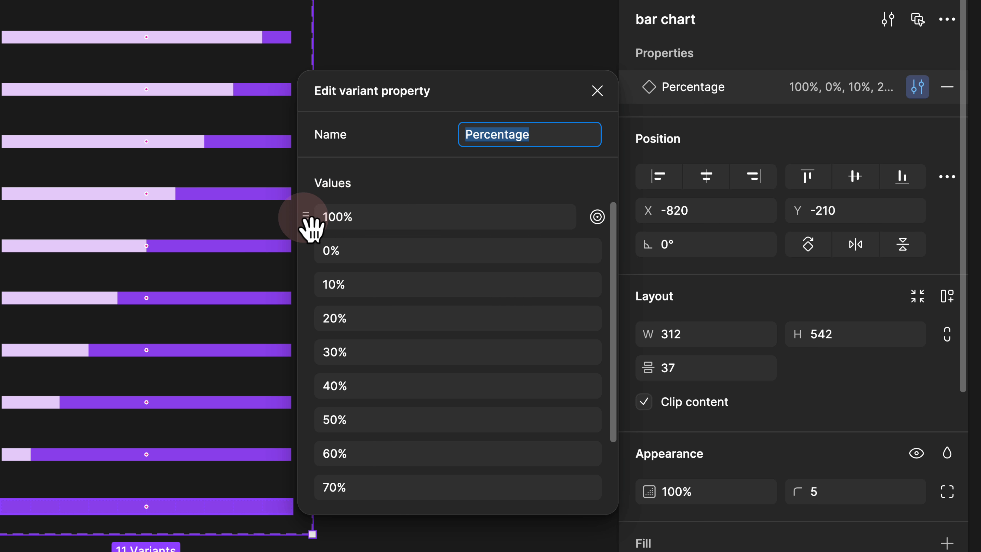
drag(313, 228, 332, 510)
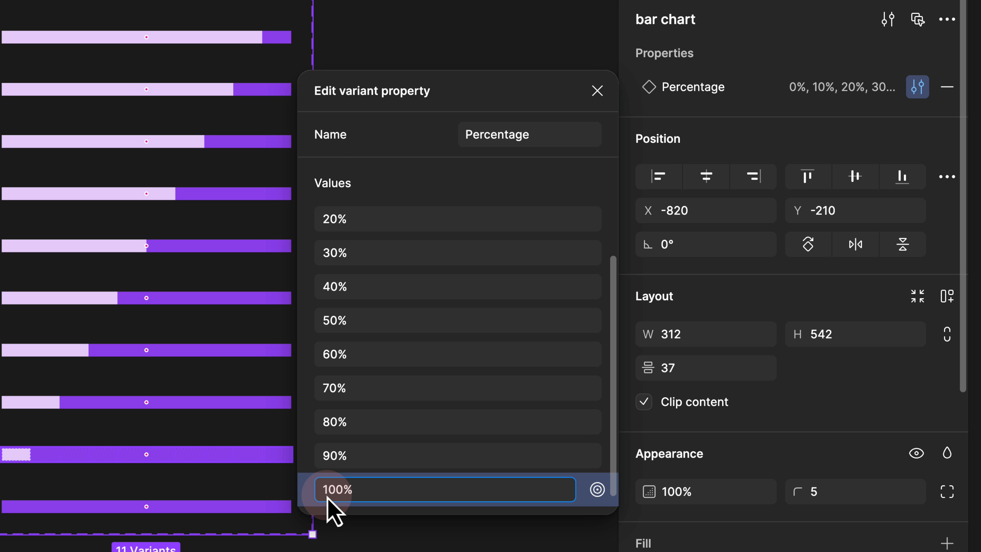
scroll(383, 465, up, 4)
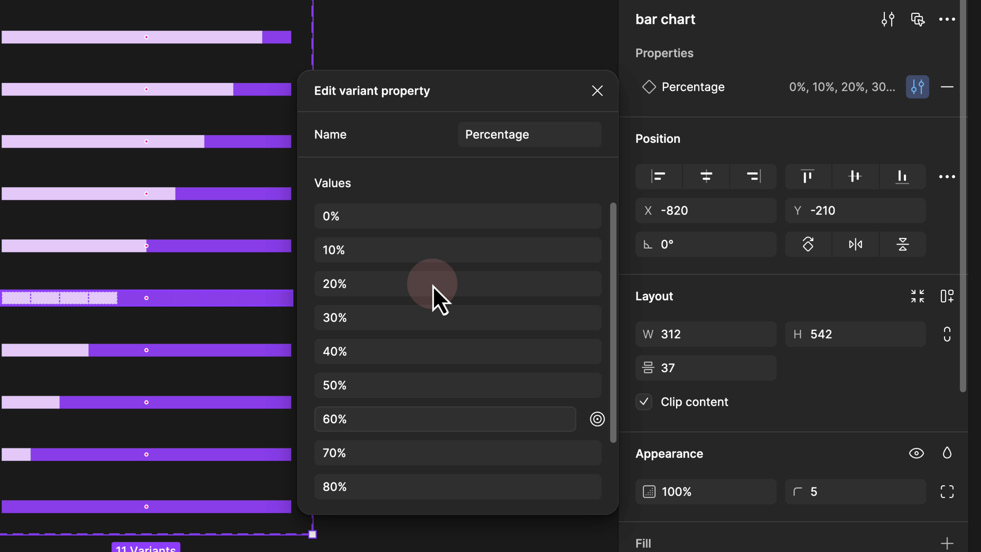
click(597, 91)
click(536, 35)
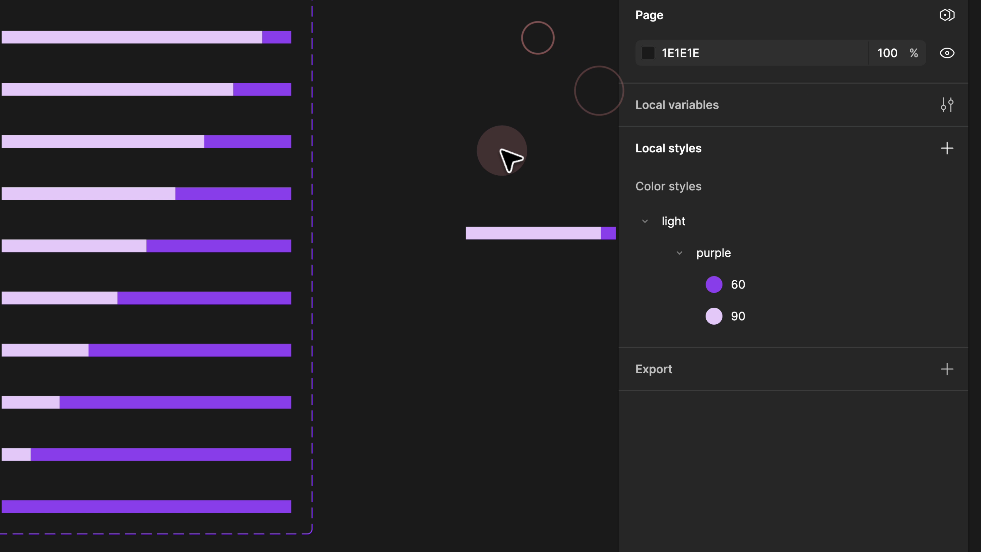
Step: Test the bar chart instance by switching its Percentage to 70%, 100%, 80% and 40%, and resize it to a width of 133
click(503, 155)
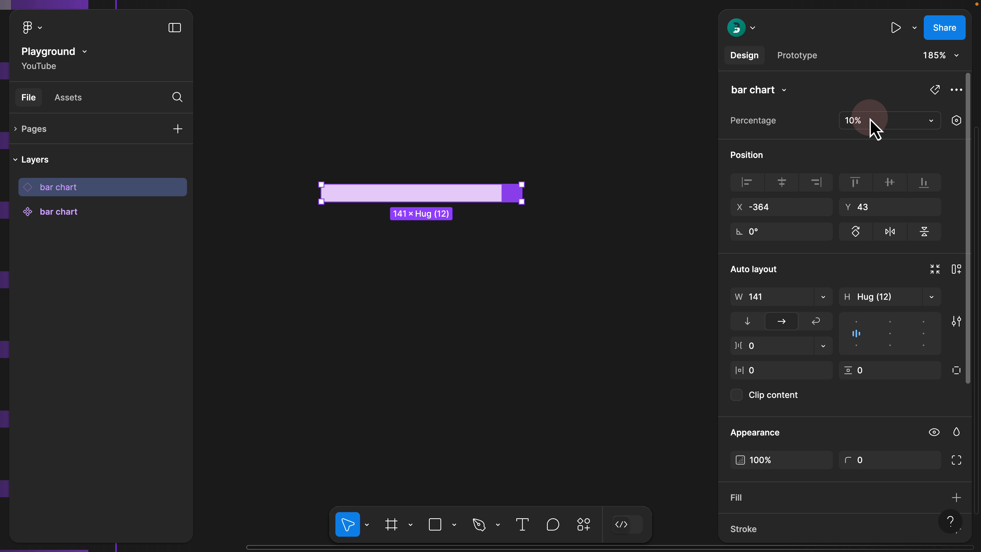
click(870, 118)
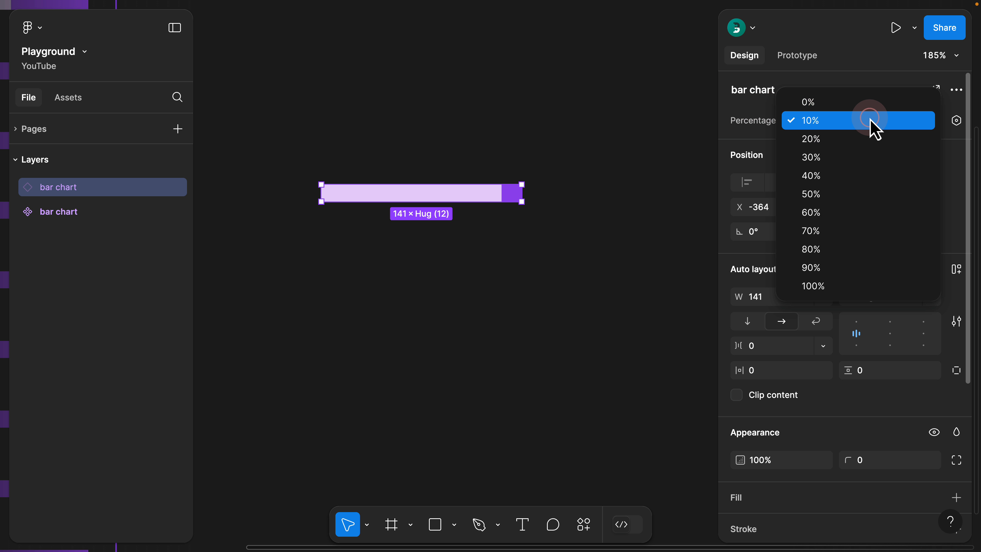
click(838, 230)
click(855, 115)
click(825, 176)
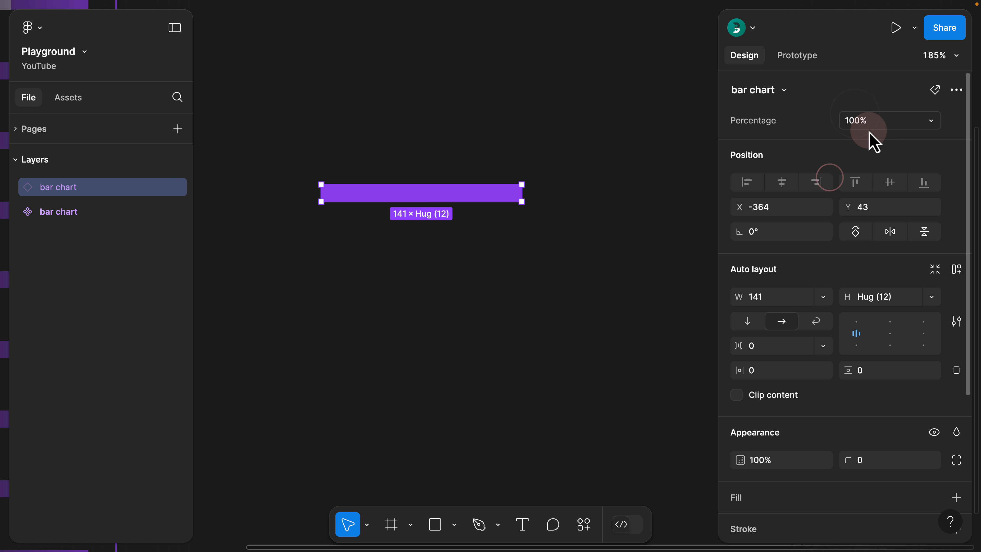
click(870, 124)
click(819, 88)
click(848, 123)
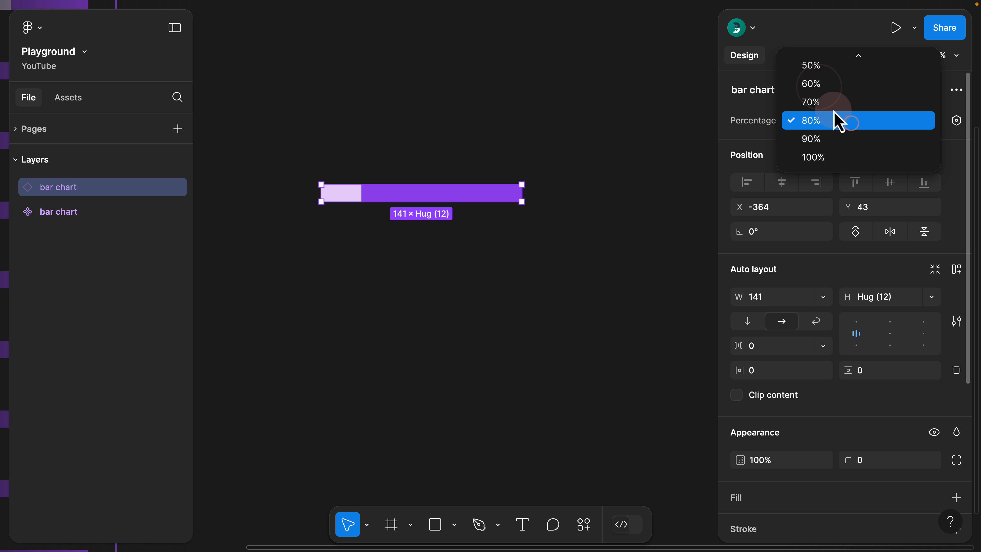
scroll(827, 113, up, 3)
click(825, 114)
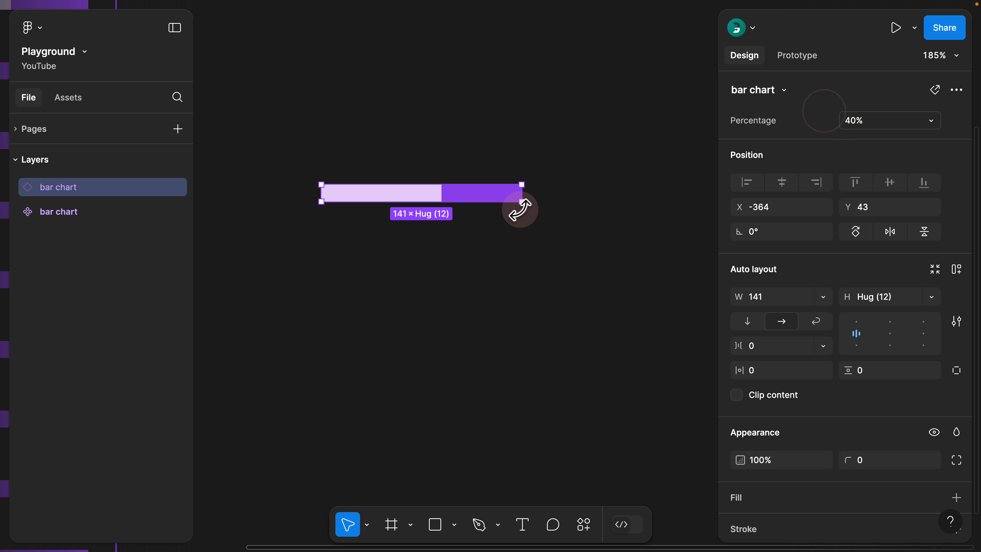
mouse_move(521, 197)
mouse_down()
mouse_move(620, 189)
mouse_move(511, 195)
mouse_up()
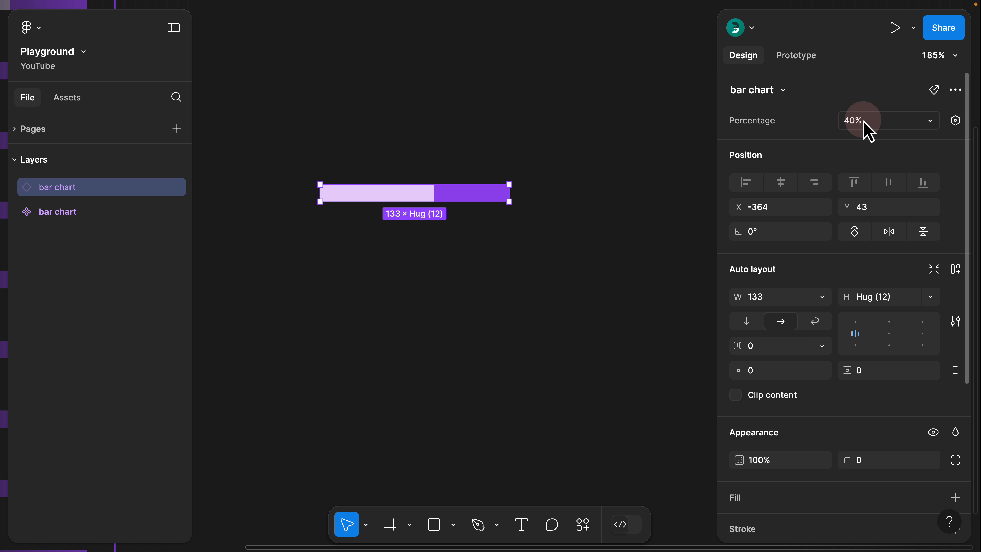
Step: Examine the Percentage options offered on the bar chart instance and compare them with the component set's variants
click(864, 120)
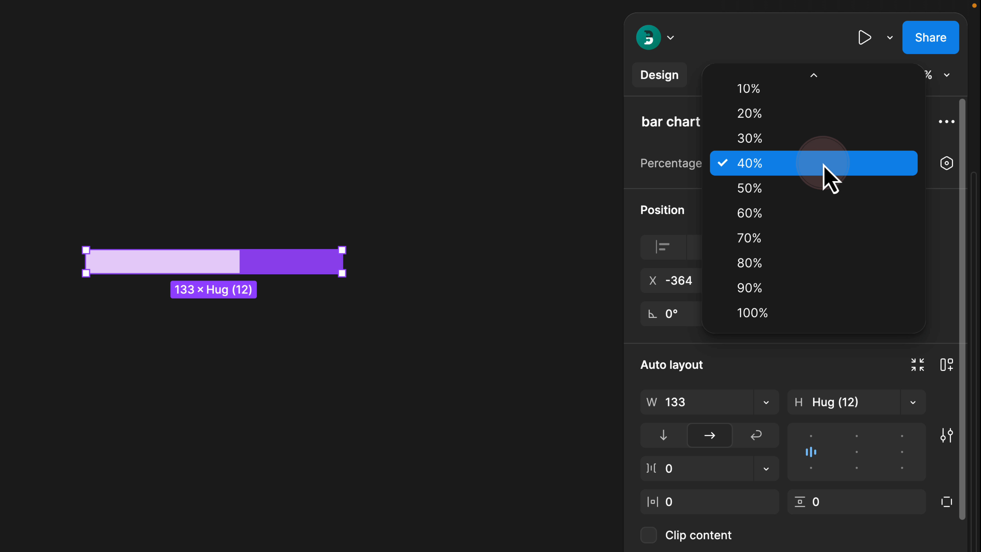
mouse_move(783, 84)
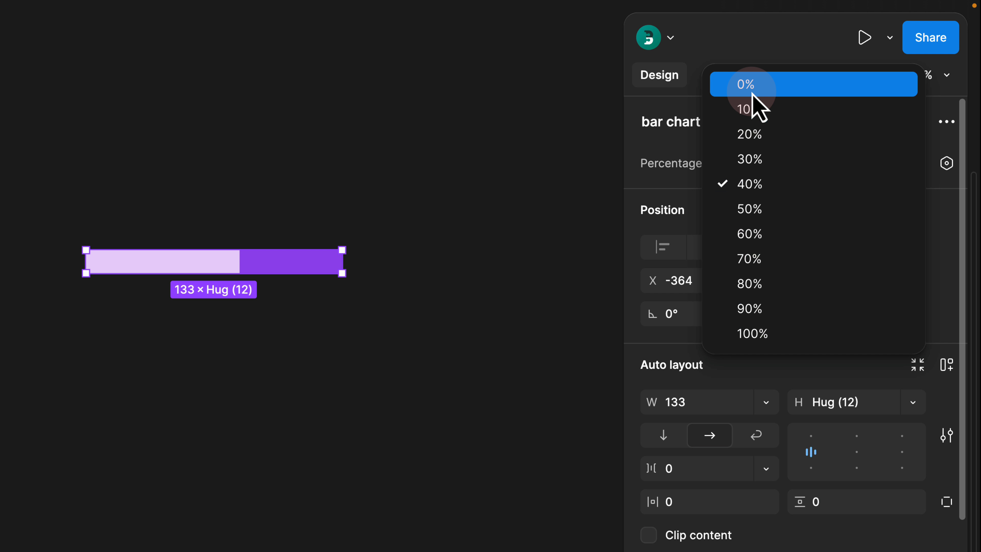
click(673, 158)
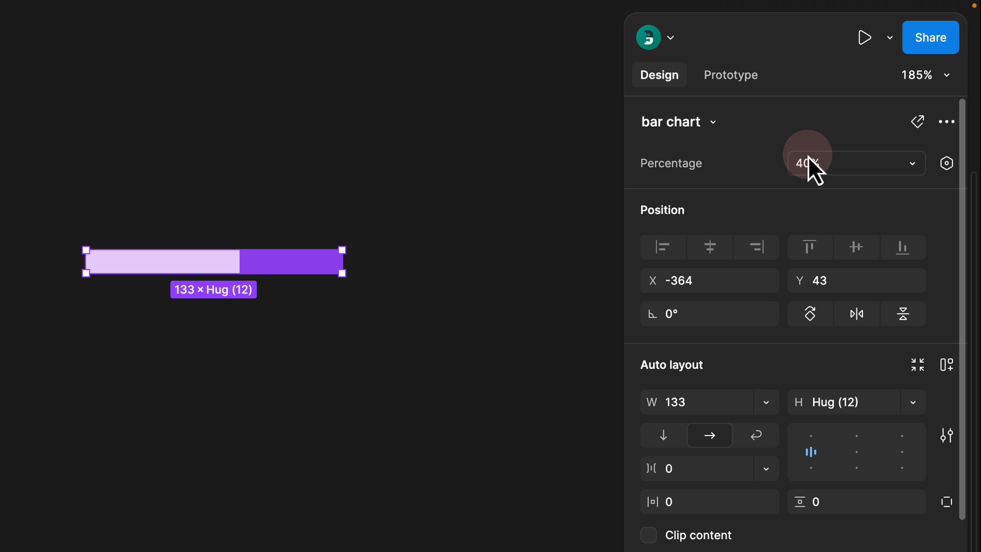
click(173, 181)
scroll(160, 175, down, 5)
drag(99, 135, 379, 229)
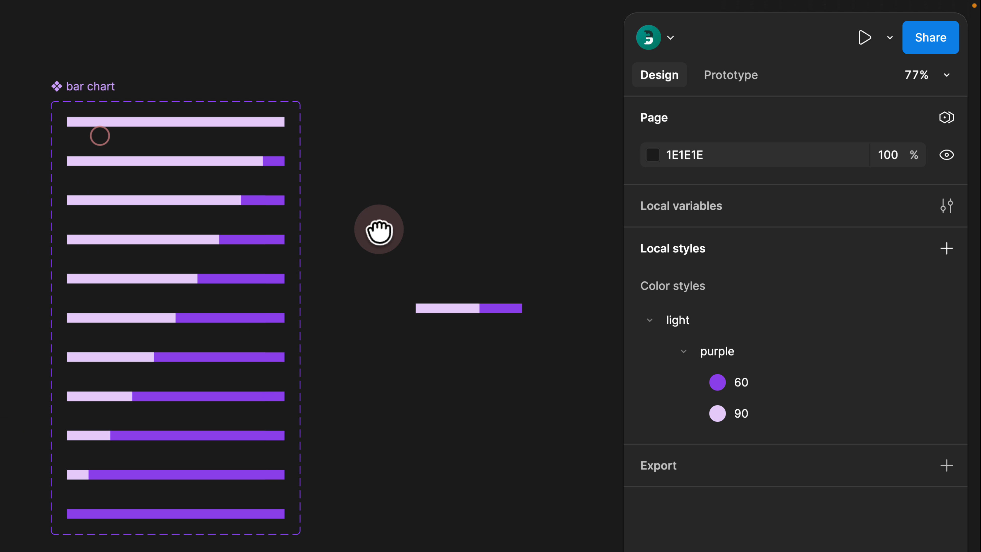
click(88, 92)
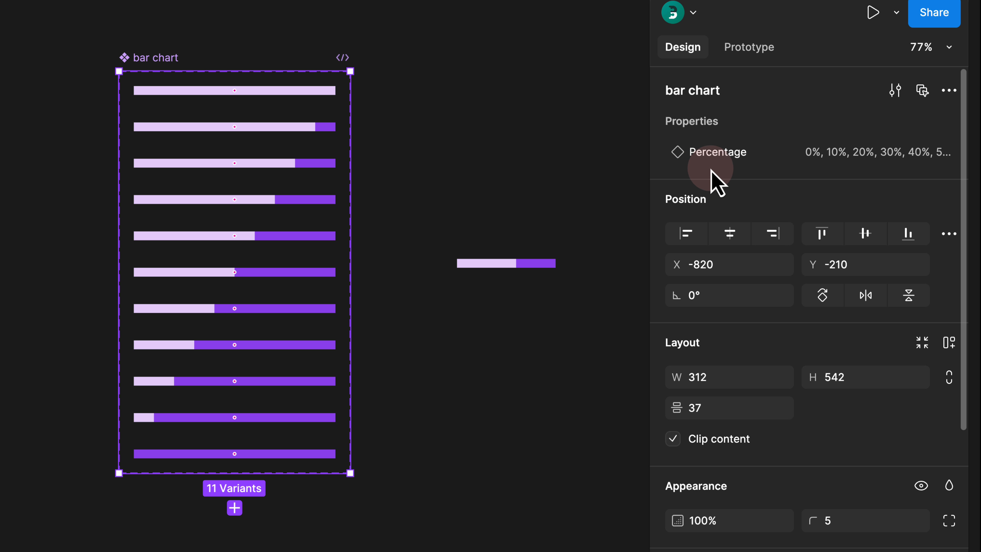
click(486, 274)
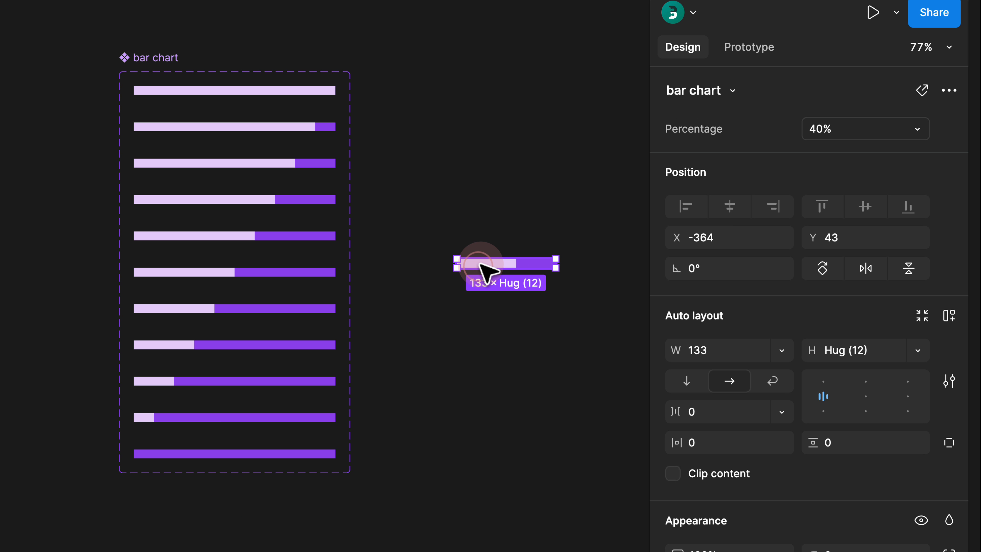
click(834, 133)
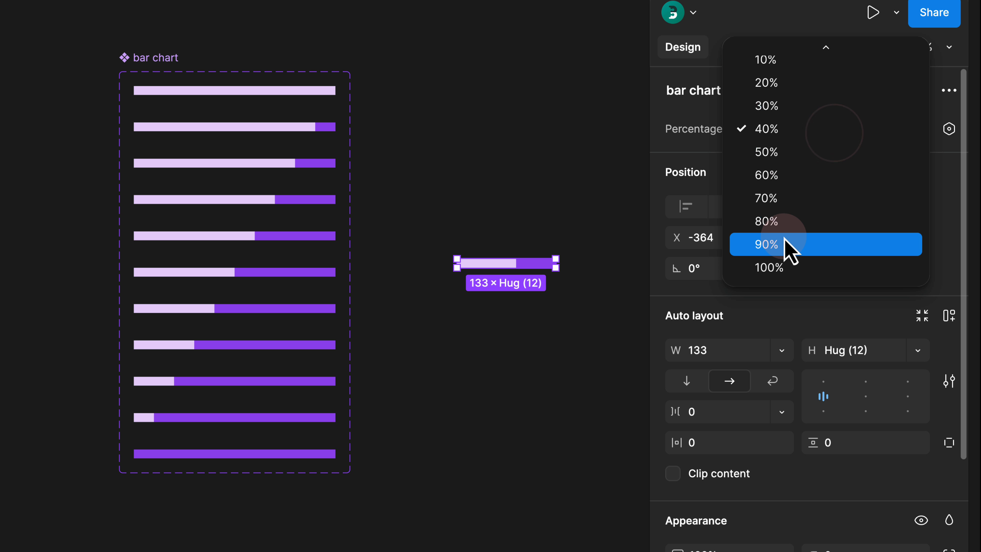
click(691, 133)
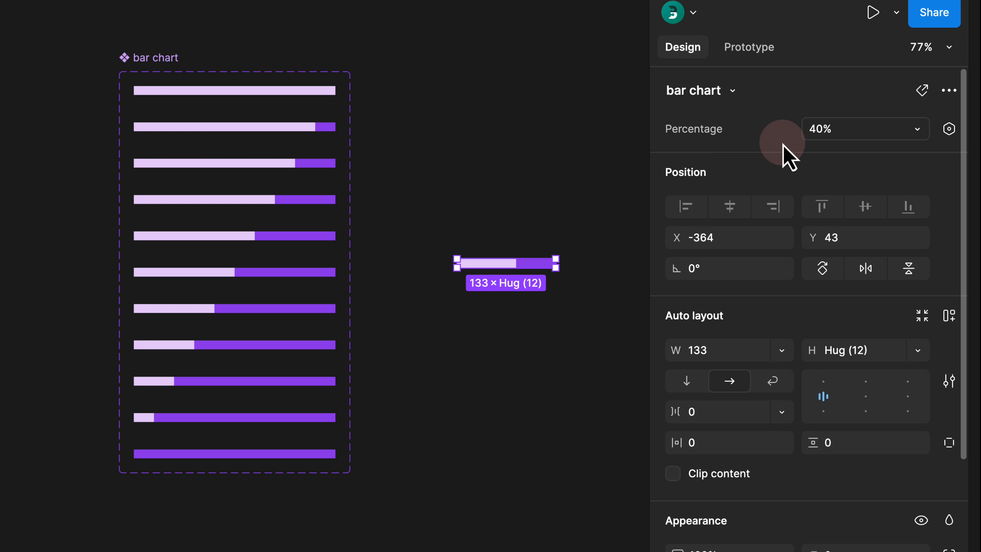
Step: Rename the component set as "bar chart dropdown"
double_click(168, 57)
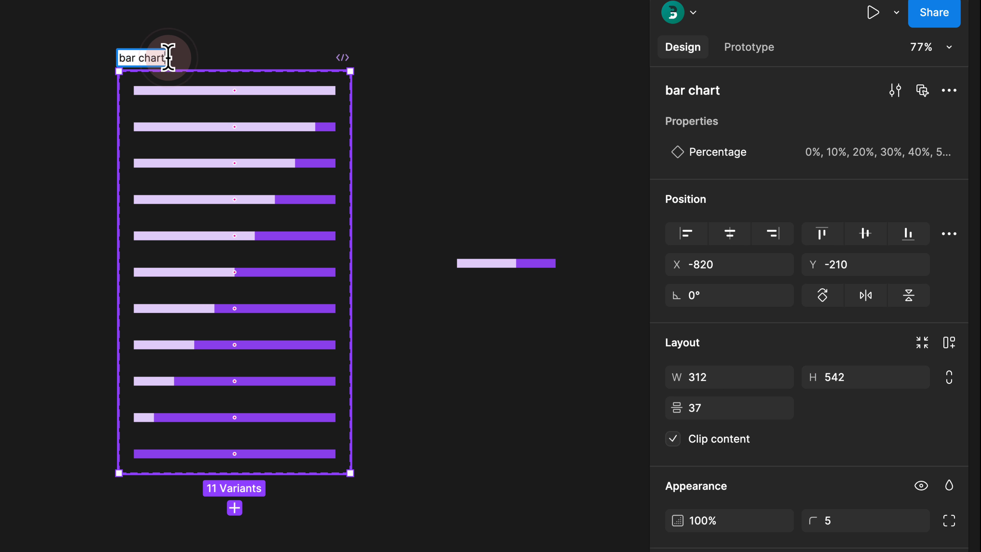
text(dropdon)
key(BackSpace)
text(wn)
key(Return)
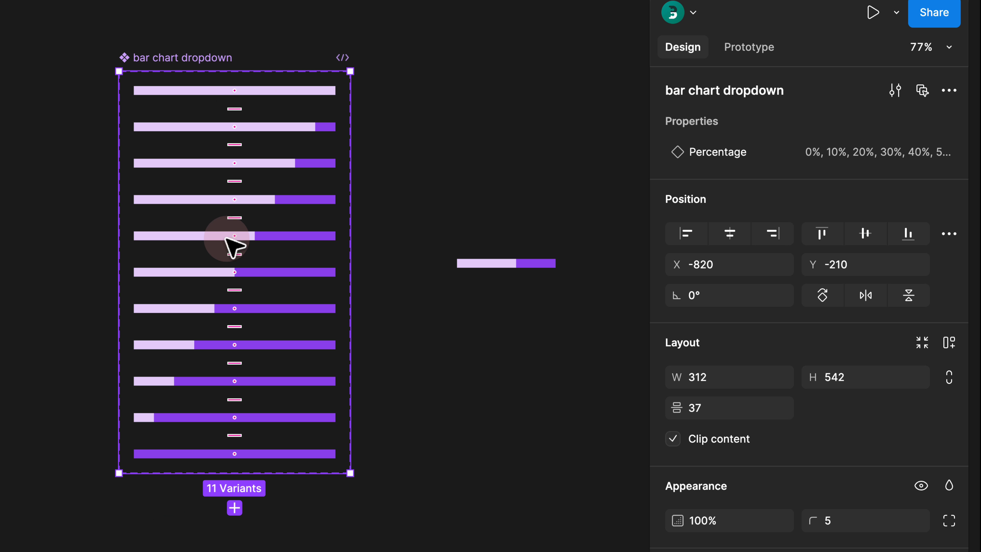
Step: Move the bar chart instance below the component set, aligned with the variants' start, and widen it to nearly their width
click(496, 99)
scroll(492, 116, down, 2)
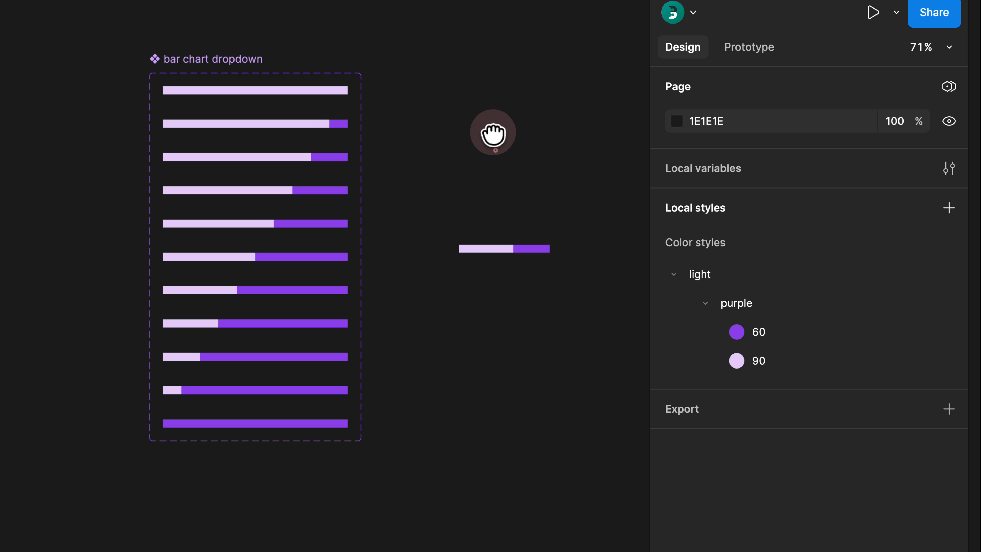
scroll(497, 141, down, 3)
drag(495, 138, 285, 373)
click(427, 217)
scroll(412, 169, down, 2)
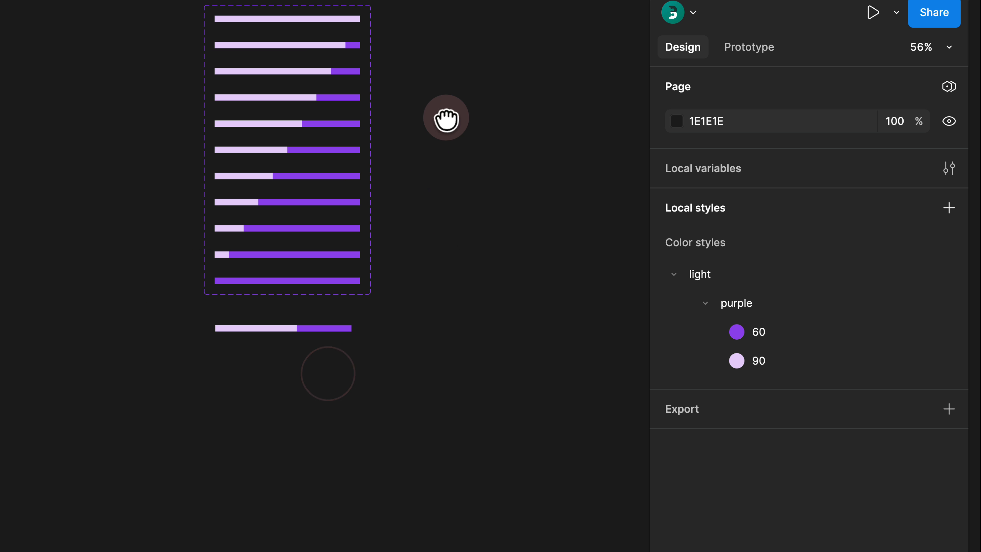
Step: Place a copy of the bar chart dropdown component set beside the original at X -393, named "bar chart boolean"
drag(447, 115, 348, 213)
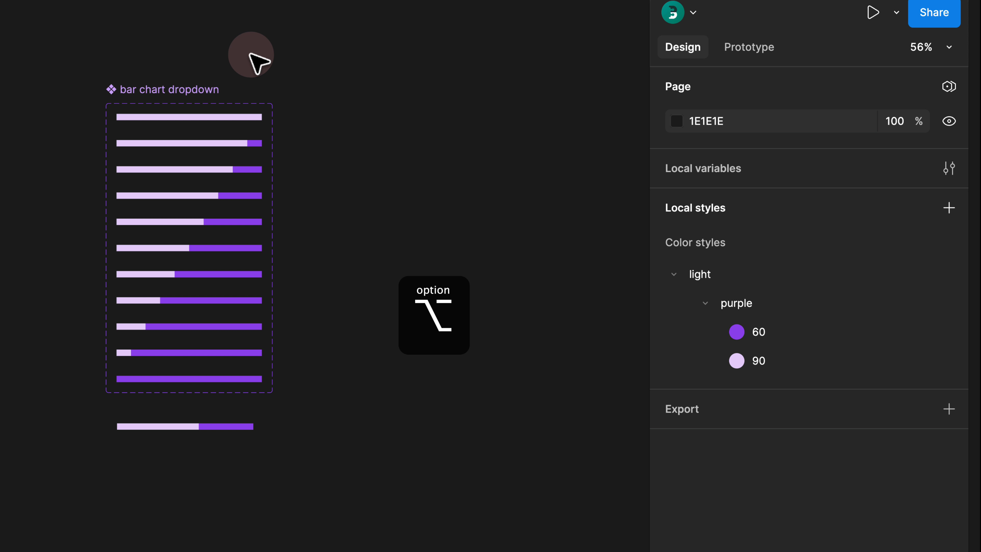
drag(171, 89, 453, 83)
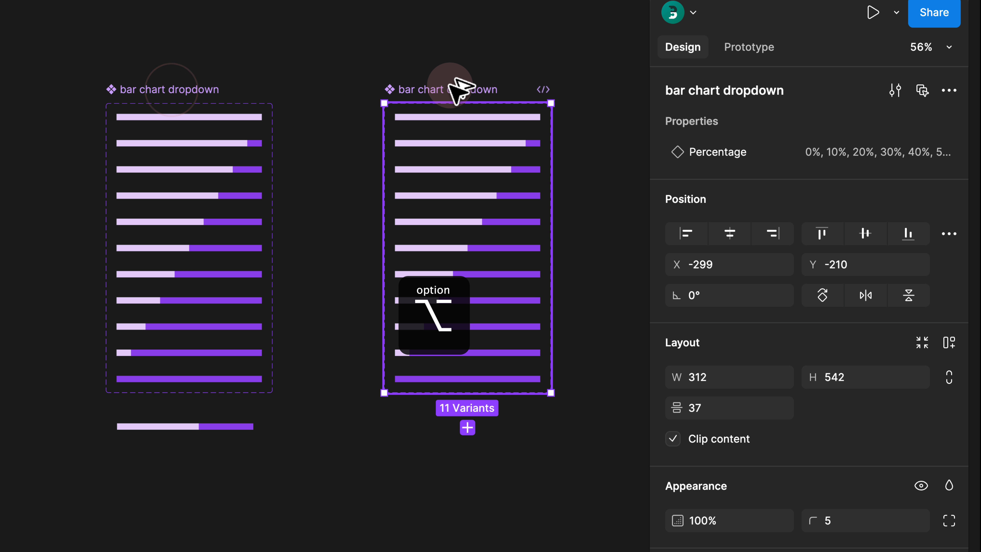
double_click(466, 91)
double_click(458, 89)
text(boo)
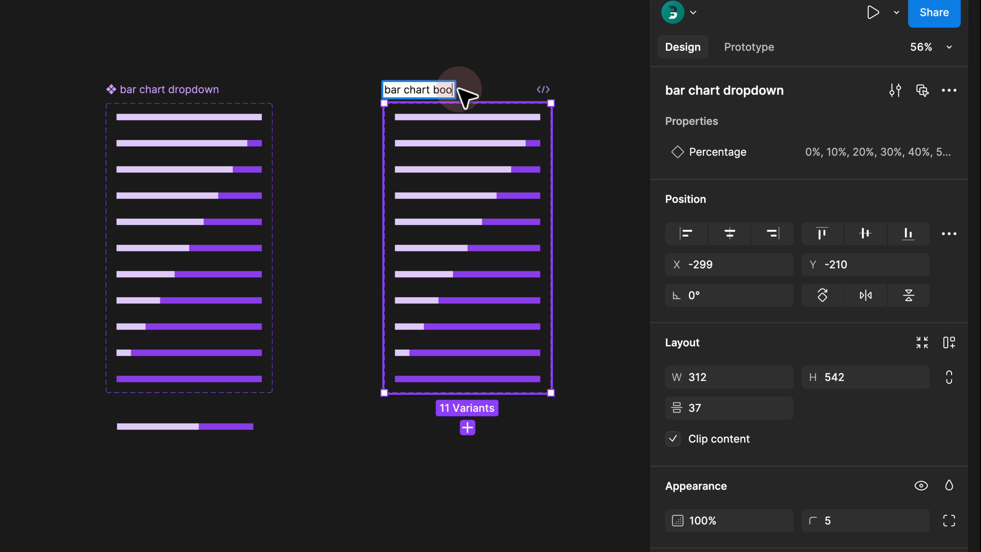
text(lean)
key(Return)
drag(457, 96, 408, 96)
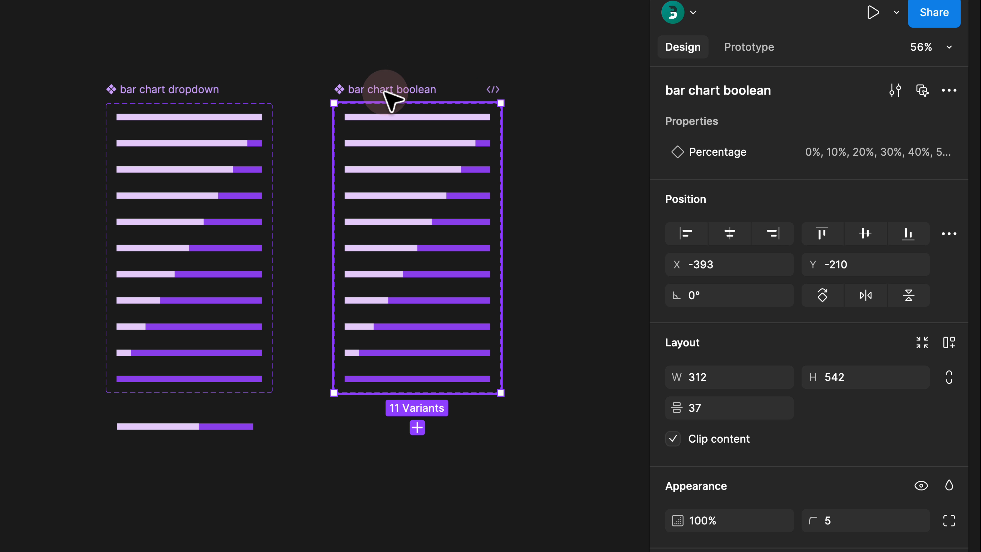
Step: Delete the Percentage property from the bar chart boolean component set and check the variant layers of the bar chart dropdown set
mouse_move(723, 147)
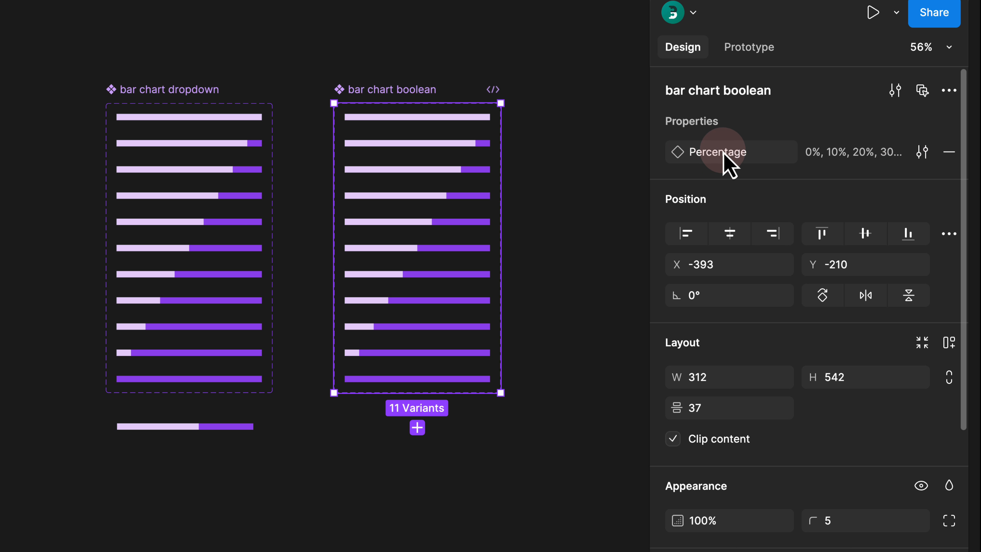
click(949, 152)
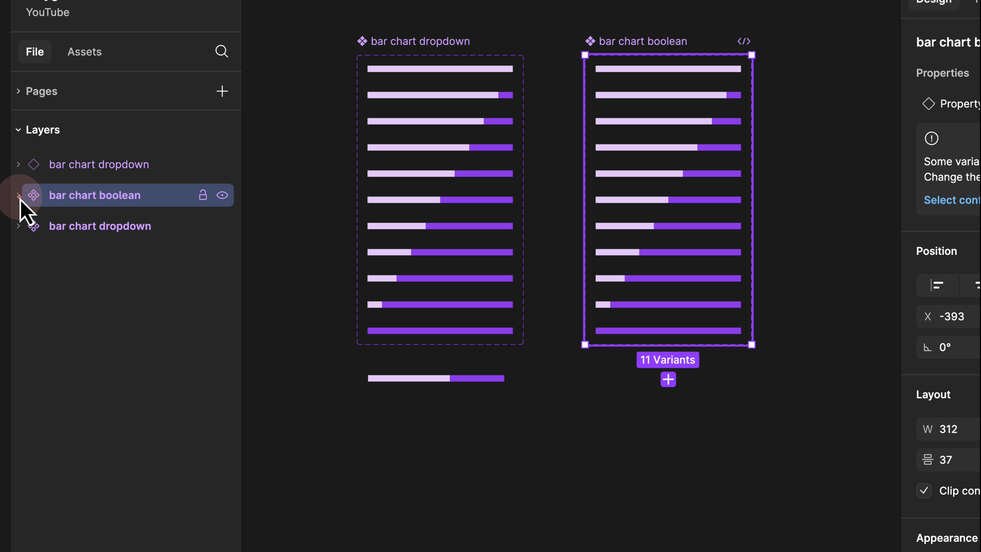
click(18, 195)
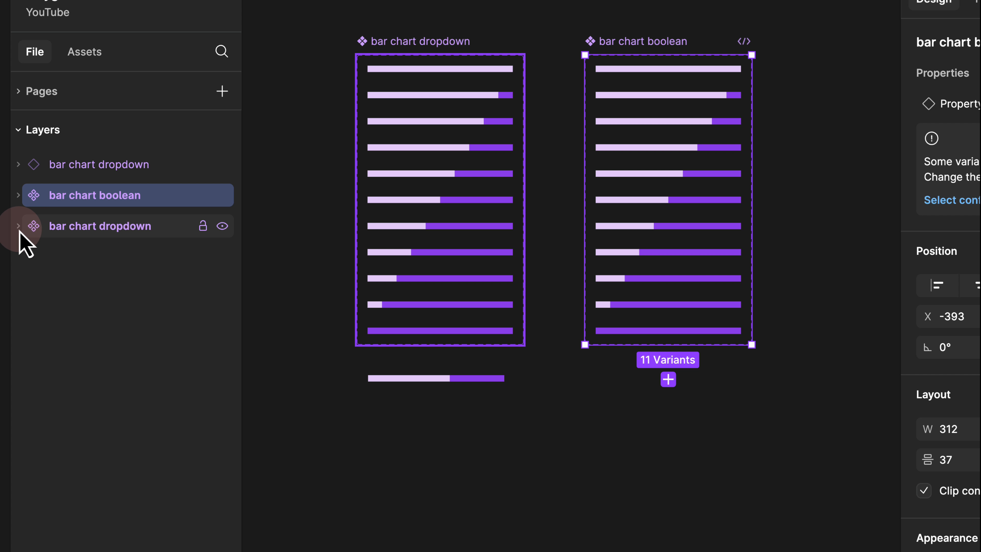
click(23, 227)
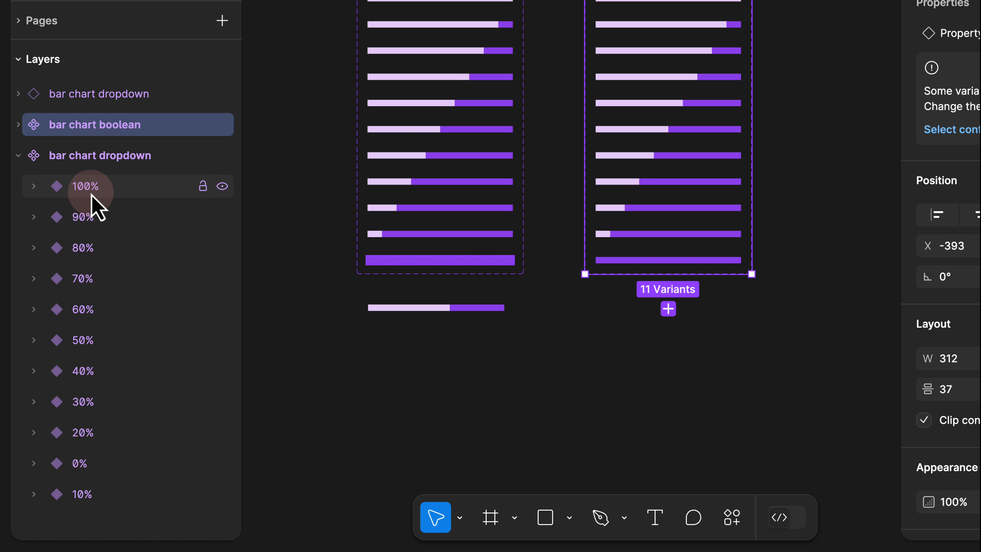
click(17, 155)
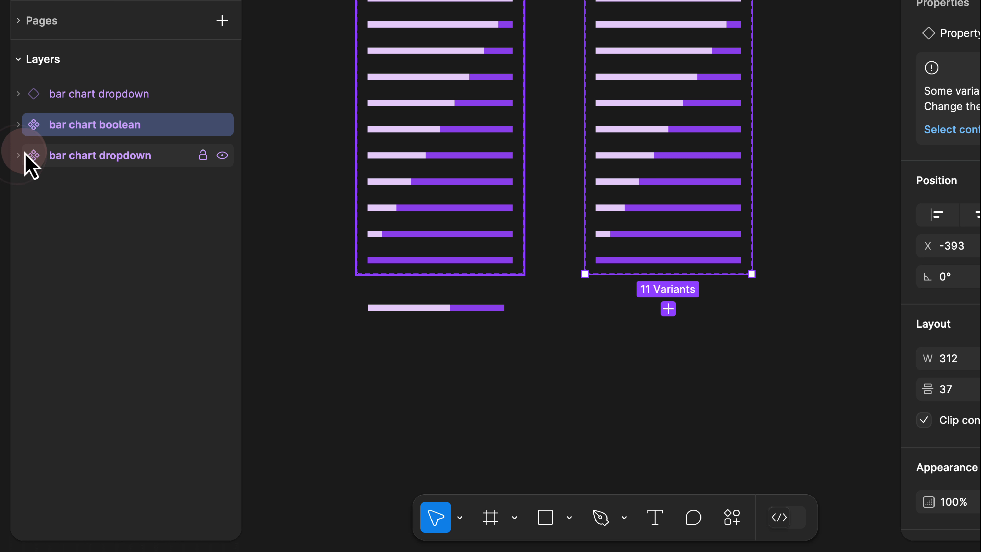
click(83, 126)
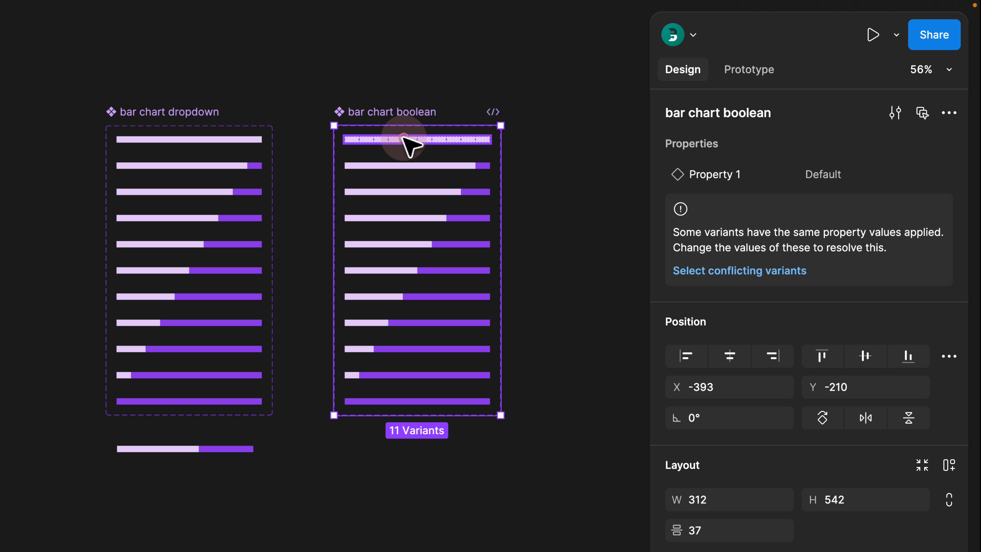
Step: Examine the Property 1 value of the first variant in the bar chart boolean set
click(404, 139)
click(840, 175)
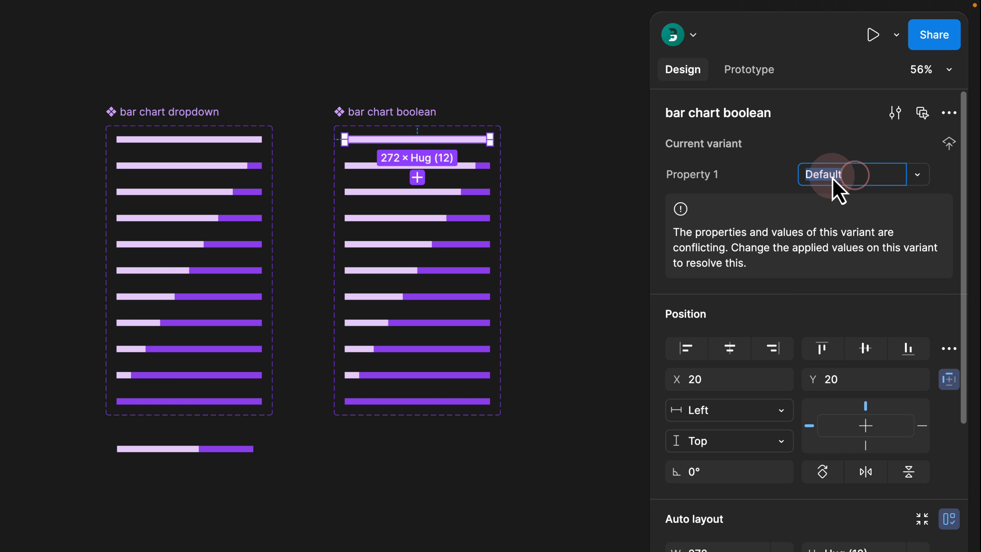
click(726, 177)
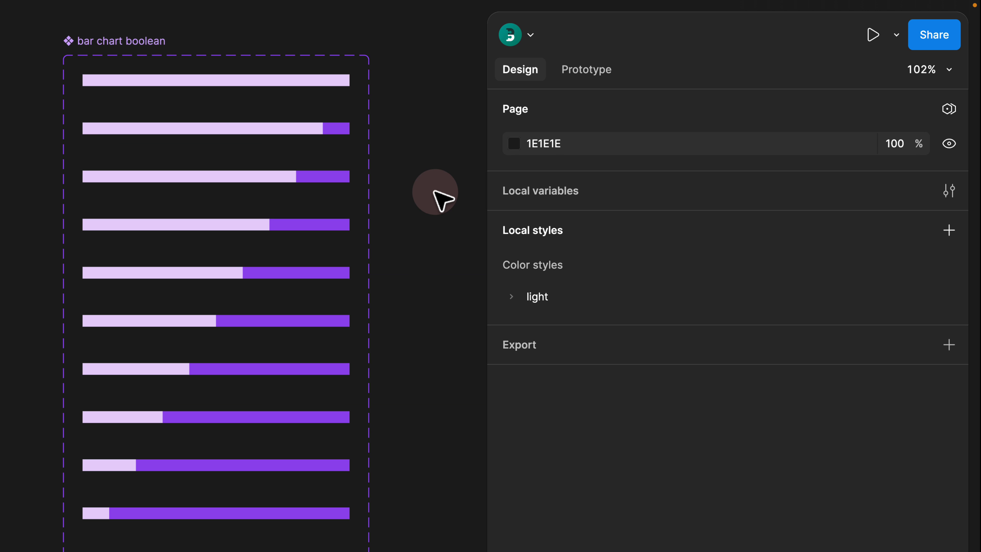
Step: Rename the bar chart boolean component set's Property 1 as "0%" and make the properties sidebar narrower
click(116, 39)
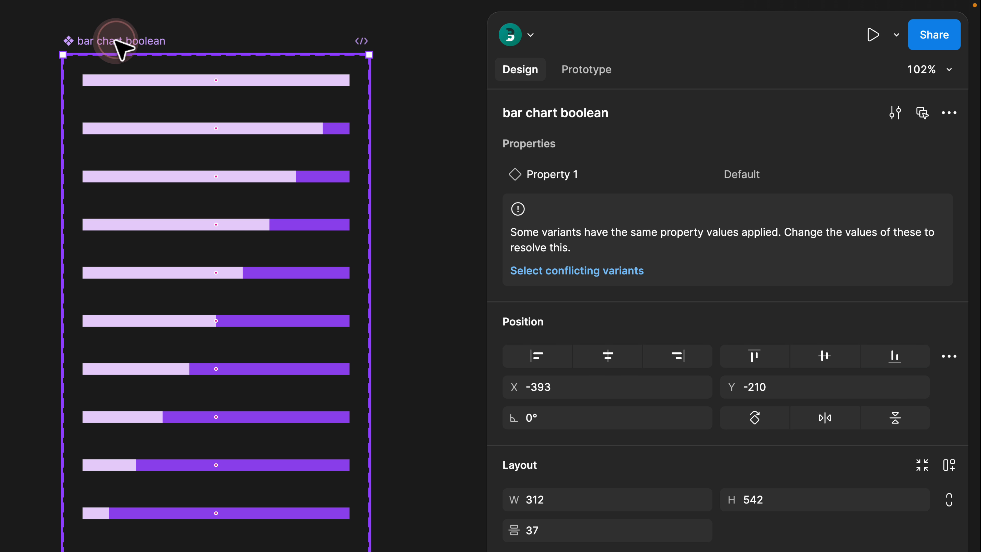
click(543, 177)
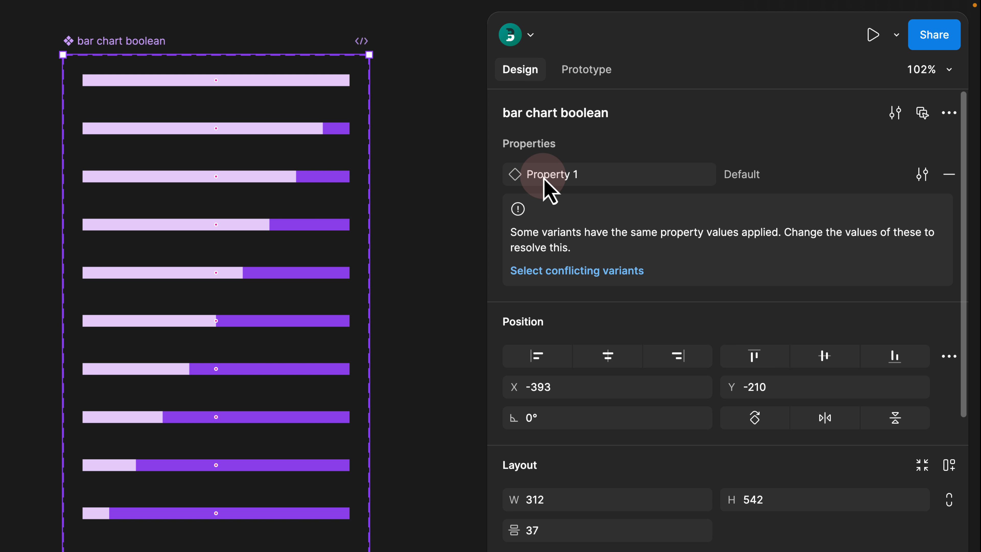
double_click(565, 175)
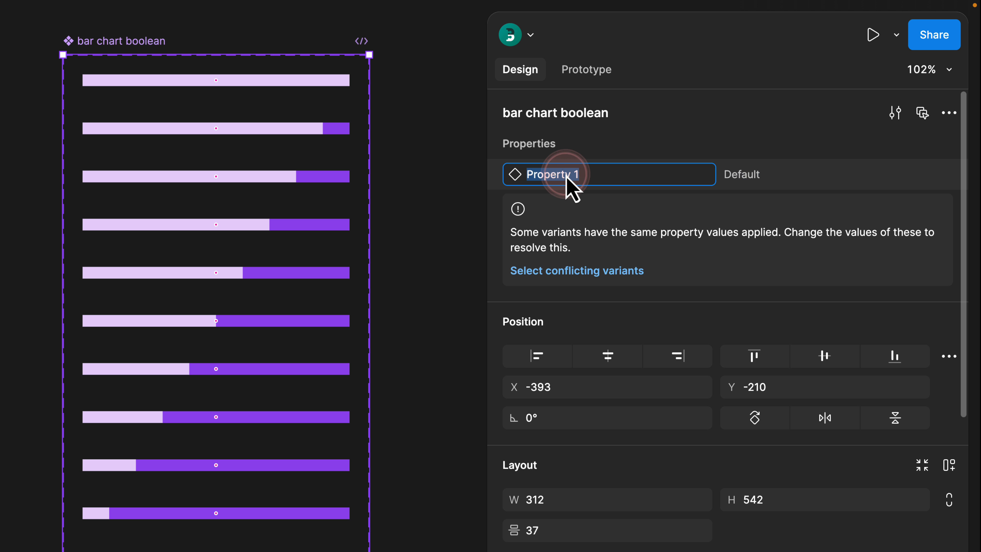
text(0)
key(Return)
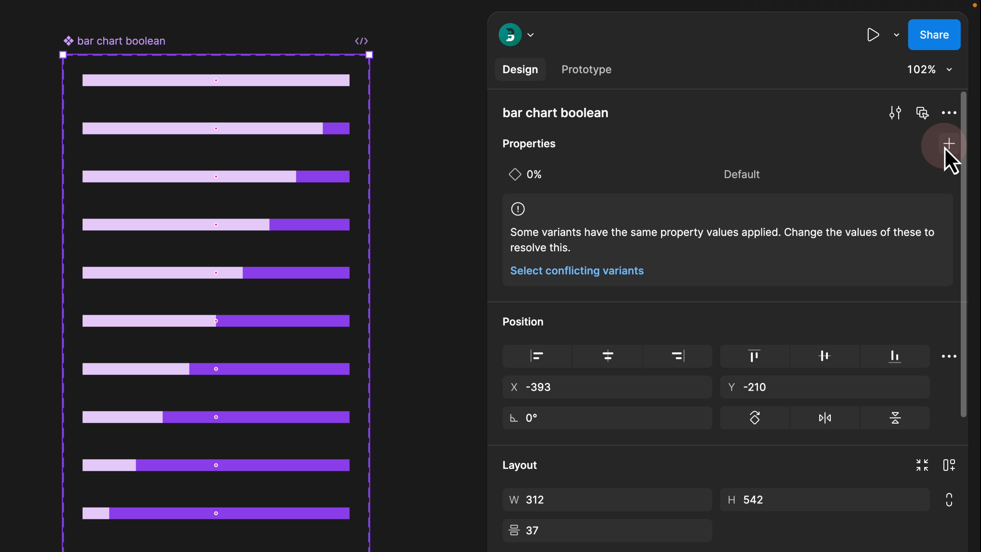
drag(487, 164, 643, 165)
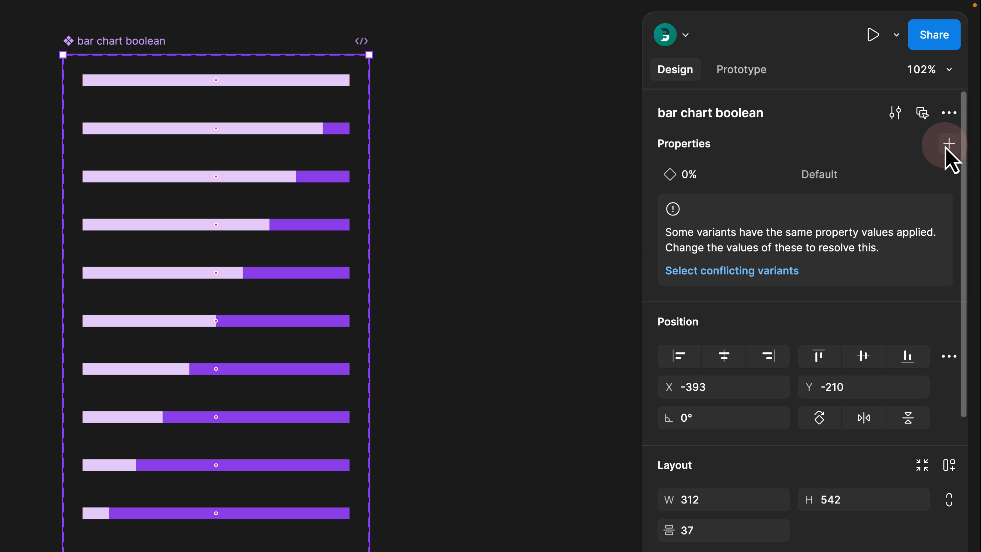
Step: Widen the properties sidebar and add a variant property named "10%" with the value Default to the bar chart boolean component set
drag(638, 149, 521, 162)
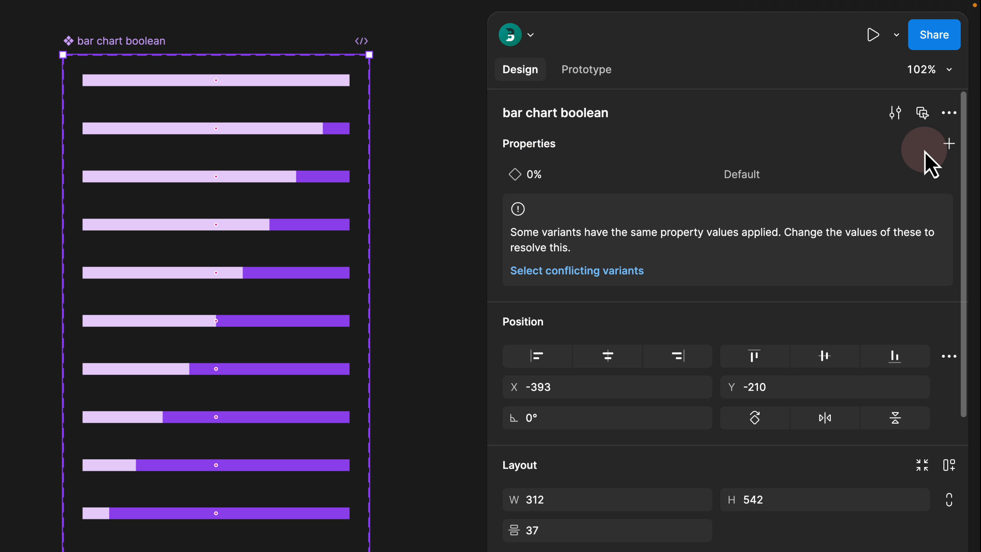
click(946, 146)
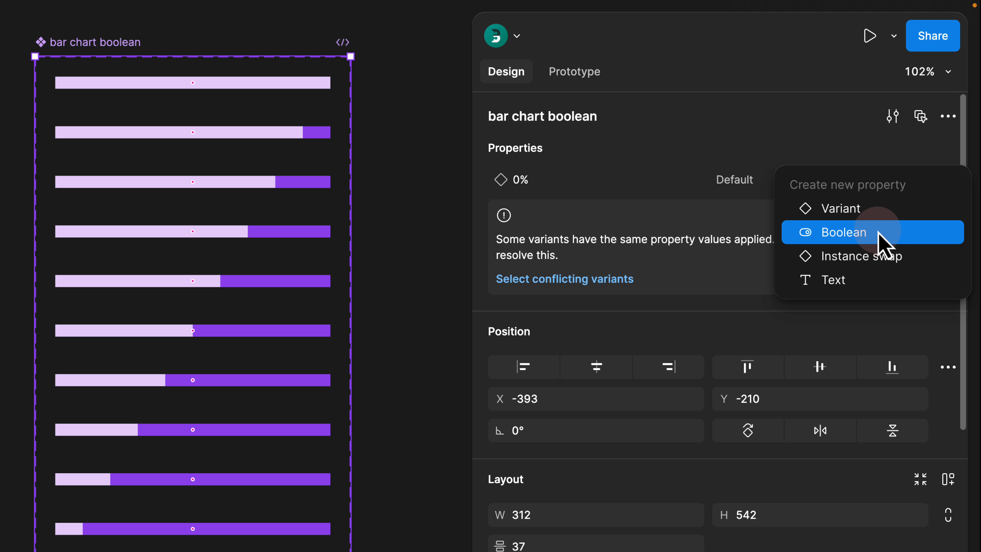
click(877, 212)
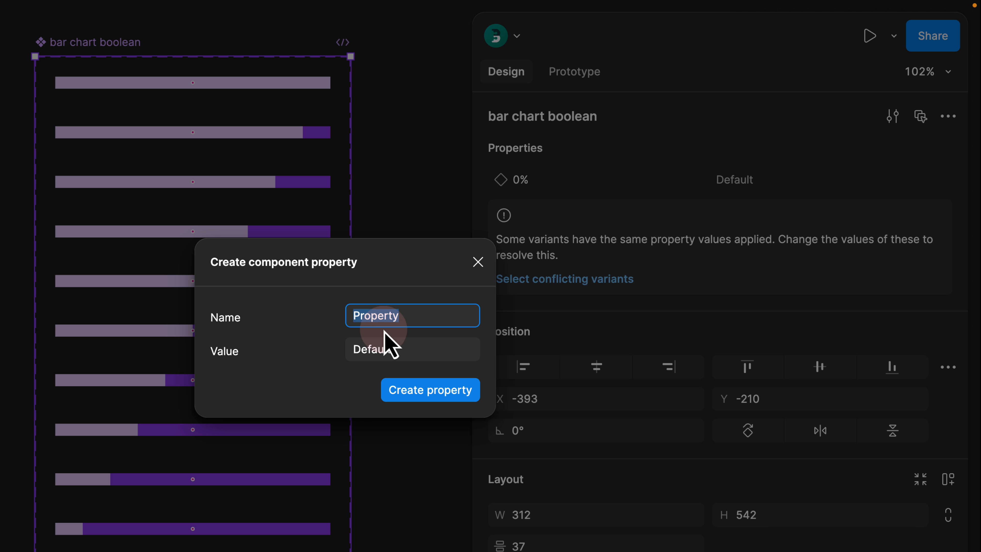
text(10%)
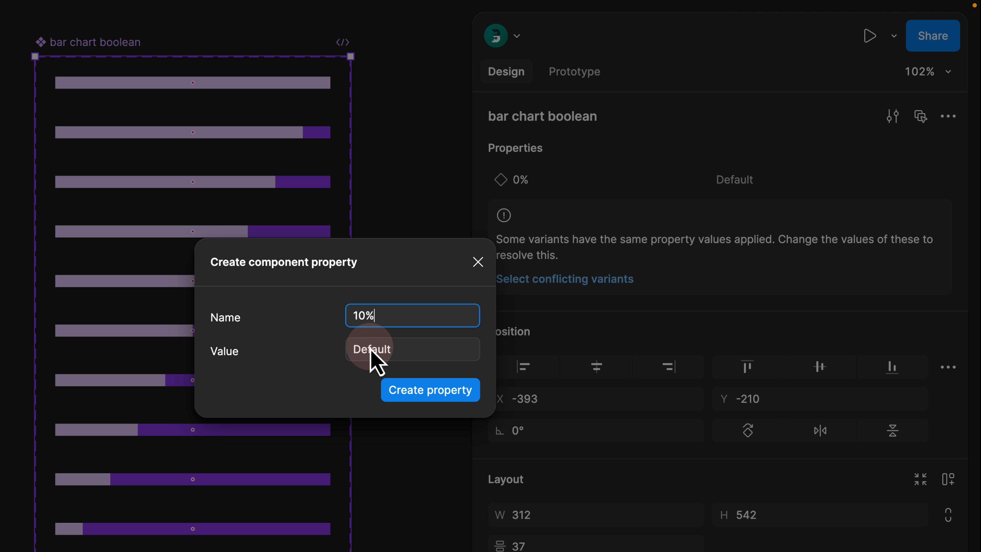
click(421, 393)
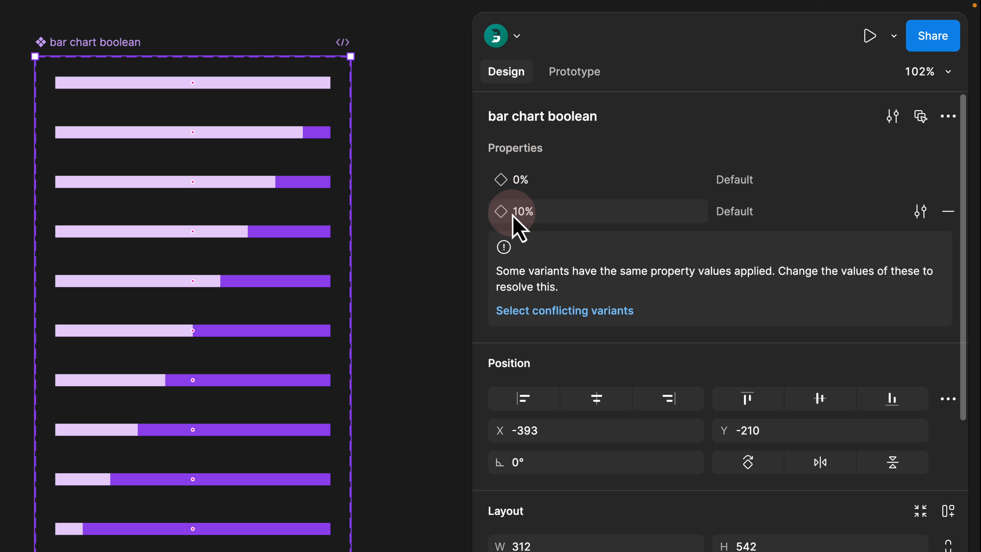
Step: Add further variant properties named "20%" through "100%" in increments of ten, each with the value Default, to the bar chart boolean set
click(951, 153)
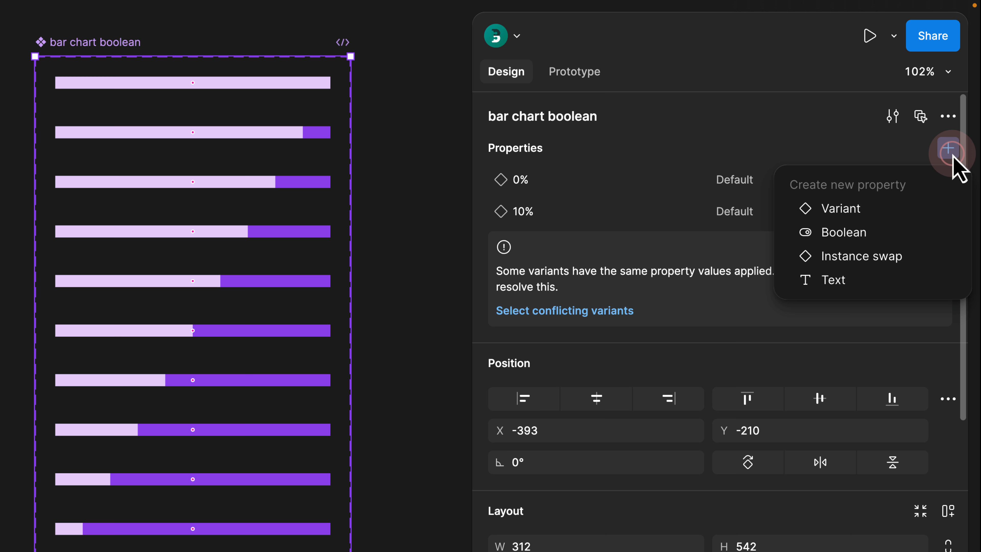
click(839, 210)
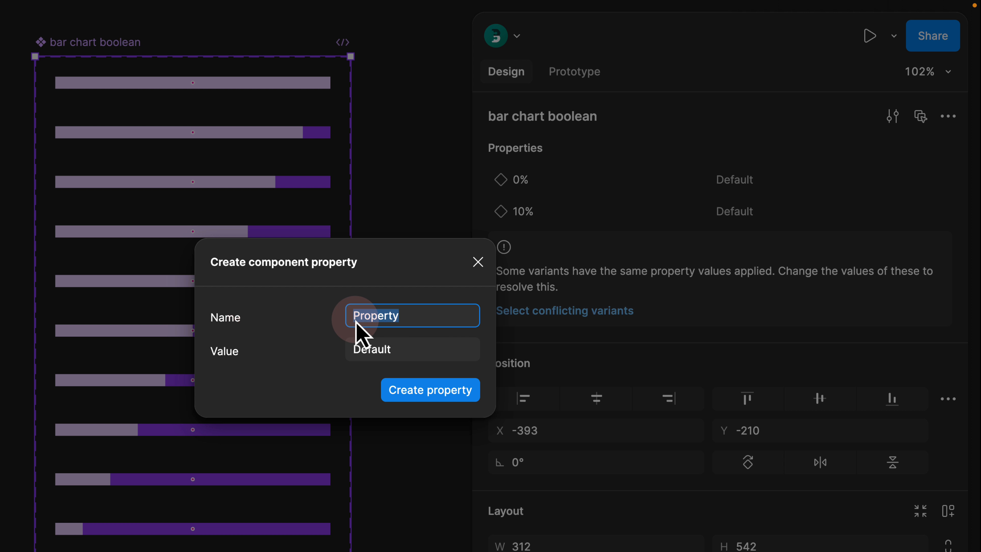
text(20%)
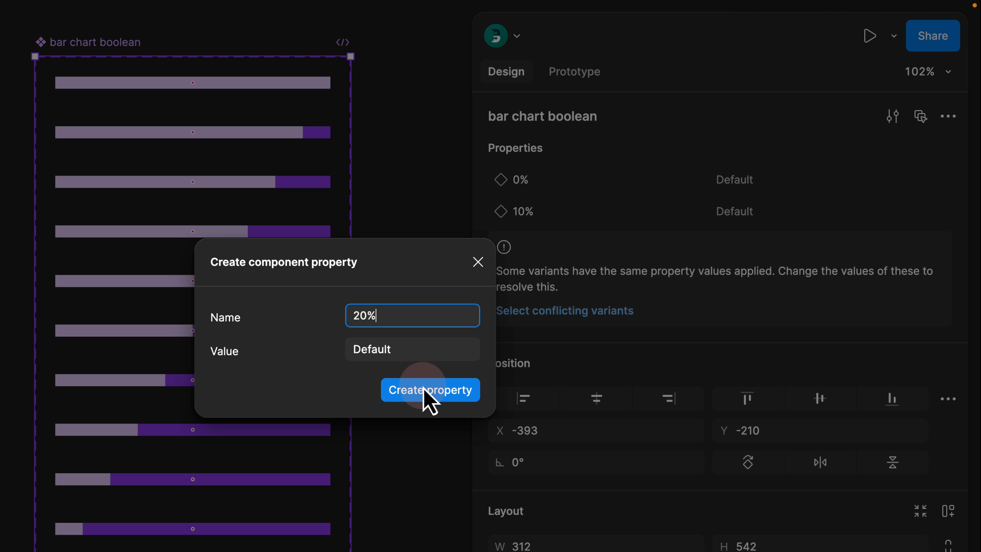
click(406, 391)
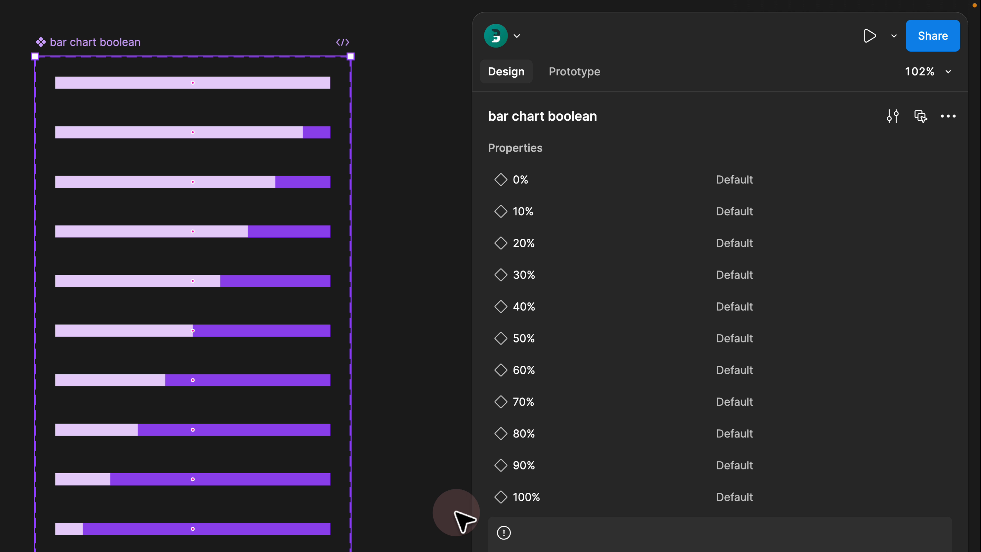
Step: Examine the new percentage properties on the bar chart boolean instance below the set, including the value options for 20%
drag(526, 496, 504, 195)
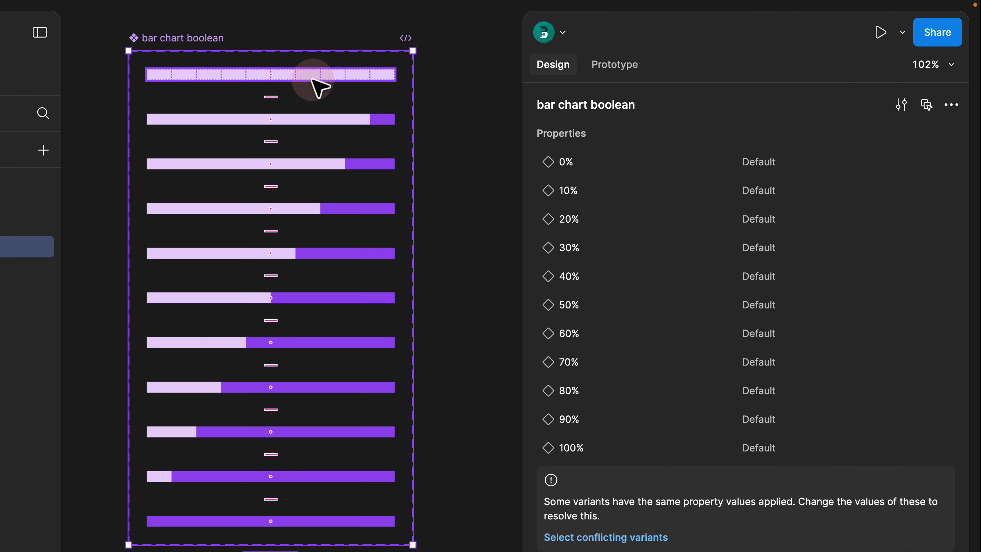
click(242, 83)
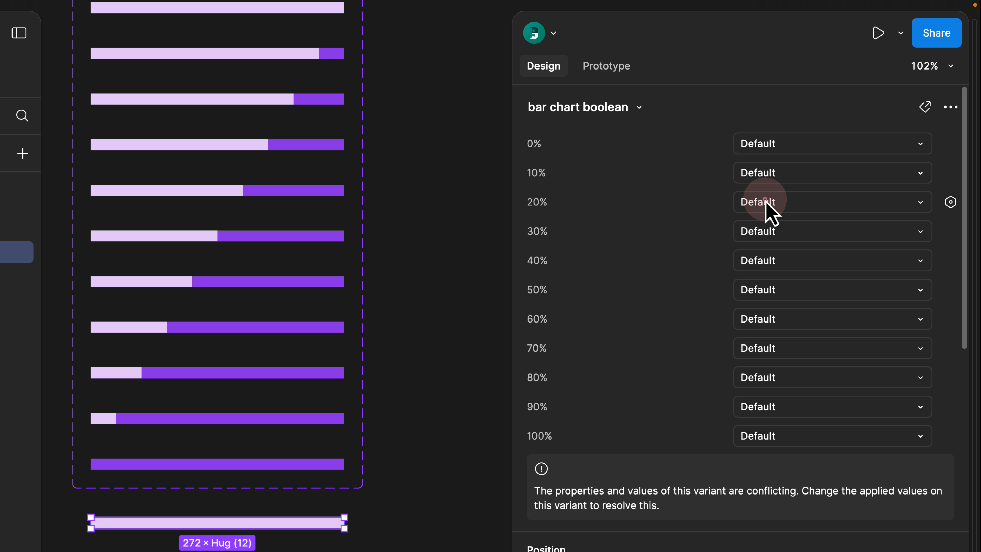
click(765, 201)
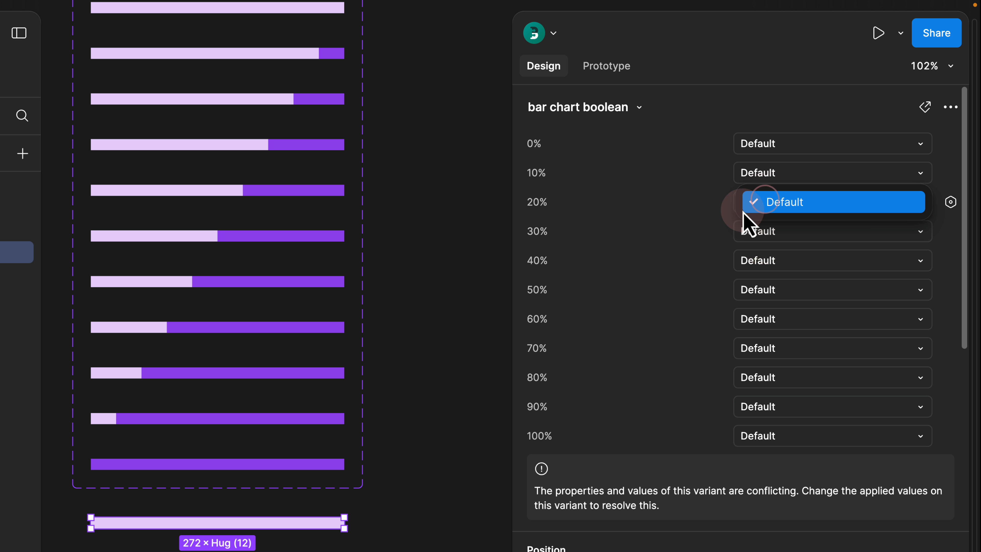
click(691, 215)
click(553, 231)
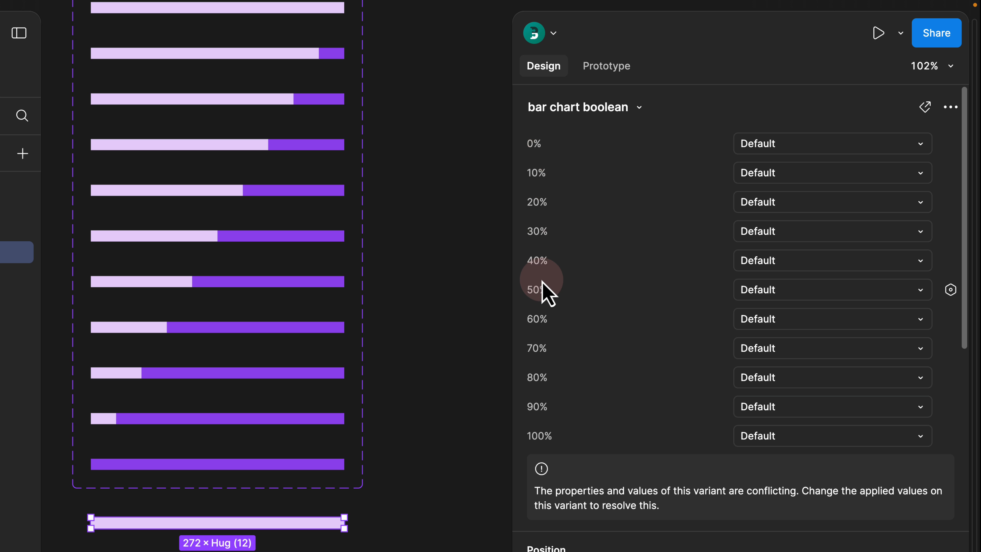
Step: Set the 0% property of the first variant in the bar chart boolean set to "True"
click(286, 37)
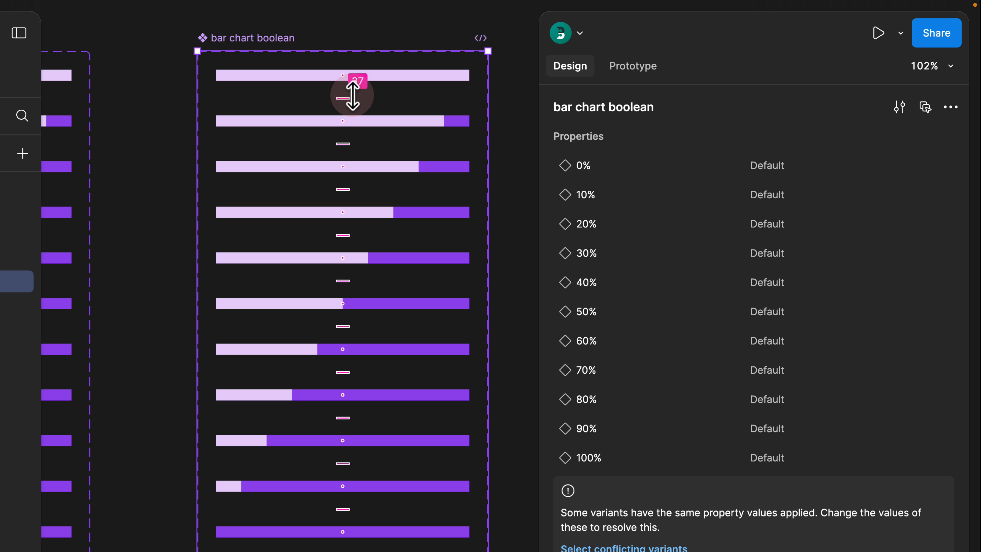
click(387, 77)
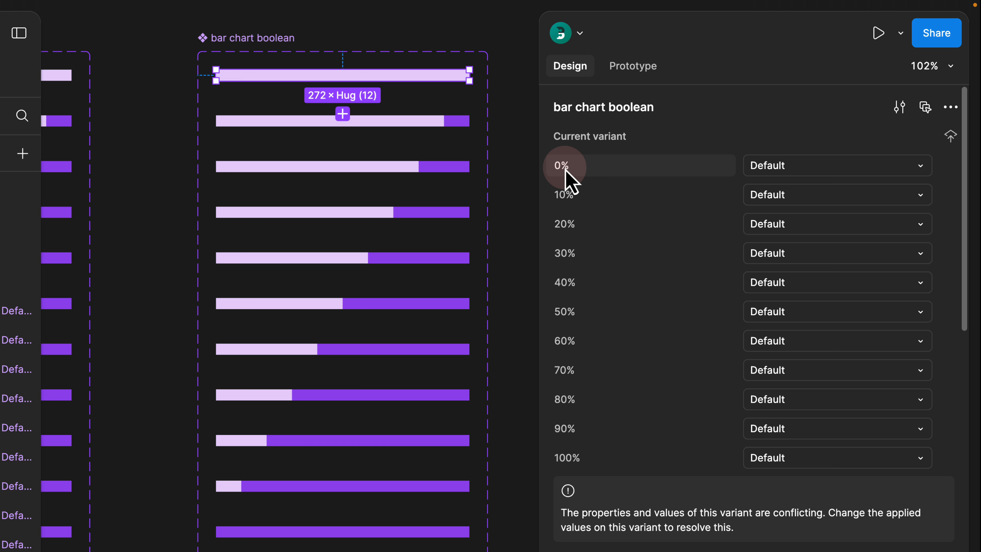
click(776, 166)
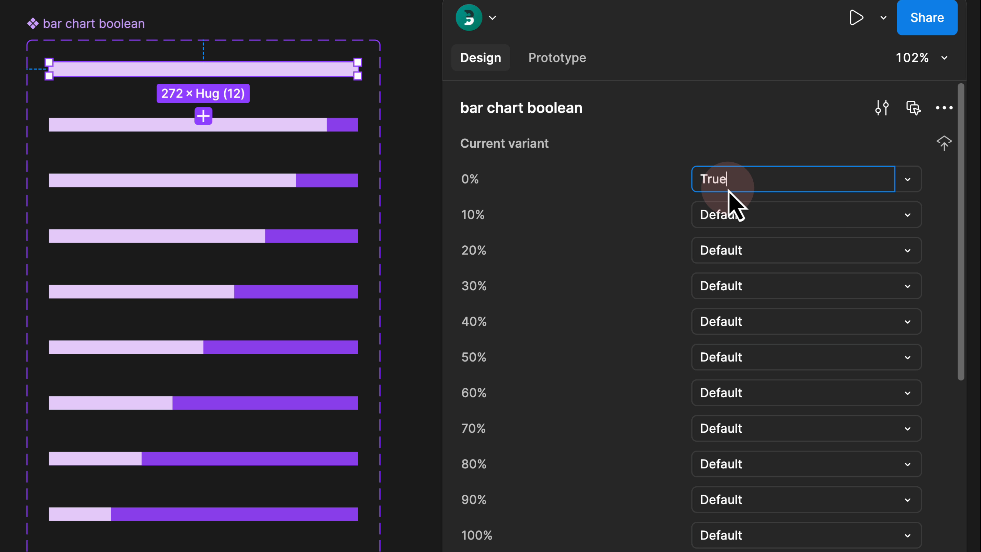
click(416, 141)
click(458, 460)
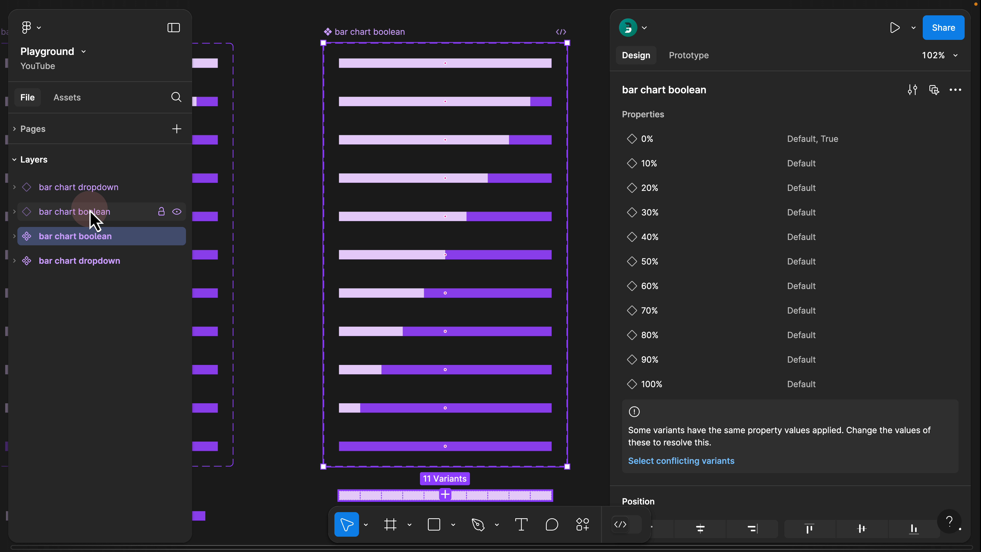
Step: Inspect the value options for the 0% property on the bar chart boolean instance
click(71, 213)
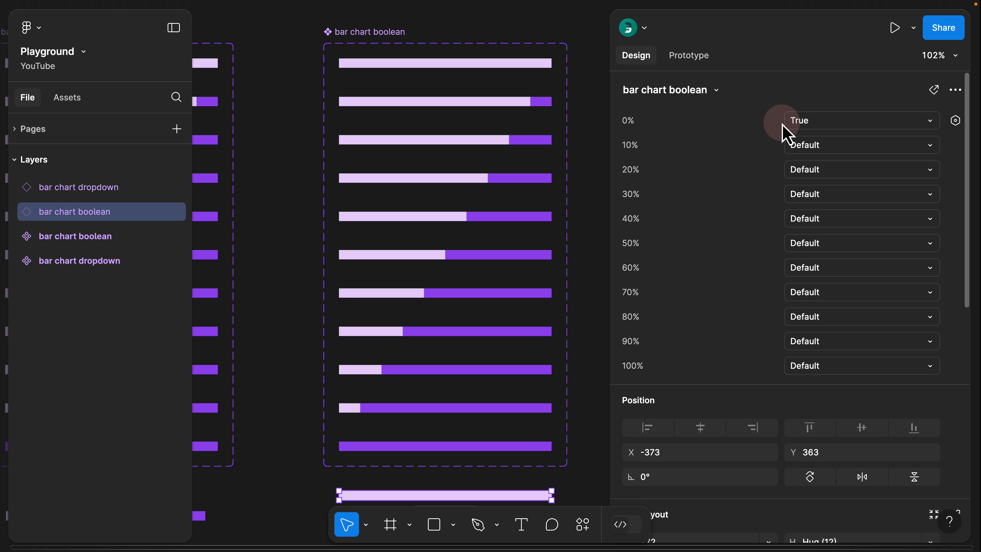
click(806, 122)
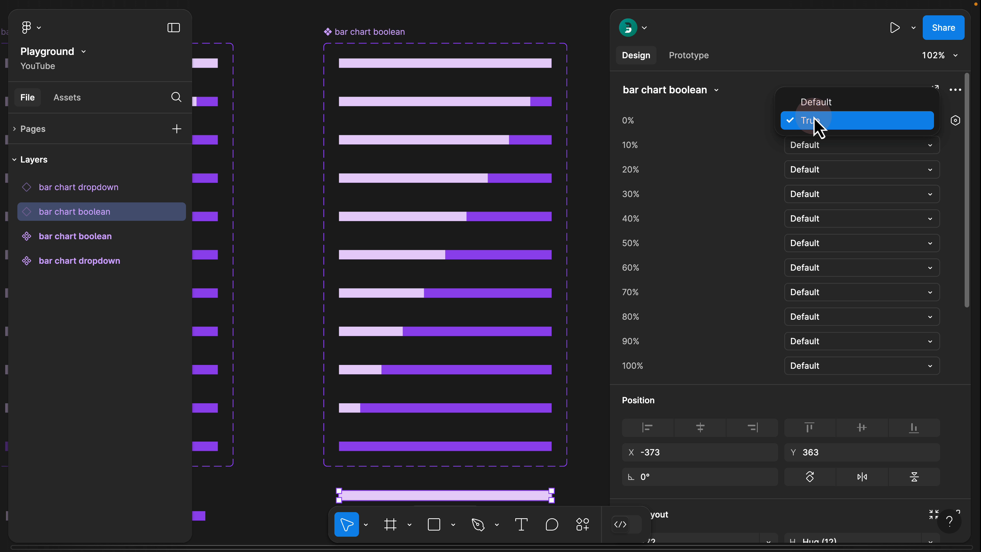
click(712, 119)
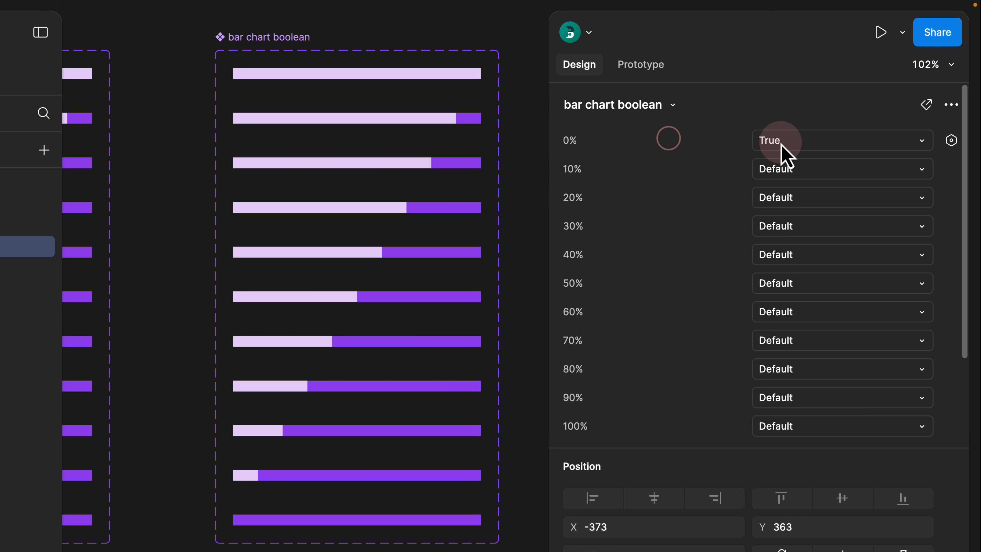
Step: Set the first variant's 10% through 100% properties to "False"
click(269, 38)
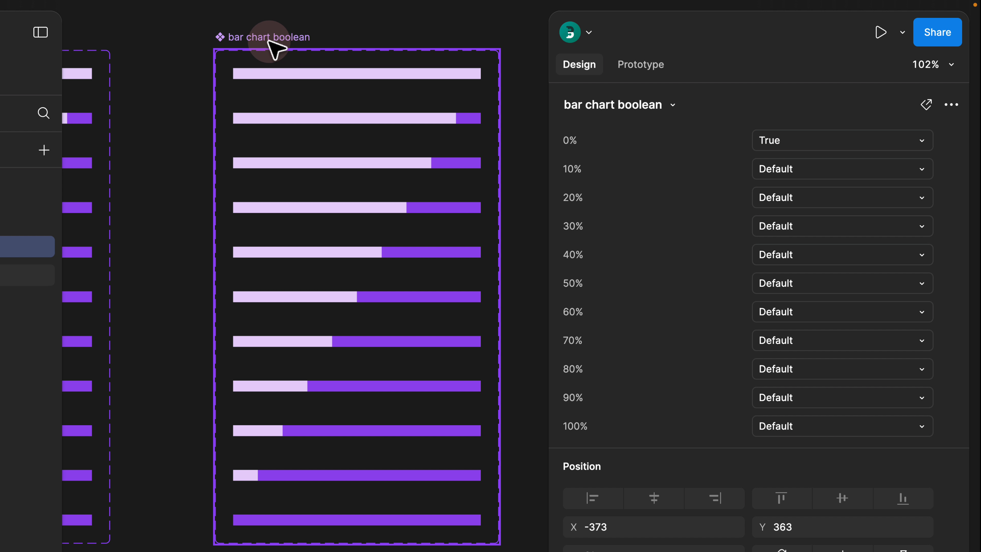
click(287, 73)
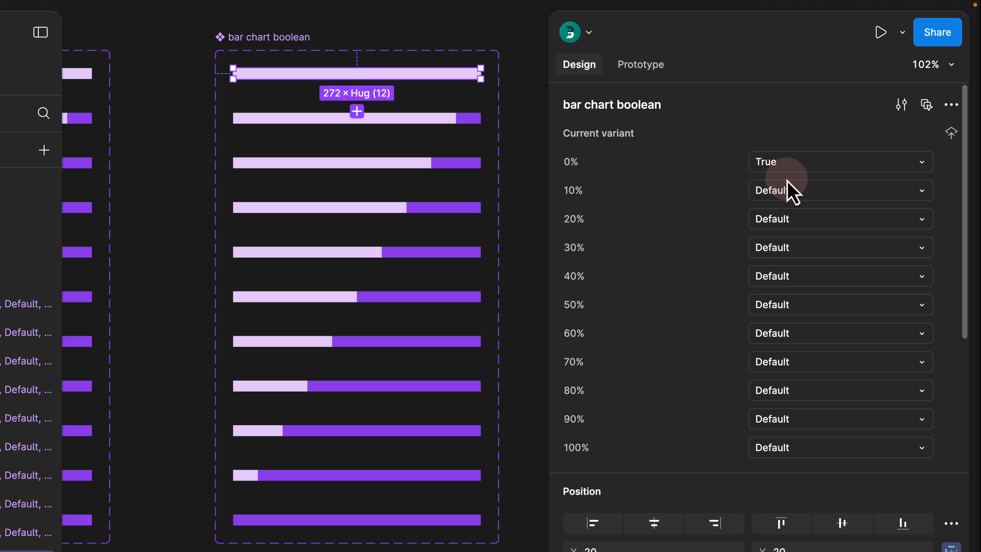
click(786, 191)
text(False)
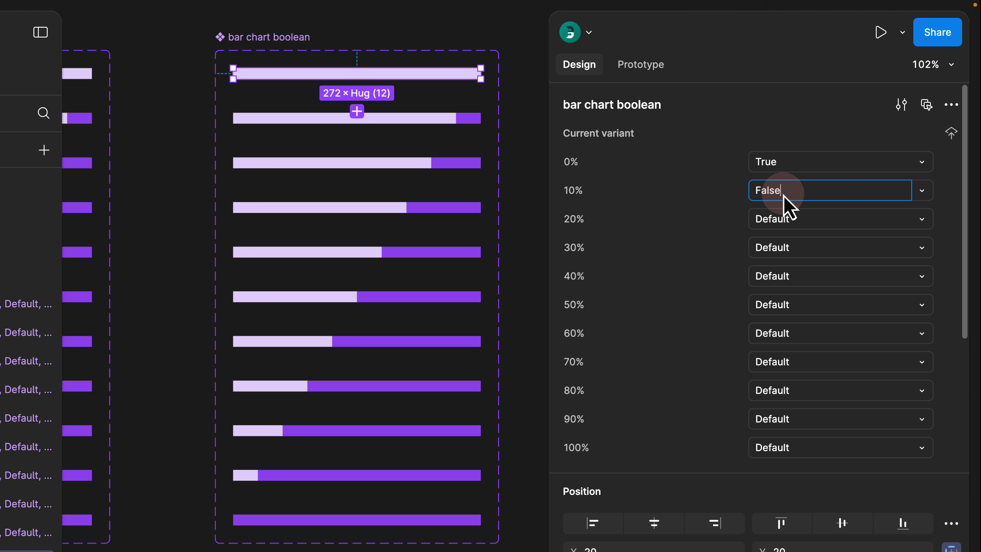
key(super+a)
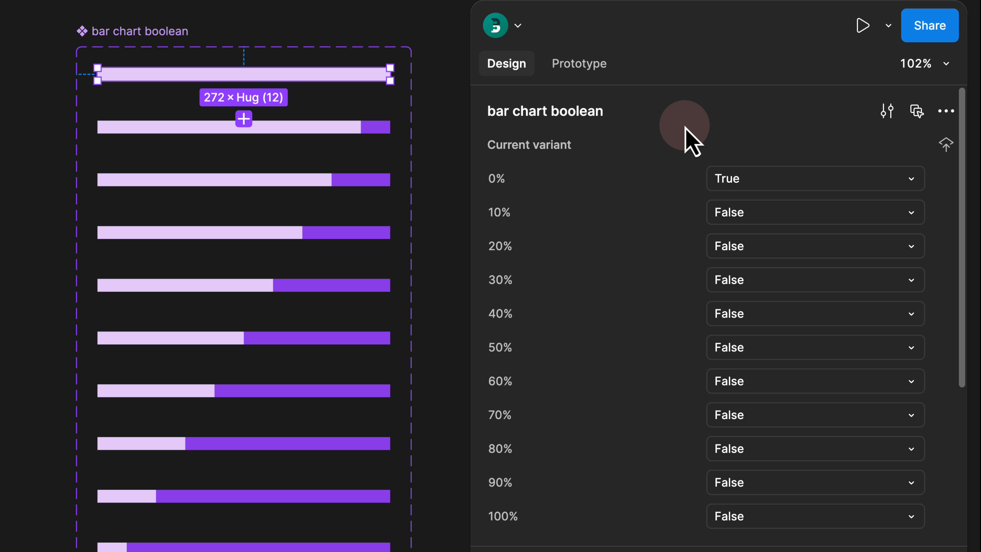
Step: Set the second variant's 10% property to "True" and all its other percentage properties to "False"
click(373, 129)
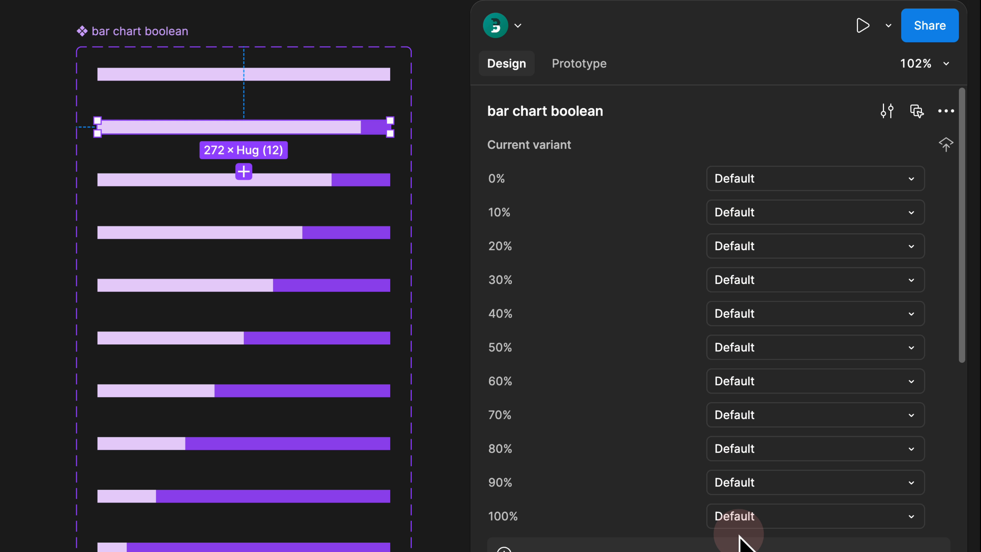
click(732, 212)
text(true)
key(Return)
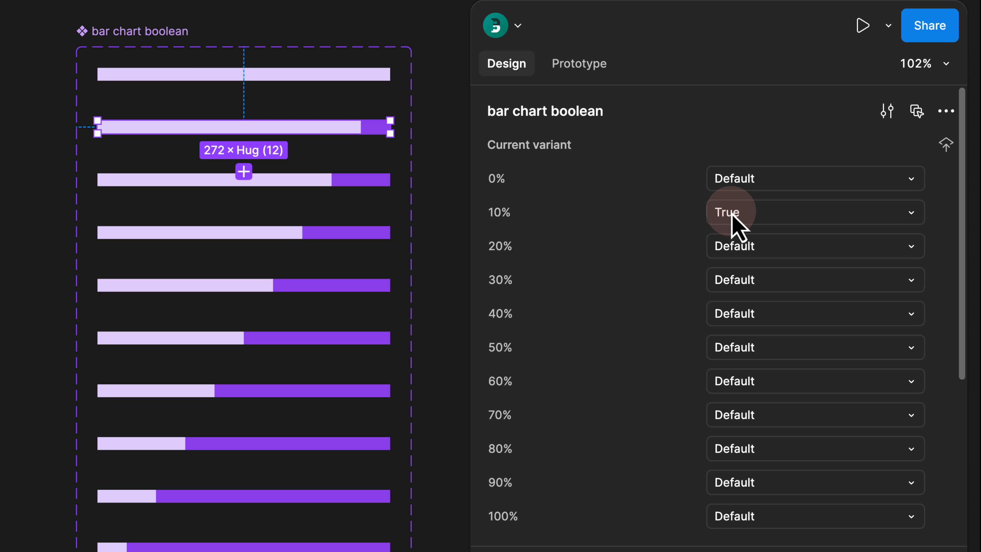
click(735, 178)
text(false)
key(Return)
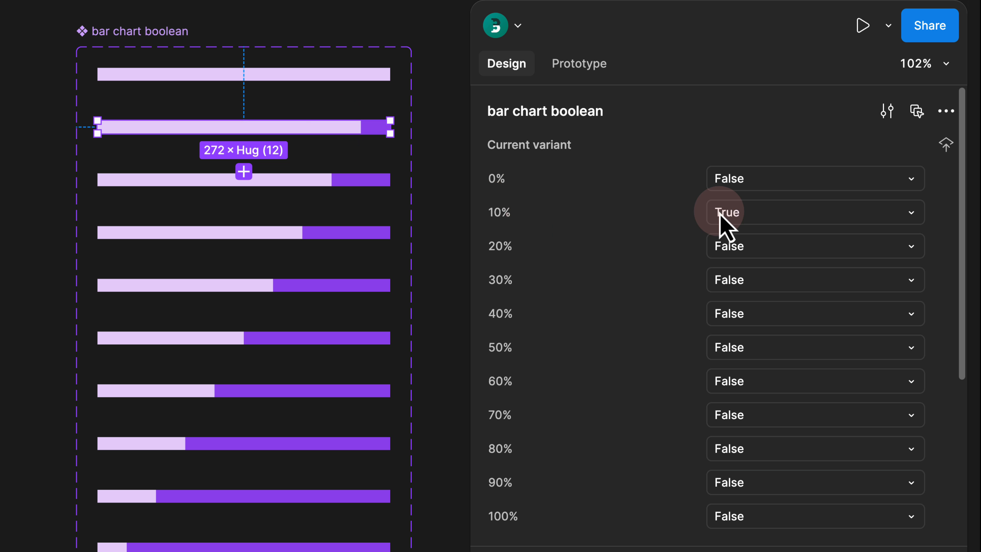
Step: Select all 11 variants inside the bar chart boolean set, set their 0% property to "False" and copy that value
click(311, 75)
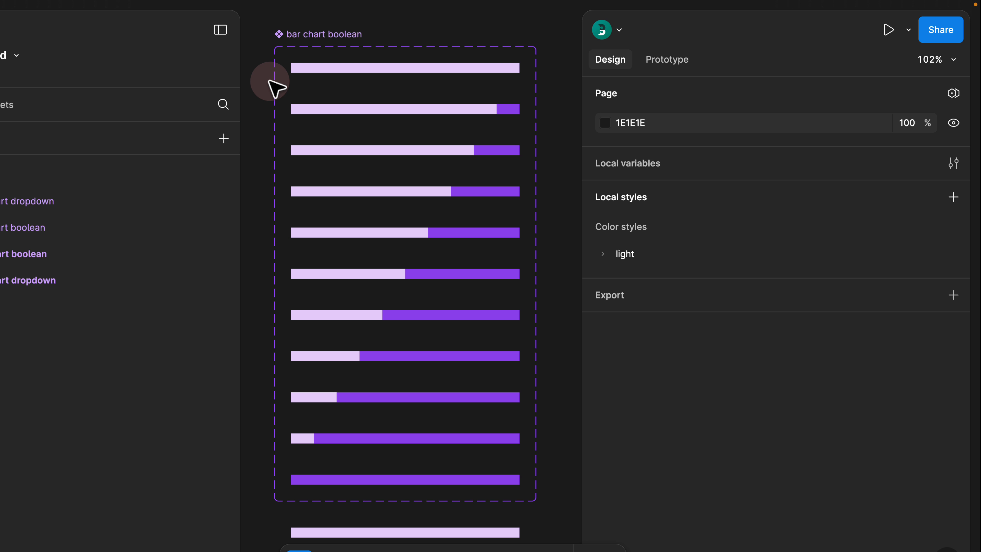
drag(256, 17, 565, 514)
click(296, 25)
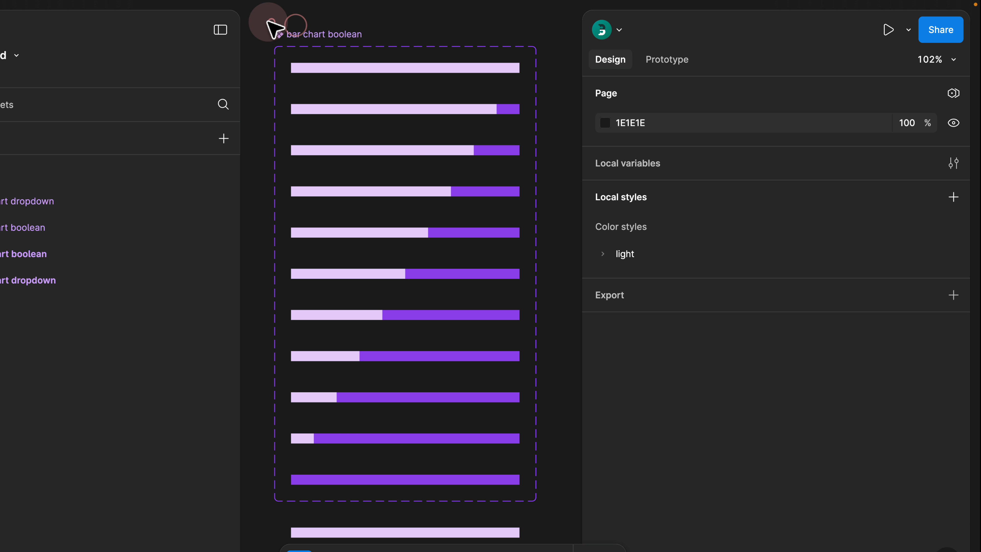
drag(269, 23, 554, 516)
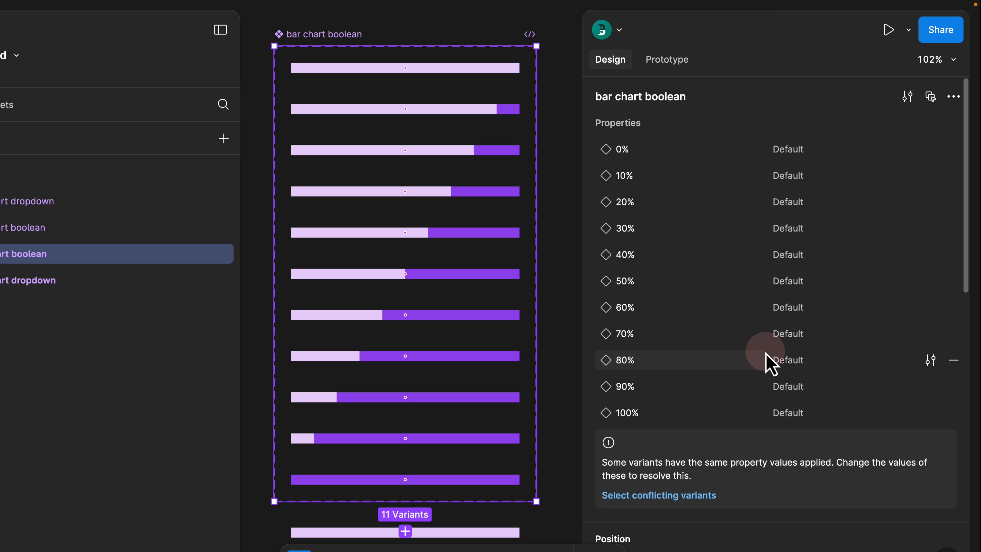
drag(262, 20, 445, 508)
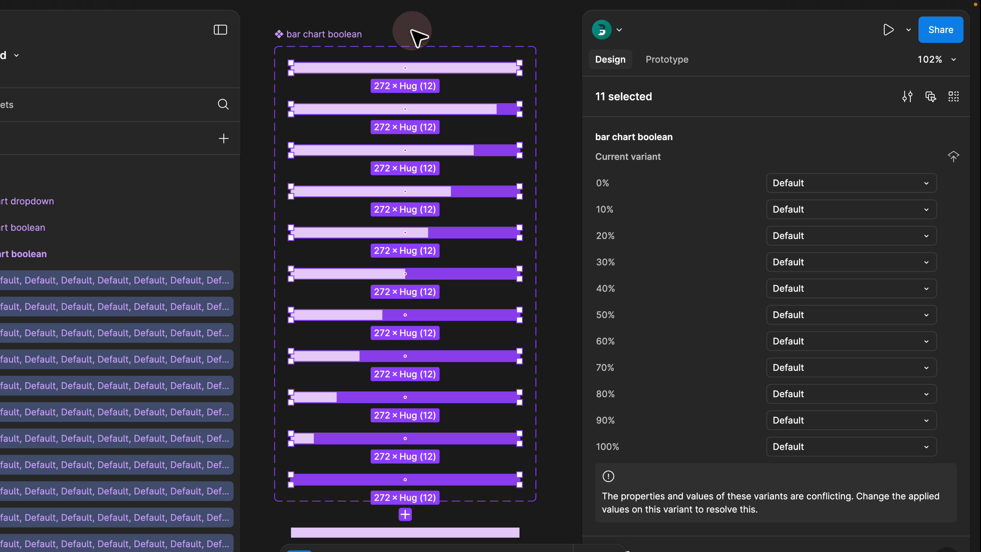
click(792, 185)
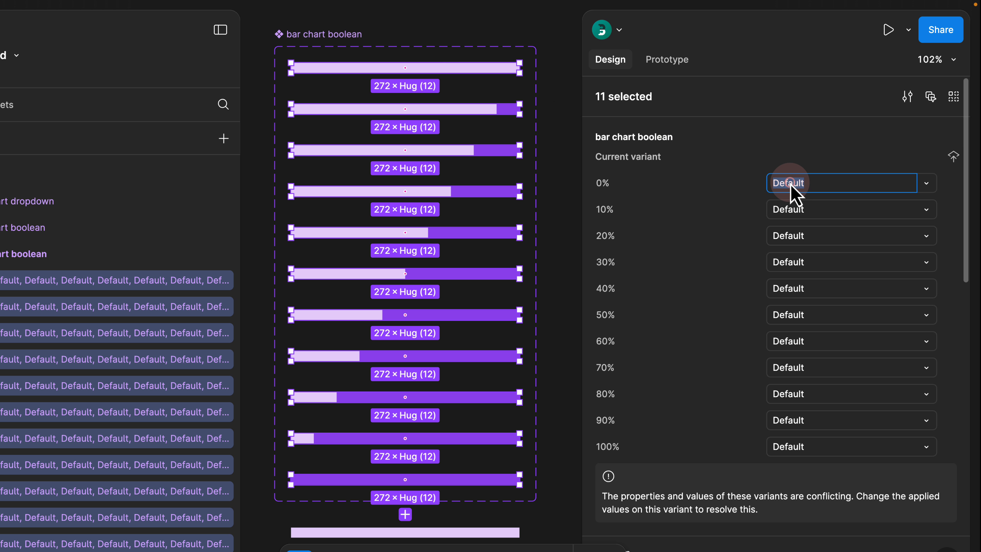
text(False)
key(super+c)
Step: Set the 10%, 20%, 30%, 40% and 50% properties of all selected variants to "False" using the copied value
click(792, 163)
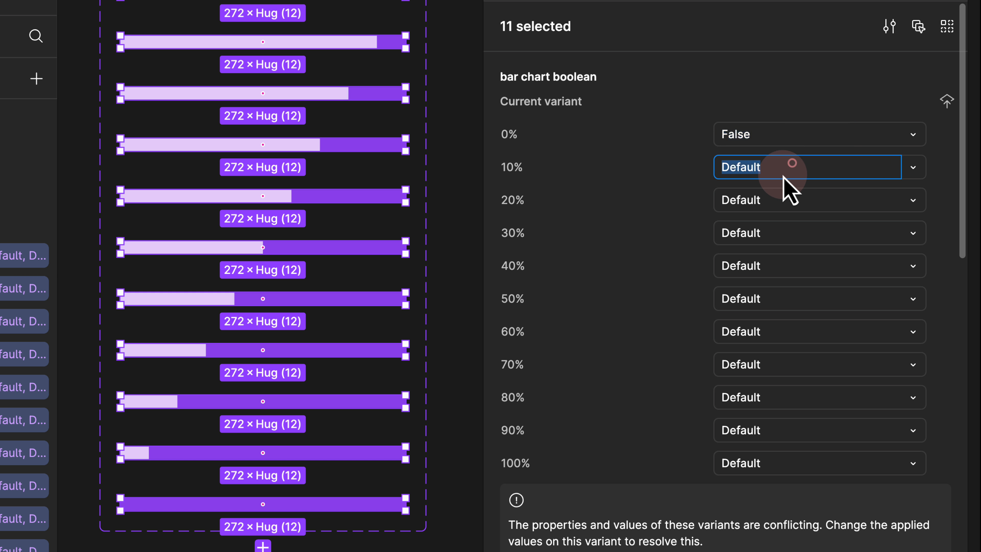
key(super+v)
click(769, 197)
key(super+v)
click(755, 228)
key(super+v)
click(751, 258)
key(super+v)
click(750, 297)
key(super+v)
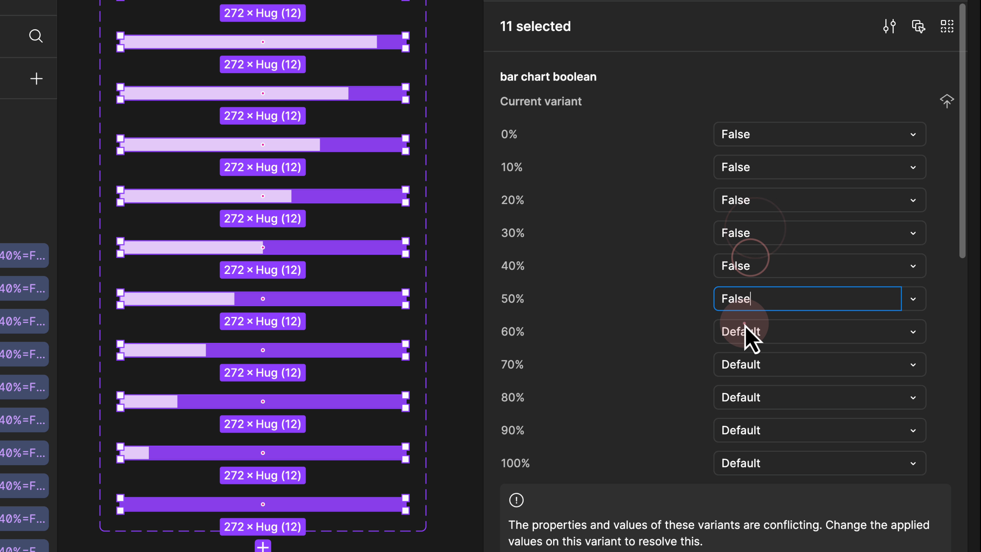
Step: Set the 60%, 70%, 80%, 90% and 100% properties of all selected variants to "False" using the copied value
click(749, 332)
key(super+v)
click(745, 365)
key(super+v)
click(743, 396)
click(750, 433)
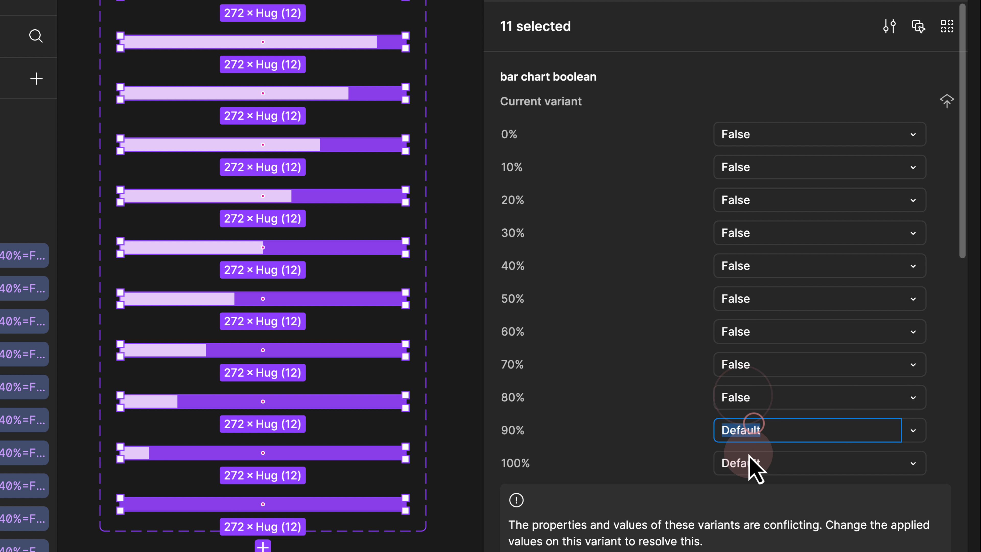
key(super+v)
click(751, 466)
key(super+v)
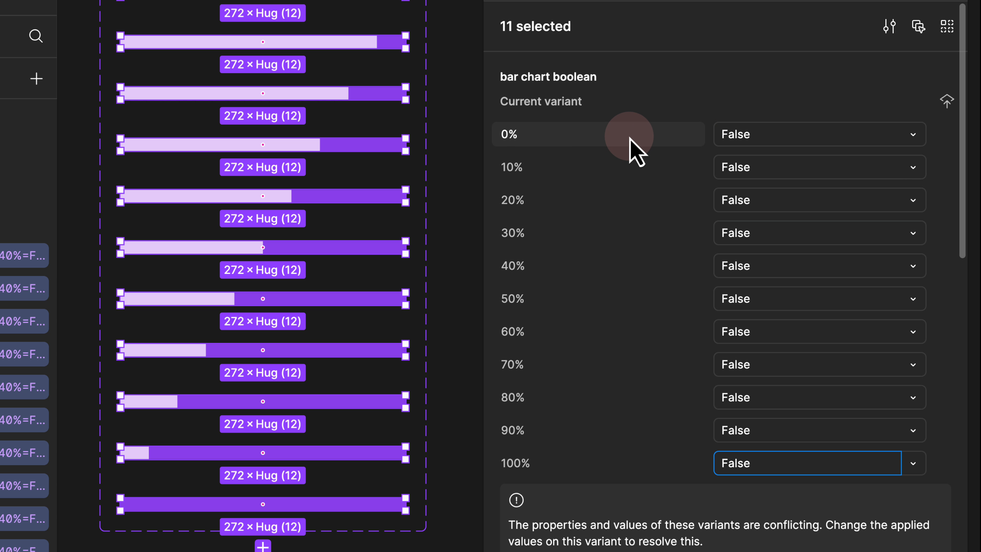
Step: Deselect the variants, collapse the bar chart boolean set in the layer list and narrow the layers area
click(89, 129)
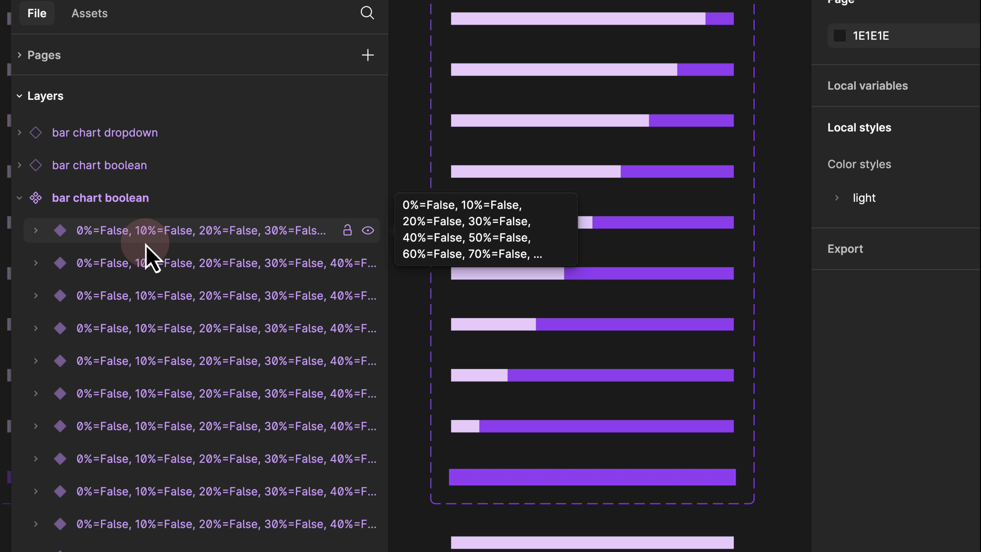
click(19, 199)
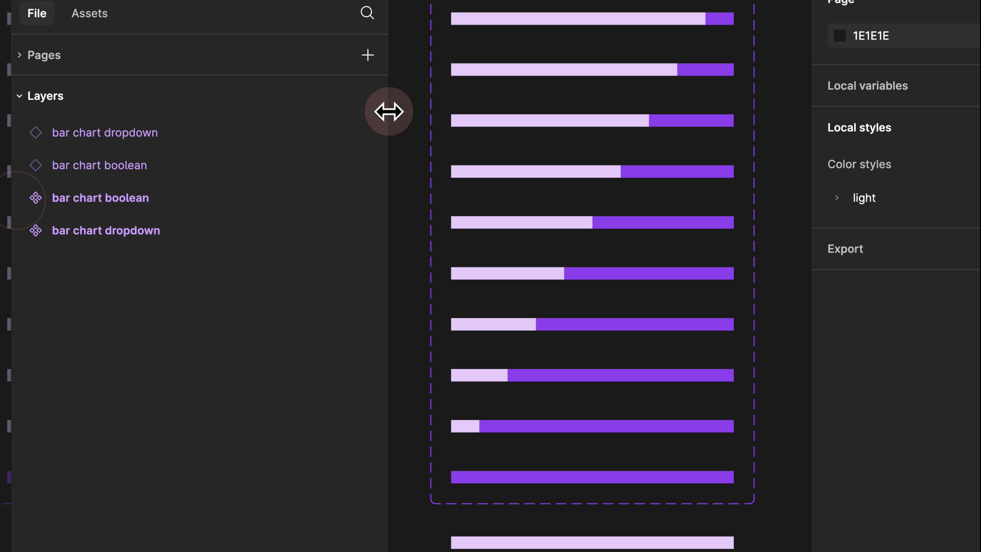
drag(389, 112, 193, 116)
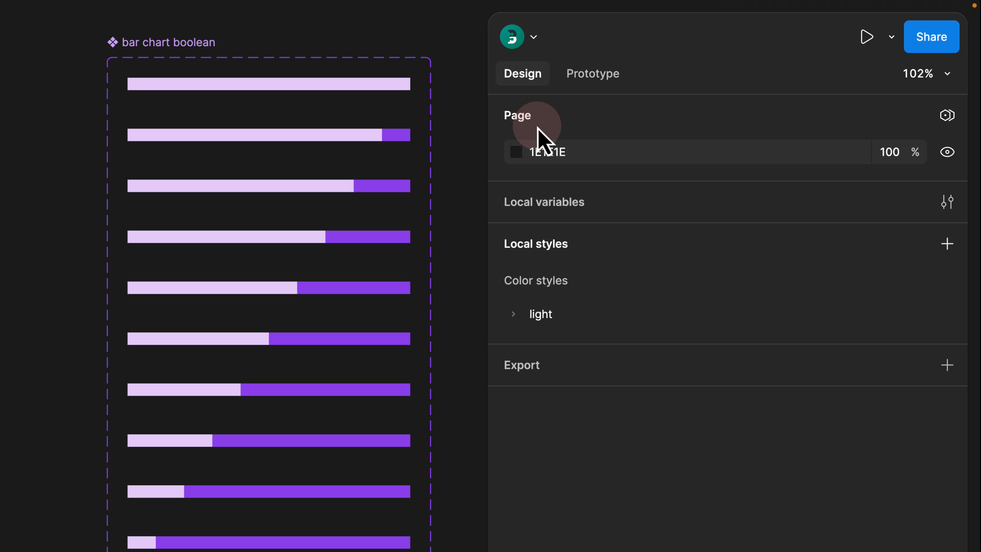
Step: Set the first variant's 0% property and the second variant's 10% property to "True" in the bar chart boolean set
drag(449, 48, 380, 551)
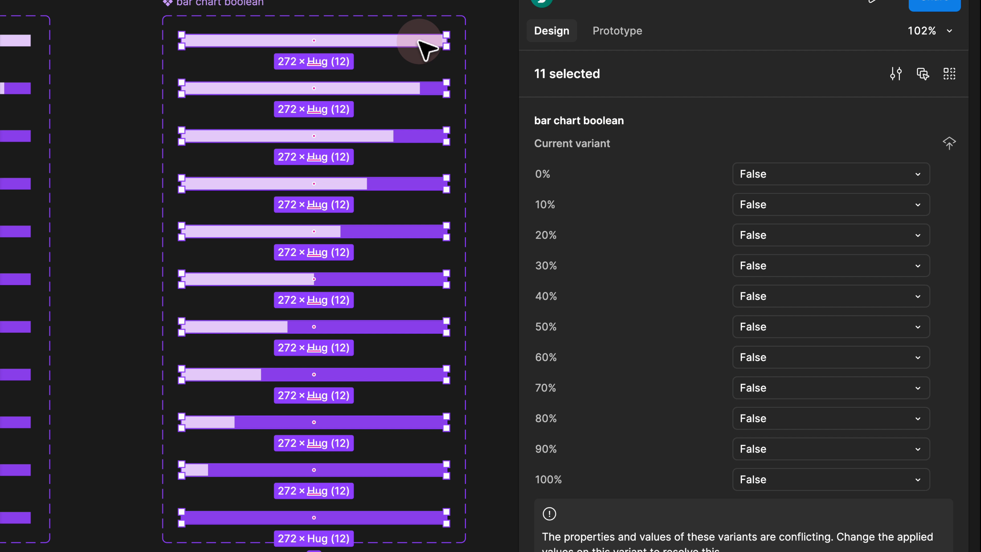
click(425, 49)
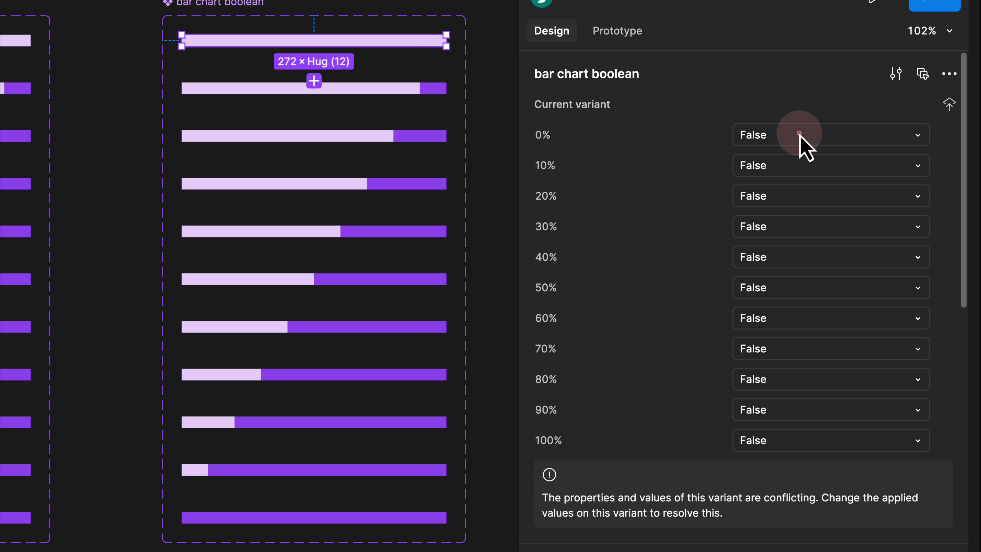
drag(799, 134, 568, 130)
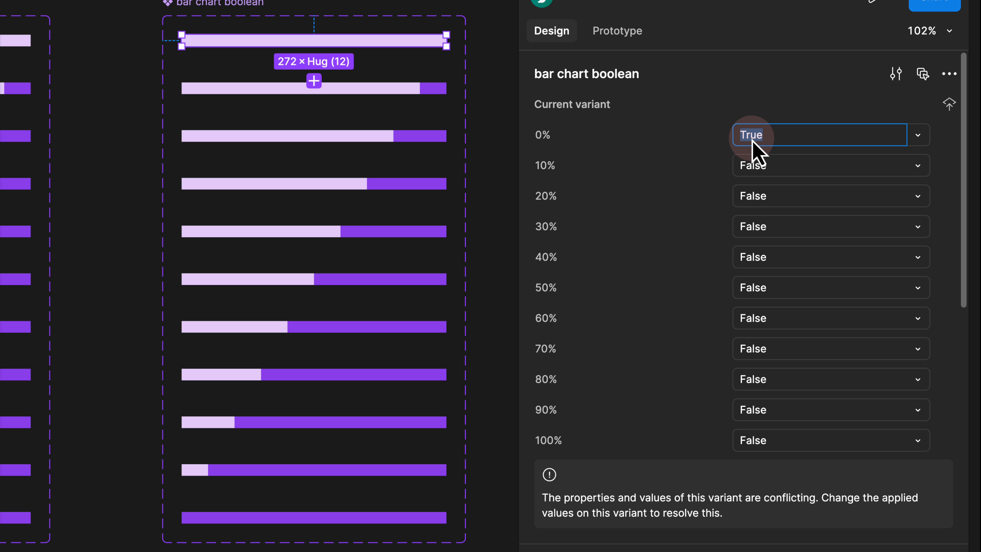
click(415, 85)
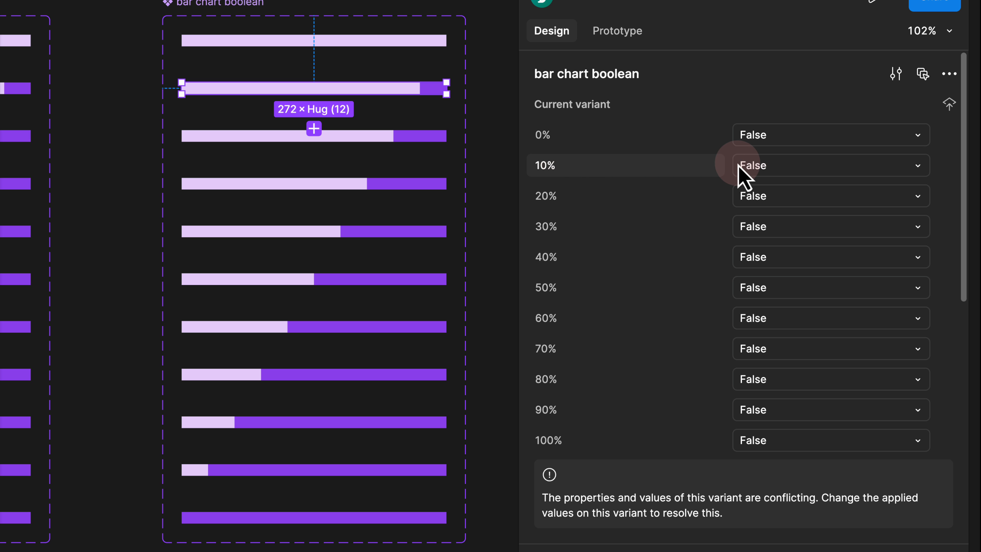
click(752, 166)
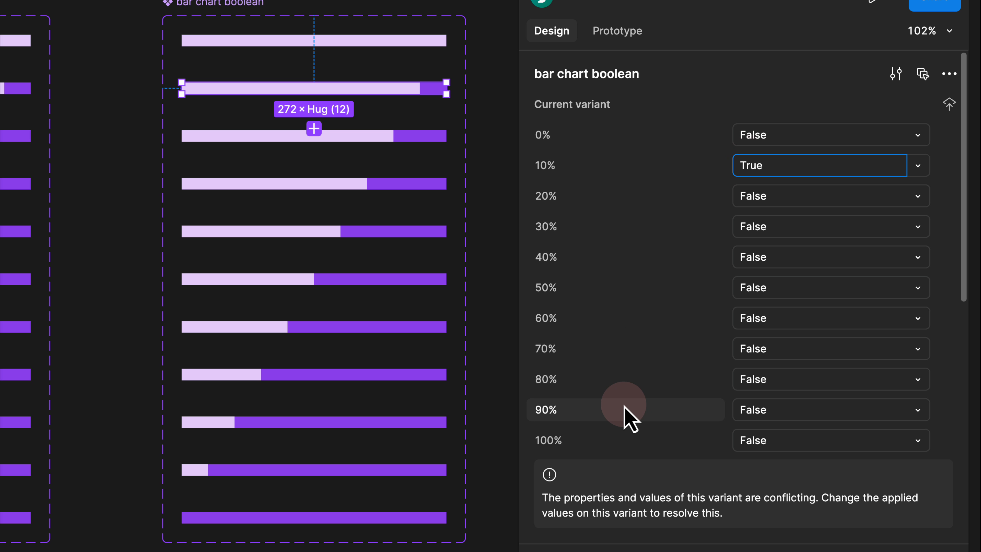
Step: Set the third variant's 20% property and the fourth variant's 30% property to "True", and select the fifth variant
click(392, 136)
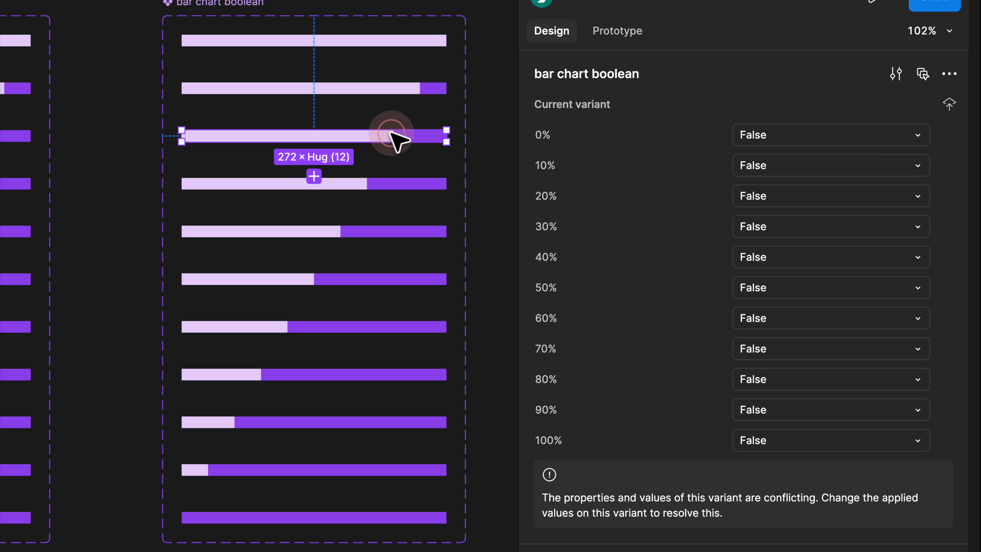
click(769, 196)
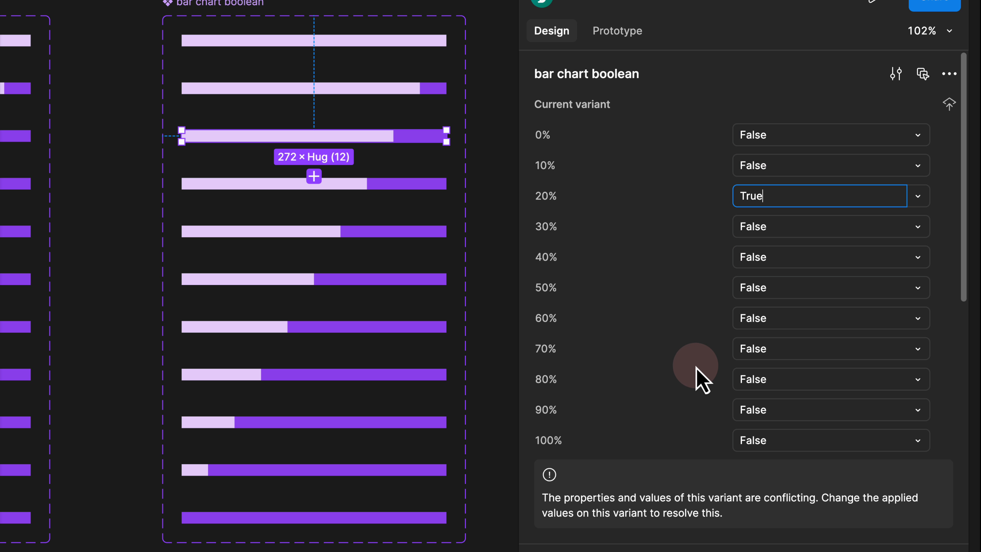
click(405, 183)
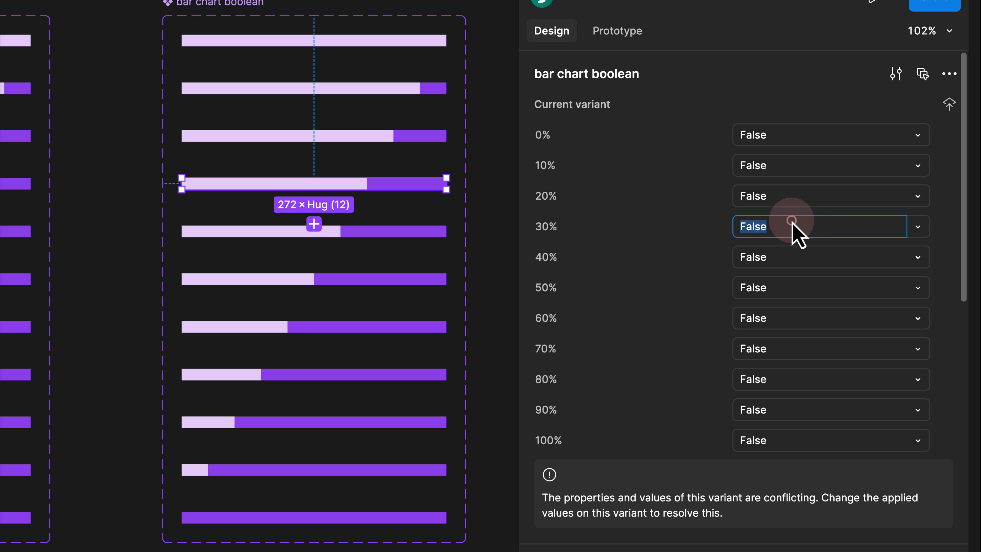
text(True)
click(430, 229)
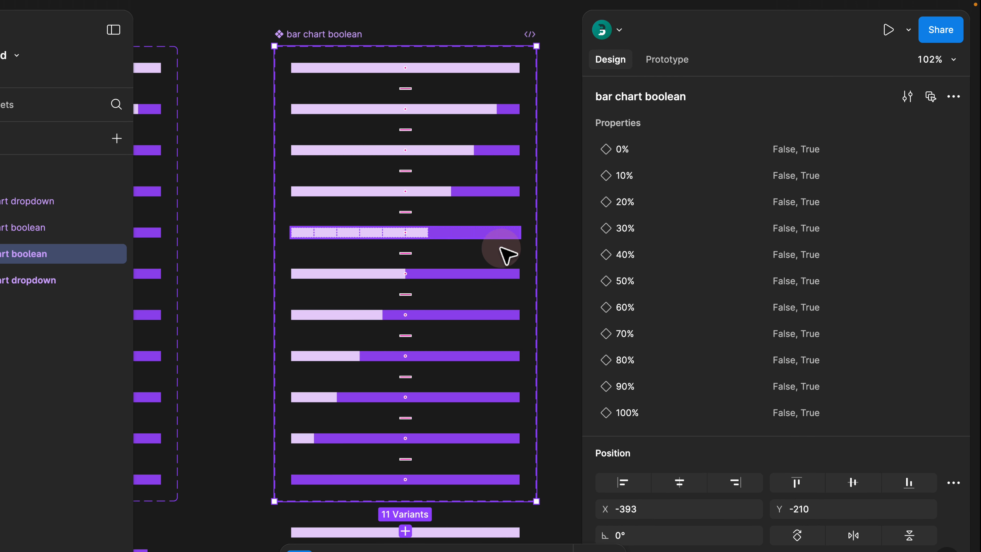
Step: Examine the properties of the bar chart boolean instance and of the bar chart dropdown instance below the sets
scroll(535, 264, down, 5)
click(535, 263)
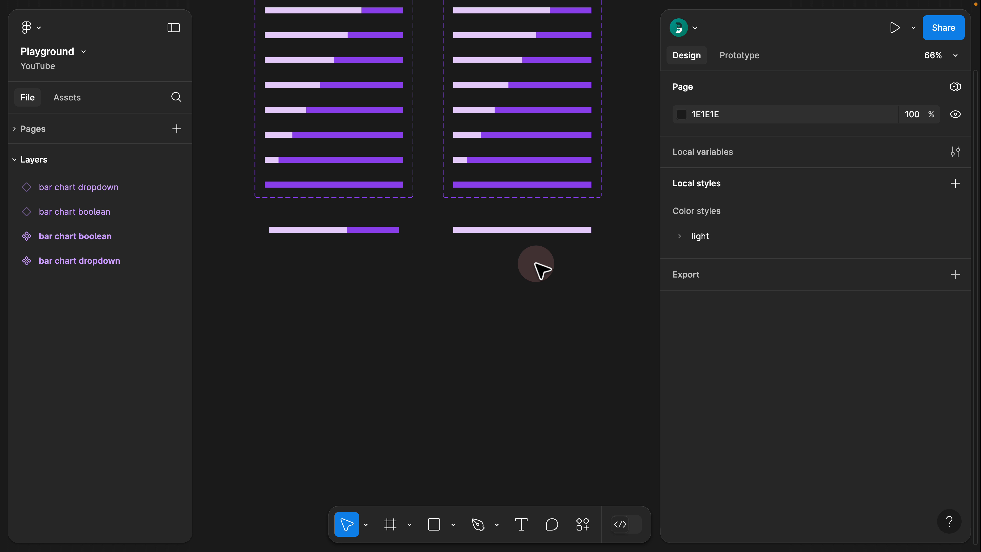
click(516, 229)
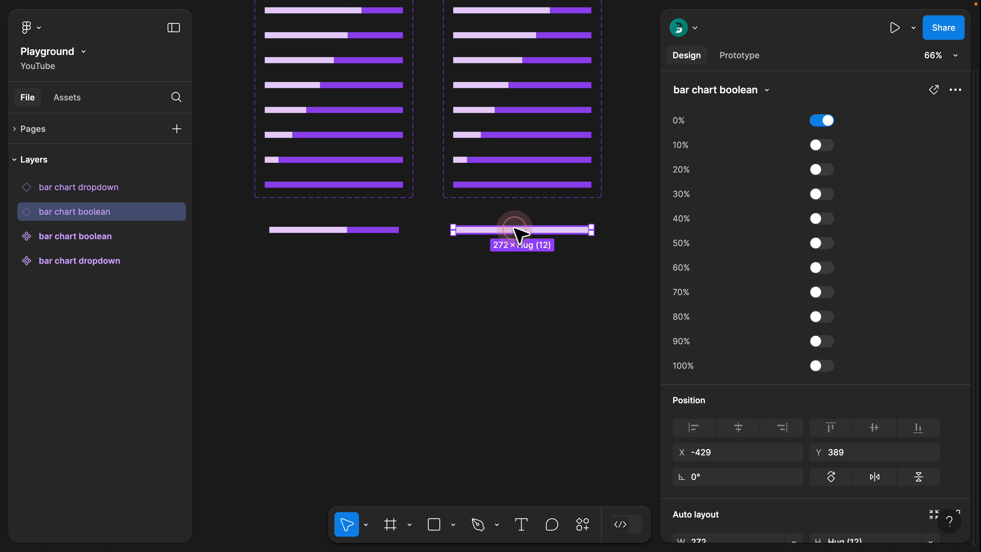
click(391, 229)
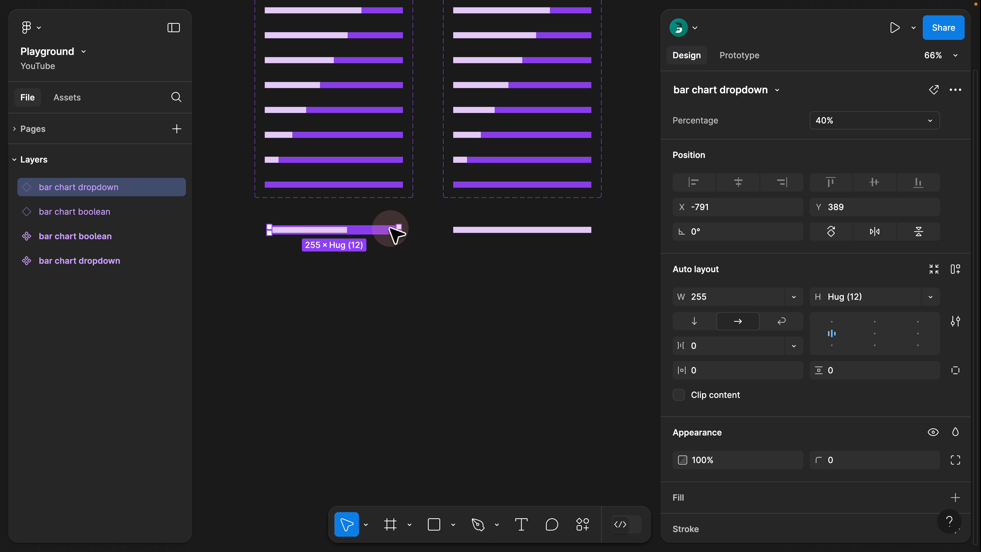
Step: Set the bar chart dropdown instance's Percentage to 80%
scroll(394, 232, up, 5)
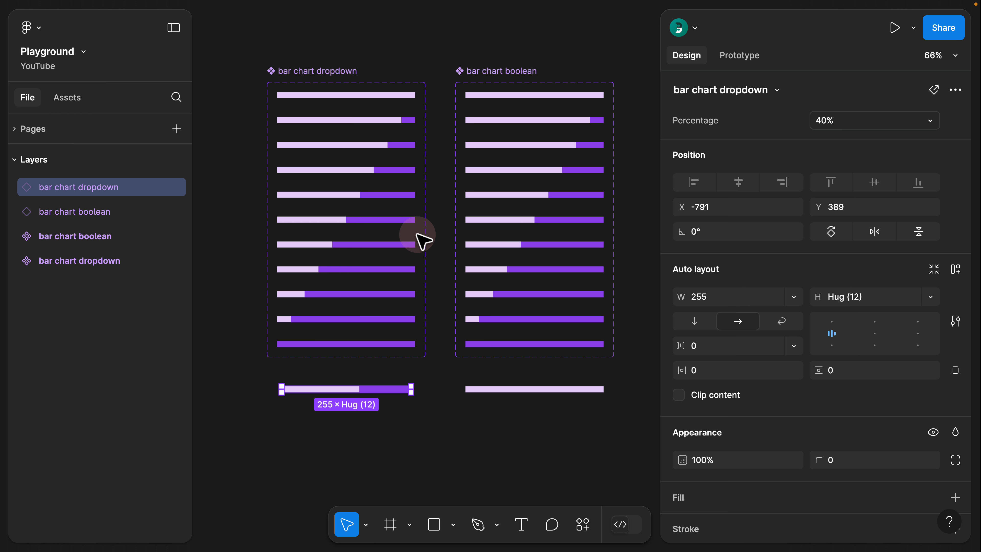
scroll(418, 237, down, 5)
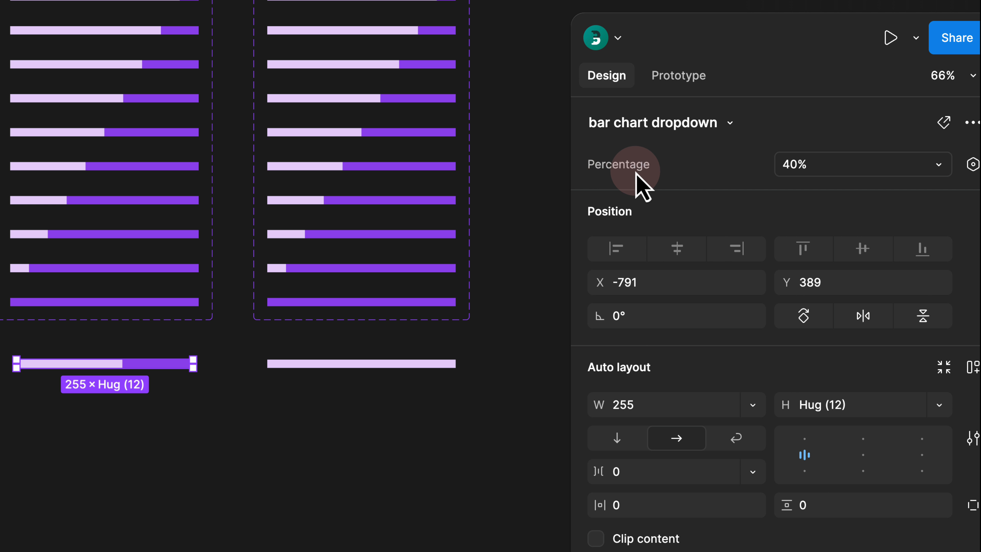
click(803, 168)
click(781, 266)
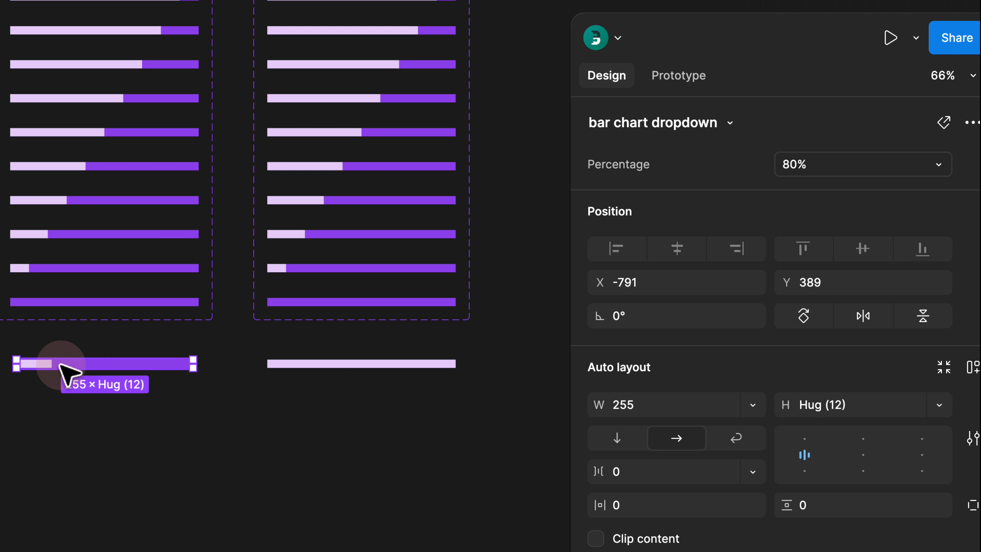
Step: Test the bar chart boolean instance by enabling 60%, 80%, 20%, 100%, 50%, 30% and 20% in turn
click(296, 362)
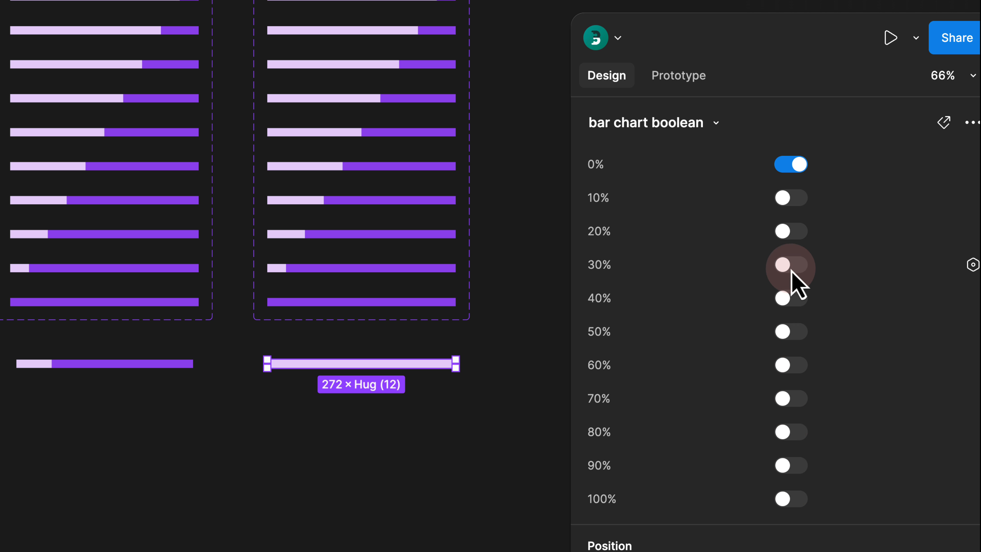
click(787, 367)
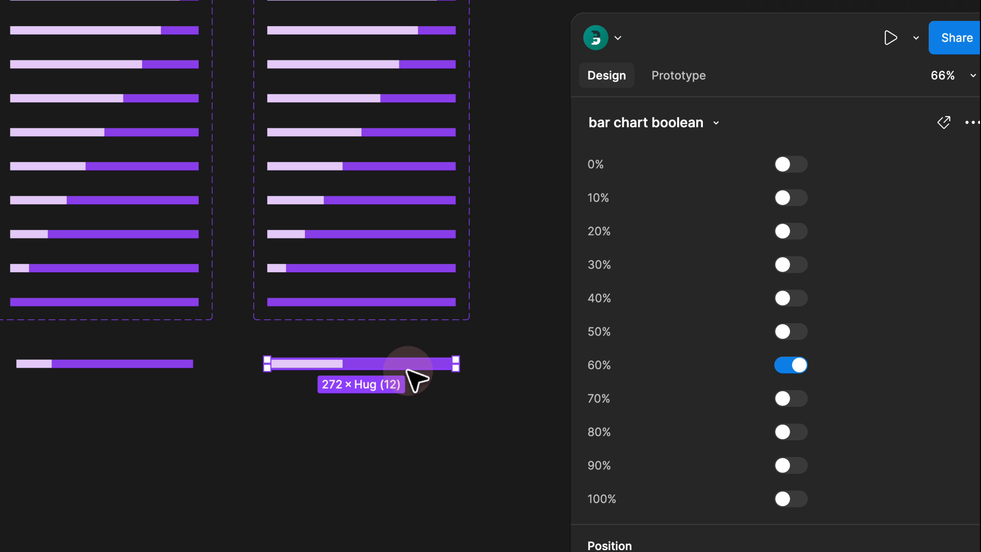
click(796, 432)
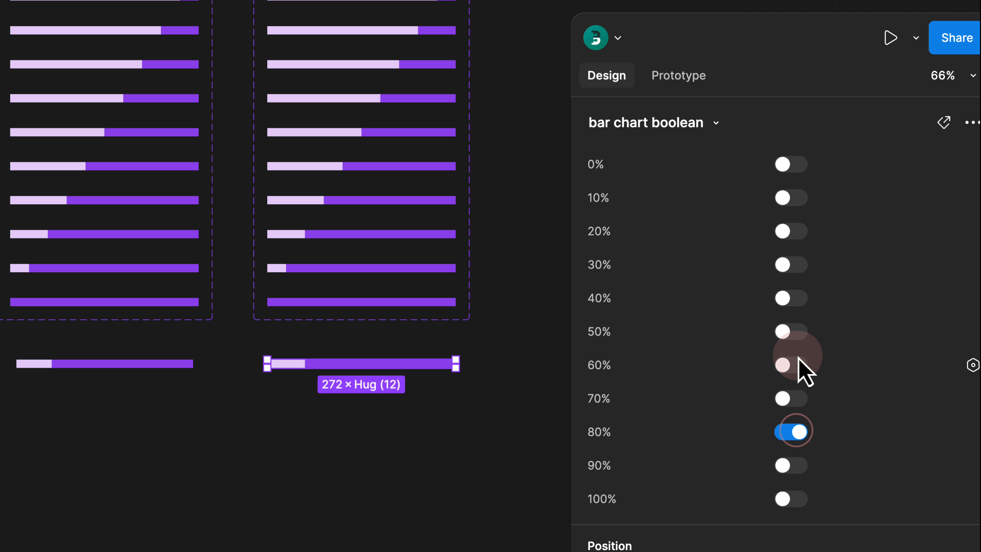
click(788, 233)
click(791, 499)
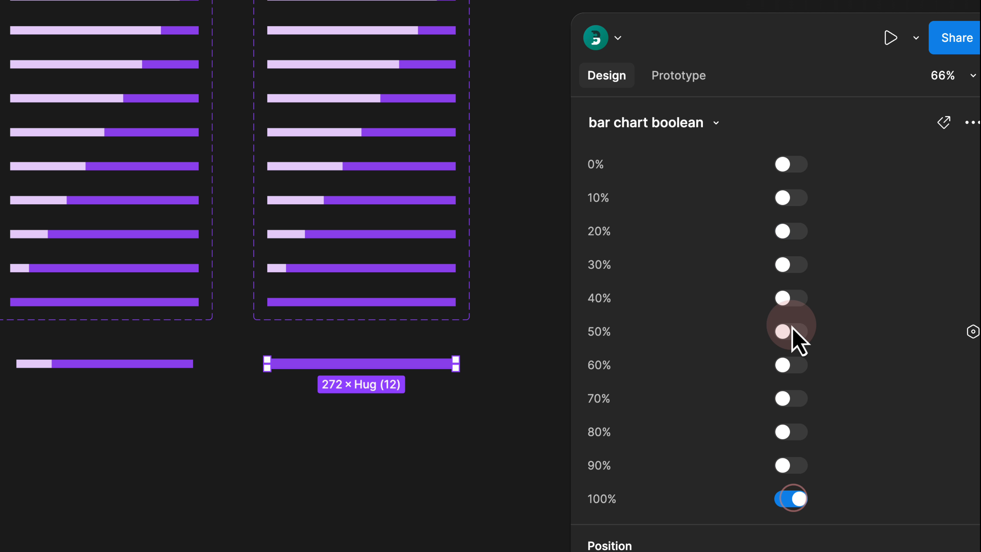
click(790, 332)
click(790, 266)
click(789, 231)
Step: Set the bar chart dropdown instance's Percentage to 30%
click(166, 363)
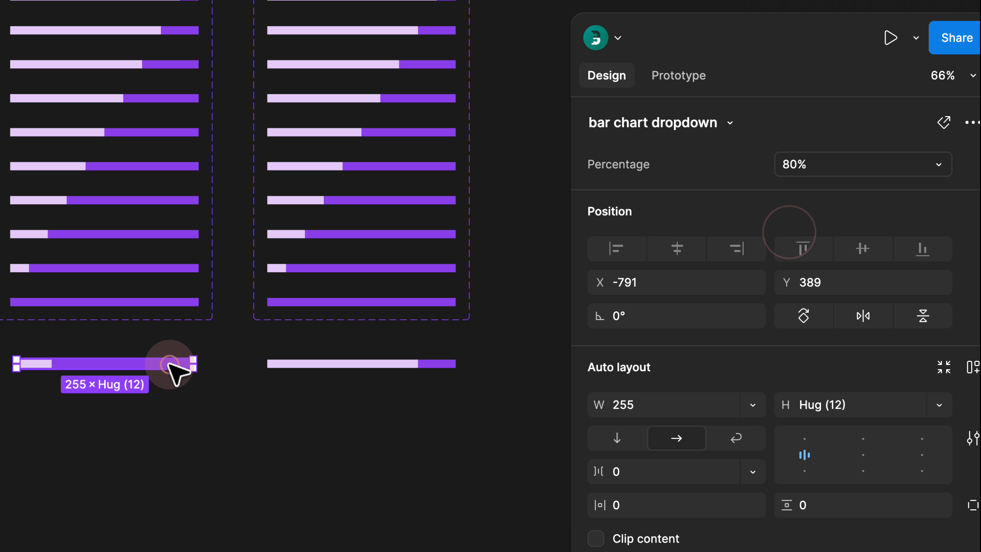
click(784, 164)
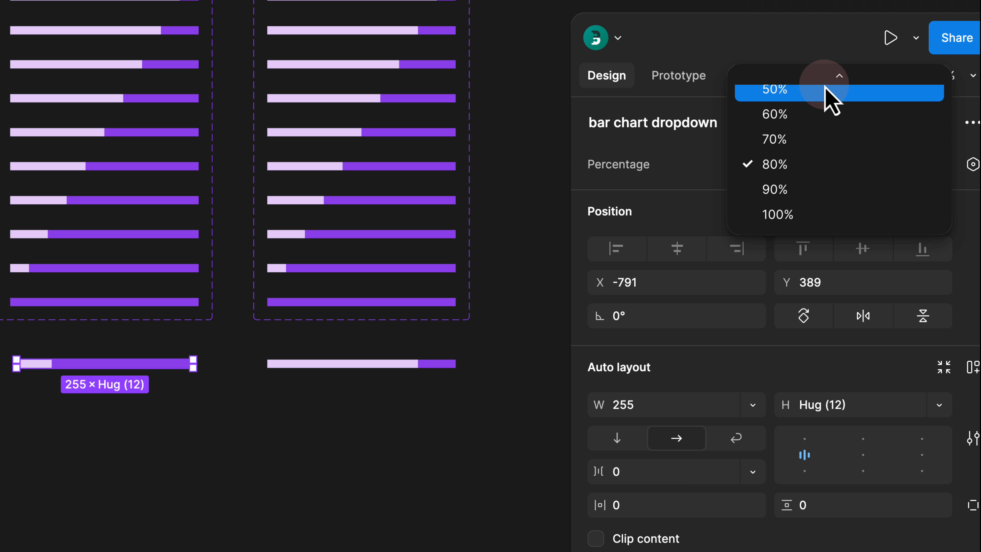
mouse_move(840, 79)
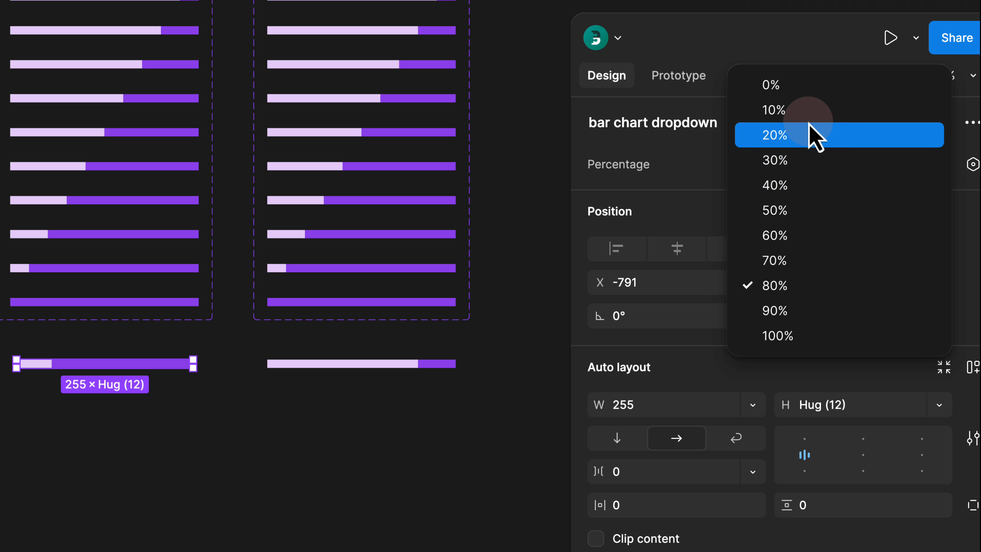
click(802, 164)
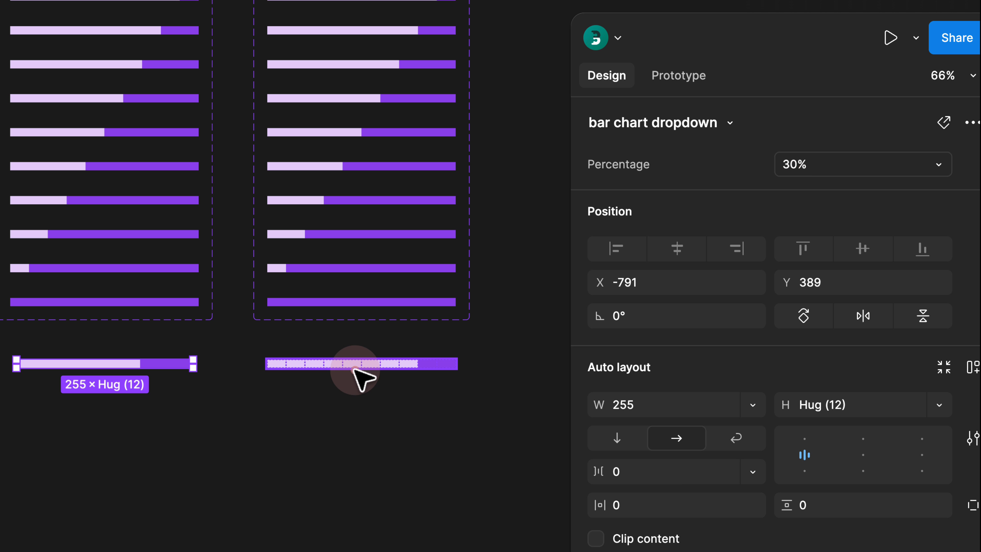
Step: Enable 60%, 70% and finally 50% on the bar chart boolean instance
click(356, 370)
click(780, 365)
click(788, 399)
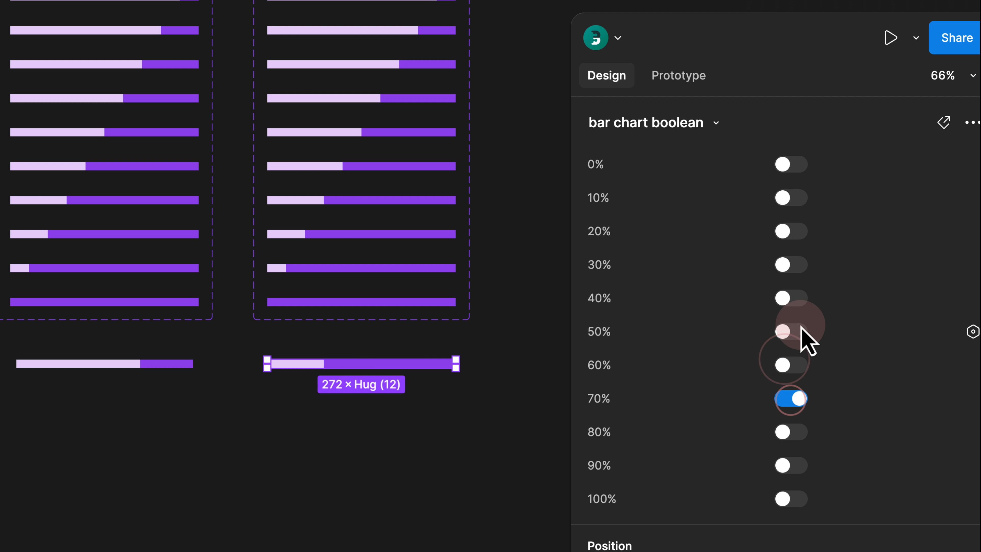
click(795, 332)
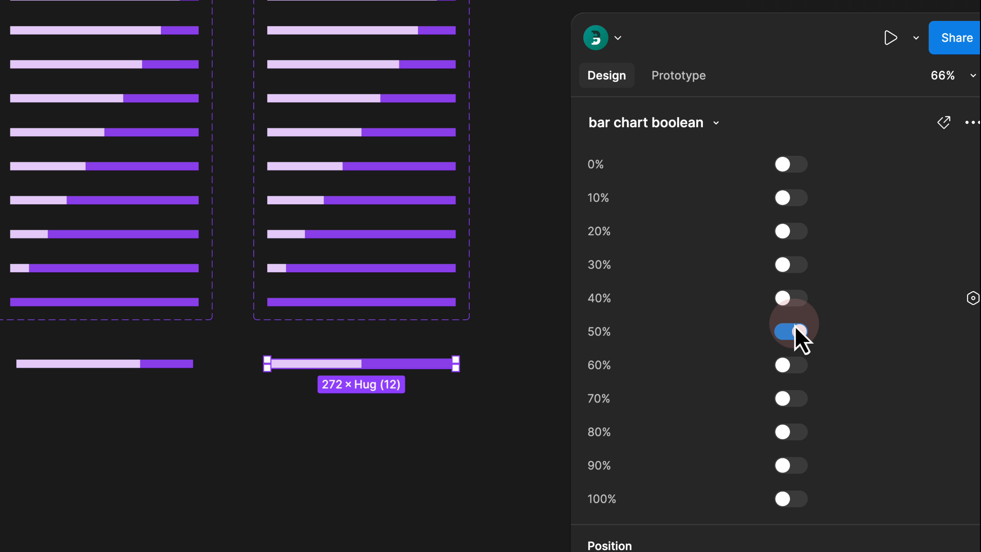
Step: Set the bar chart dropdown instance's Percentage to 70% and deselect it
click(185, 367)
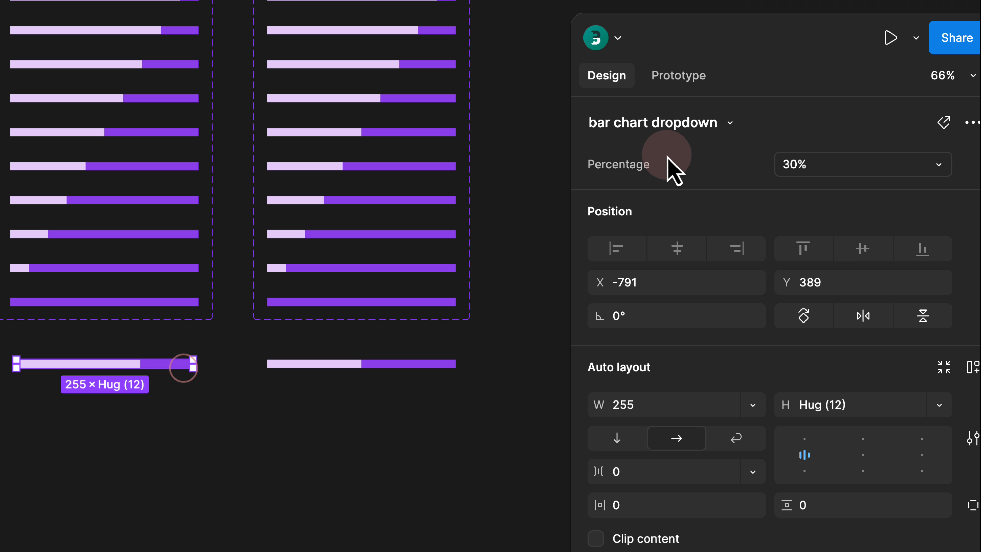
click(810, 165)
click(802, 267)
key(Escape)
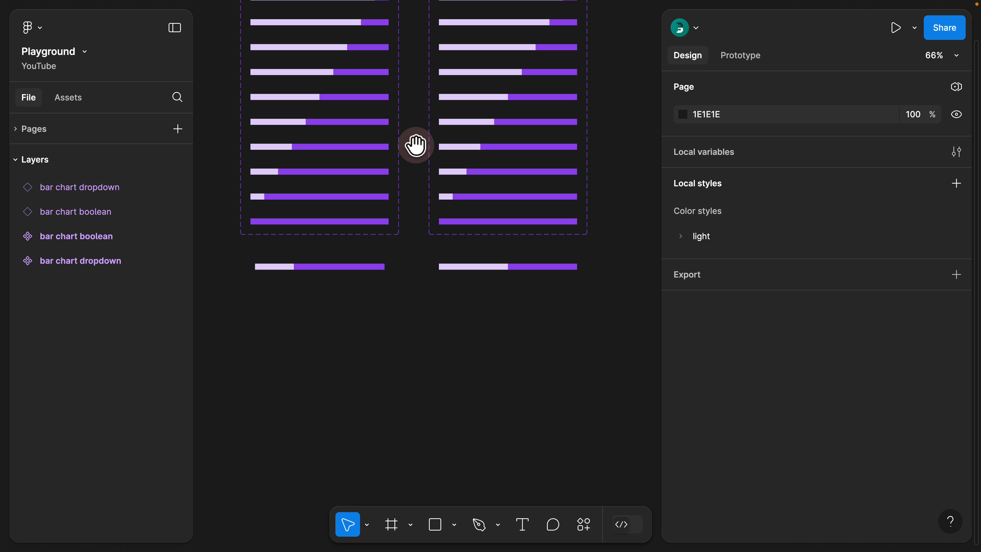
Step: Add a white FFFFFF fill to both the bar chart dropdown and bar chart boolean component sets
scroll(416, 145, up, 5)
click(288, 77)
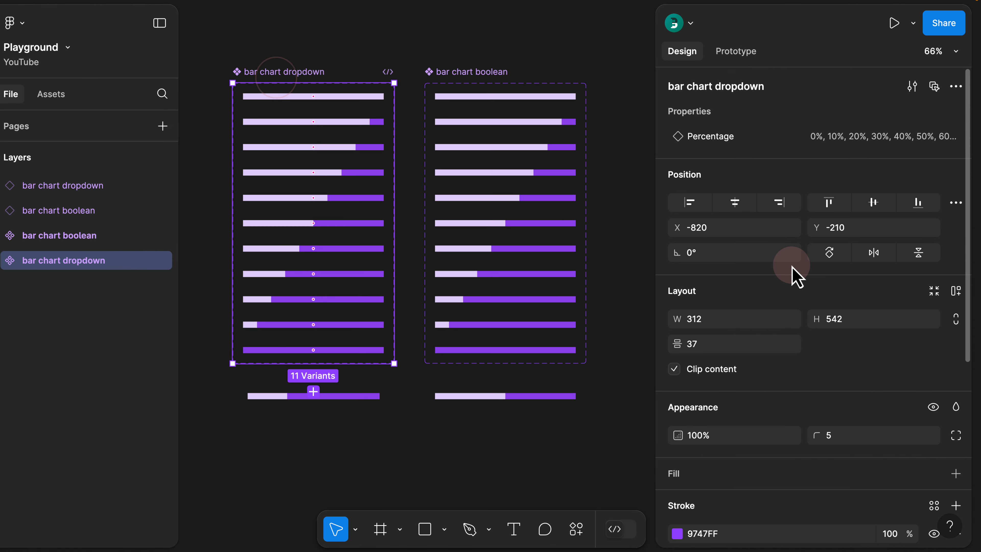
scroll(753, 271, down, 7)
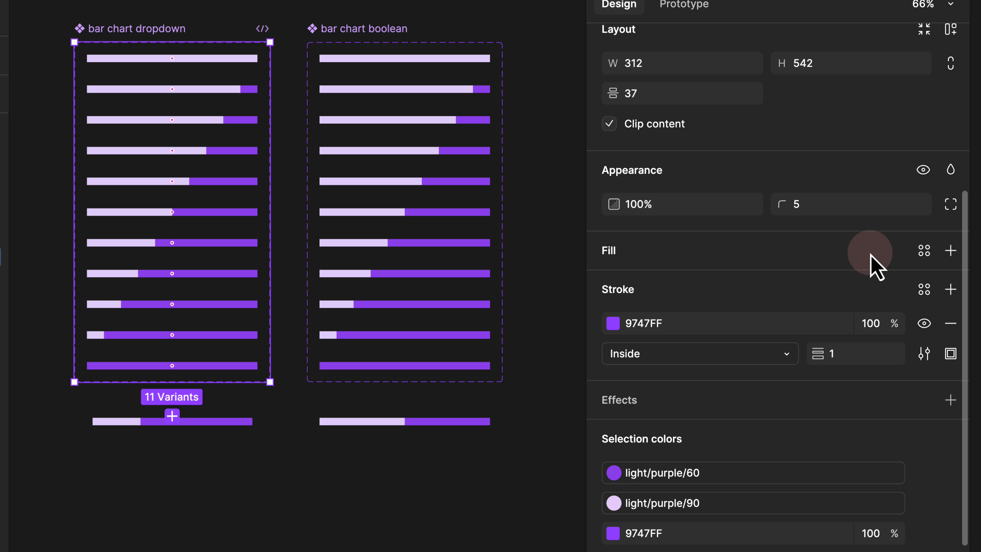
click(951, 250)
click(122, 7)
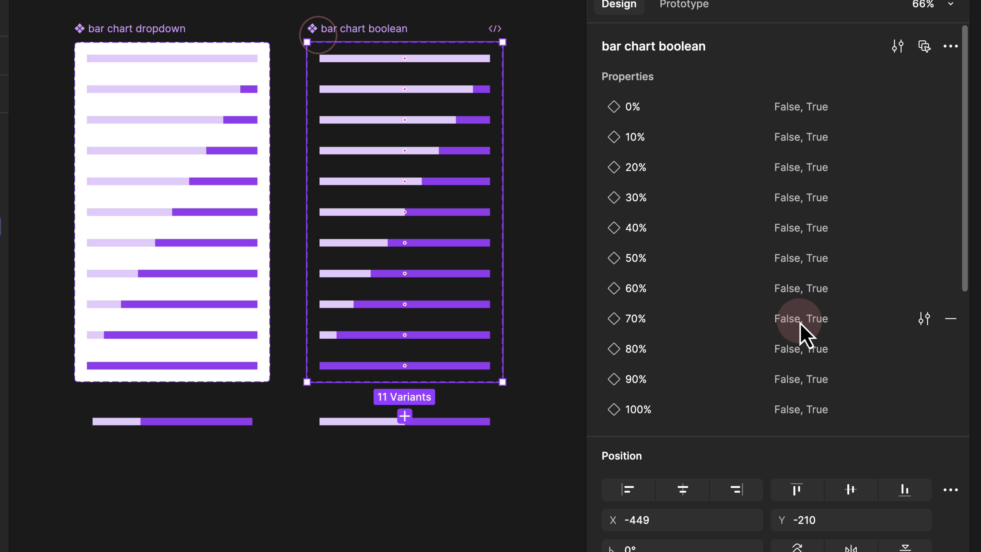
scroll(805, 333, down, 10)
click(944, 334)
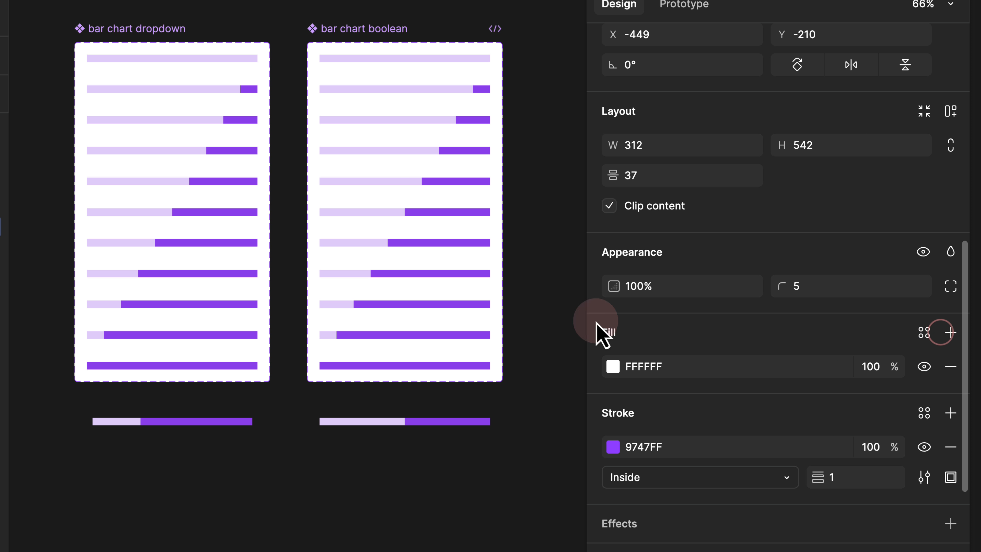
click(531, 128)
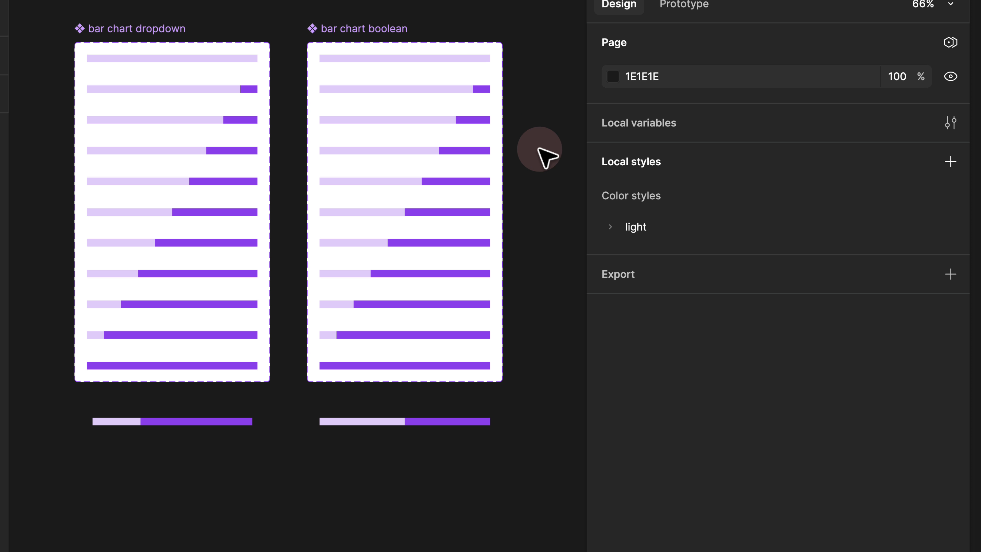
Step: Enlarge the bar chart boolean component set's frame to about 369 × 599 and resize it to fit its variants
click(398, 30)
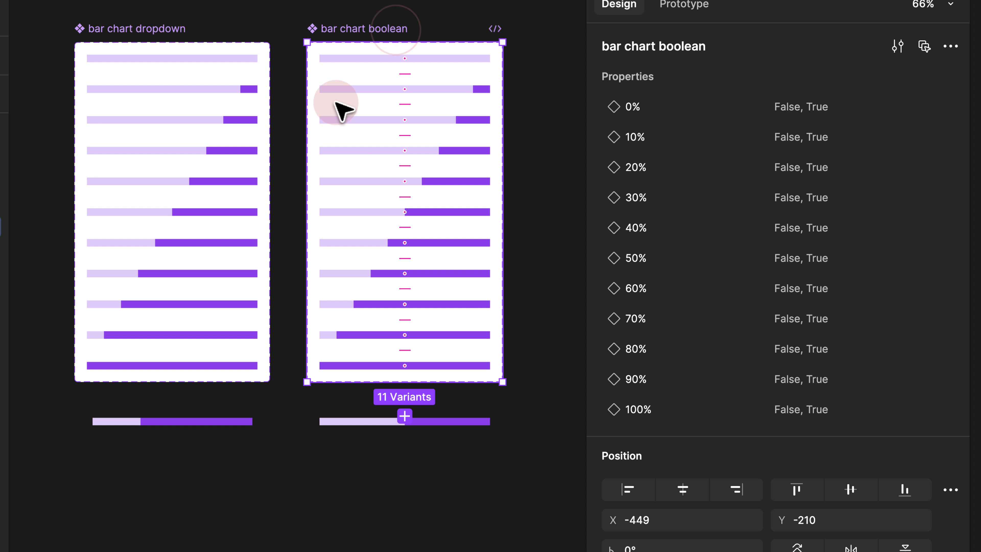
drag(502, 381, 539, 416)
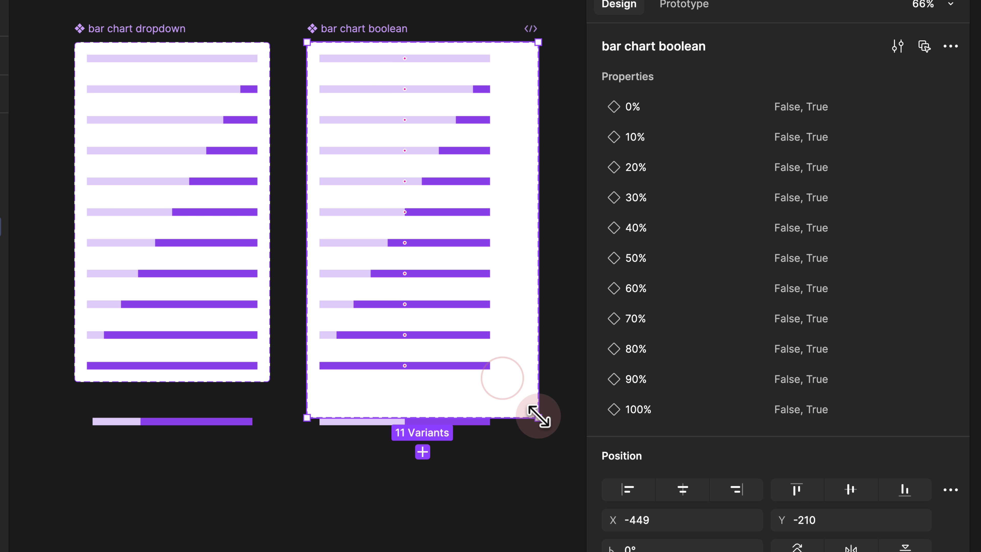
click(563, 116)
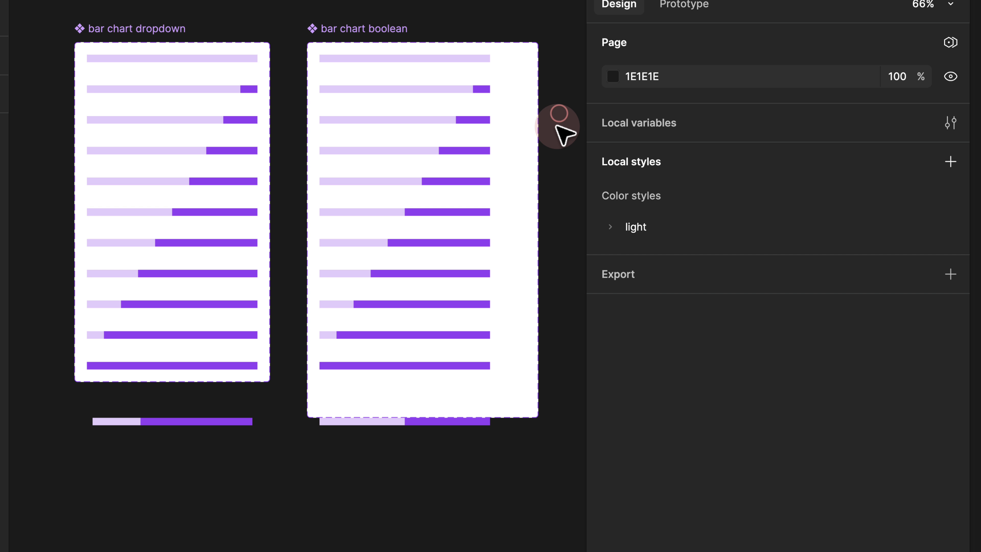
click(400, 29)
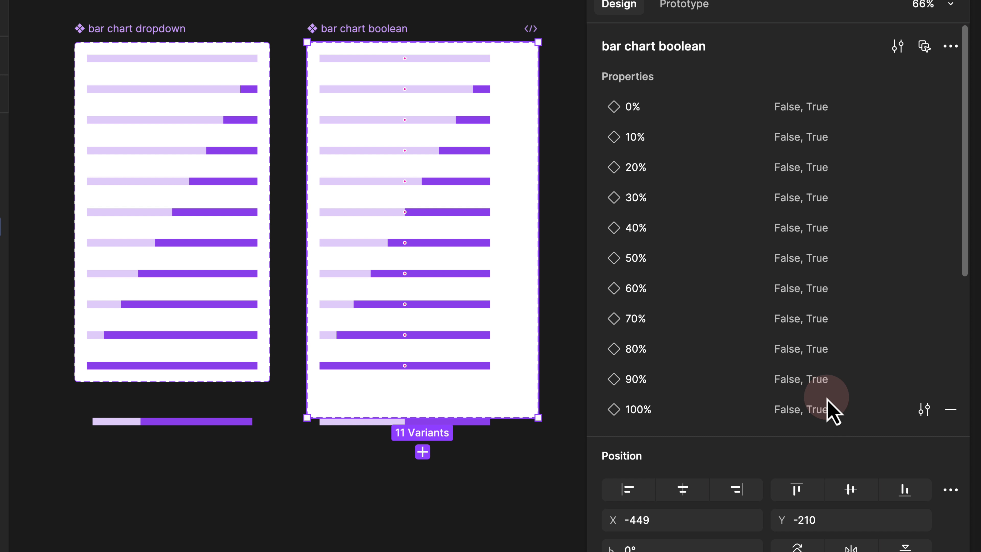
scroll(831, 409, down, 5)
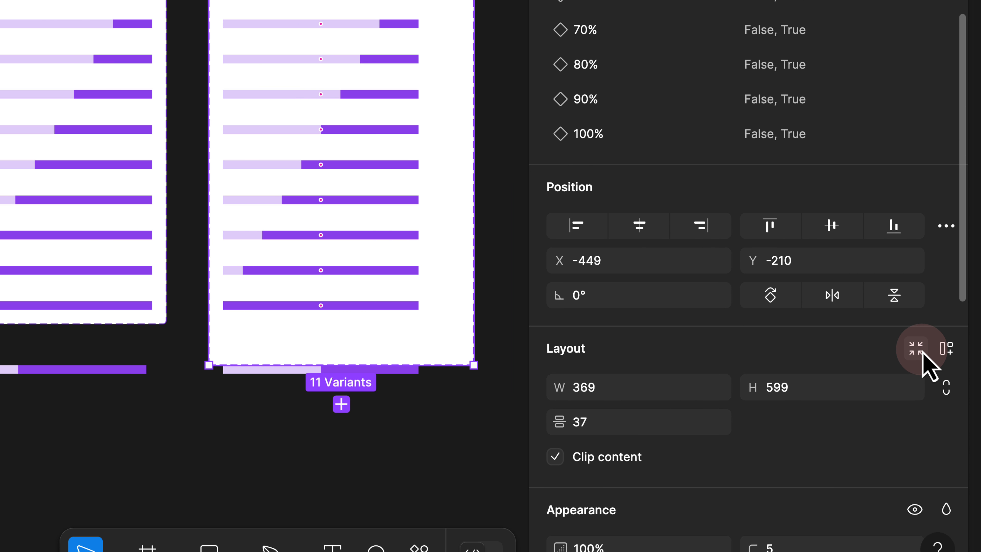
click(922, 352)
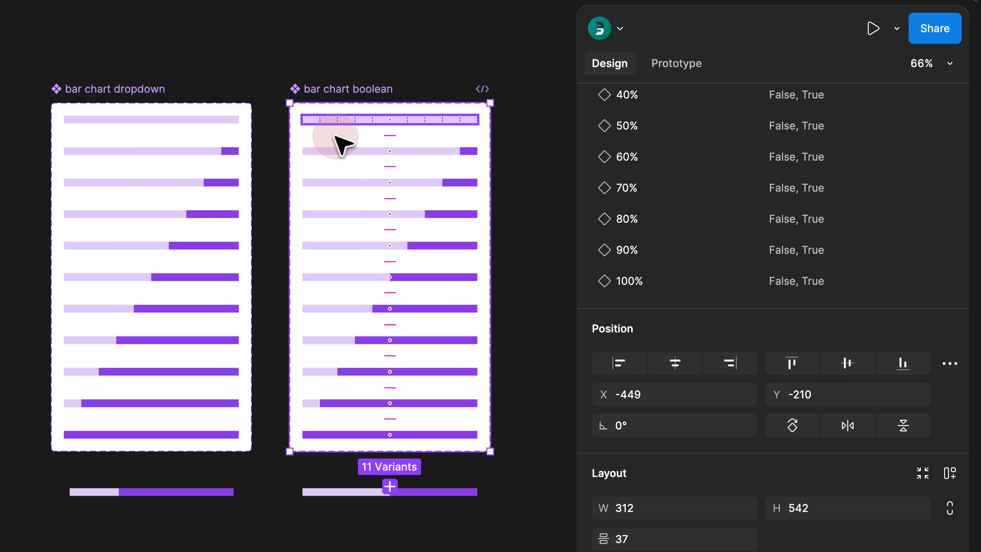
click(258, 82)
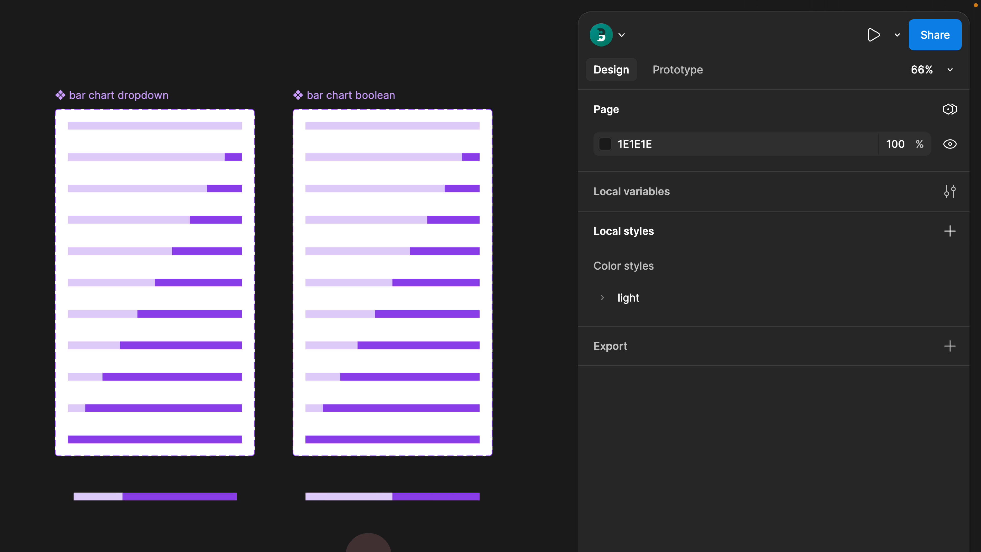
Step: Place a copy of the bar chart boolean instance below the originals and try its percentage toggles, finishing with 60% on
drag(349, 545, 412, 334)
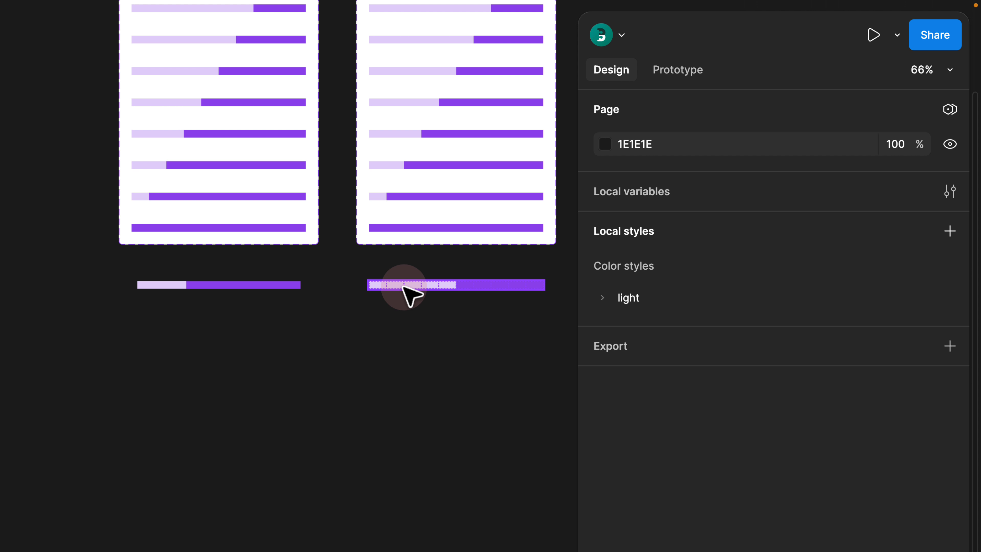
drag(412, 295, 290, 488)
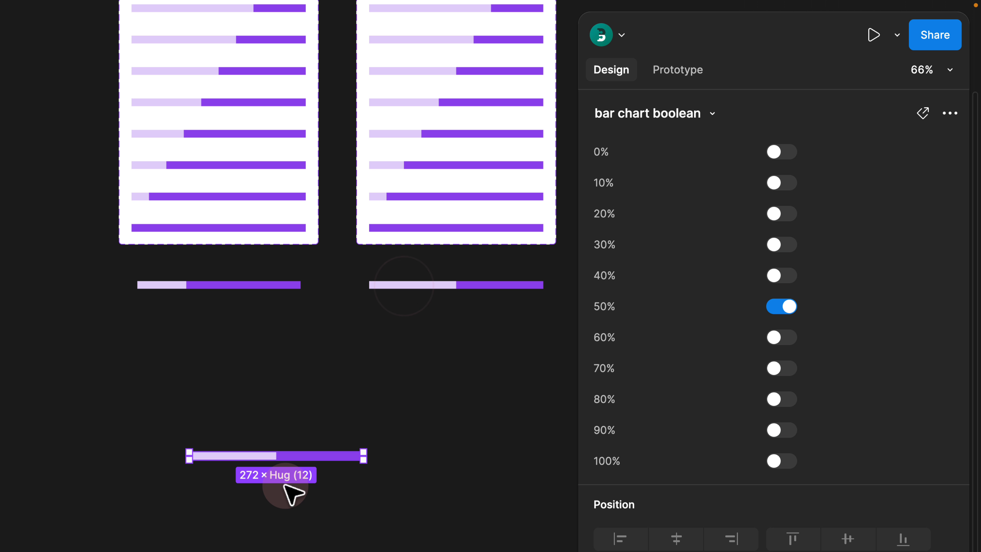
click(784, 430)
click(783, 400)
click(781, 276)
click(778, 244)
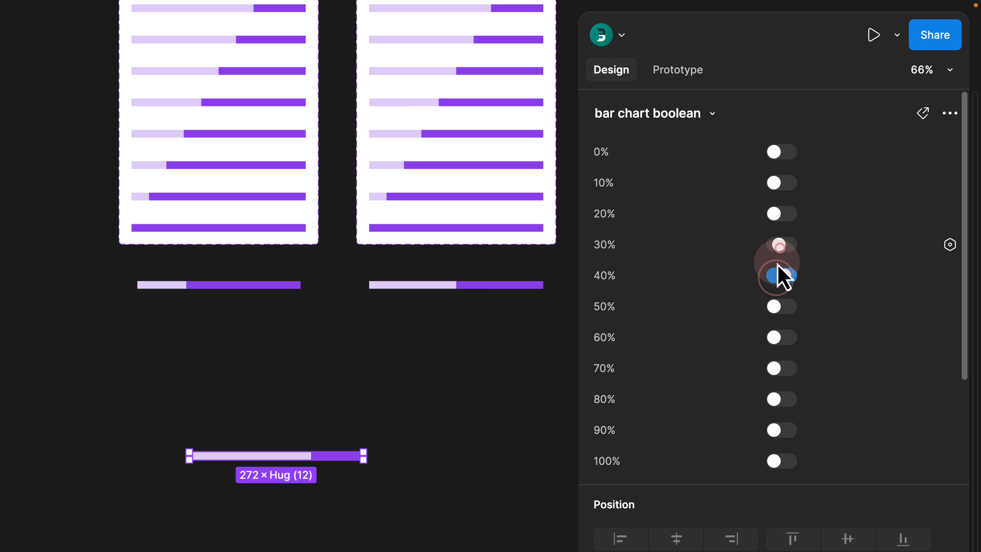
click(778, 337)
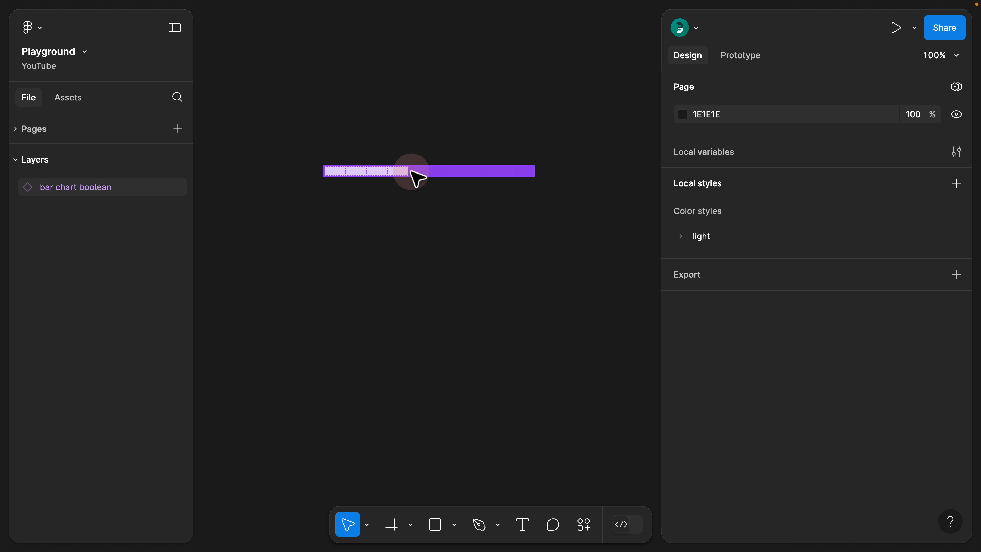
Step: Reposition the bar chart boolean instance on the canvas and turn on its 20% property
drag(410, 171, 411, 197)
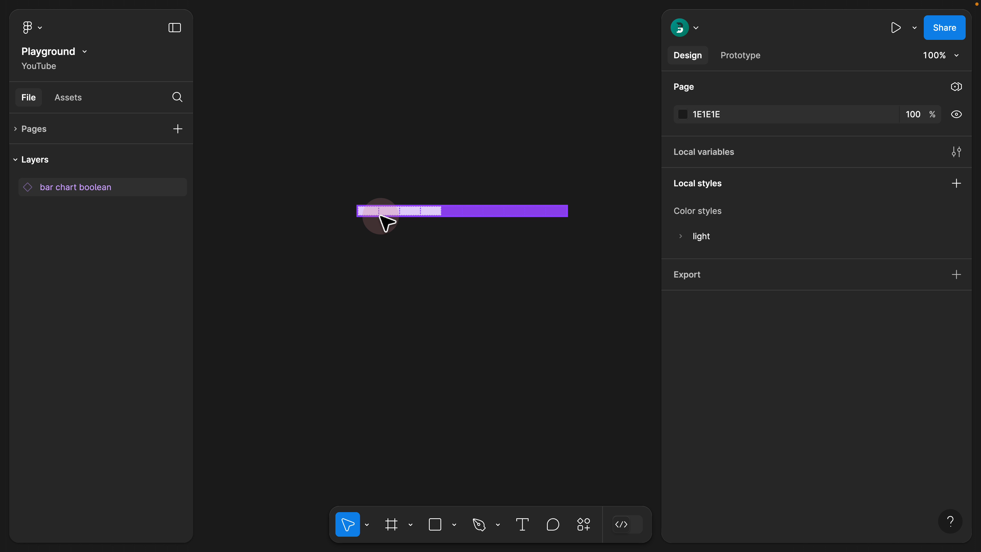
mouse_move(378, 215)
mouse_down()
mouse_move(364, 217)
mouse_move(381, 215)
mouse_up()
click(400, 210)
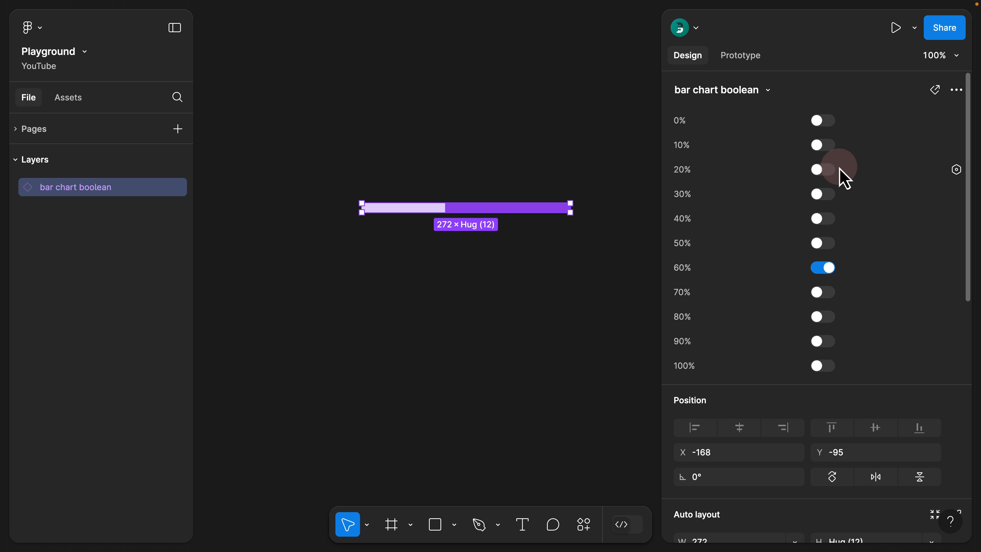
Step: Add a text label reading 20% and place it beside the start of the bar
click(524, 530)
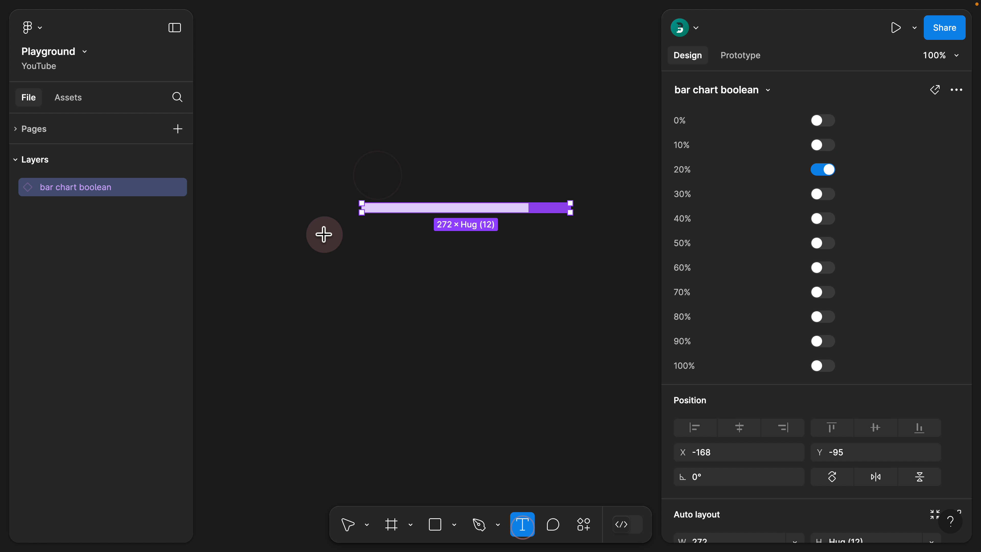
click(326, 207)
text(20%)
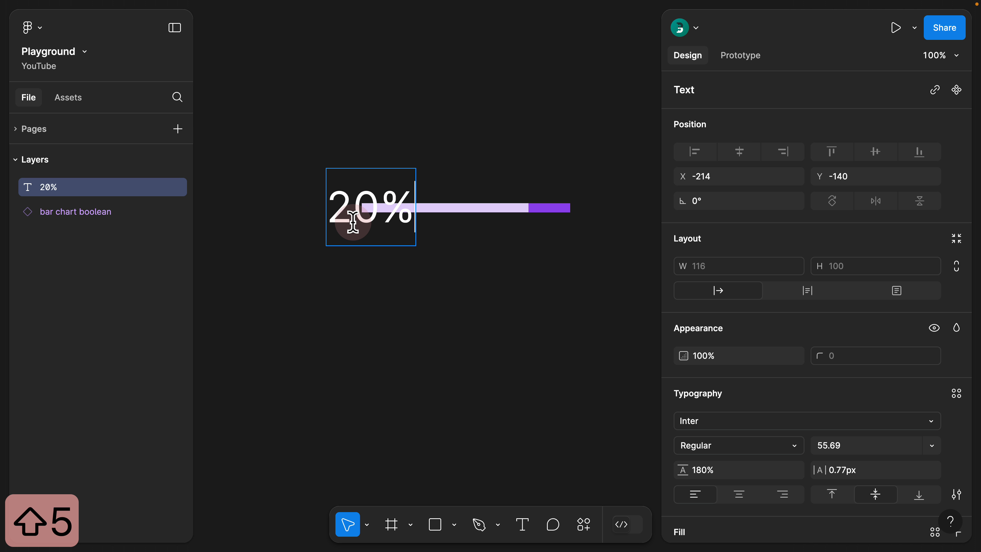
drag(382, 219, 320, 221)
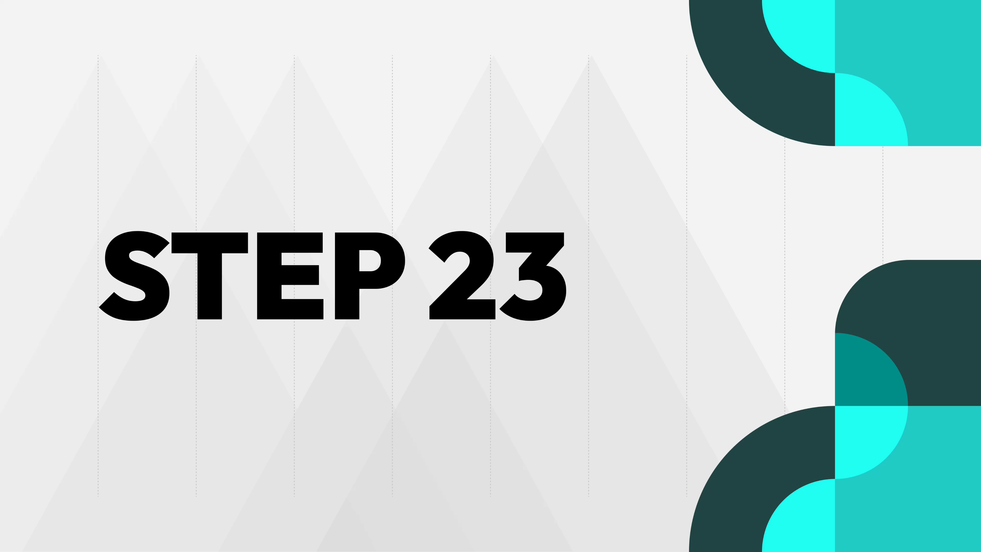
Step: Scale the 20% label down proportionally to about 55 × 48
key(k)
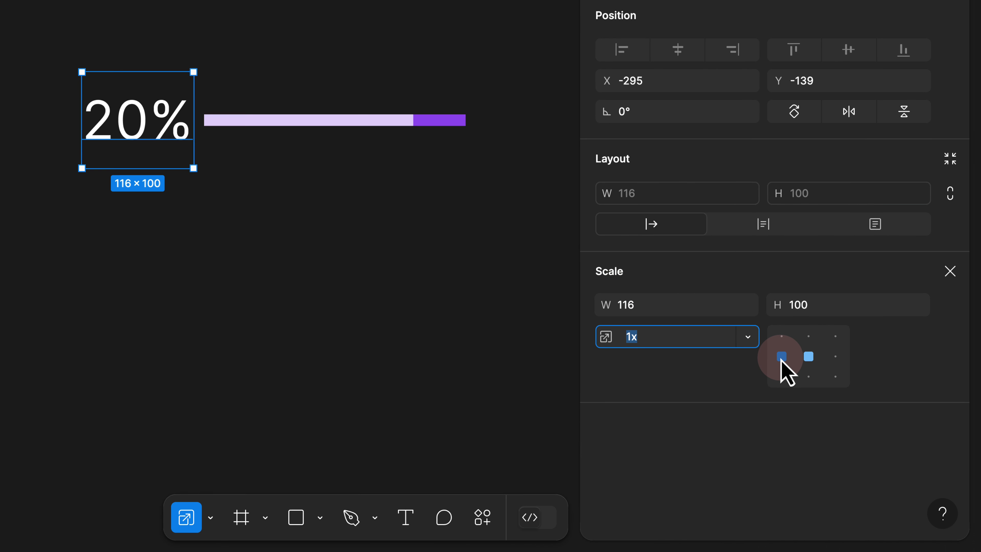
drag(606, 308, 510, 312)
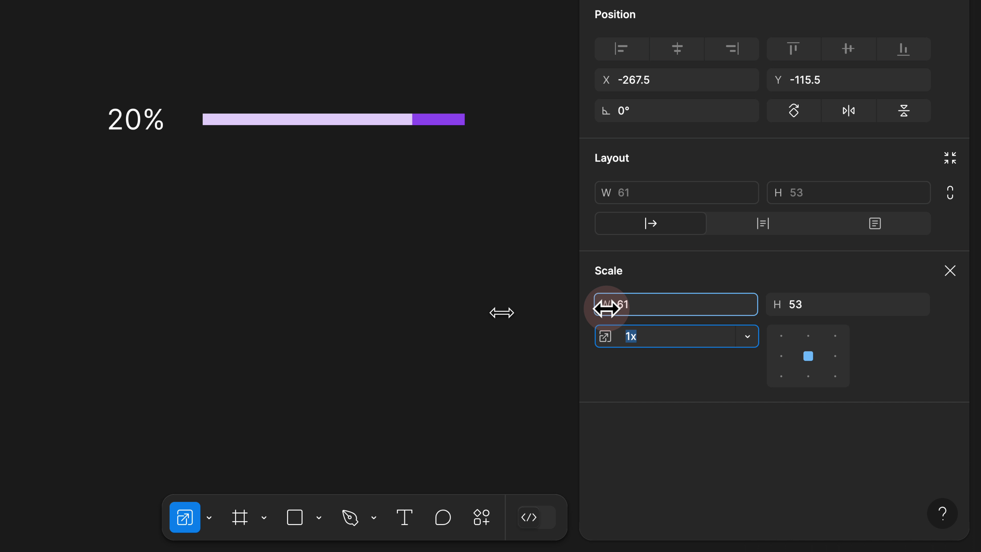
click(951, 270)
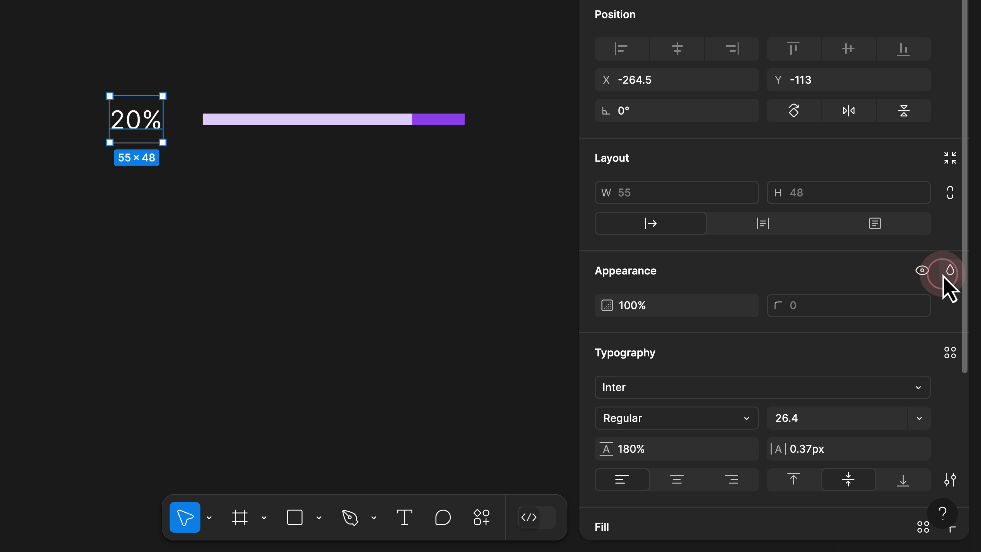
Step: Set the 20% label's font size to 26, letter spacing to 0px and line height to 26
scroll(821, 335, down, 3)
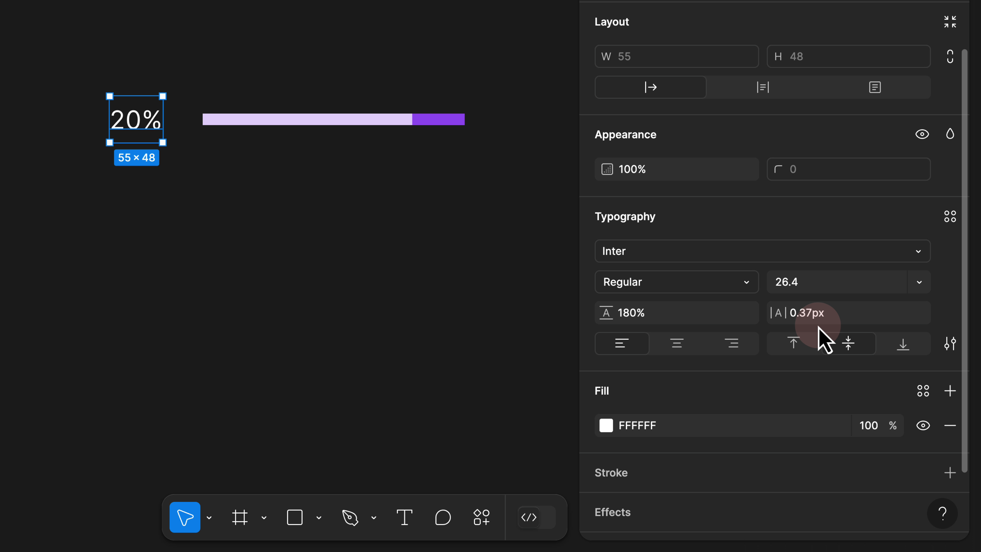
click(798, 286)
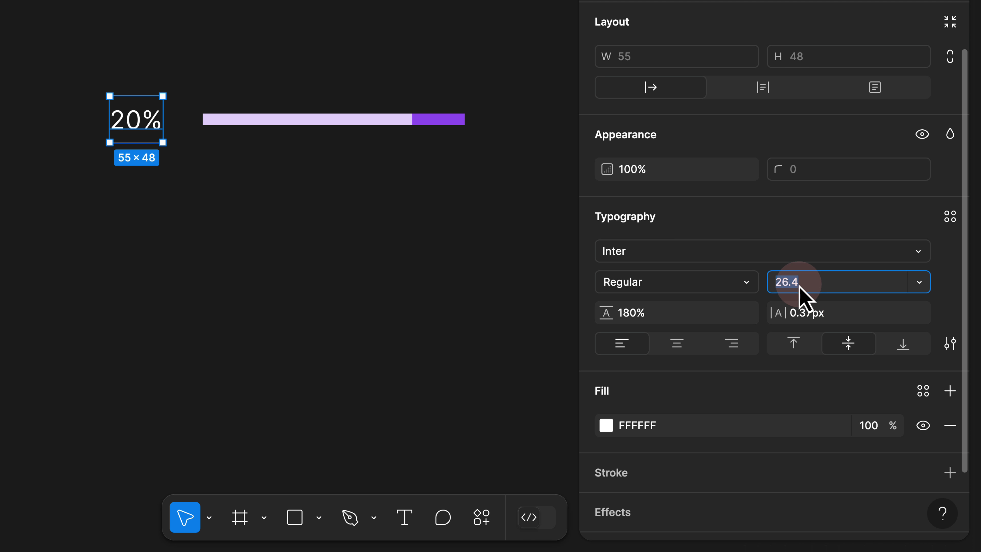
key(Return)
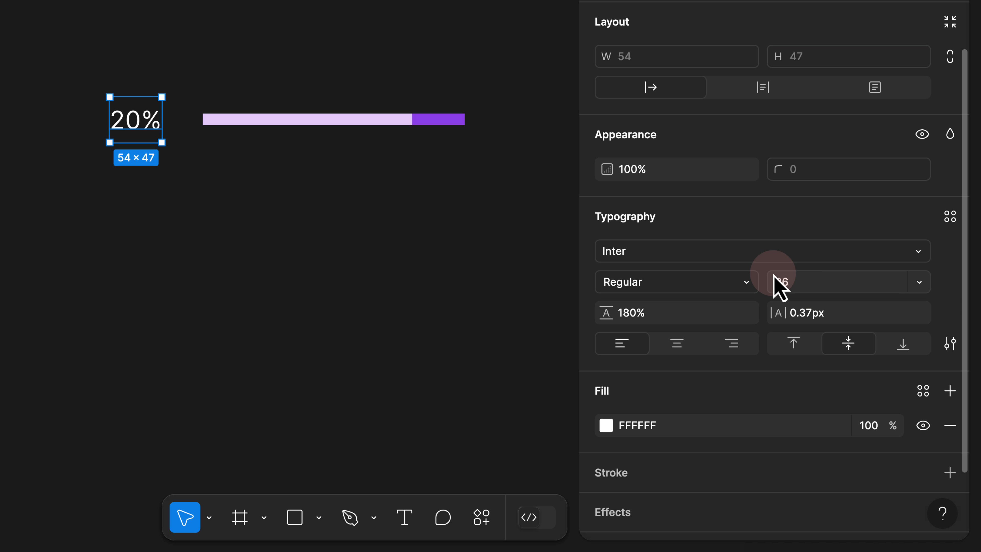
text(0)
key(Return)
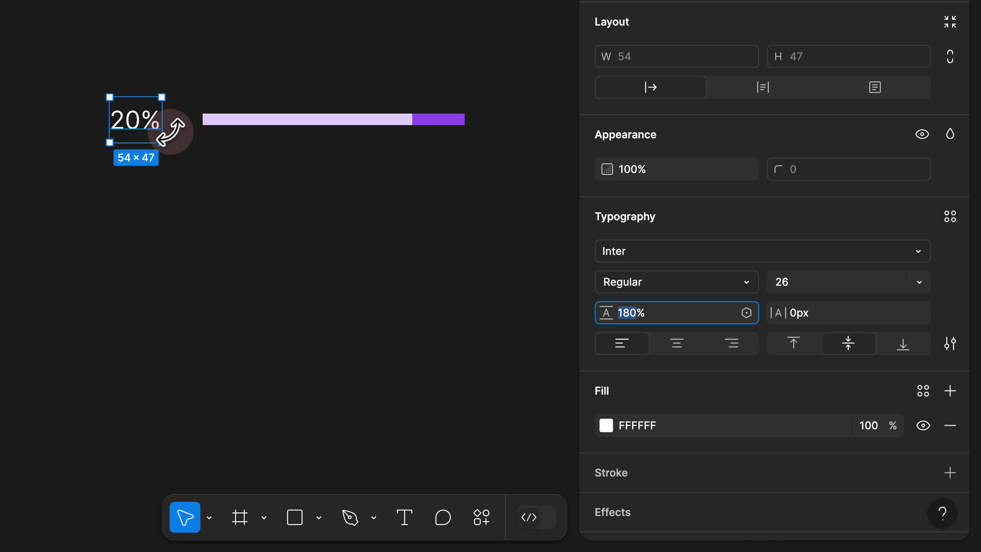
key(Return)
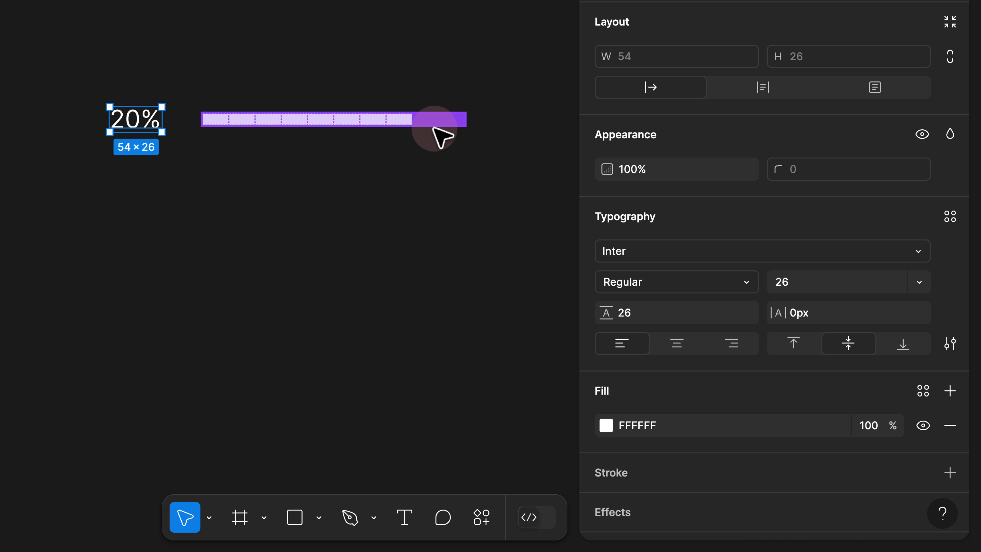
Step: Change the 20% label's fill to the custom red CD6666
click(607, 427)
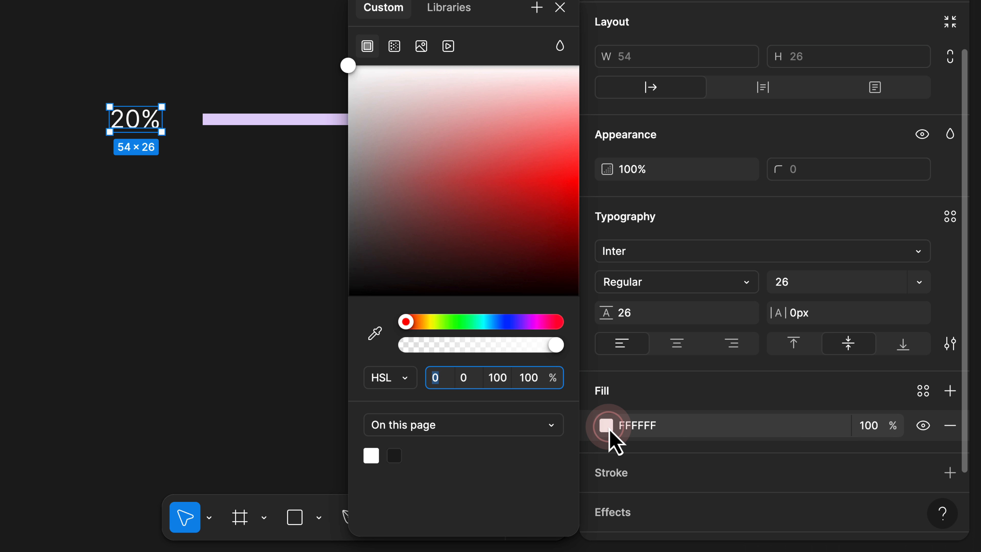
drag(481, 182, 467, 158)
click(526, 60)
click(560, 8)
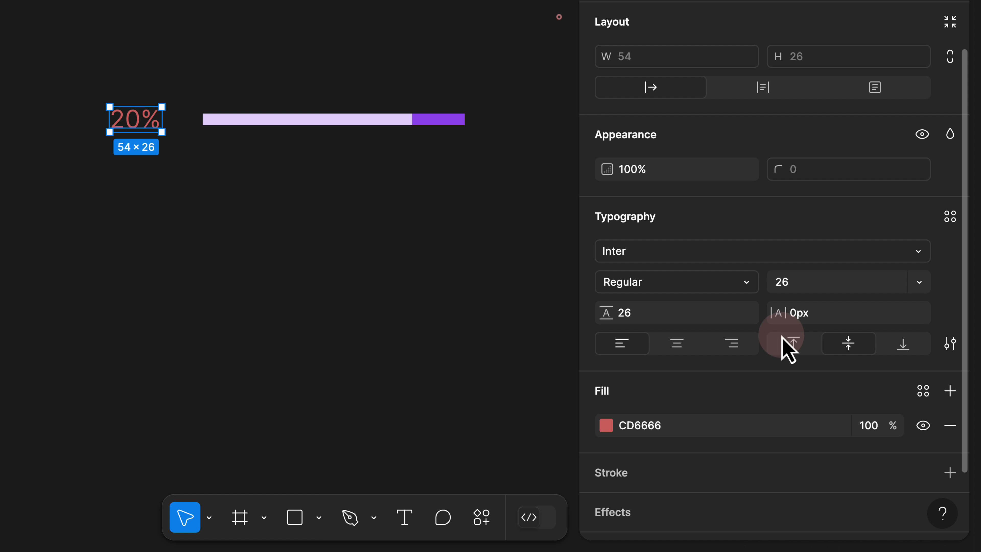
Step: Apply the light/purple/60 colour style to the 20% label and move it closer to the bar
click(925, 398)
click(417, 478)
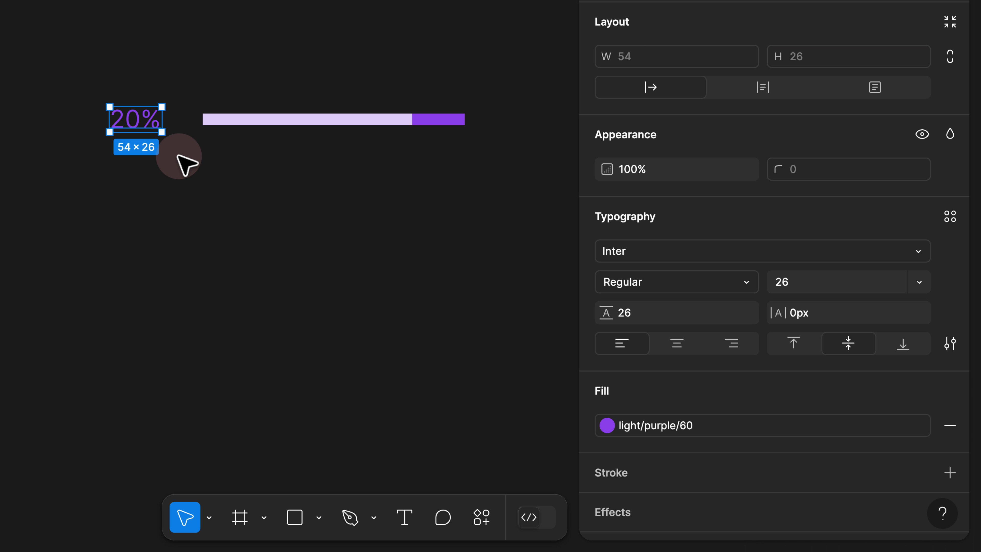
scroll(179, 156, up, 3)
click(178, 156)
drag(125, 109, 185, 107)
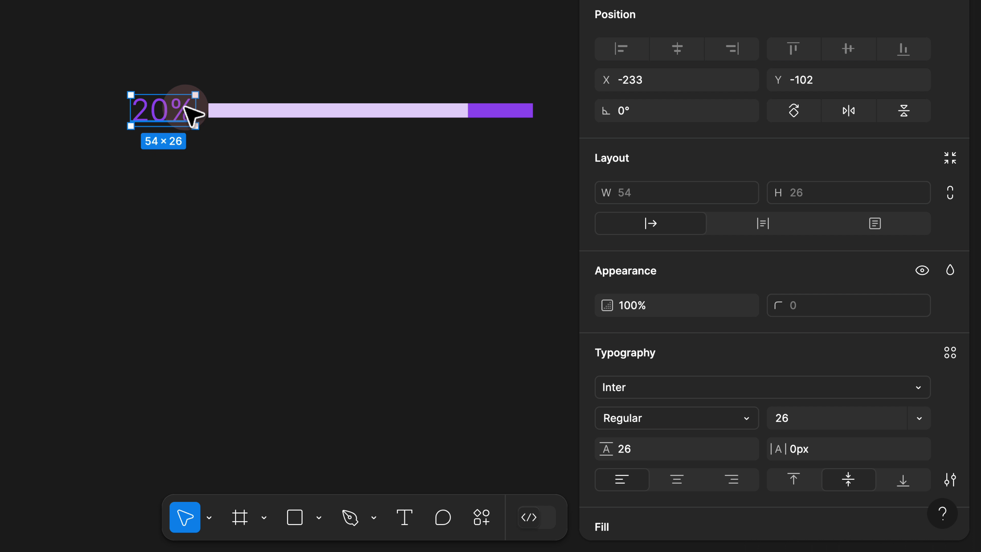
Step: Reduce the 20% label's font size and line height to 18
scroll(196, 123, up, 2)
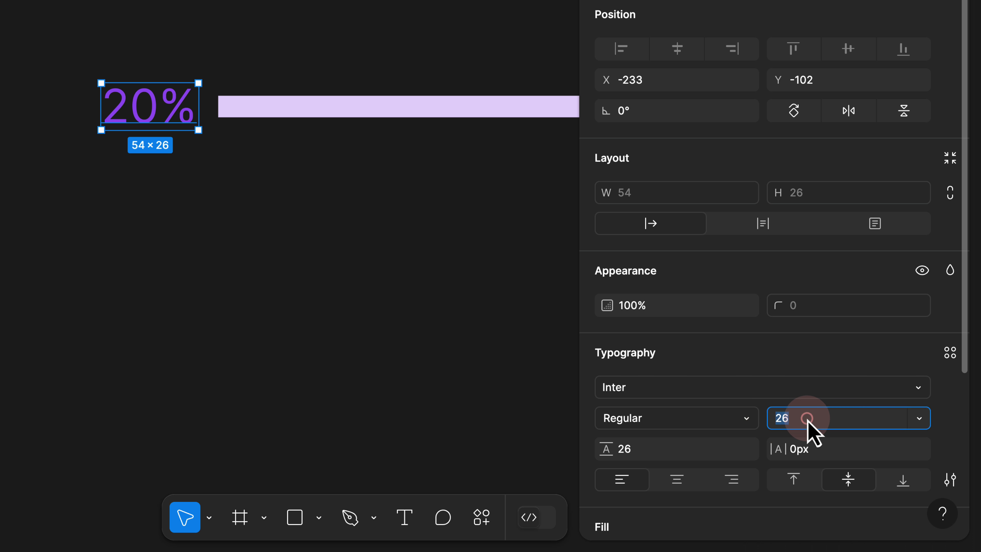
click(917, 421)
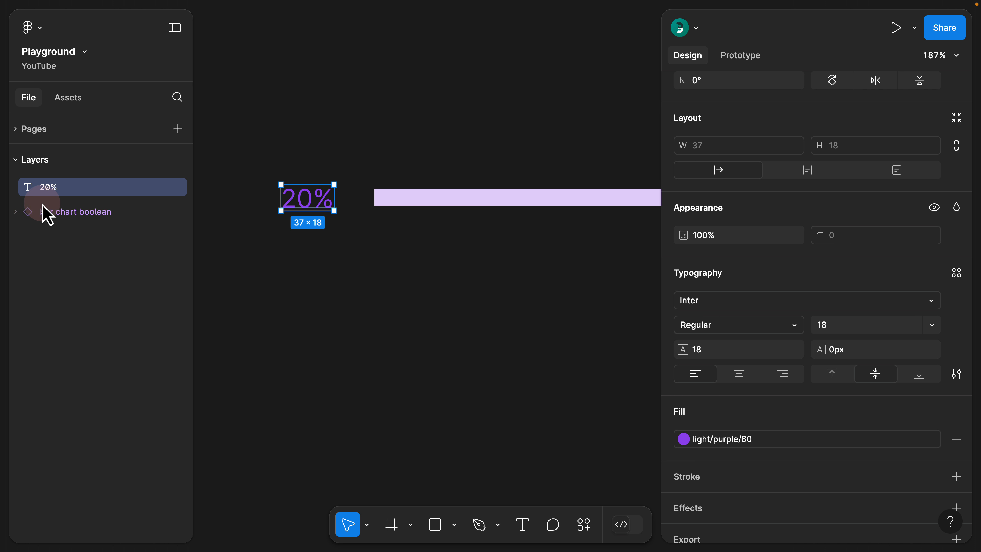
Step: Wrap the 20% label and the bar chart boolean instance in an auto layout frame and rename it progress
click(47, 213)
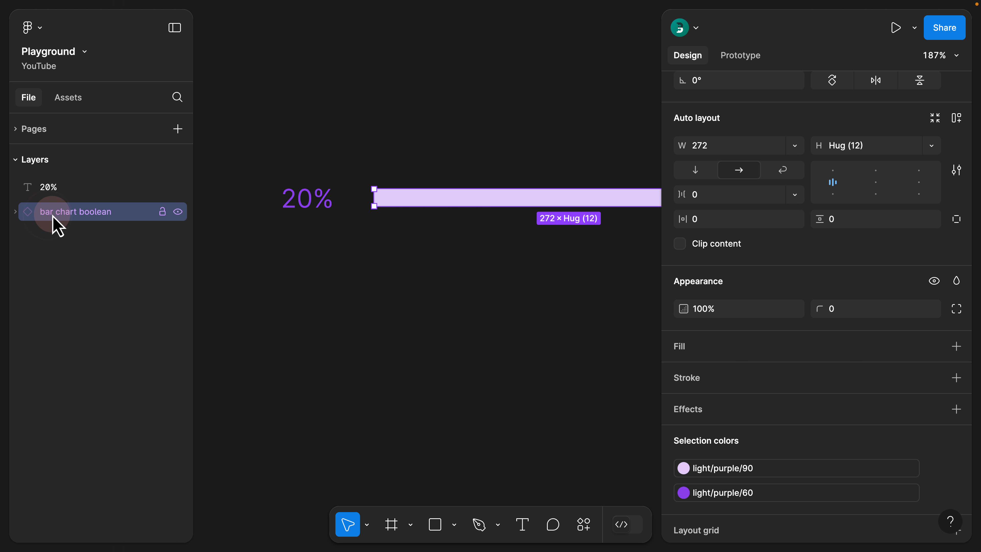
shift+click(48, 193)
key(shift+a)
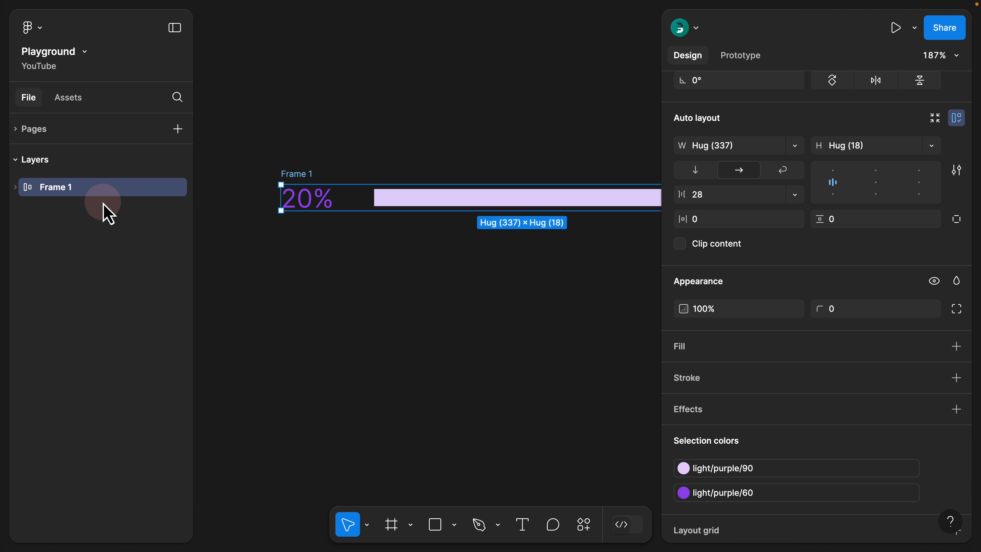
double_click(101, 193)
text(progre)
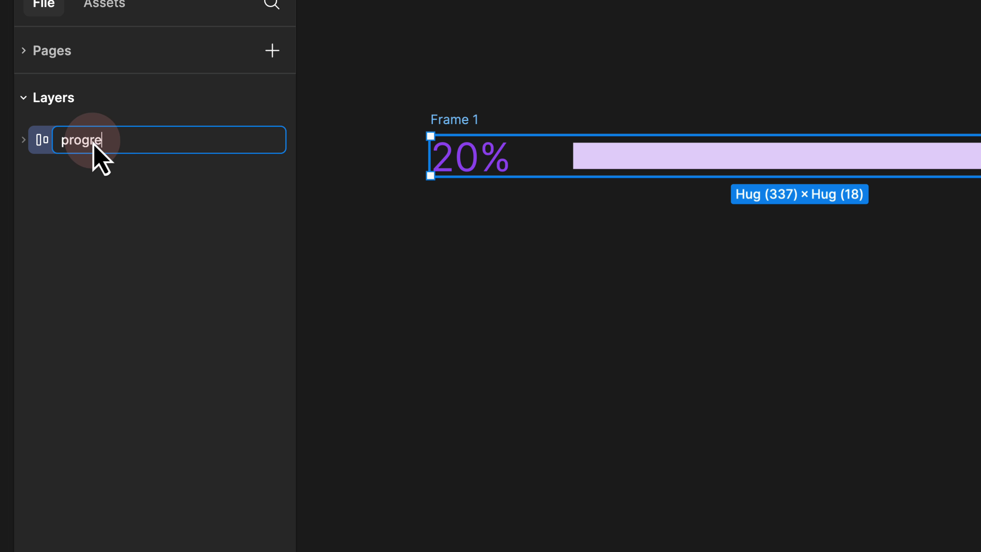
text(ss)
key(Return)
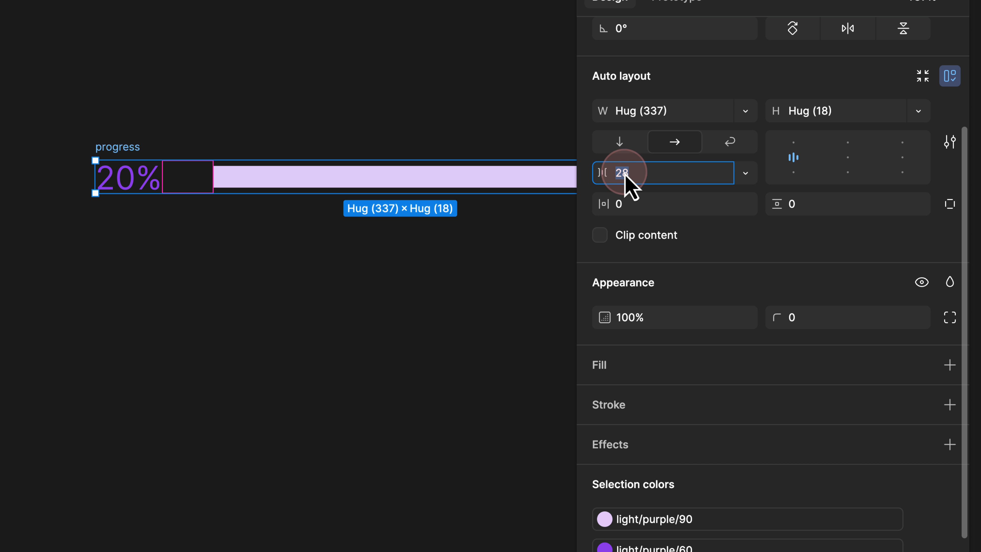
Step: Set the progress frame's gap between label and bar to 16 and add an FFFFFF fill to the frame
text(16)
key(Return)
scroll(239, 241, down, 2)
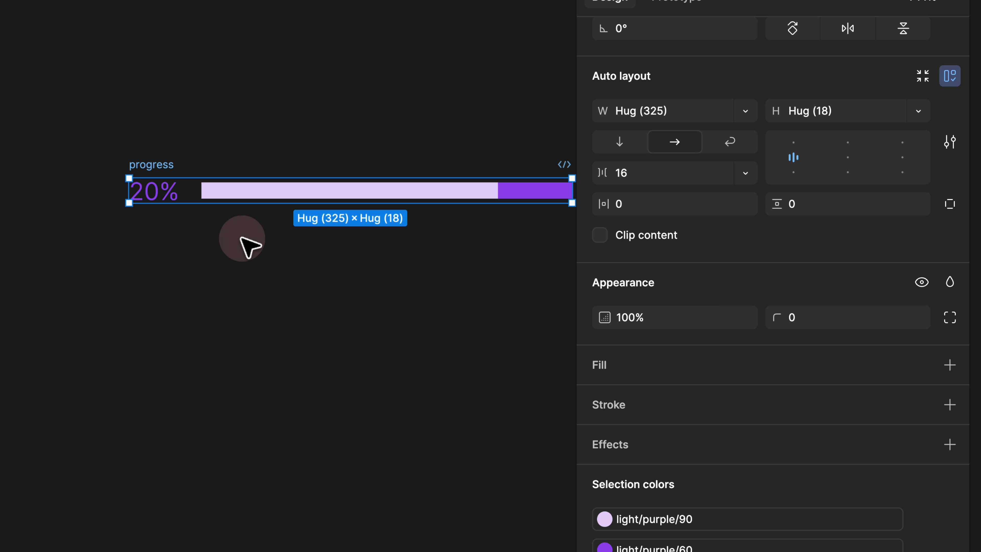
scroll(232, 243, right, 2)
scroll(196, 257, down, 1)
drag(95, 179, 90, 172)
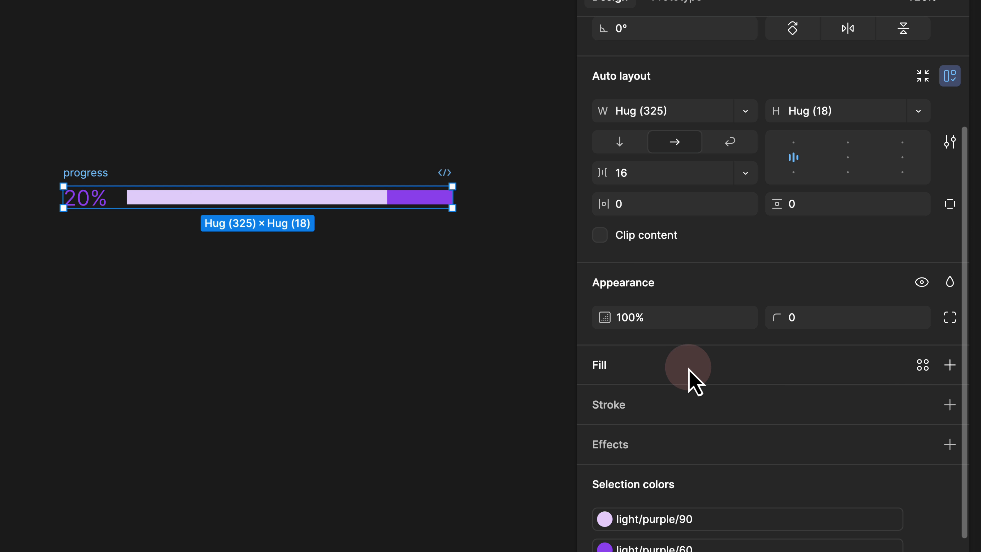
click(950, 364)
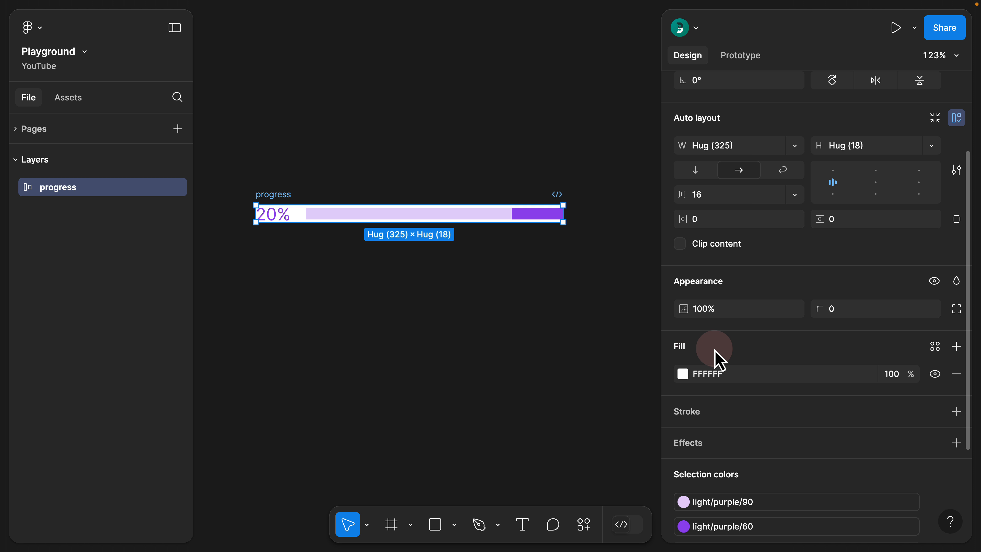
Step: Create a white colour style named light/100 in the light group, with HSL lightness 100
click(586, 313)
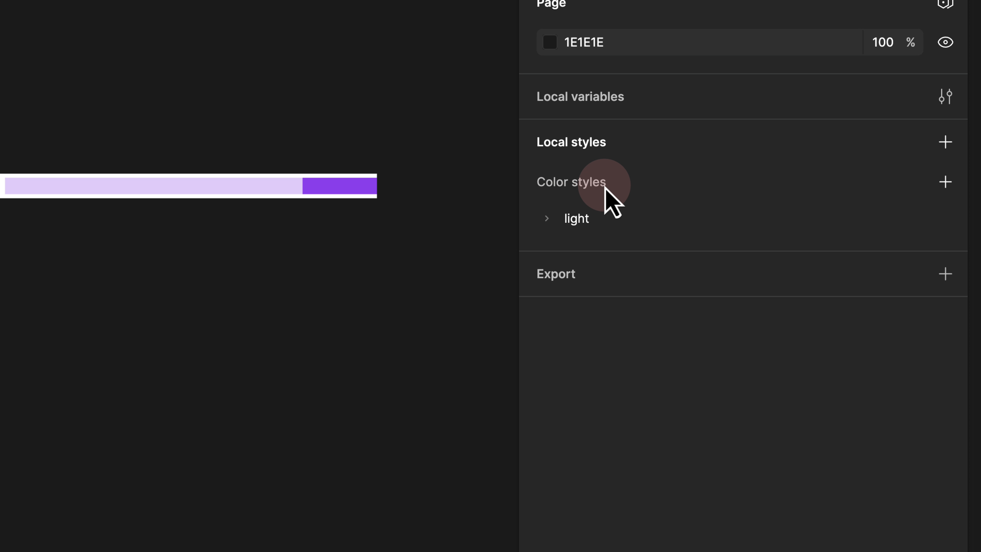
click(547, 219)
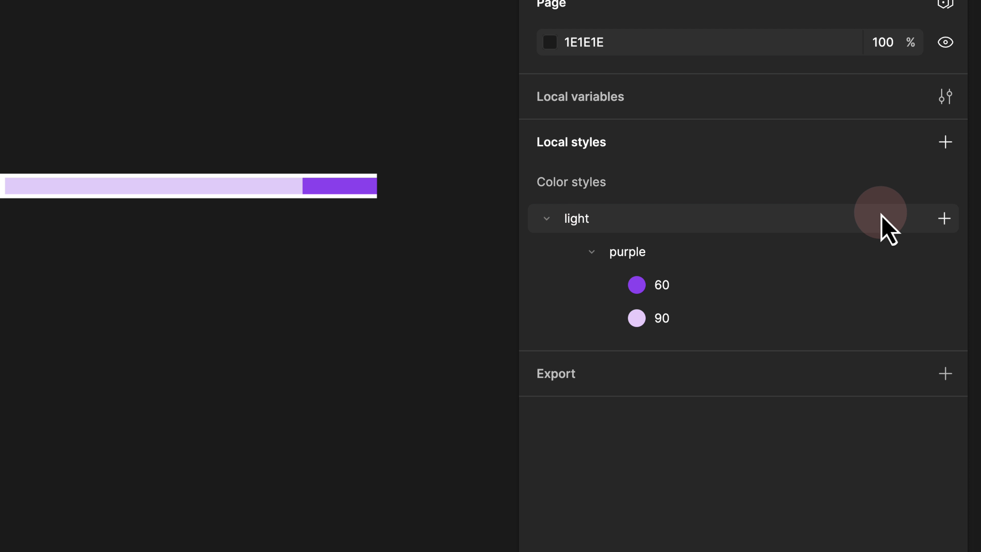
click(944, 218)
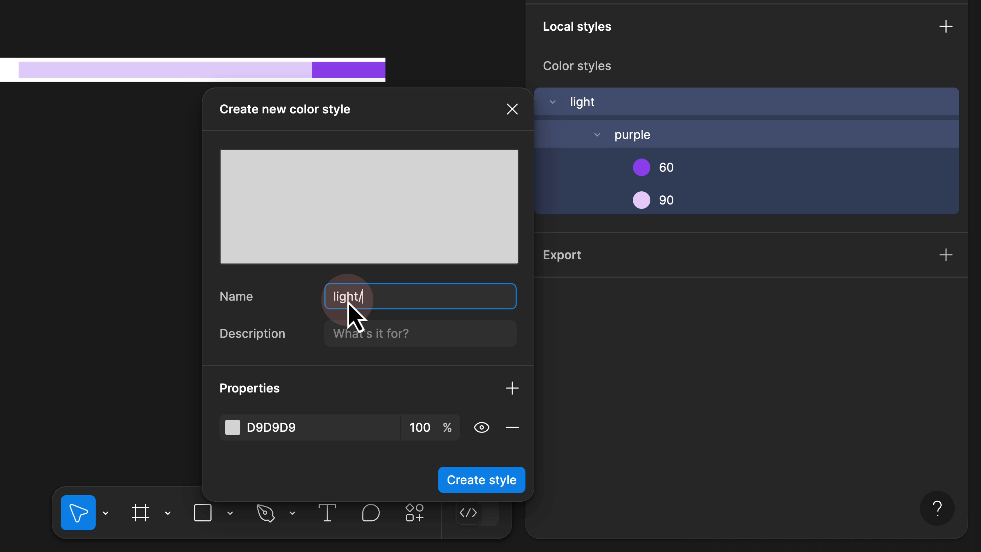
click(232, 427)
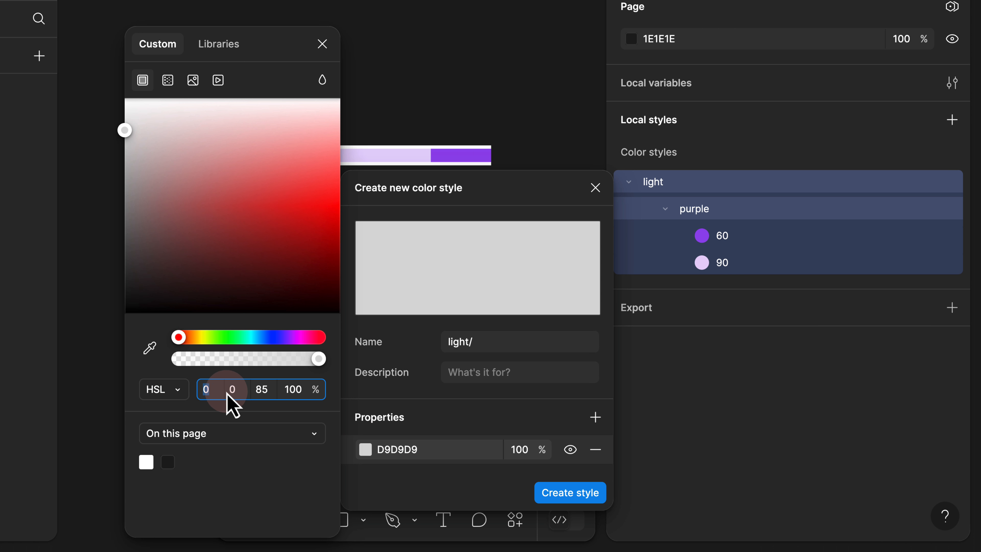
click(118, 352)
text(10)
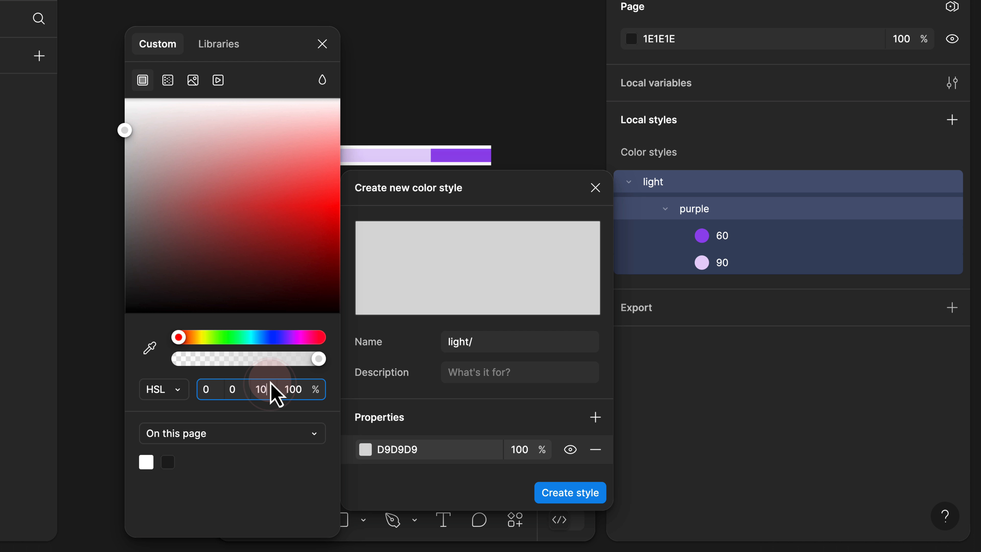
text(0)
key(Return)
click(322, 54)
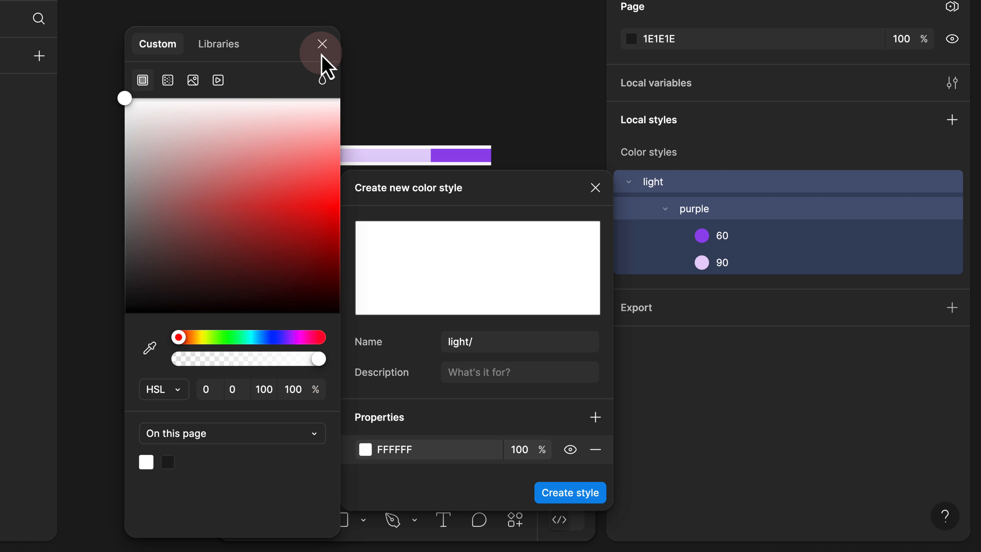
click(490, 341)
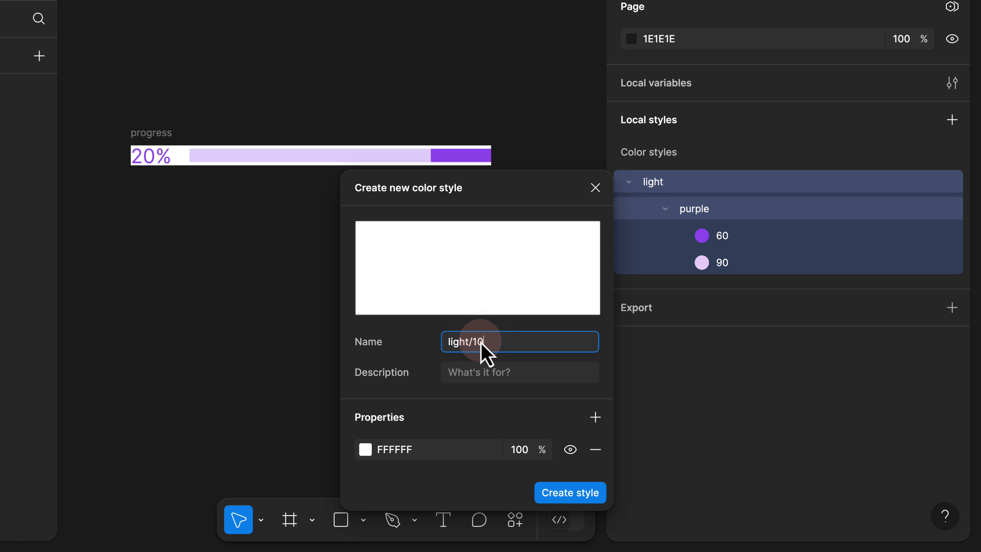
click(570, 493)
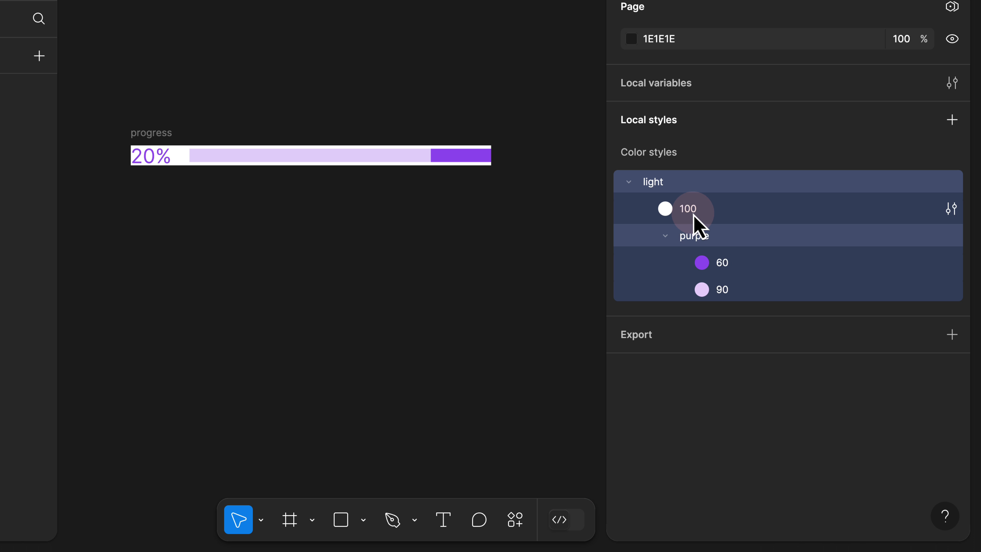
Step: Rename the white 100 colour style to background/100 so it sits in a background group under light
click(952, 209)
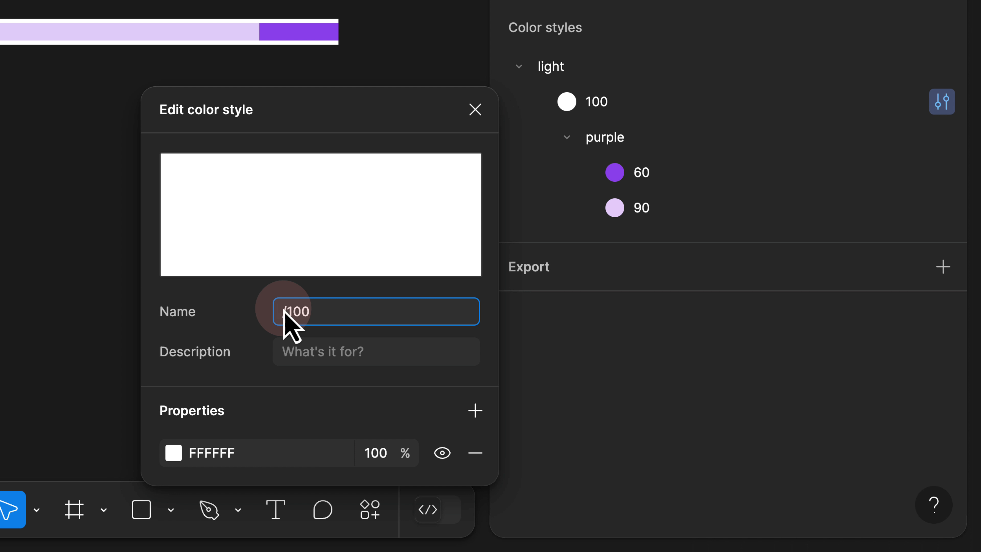
text(background)
click(475, 110)
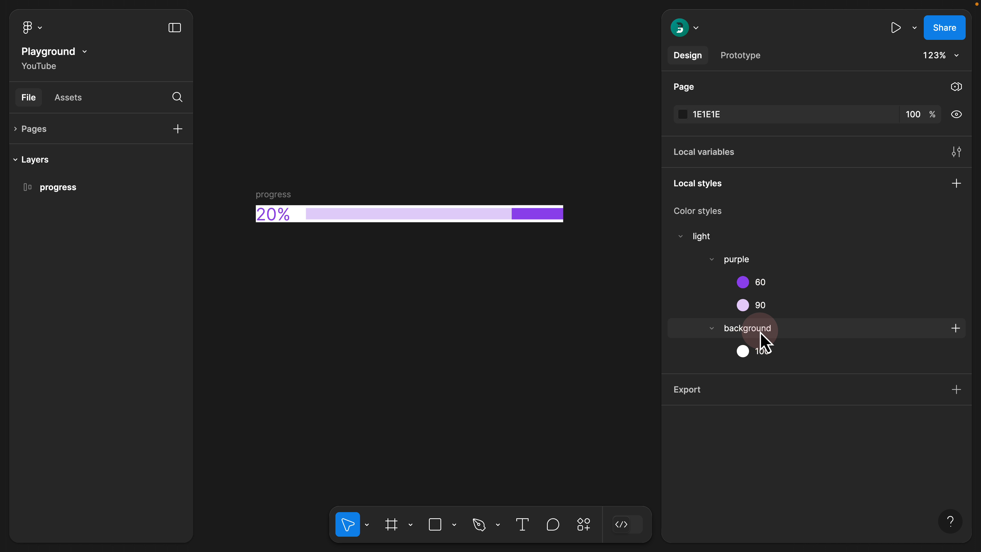
Step: Replace the progress frame's plain white fill with the light/background/100 colour style
click(280, 191)
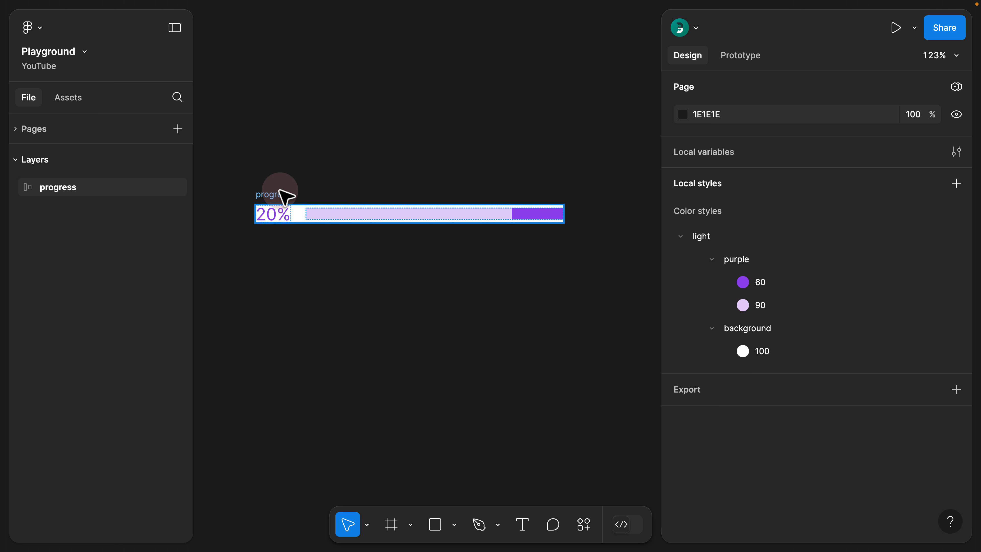
scroll(701, 309, down, 5)
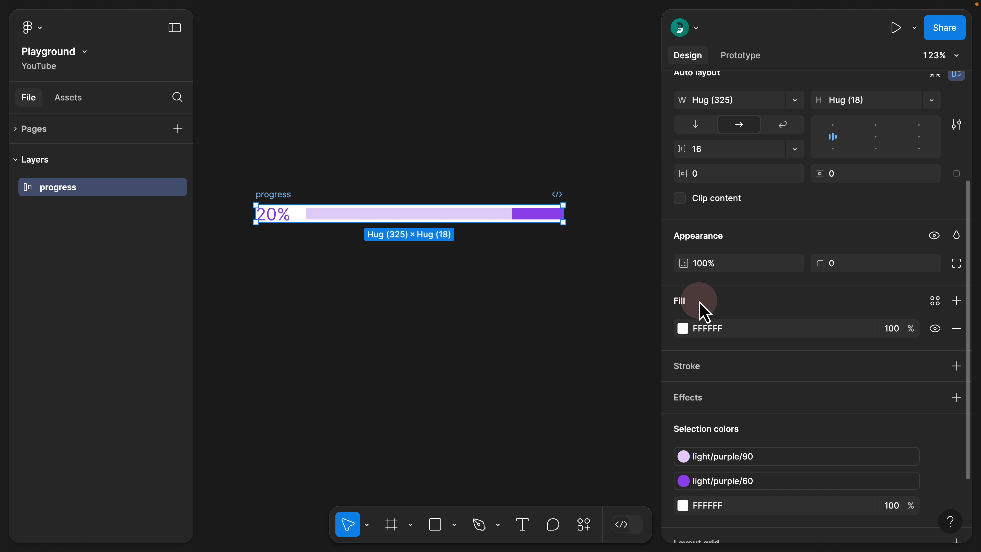
click(956, 328)
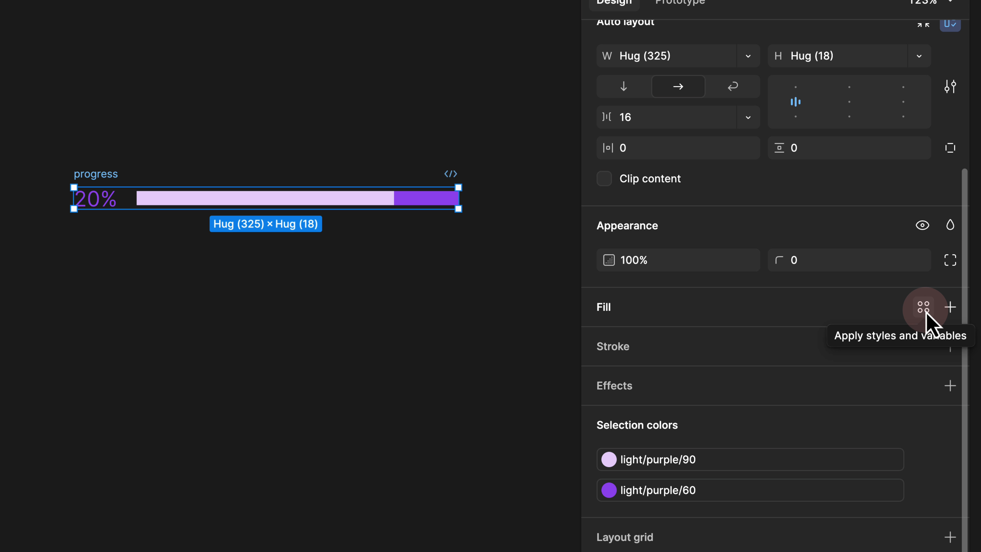
click(926, 313)
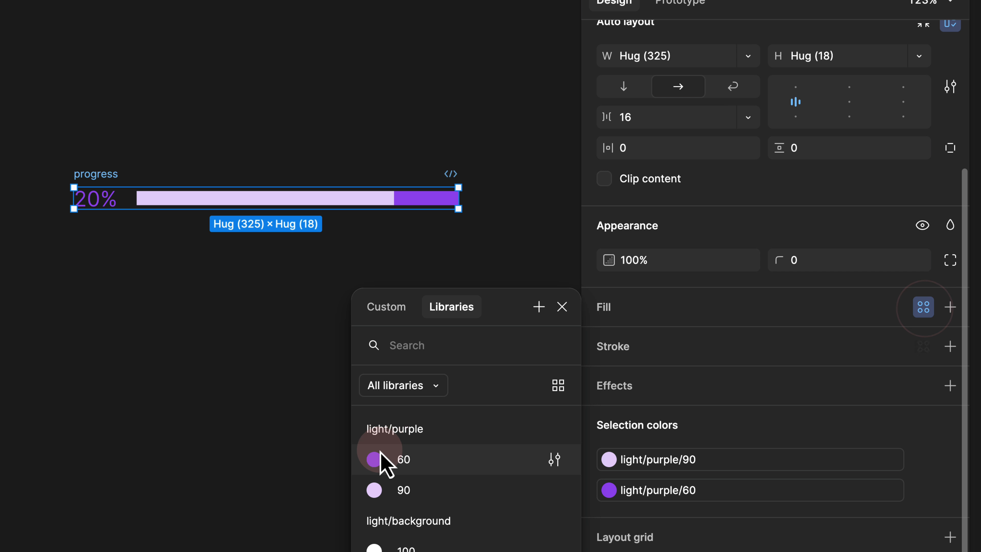
drag(498, 315, 490, 214)
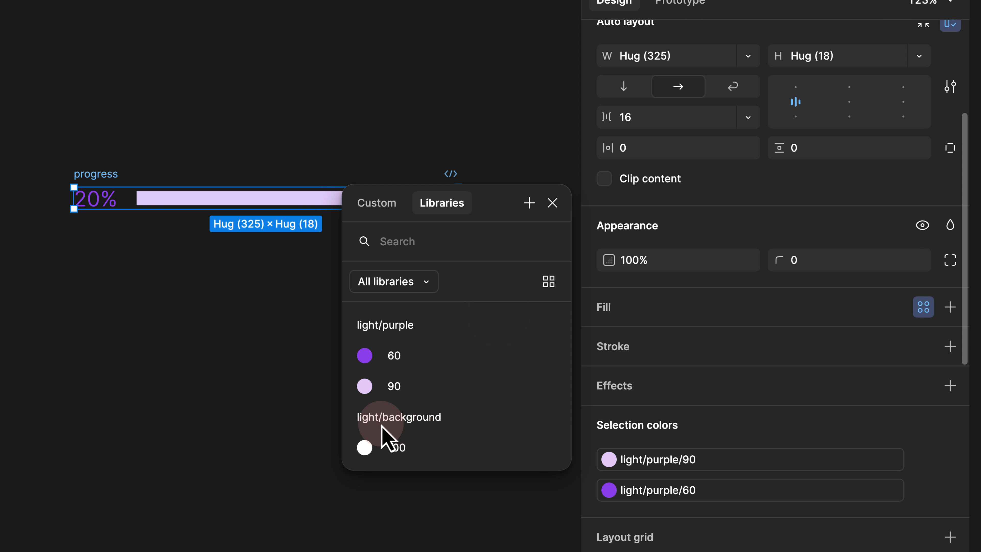
click(398, 448)
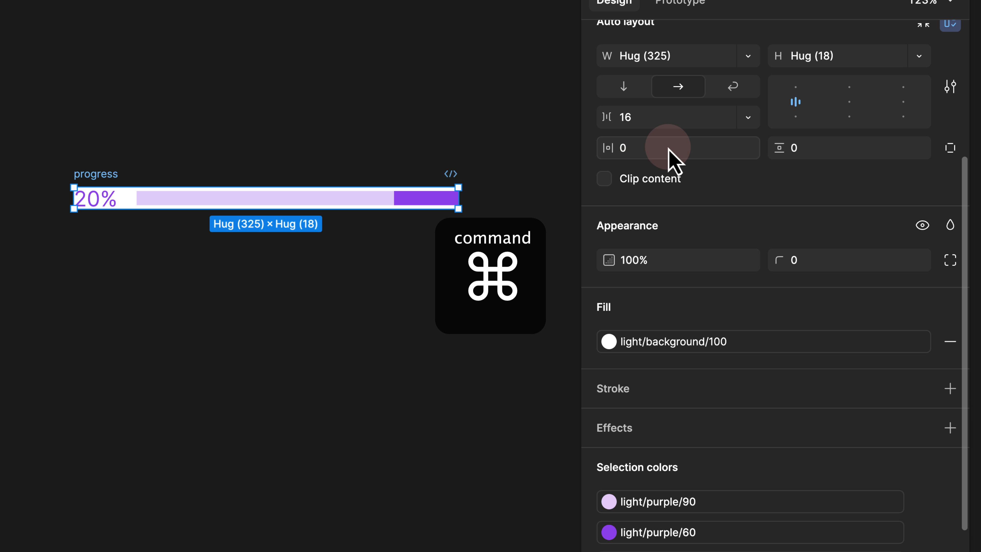
Step: Set the progress frame's padding to 8 on all sides at once
super+click(653, 149)
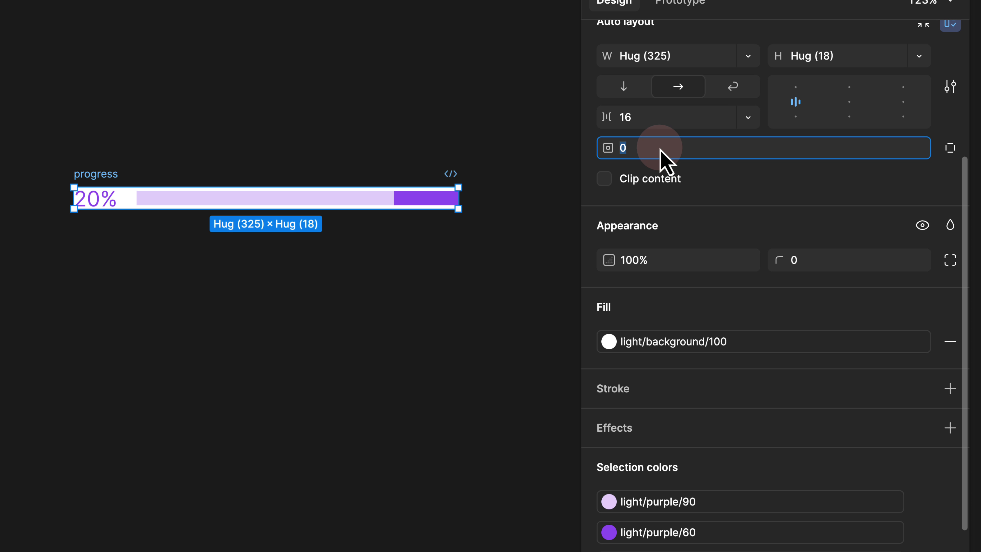
text(8)
key(Return)
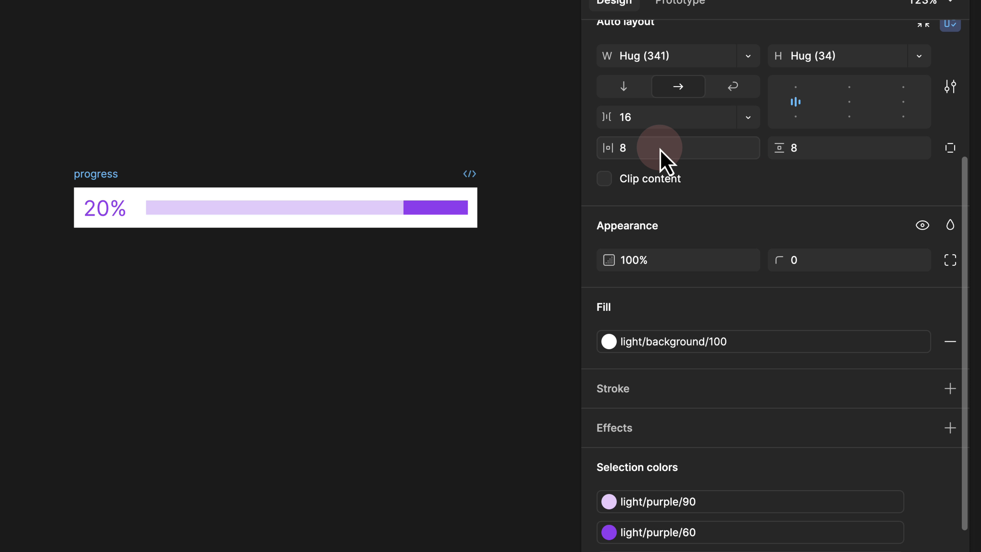
click(170, 118)
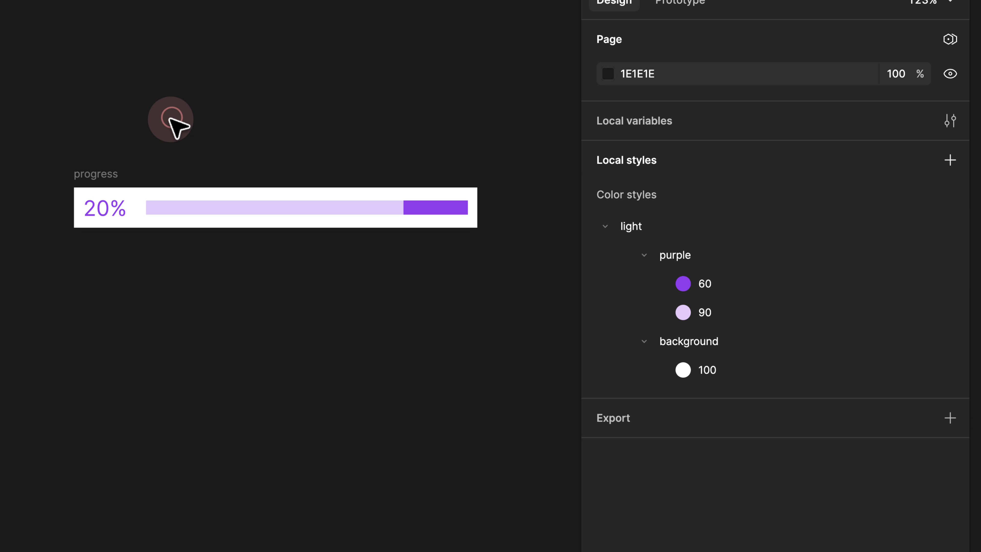
Step: Widen the progress frame to 496
scroll(170, 118, down, 5)
drag(167, 124, 183, 161)
drag(464, 190, 559, 187)
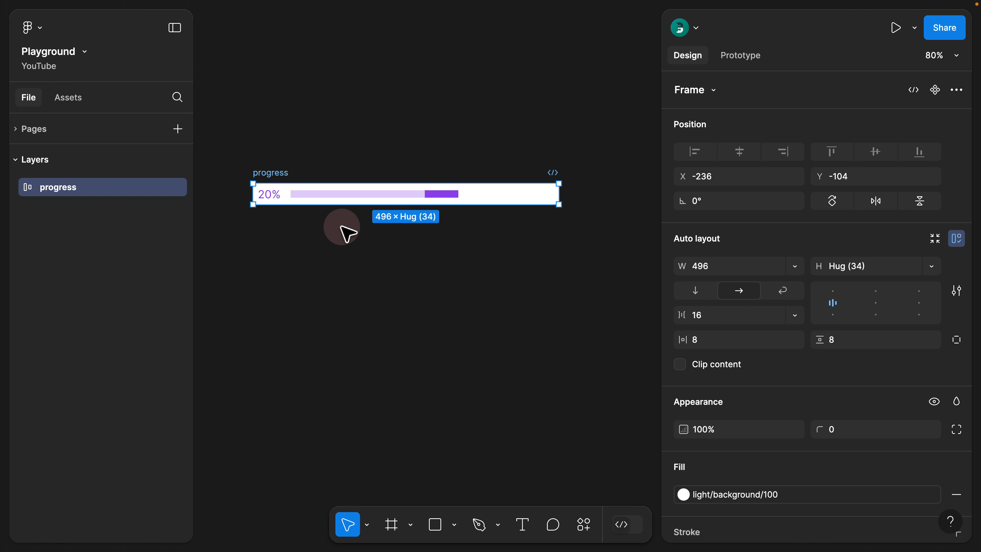
Step: Set the bar chart boolean instance's width to fill the container in the progress frame
click(348, 194)
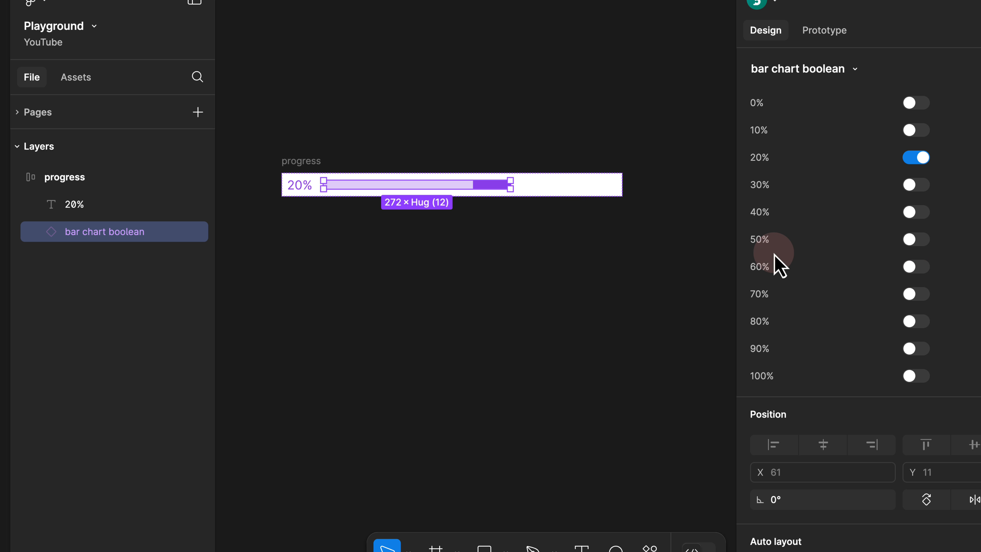
scroll(830, 267, down, 10)
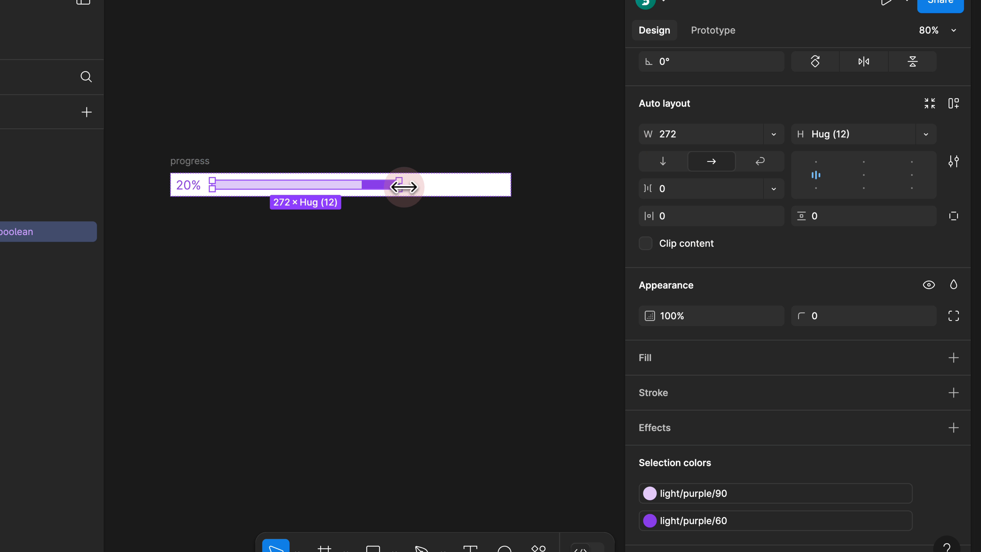
click(771, 134)
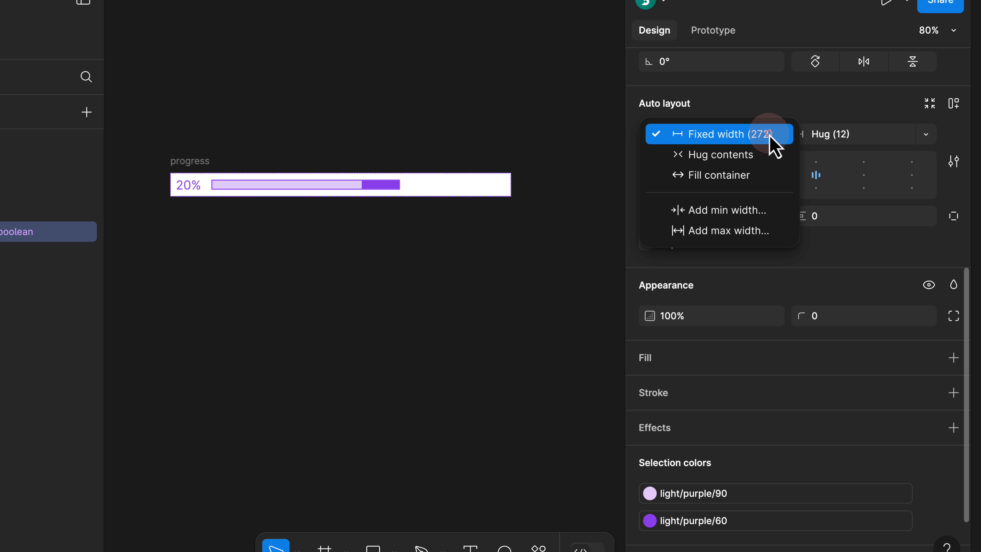
click(757, 176)
click(216, 141)
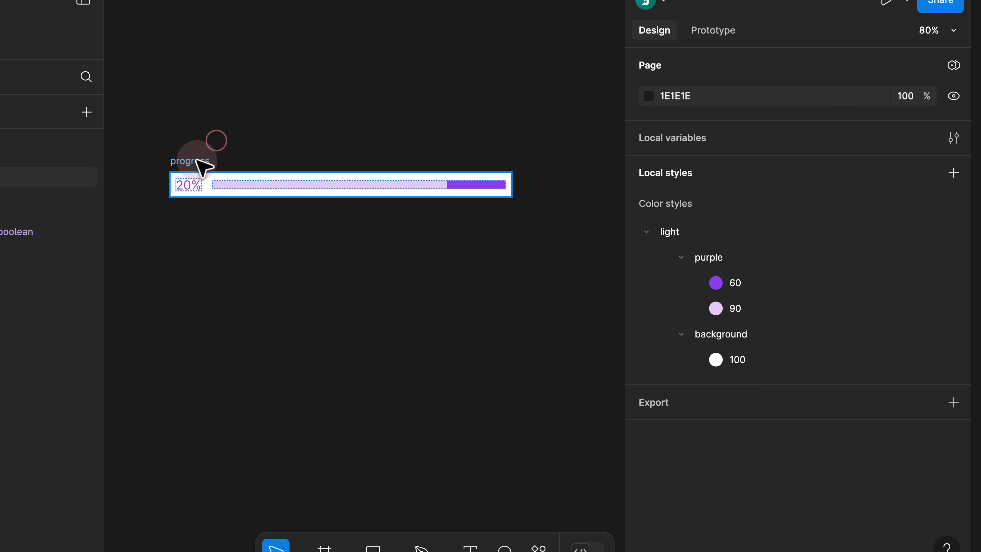
Step: Resize the progress frame to a width of 243
click(195, 161)
drag(510, 182, 337, 183)
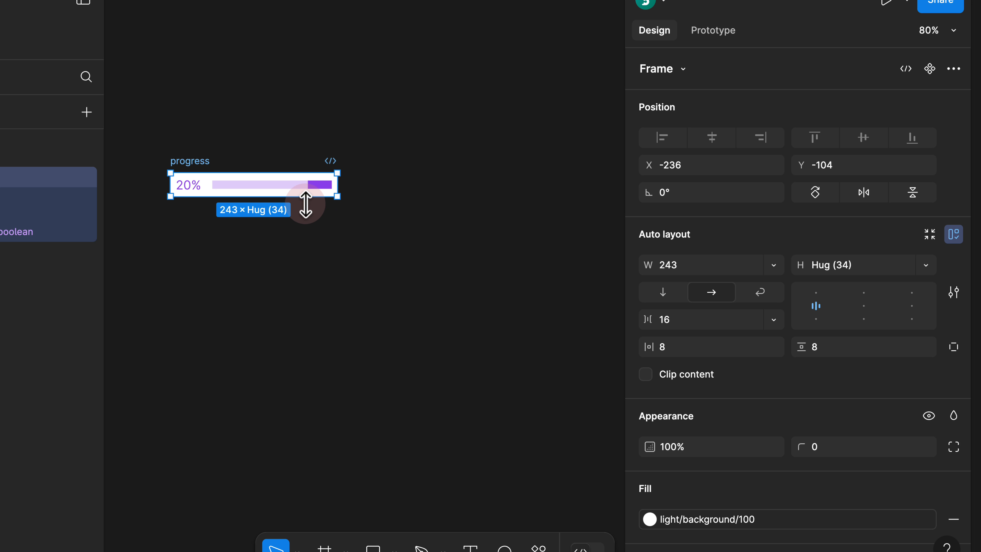
scroll(190, 189, up, 5)
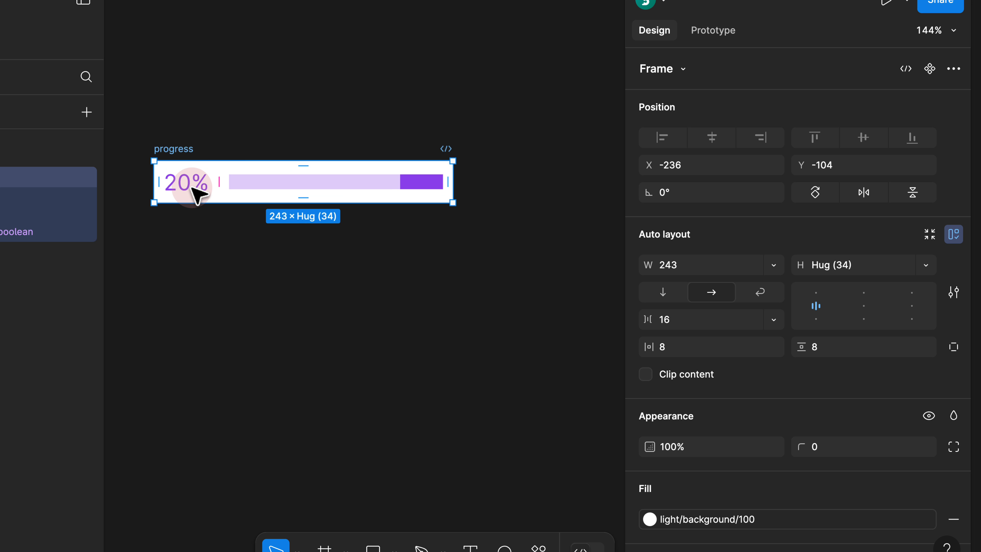
Step: Duplicate the 20% label inside the progress frame
click(190, 192)
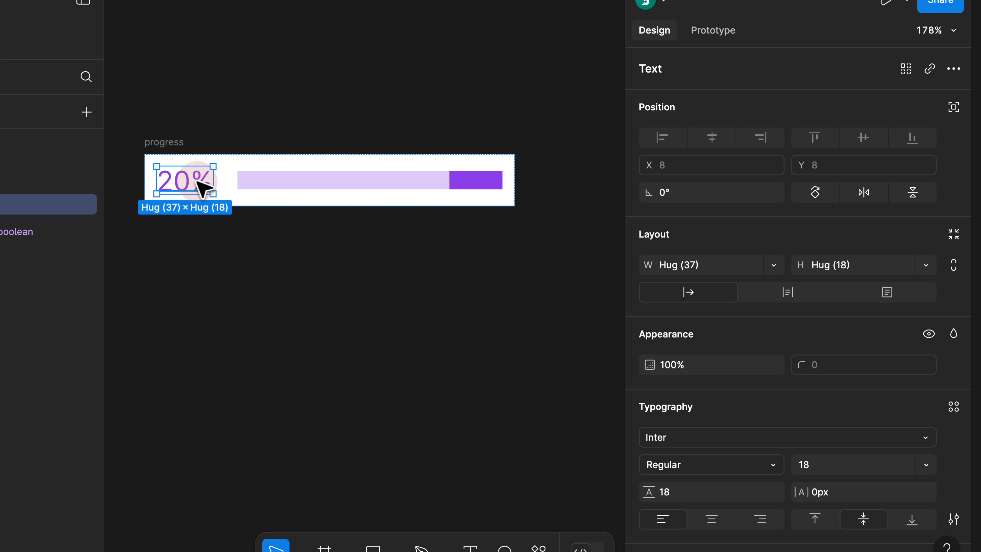
drag(174, 143, 218, 147)
click(222, 181)
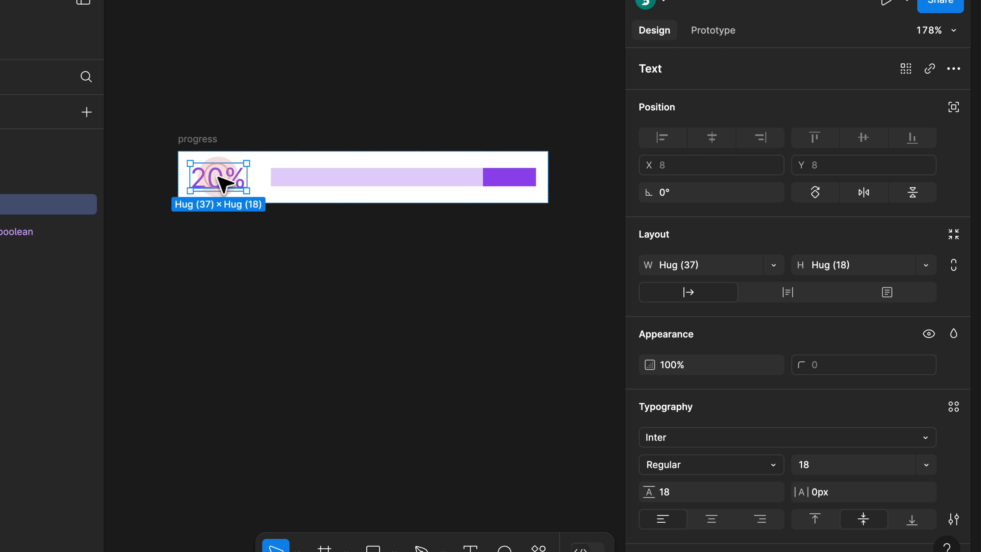
key(ctrl+d)
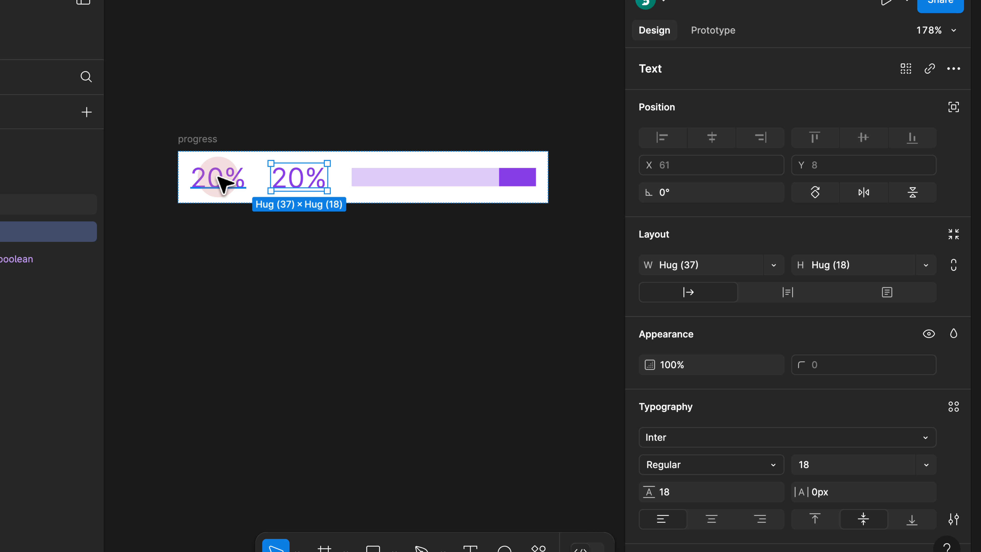
Step: Change the text of the first label in the progress frame to "category"
click(302, 188)
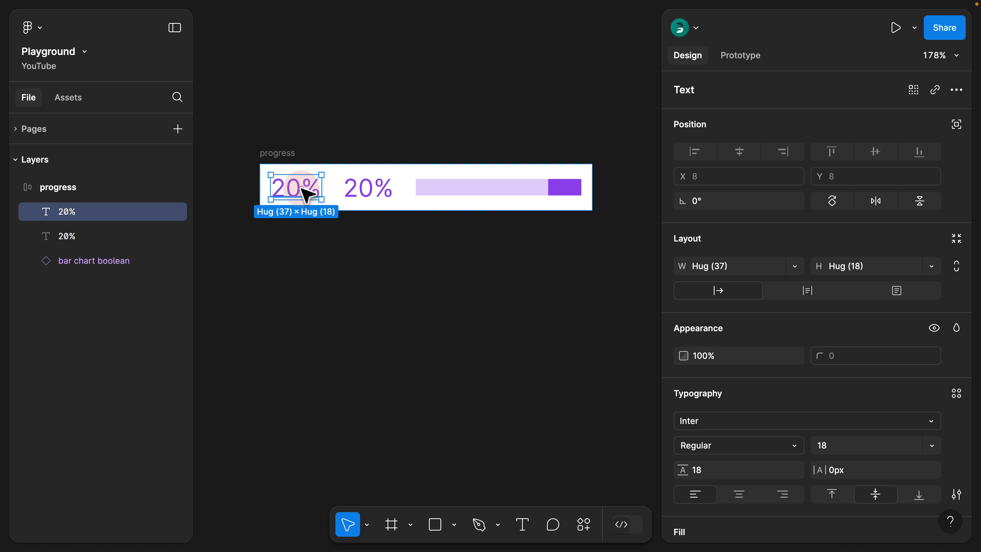
double_click(302, 188)
text(cate)
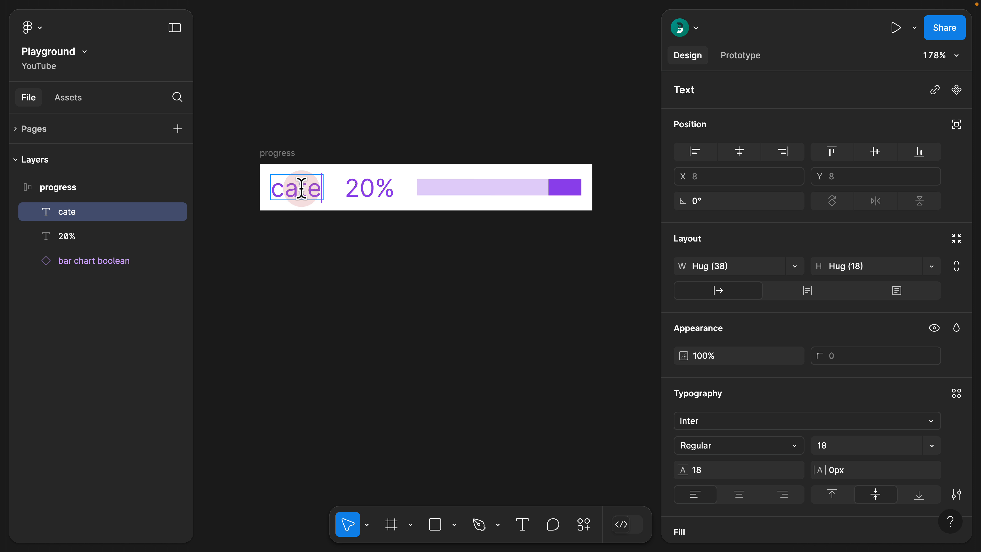
text(gory)
key(Escape)
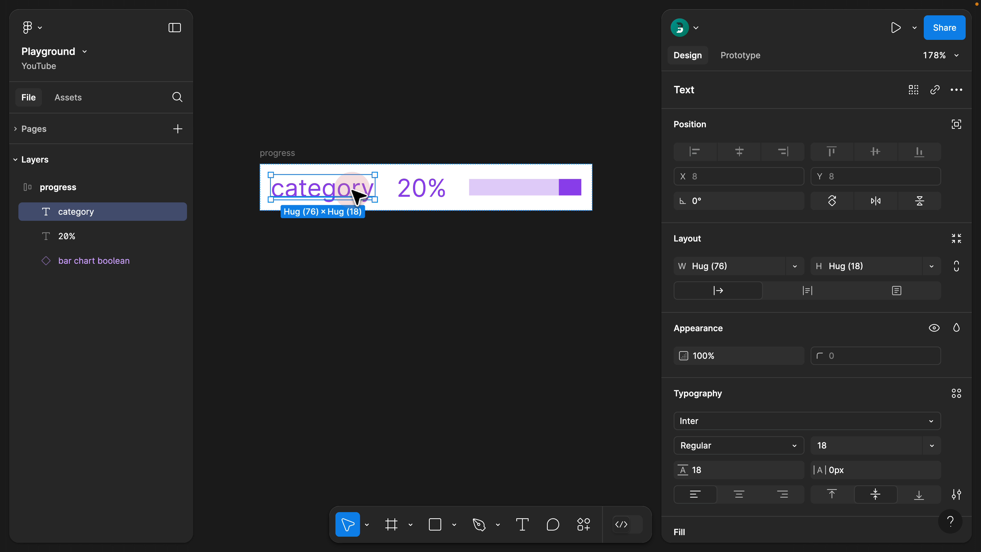
Step: Detach the category label's fill from the light/purple/60 style and set its HSL lightness to 30
scroll(815, 374, down, 5)
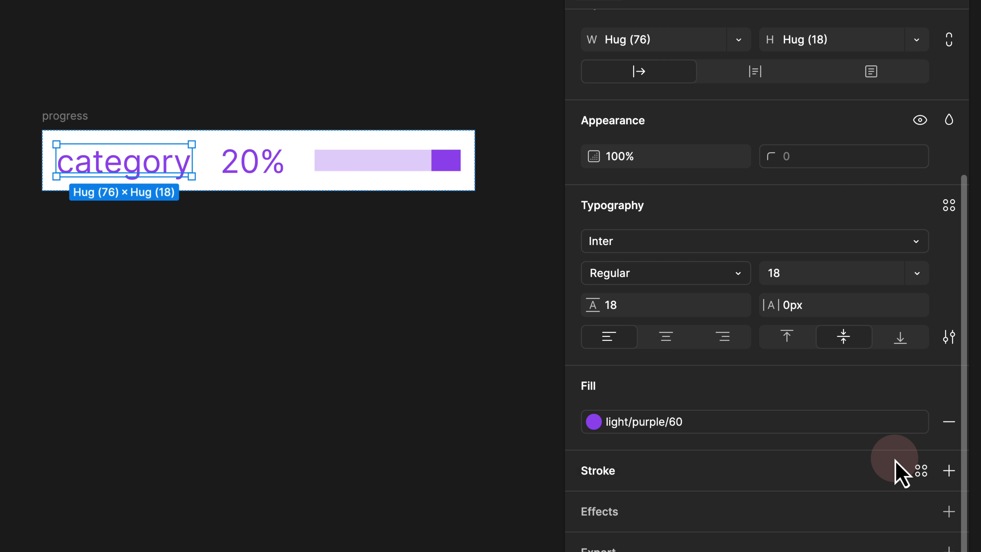
click(920, 422)
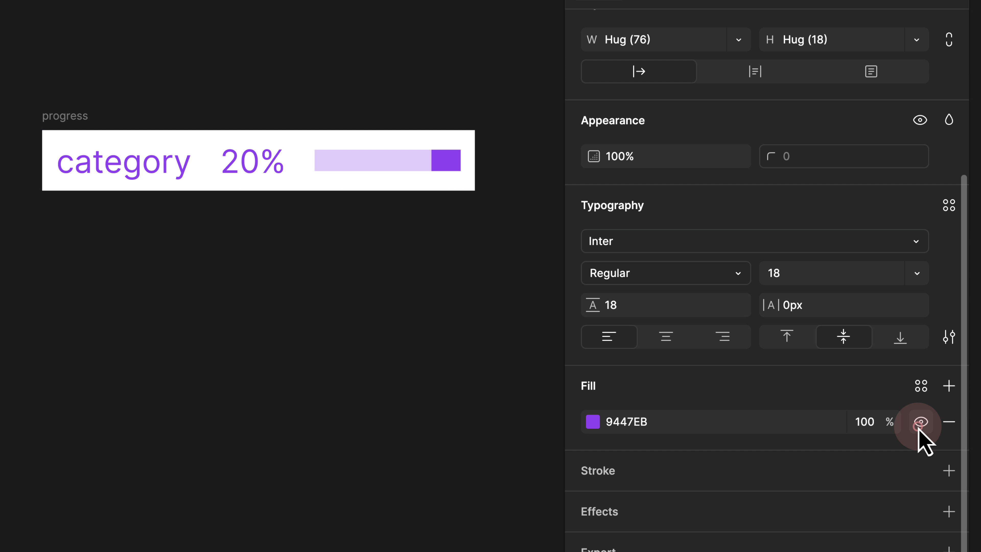
click(593, 421)
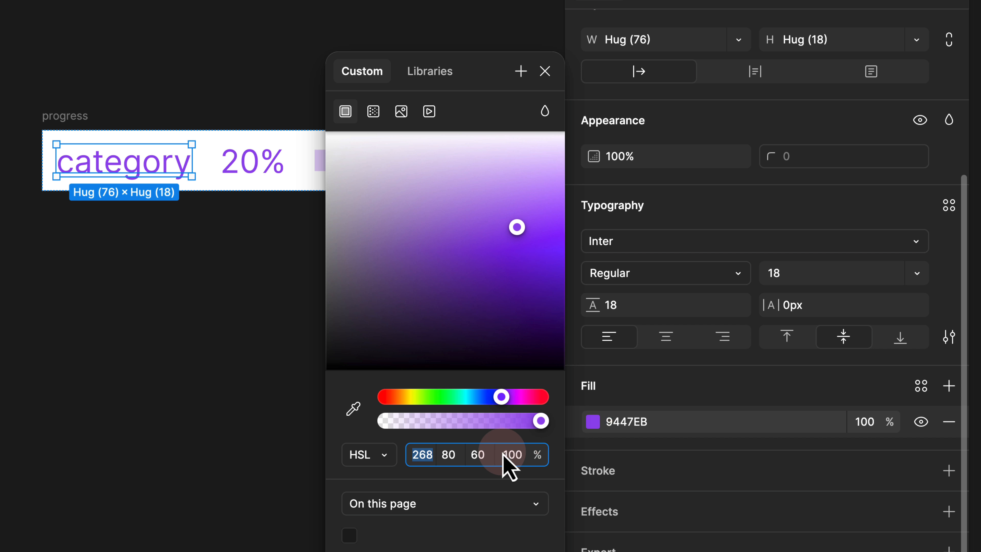
click(483, 457)
text(30)
key(Return)
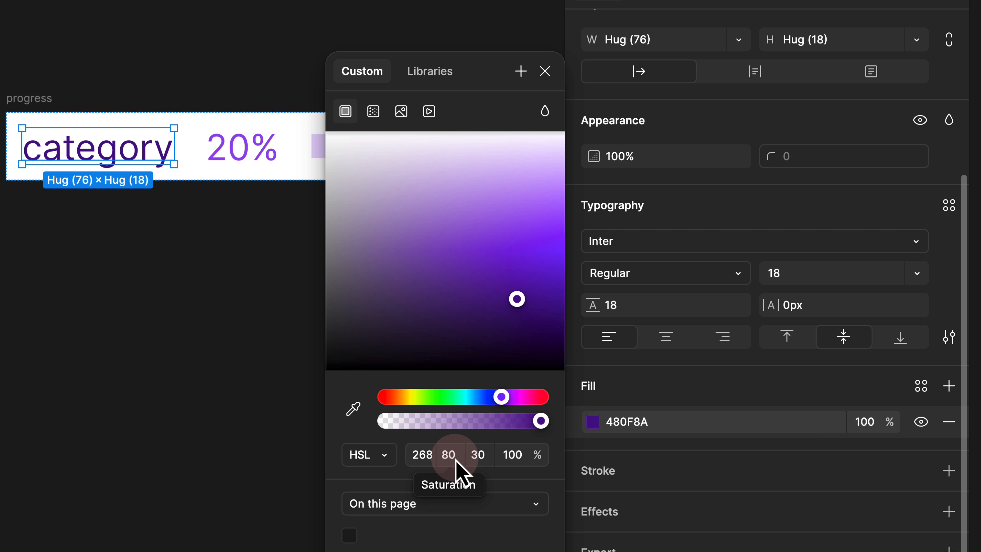
Step: Set the saturation and hue of the category label's fill to 0
click(449, 457)
text(0)
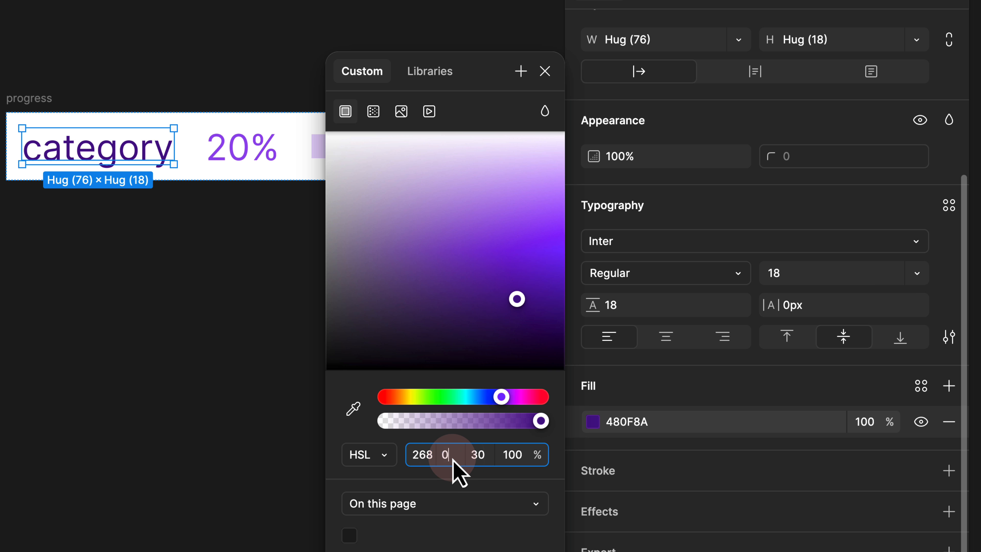
key(Return)
click(427, 456)
text(0)
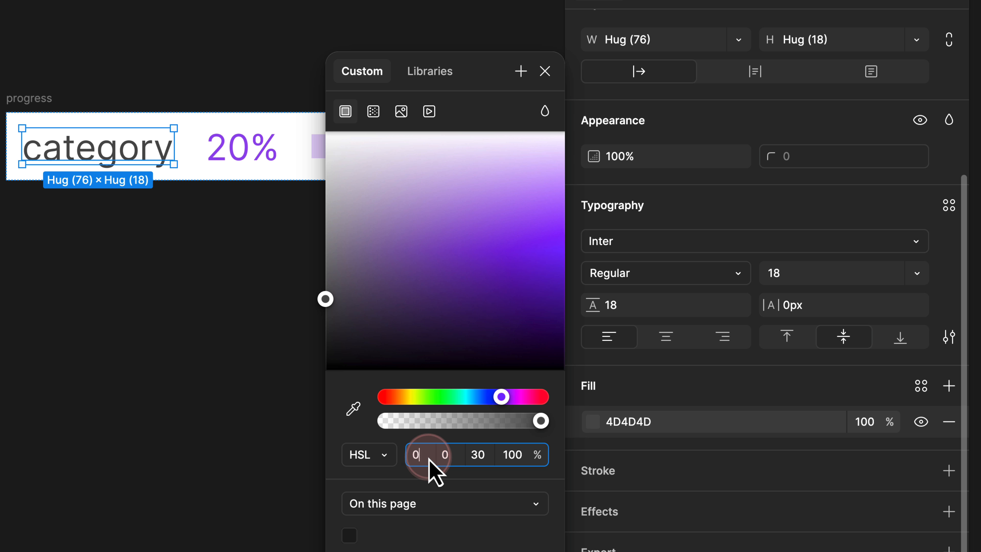
key(Return)
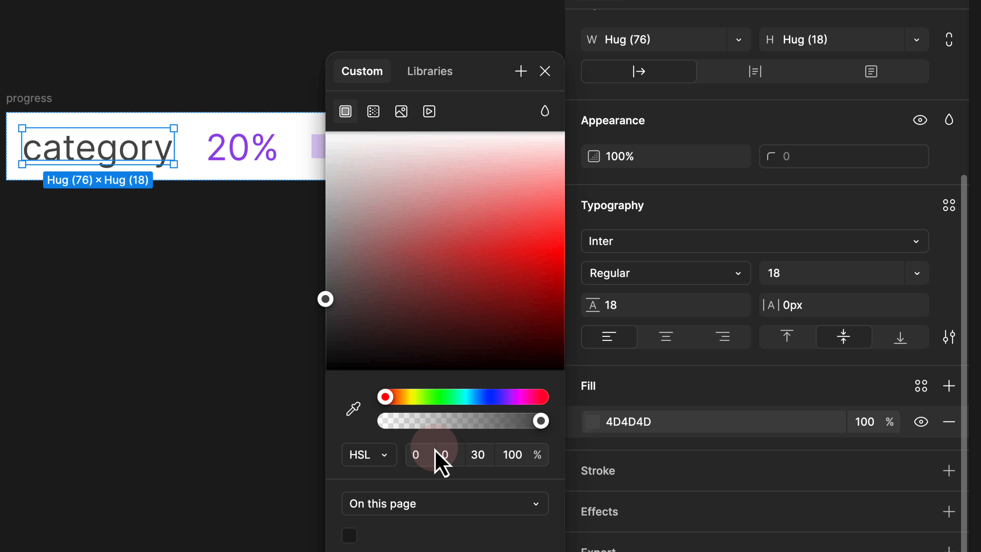
click(547, 79)
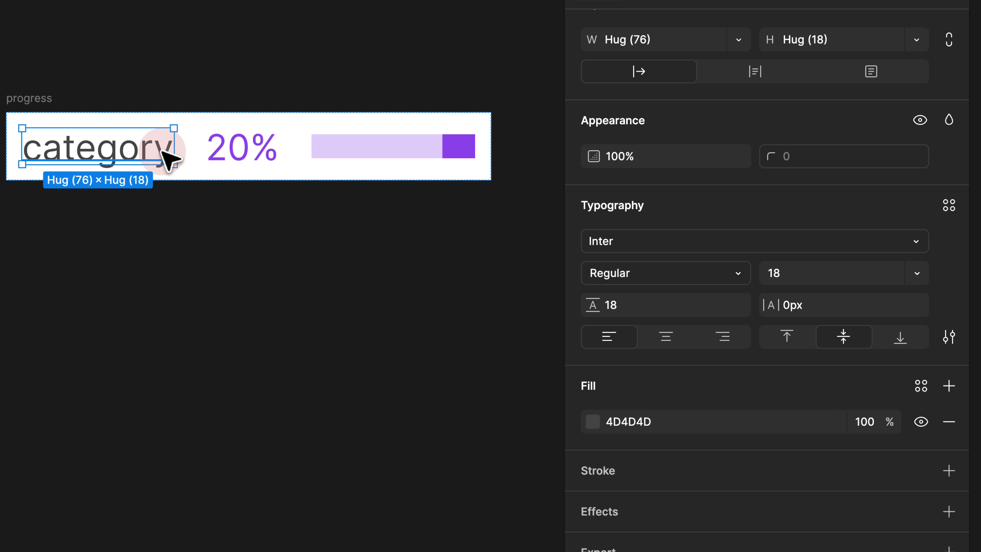
Step: Widen the progress frame to 503
click(93, 71)
scroll(92, 71, down, 5)
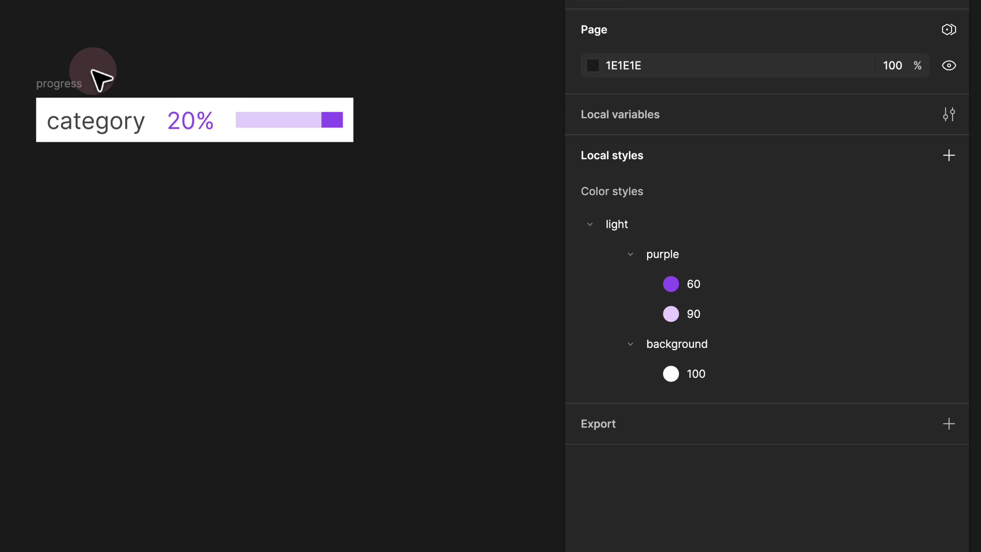
drag(93, 71, 79, 95)
drag(225, 121, 388, 121)
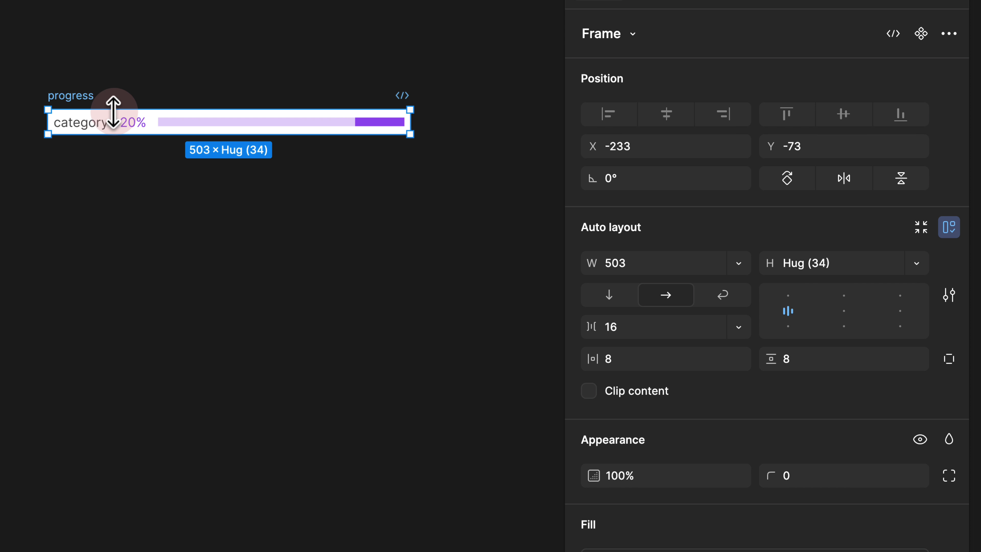
Step: Set the font size of the category and 20% labels together to 14
scroll(79, 128, up, 3)
click(116, 124)
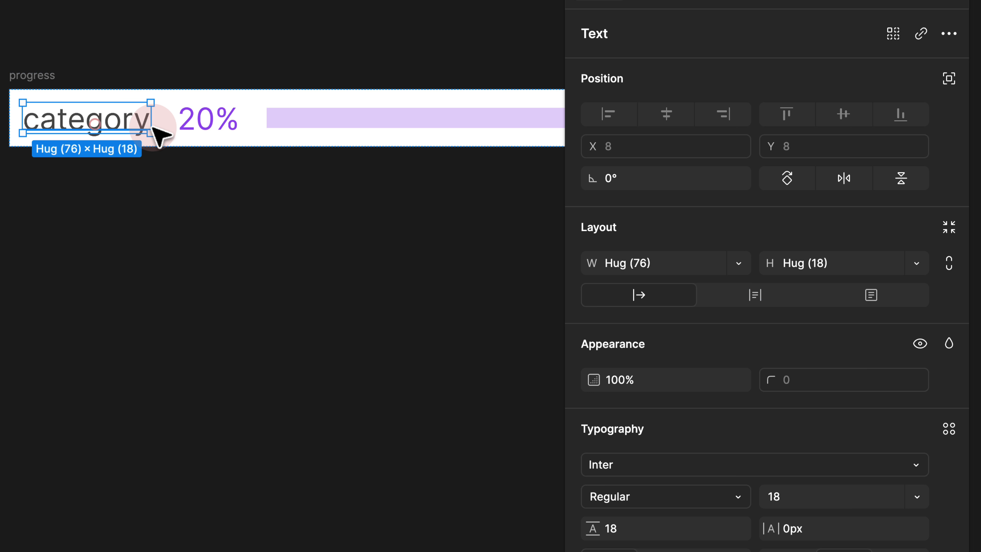
shift+click(214, 133)
click(792, 497)
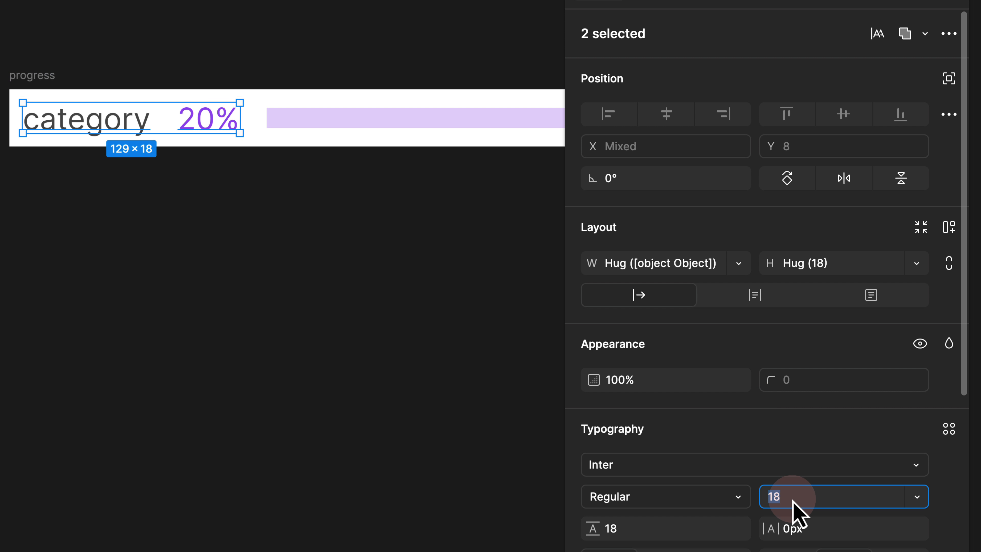
key(Return)
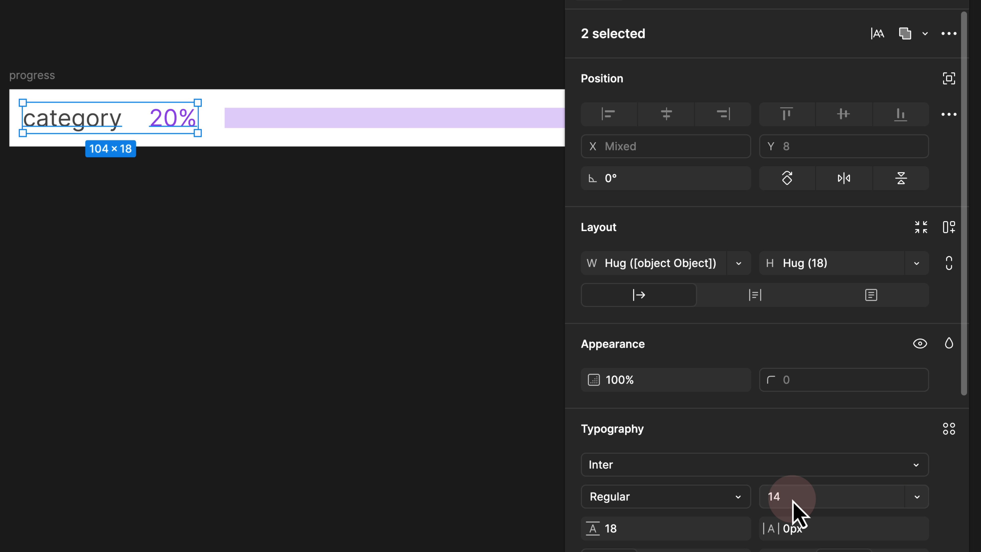
click(347, 201)
Step: Append "sad sad" to the category label's text to test a longer name
scroll(347, 201, down, 4)
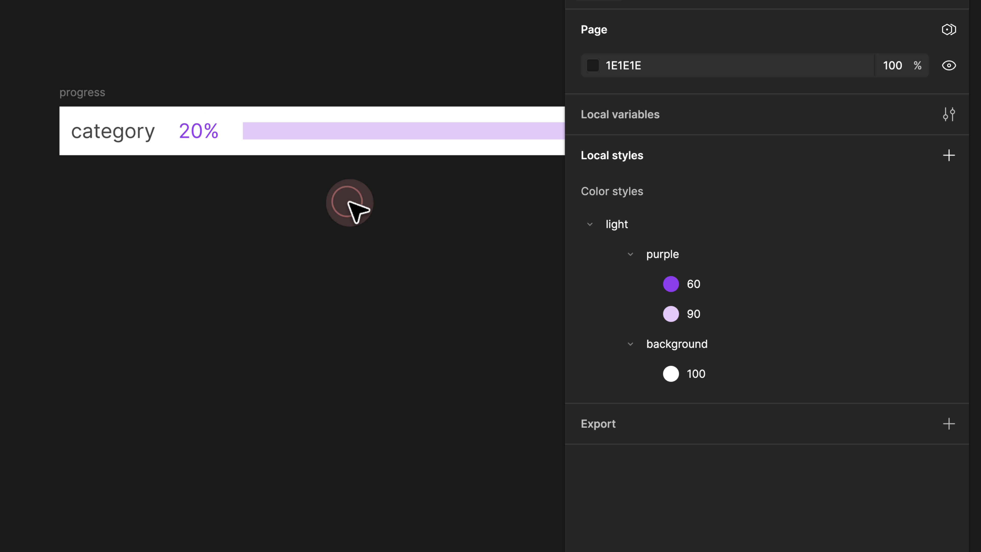
drag(362, 202, 96, 197)
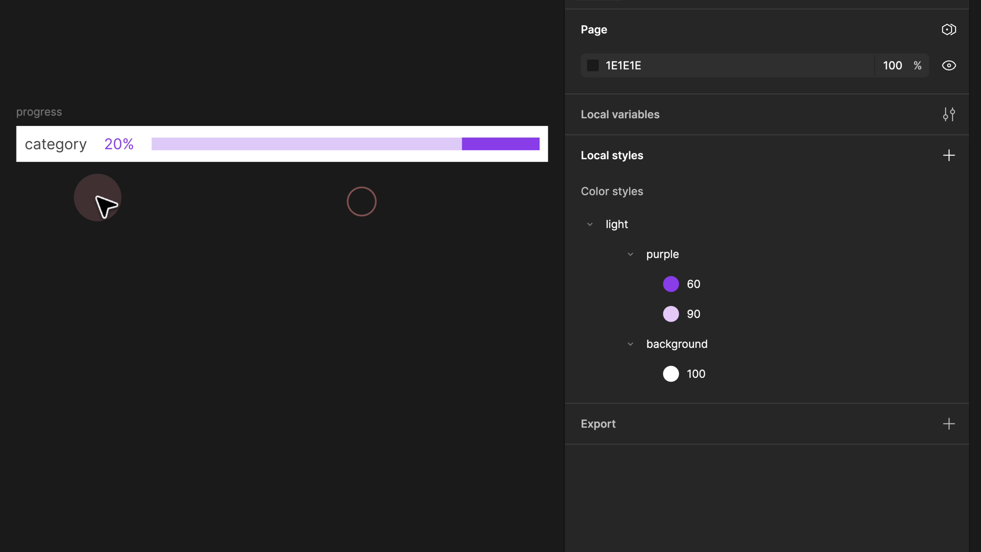
click(67, 149)
double_click(71, 146)
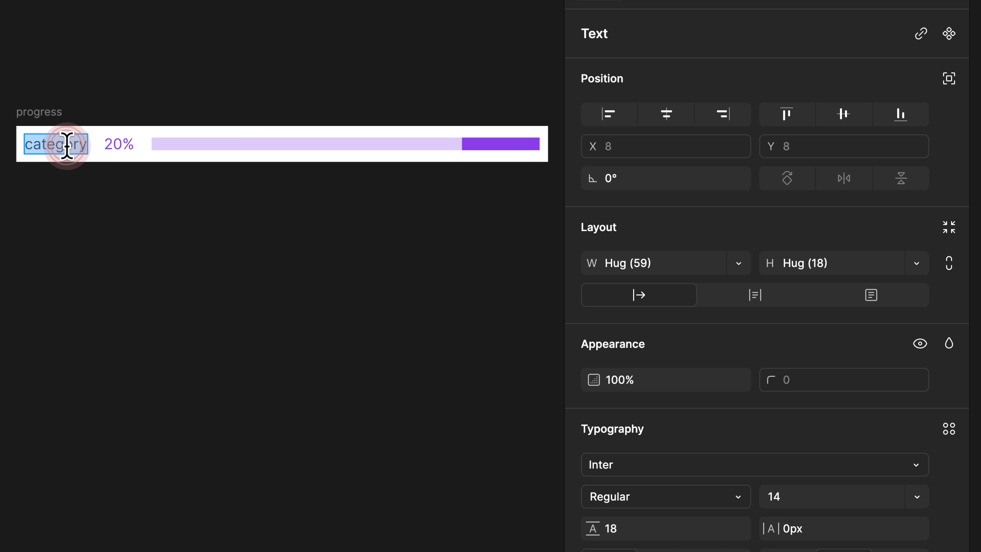
click(86, 146)
text(sad sad)
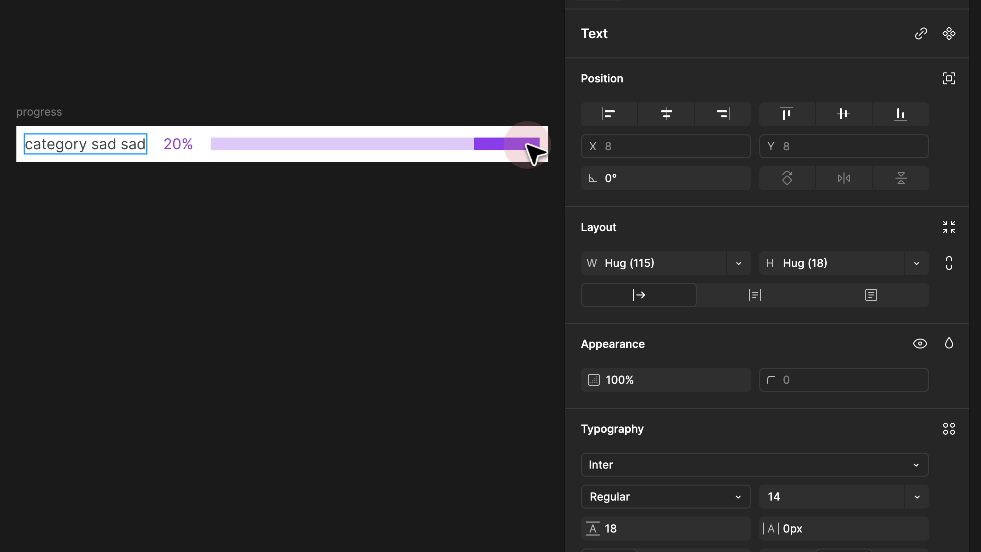
Step: Duplicate the progress row directly below the original and shorten the copy's label to "category"
click(156, 199)
click(49, 100)
drag(43, 112, 41, 149)
double_click(83, 180)
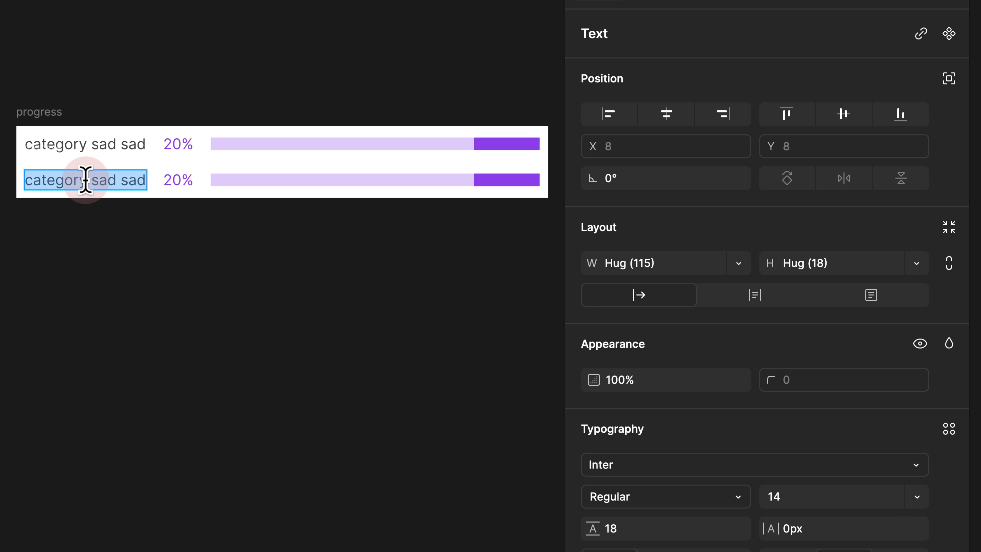
drag(87, 180, 149, 180)
key(BackSpace)
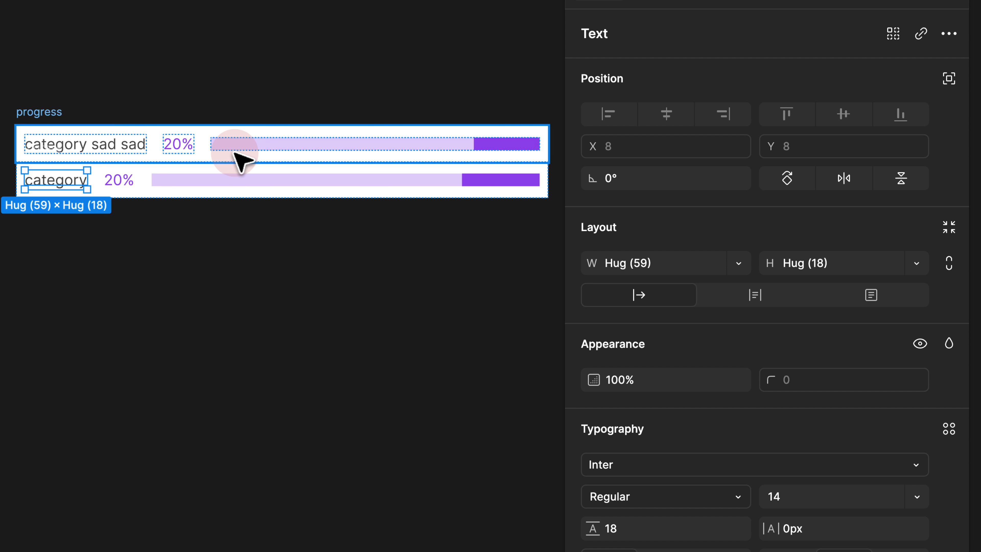
click(232, 218)
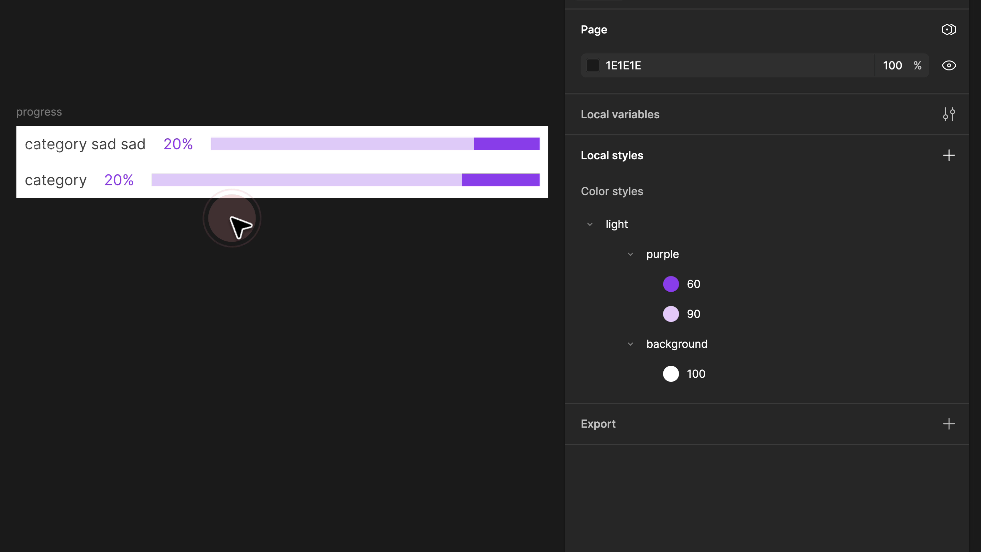
click(118, 179)
click(62, 177)
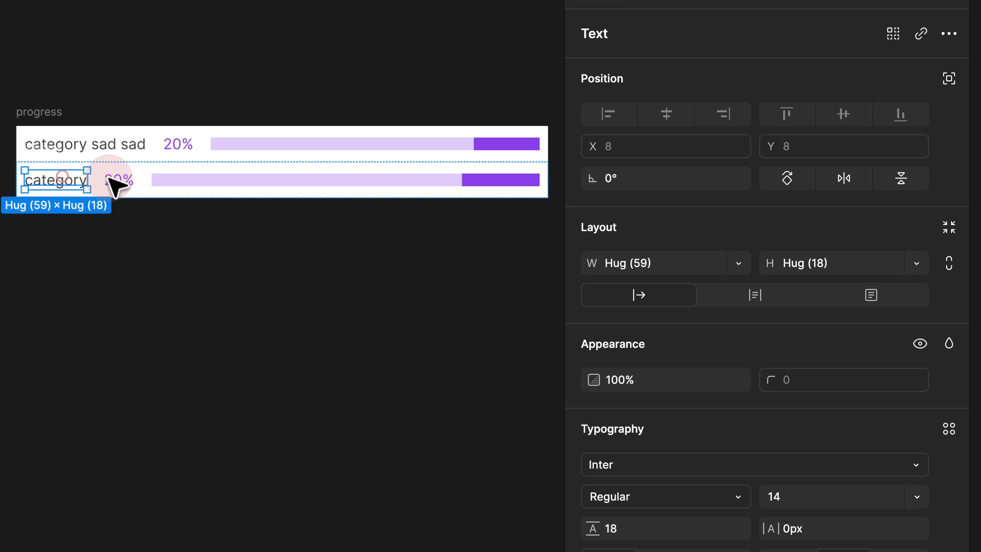
click(124, 180)
click(188, 181)
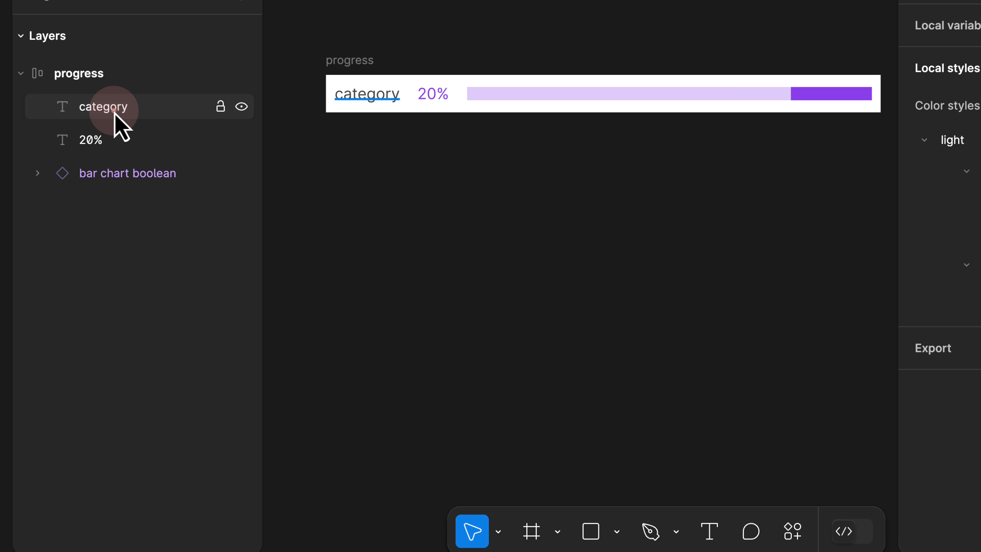
Step: Wrap the category and 20% labels in their own auto layout frame named "content"
click(113, 111)
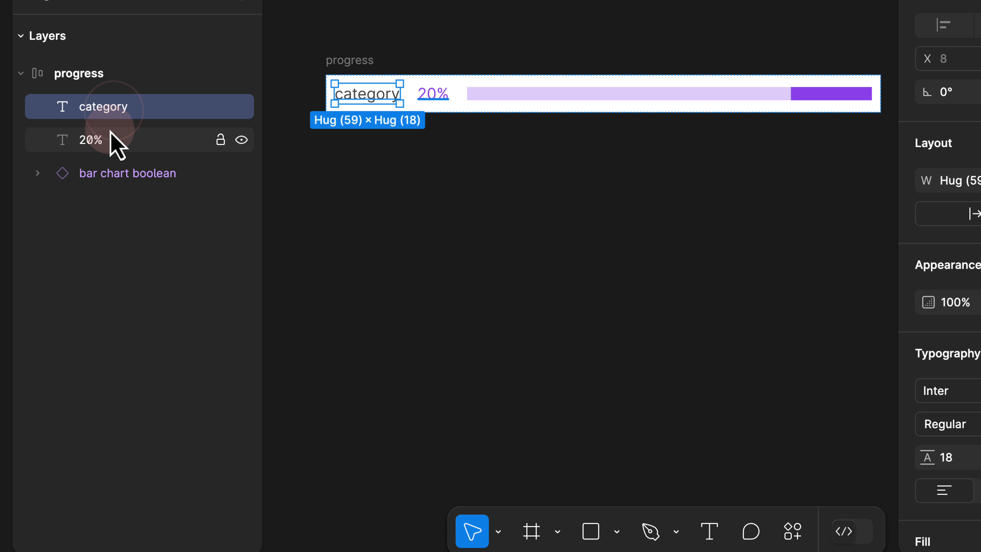
shift+click(108, 145)
key(shift+a)
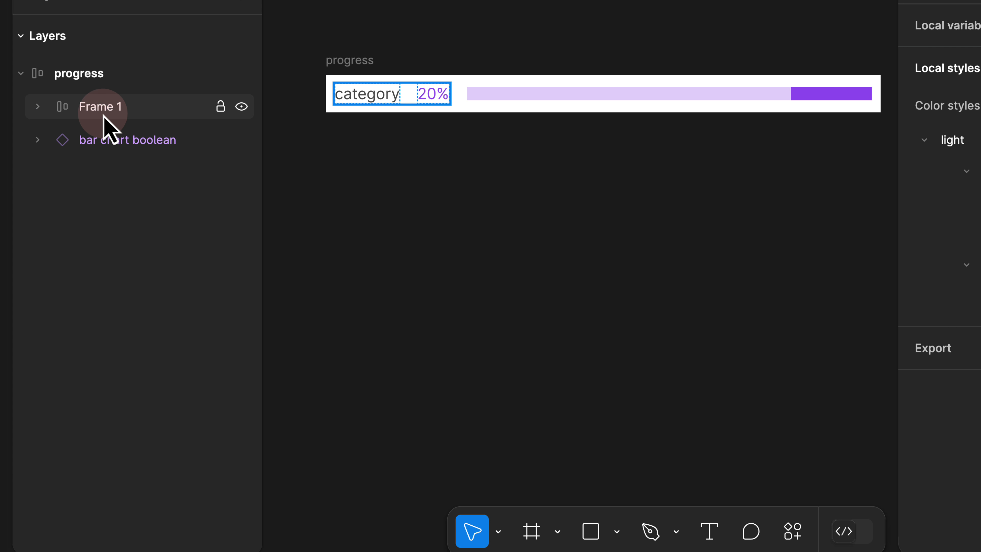
double_click(103, 113)
text(contents)
key(Return)
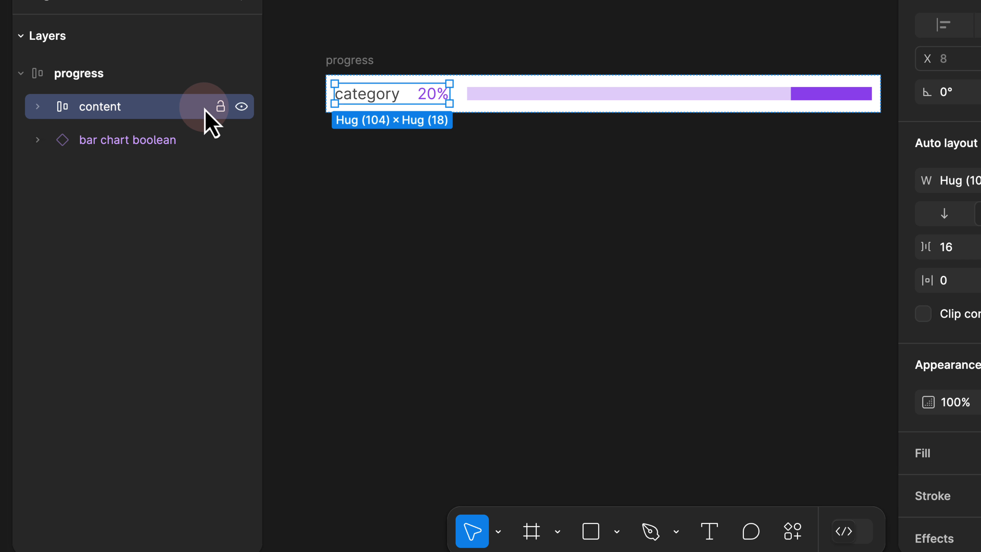
Step: Give the content frame a fixed width of 150
click(926, 180)
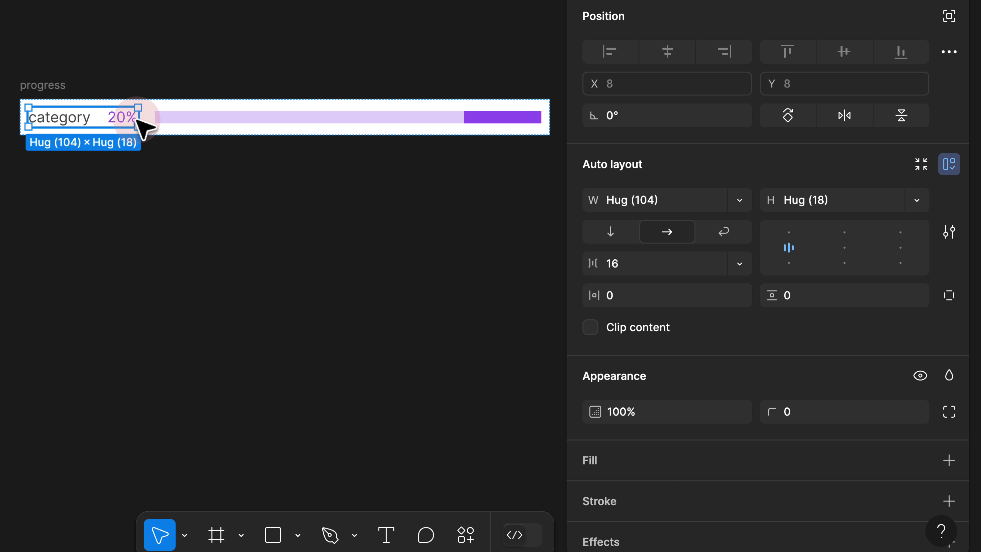
click(743, 205)
click(713, 178)
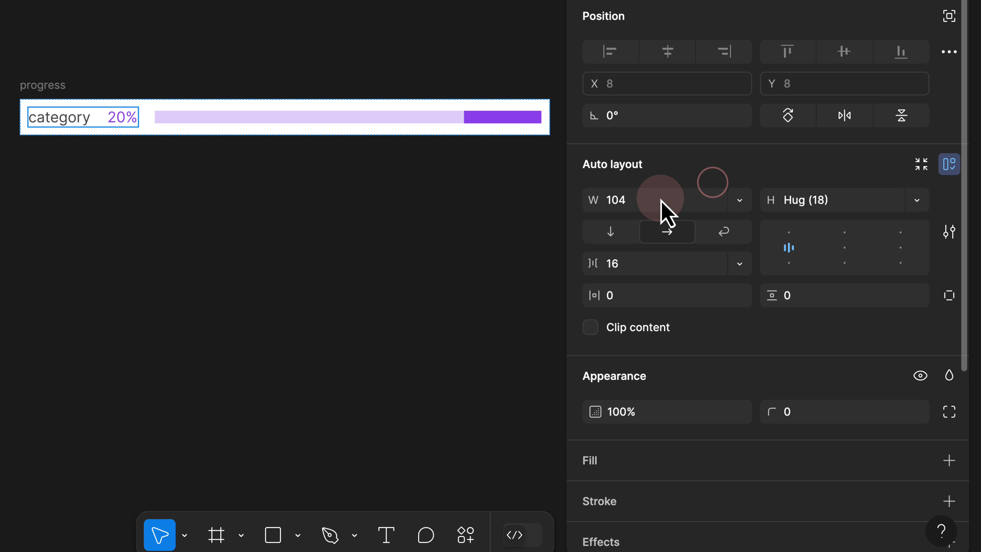
click(662, 200)
text(15)
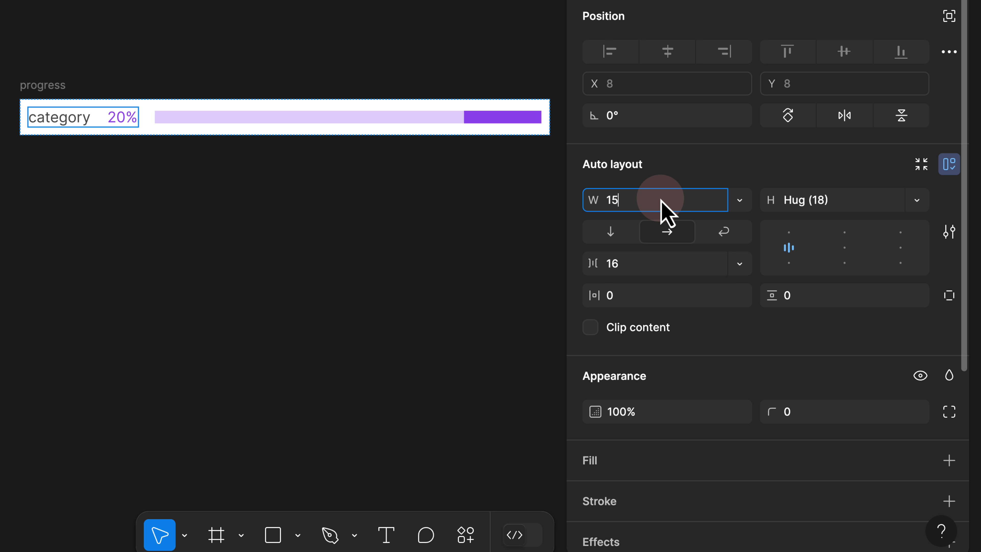
text(0)
key(Return)
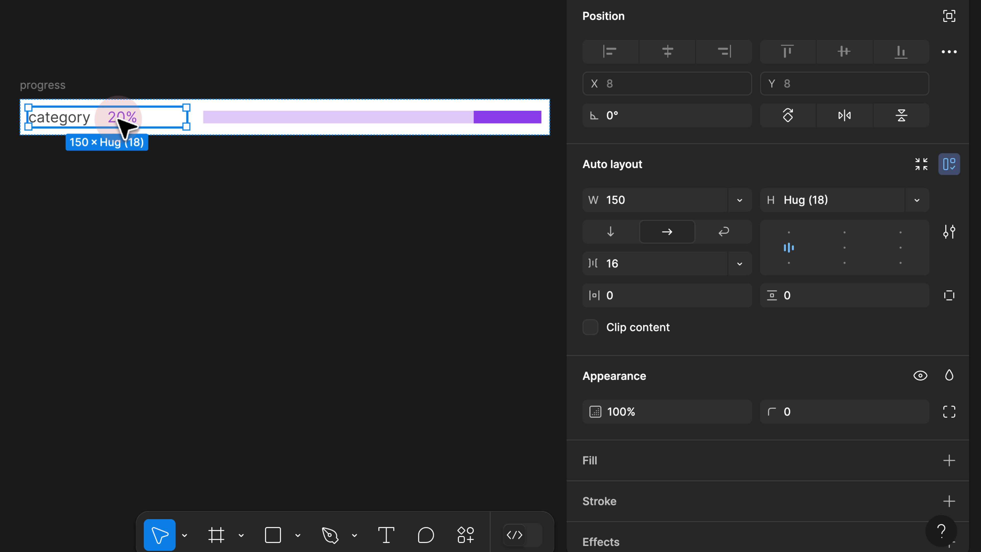
Step: Insert the filler text "dsadsadsa" within the category label to test how a longer name pushes the 20% label
double_click(77, 118)
double_click(77, 117)
click(79, 117)
text(dsadsad)
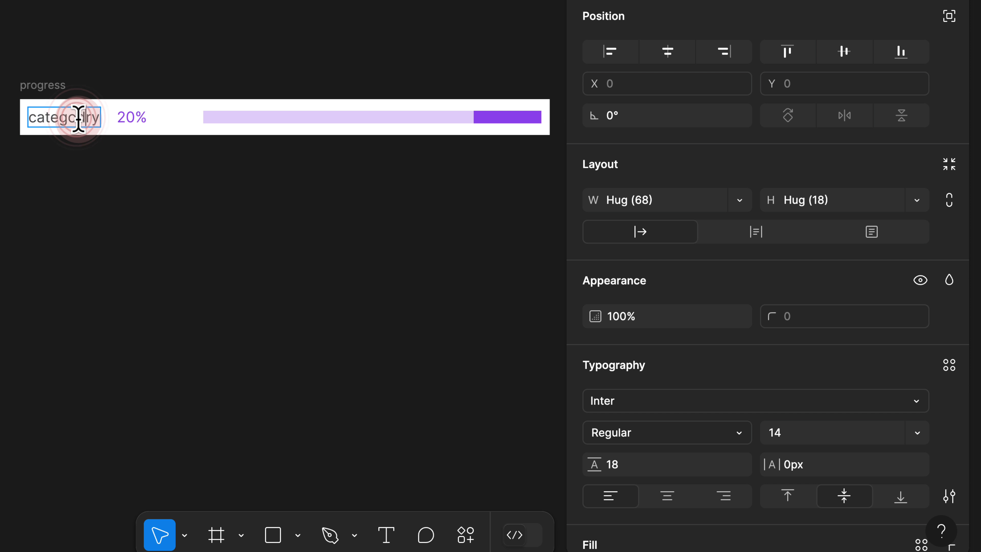
text(sa)
click(176, 157)
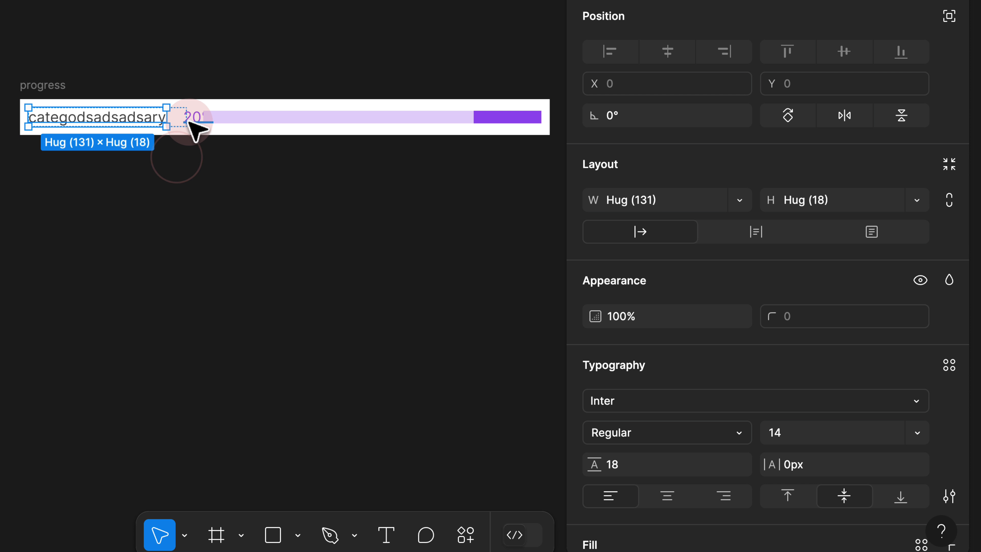
click(188, 118)
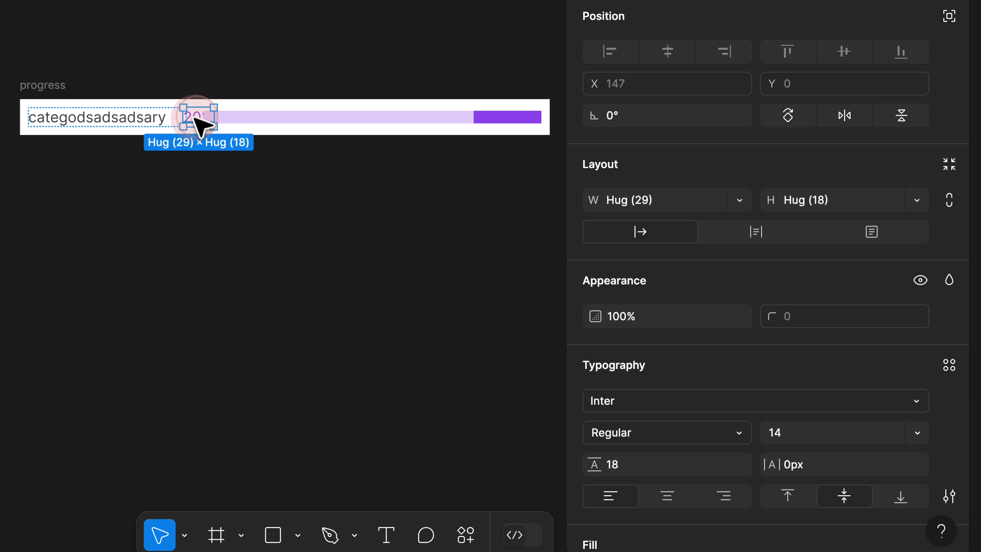
Step: Undo the filler text in the category label and return to the content frame
key(ctrl+z)
key(ctrl+z)
key(ctrl+z)
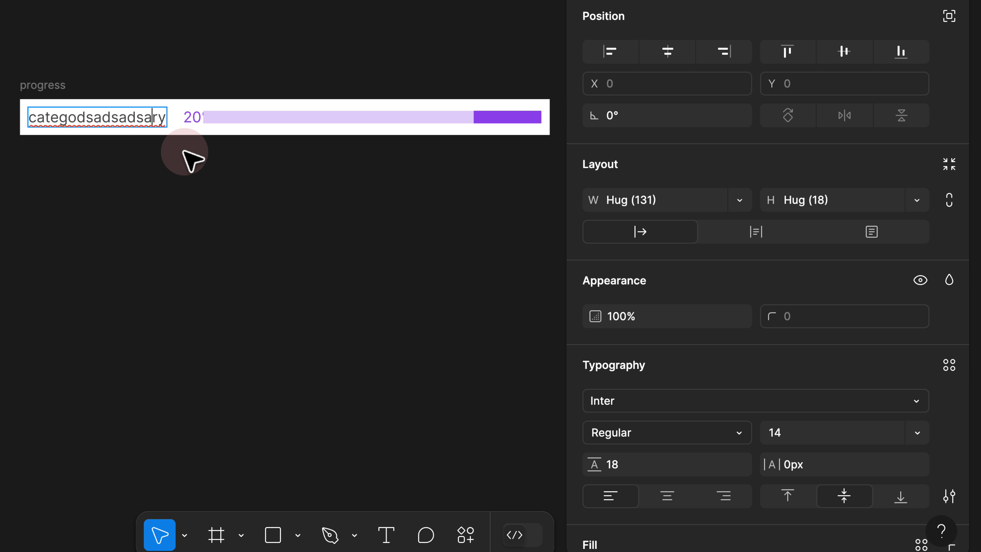
key(ctrl+z)
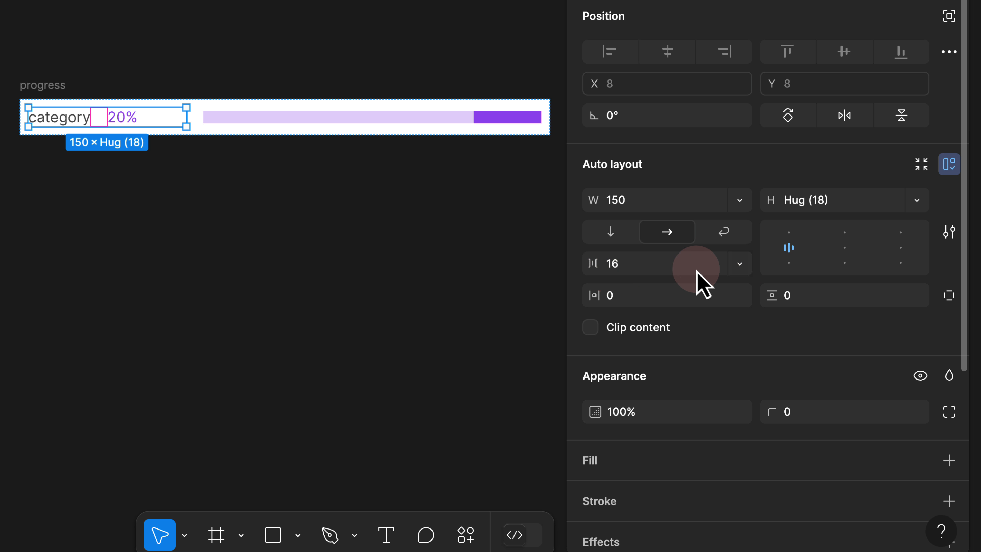
Step: Set the content frame's horizontal gap between the category and 20% labels to Auto
click(741, 265)
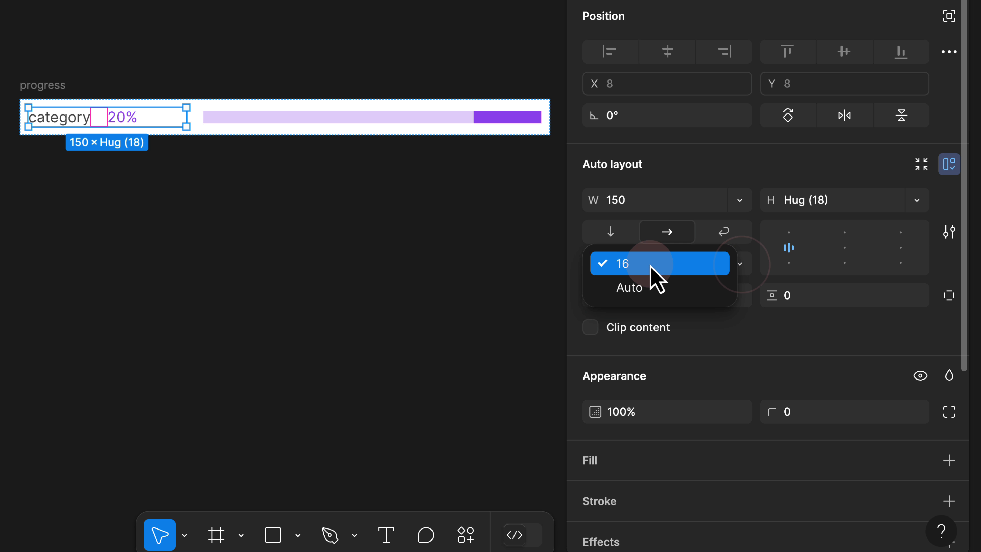
click(645, 286)
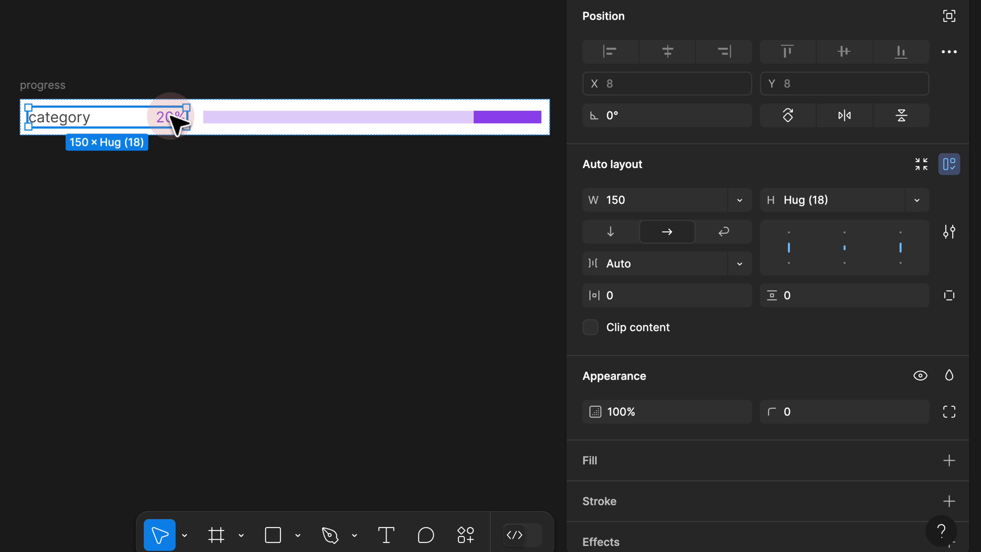
click(64, 122)
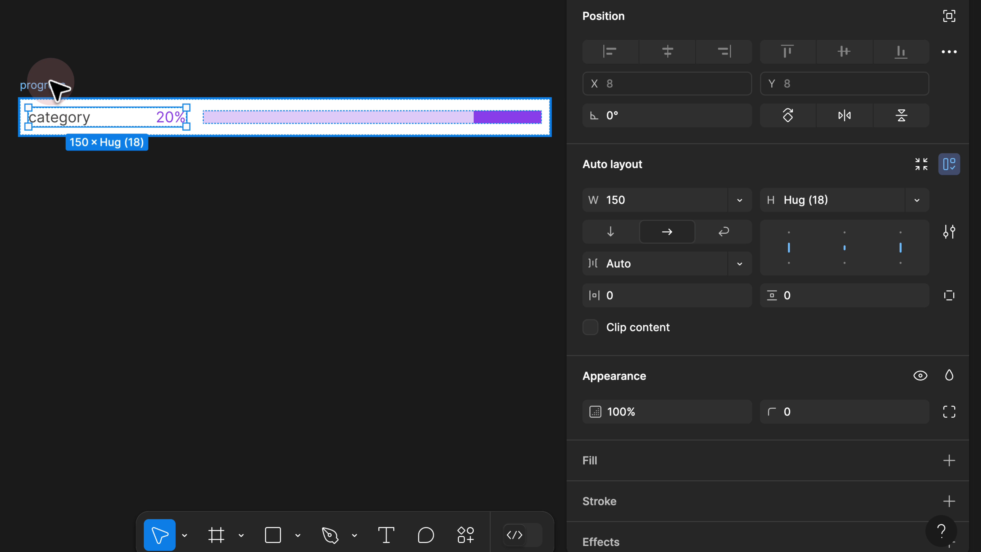
Step: Widen the progress frame to 573 by extending its right edge
click(46, 85)
scroll(44, 88, down, 2)
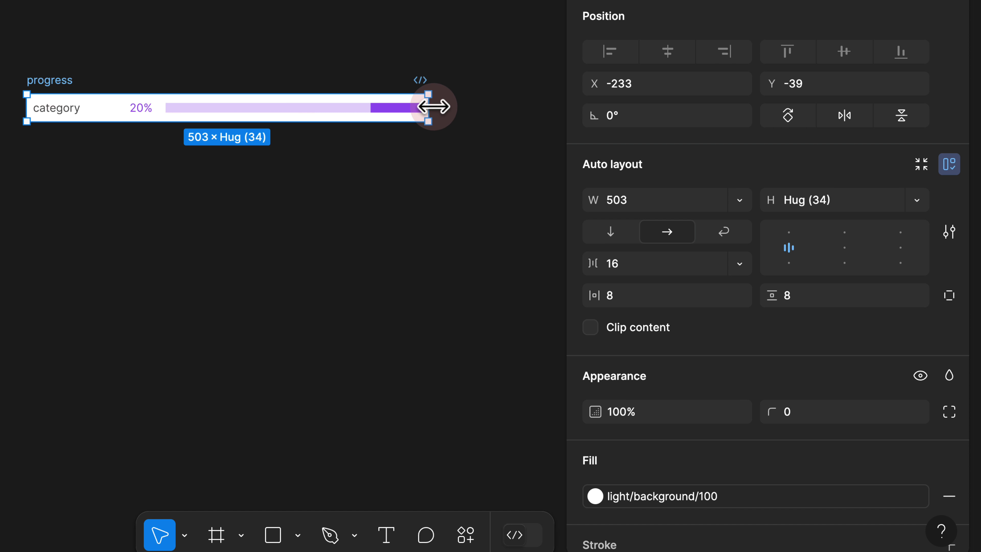
drag(429, 105, 483, 109)
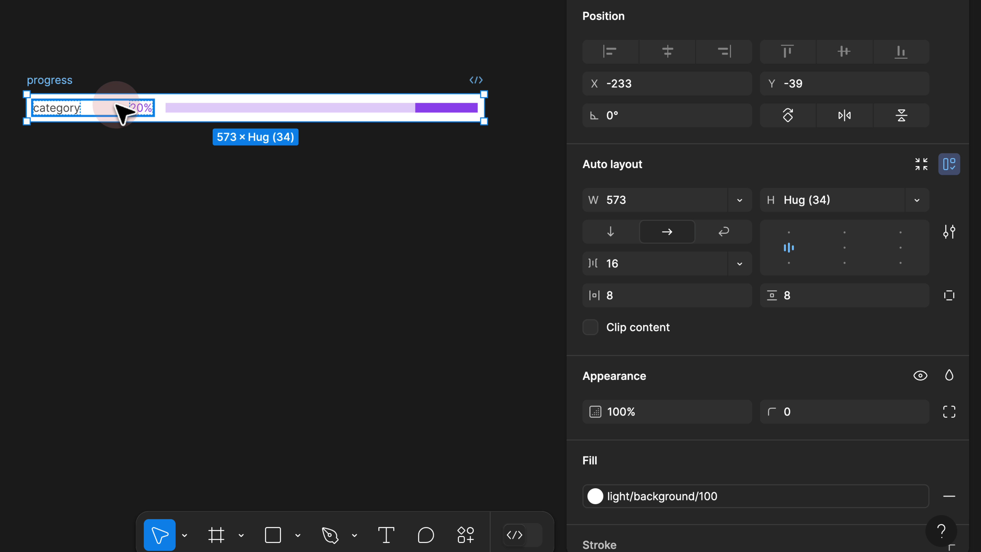
Step: Extend the category label's text to "category dsa sa" so it fills the space before the 20% label
click(121, 113)
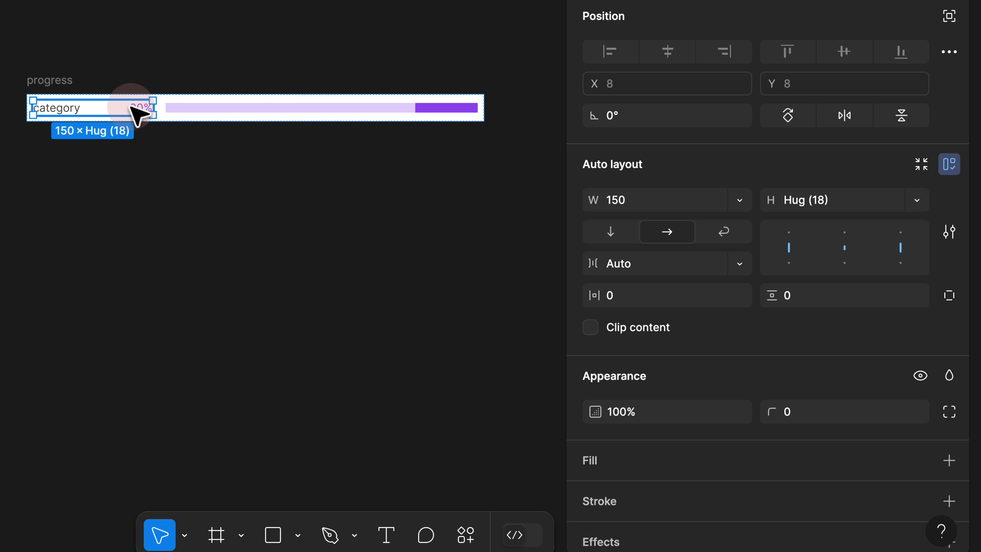
click(70, 109)
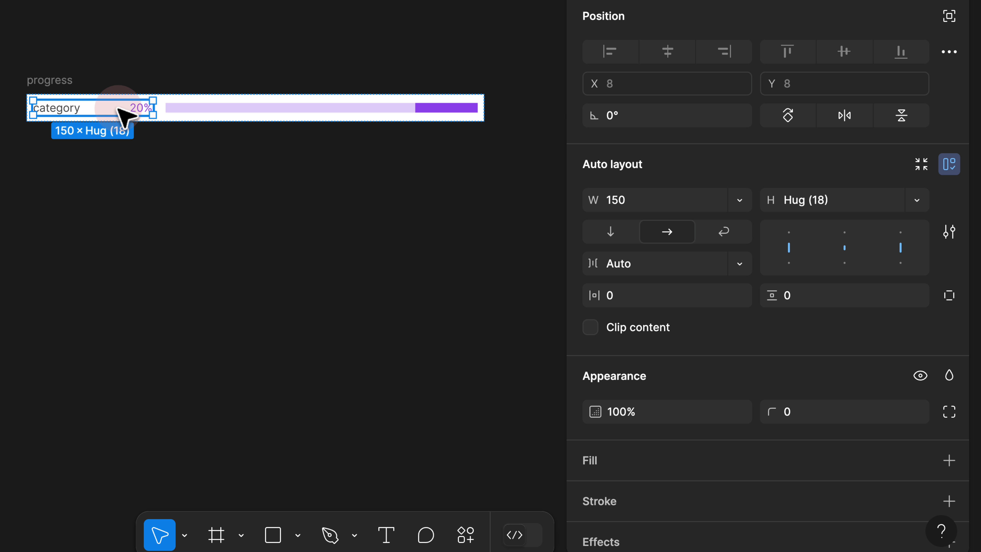
double_click(76, 109)
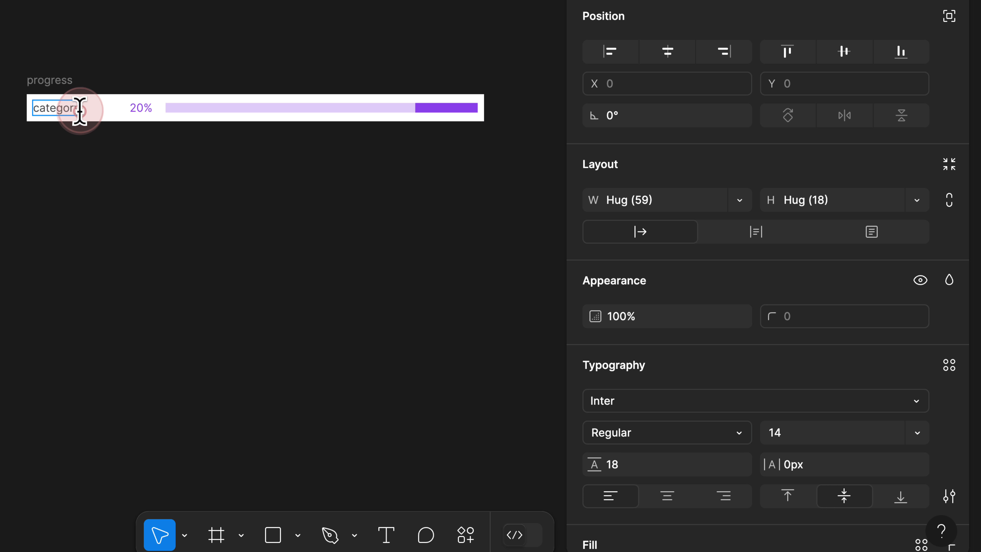
text(dsa sad sas)
scroll(73, 126, up, 3)
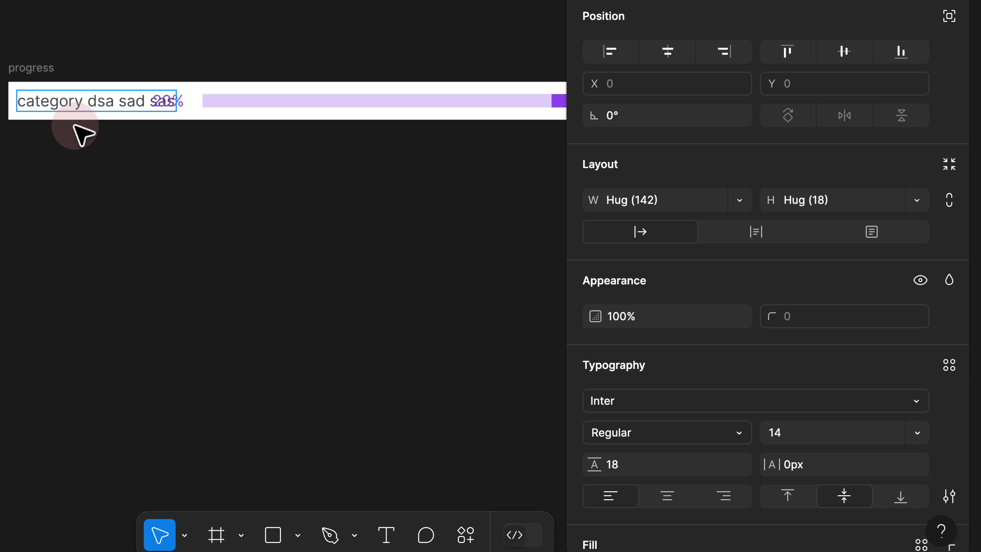
scroll(76, 127, up, 1)
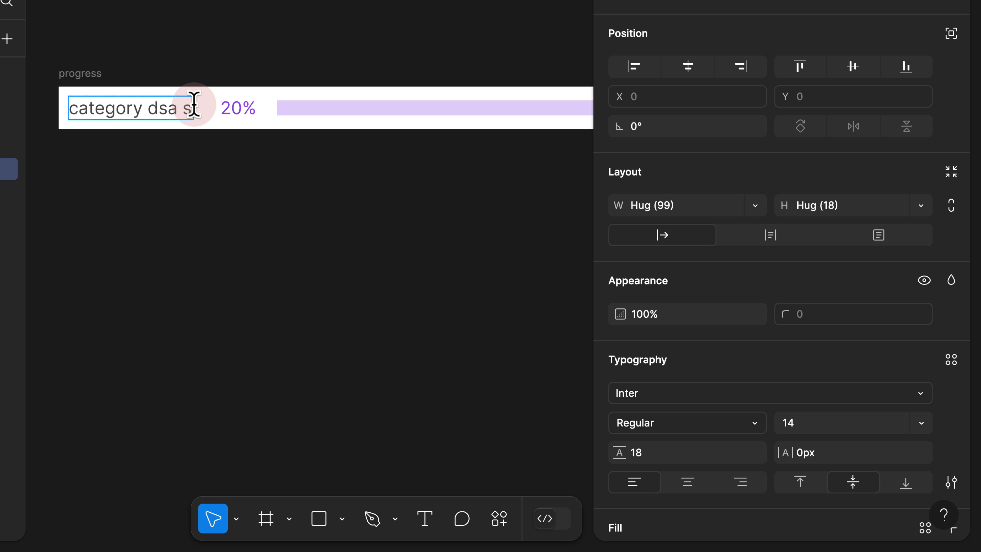
text(a)
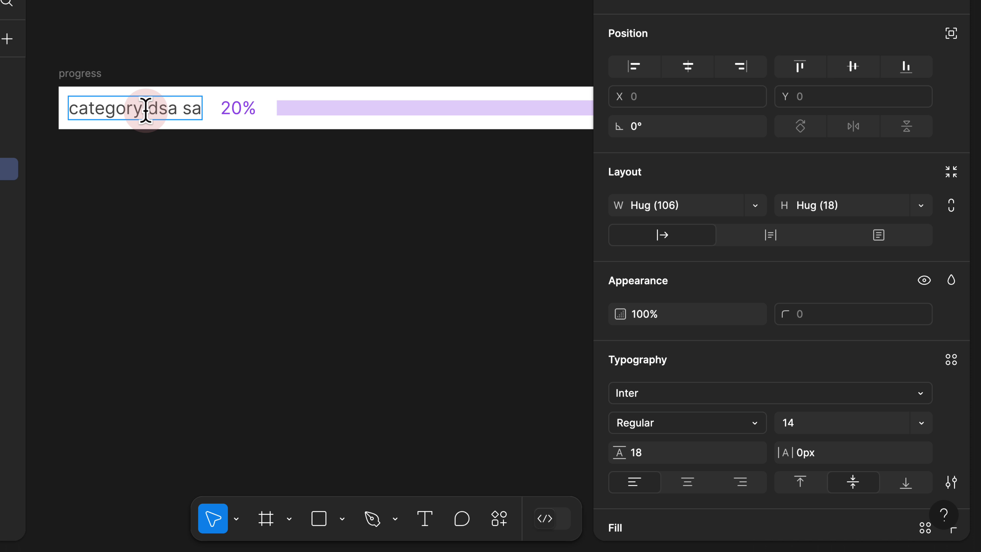
Step: Change the category label's width from hugging its contents to a fixed width of 106
click(641, 207)
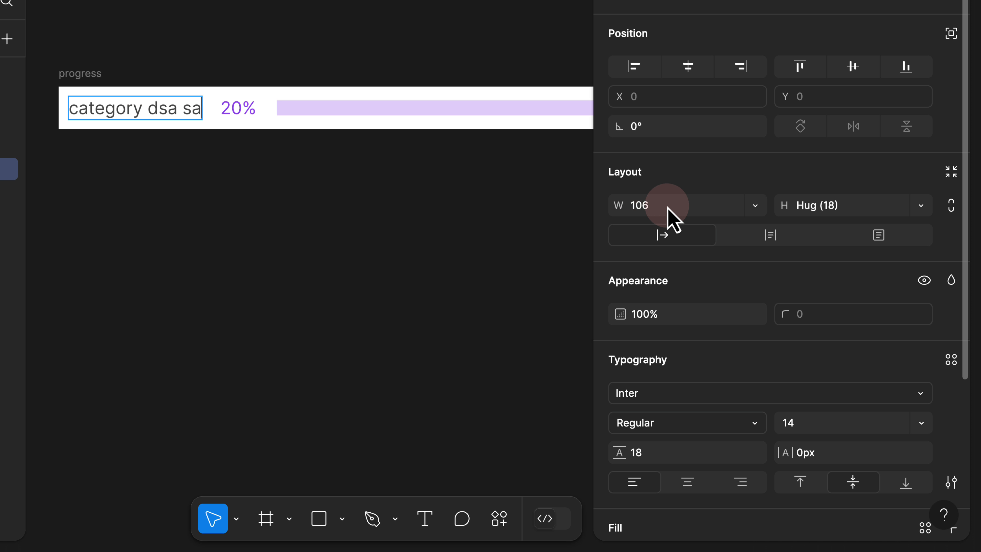
click(754, 206)
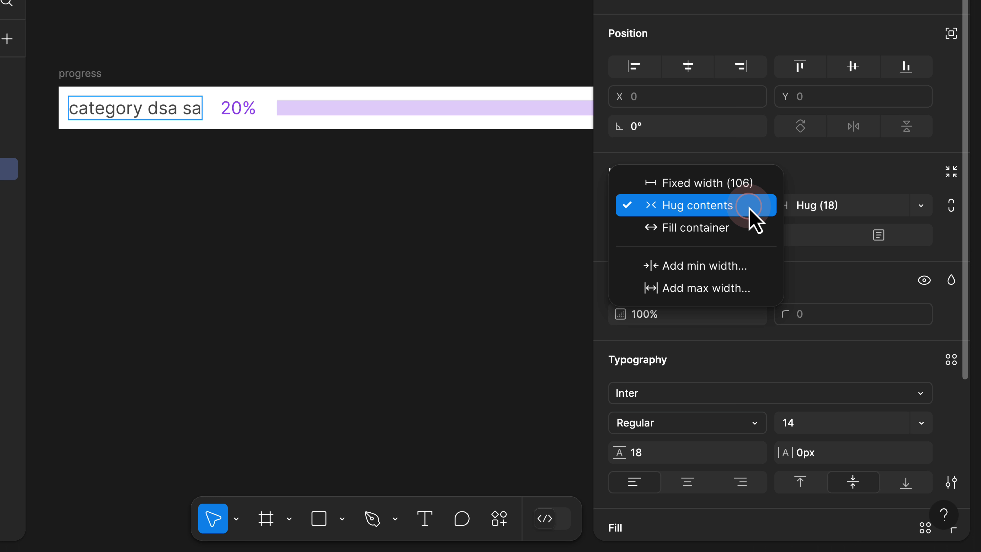
click(741, 186)
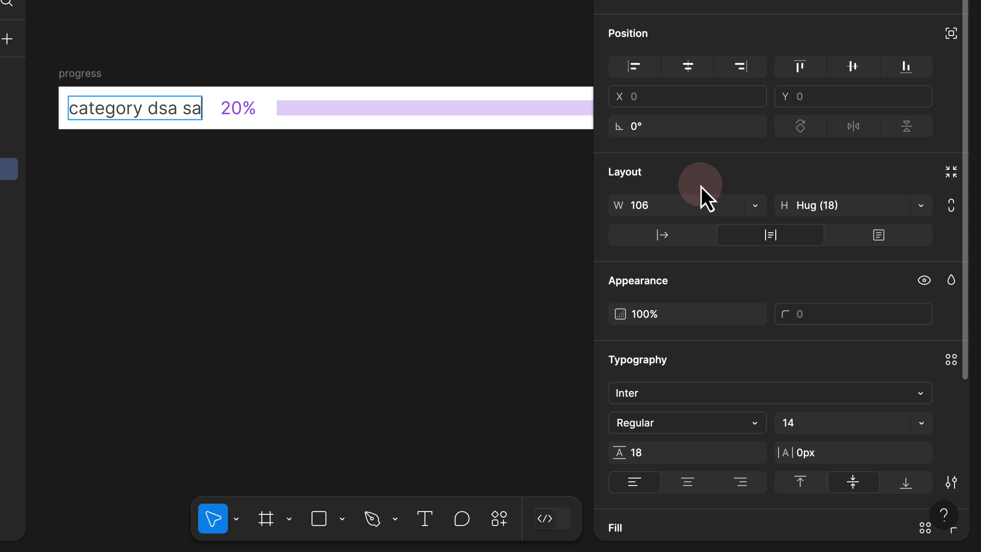
Step: Append "fdsfdsfdsdsa asdsadsadsada sa sad" to the category label to test text wrapping within its fixed width
double_click(195, 109)
text(fdsfdsfds)
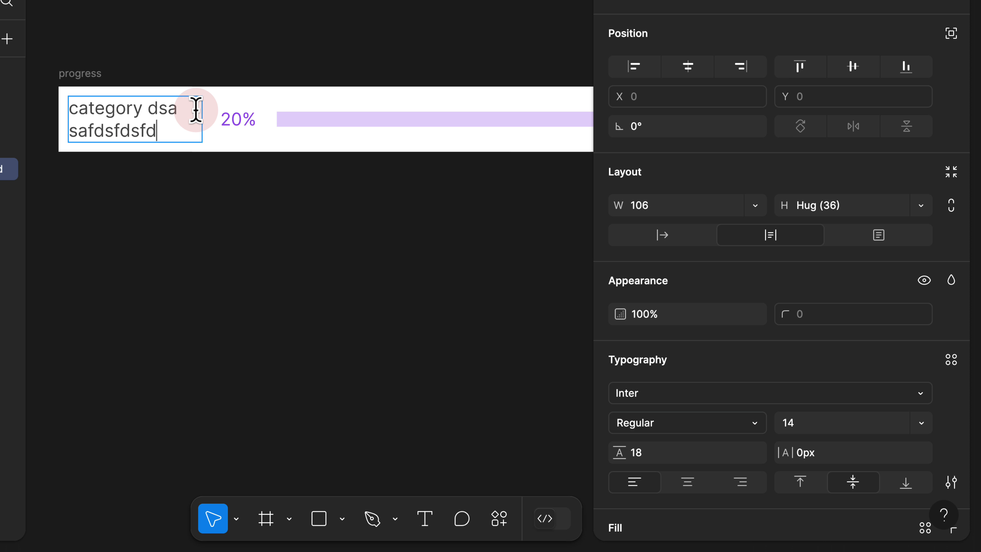
scroll(197, 133, down, 3)
scroll(296, 131, down, 2)
text(dsa safdsfdsfdsds)
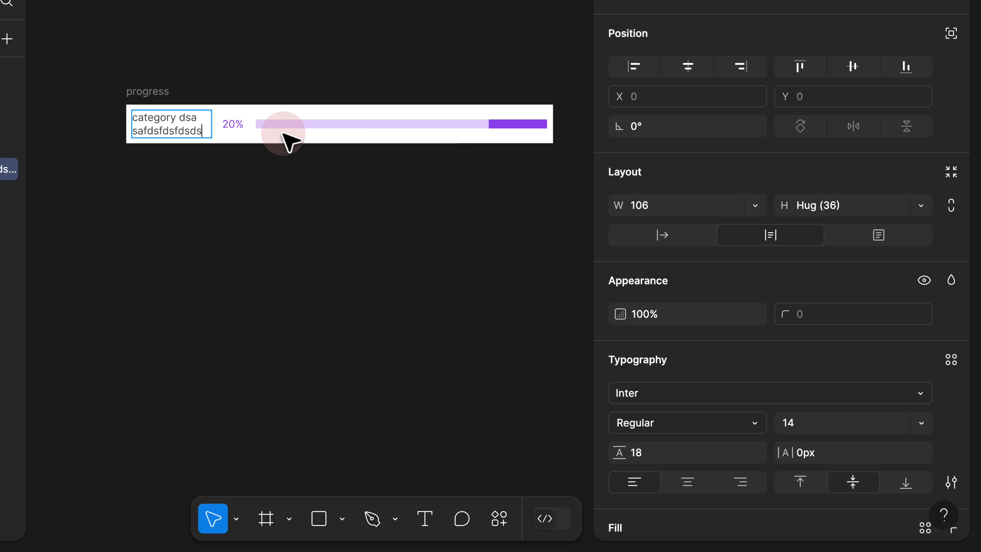
text(a asdsadsadsada sa sad)
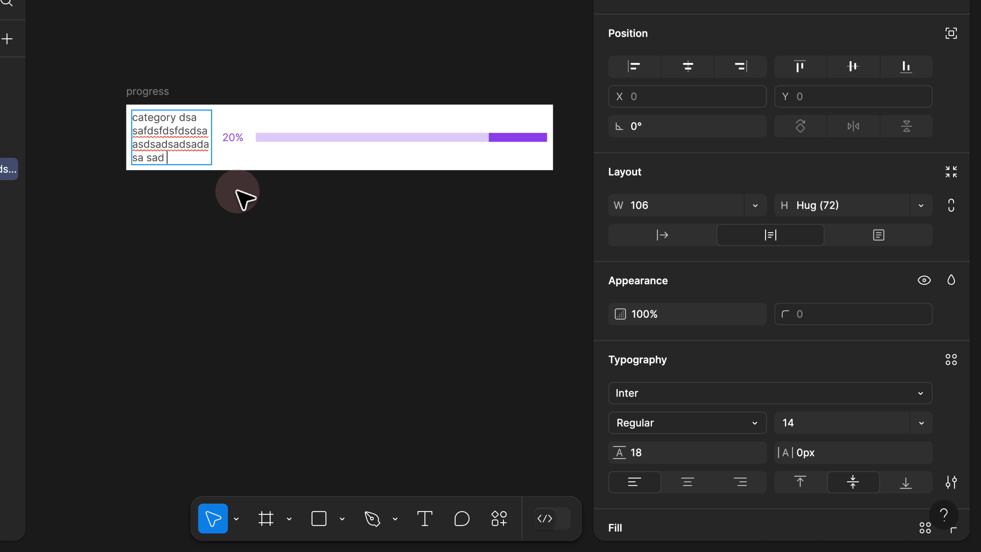
scroll(202, 160, up, 2)
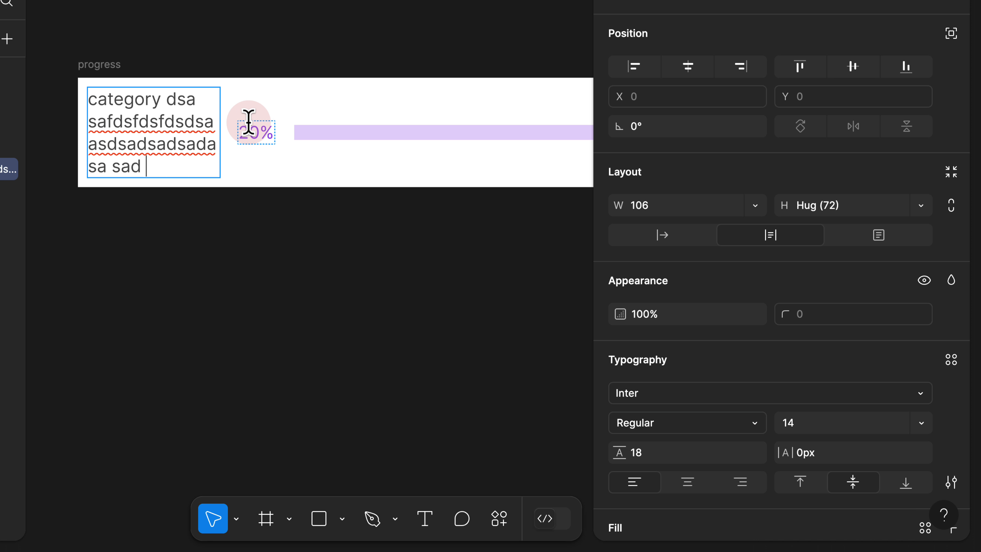
Step: Delete the filler text after "category" in the label and deselect it
shift+click(159, 96)
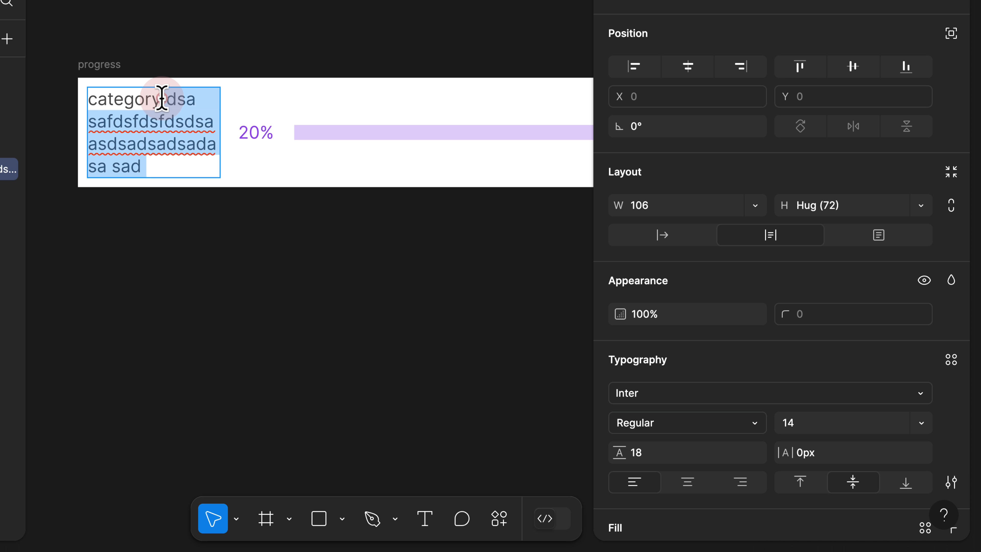
key(BackSpace)
key(Escape)
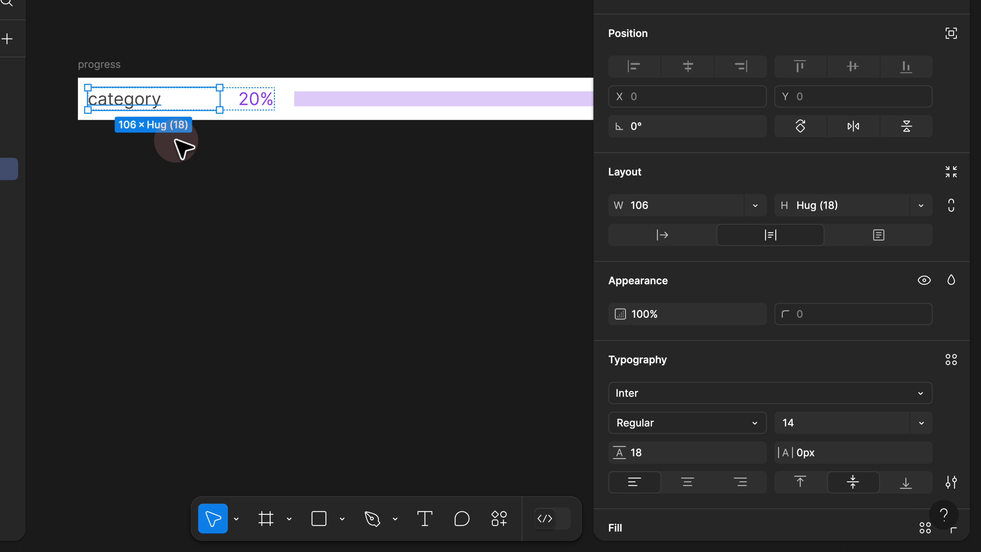
scroll(176, 141, down, 3)
click(176, 141)
drag(254, 153, 240, 156)
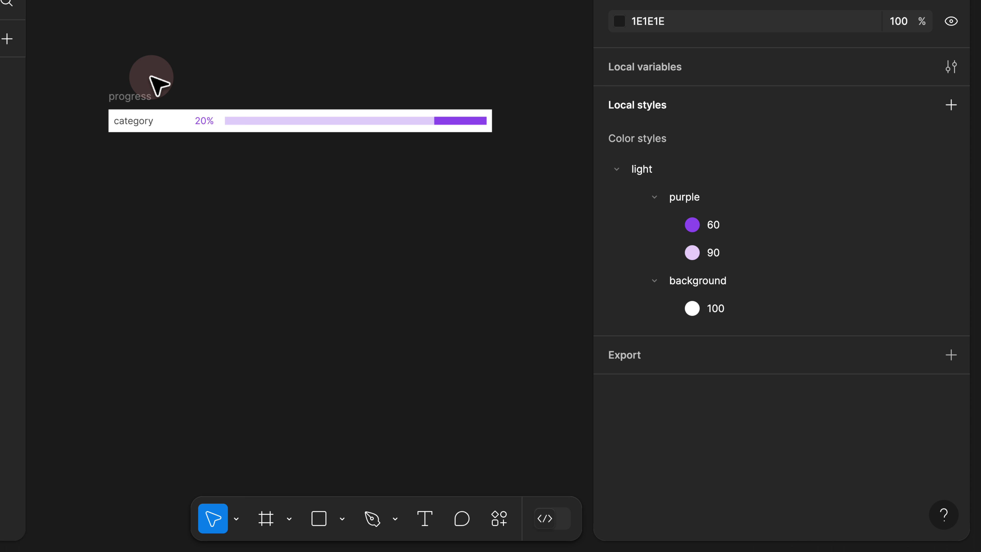
Step: Change the progress frame's height to a fixed height of 34
click(153, 96)
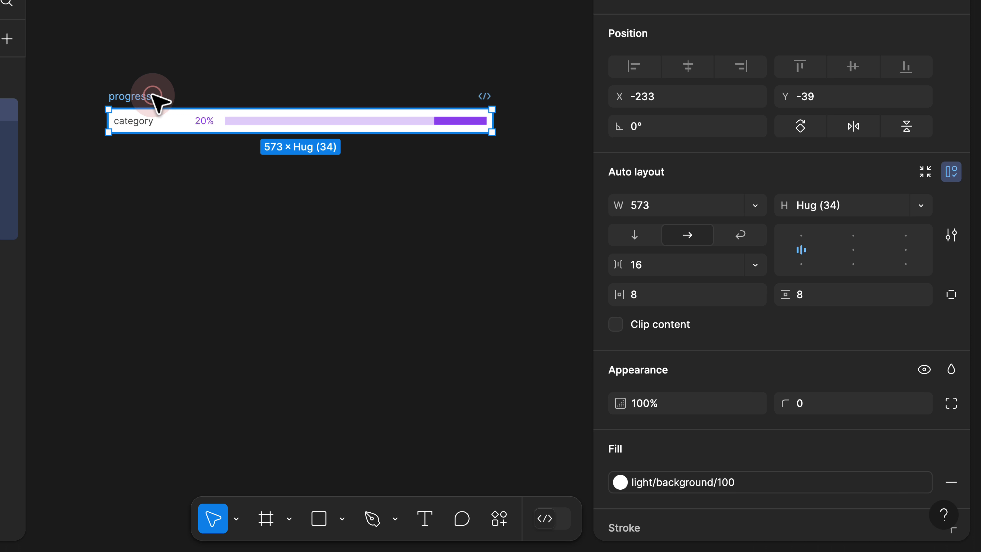
click(921, 206)
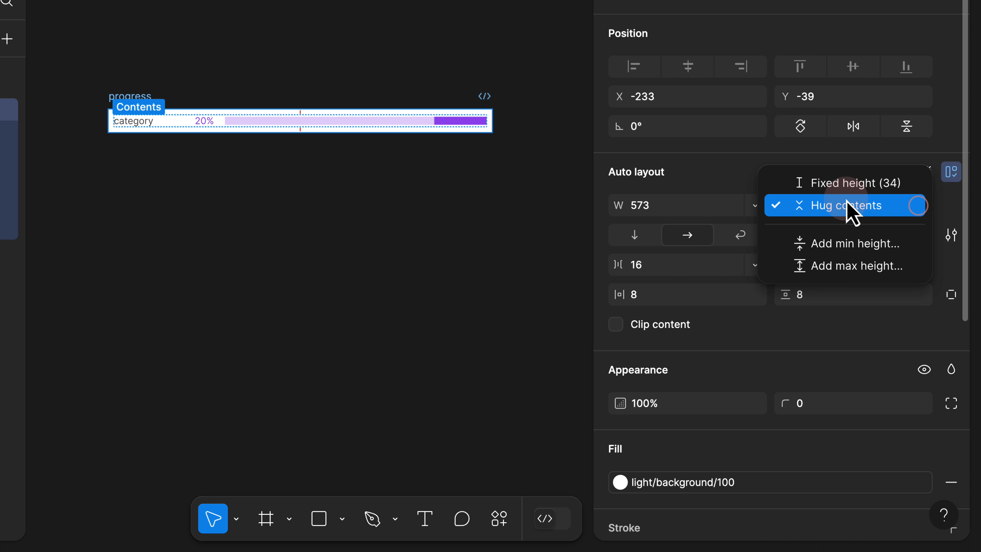
click(839, 189)
Step: Test the fixed-height row by appending "sd asd sad sa" to the category label, and undo the added text
scroll(135, 111, up, 4)
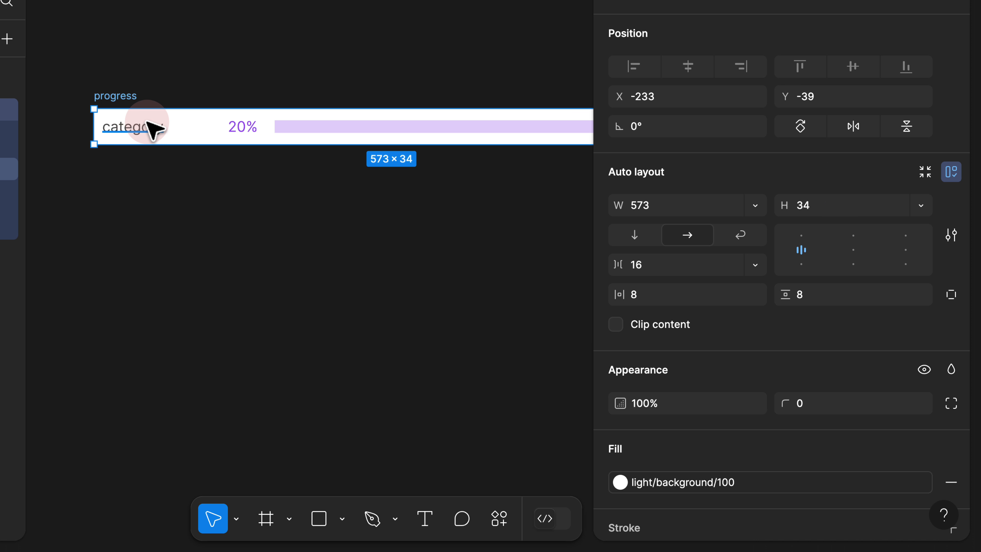
click(155, 128)
double_click(162, 128)
click(172, 128)
text(sd asd sad sa)
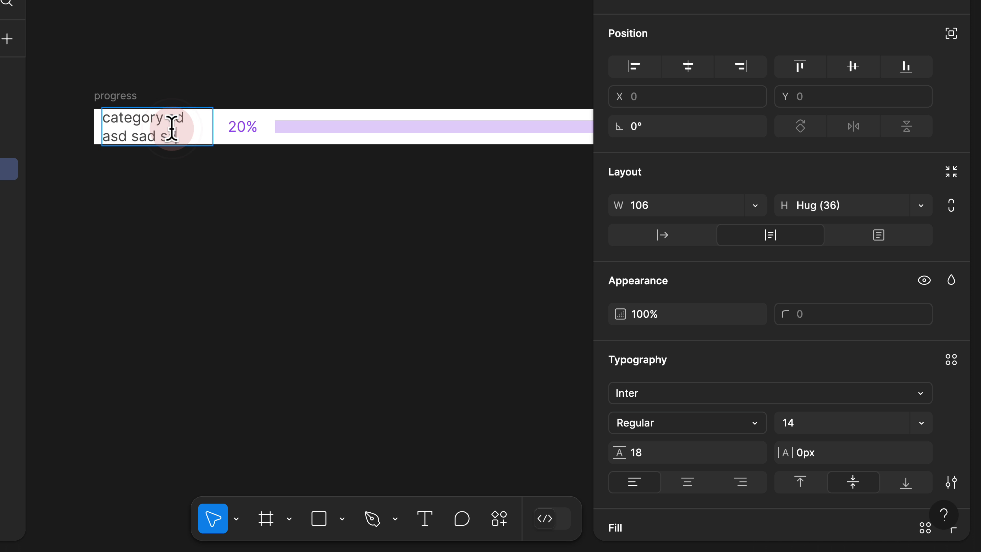
key(super+z)
click(175, 90)
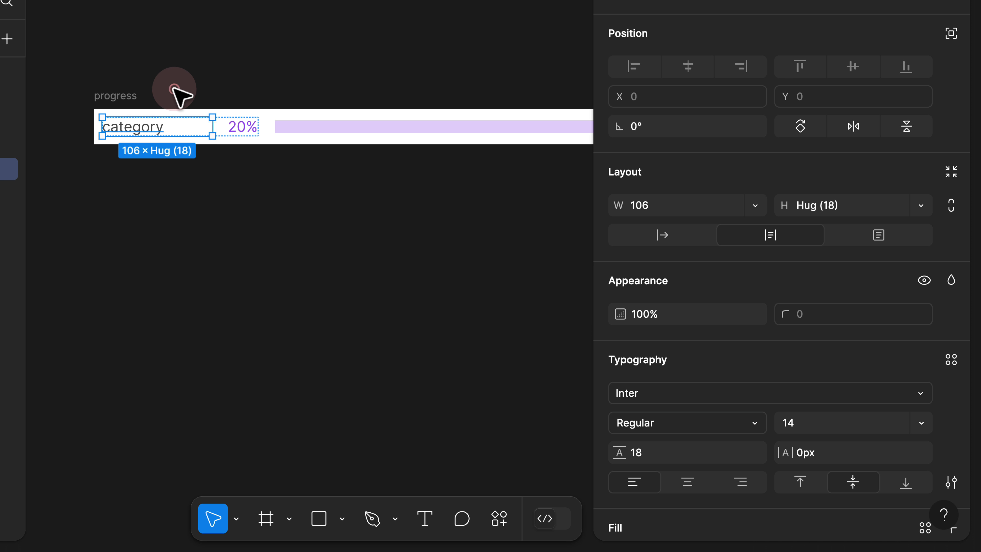
click(175, 90)
Step: Set the progress frame's height back to Hug contents
click(129, 94)
click(914, 206)
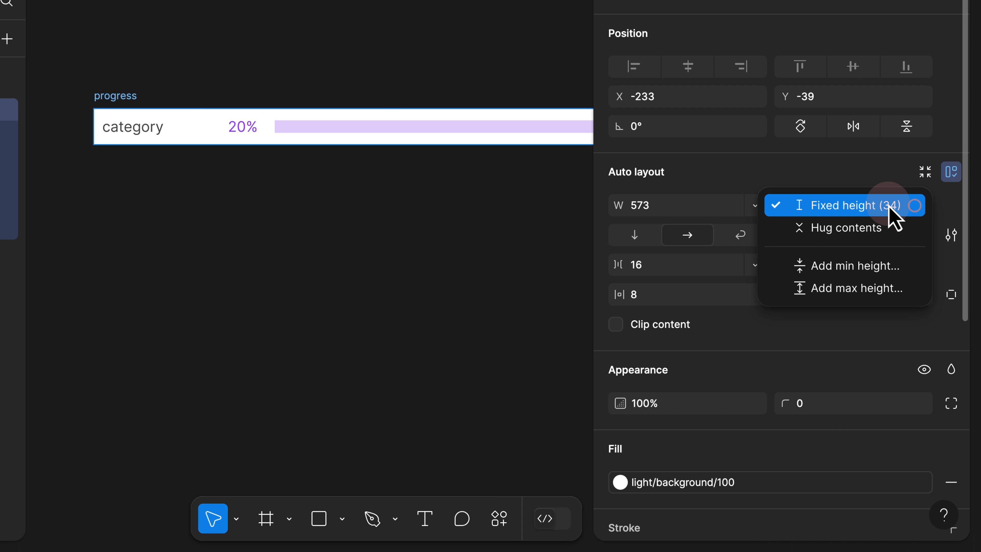
click(858, 227)
Step: Test the hugging height by appending "sdad sad sa" to the category label, undo the text, and select the progress frame
double_click(141, 129)
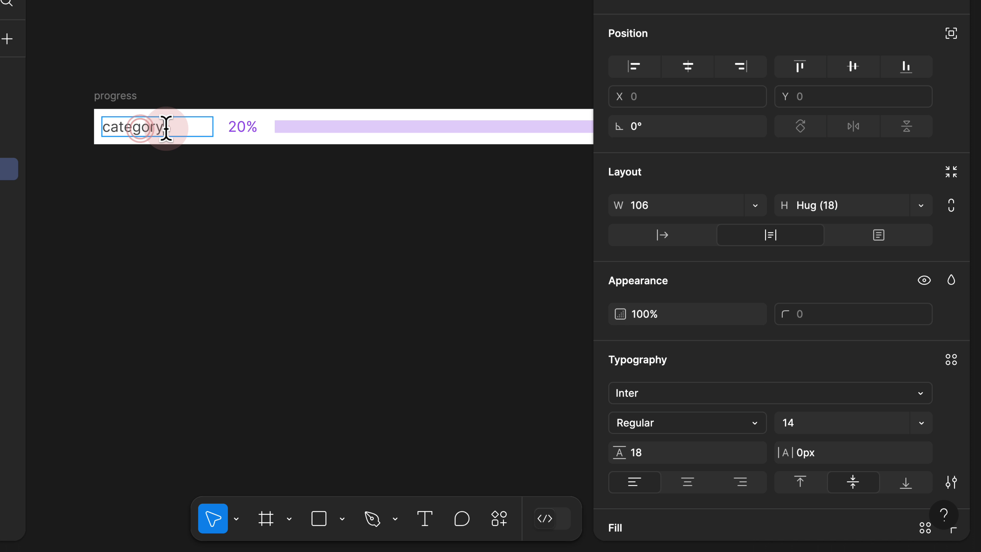
text(sdad sad sa)
key(Escape)
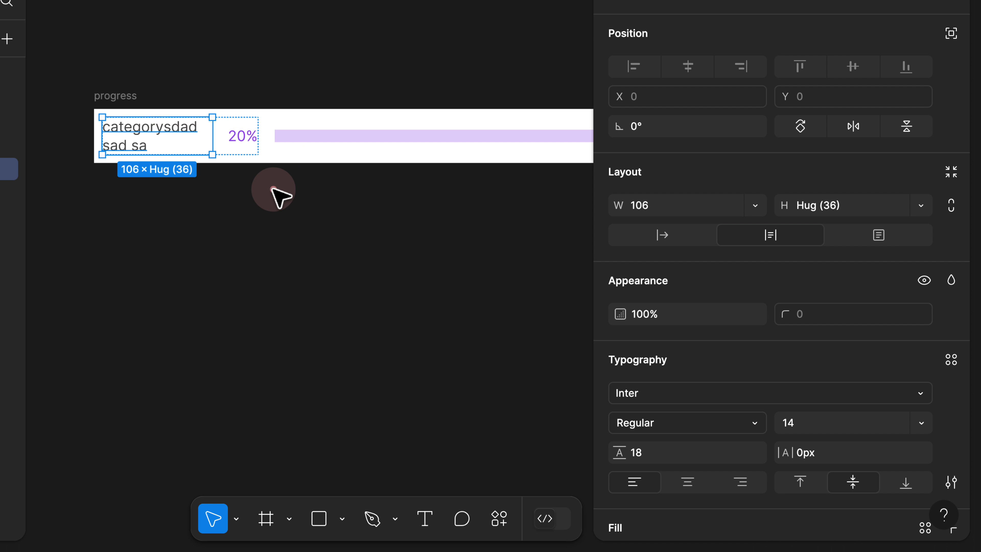
key(ctrl+z)
click(121, 94)
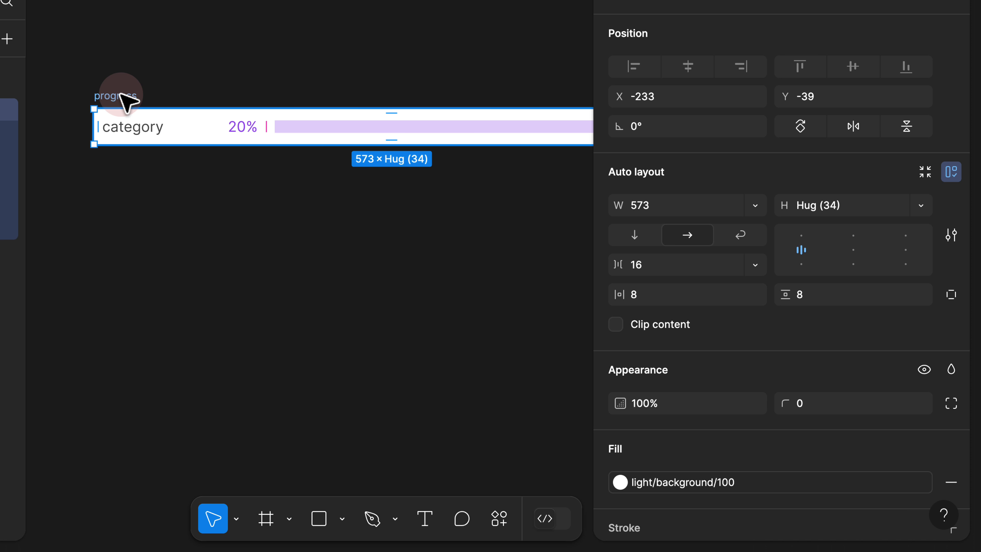
Step: Examine the progress frame's layer structure, its item spacing, and the gap between the percentage label and the bar at different scales
mouse_move(264, 129)
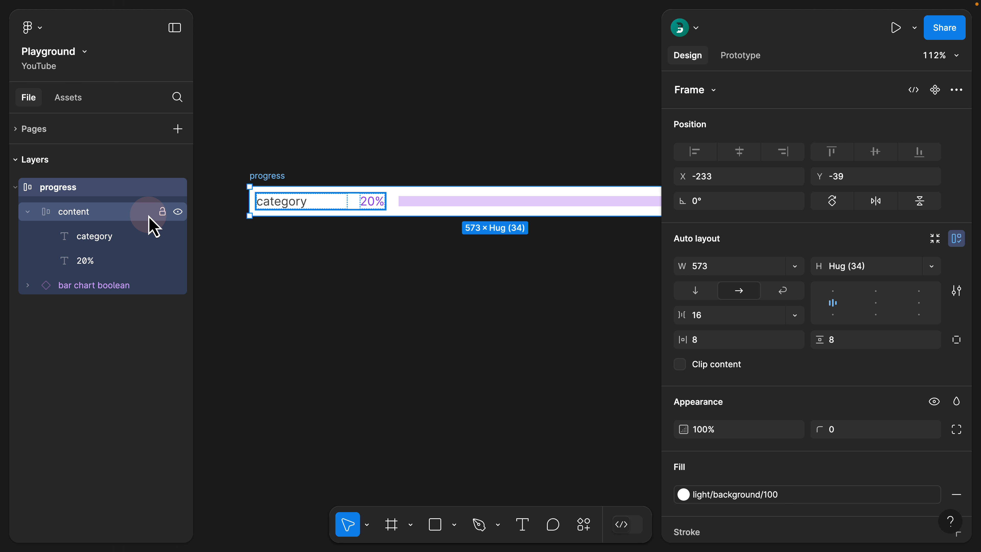
click(96, 217)
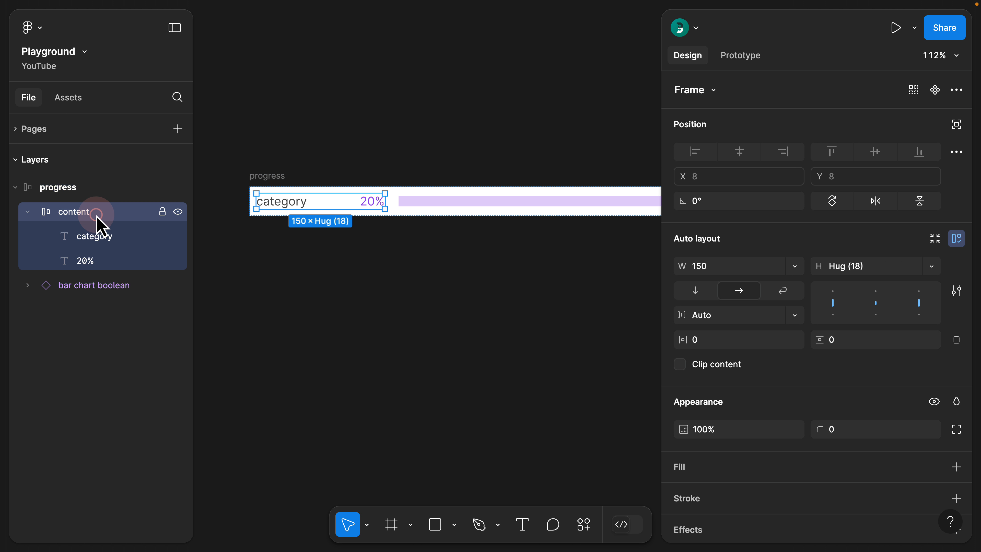
click(28, 212)
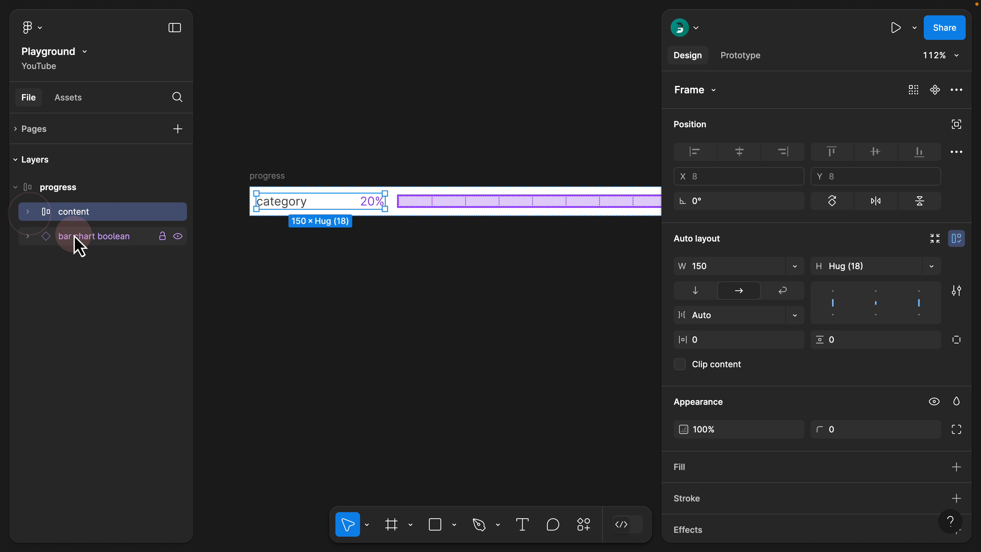
click(271, 179)
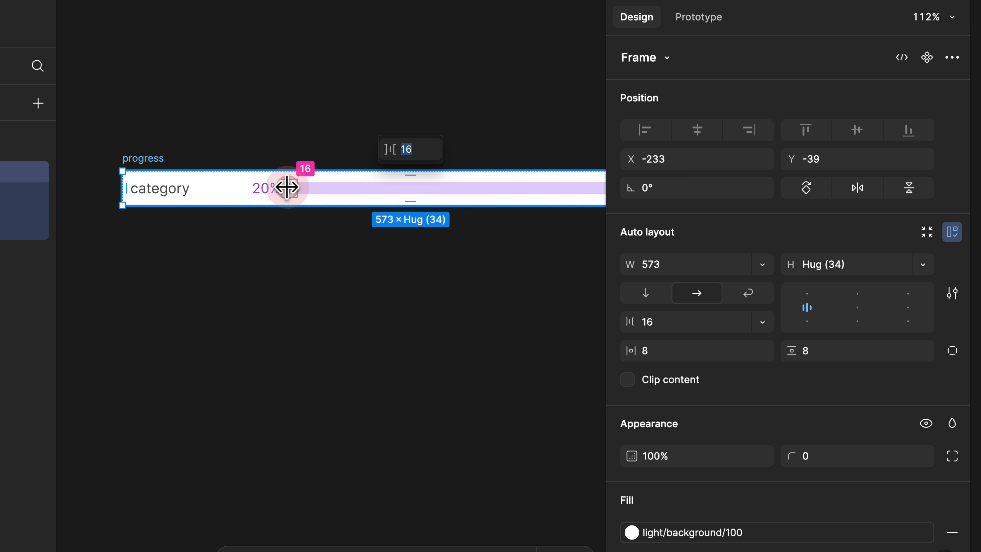
click(375, 231)
scroll(271, 224, up, 5)
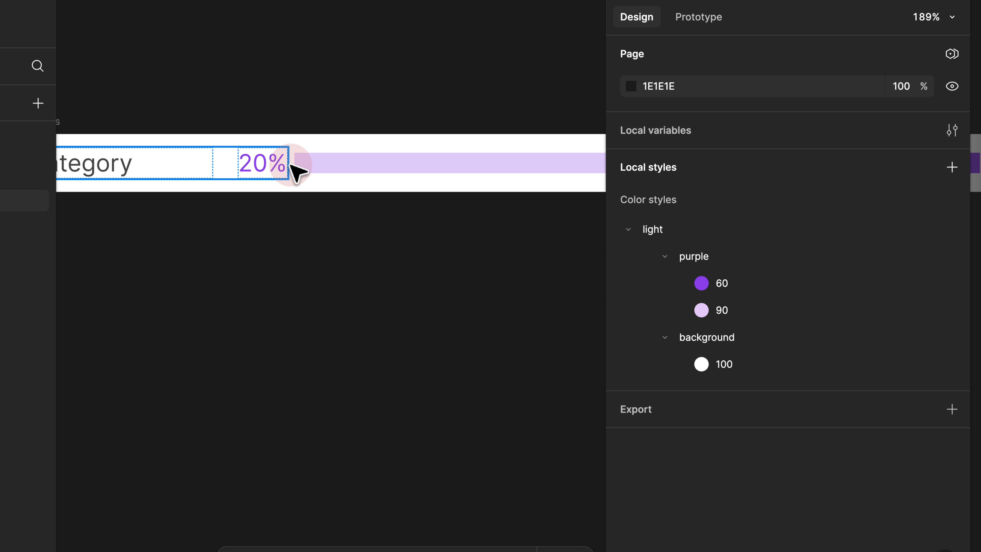
scroll(296, 165, down, 5)
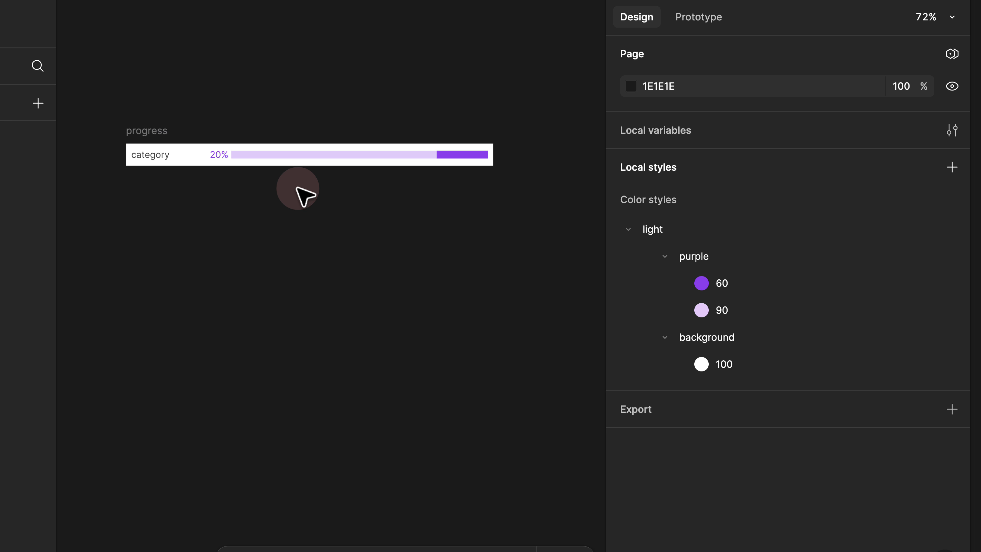
scroll(220, 159, up, 5)
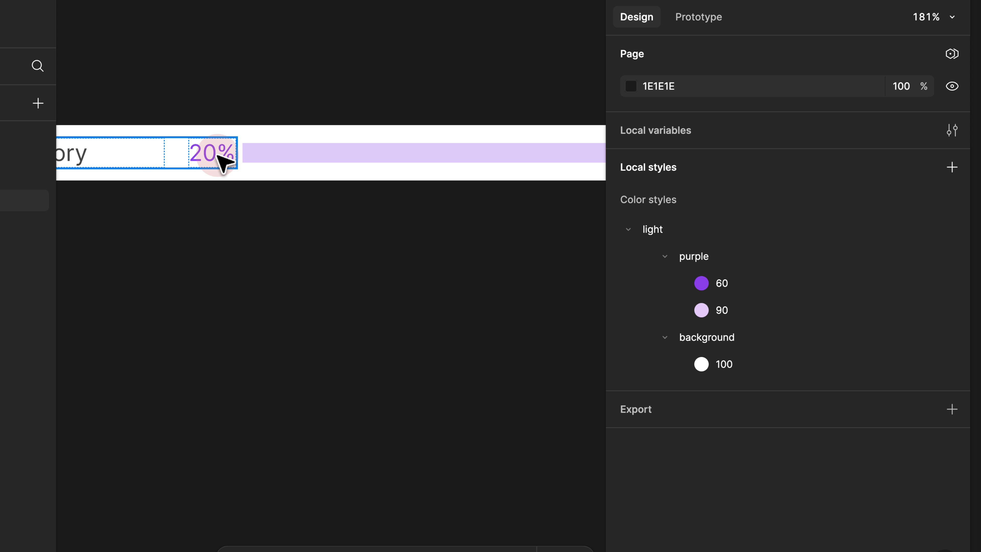
scroll(313, 162, down, 5)
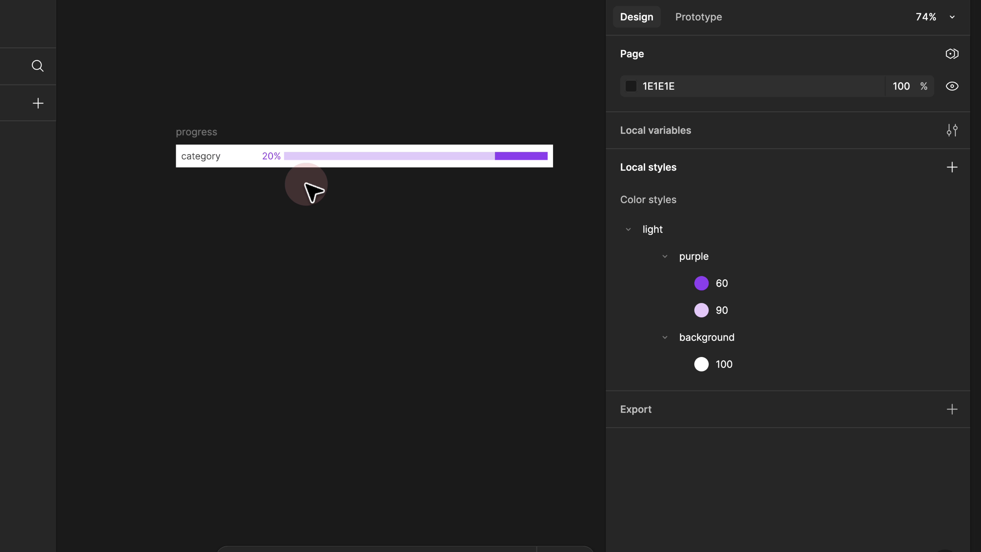
scroll(305, 176, right, 3)
Step: Switch the progress row's bar chart instance to 40%, leaving its percentage label unchanged
click(297, 159)
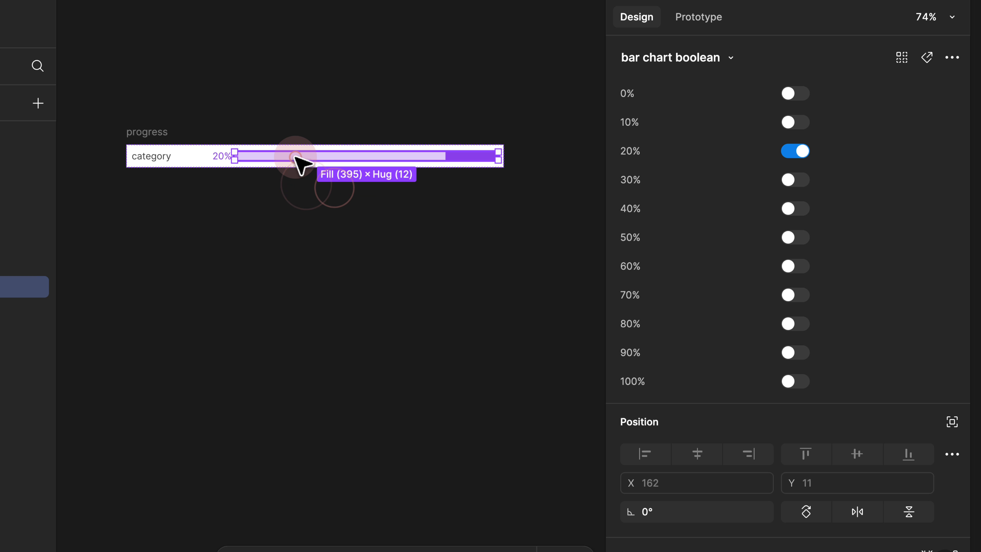
click(794, 215)
scroll(226, 166, up, 4)
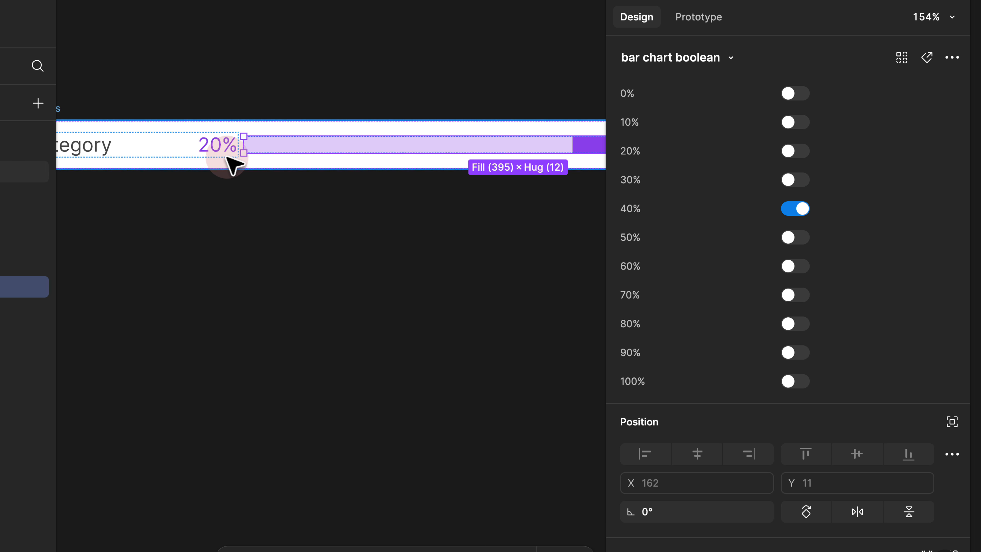
double_click(225, 154)
double_click(222, 150)
click(217, 88)
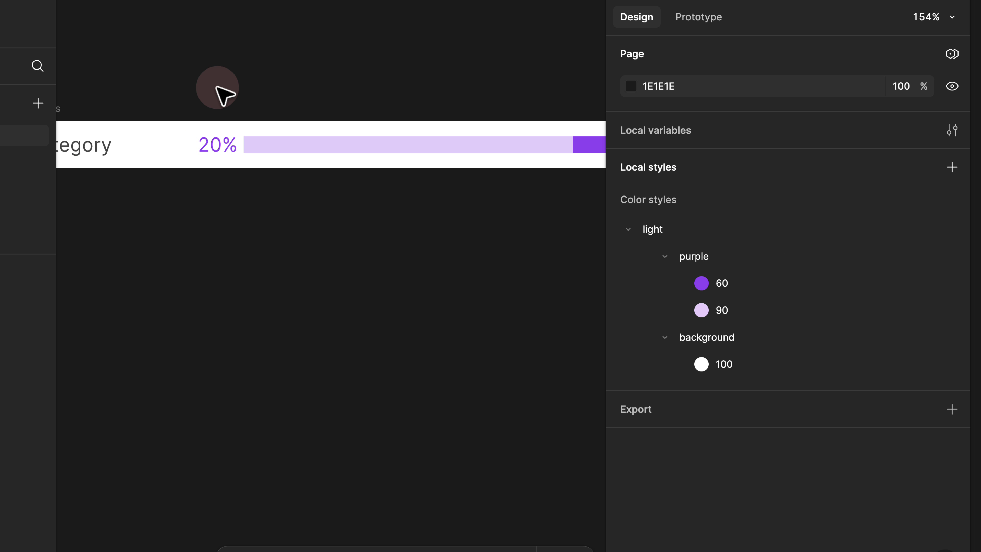
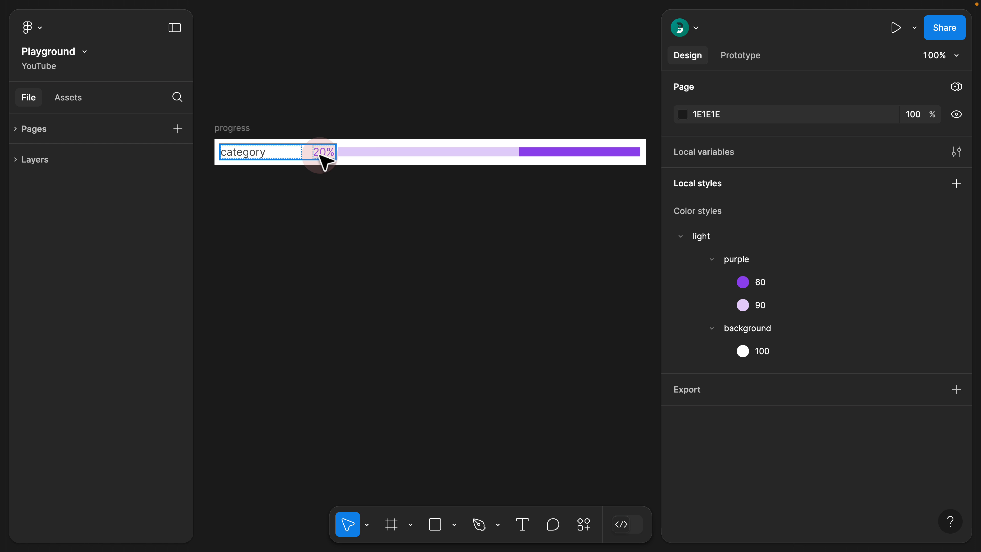
Step: Copy the percentage label and place a duplicate of the 0% bar beside the bar chart boolean component set
click(324, 152)
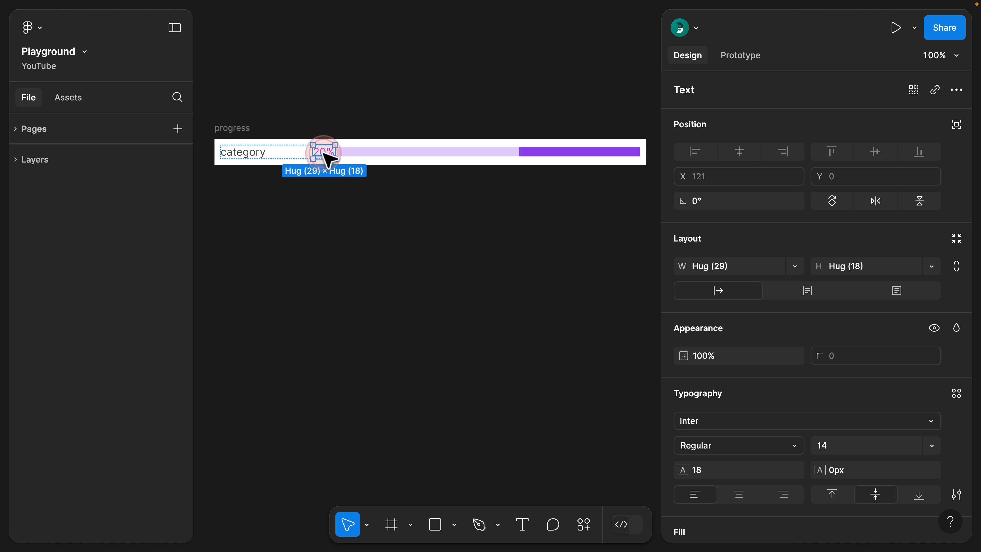
key(super+c)
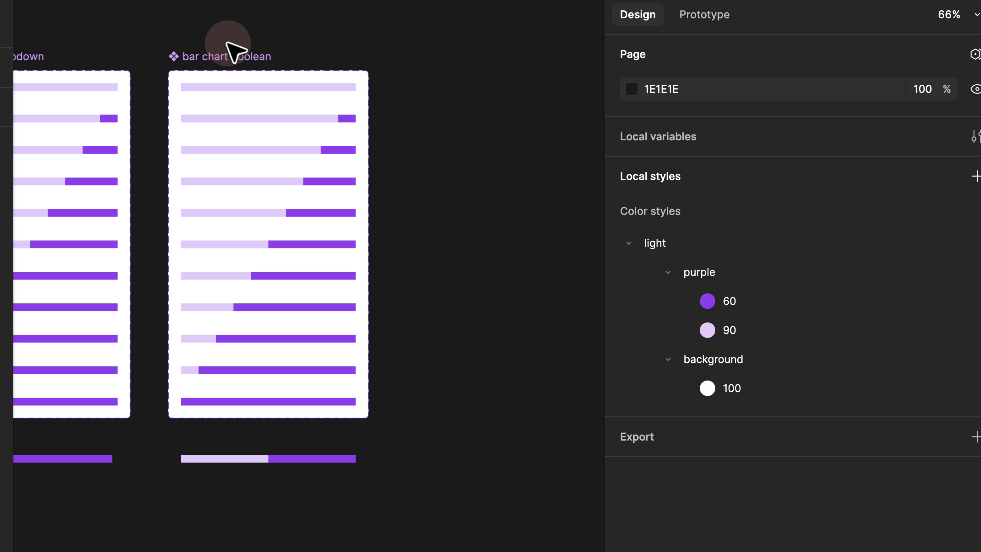
key(alt)
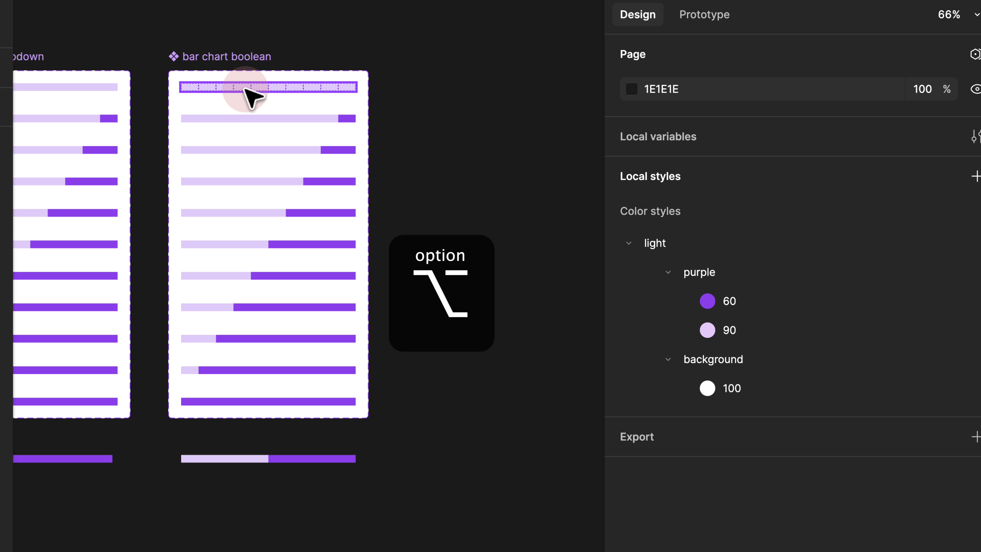
drag(246, 89, 532, 114)
scroll(532, 114, right, 5)
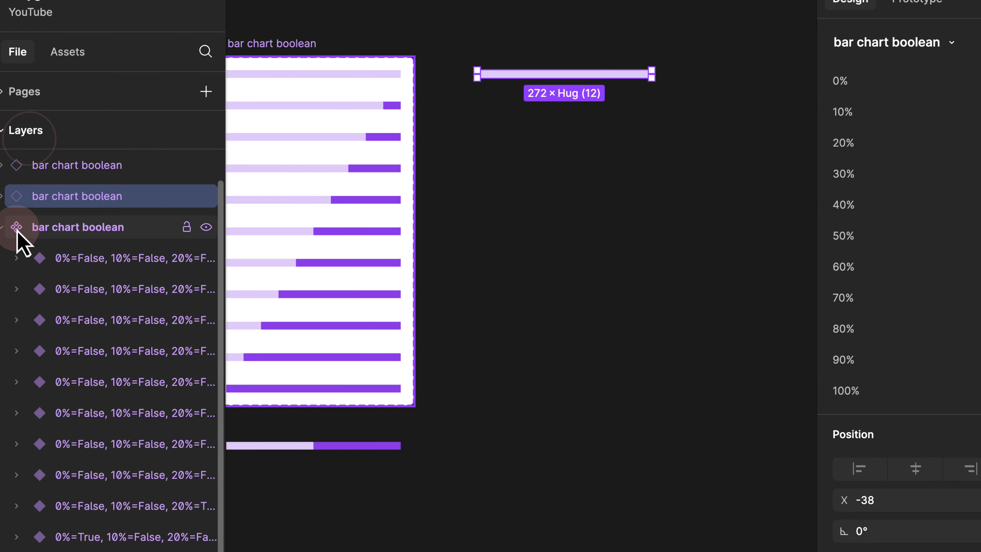
click(17, 226)
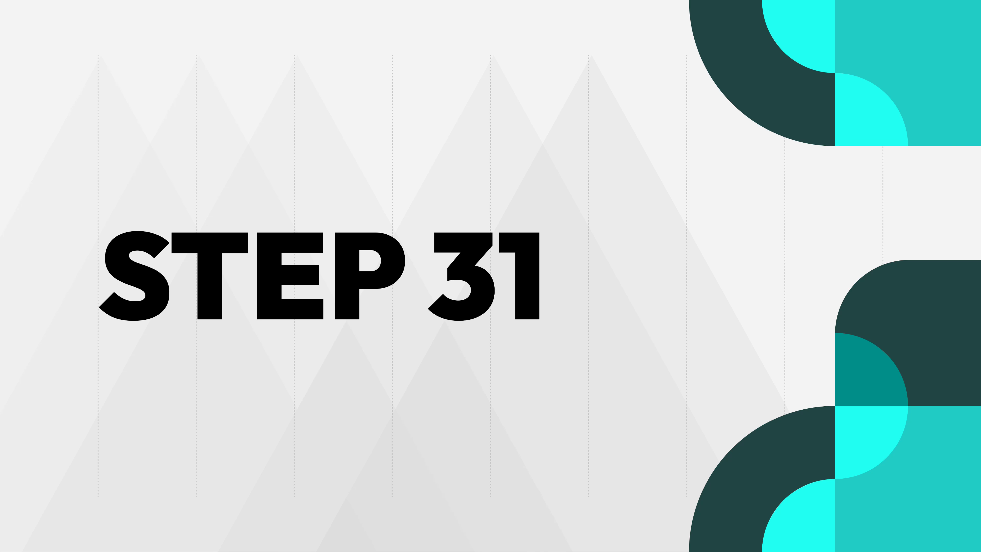
Step: Search the actions for "detach" and detach all nested instances of the duplicated bar
key(super+slash)
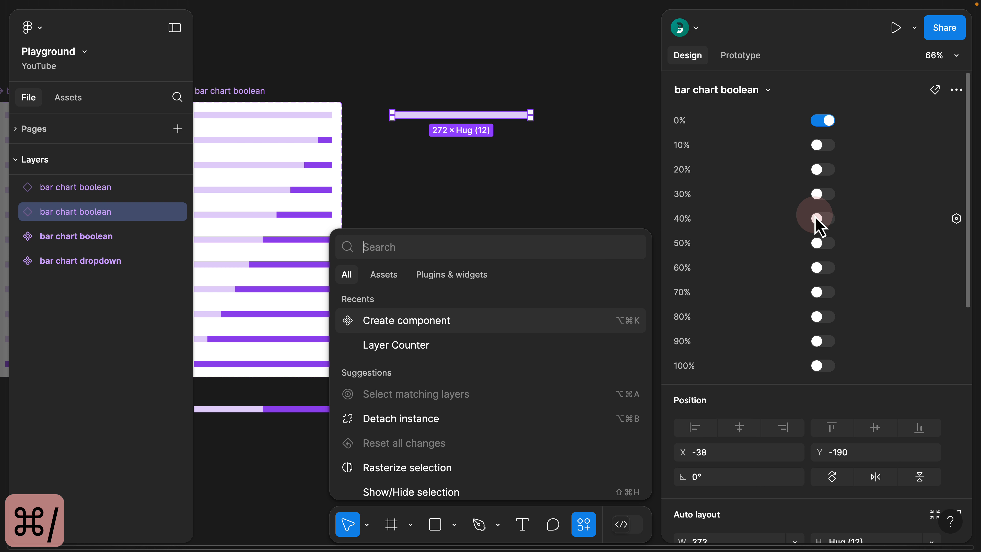
text(detach)
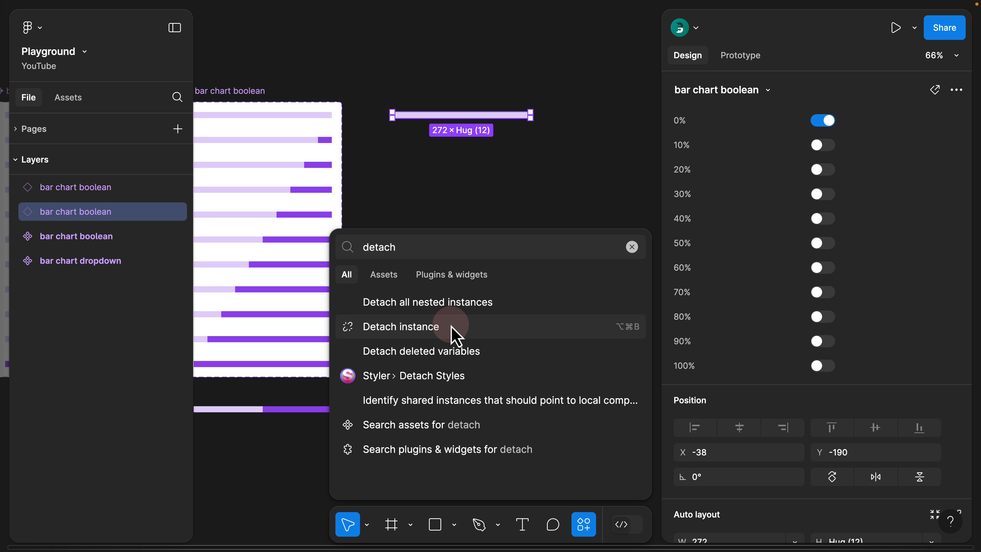
click(452, 301)
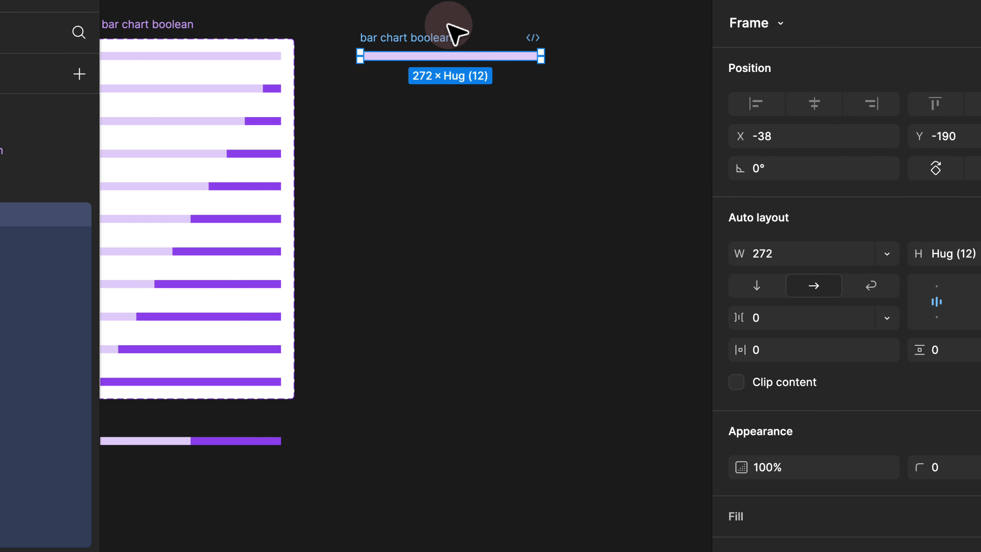
Step: Widen the detached bar frame to about 375
scroll(448, 25, up, 5)
click(315, 69)
scroll(337, 72, down, 3)
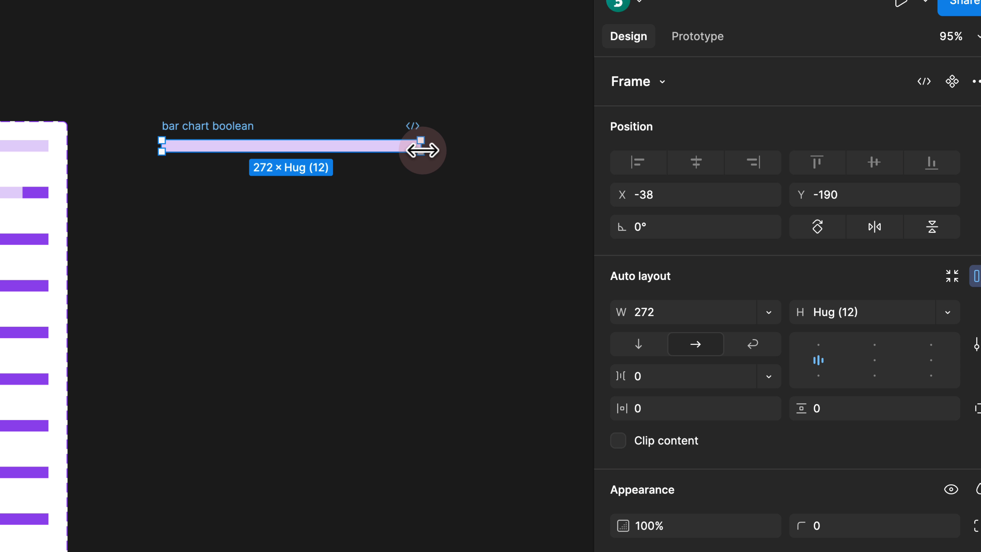
drag(423, 151, 519, 147)
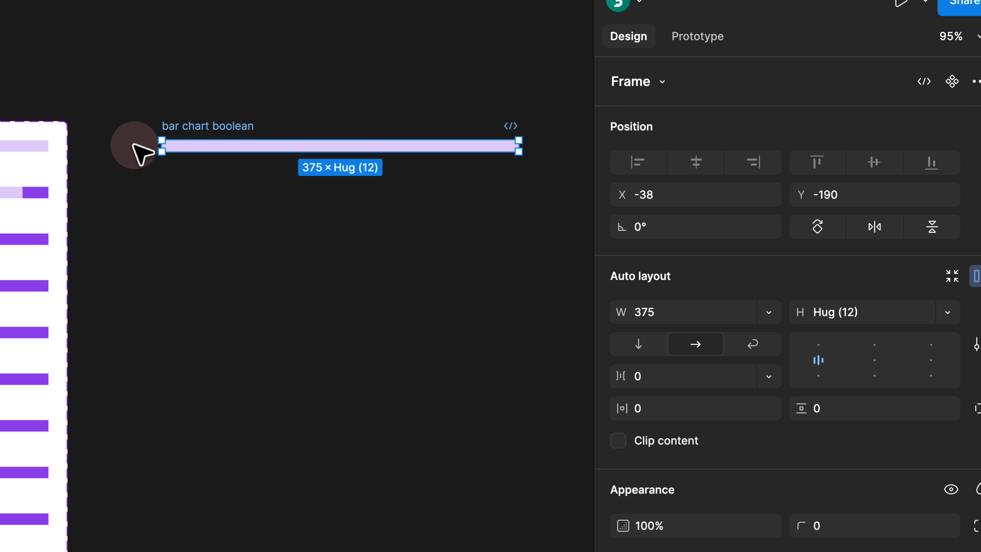
Step: Paste the copied percentage label just in front of the start of the detached bar
click(135, 152)
right_click(142, 153)
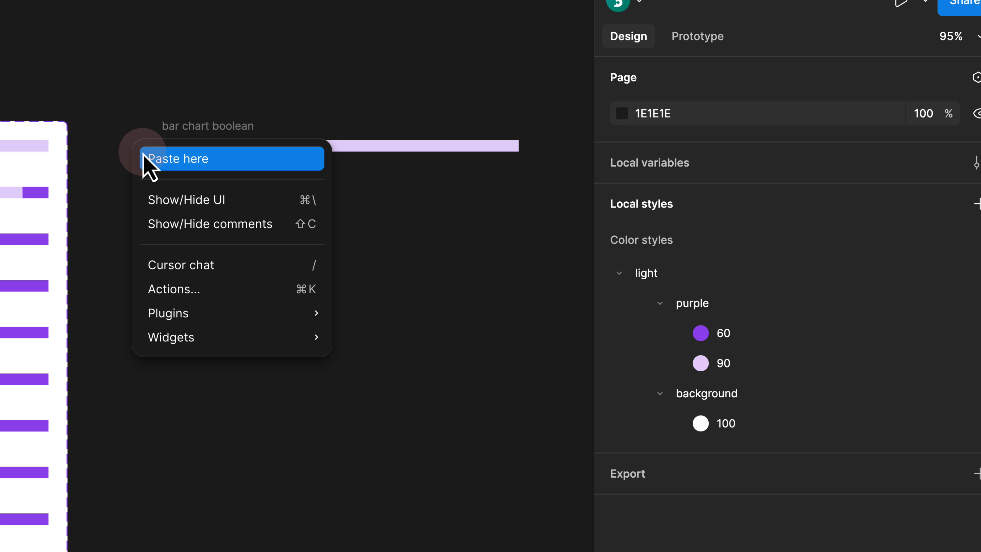
click(178, 159)
scroll(142, 159, up, 5)
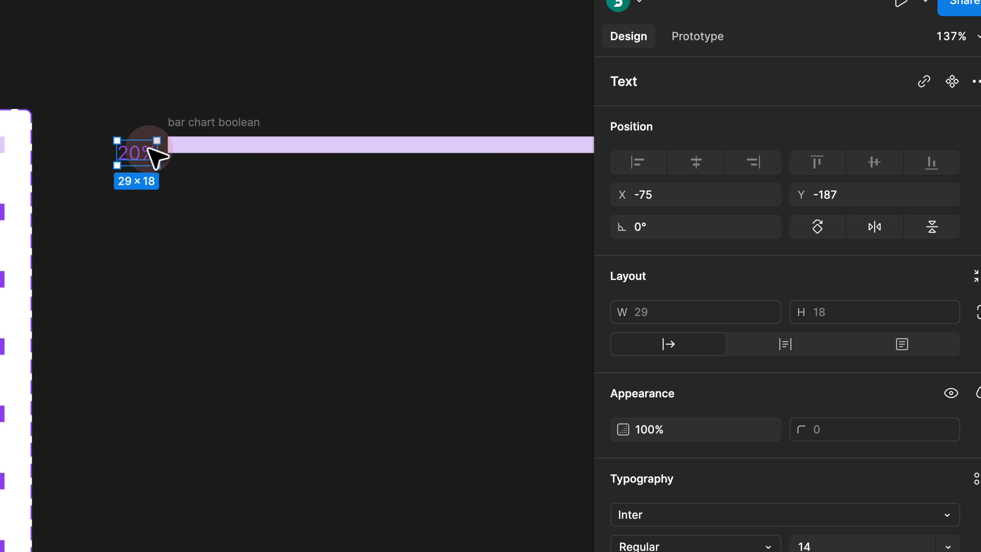
Step: Wrap the percentage label and the detached bar in a horizontal auto layout frame with a gap of 4
click(200, 112)
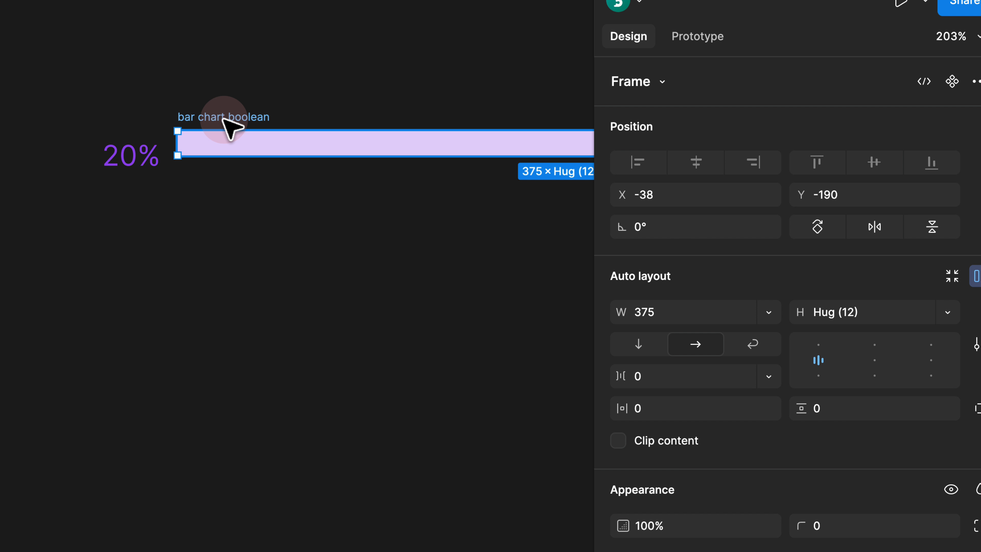
shift+click(150, 155)
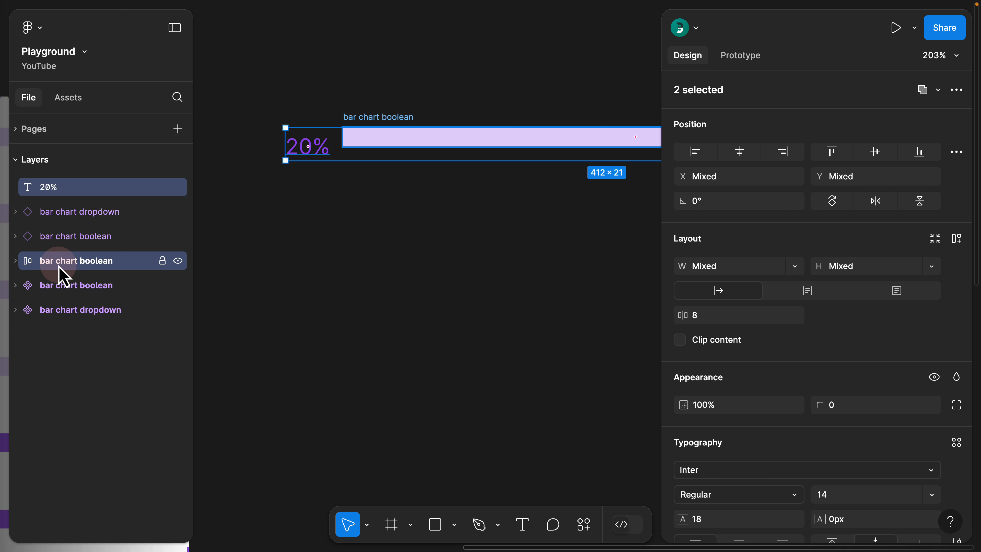
key(shift+a)
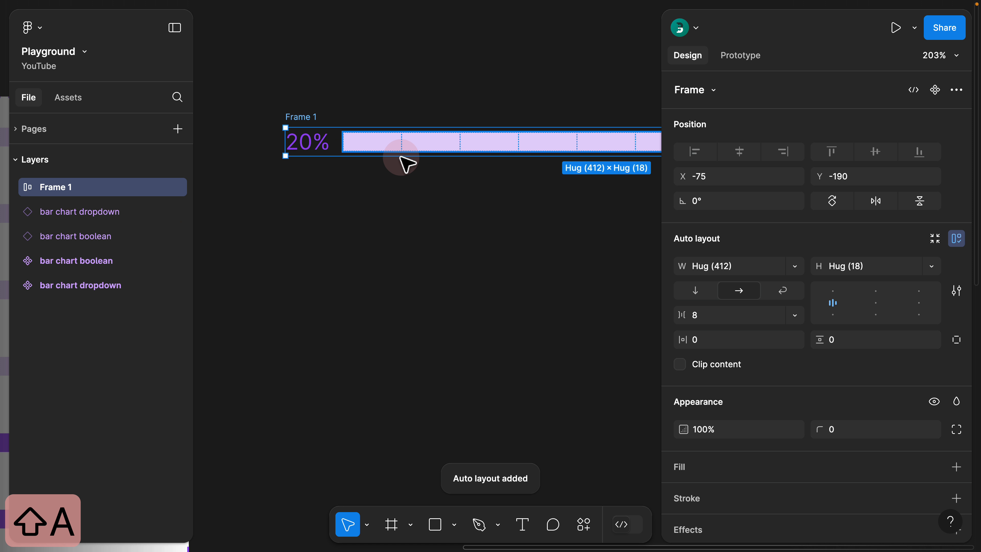
click(702, 315)
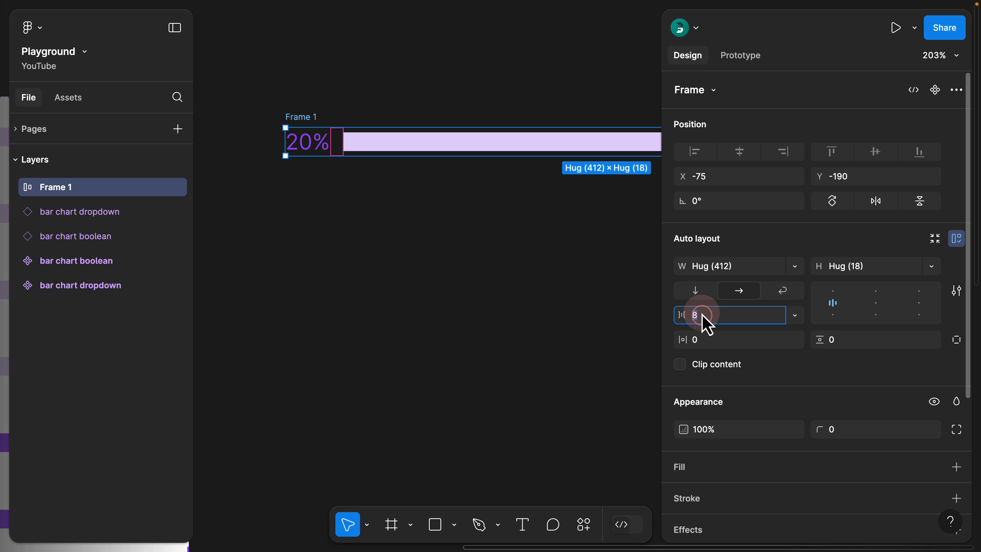
text(4)
Step: Rename the new frame "bar chart with percentage" and widen it to about 482
double_click(304, 117)
text(bar chart wi)
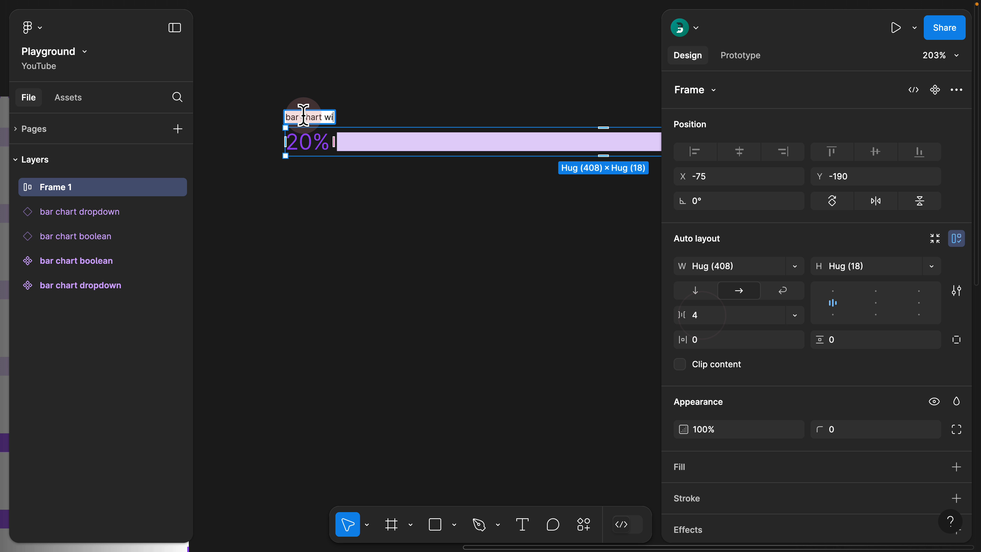
text(th percentage)
key(Return)
scroll(357, 101, down, 5)
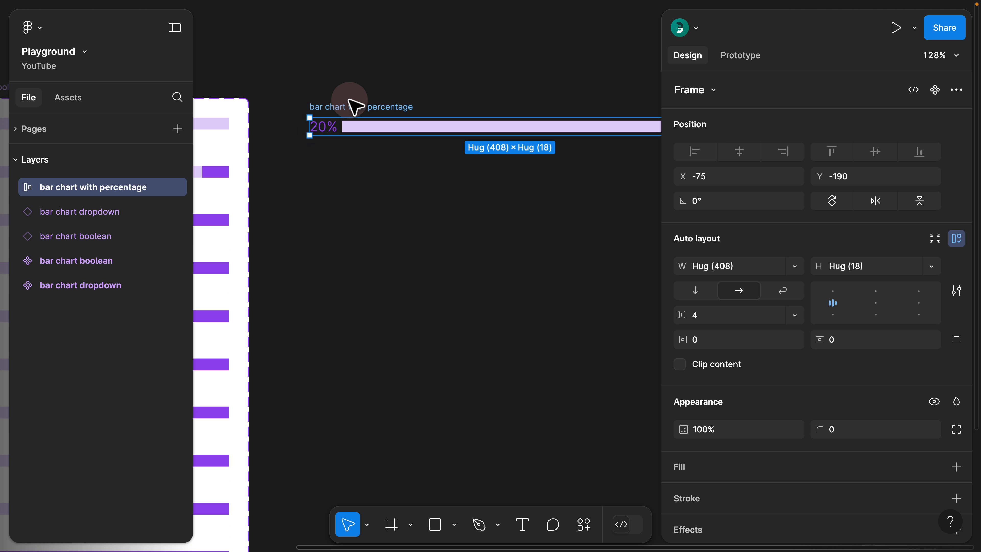
drag(510, 122, 557, 122)
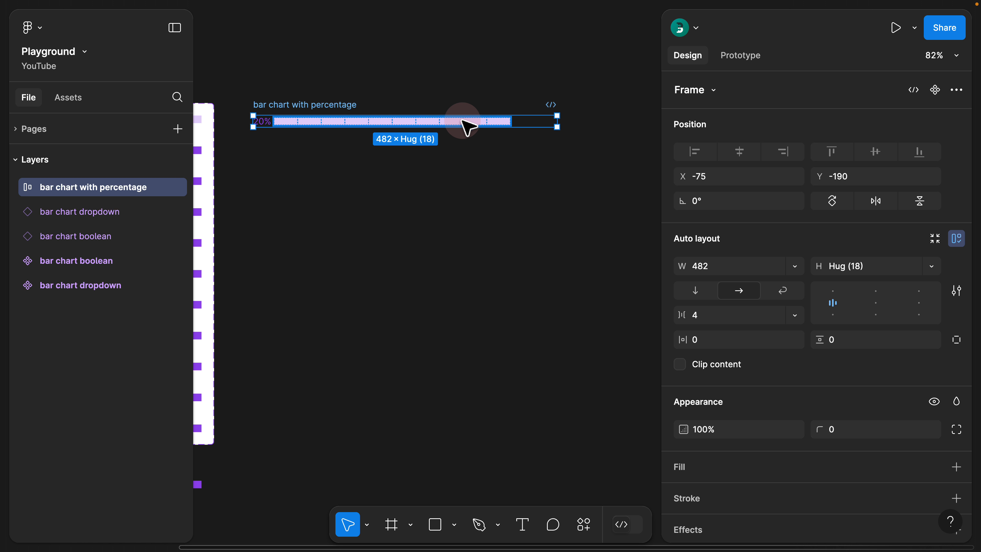
Step: Shorten the name of the nested bar chart boolean frame and set its width to Fill container
double_click(488, 121)
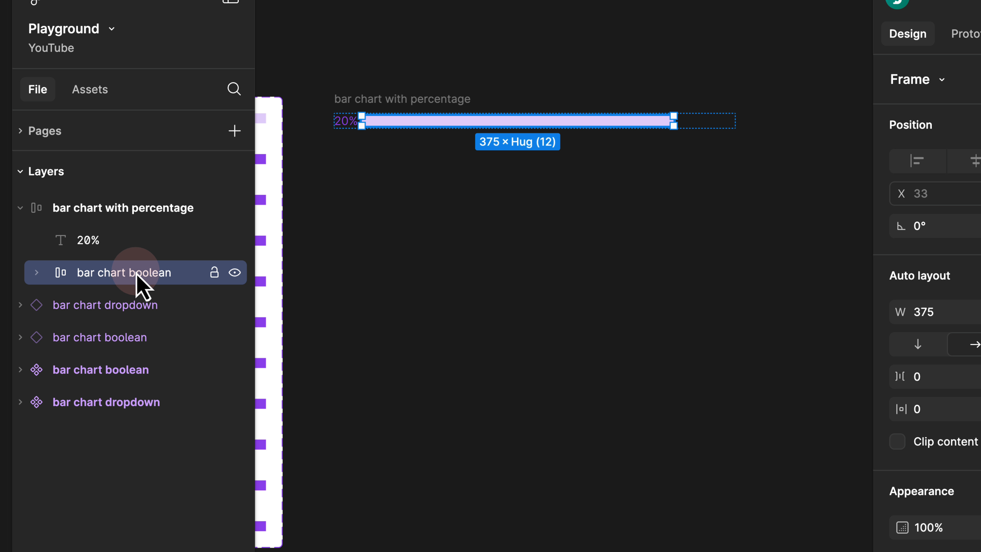
double_click(117, 245)
double_click(120, 245)
key(BackSpace)
key(BackSpace)
key(BackSpace)
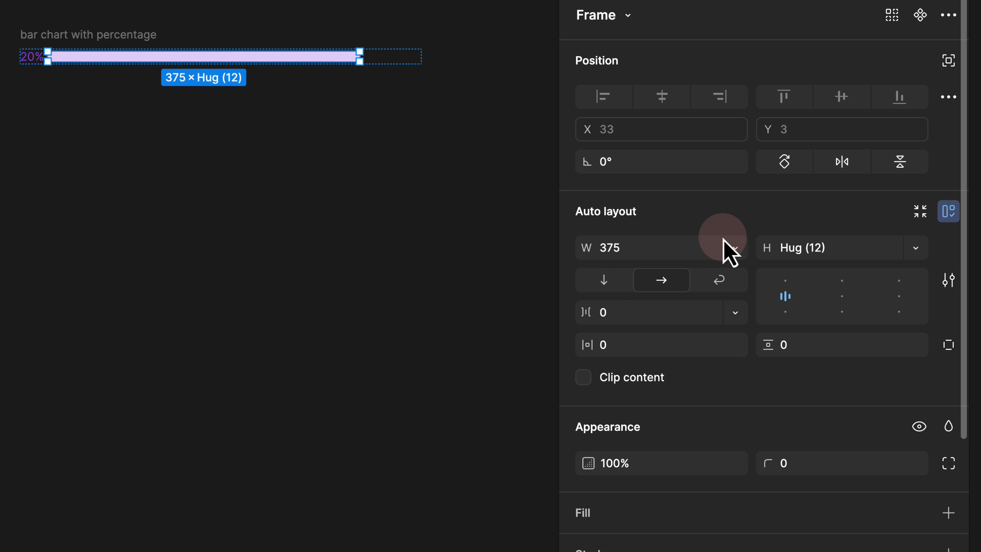
click(735, 247)
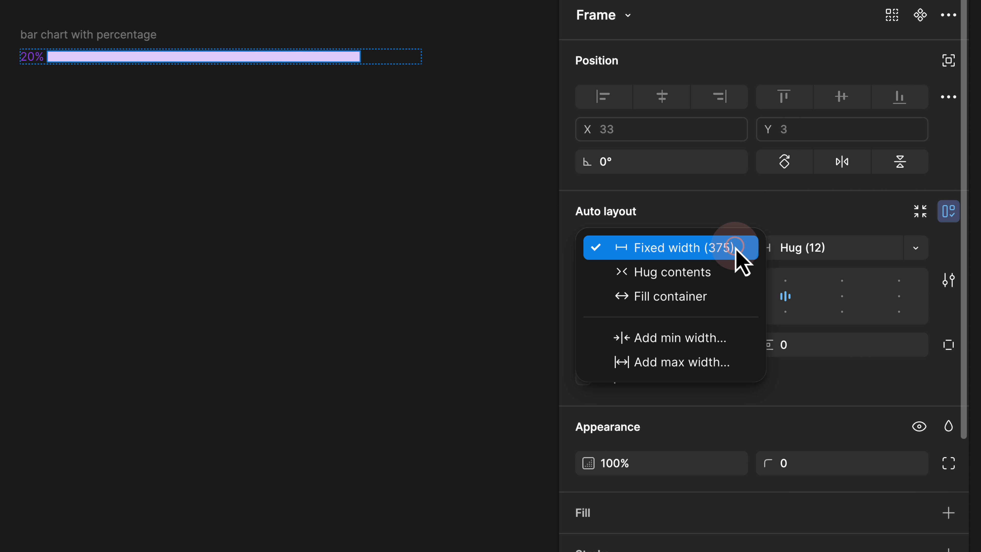
click(717, 291)
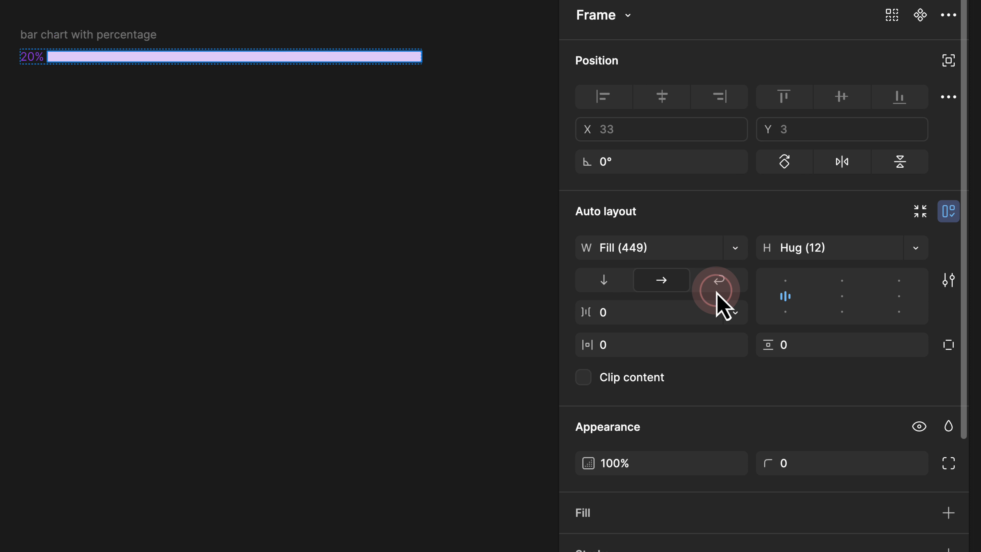
Step: Keep the "bar chart with percentage" frame at a fixed width and narrow it to about 302
click(108, 39)
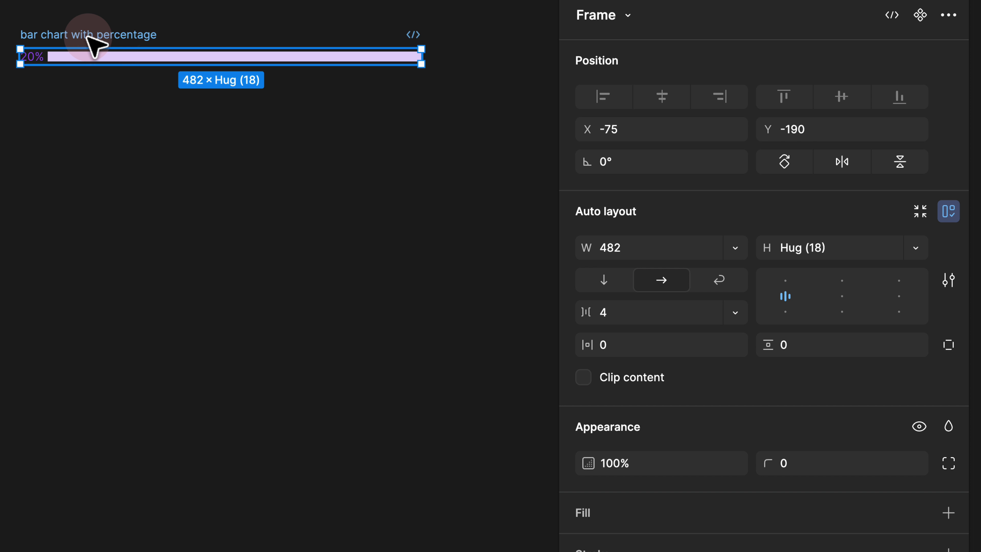
click(734, 249)
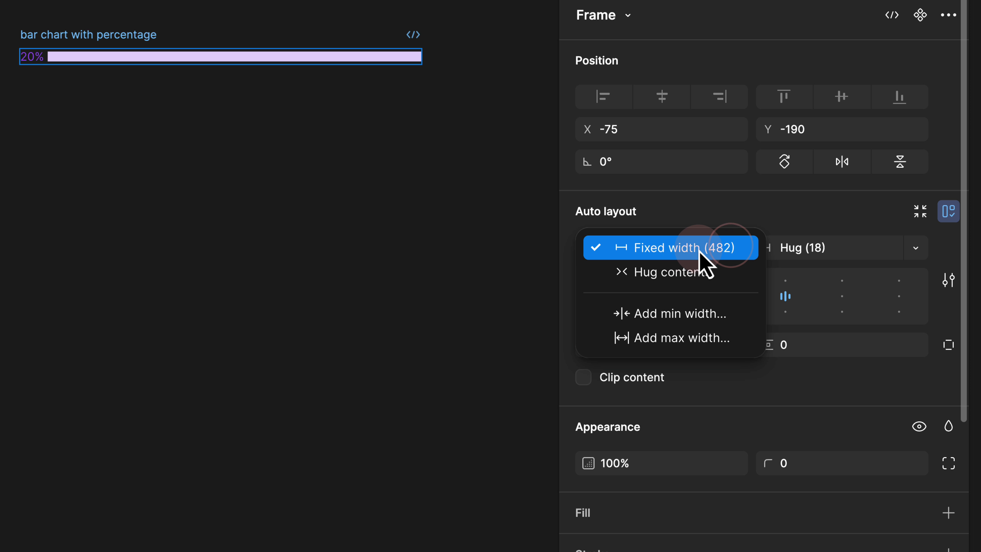
click(683, 251)
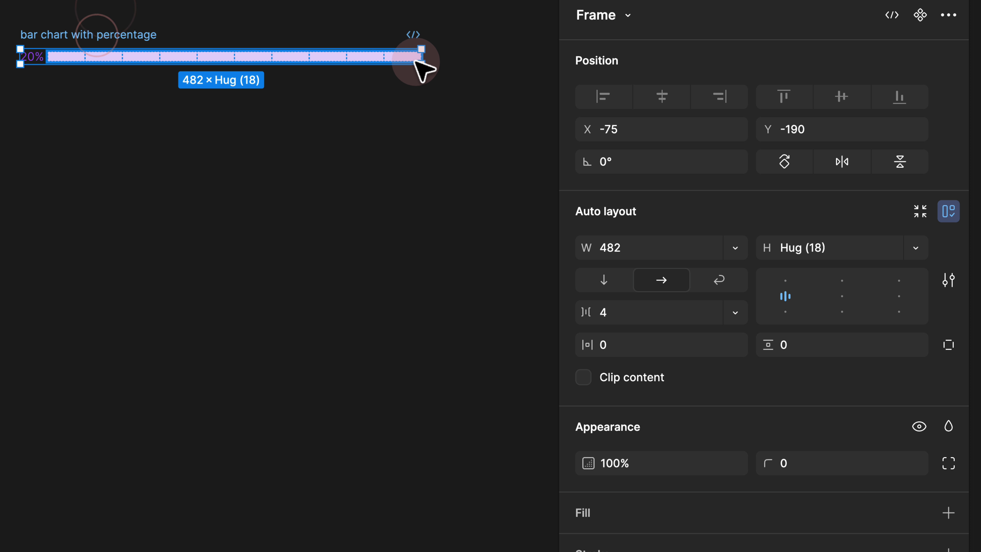
drag(422, 57, 271, 57)
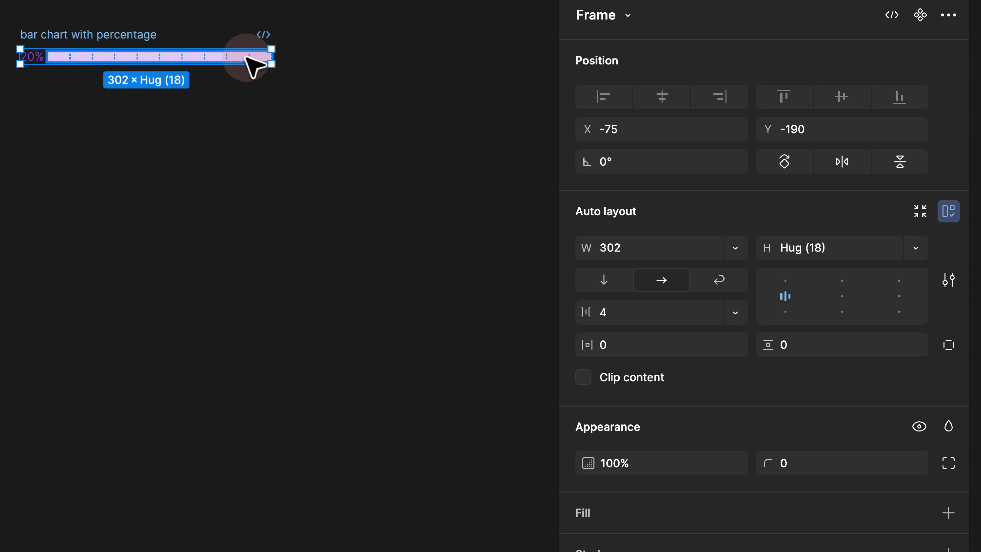
Step: Change the percentage label in the "bar chart with percentage" frame to 0%
scroll(243, 66, up, 3)
drag(44, 90, 324, 104)
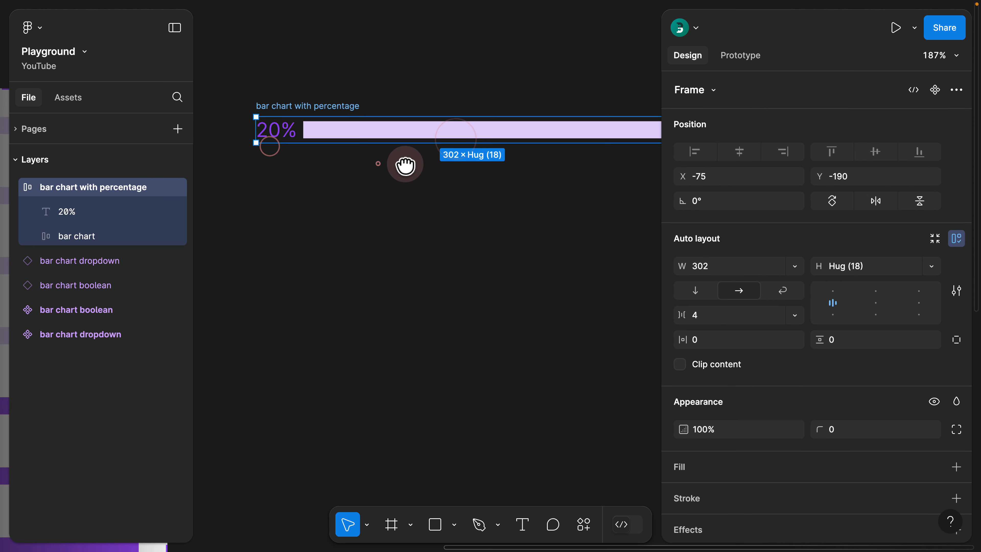
click(377, 164)
scroll(376, 164, down, 3)
double_click(306, 143)
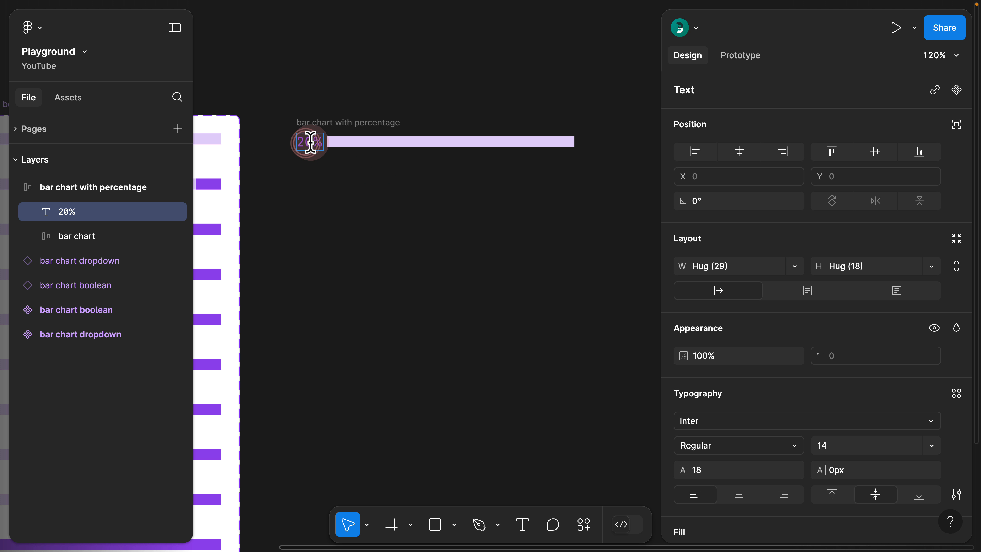
click(300, 142)
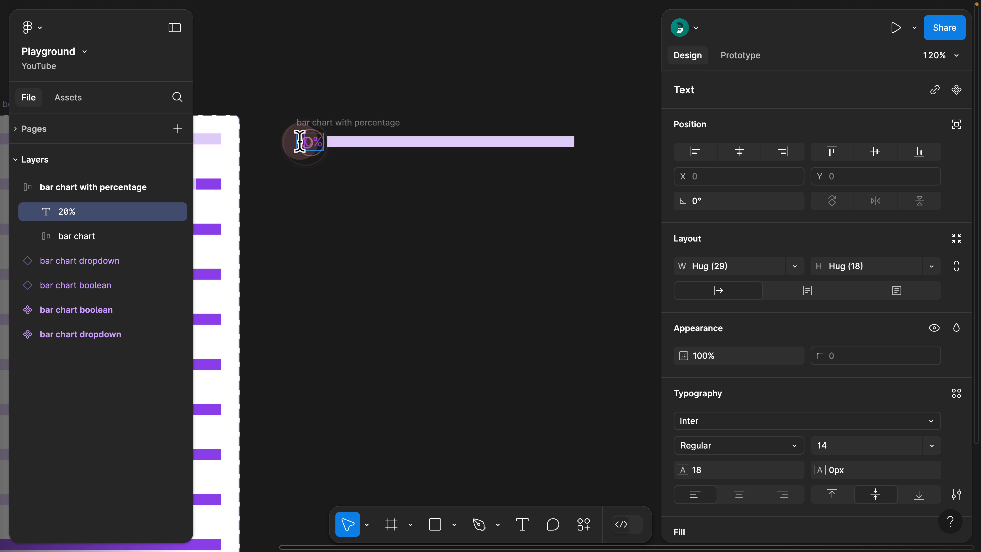
click(320, 181)
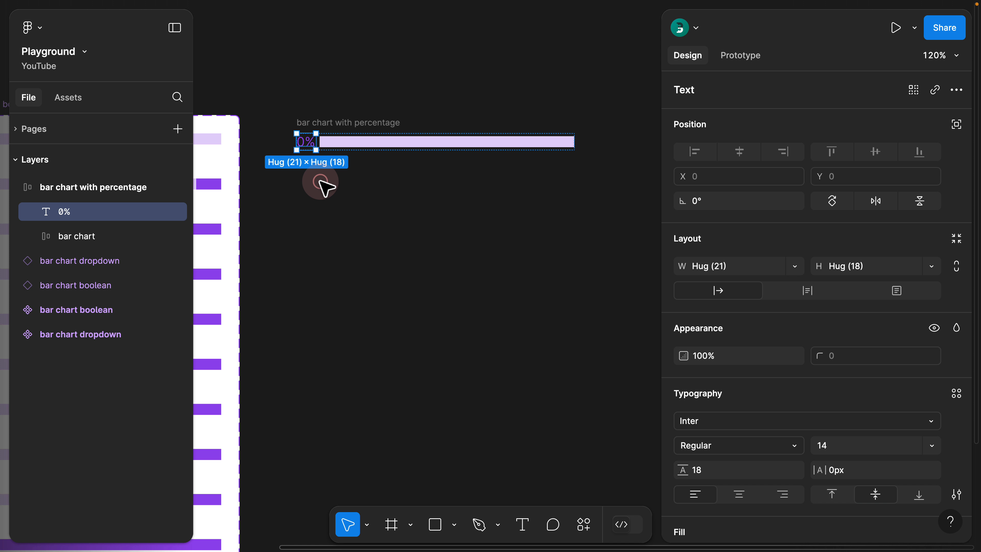
click(320, 181)
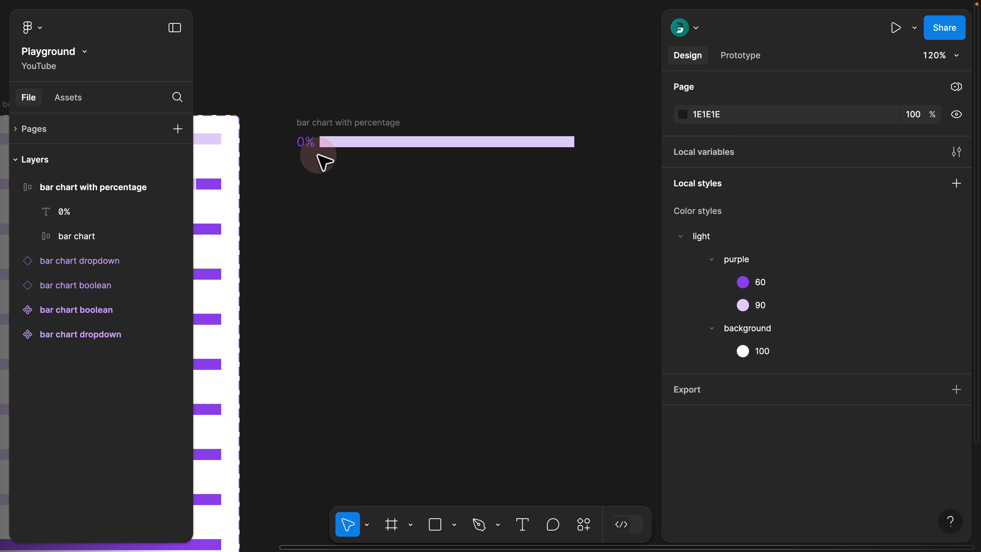
Step: Test how the row adapts to a longer label by inserting the filler text "sadasd" before the percent sign
scroll(323, 159, up, 5)
click(292, 129)
text(sadasd)
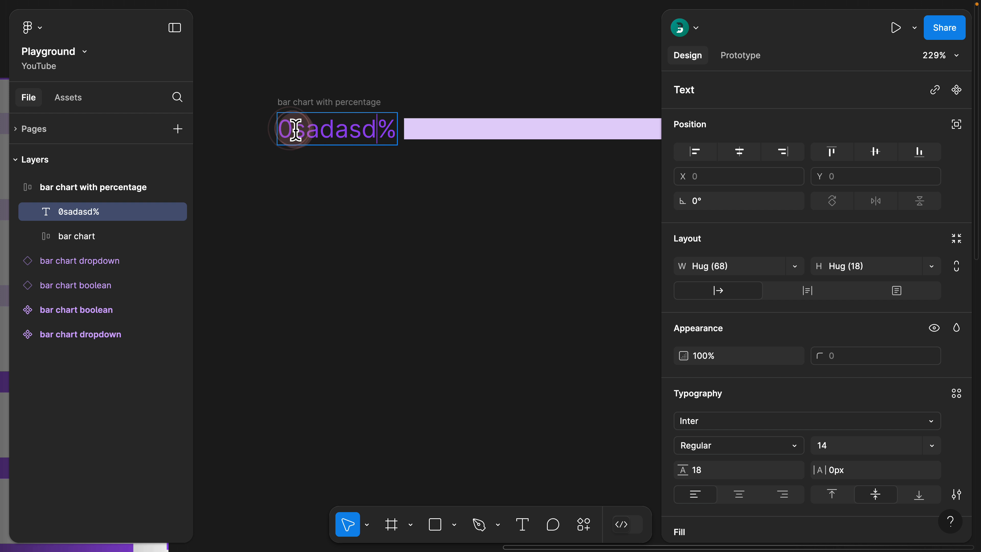
scroll(339, 169, down, 5)
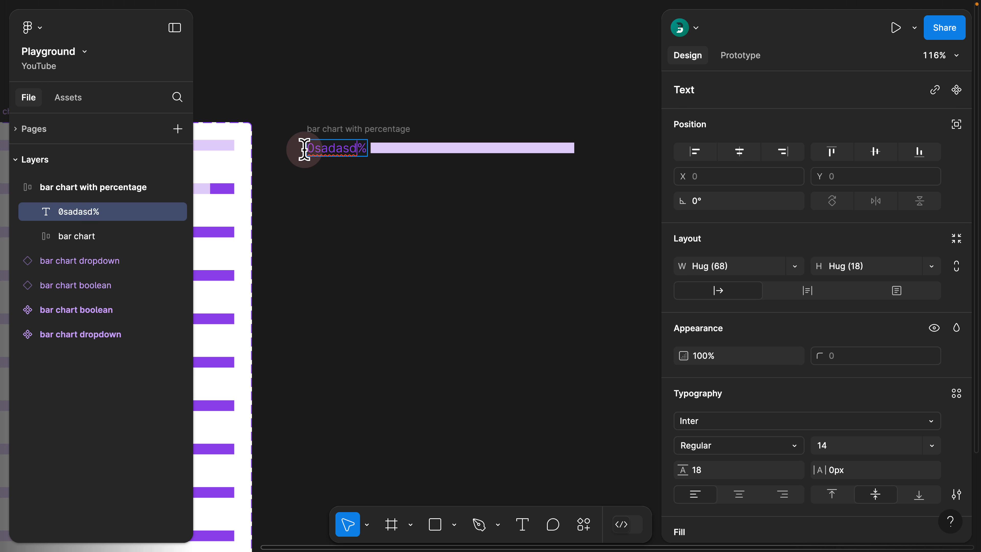
Step: Replace the label text with 100% and set its width to Fixed at 36
click(320, 148)
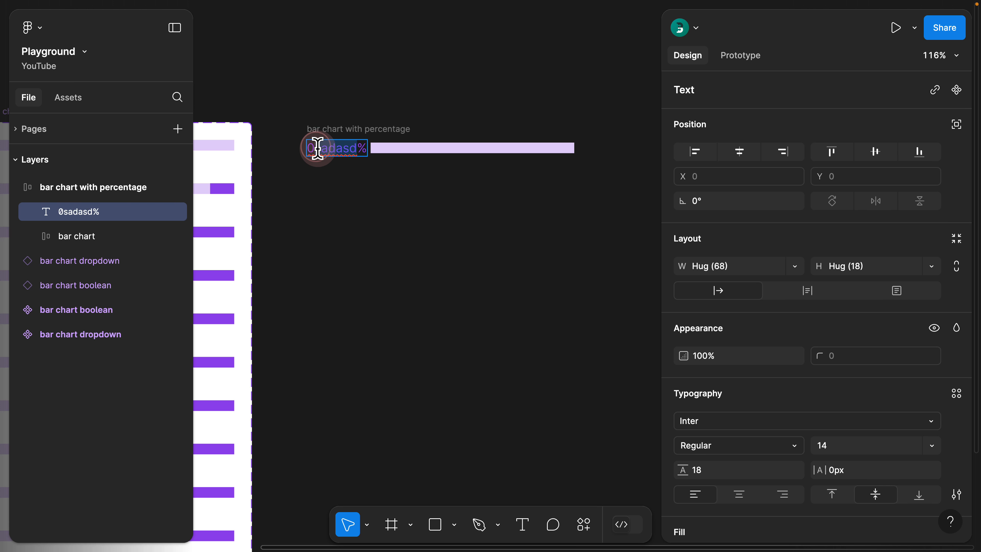
key(BackSpace)
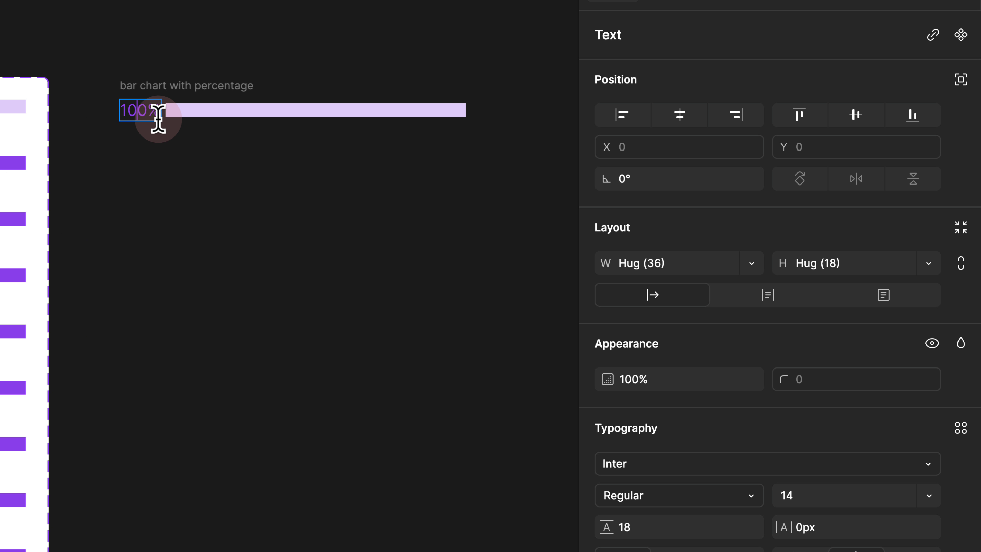
click(721, 271)
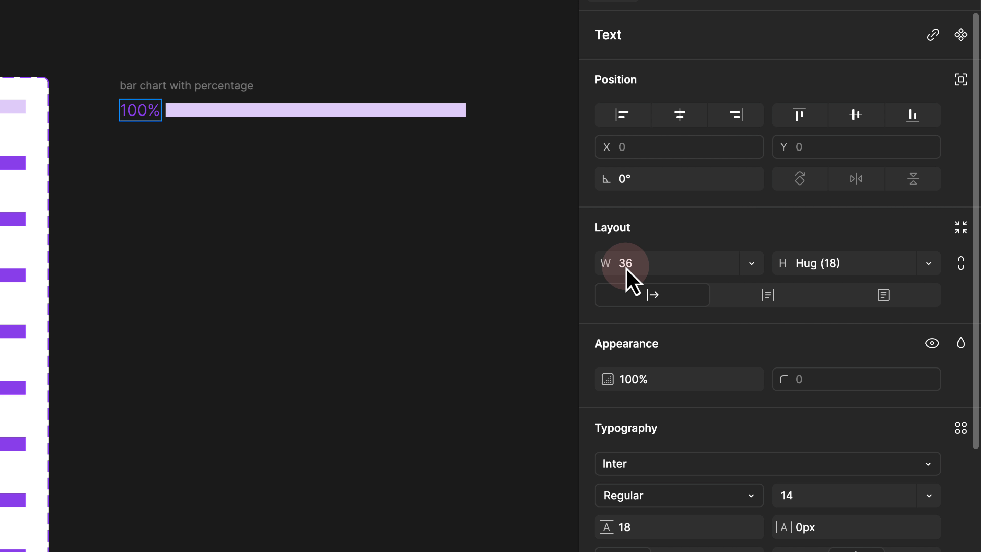
click(754, 264)
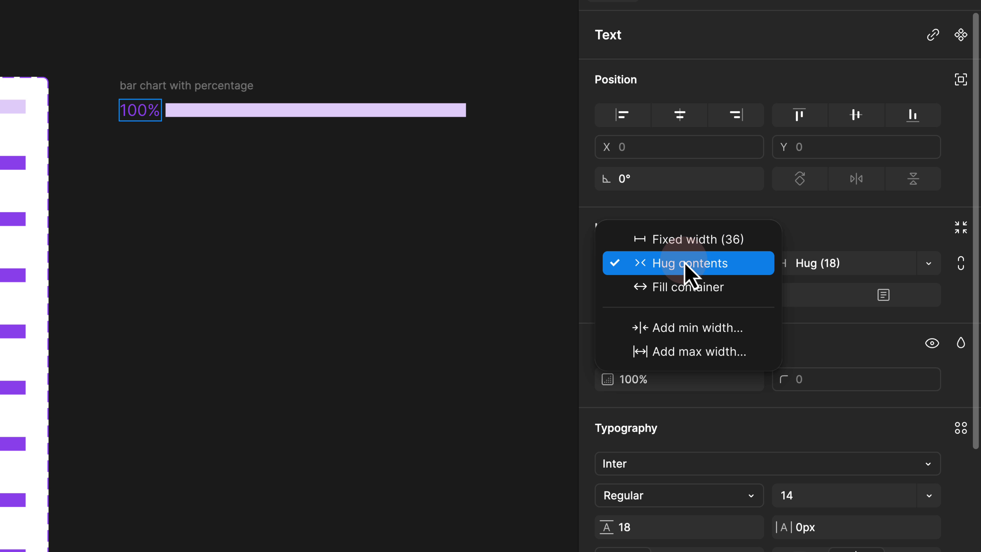
click(759, 239)
Step: Test the fixed-width label by replacing its text with the filler "dsadsadsa%"
scroll(154, 122, up, 3)
double_click(148, 109)
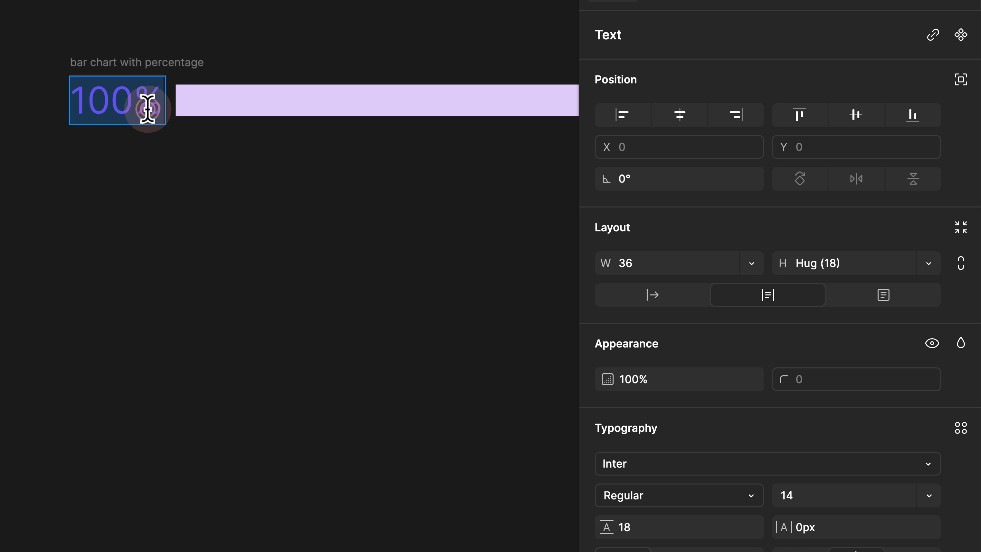
text(dsadsadsa%)
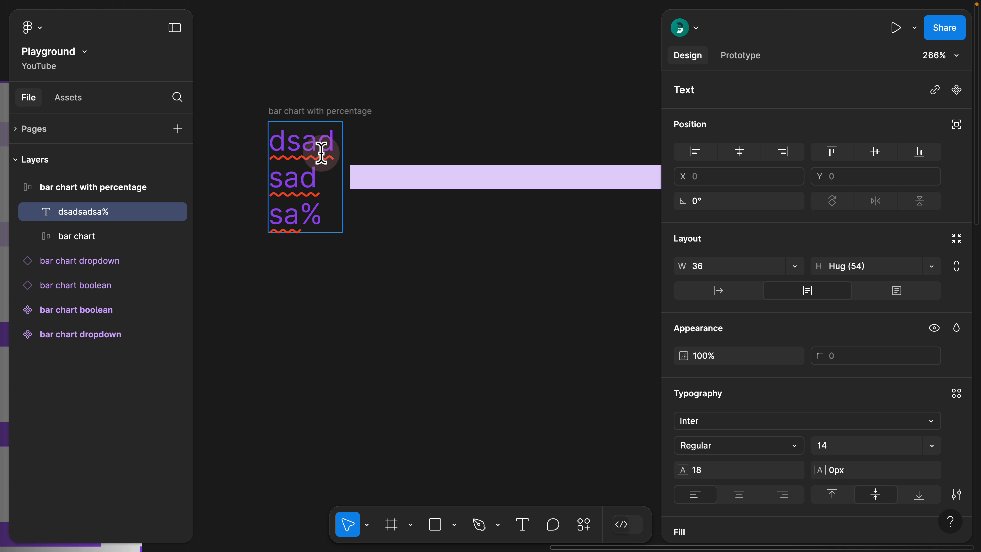
Step: Replace the filler text so the label reads 0% and align the text right
click(311, 213)
drag(298, 210, 265, 154)
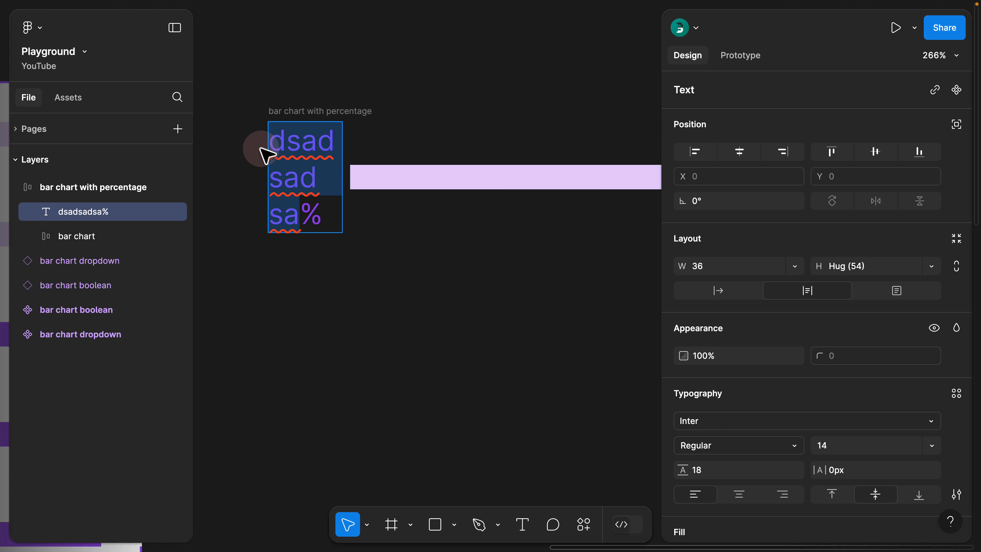
text(0)
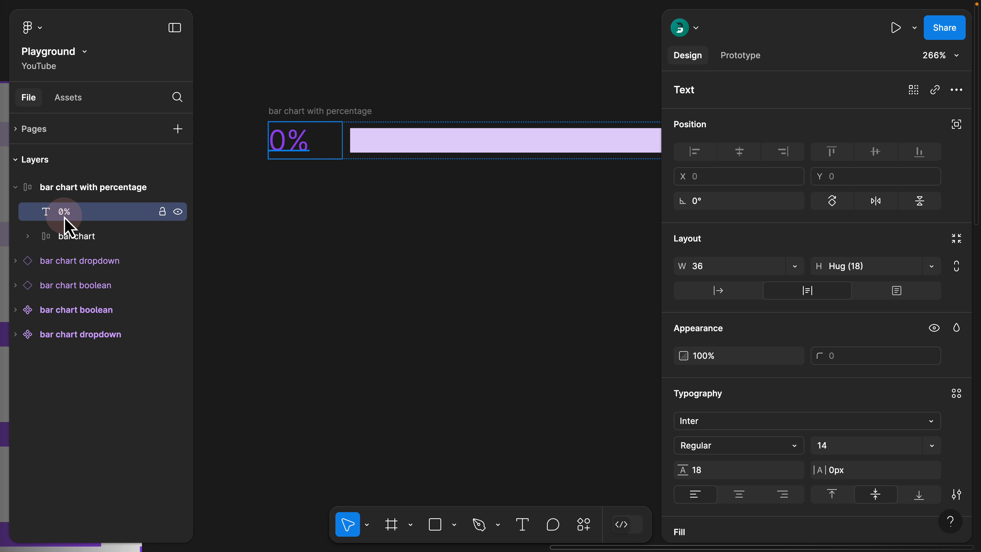
scroll(782, 429, down, 3)
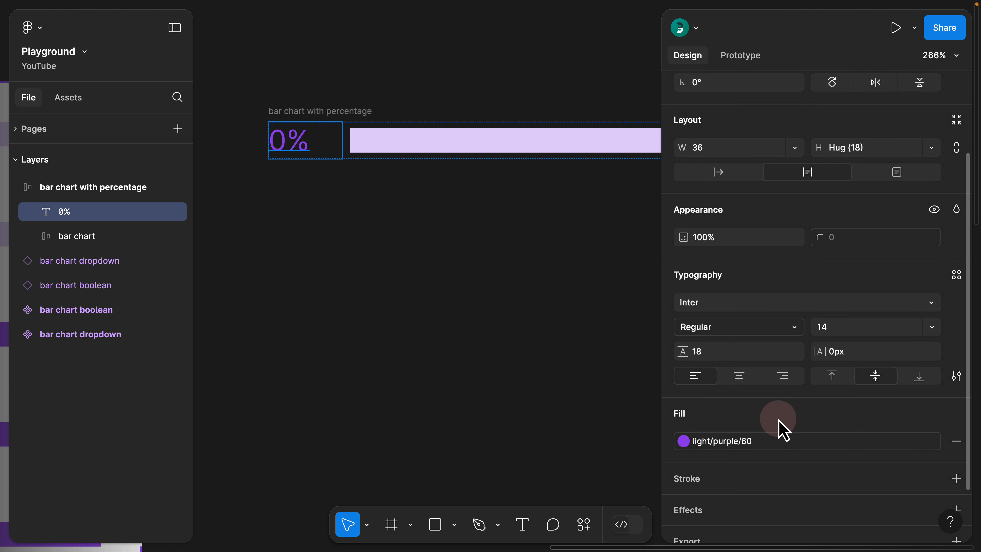
click(783, 377)
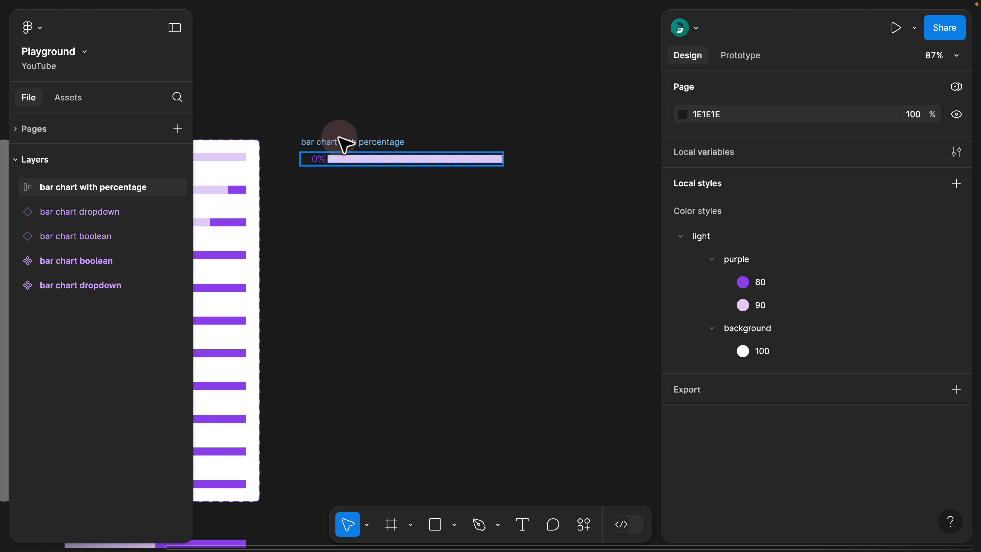
Step: Move the "bar chart with percentage" frame closer to the bar chart boolean component set, to X -104, Y -193
click(340, 139)
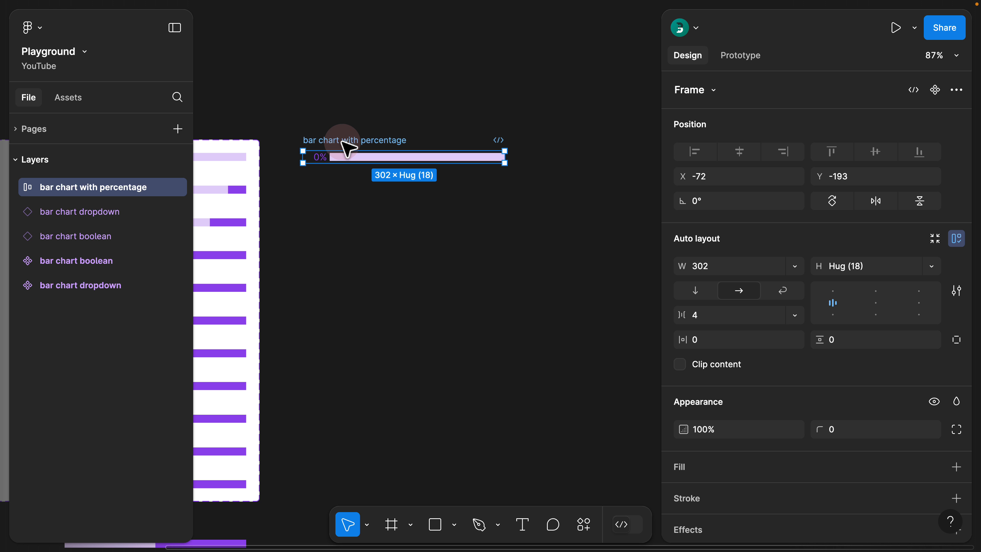
mouse_move(508, 160)
mouse_down()
mouse_move(566, 158)
mouse_move(507, 159)
mouse_up()
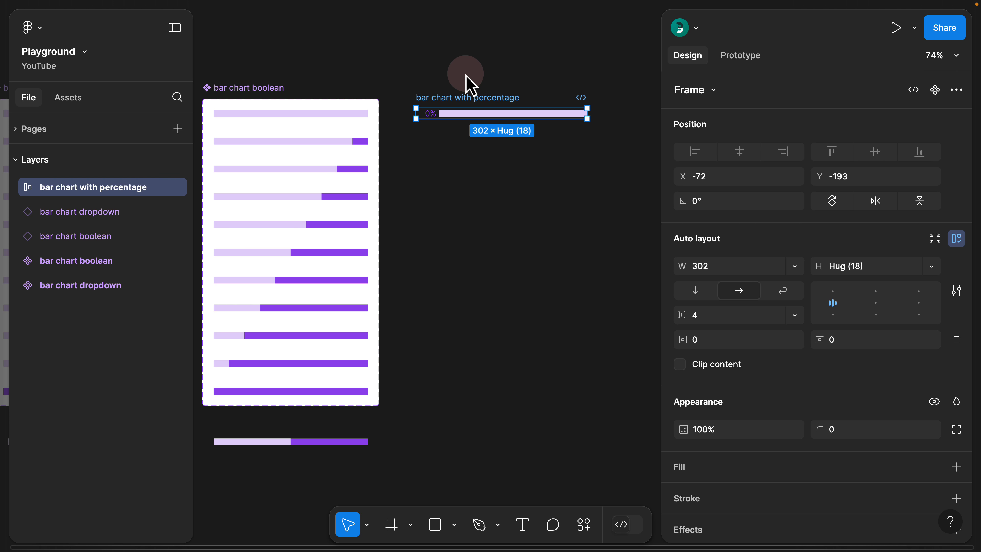
drag(444, 77, 486, 57)
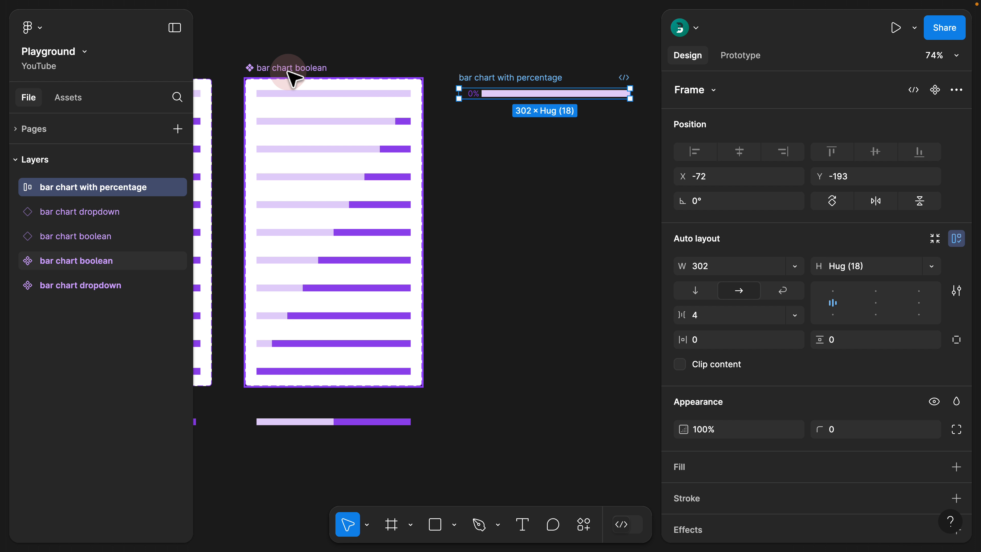
scroll(293, 79, left, 5)
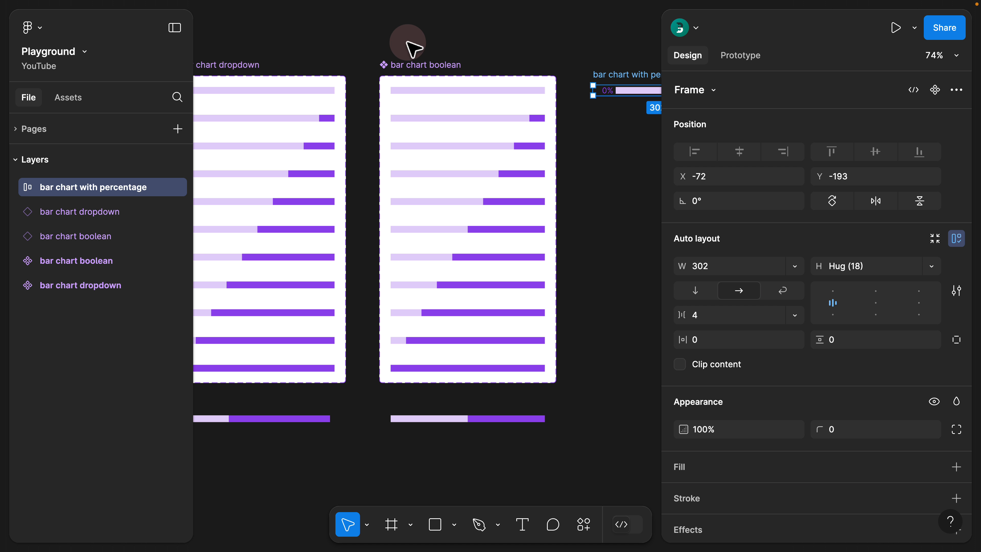
scroll(409, 46, right, 5)
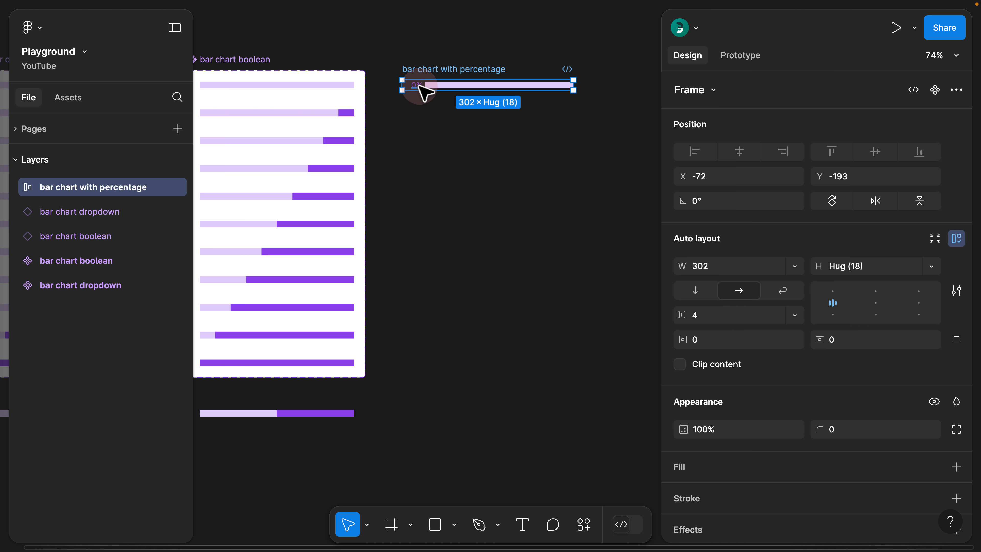
scroll(421, 93, up, 3)
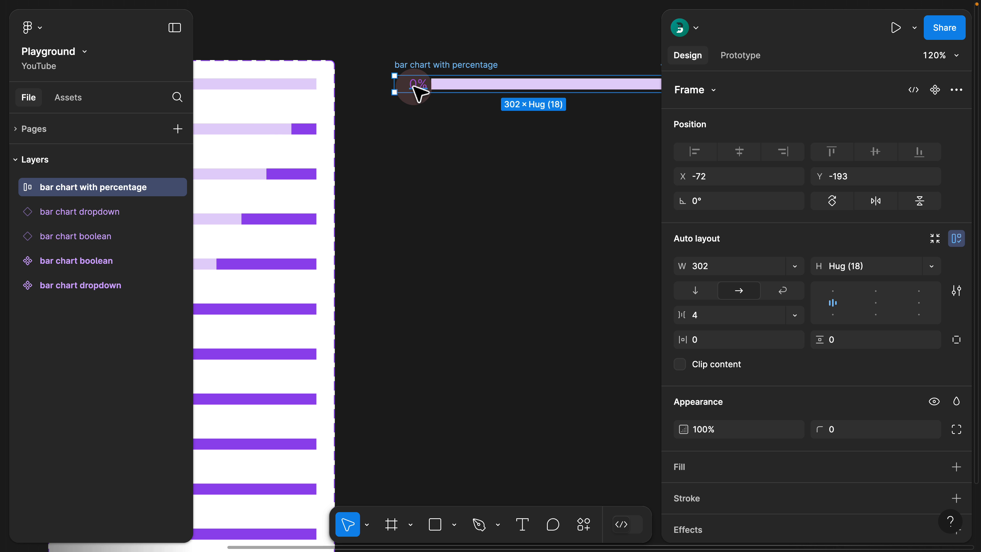
drag(415, 66, 389, 82)
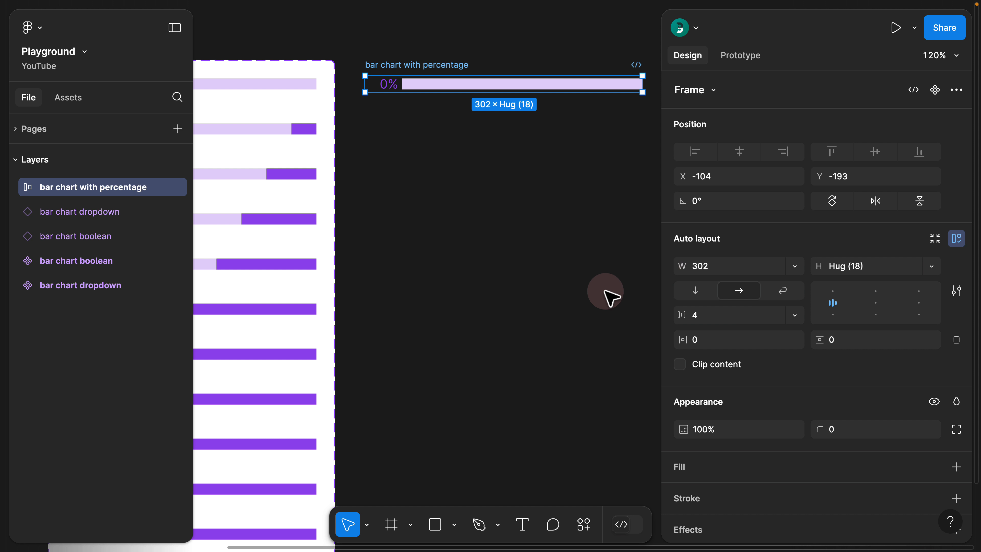
Step: Set the 0% label's vertical trim to cap height to baseline in its type settings
scroll(385, 74, up, 10)
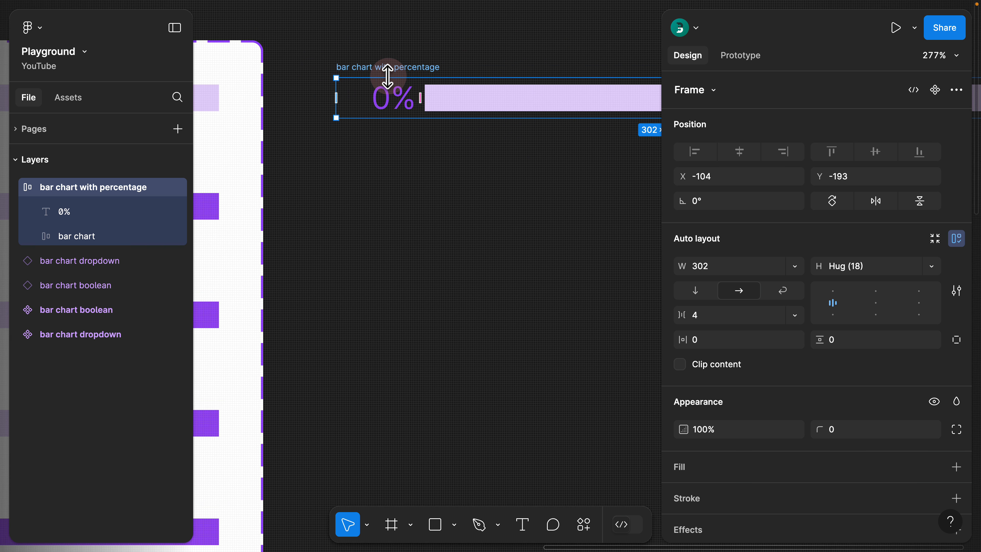
click(408, 108)
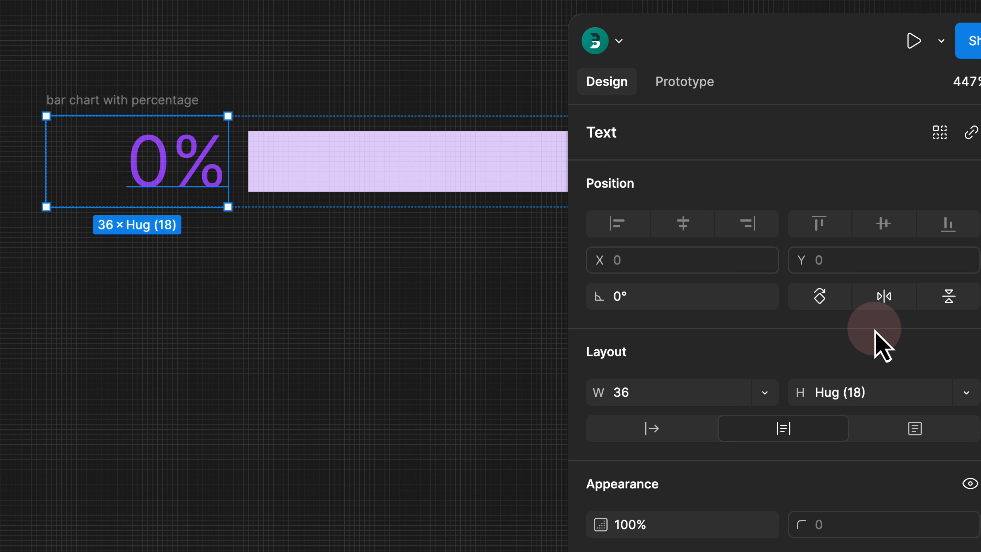
scroll(874, 332, down, 5)
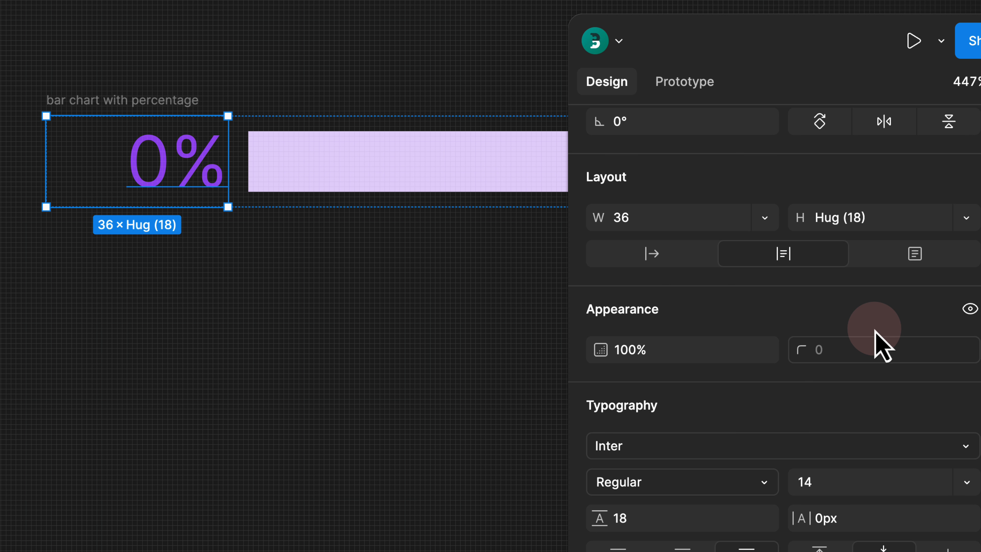
click(948, 501)
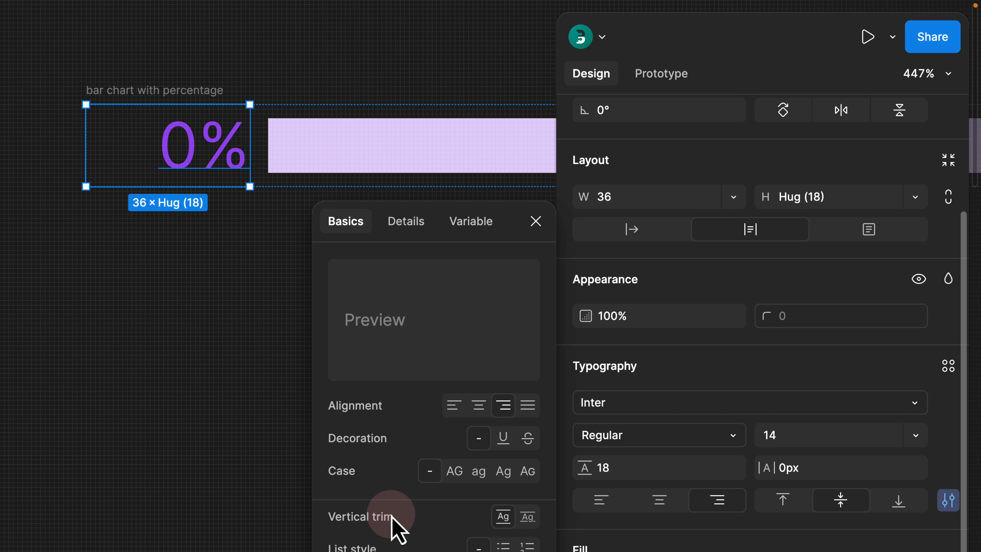
click(528, 517)
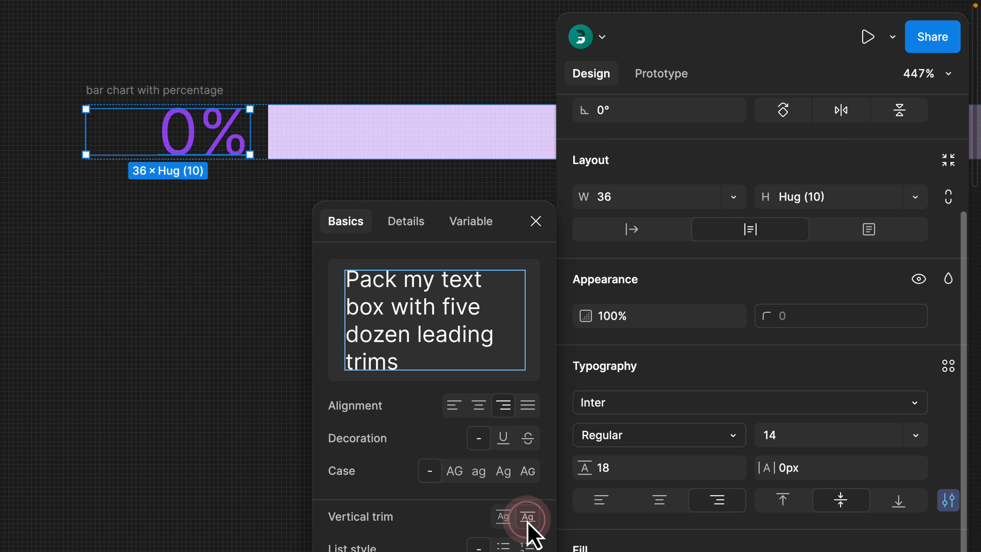
click(535, 219)
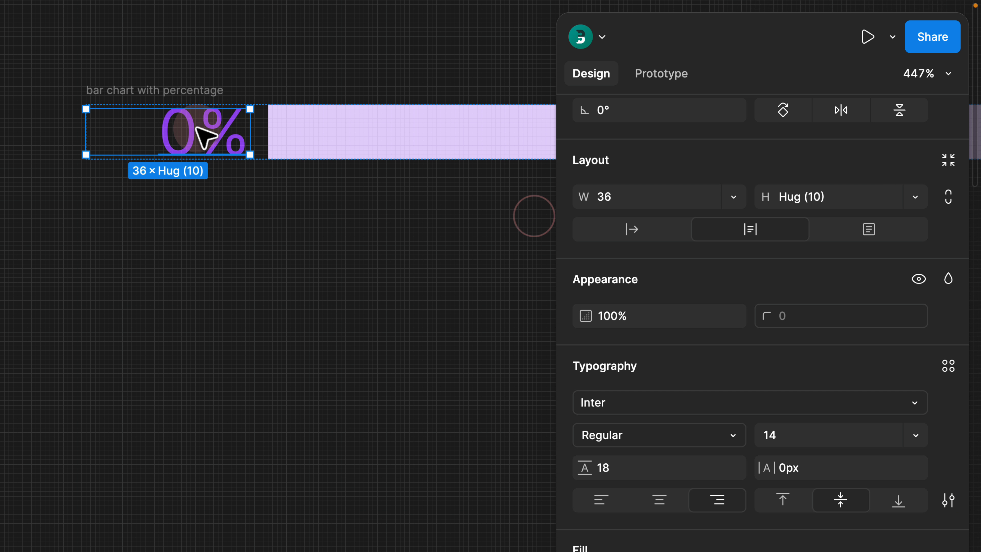
Step: Set the line height of the 0% label to 14
click(643, 469)
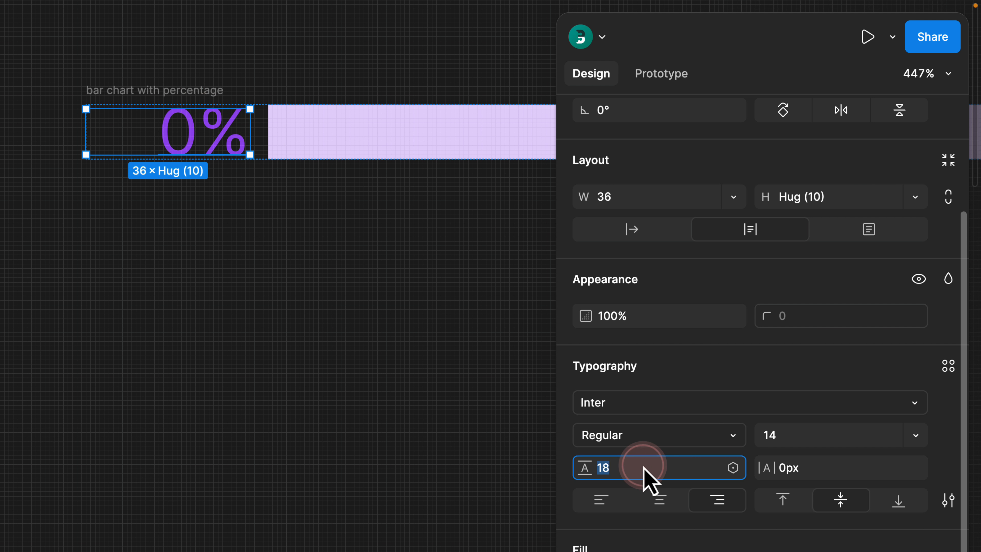
text(14)
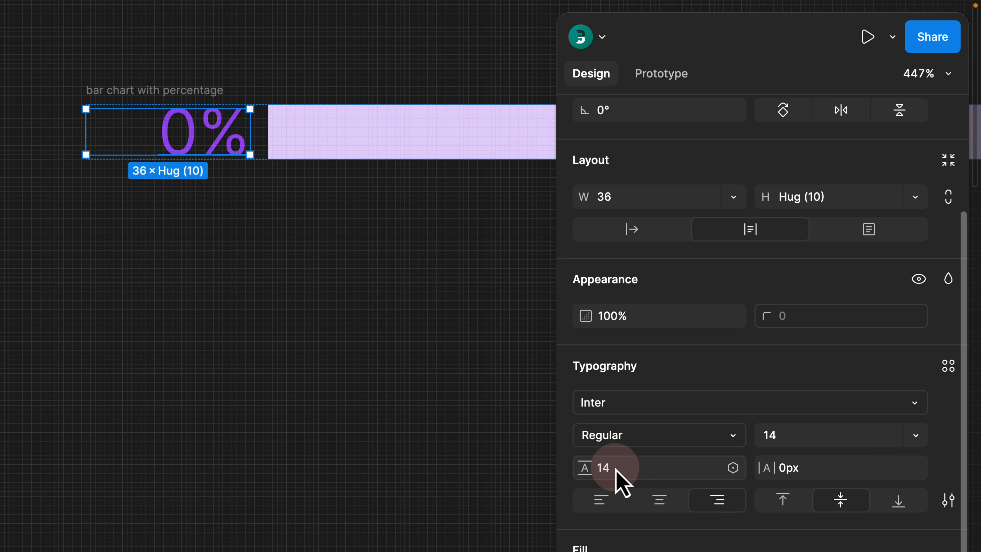
click(296, 210)
scroll(296, 210, down, 10)
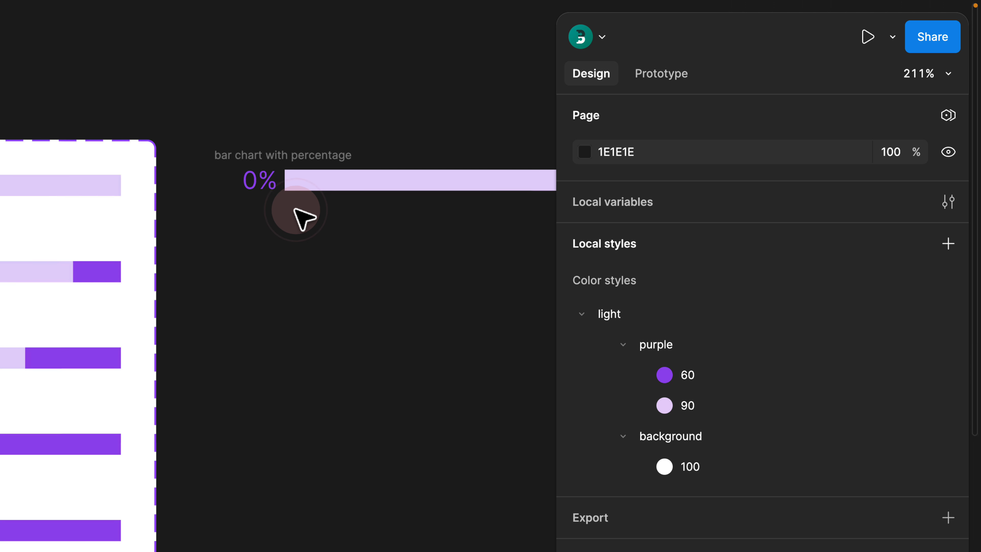
Step: Duplicate the "bar chart with percentage" frame directly below the original and change the copy's label to 10%
drag(368, 226, 286, 225)
click(263, 174)
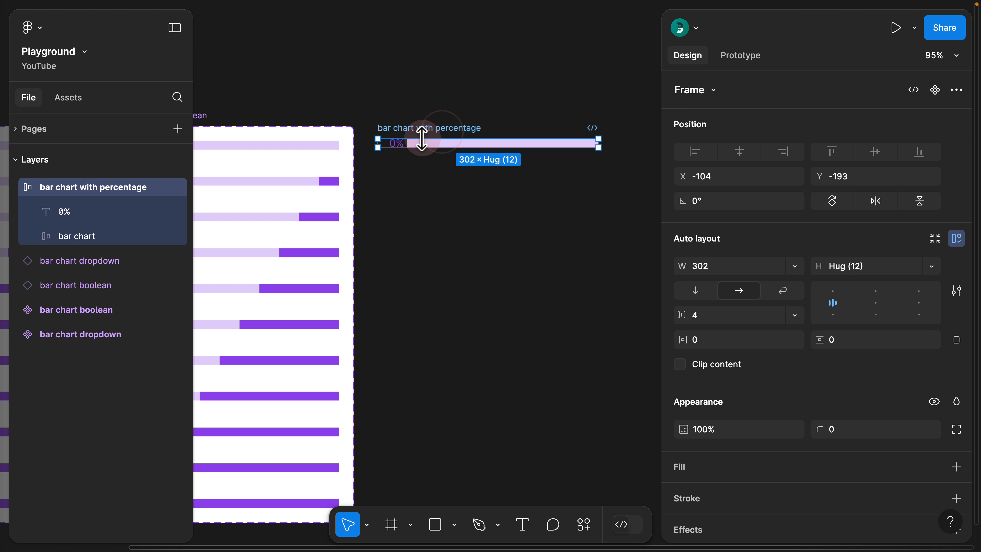
scroll(445, 138, up, 6)
scroll(381, 129, down, 5)
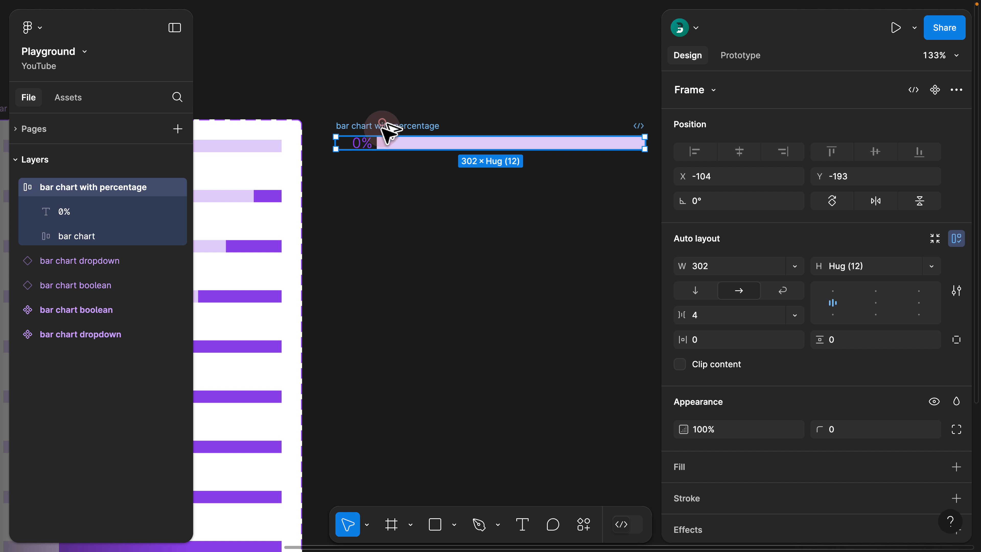
alt+drag(383, 122, 390, 158)
double_click(347, 177)
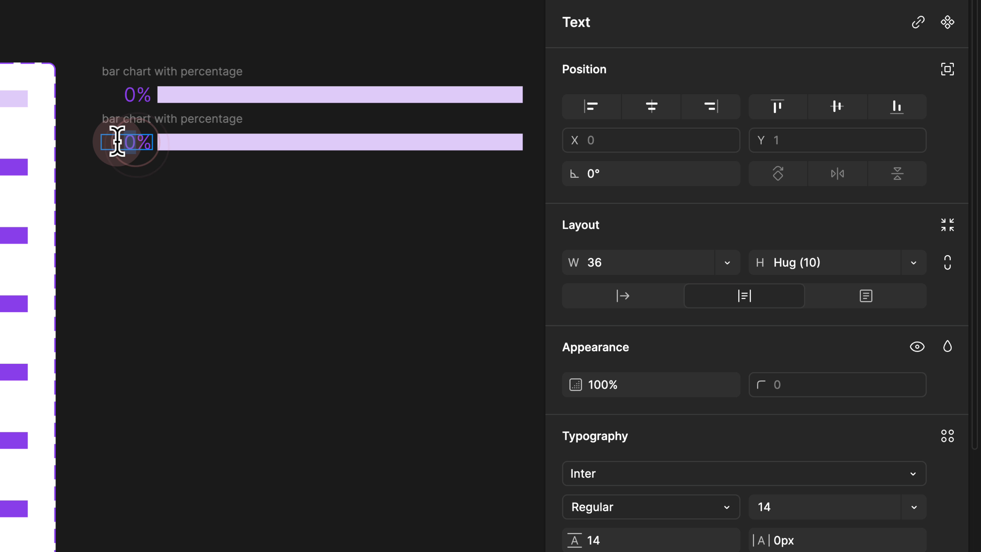
text(1)
key(Escape)
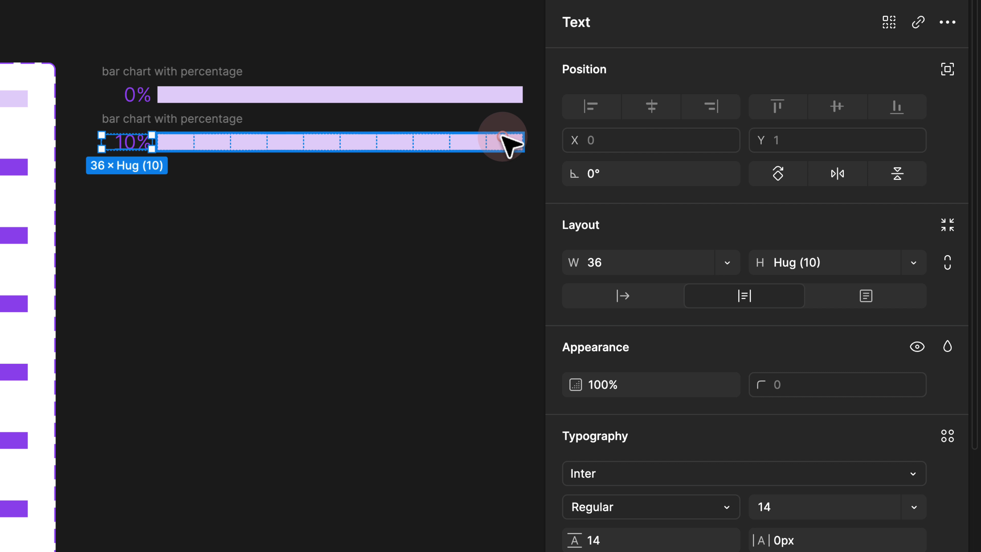
Step: Recolour the last bar of the 10% row with the light/purple/60 colour style
click(506, 143)
double_click(502, 142)
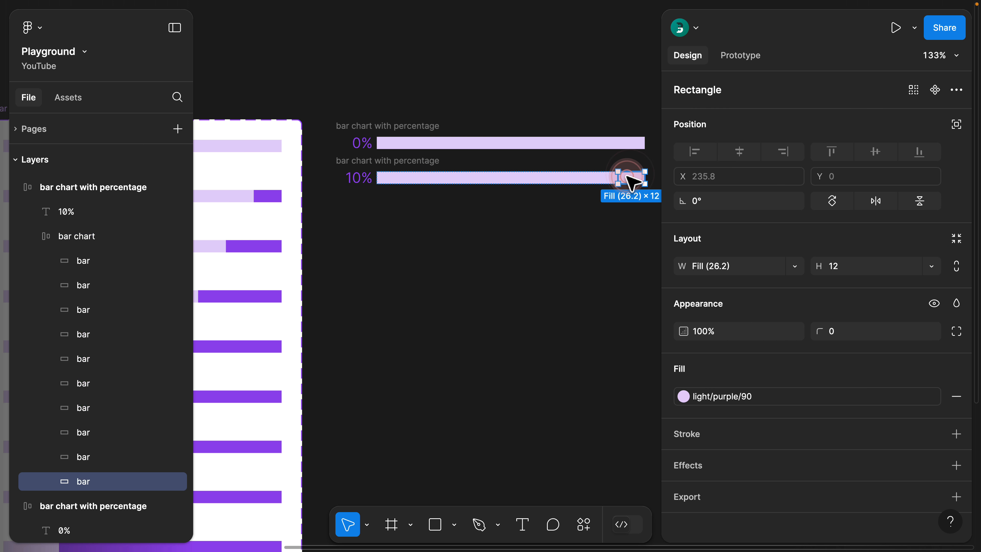
click(738, 398)
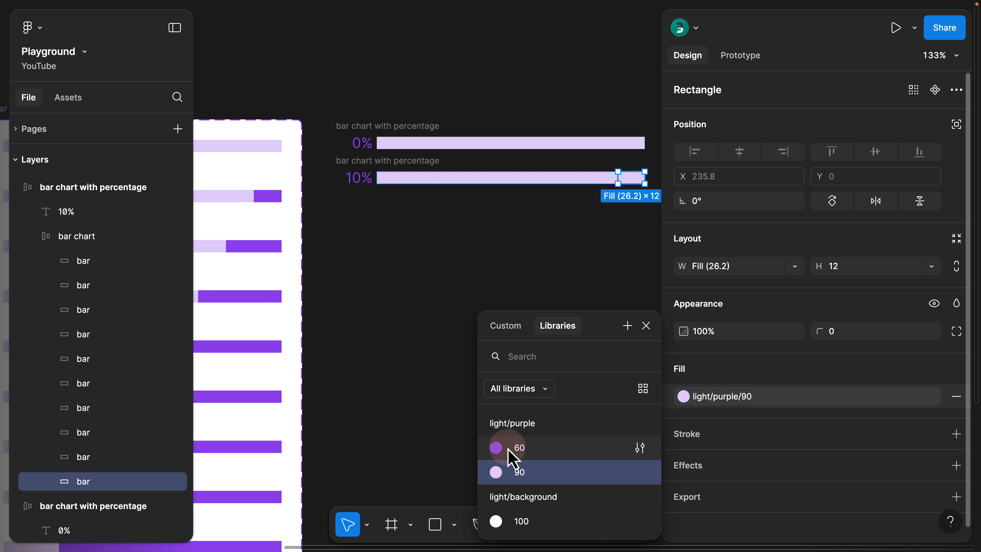
click(510, 447)
click(455, 285)
drag(483, 277, 458, 261)
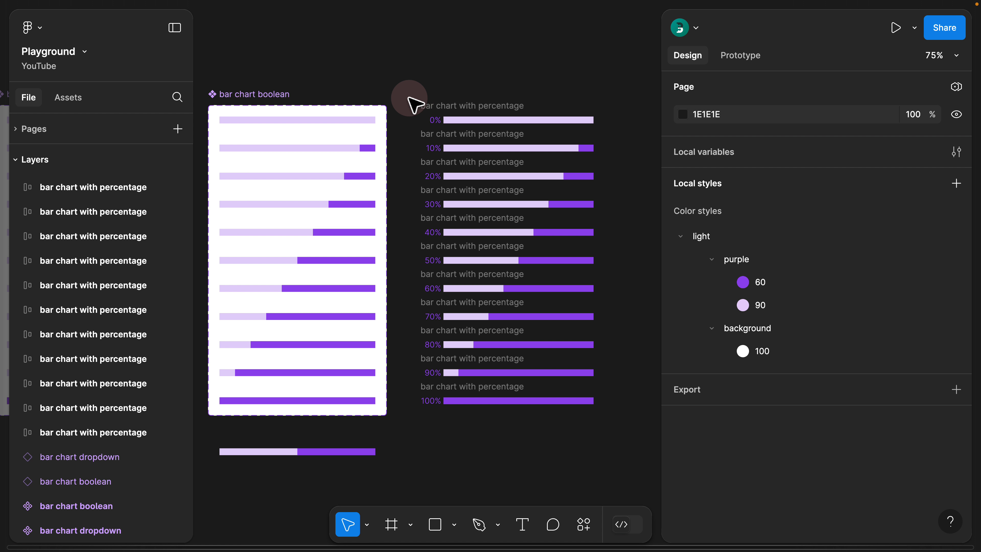
Step: Review the 0% to 100% percentage rows alongside the bar chart boolean component set and its variant properties
drag(409, 98, 629, 432)
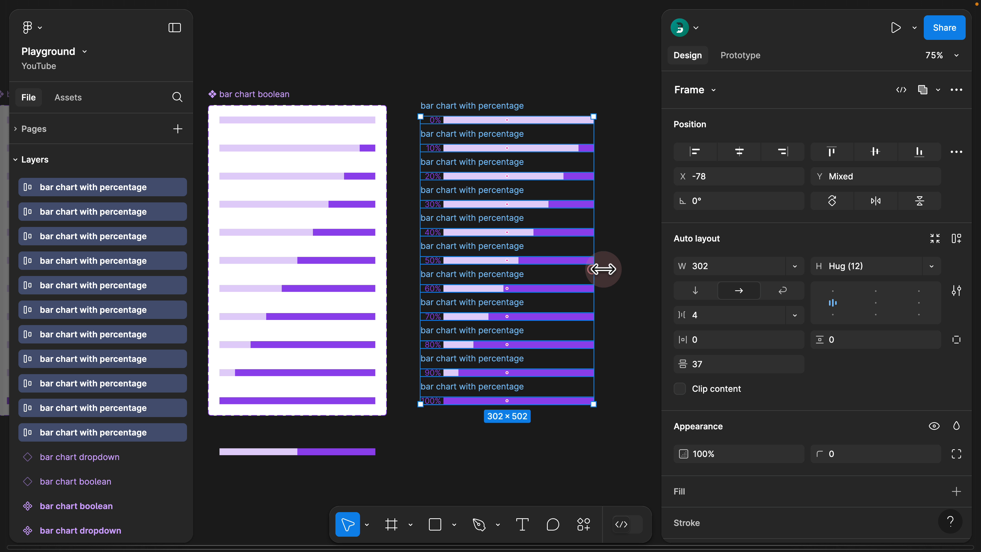
mouse_move(603, 269)
mouse_down()
mouse_move(642, 270)
mouse_move(554, 272)
mouse_move(594, 269)
mouse_up()
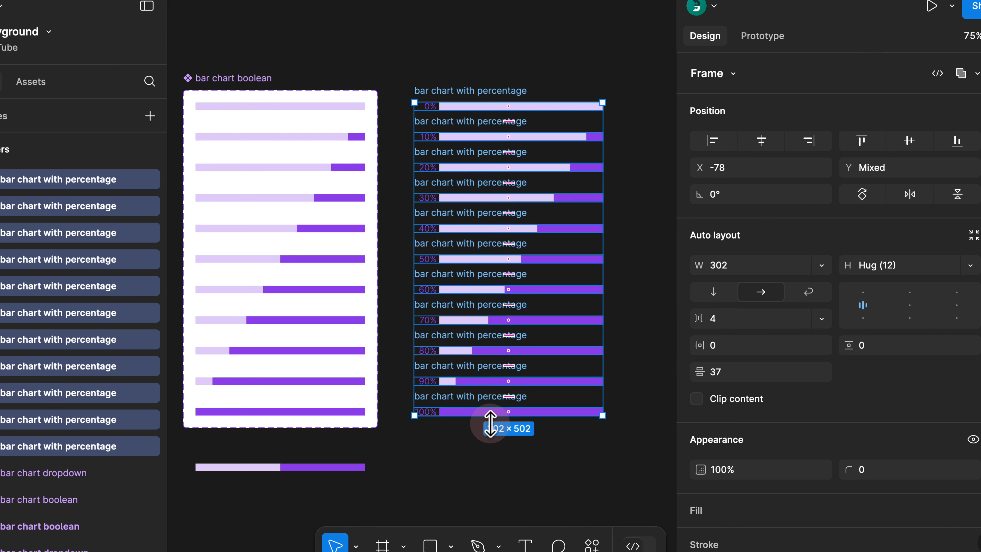
click(470, 444)
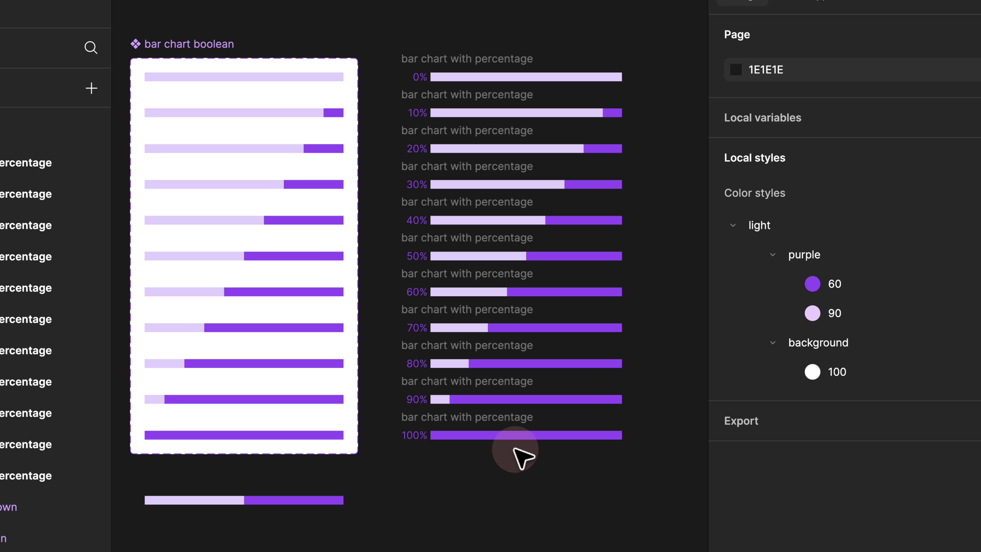
click(409, 59)
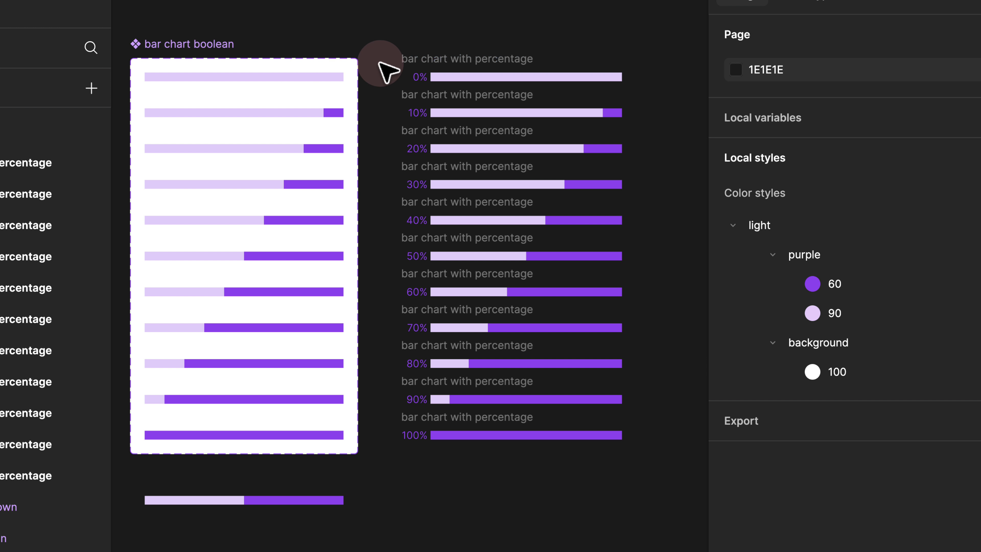
drag(383, 66, 645, 480)
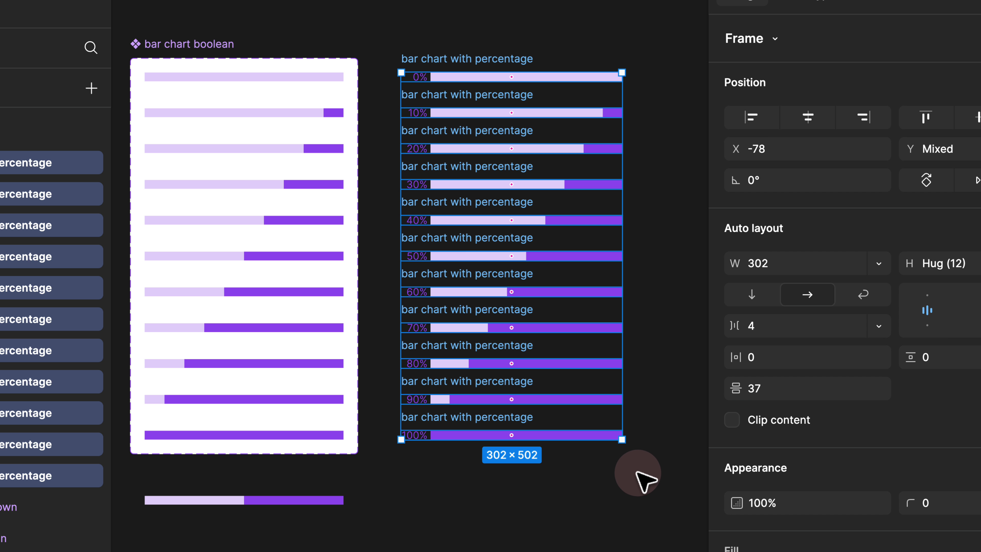
click(185, 44)
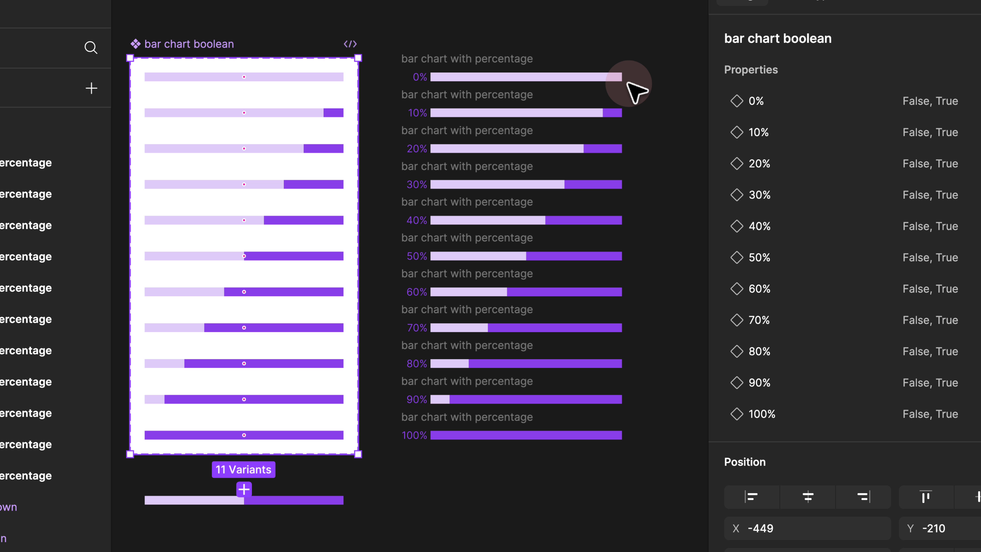
click(466, 61)
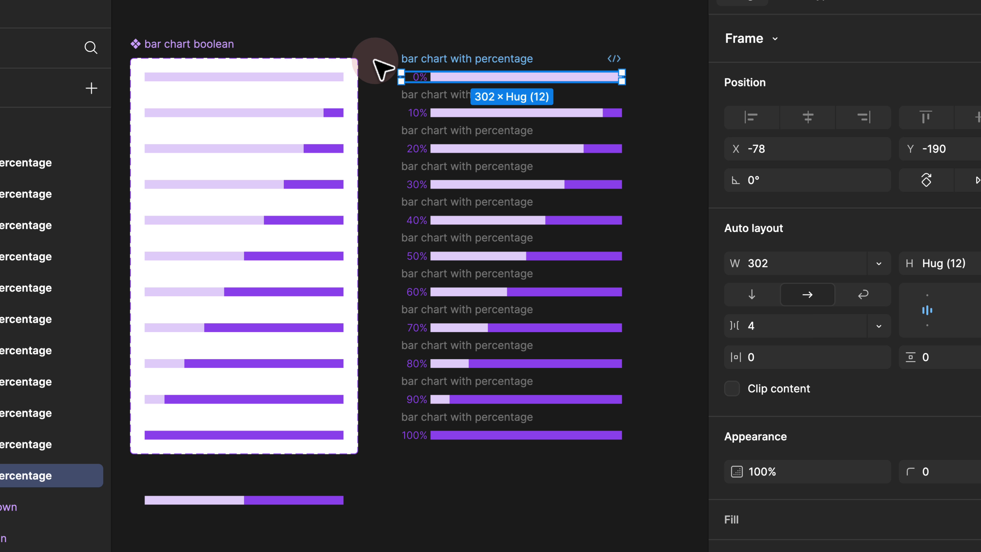
Step: Copy the full name of the bar chart boolean set's 0%=True variant and rename the 0% row frame with it
click(325, 77)
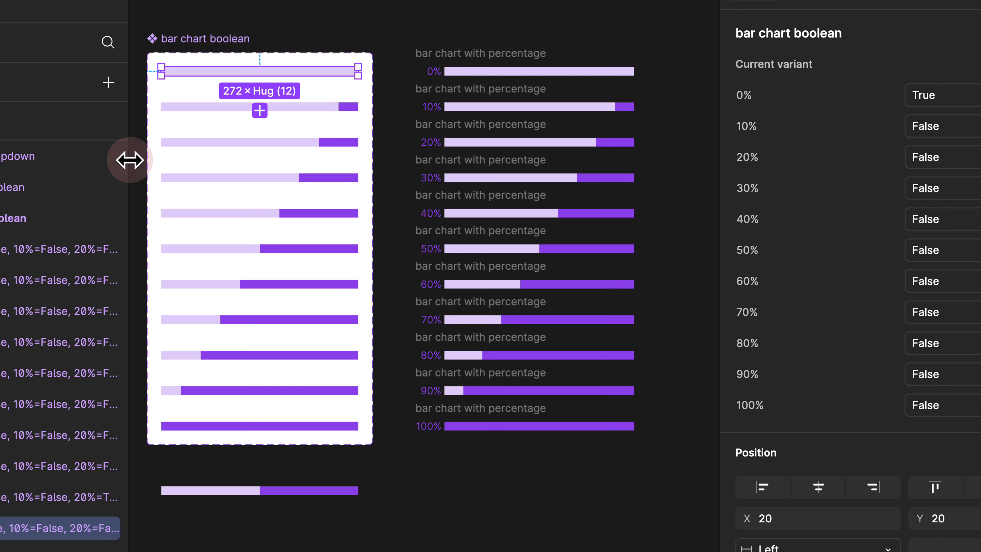
drag(130, 160, 340, 159)
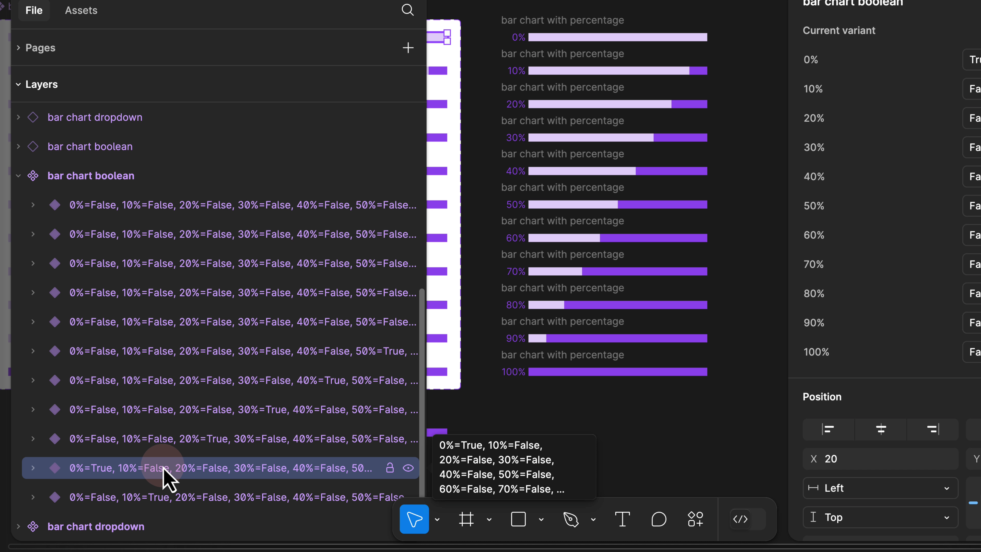
double_click(260, 479)
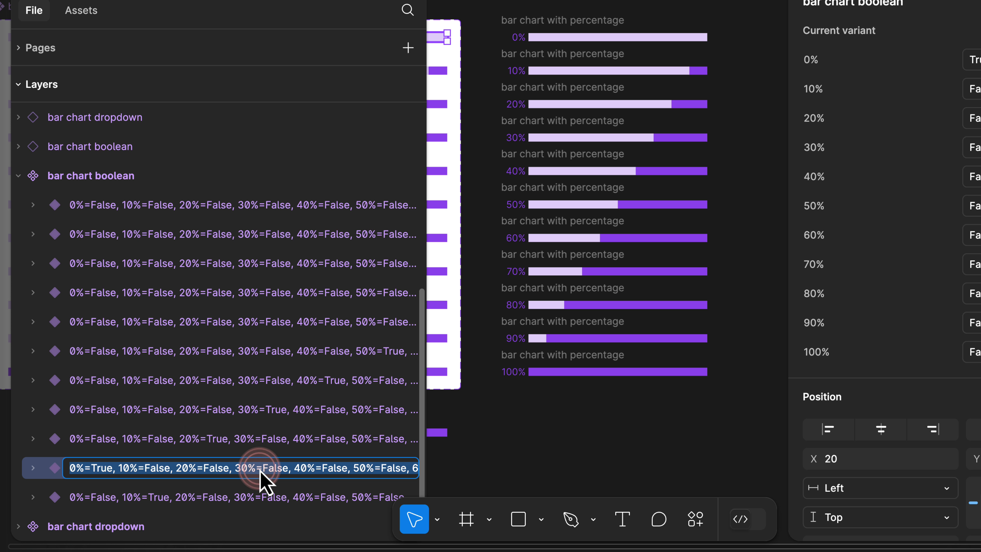
key(super+c)
double_click(523, 20)
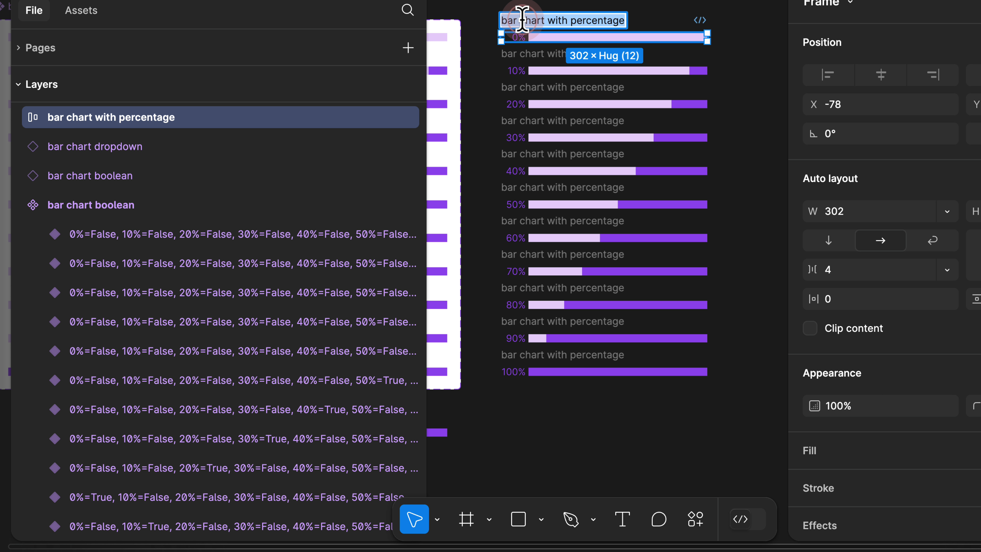
key(super+v)
click(537, 1)
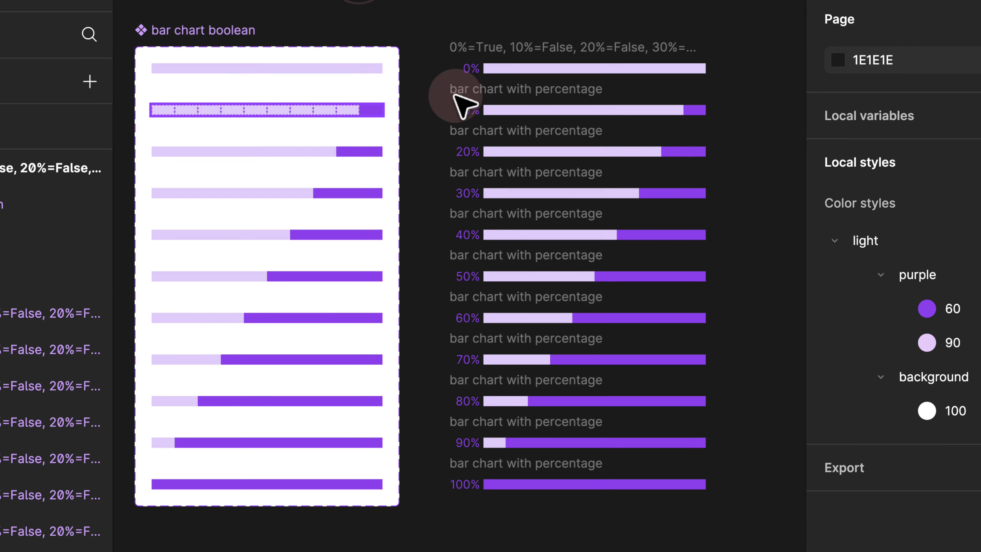
click(548, 53)
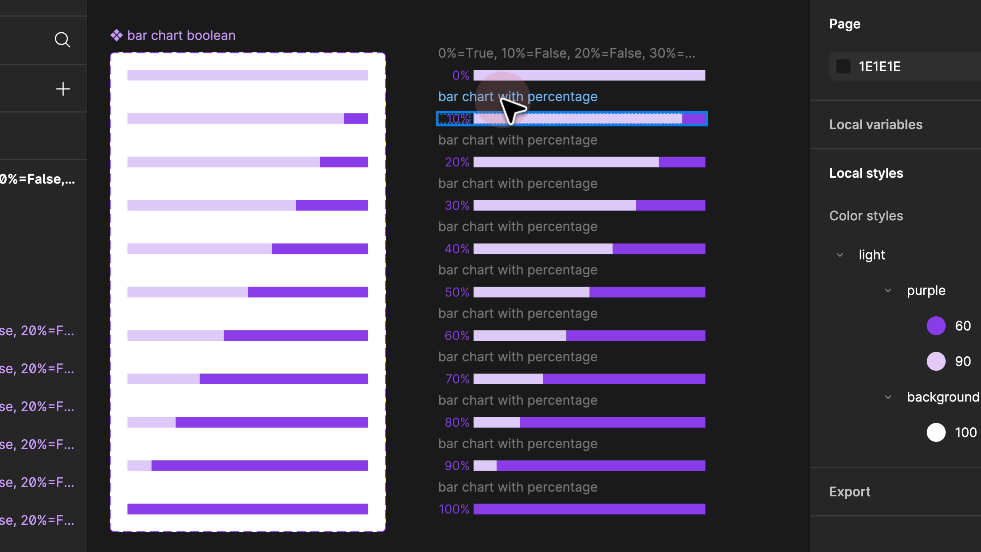
click(496, 71)
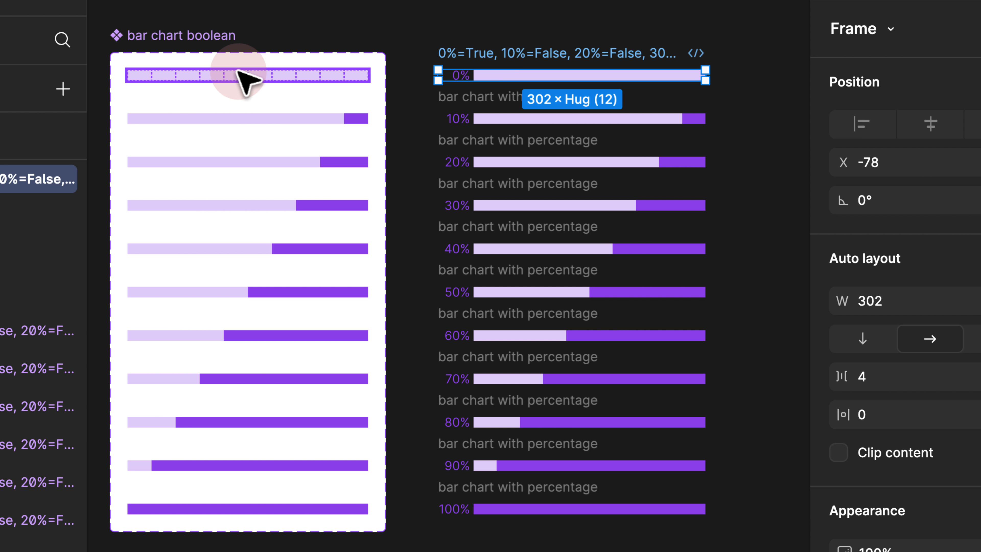
key(Escape)
Step: Rename the 10% row frame with the copied name of the bar chart boolean set's 10%=True variant
click(314, 120)
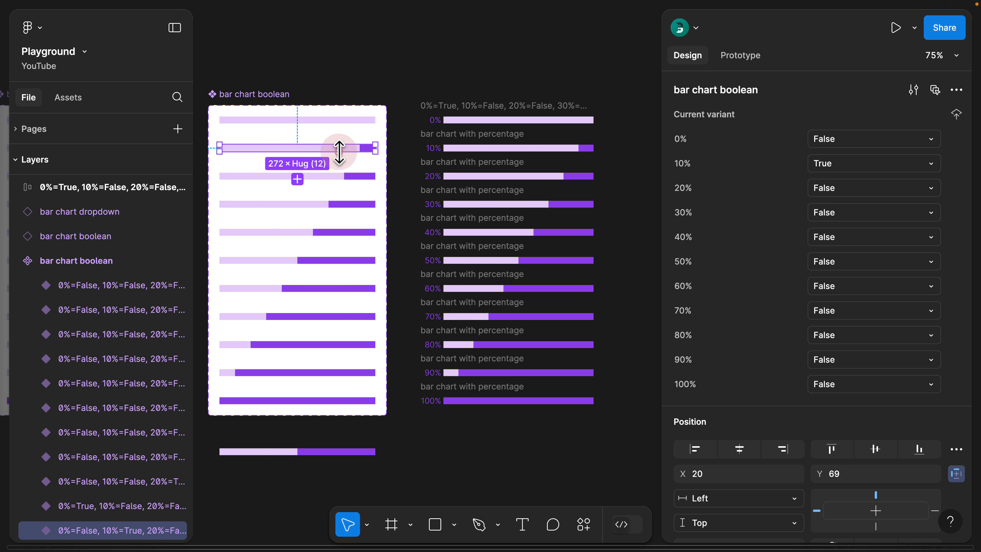
double_click(139, 530)
key(super+c)
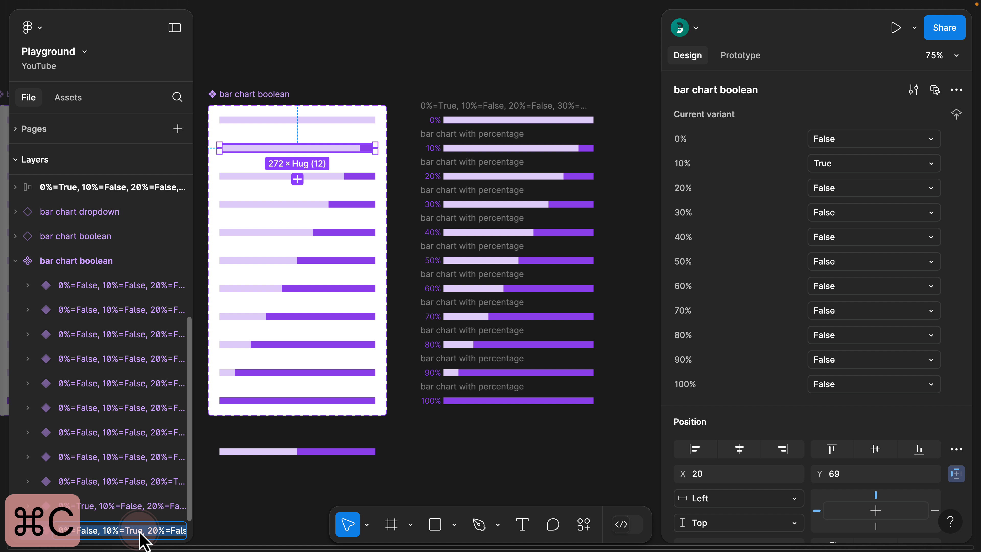
double_click(467, 134)
key(super+v)
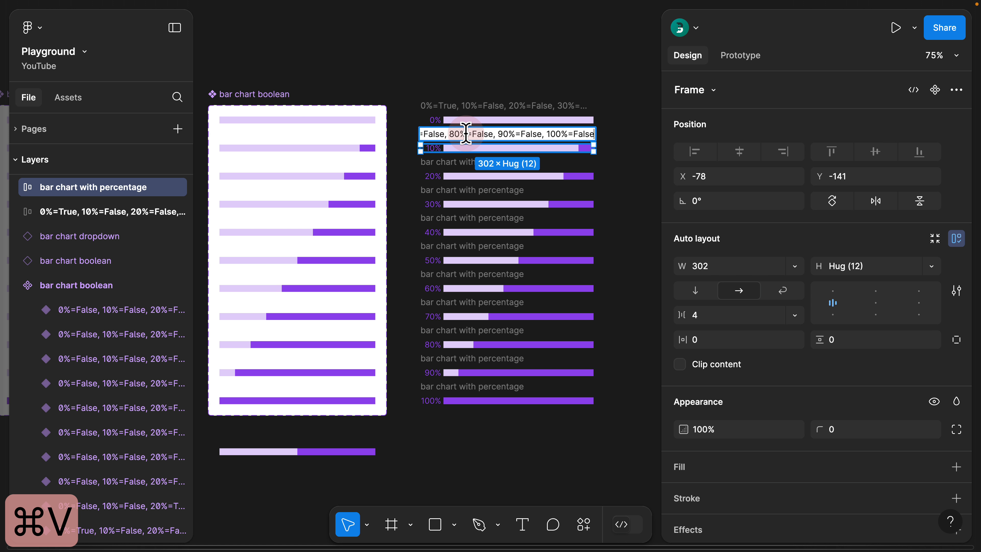
click(422, 72)
Step: Rename the 20% row frame with the copied name of the bar chart boolean set's 20%=True variant
click(351, 179)
double_click(121, 507)
key(super+c)
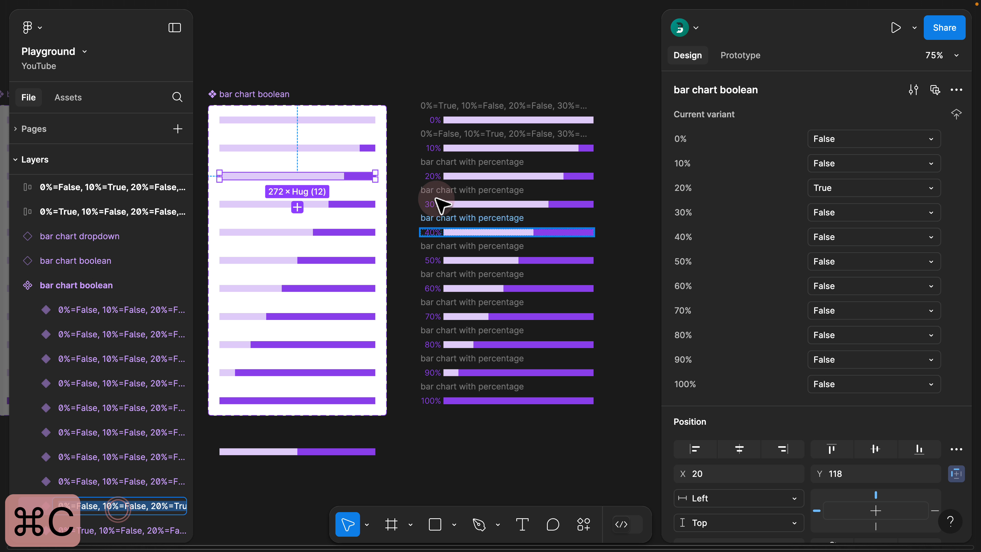
double_click(467, 161)
key(super+v)
click(462, 72)
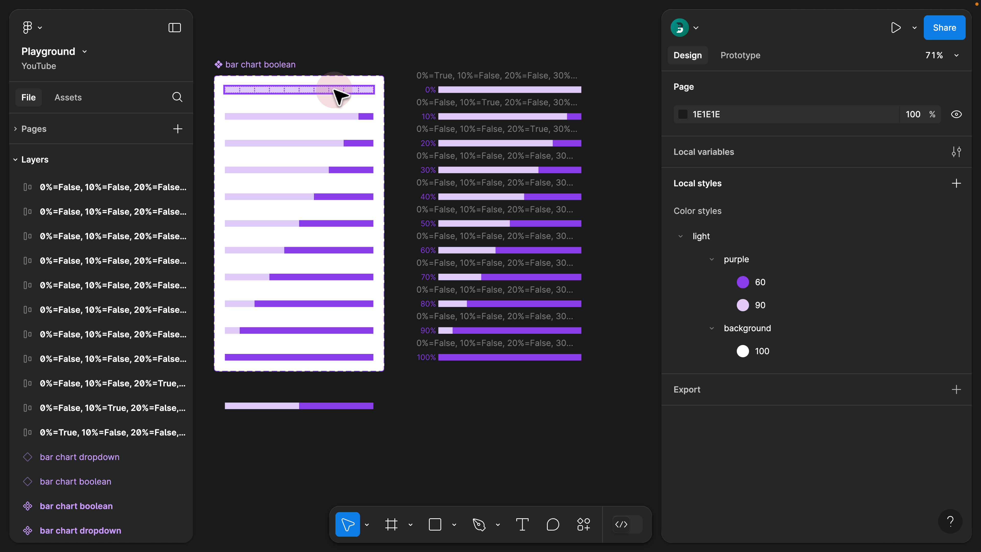
Step: Compare the renamed row frames' full layer names with the variant names in the bar chart boolean set
click(338, 93)
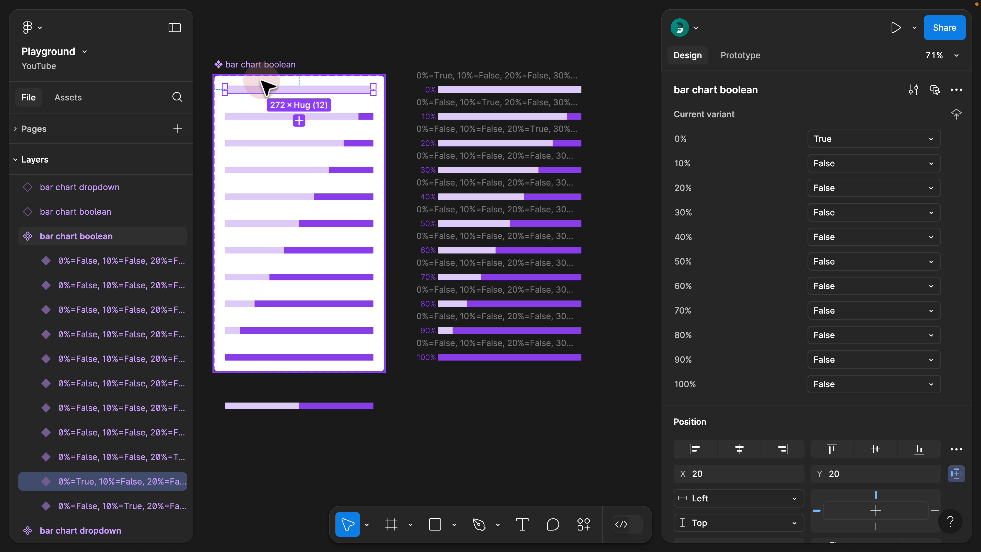
click(450, 73)
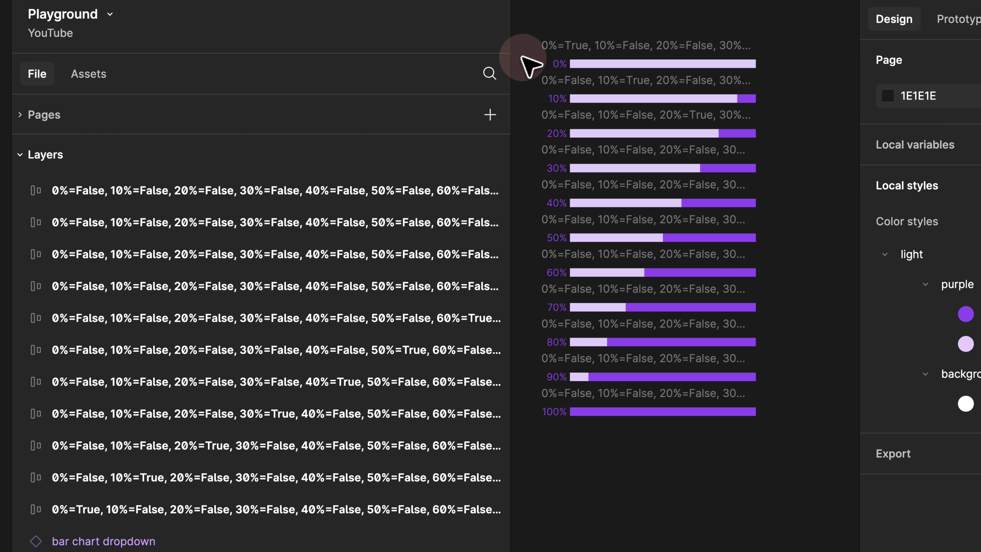
drag(510, 31, 201, 62)
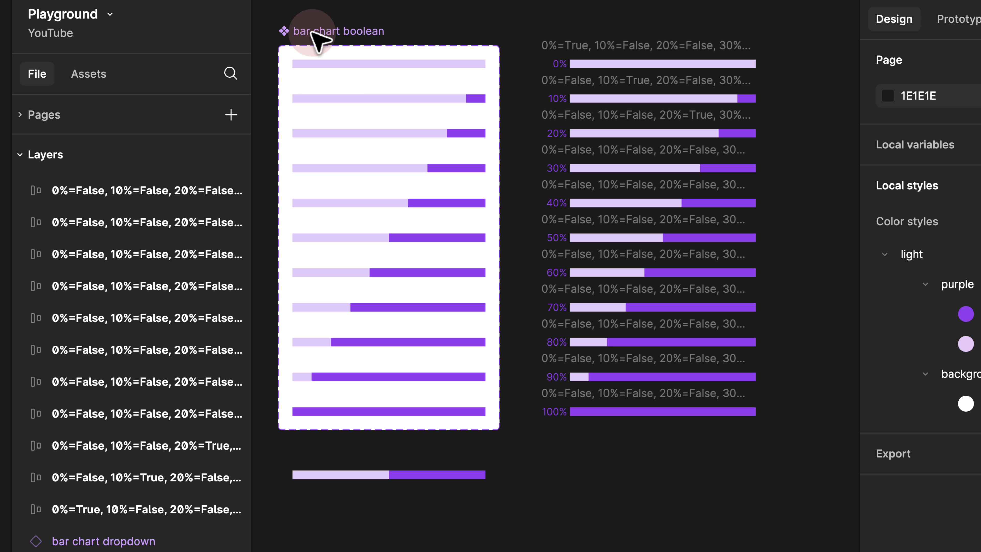
Step: Turn the eleven percentage row frames into separate components and combine them as variants in one component set
drag(571, 425, 513, 5)
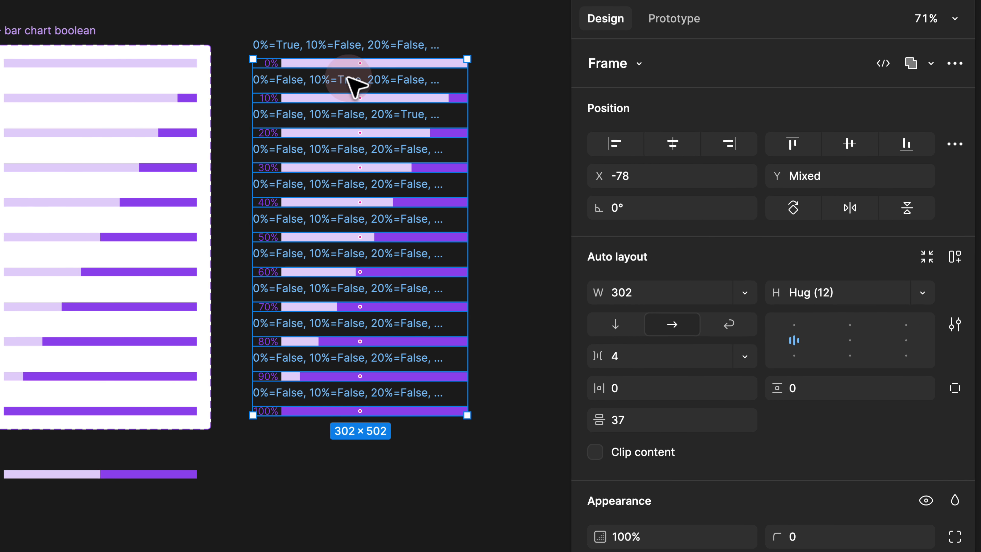
click(949, 63)
click(858, 166)
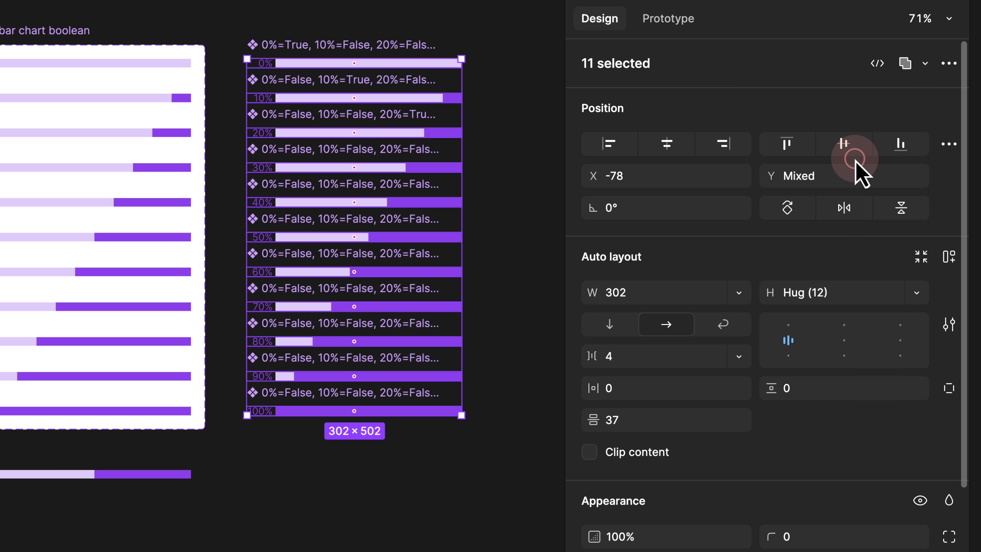
click(764, 101)
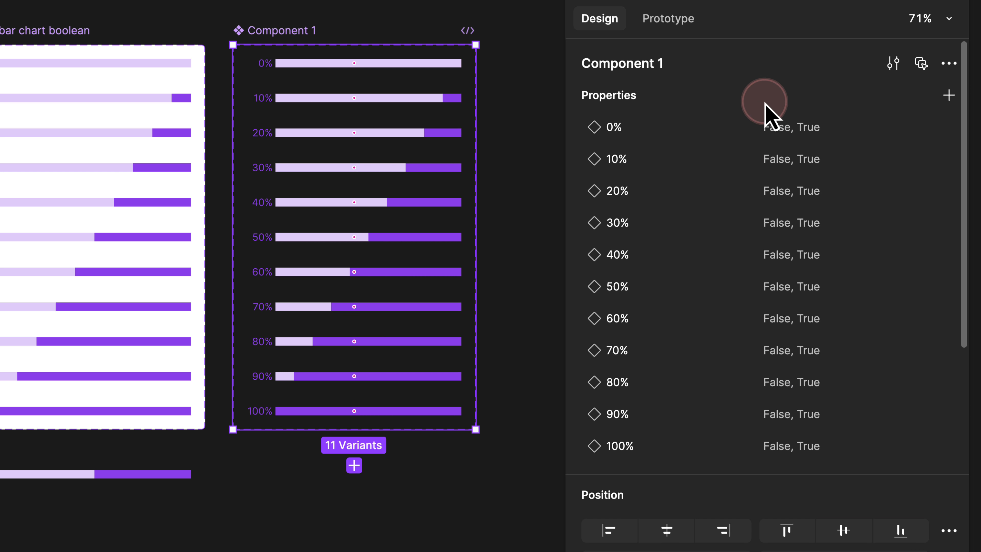
Step: Compare the variant properties of the 0% bar in the bar chart boolean set and in the new component set
click(610, 136)
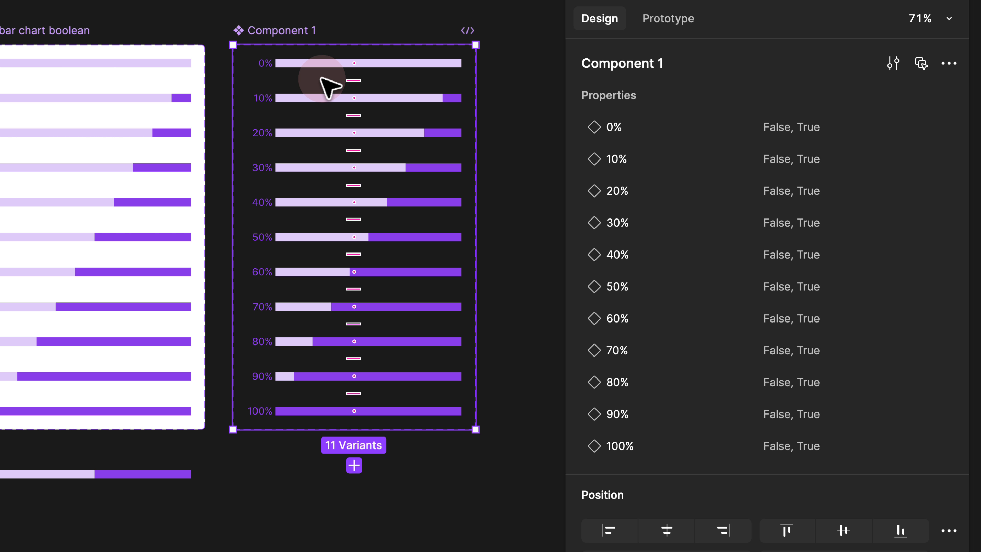
click(172, 64)
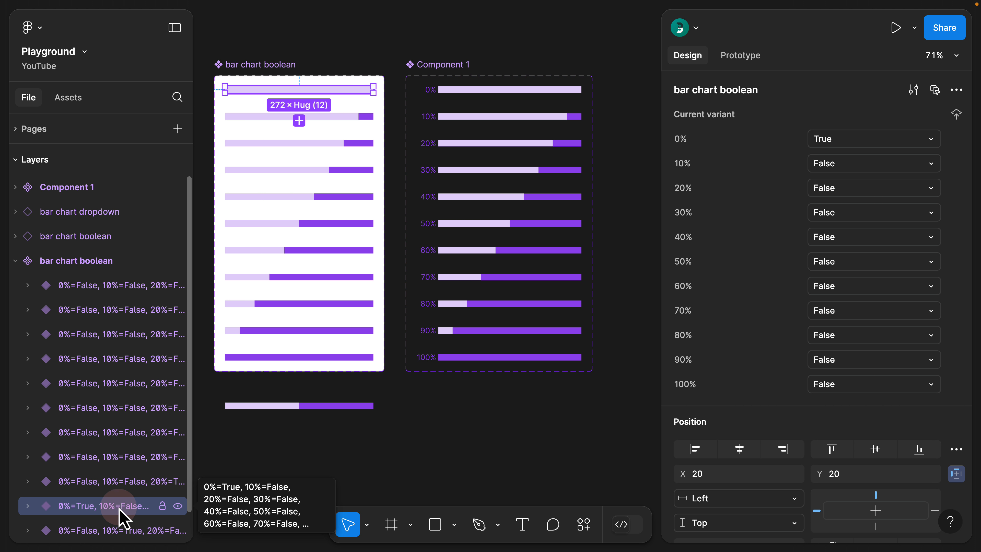
click(505, 89)
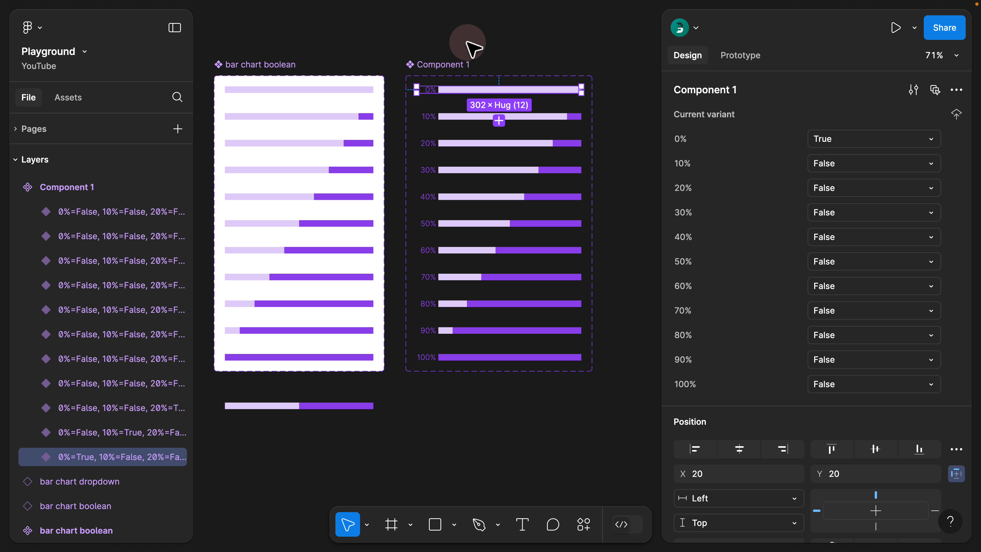
click(473, 48)
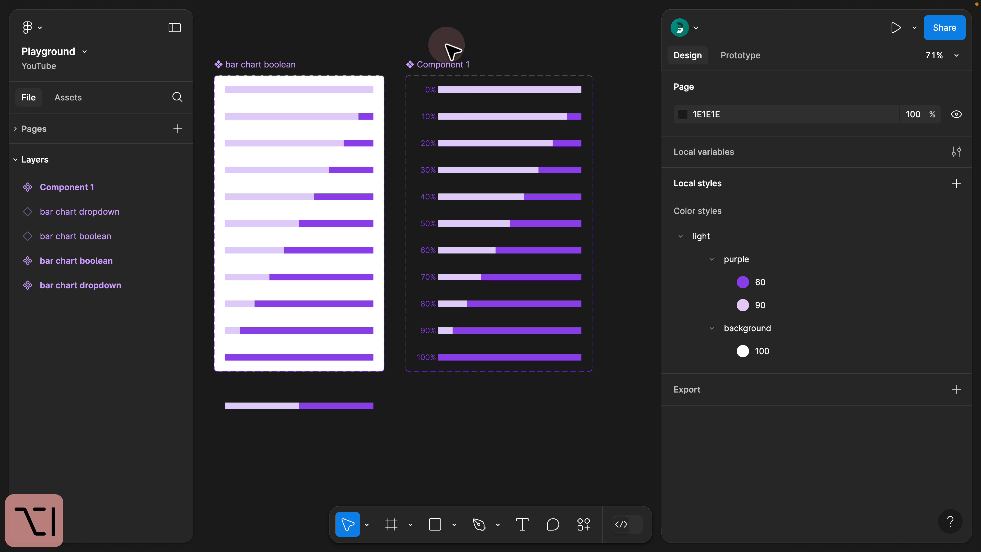
Step: Rename the Component 1 set as bar chart with percentage
double_click(438, 64)
text(bar)
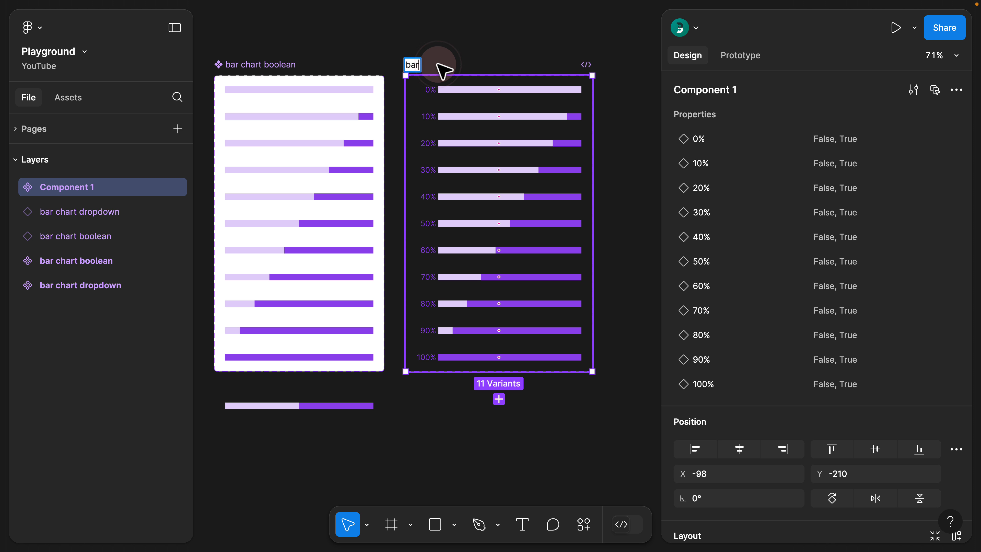
text( chart with percentage)
key(Return)
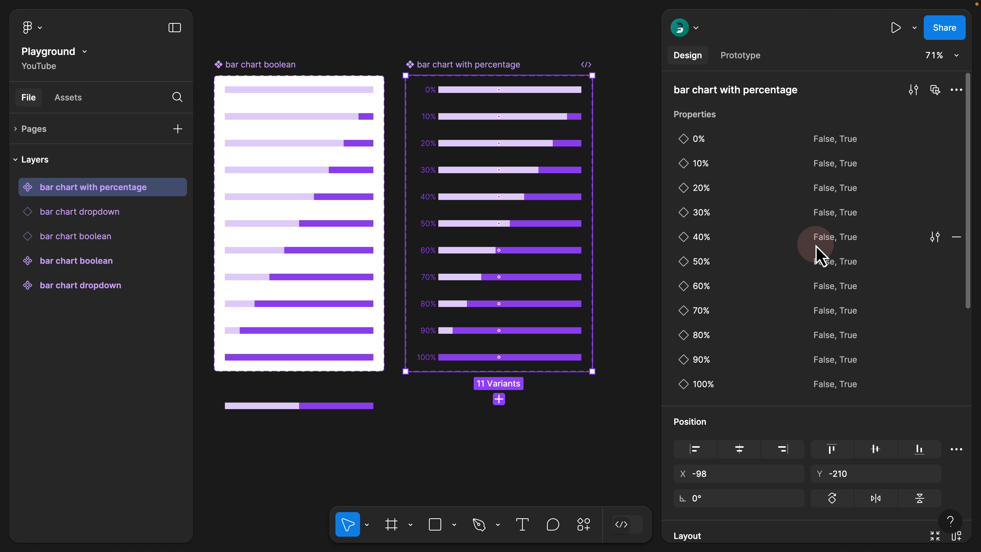
Step: Add a white FFFFFF fill to the bar chart with percentage component set
scroll(814, 254, down, 8)
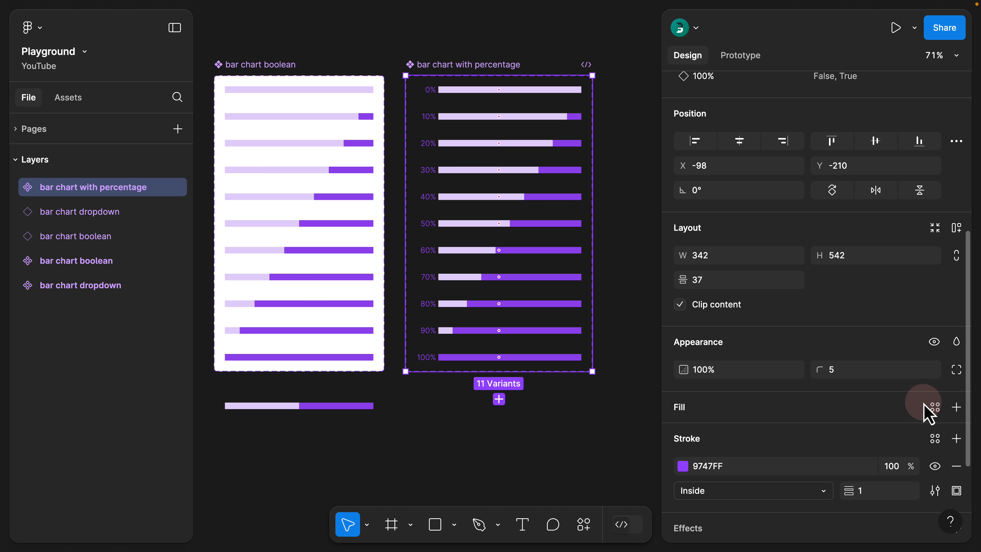
click(957, 407)
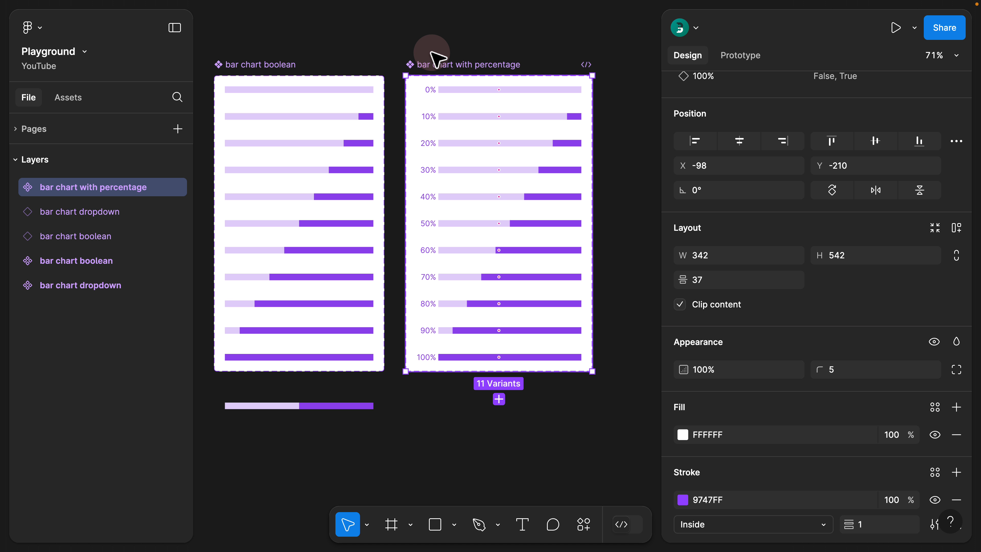
key(Escape)
Step: Place an instance of the 100% variant just below the bar chart with percentage set
drag(472, 63, 459, 20)
drag(469, 312, 469, 356)
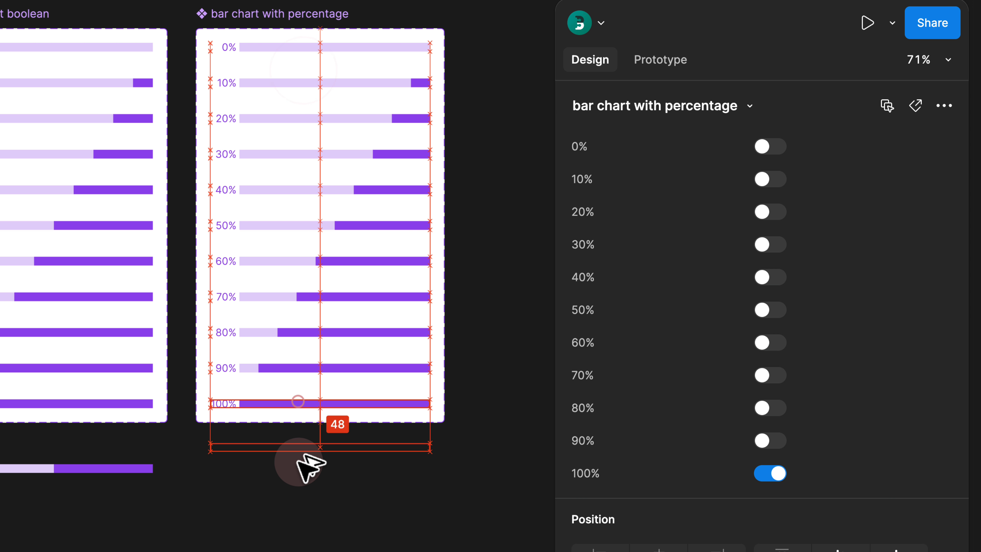
drag(299, 456, 184, 471)
scroll(281, 500, up, 5)
click(280, 483)
click(215, 416)
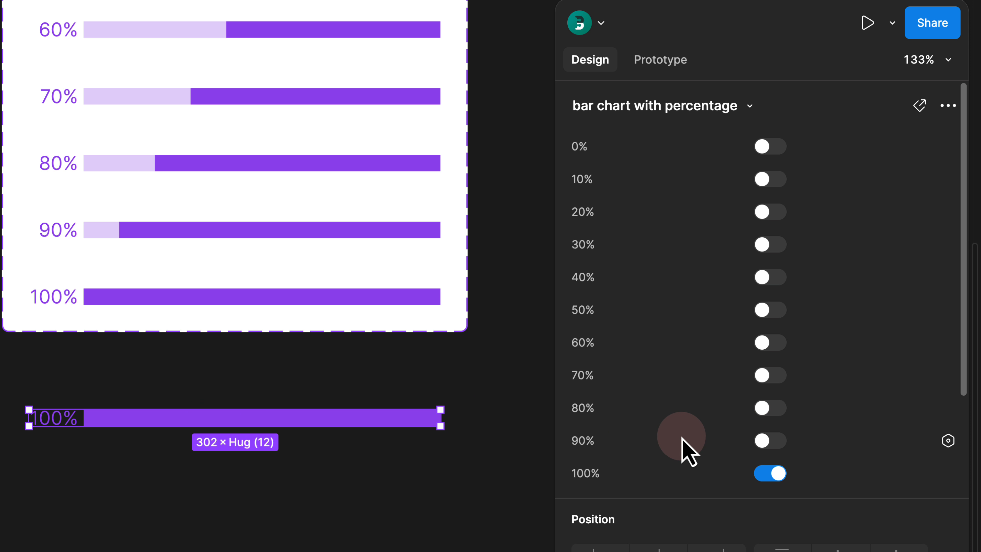
Step: Switch the new bar chart with percentage instance to its 60% variant
click(769, 342)
click(223, 415)
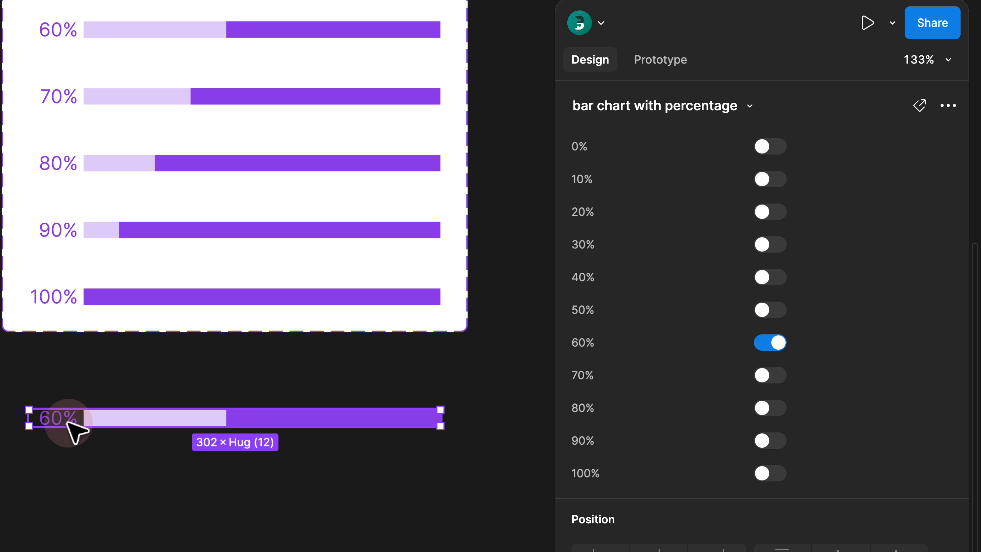
click(78, 457)
scroll(78, 457, down, 5)
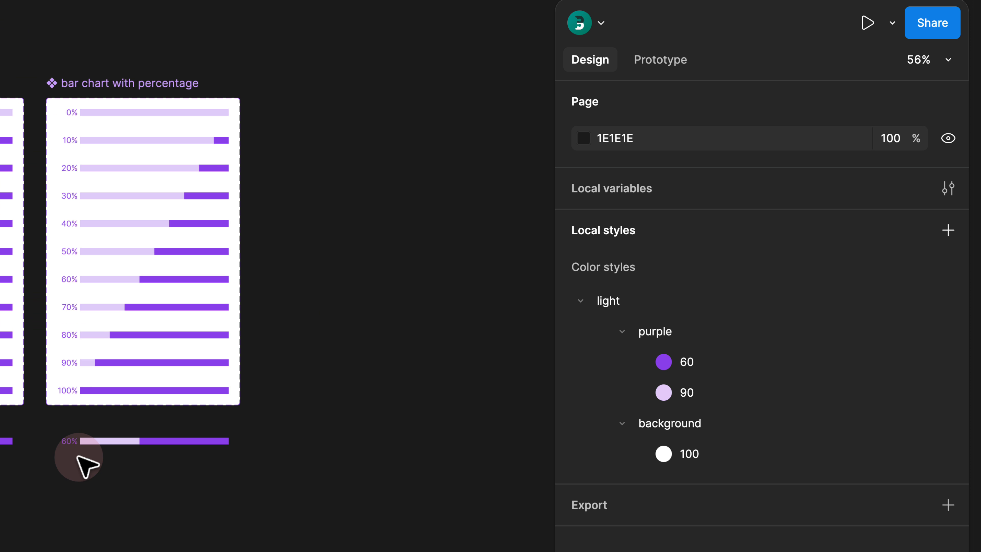
Step: Swap the bar chart boolean instance in the progress frame for the bar chart with percentage component
drag(15, 410, 289, 405)
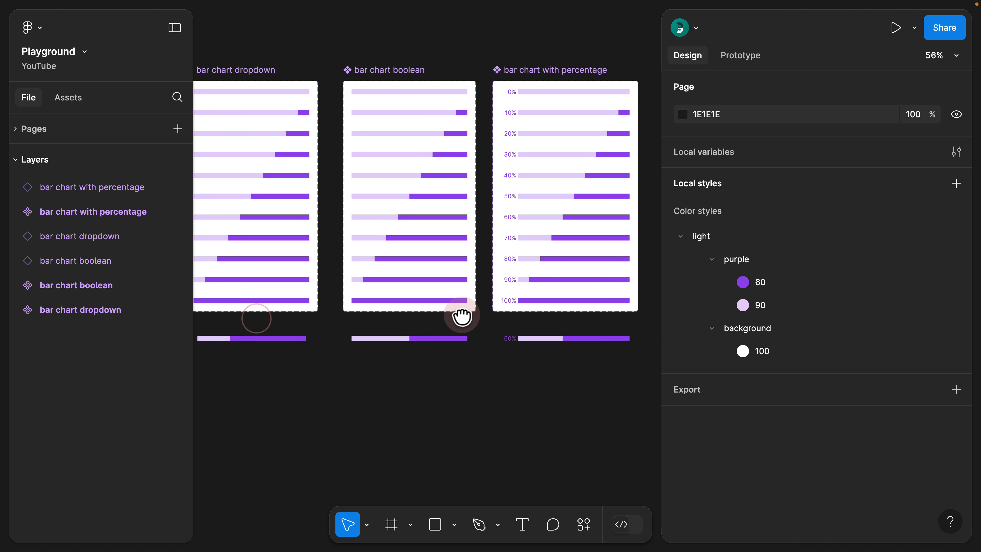
scroll(461, 314, down, 1)
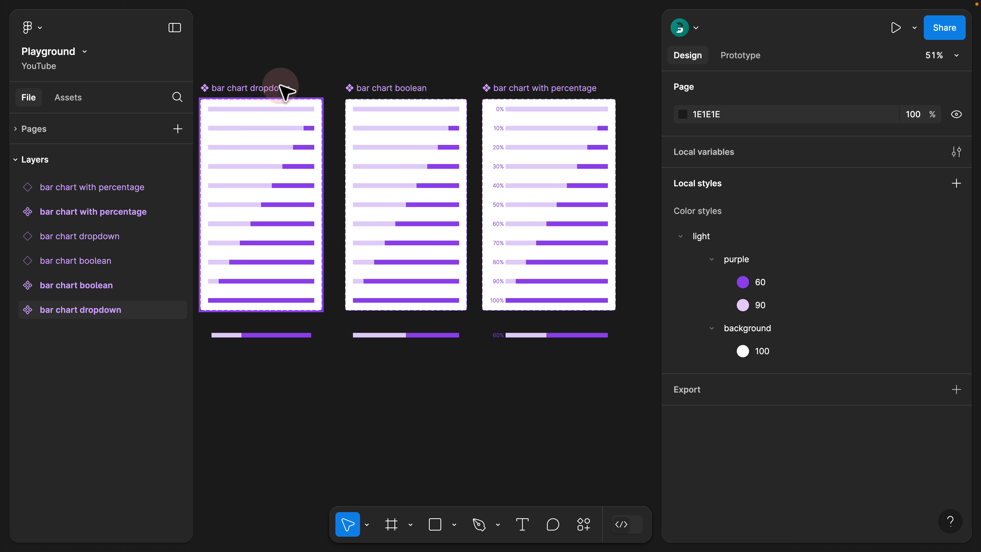
drag(292, 81, 314, 76)
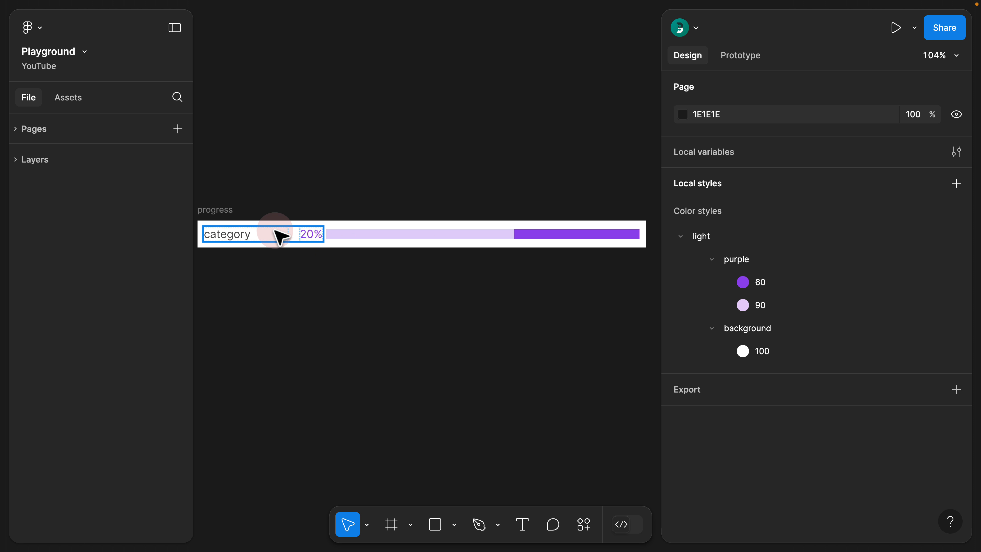
click(326, 234)
click(351, 233)
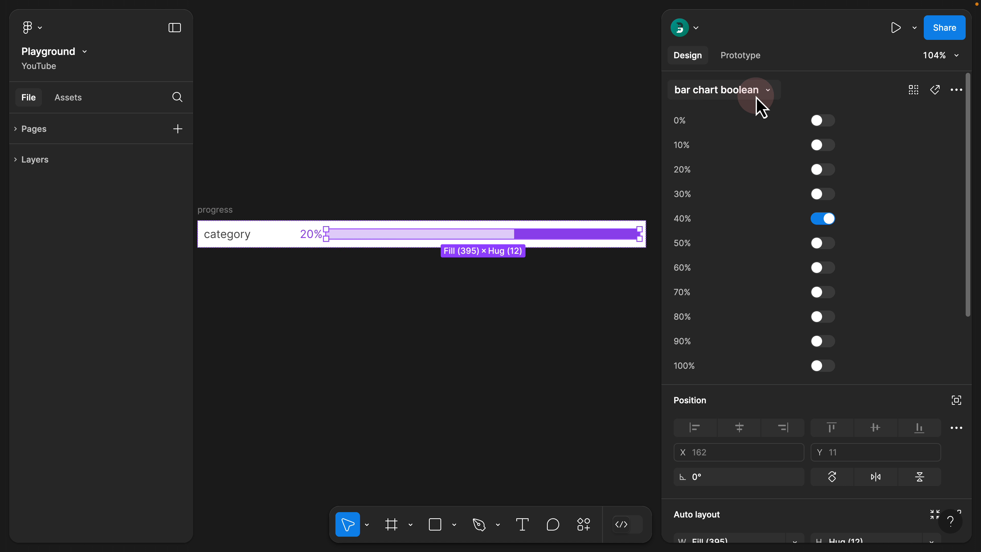
click(767, 90)
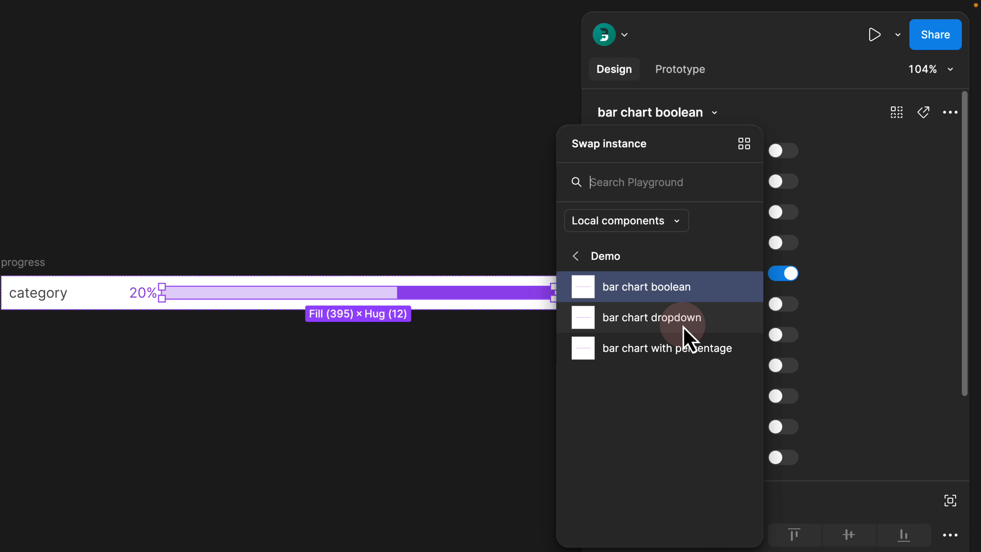
click(681, 349)
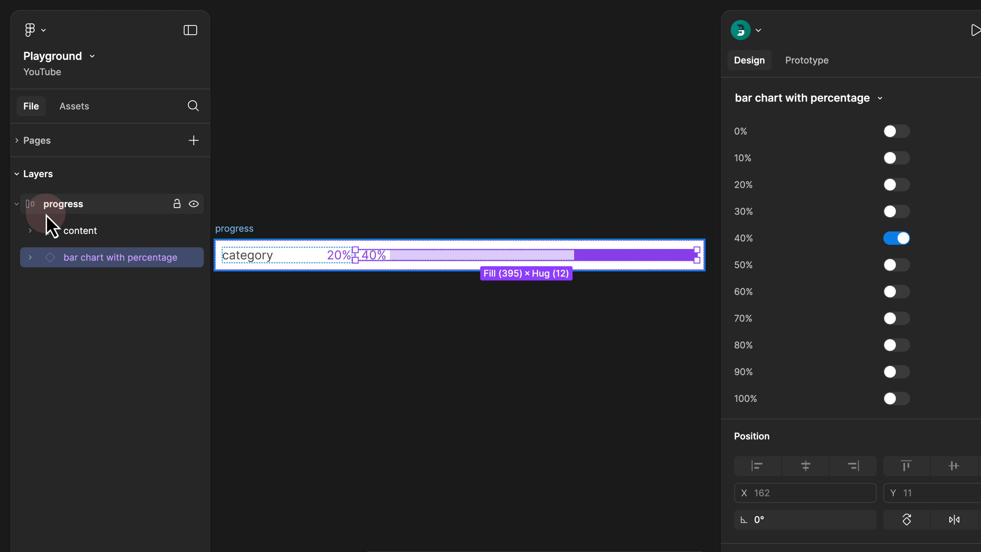
Step: Delete the separate 20% text layer from the content frame inside progress
click(68, 232)
click(31, 231)
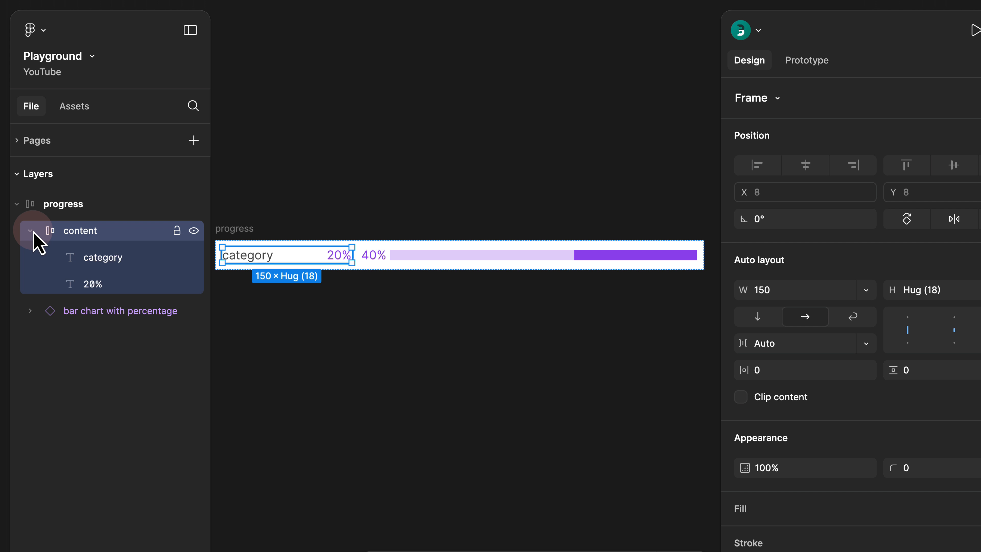
click(96, 283)
key(Delete)
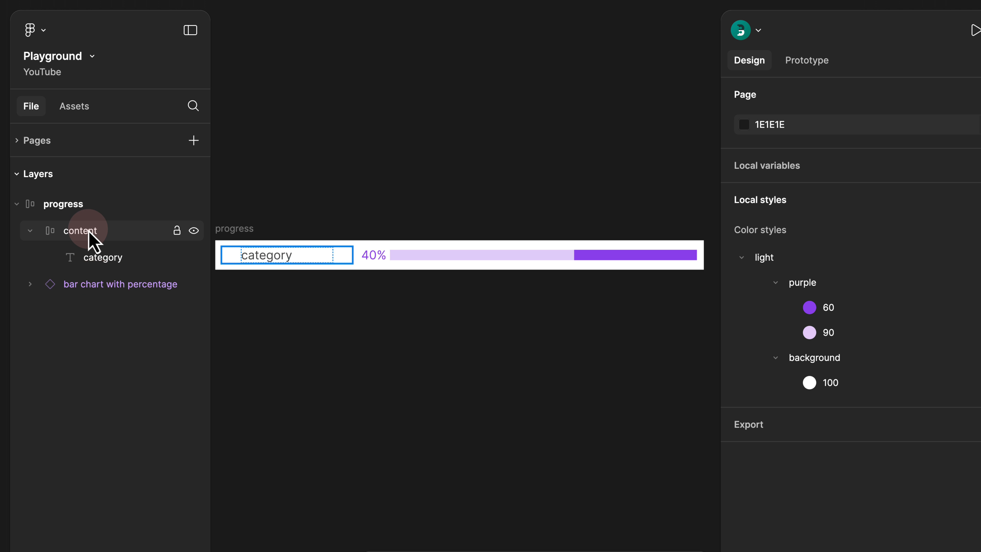
Step: Give the content frame a fixed auto layout gap of 0 with its category text aligned to the left
click(88, 231)
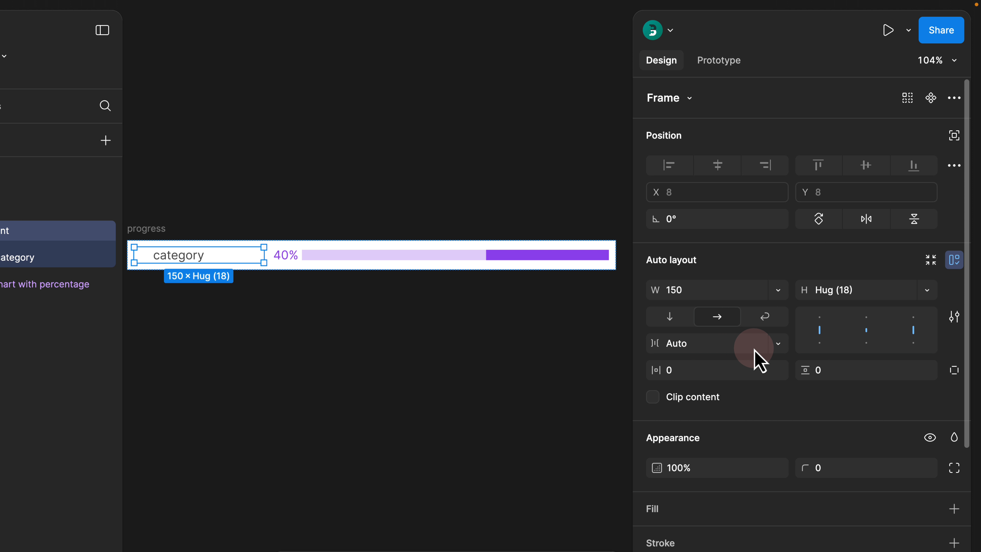
click(863, 343)
click(714, 324)
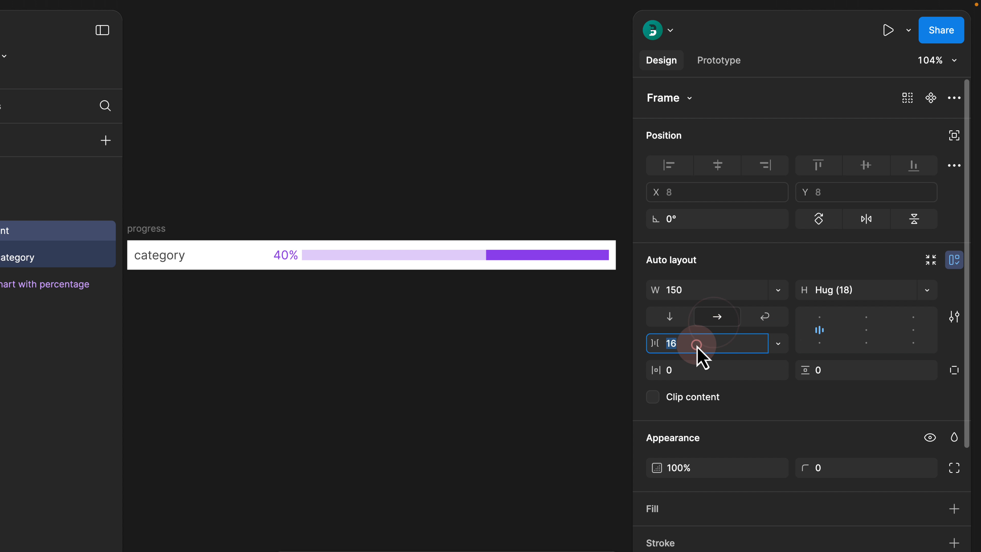
key(Return)
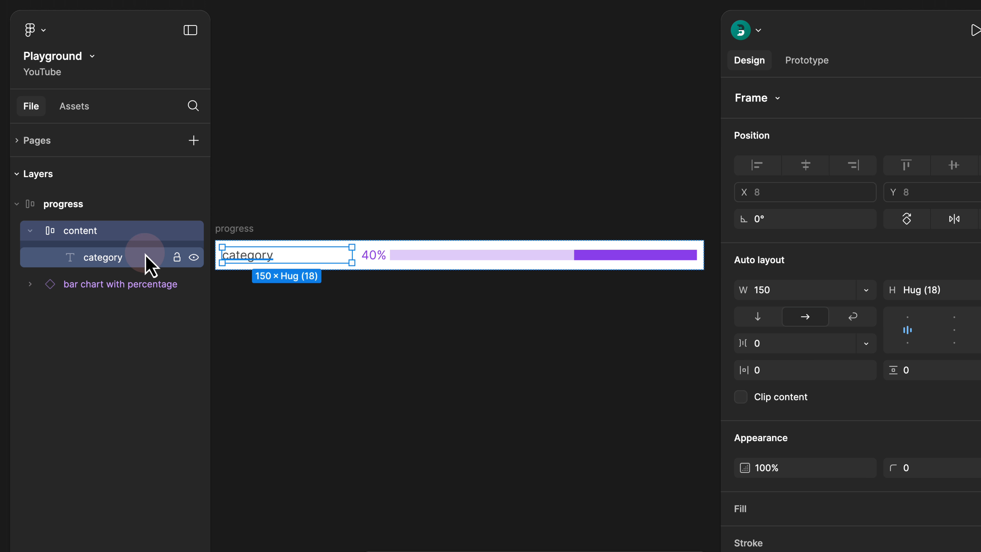
Step: Set the category text's width to fill the content frame
click(21, 257)
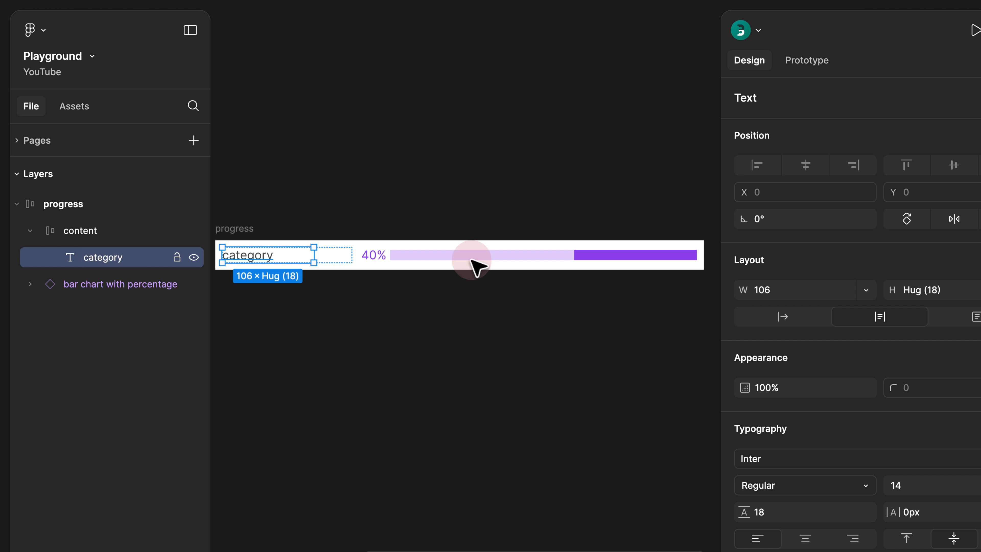
click(865, 290)
click(732, 336)
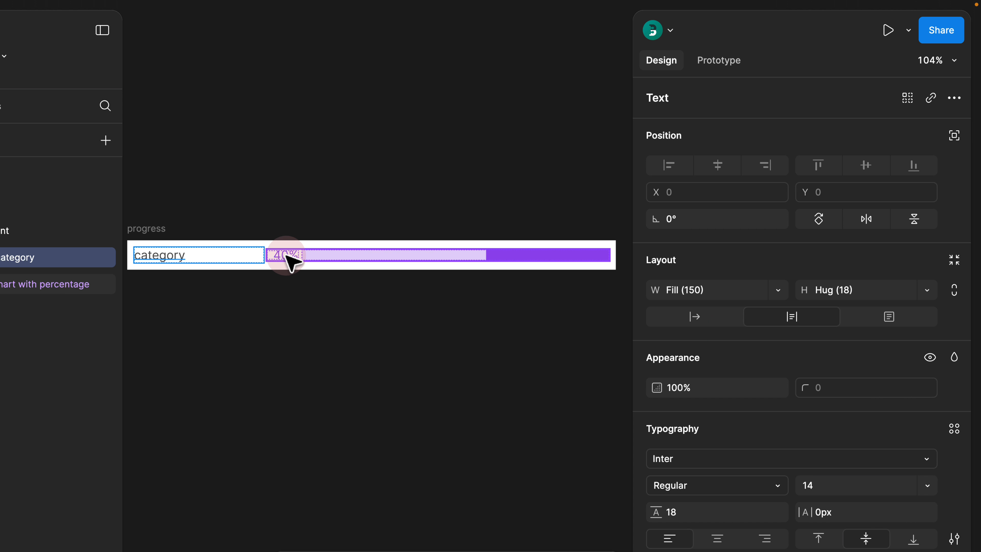
click(290, 263)
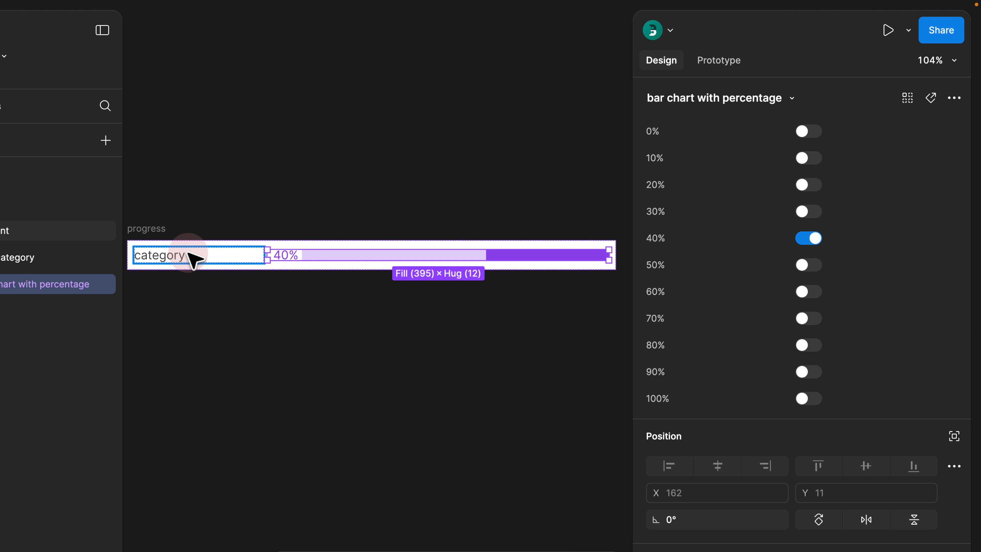
click(204, 194)
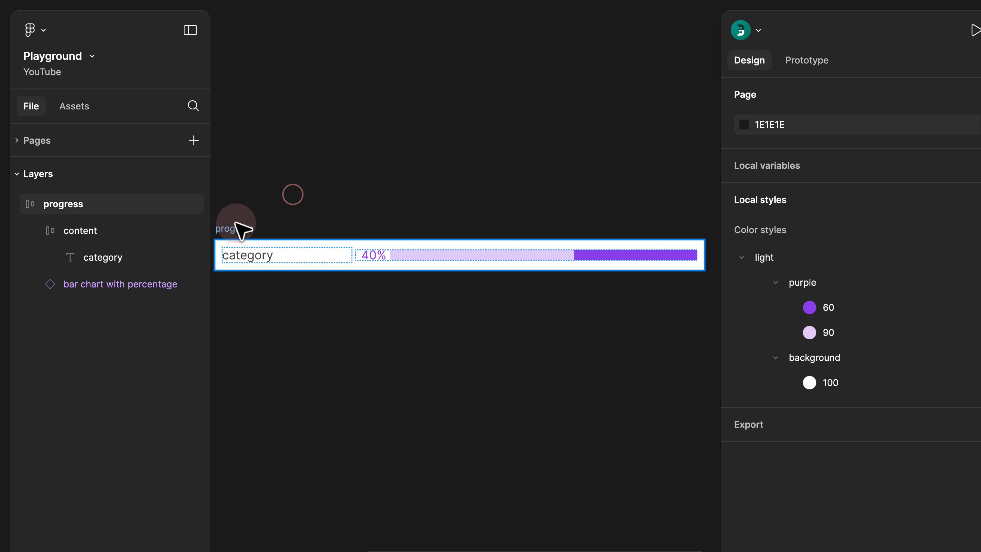
Step: Test the progress frame's responsiveness by resizing it horizontally, ending at a width of 557
scroll(236, 224, down, 3)
click(236, 222)
mouse_move(542, 242)
mouse_down()
mouse_move(645, 244)
mouse_move(483, 244)
mouse_move(537, 244)
mouse_up()
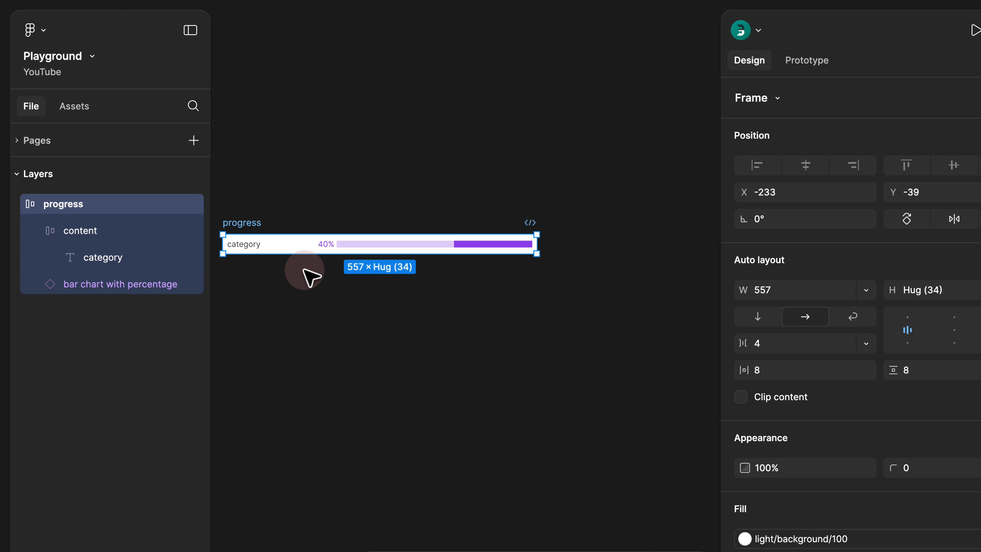
Step: Append the filler text "sd sa sad sad sda sad sa" to the category label to test its text wrapping
scroll(239, 259, up, 3)
drag(239, 260, 314, 259)
double_click(318, 234)
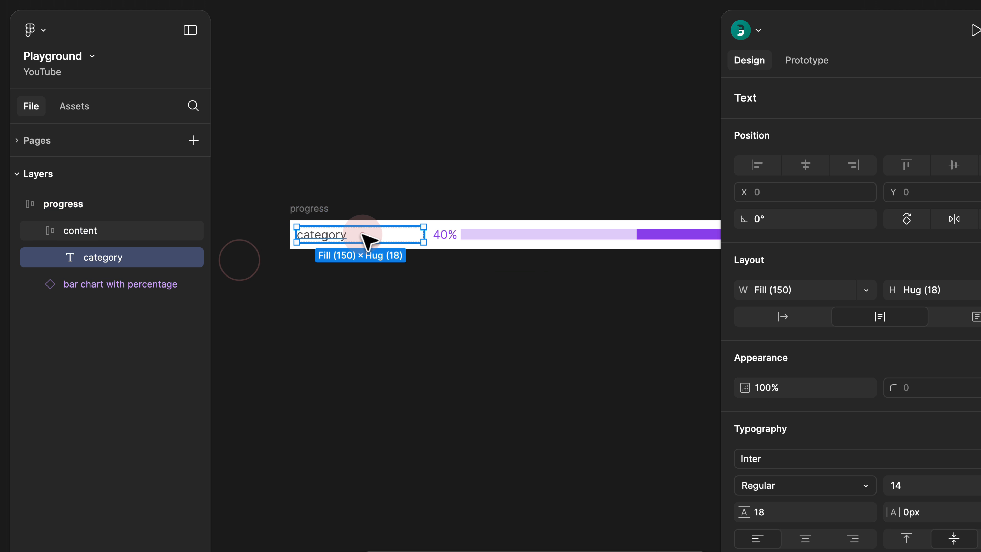
click(363, 234)
double_click(331, 234)
click(351, 235)
double_click(331, 234)
click(351, 236)
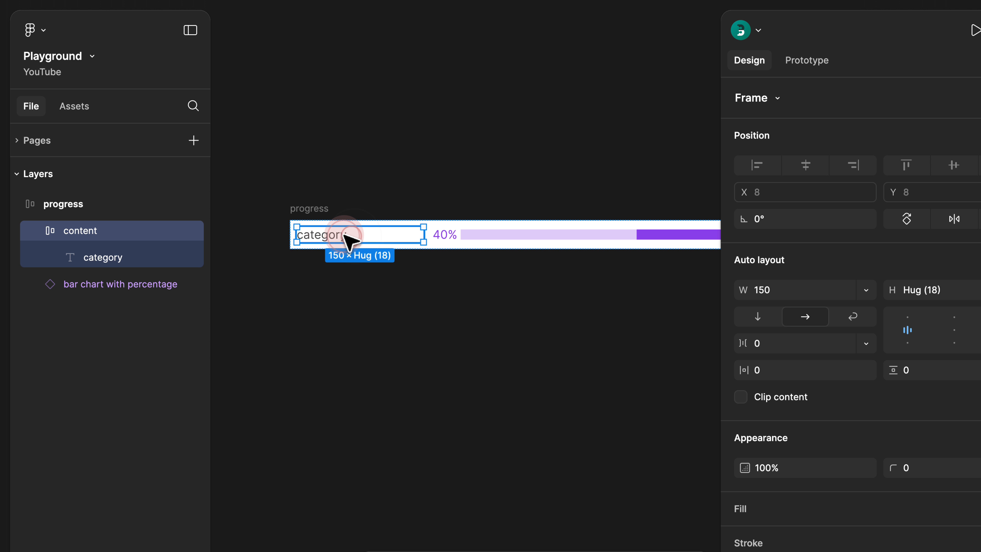
double_click(345, 235)
text(sd sa sad sad sda sad sa)
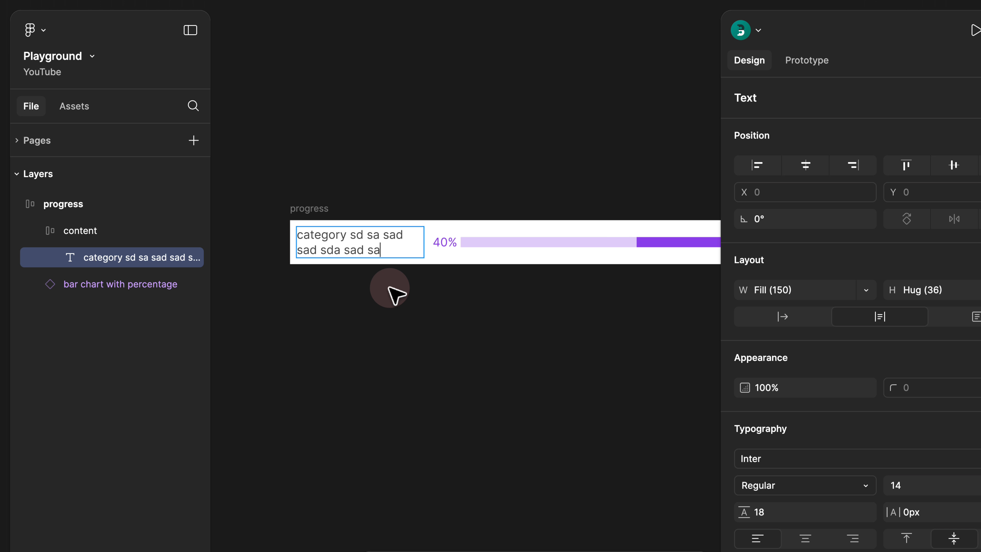
Step: Remove the filler text from the label so that it reads only "category"
double_click(350, 234)
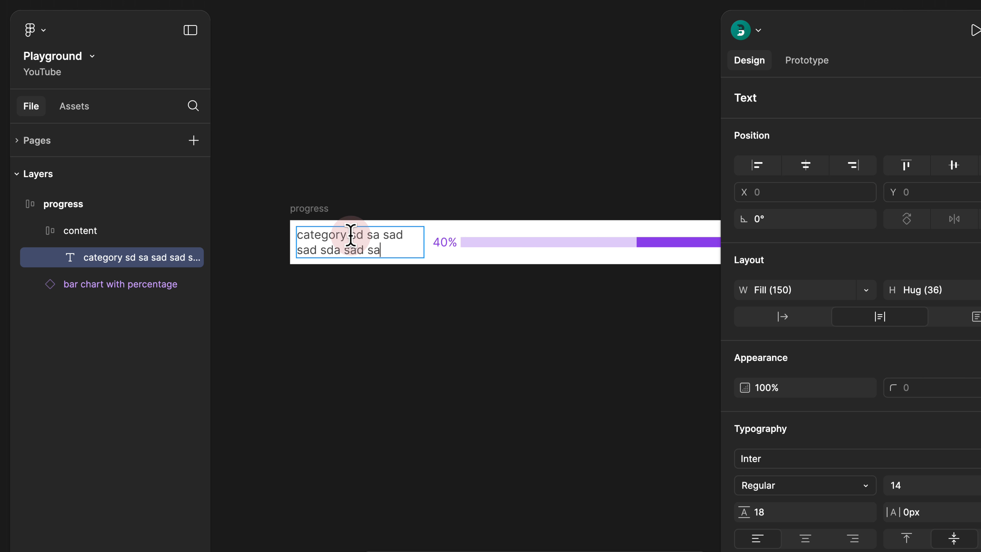
key(shift+super+Down)
key(BackSpace)
click(412, 276)
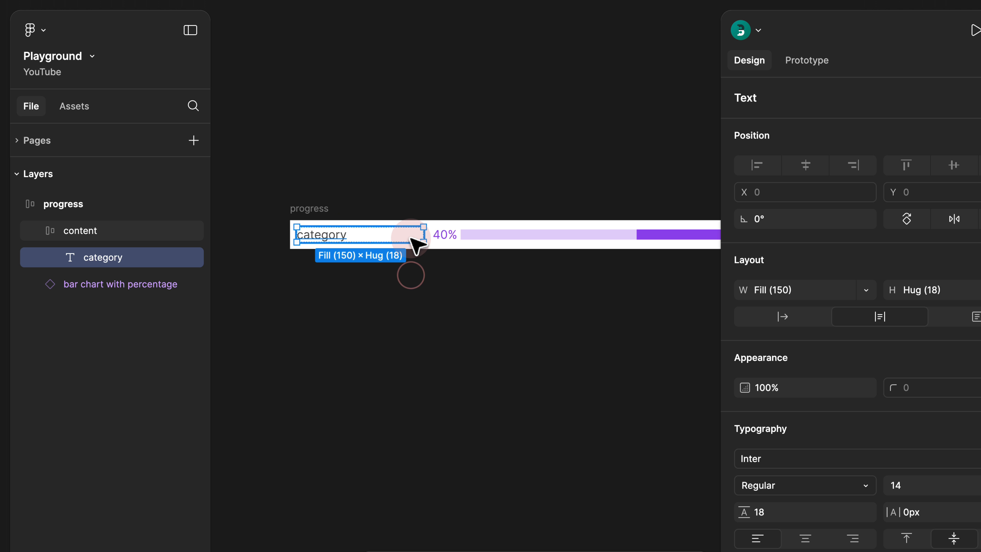
Step: Set the width of the content frame inside the progress frame to 90
click(92, 237)
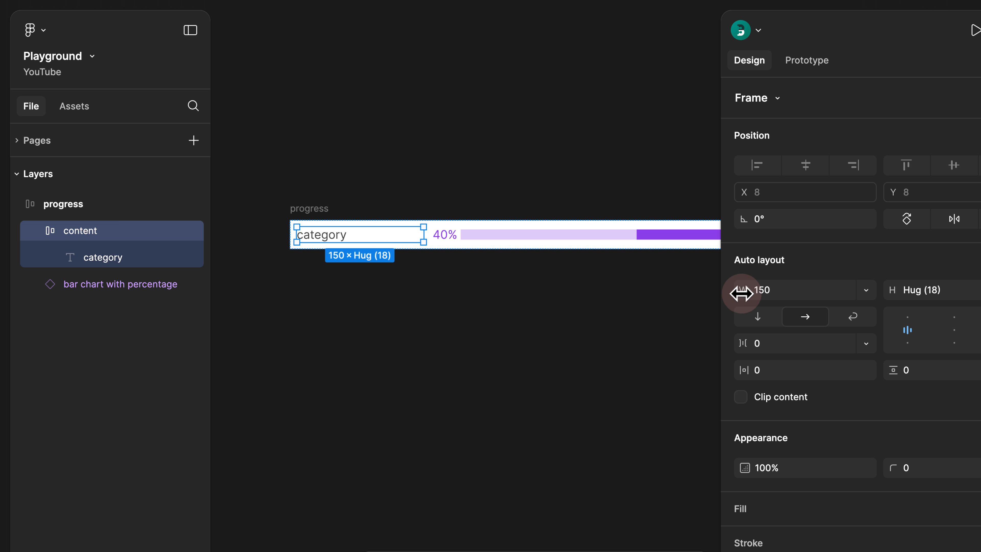
drag(745, 291, 626, 291)
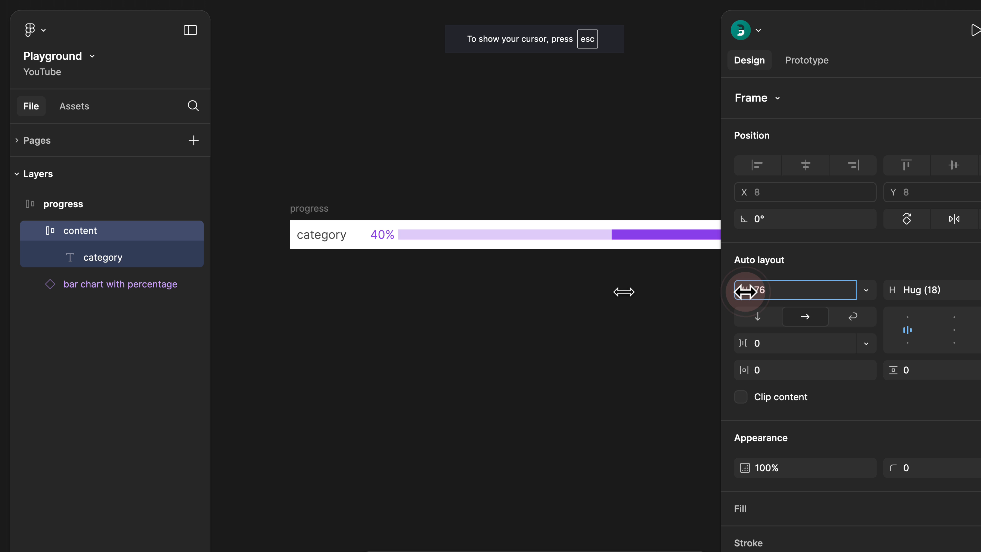
drag(746, 291, 744, 291)
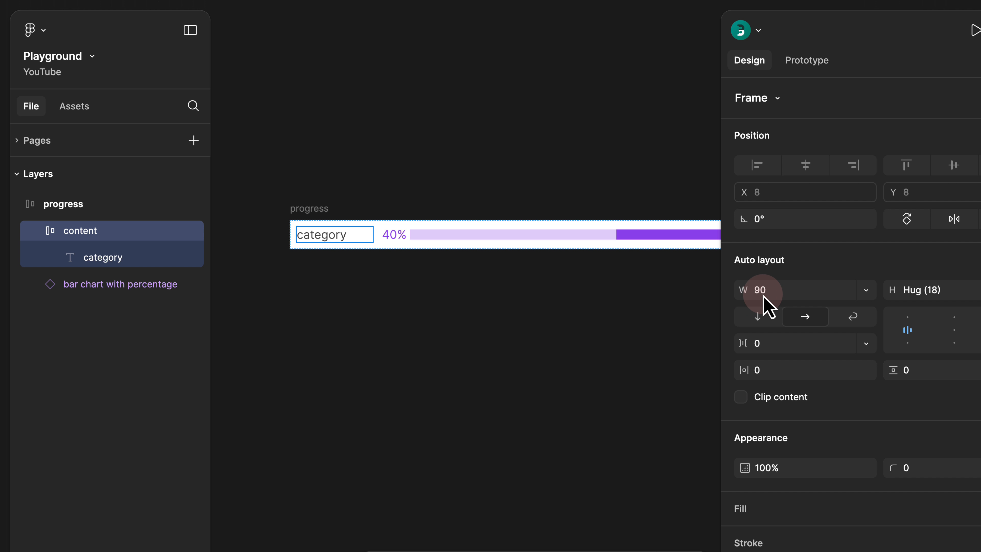
click(322, 174)
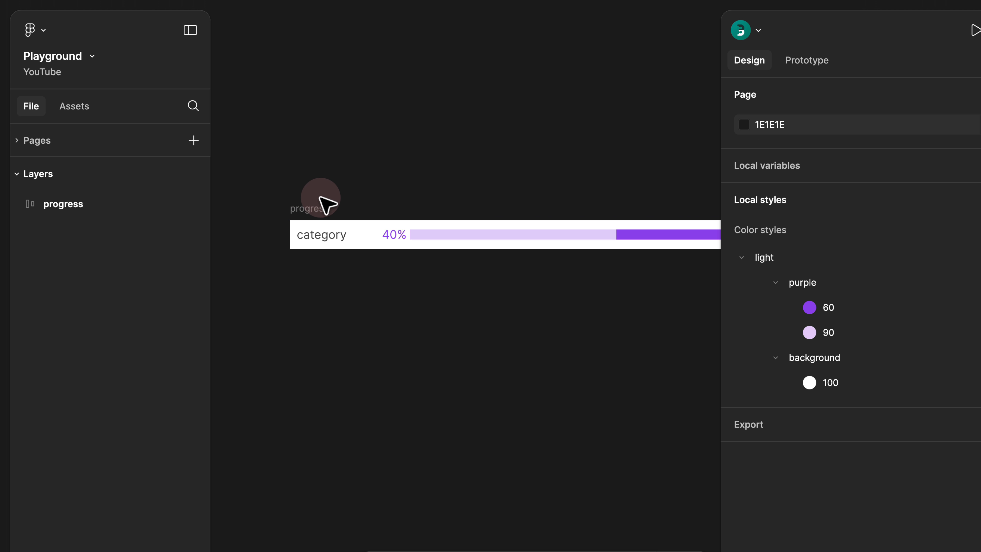
Step: Move the progress frame from the Demo page to the Components page, pasting it beside the bar chart with percentage component set
click(321, 197)
key(super+x)
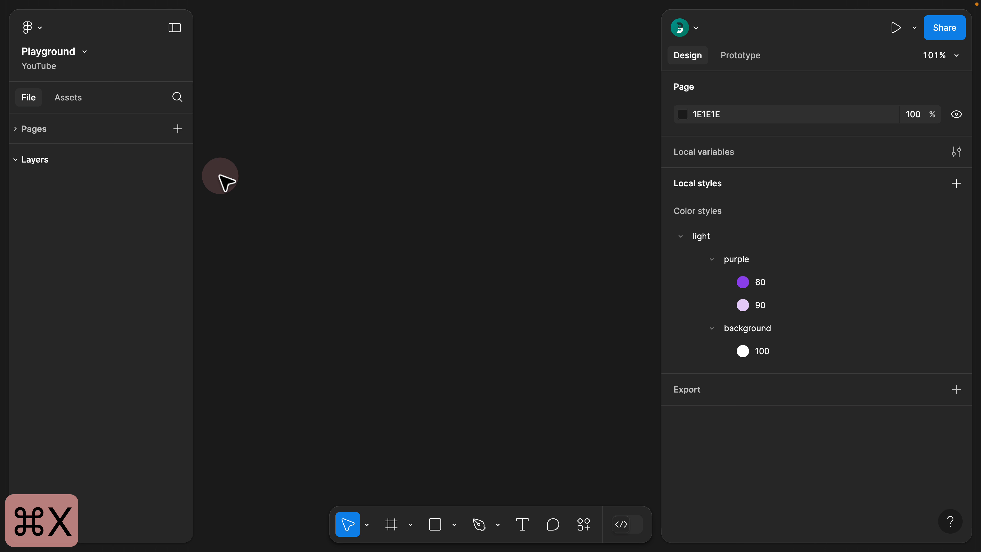
click(35, 131)
click(58, 194)
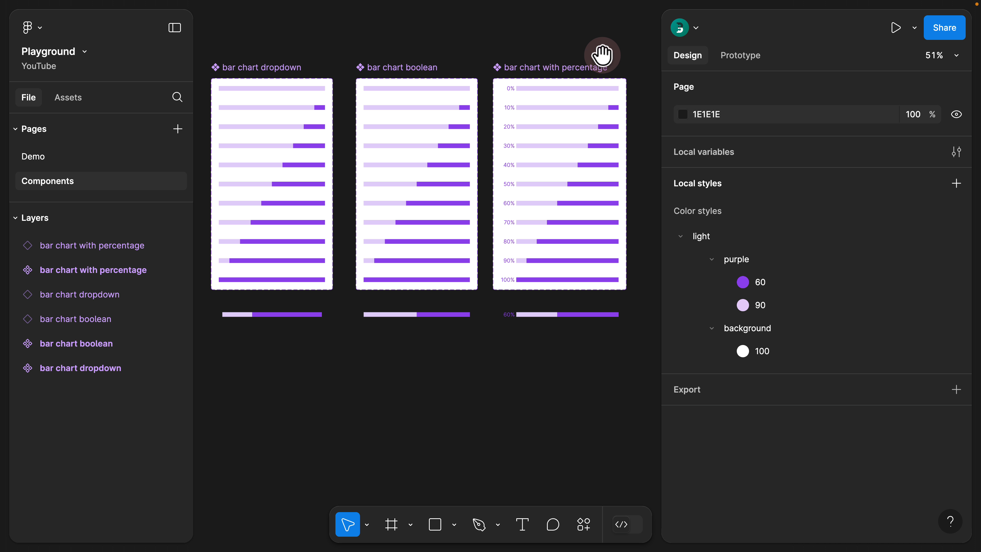
drag(606, 55, 333, 64)
right_click(410, 95)
click(421, 98)
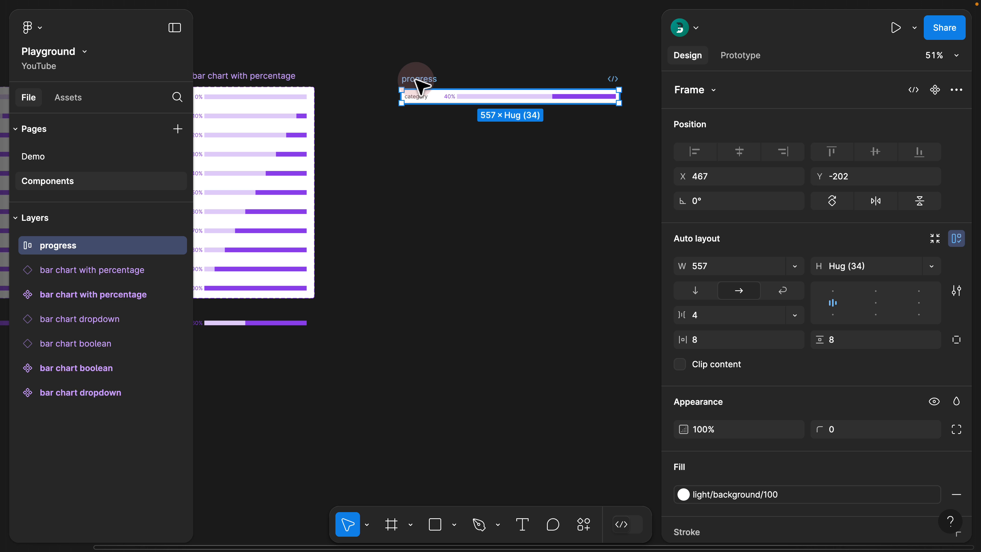
Step: Reposition the progress frame at X 345, Y -210 and turn it into a component
drag(419, 85, 372, 82)
click(47, 185)
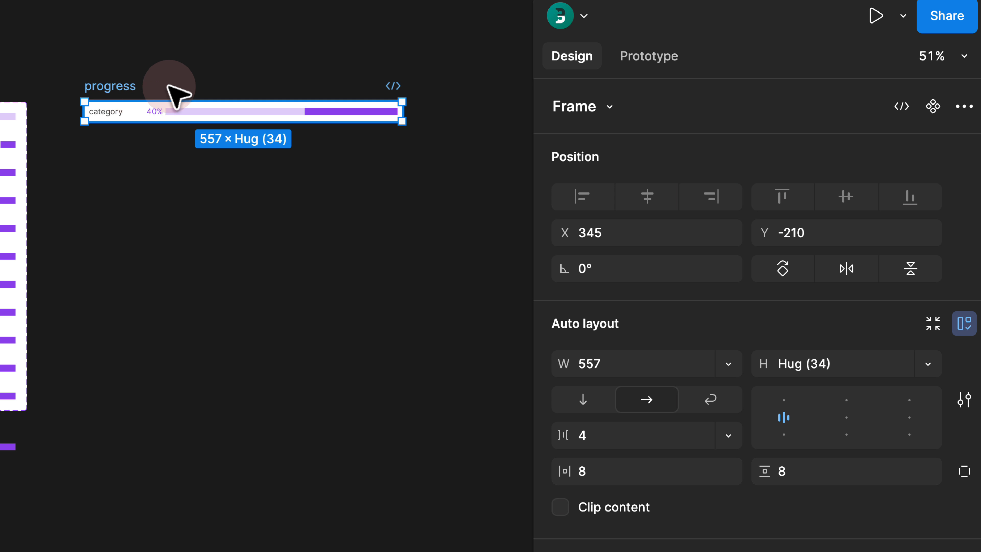
click(933, 106)
click(135, 176)
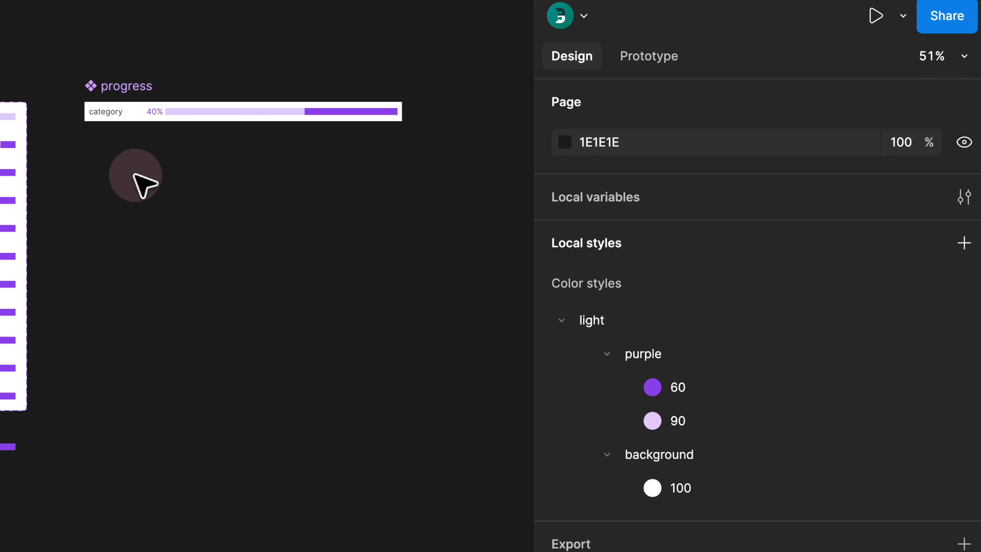
Step: Create an instance of the progress component and move it to the Demo page at X -174, Y 9
drag(117, 84, 119, 174)
key(super+x)
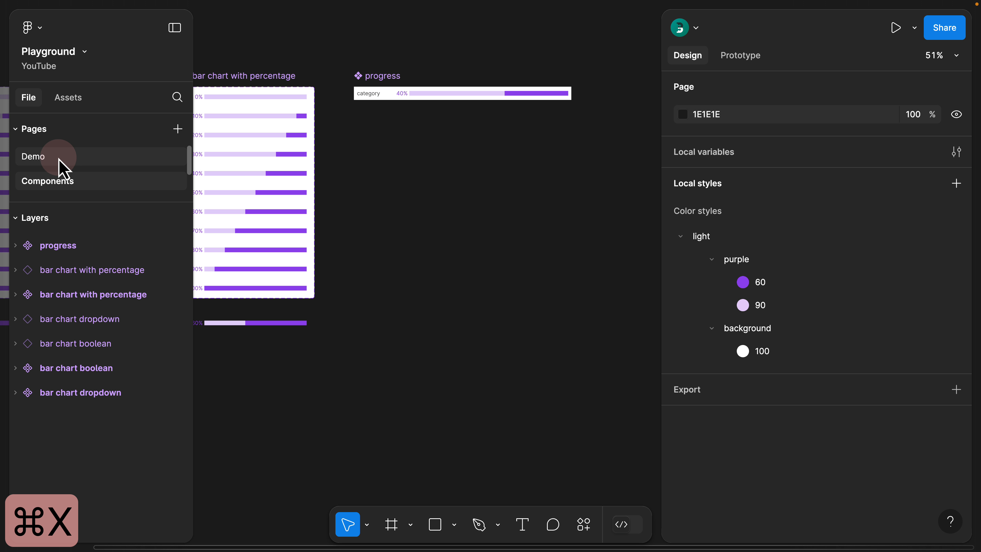
click(59, 158)
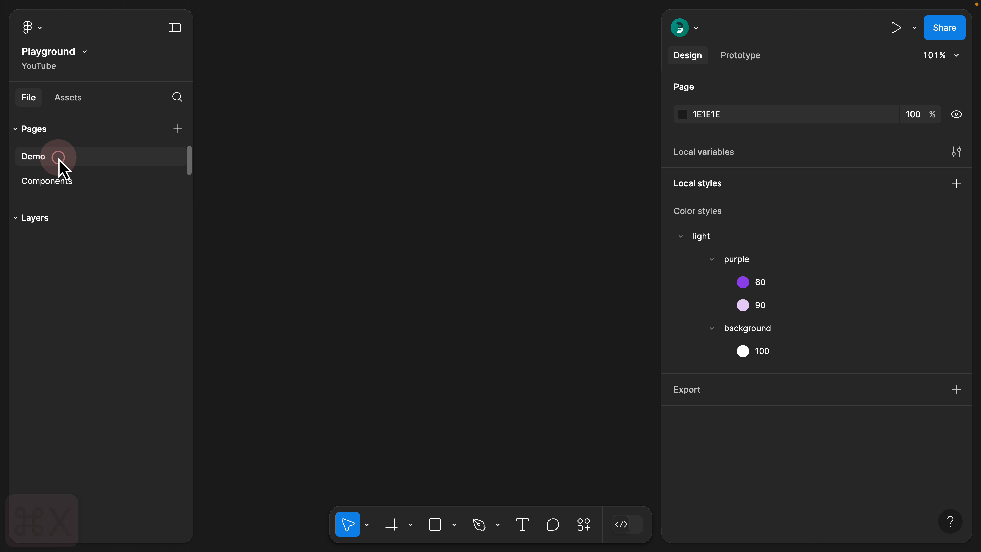
key(super+v)
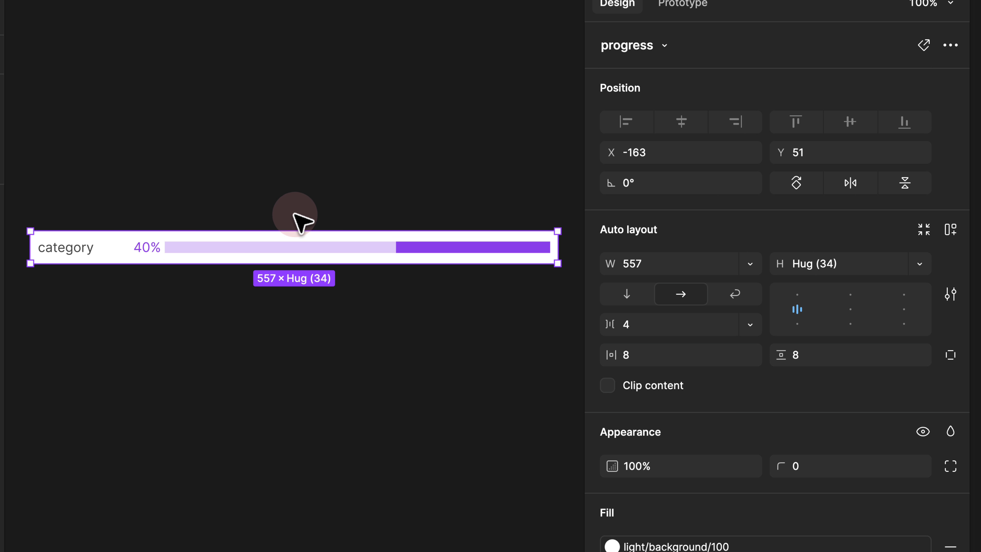
drag(363, 250, 356, 220)
drag(212, 214, 212, 213)
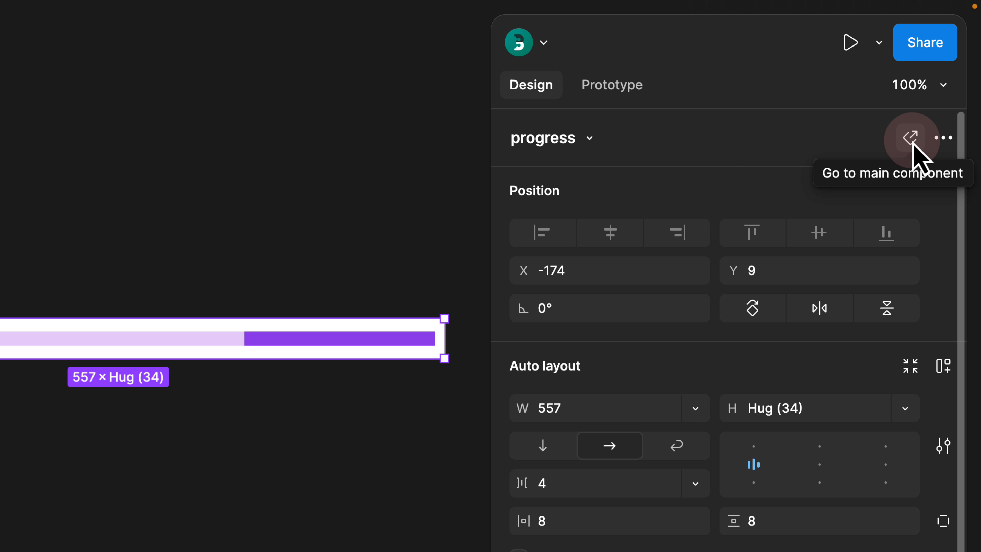
Step: In the main progress component, create a text property named "Category" with the value "default" for the category label
click(912, 142)
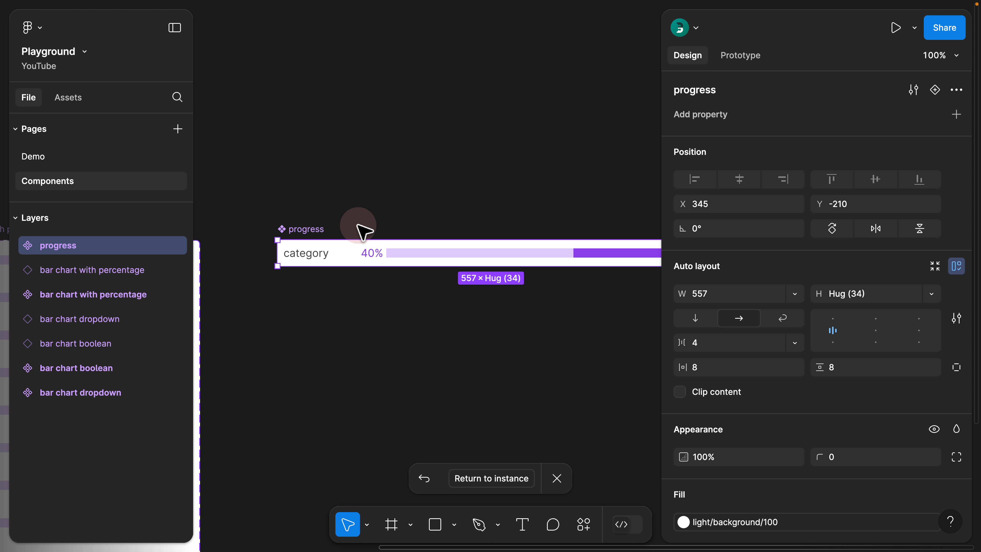
click(312, 255)
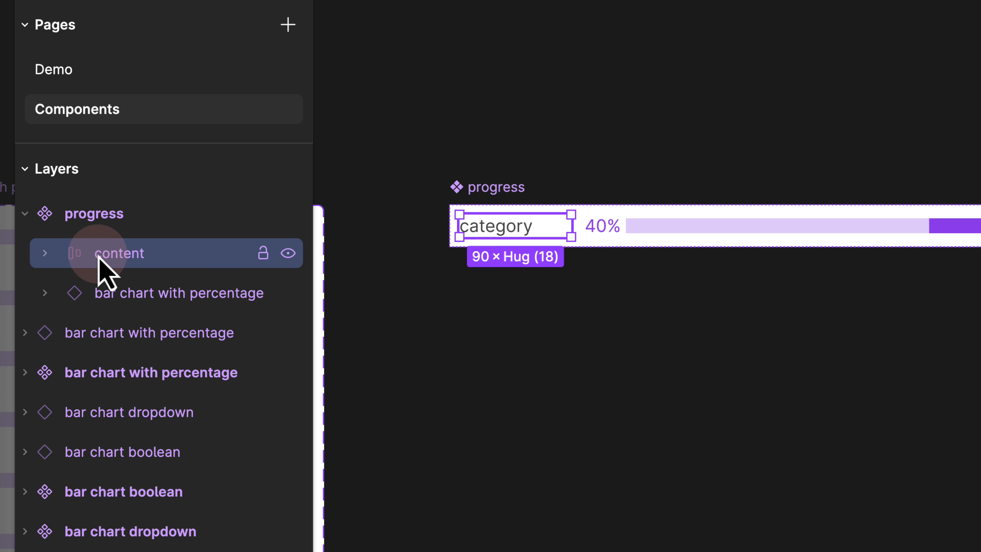
click(27, 271)
click(141, 293)
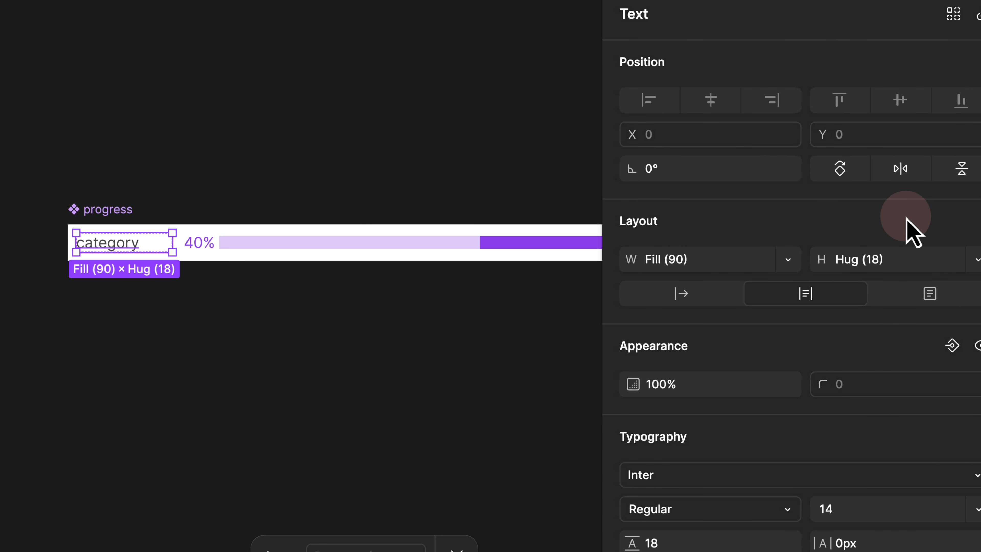
scroll(906, 220, down, 3)
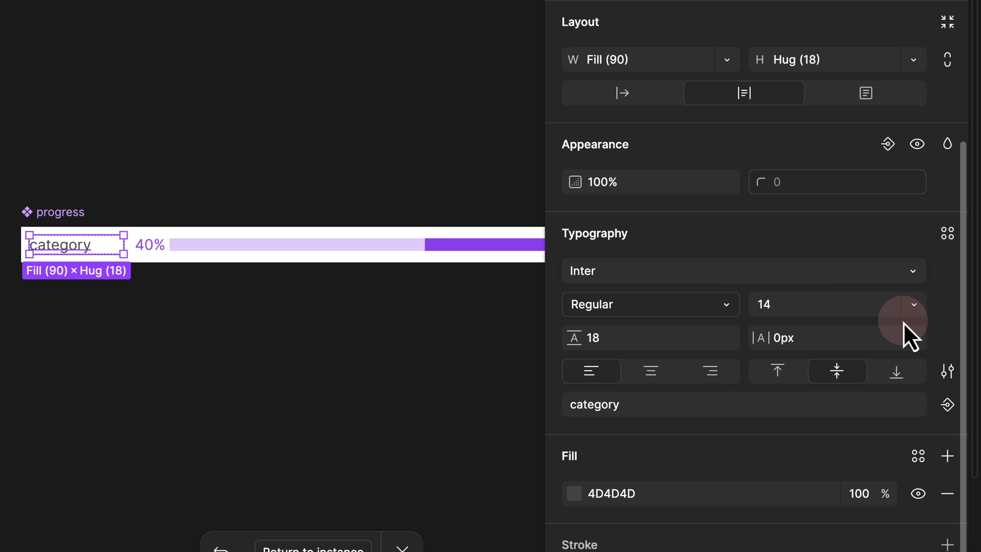
click(939, 399)
click(429, 234)
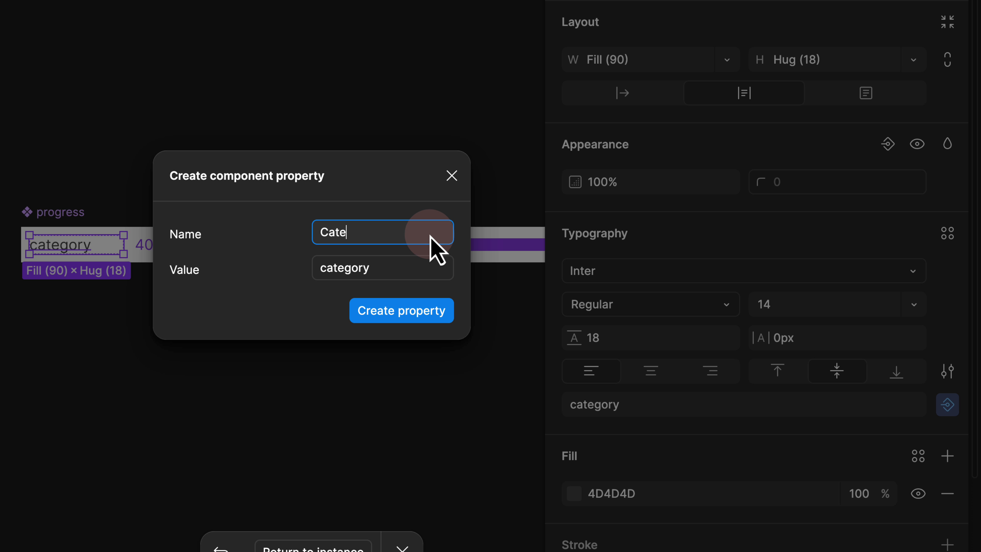
text(Category)
key(Tab)
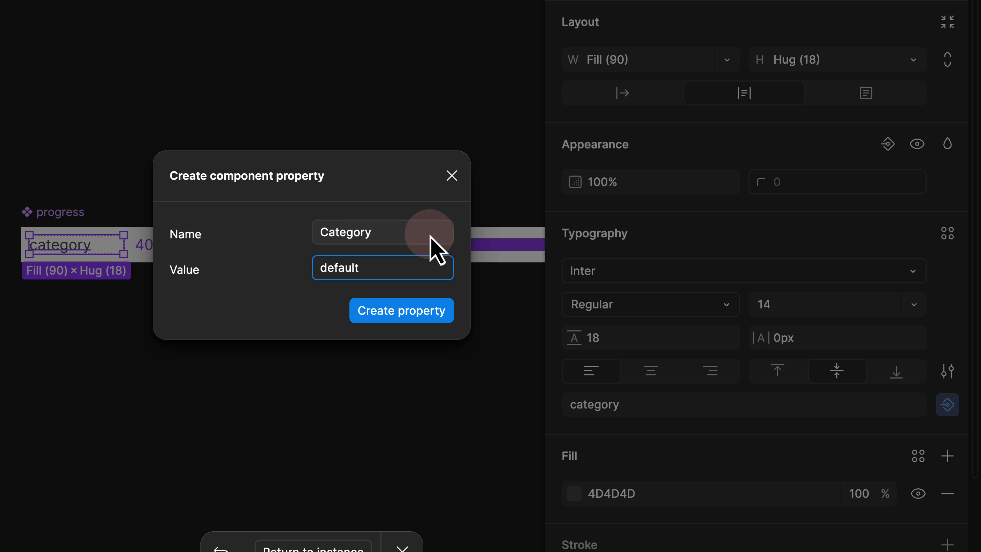
text(default)
click(429, 314)
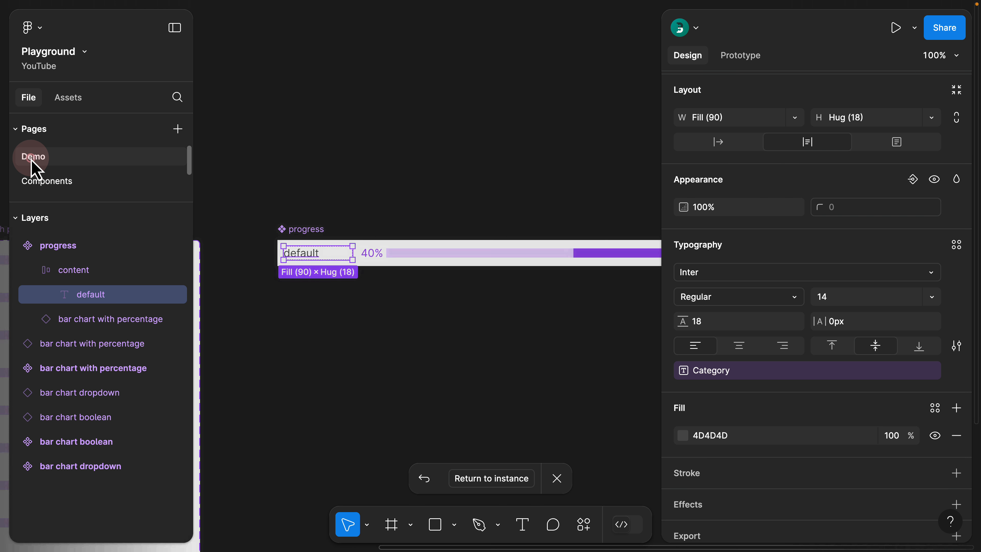
Step: On the Demo page, set the progress instance's Category property to "Figma"
click(33, 162)
click(249, 215)
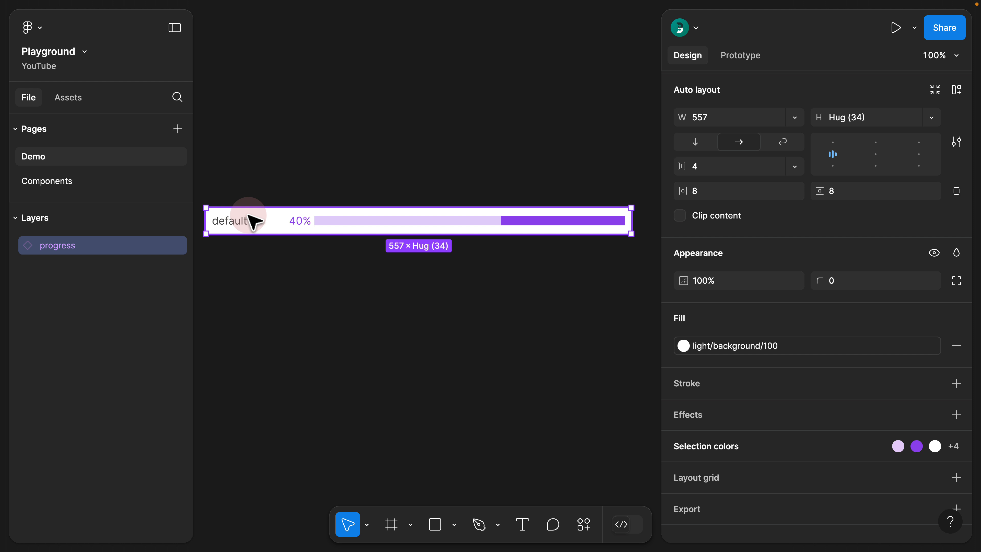
scroll(757, 212, up, 5)
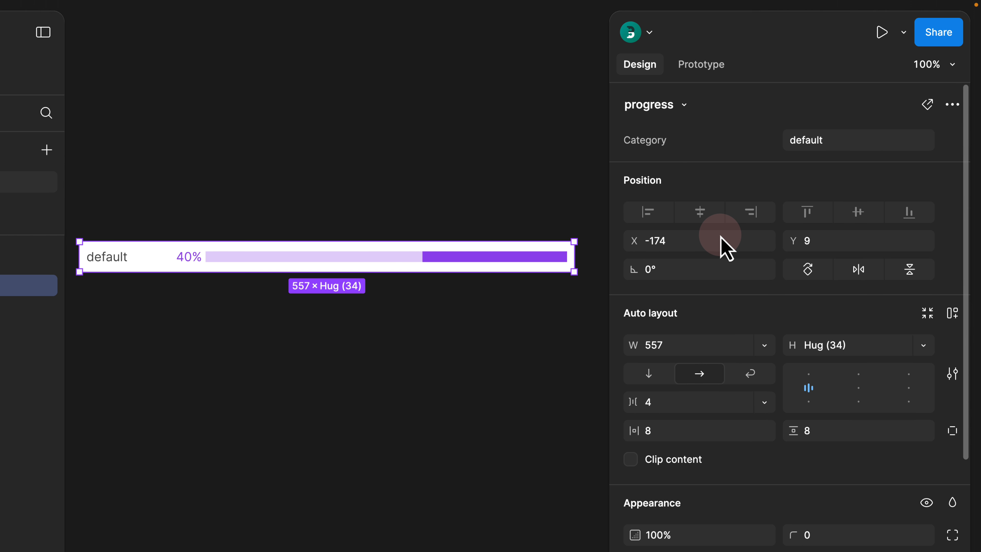
click(684, 142)
click(792, 148)
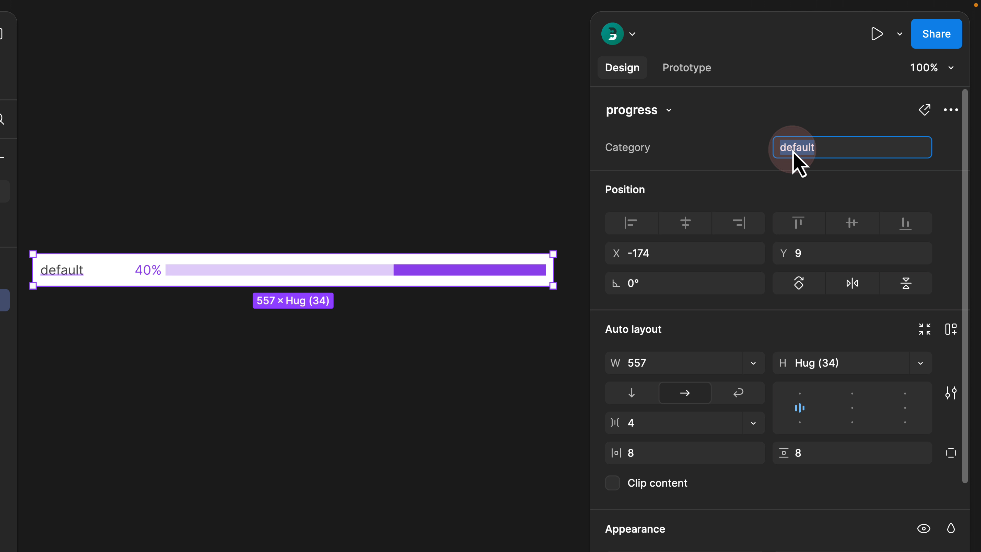
text(Figm)
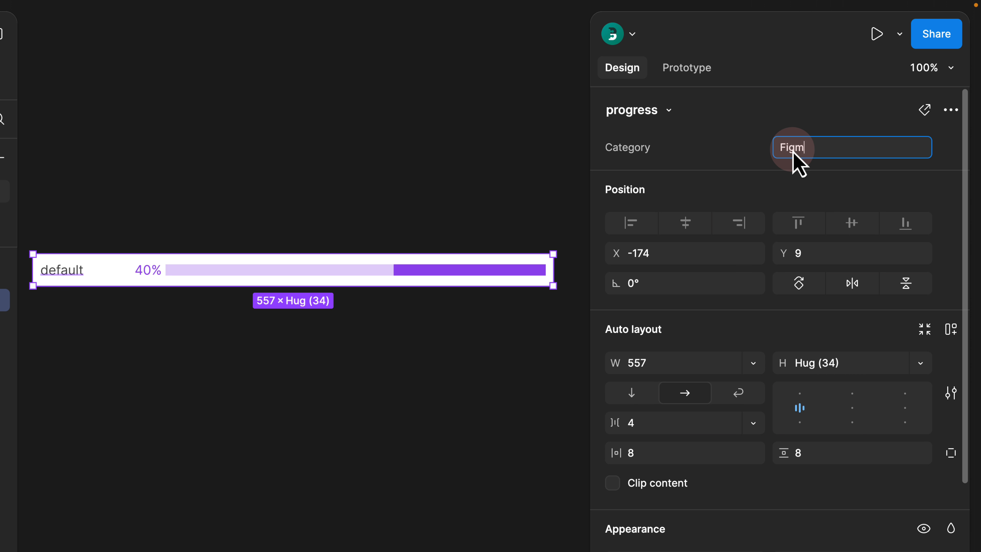
text(a)
key(Return)
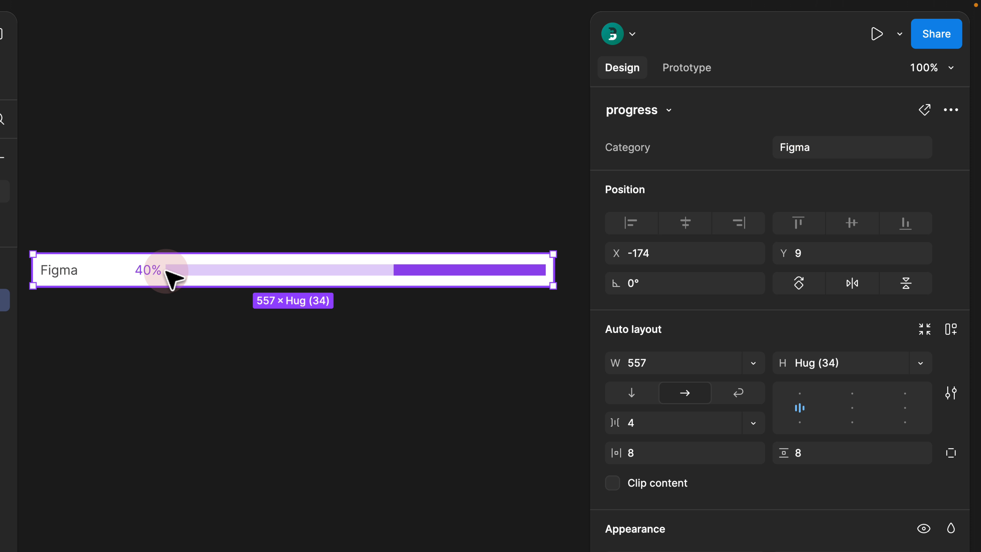
Step: Duplicate the Figma progress row directly below the original and set the copy's Category property to "HTML"
drag(170, 278, 166, 305)
click(844, 152)
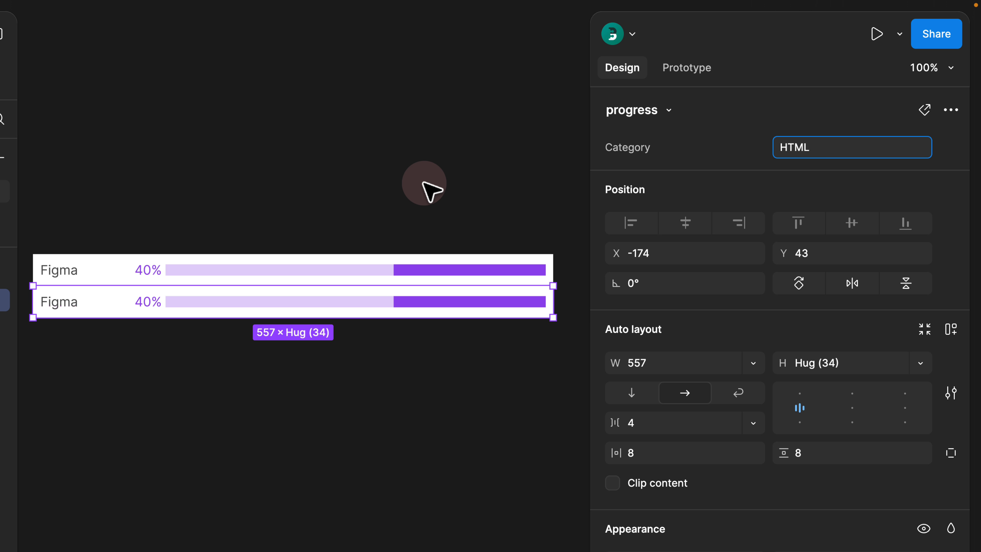
Step: Apply HTML as the category of the second progress instance
click(410, 183)
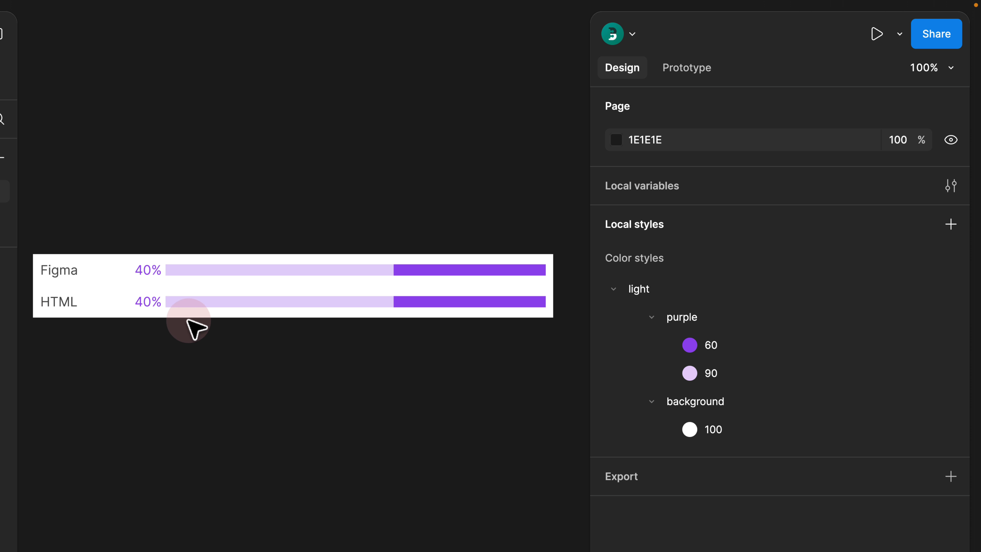
Step: In the progress main component, expose the properties of the nested bar chart with percentage instance
click(183, 269)
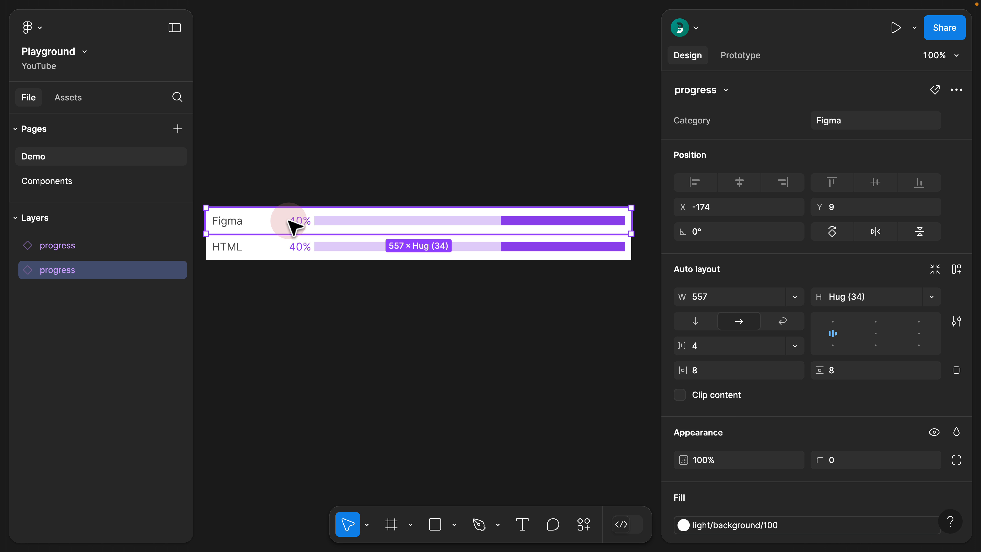
click(296, 251)
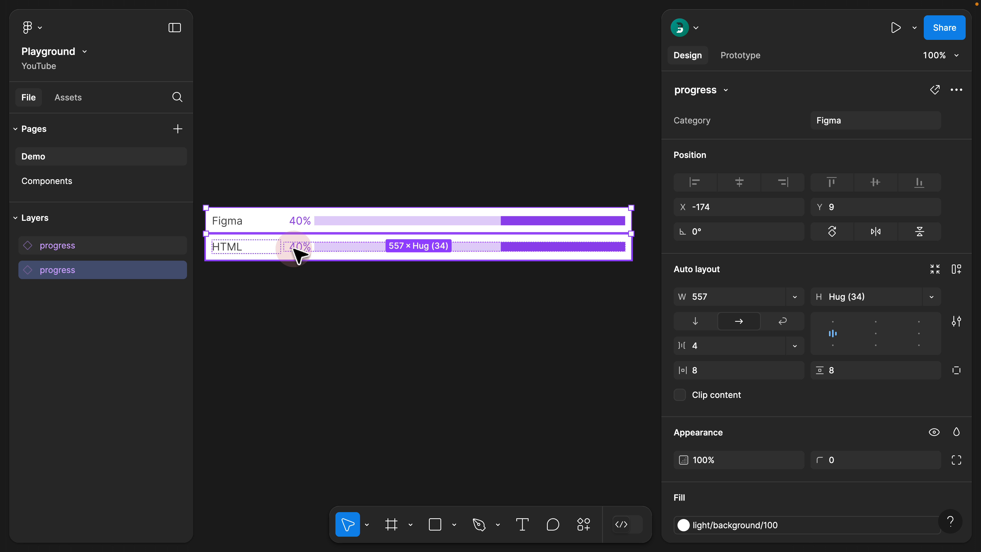
click(936, 90)
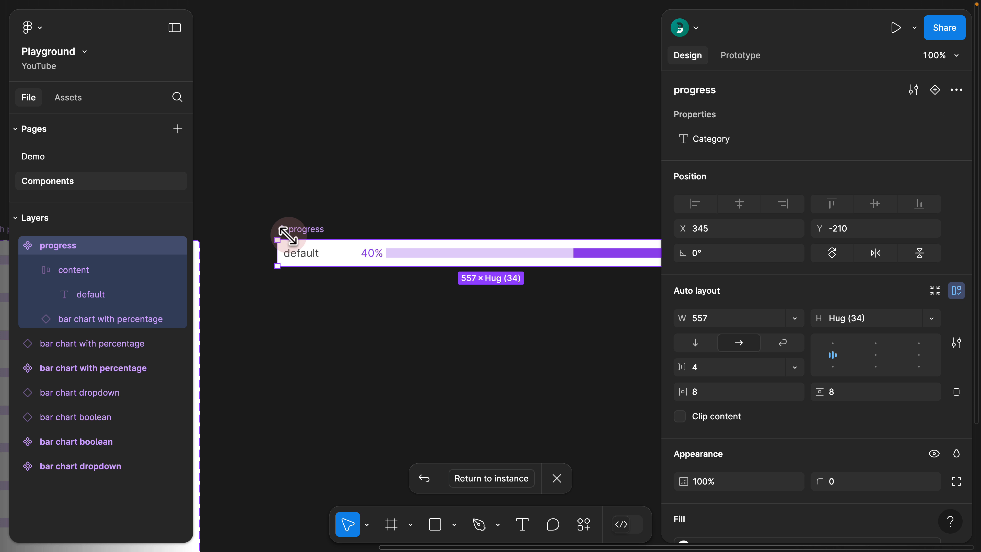
click(302, 230)
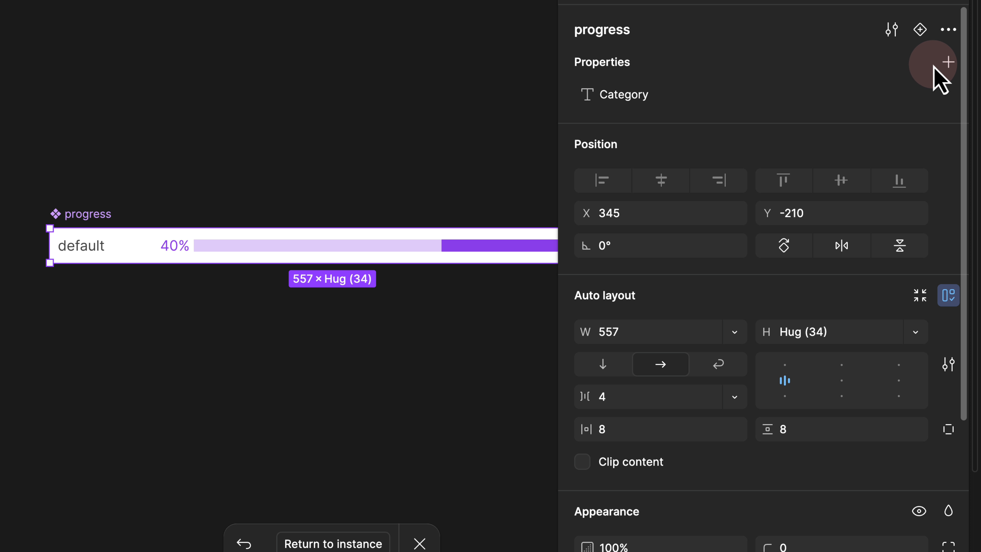
click(948, 63)
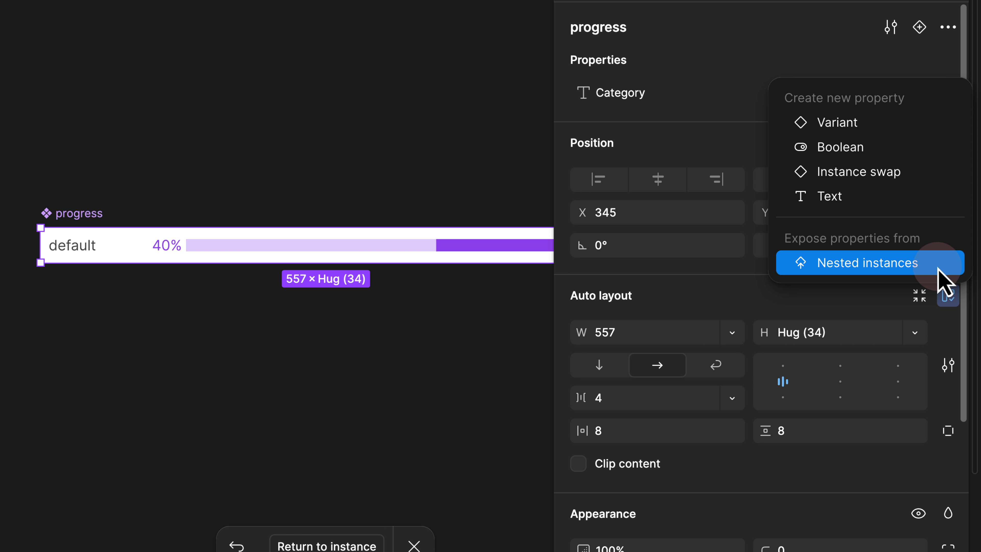
click(890, 263)
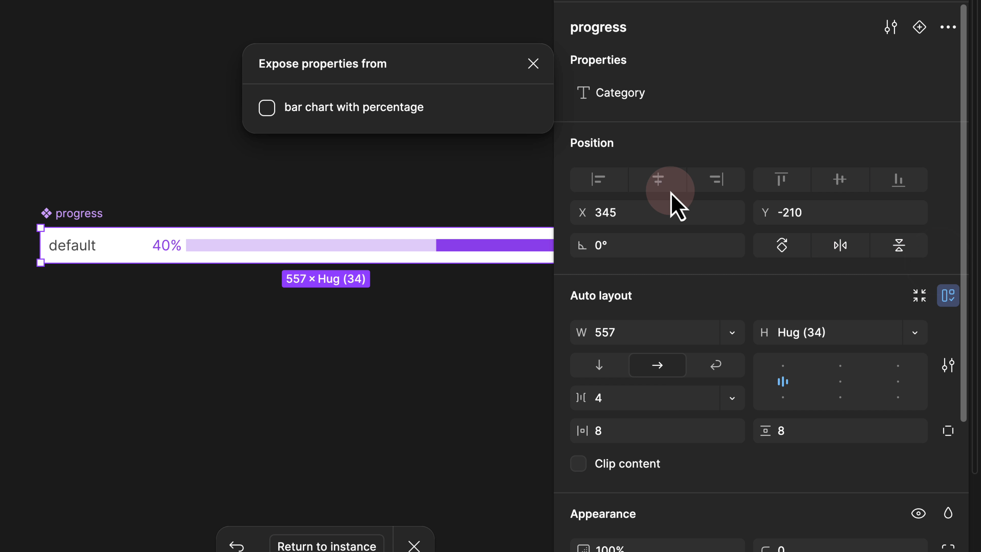
click(267, 108)
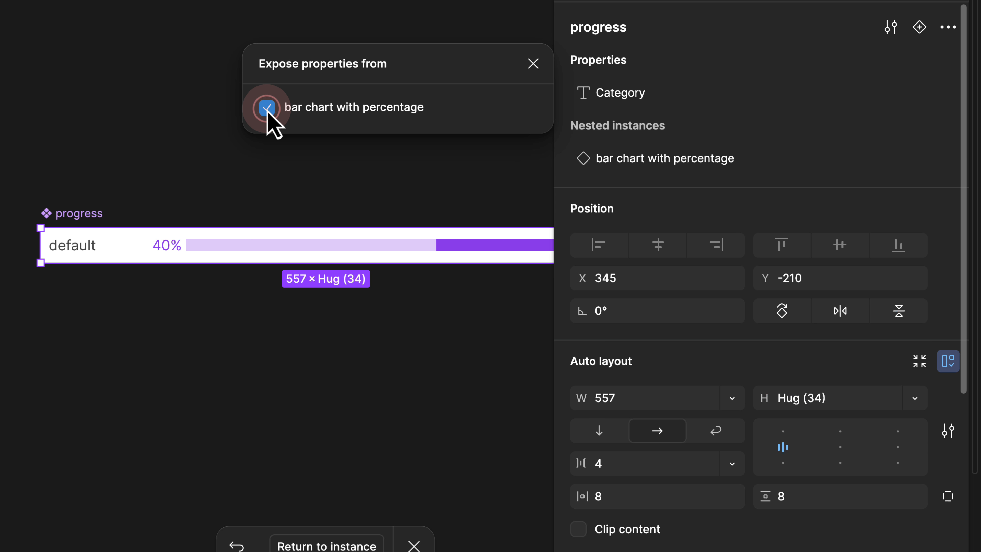
click(534, 64)
Step: On the Demo page, set the Figma progress instance to 80% and the HTML instance to 10%
click(53, 155)
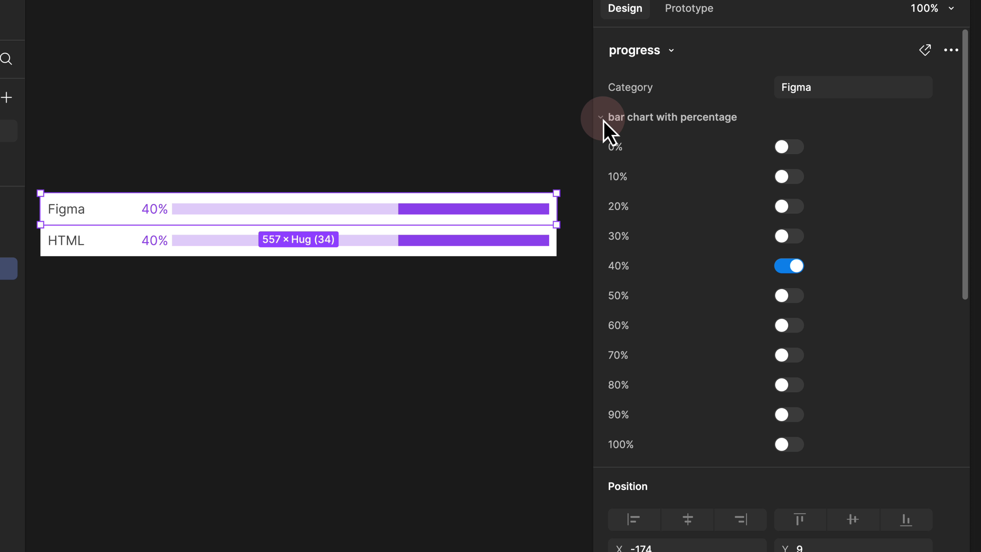
click(601, 117)
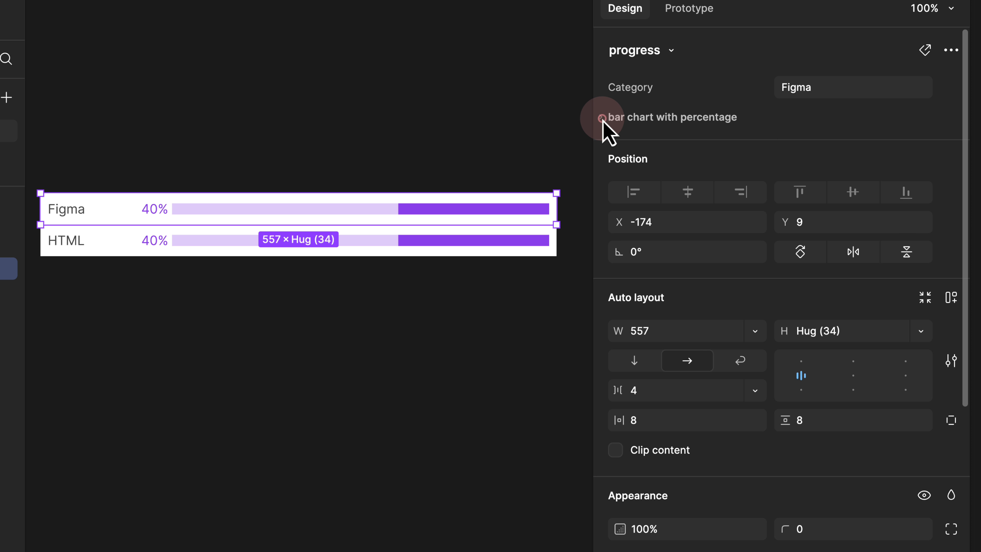
click(482, 237)
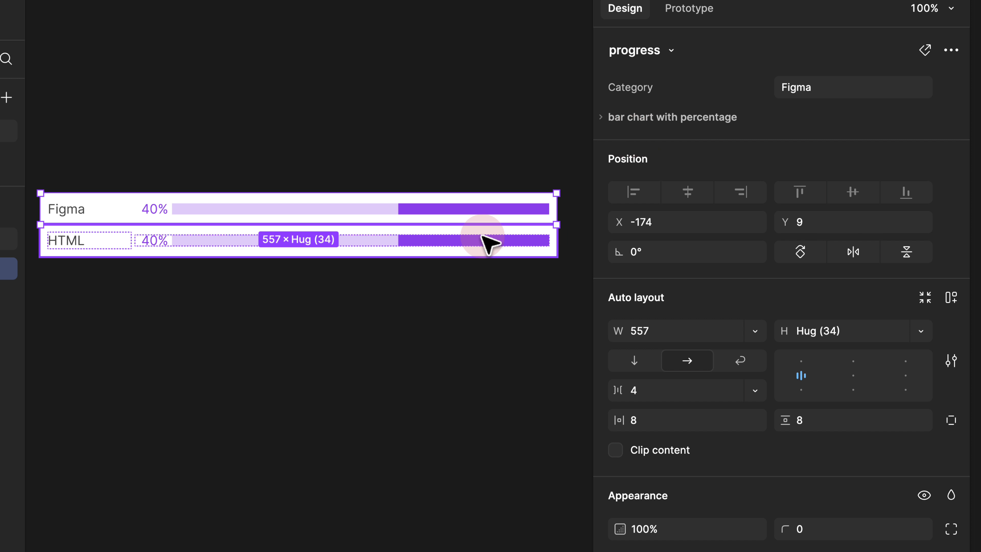
click(604, 117)
click(605, 117)
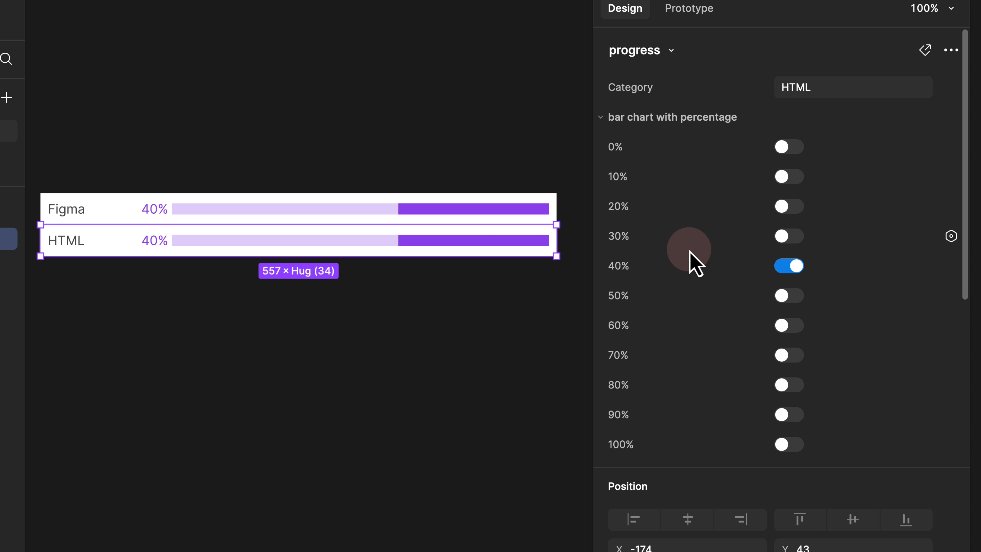
click(343, 213)
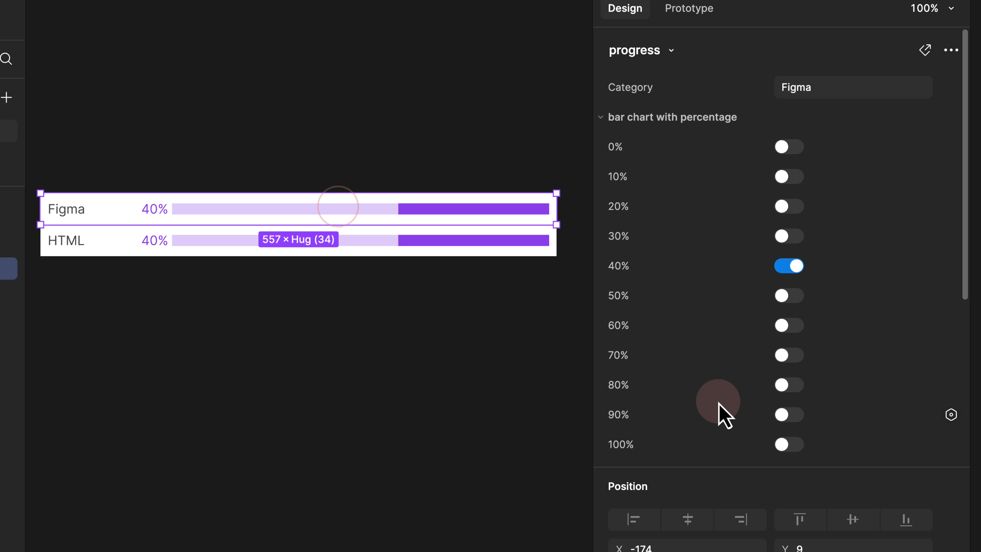
click(782, 385)
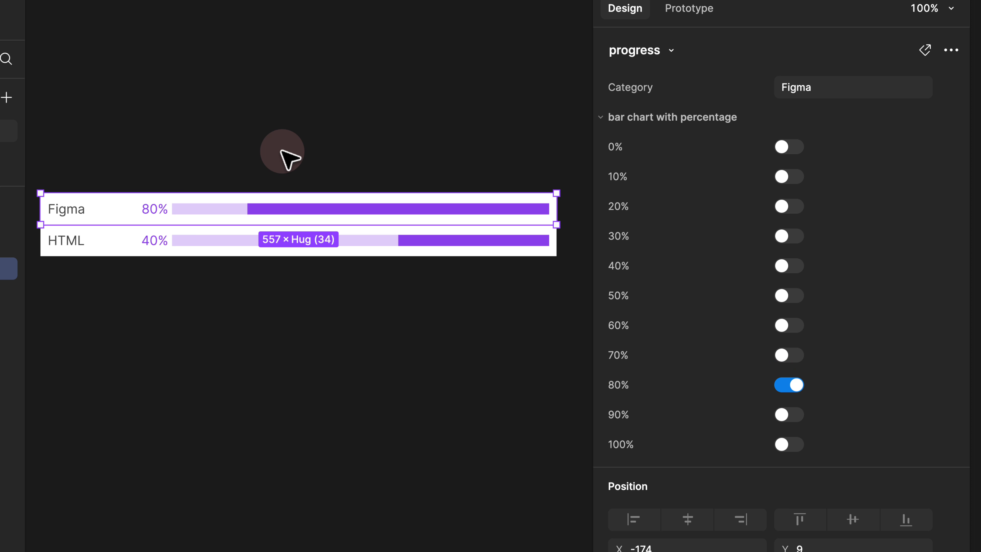
click(443, 239)
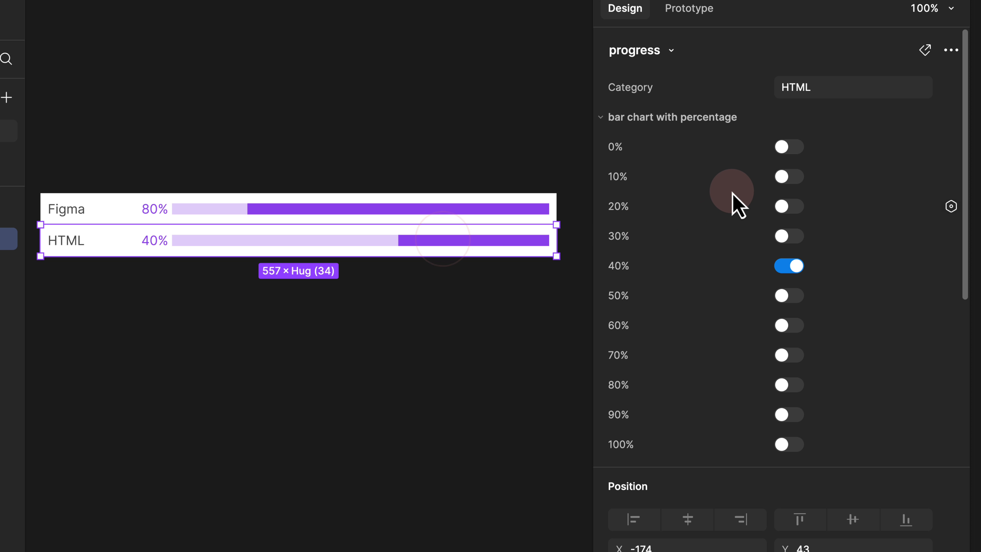
click(790, 177)
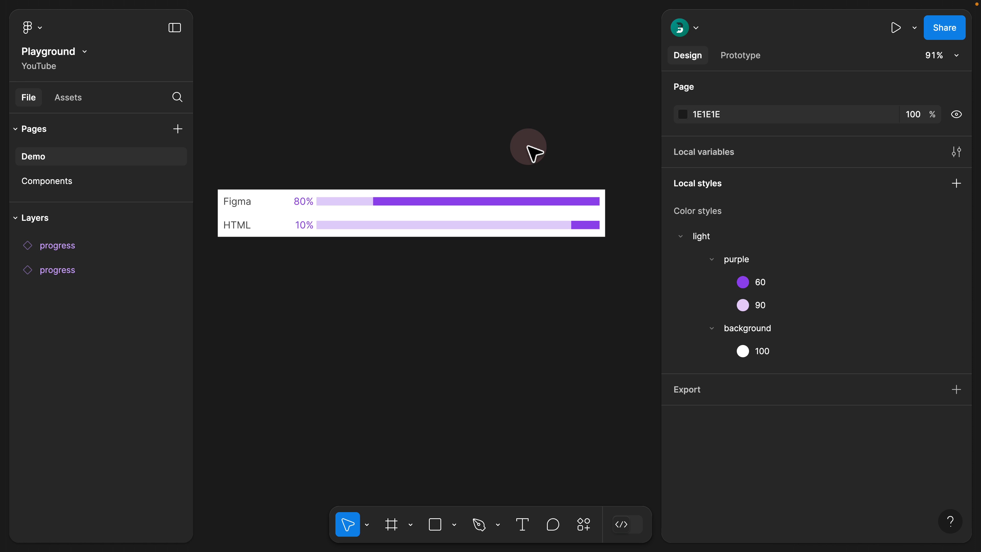
Step: Wrap both progress instances in an auto layout frame and rename the frame col
drag(628, 153, 217, 286)
key(shift+a)
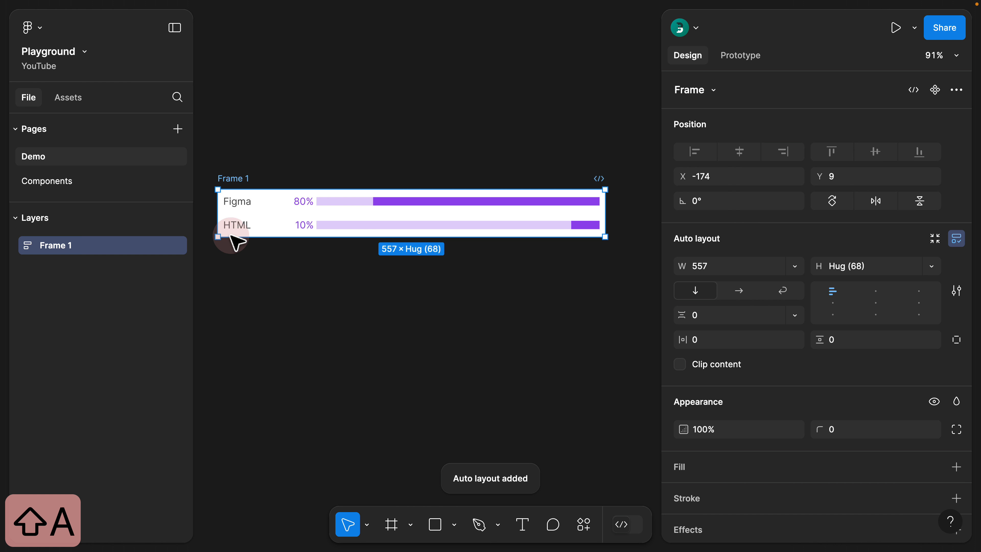
click(237, 177)
text(co)
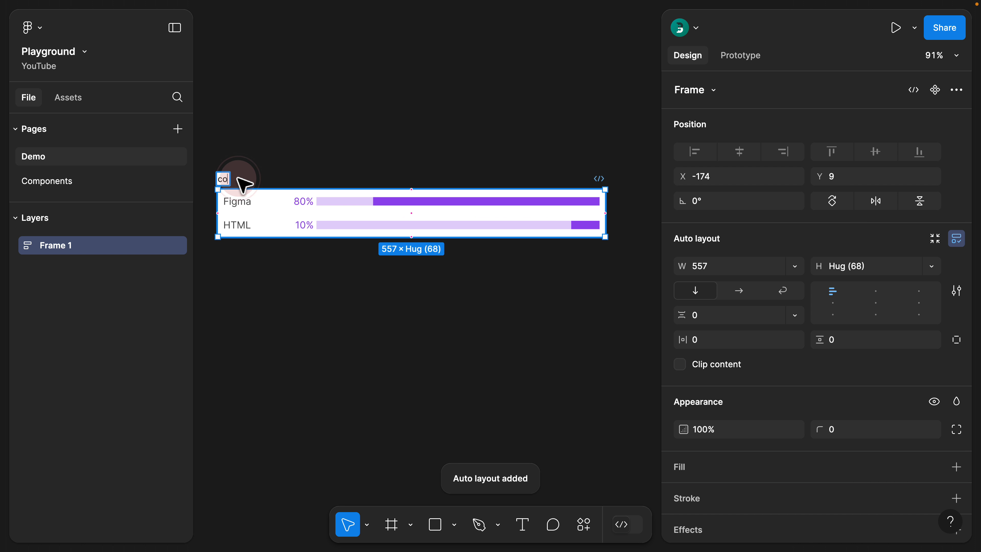
text(l)
key(Return)
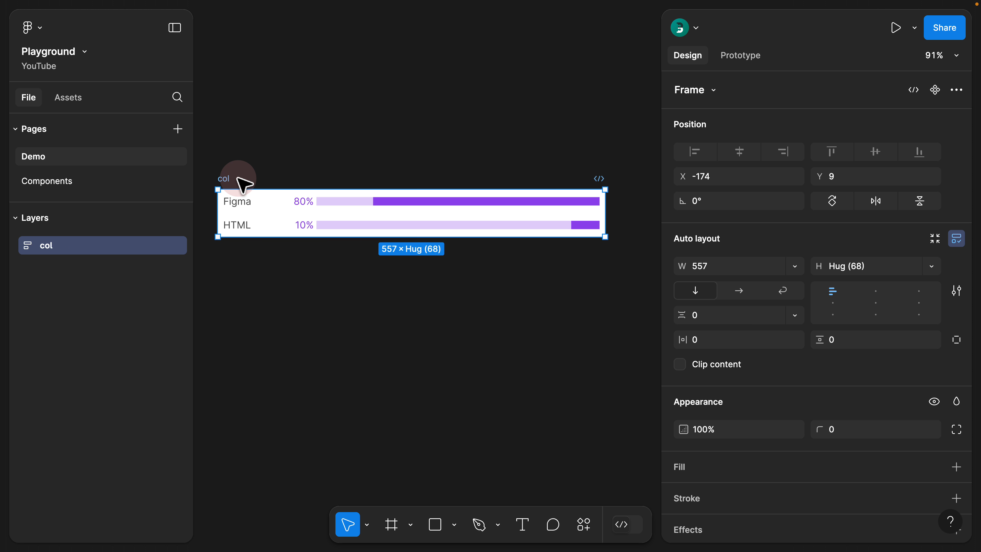
Step: Duplicate the HTML progress row three times inside the col frame
click(261, 227)
key(super+d)
key(super+d)
key(super+d)
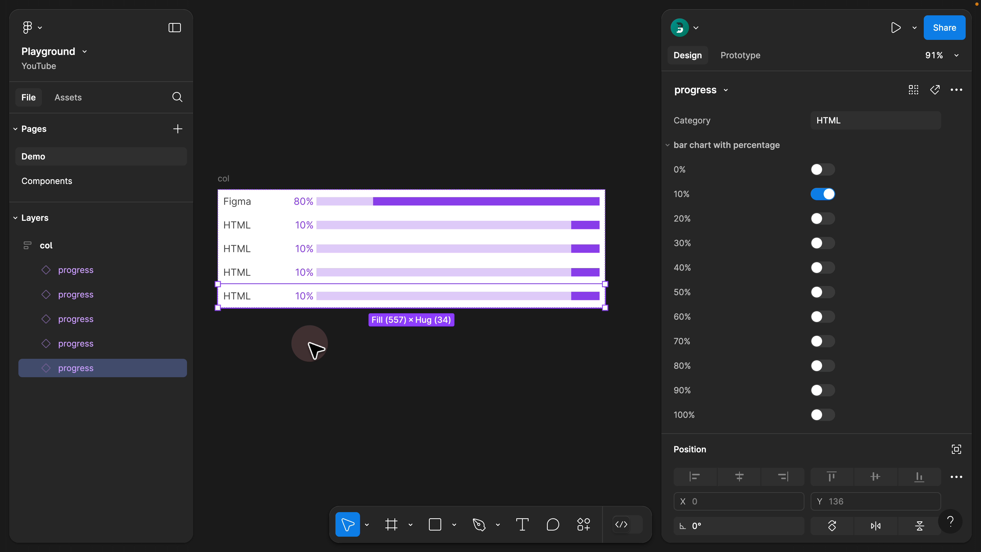
Step: Set the third row's category to CSS and its bar to 50%
click(365, 244)
click(824, 124)
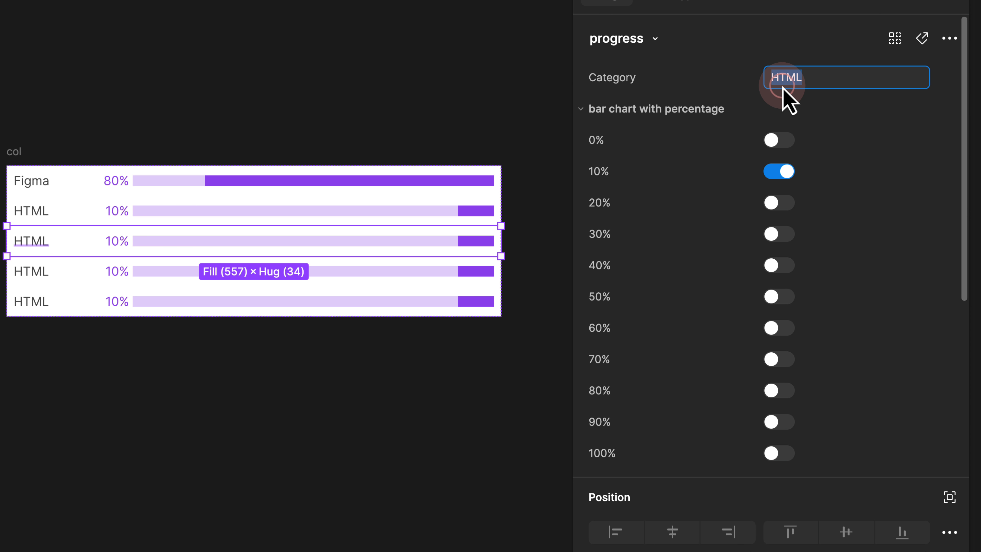
text(CSS)
click(779, 296)
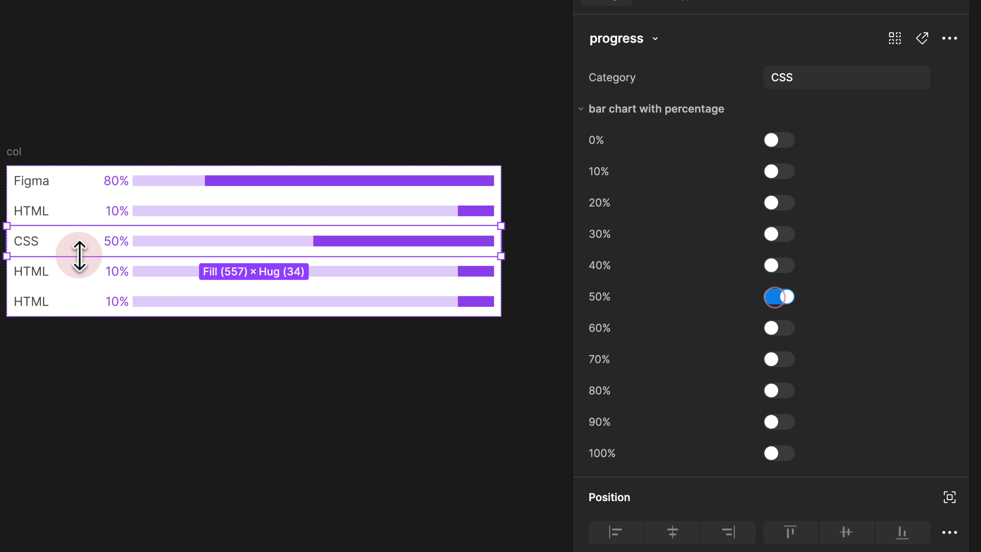
Step: Set the fourth row's category to JavaScript and its bar to 90%
click(77, 275)
click(808, 79)
text(Jav)
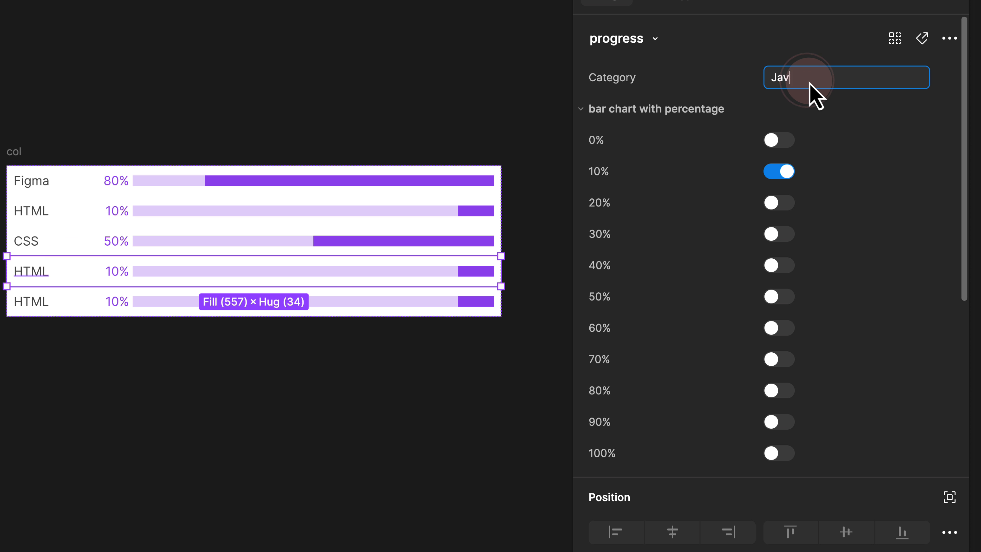
text(aScript)
click(780, 421)
Step: Set the last row's category to VS Code and its bar to 100%
key(Tab)
click(793, 84)
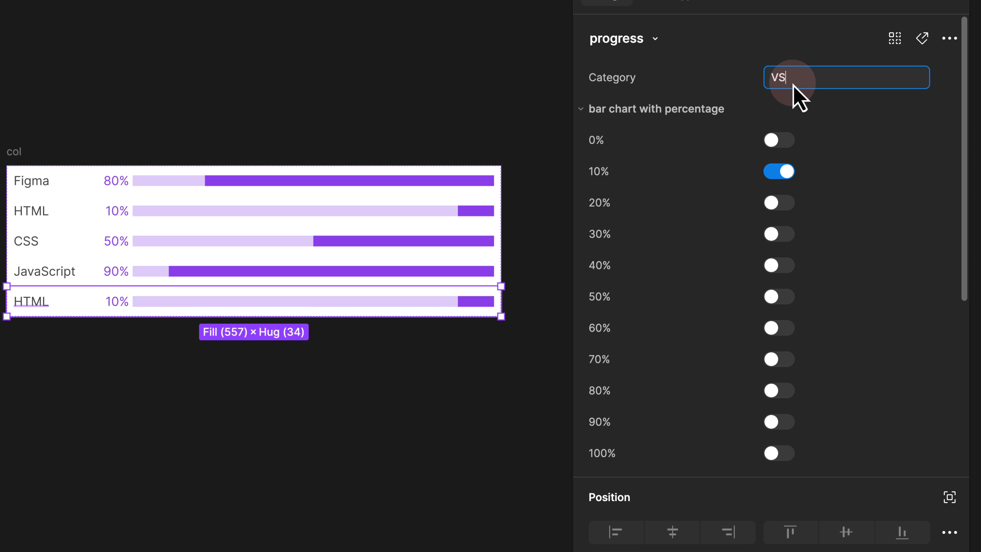
click(778, 453)
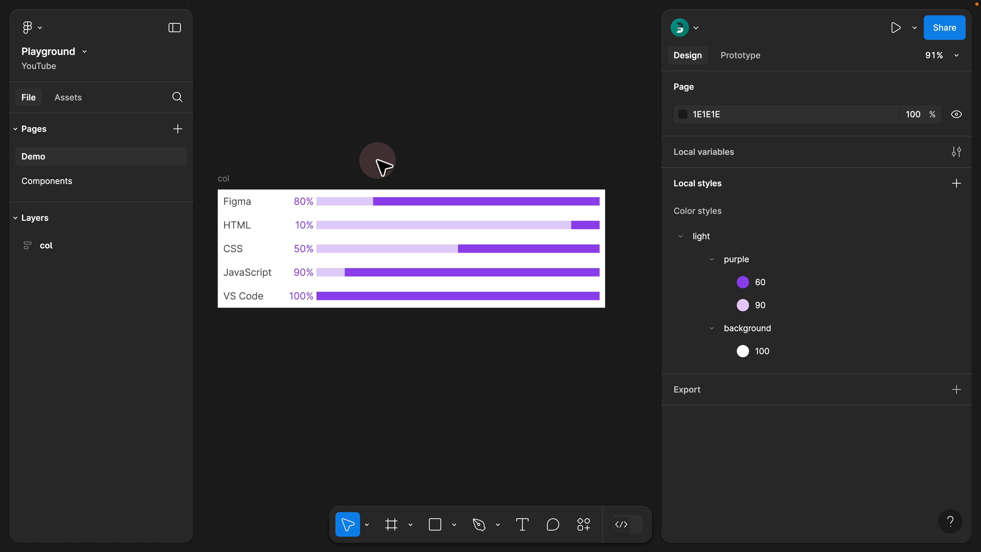
Step: On the Components page, give every variant's bar chart frame a corner radius of 500 with clipped content, and return to the Demo page
scroll(607, 219, up, 5)
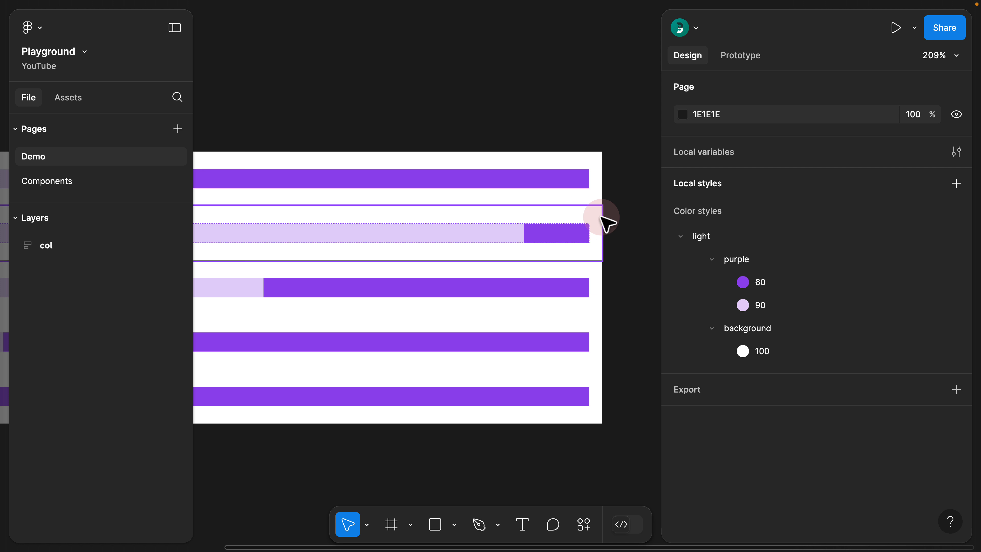
click(98, 182)
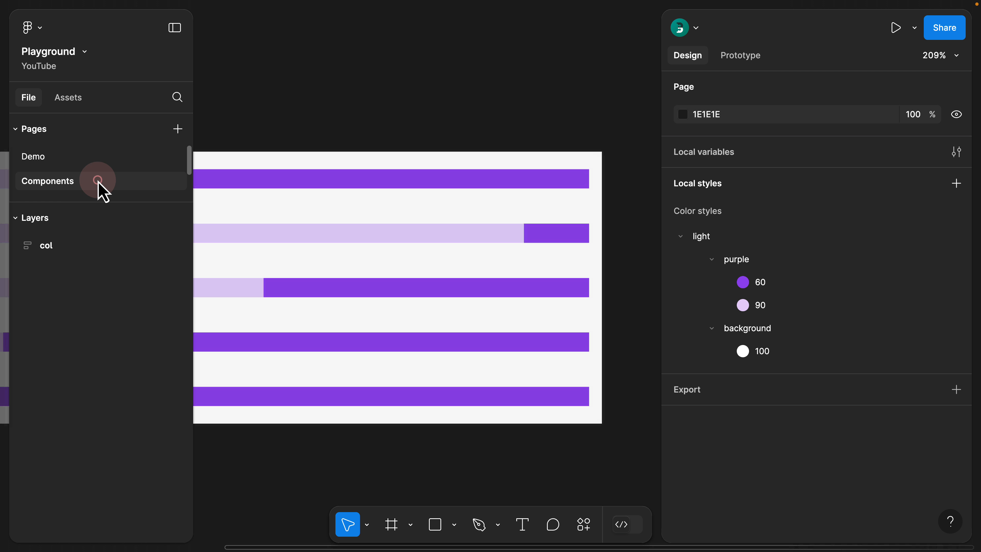
click(400, 193)
scroll(387, 188, down, 2)
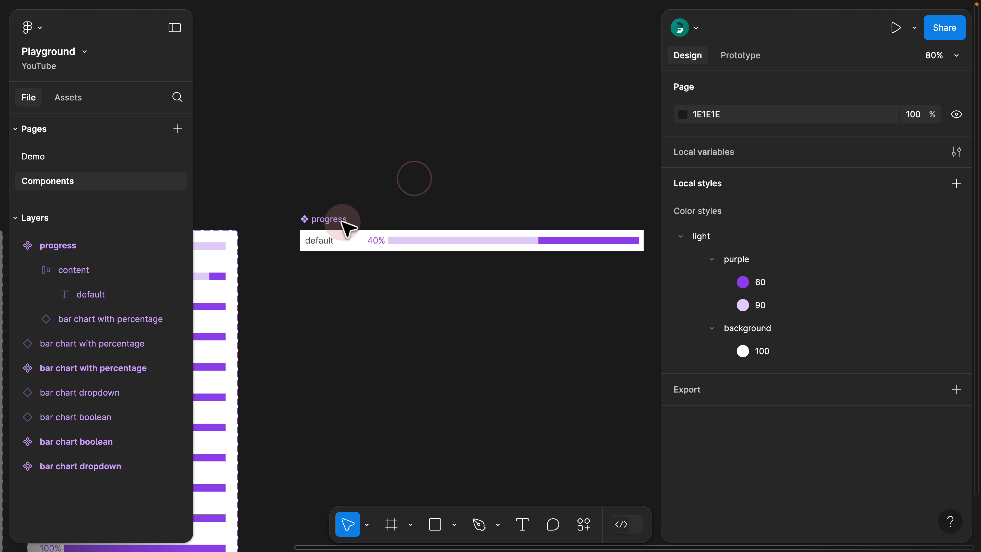
drag(279, 201, 446, 124)
drag(311, 155, 397, 60)
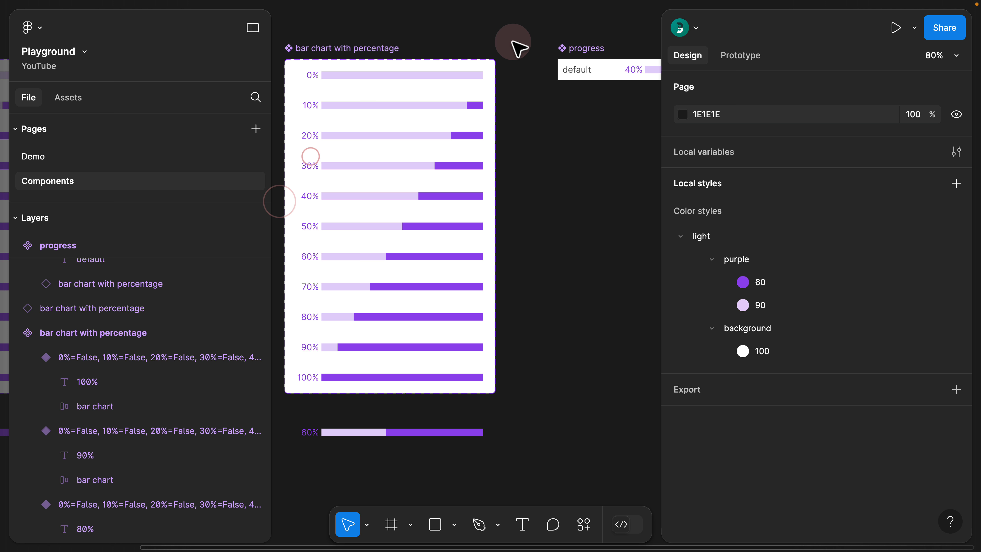
drag(517, 38, 335, 403)
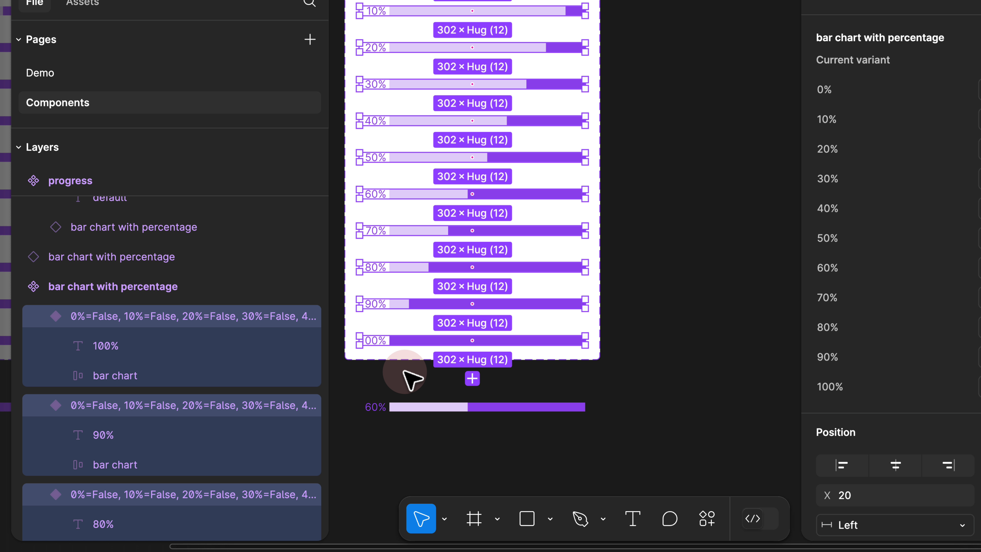
key(Return)
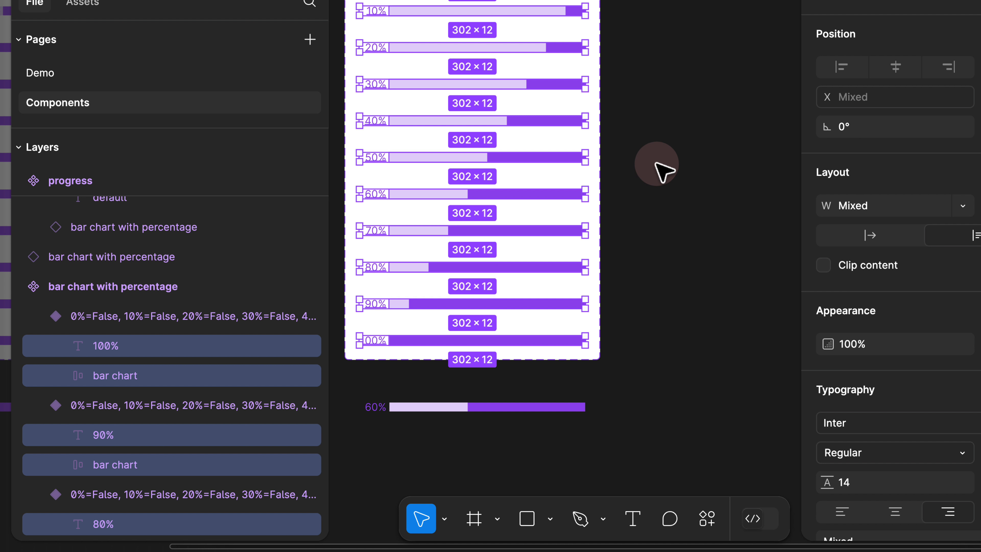
key(Tab)
key(Tab)
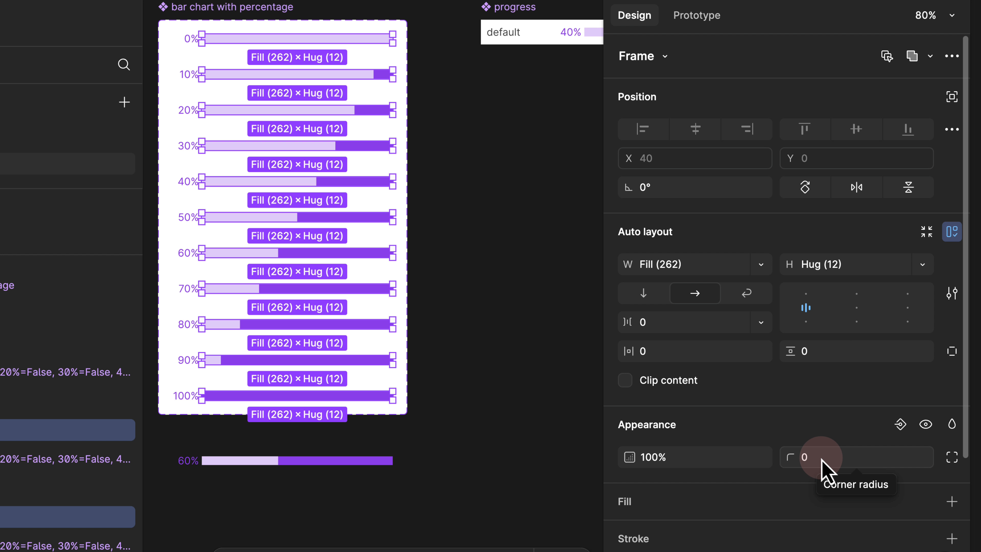
click(843, 452)
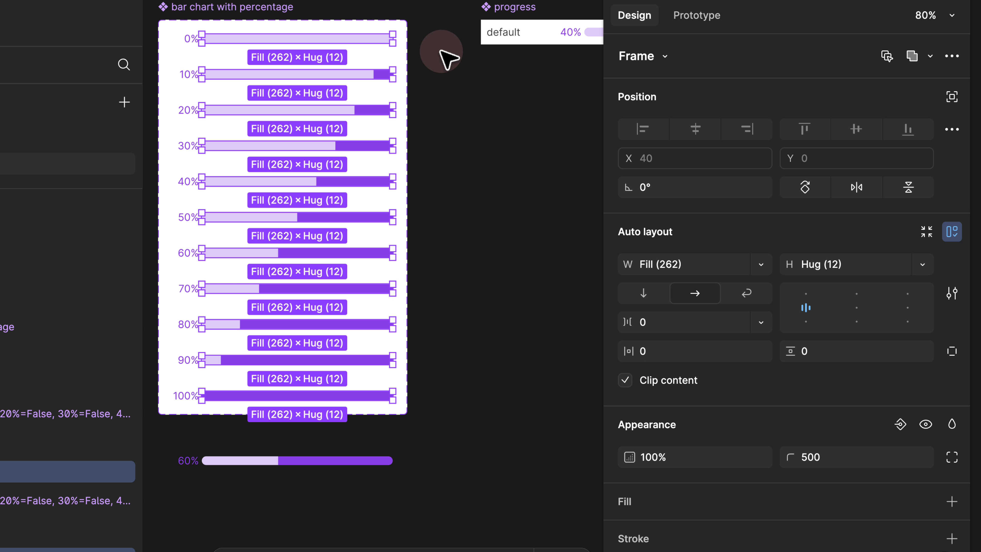
click(443, 67)
click(439, 109)
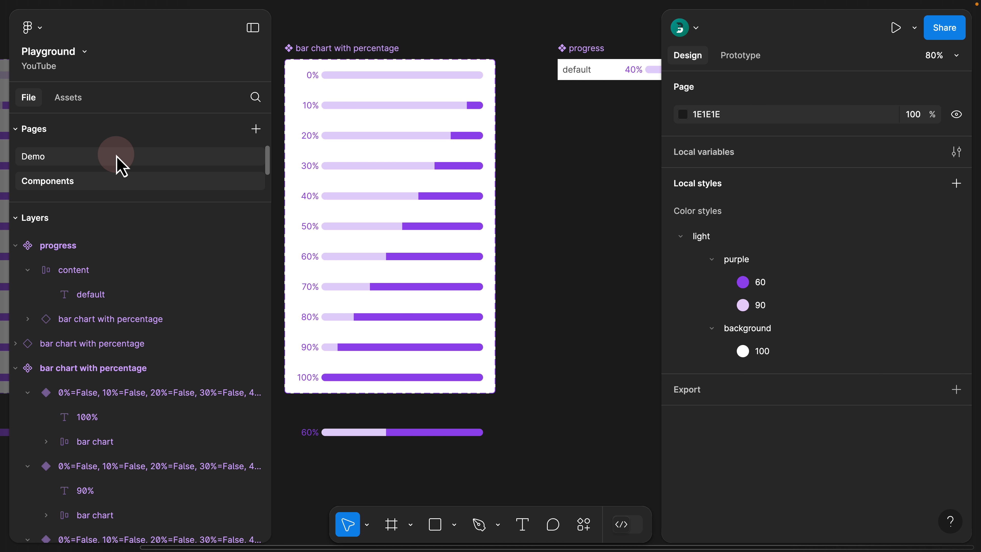
click(116, 155)
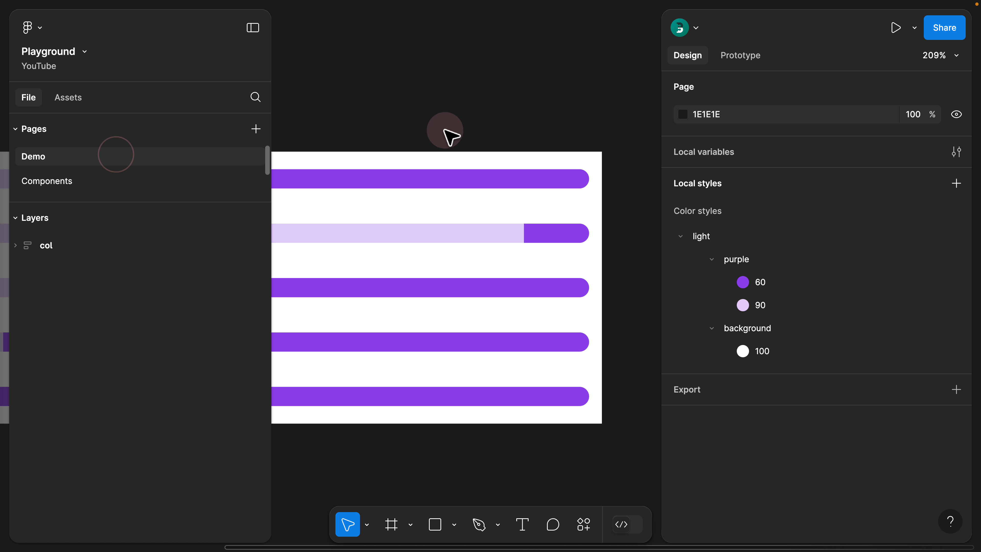
Step: Move the VS Code progress row to the first place in the column
click(550, 114)
scroll(549, 114, down, 5)
key(space)
mouse_move(440, 111)
mouse_down()
mouse_move(533, 111)
mouse_move(446, 113)
mouse_up()
scroll(481, 116, up, 2)
key(space)
click(360, 223)
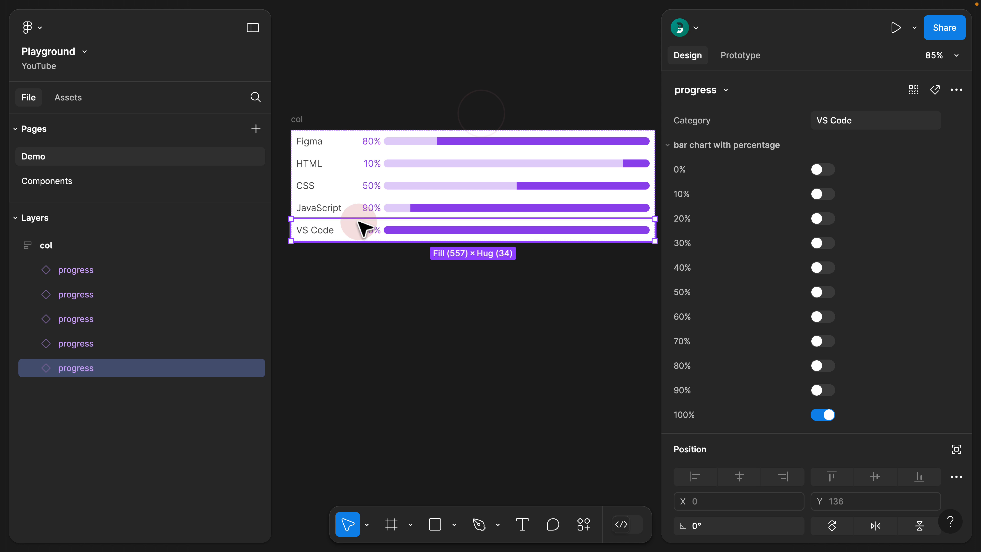
key(Up)
key(Up)
key(Up)
key(Up)
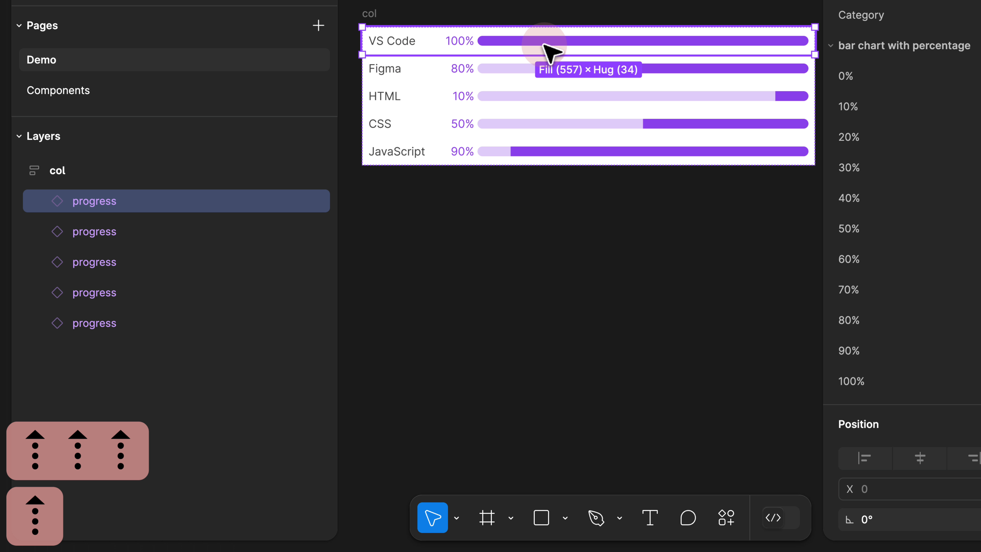
Step: Move the JavaScript progress row up to second place, directly below VS Code
click(517, 149)
key(Up)
key(Up)
key(Up)
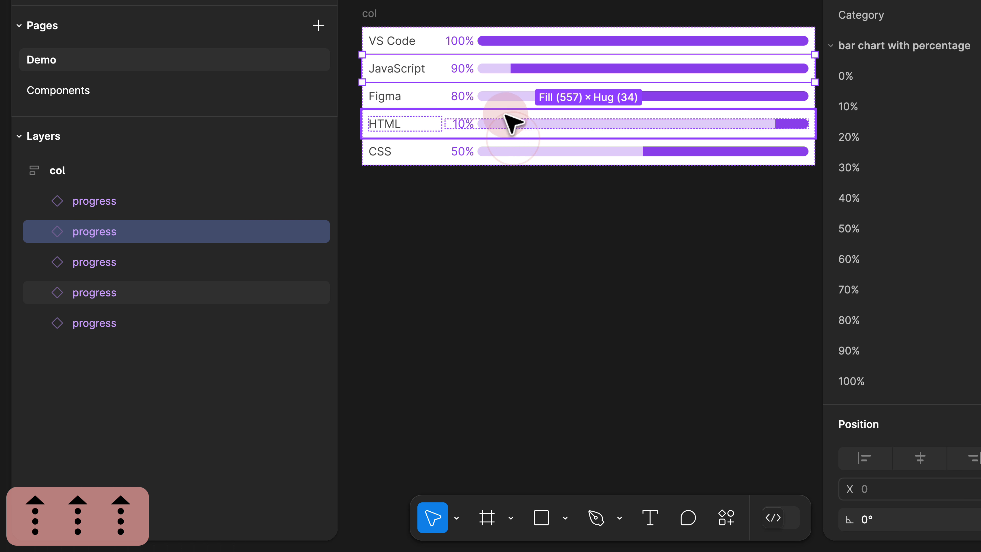
Step: Move the CSS progress row to fourth place, between Figma and HTML
click(500, 151)
key(Up)
key(Up)
key(Down)
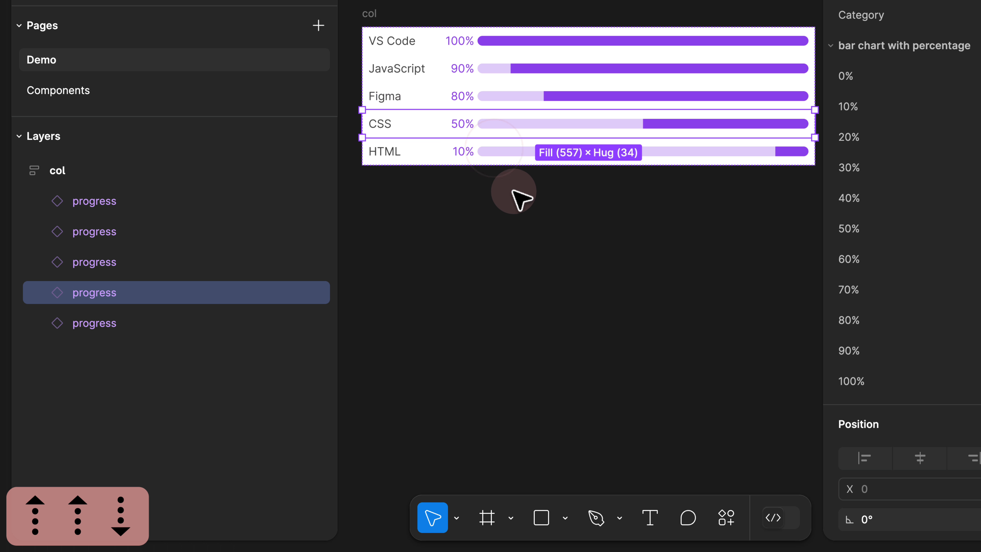
click(521, 212)
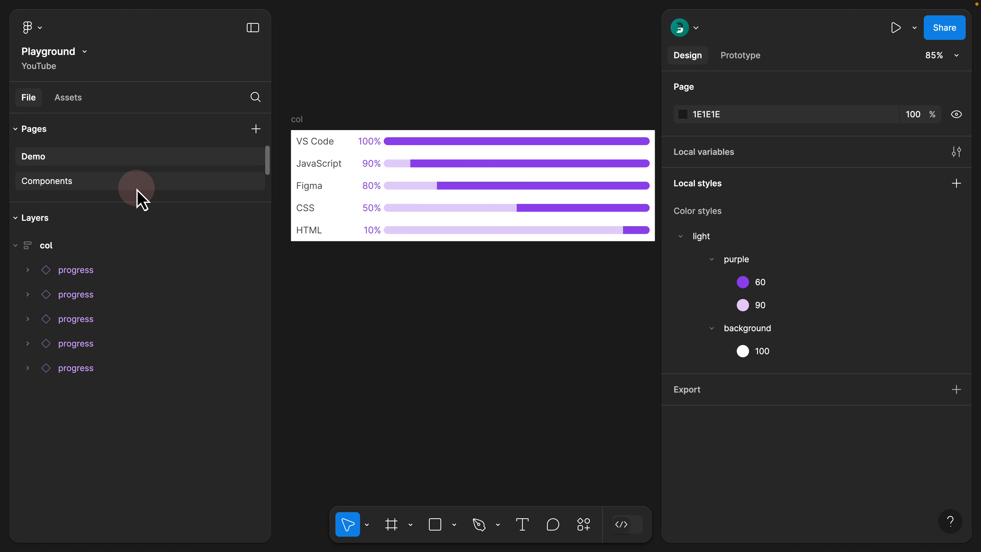
Step: On the Components page, set the progress component's padding to 16 on all sides, and return to the Demo page
click(154, 125)
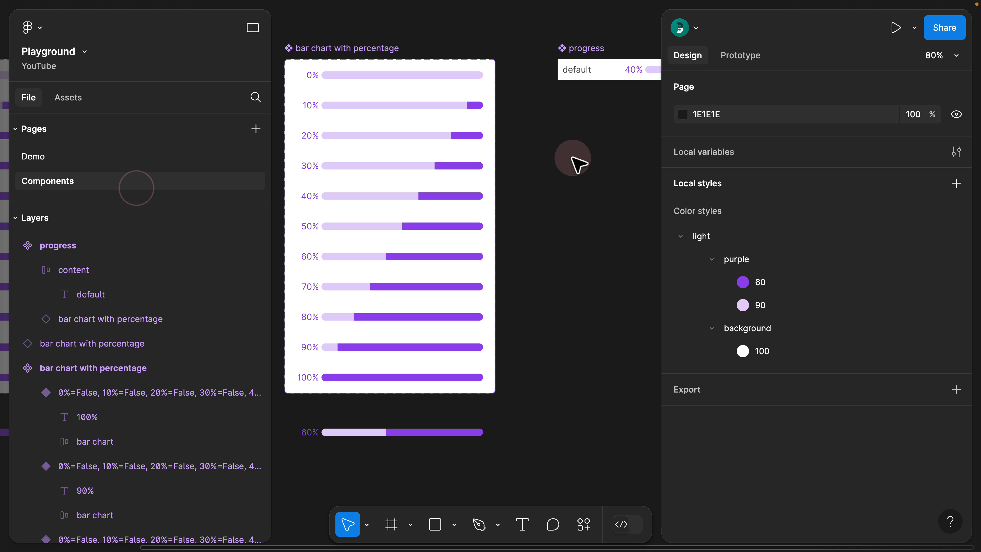
drag(573, 142, 369, 119)
key(space)
drag(433, 111, 317, 112)
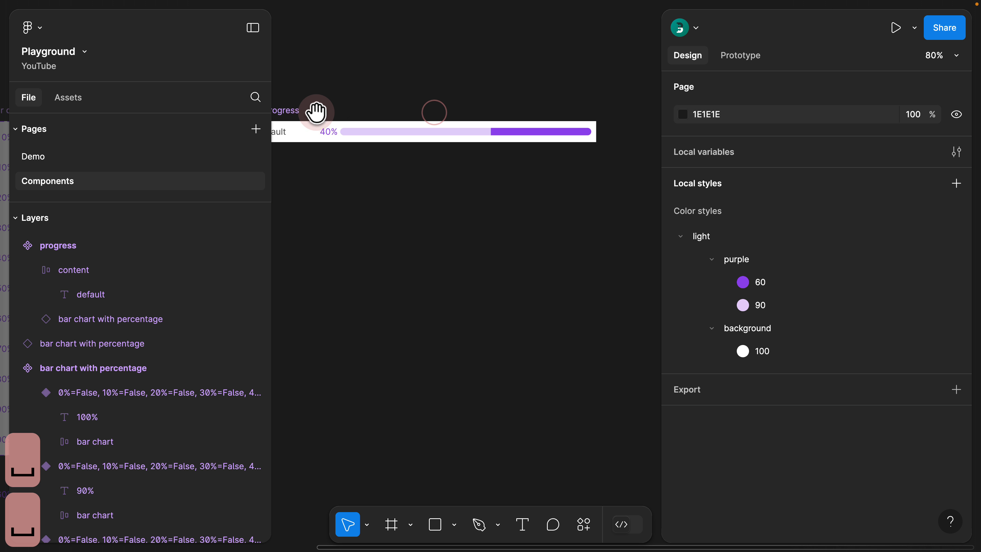
click(334, 109)
scroll(793, 257, down, 4)
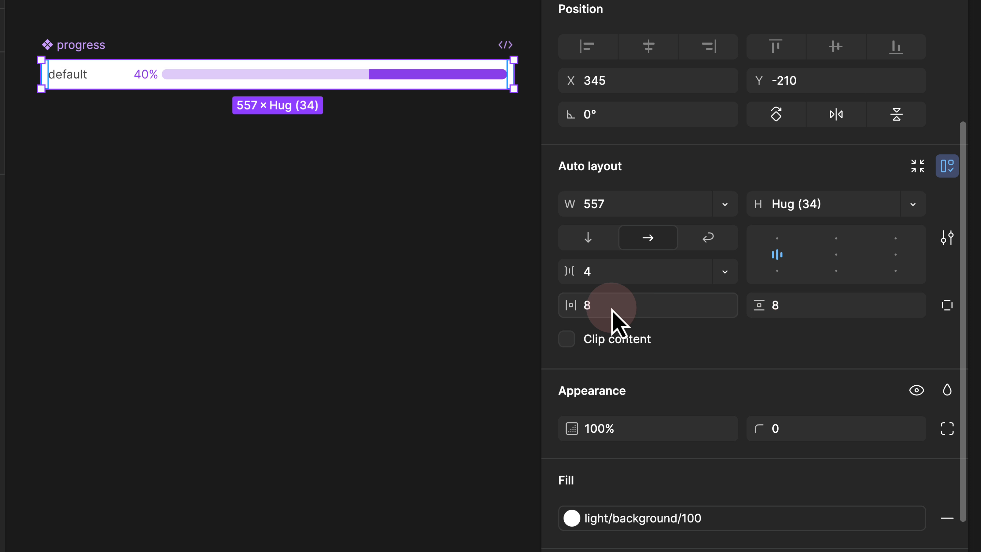
super+click(612, 309)
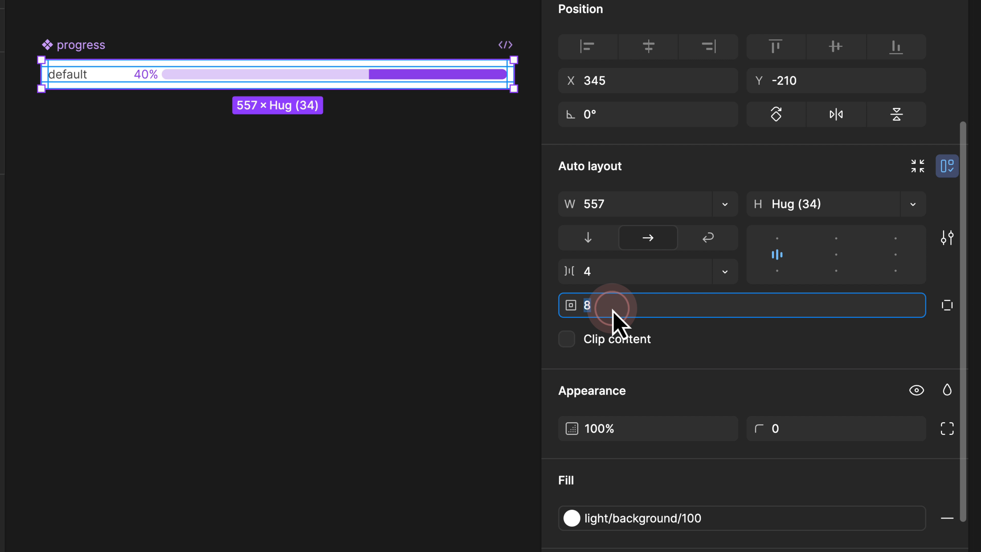
key(Return)
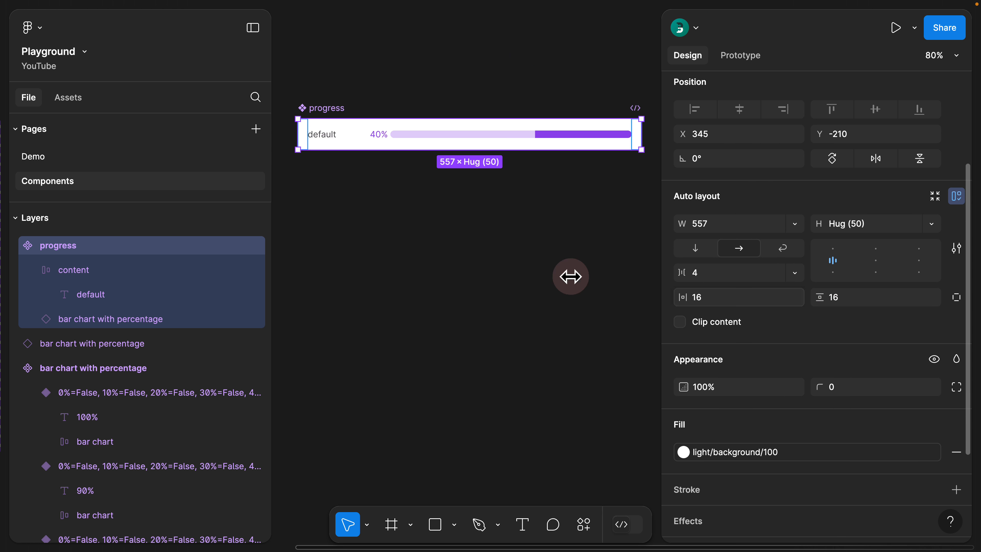
click(64, 158)
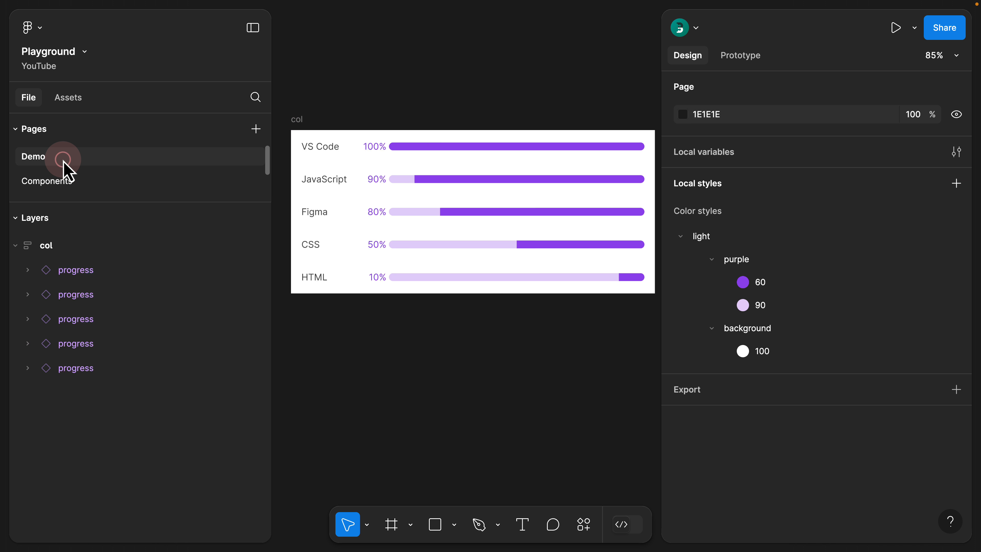
Step: Rename the column frame as card and place a duplicate of it directly below the original
scroll(431, 100, down, 3)
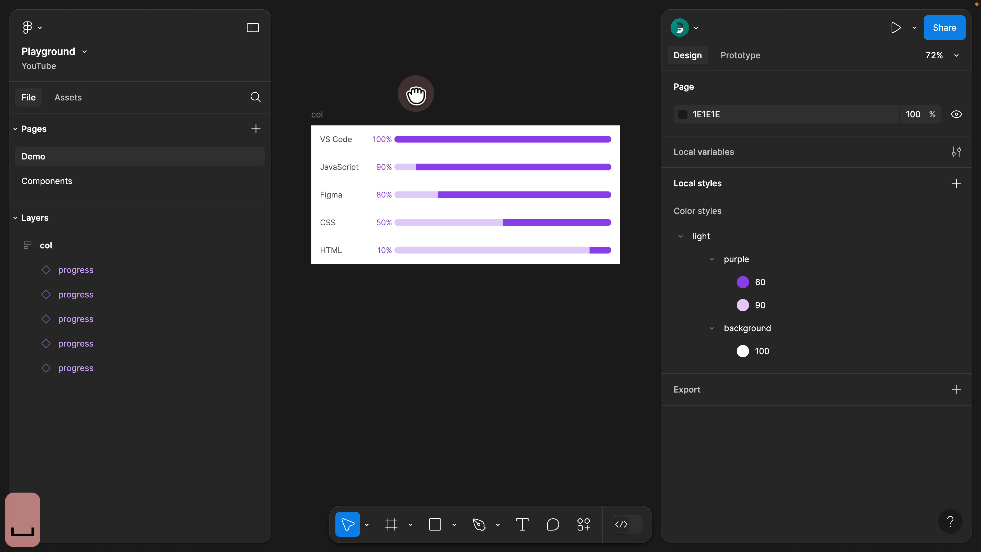
click(335, 134)
click(405, 90)
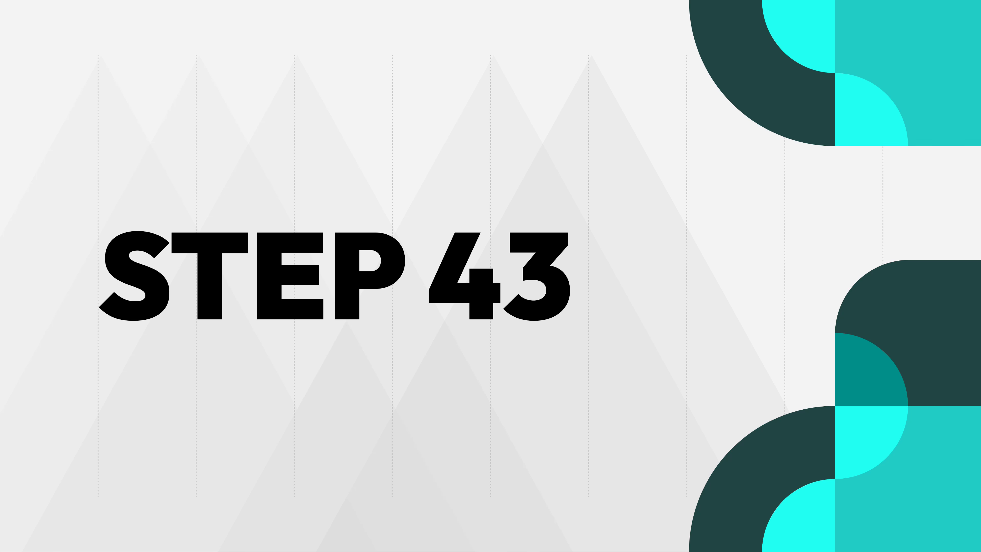
click(326, 96)
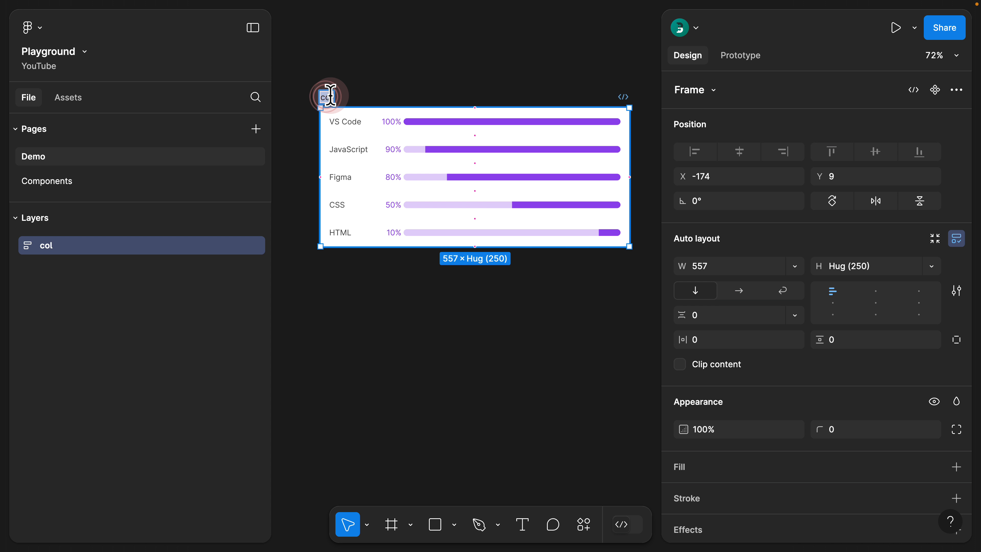
text(card)
key(Return)
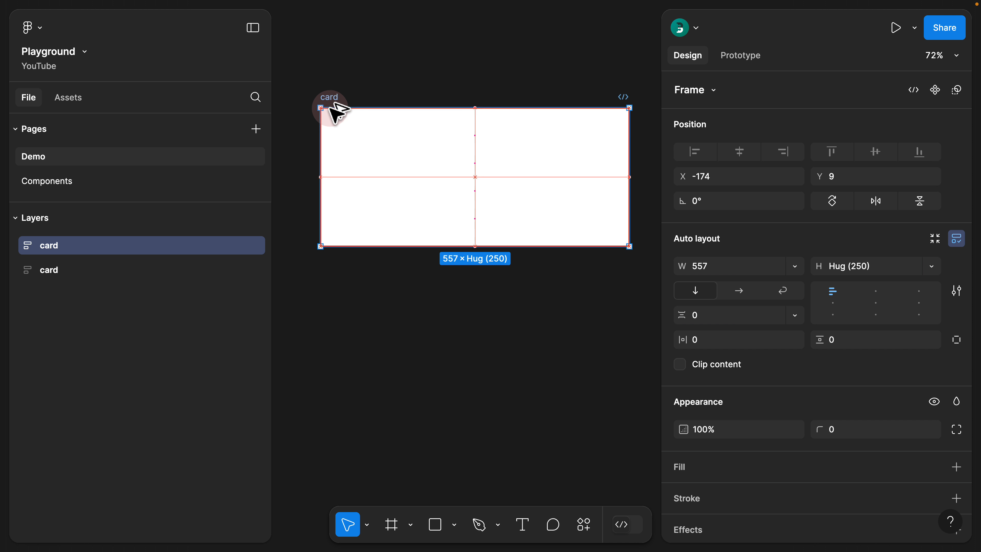
drag(333, 110, 332, 281)
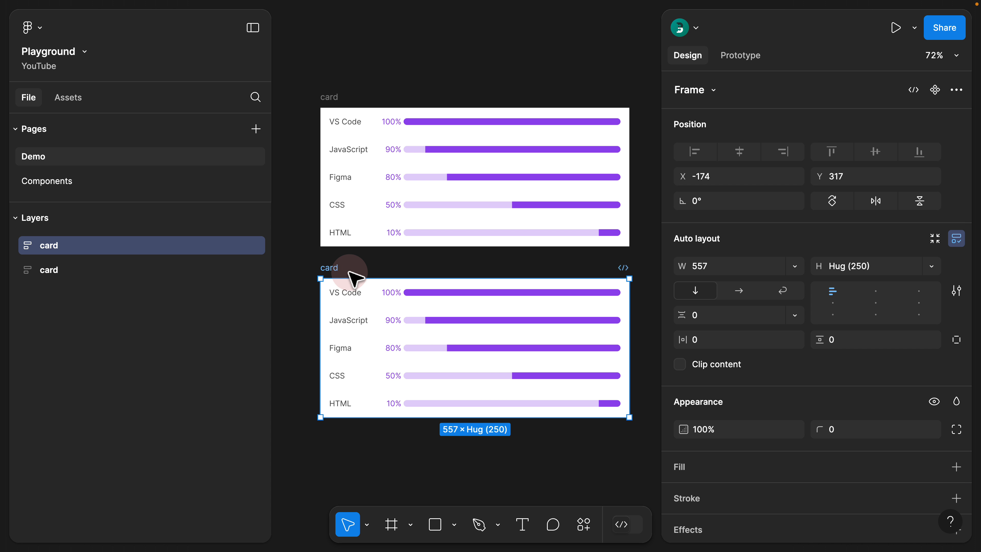
Step: On the Components page, collapse all layers and add a second variant to the progress component
click(100, 186)
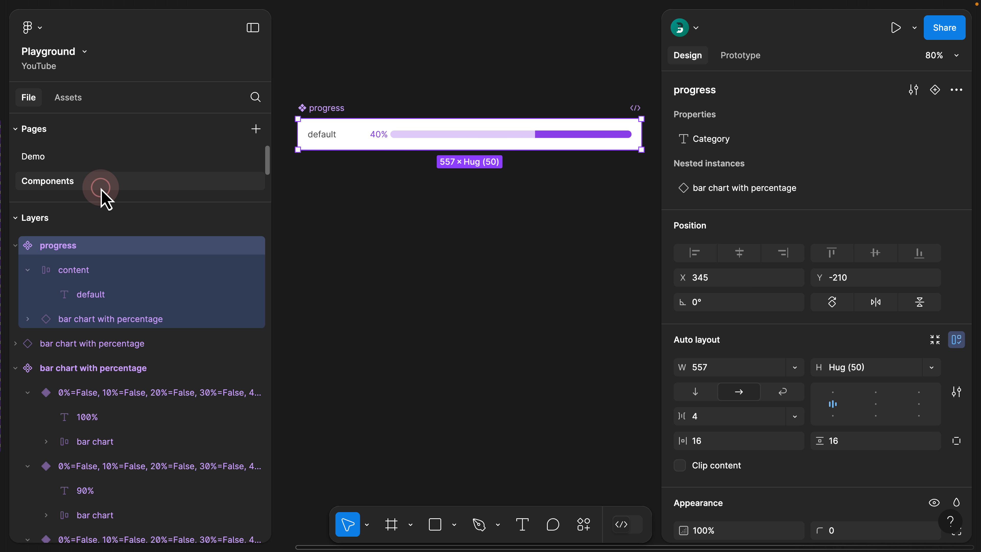
click(329, 174)
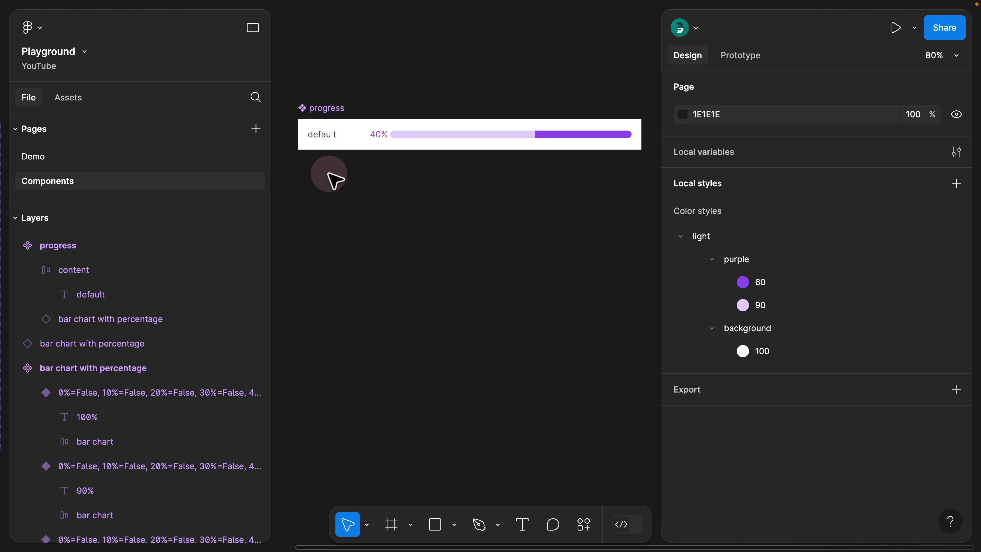
key(alt+l)
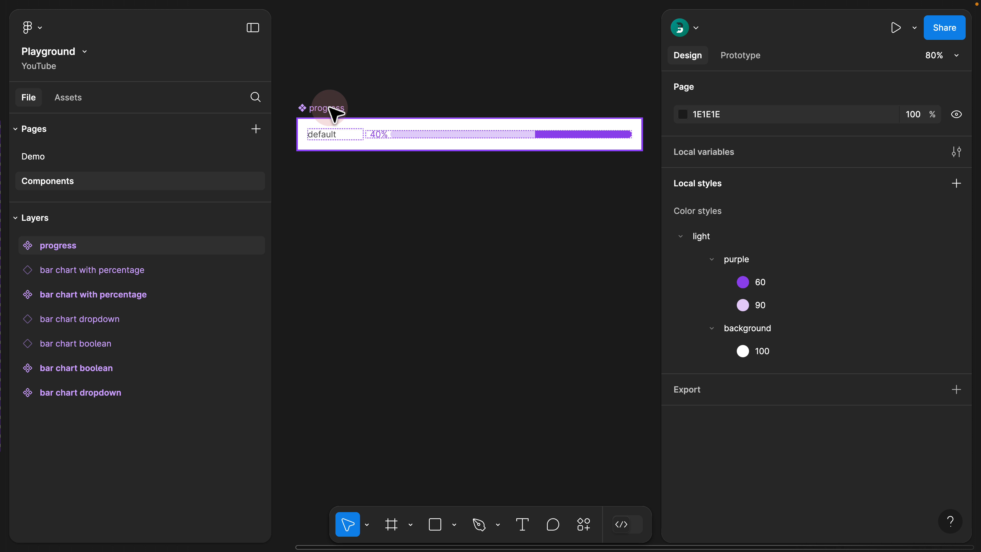
click(333, 115)
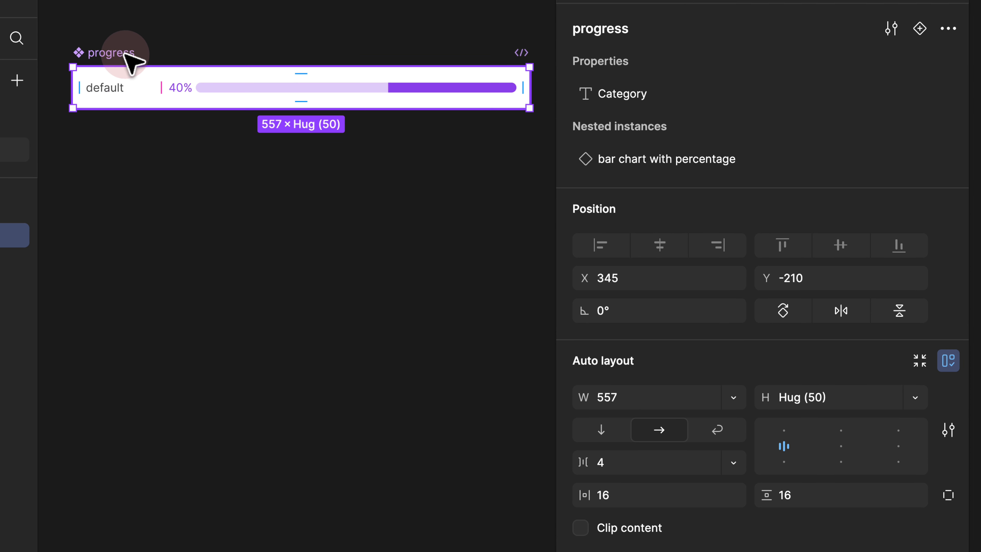
click(920, 37)
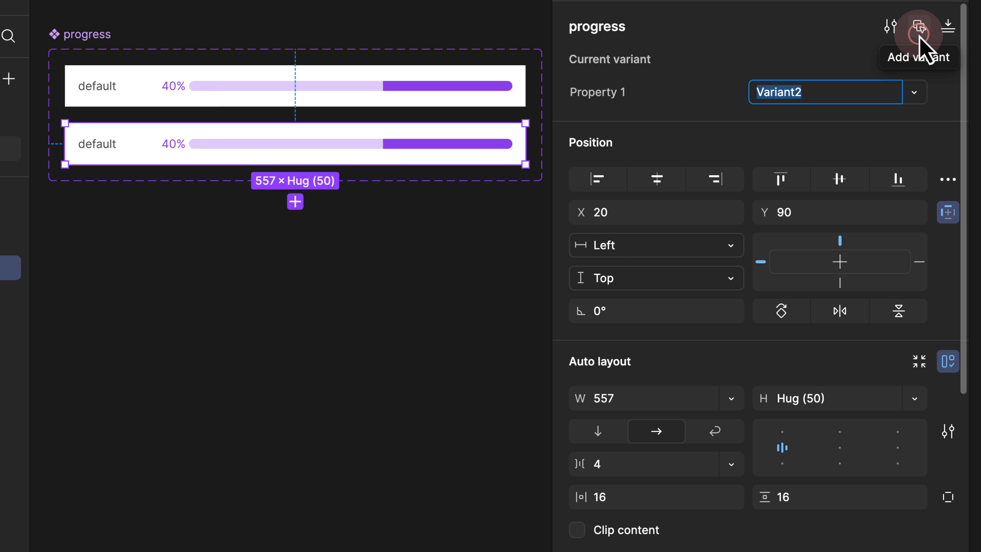
click(476, 146)
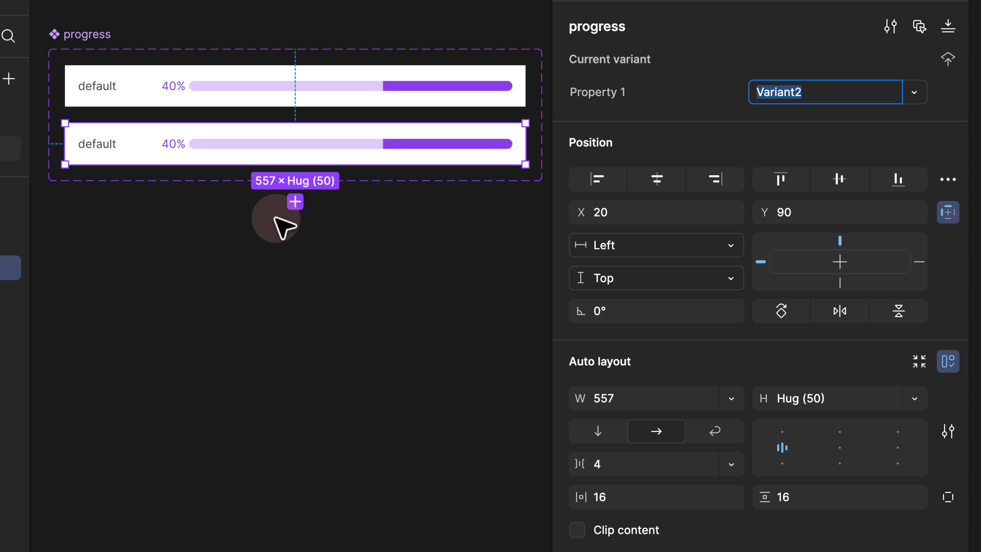
Step: Rename the progress component set's variant property as light
click(95, 33)
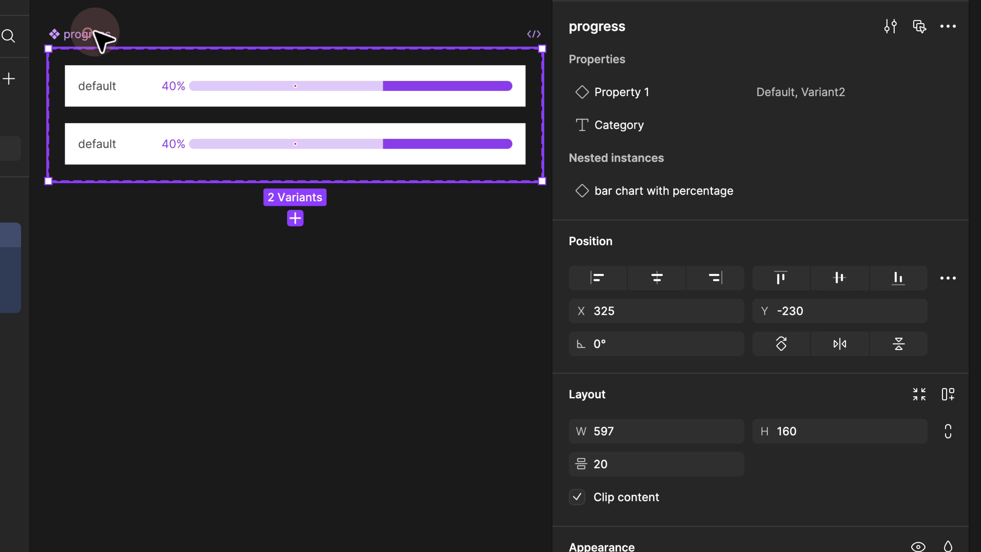
click(635, 99)
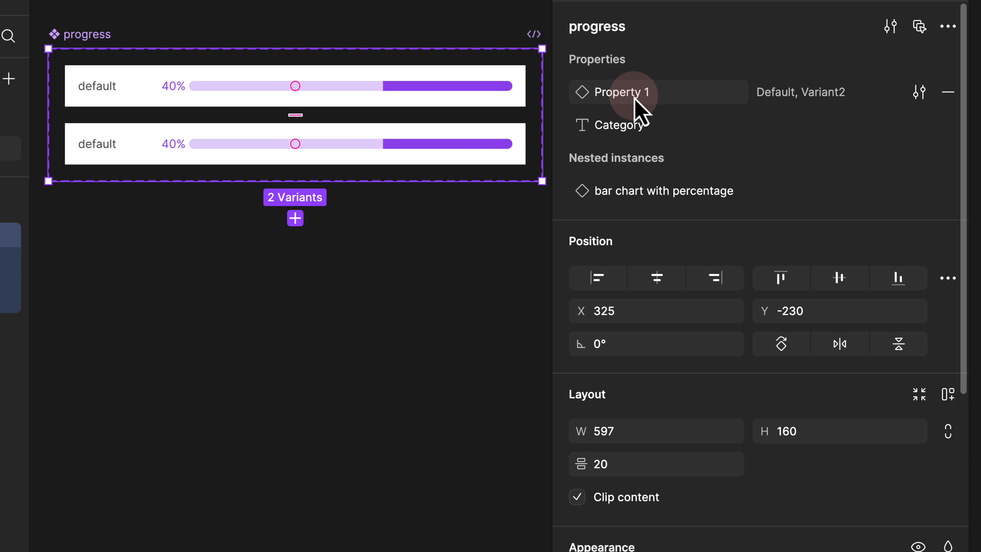
double_click(643, 98)
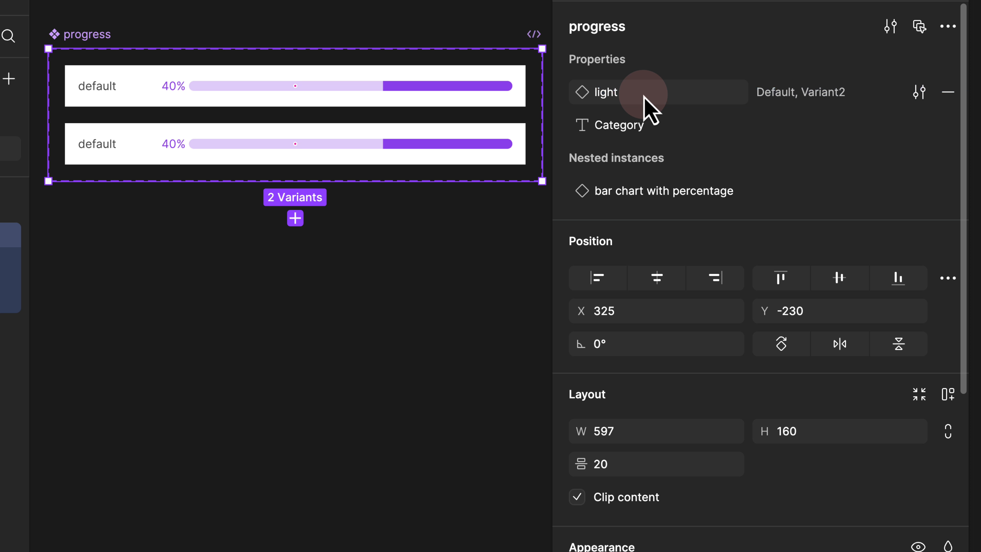
key(Return)
Step: Set the upper progress variant's light property to True
click(398, 143)
click(398, 85)
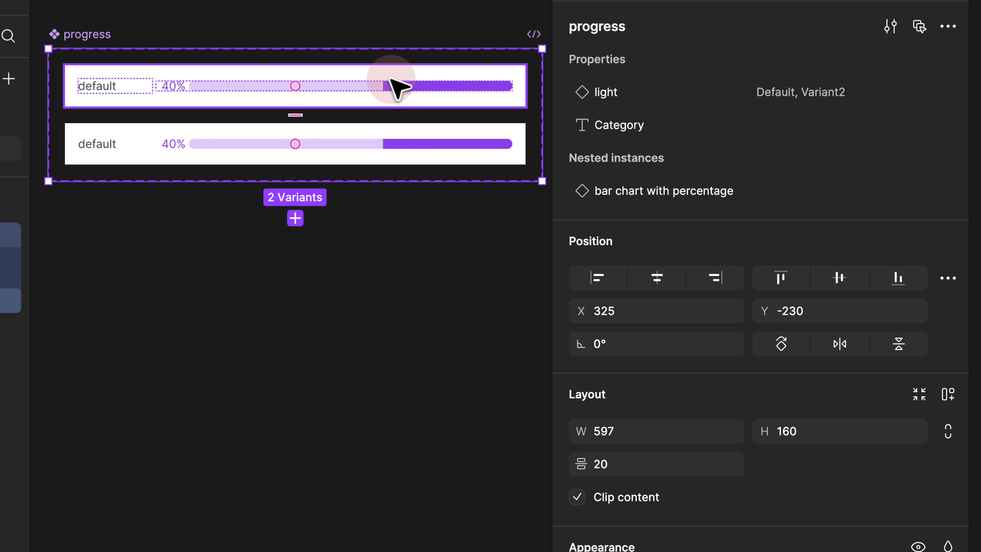
click(204, 83)
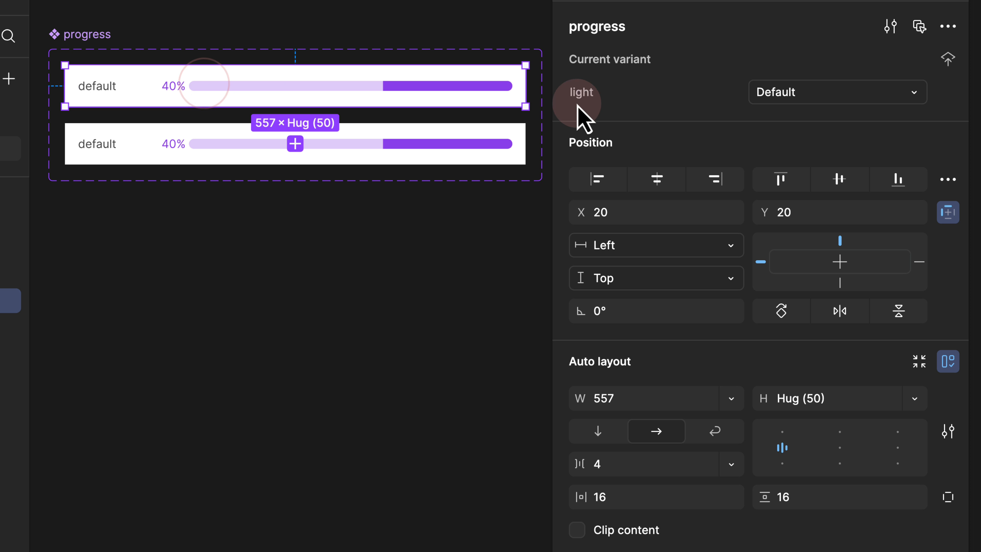
click(807, 92)
text(True)
key(Return)
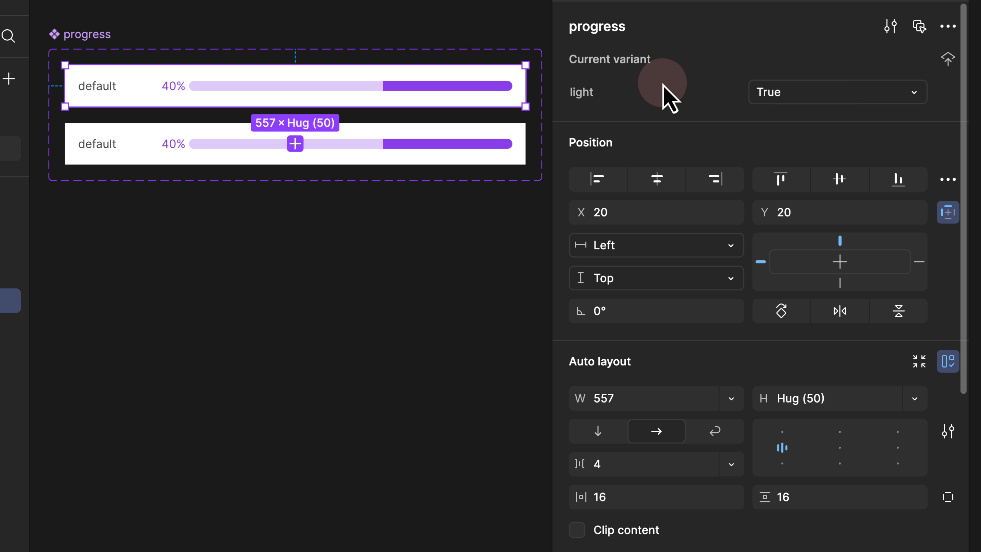
Step: Set the lower progress variant's light property to False
click(490, 143)
click(778, 100)
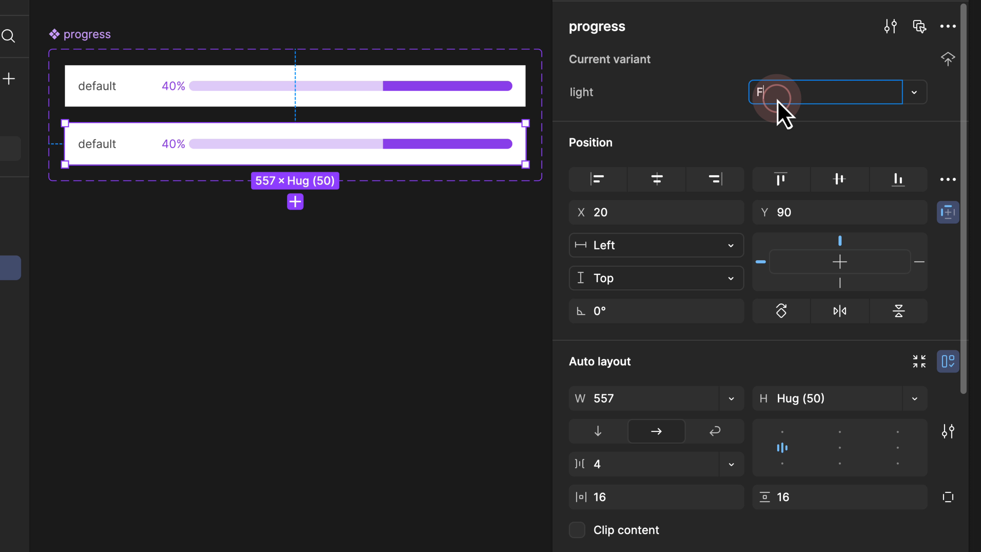
text(False)
click(269, 144)
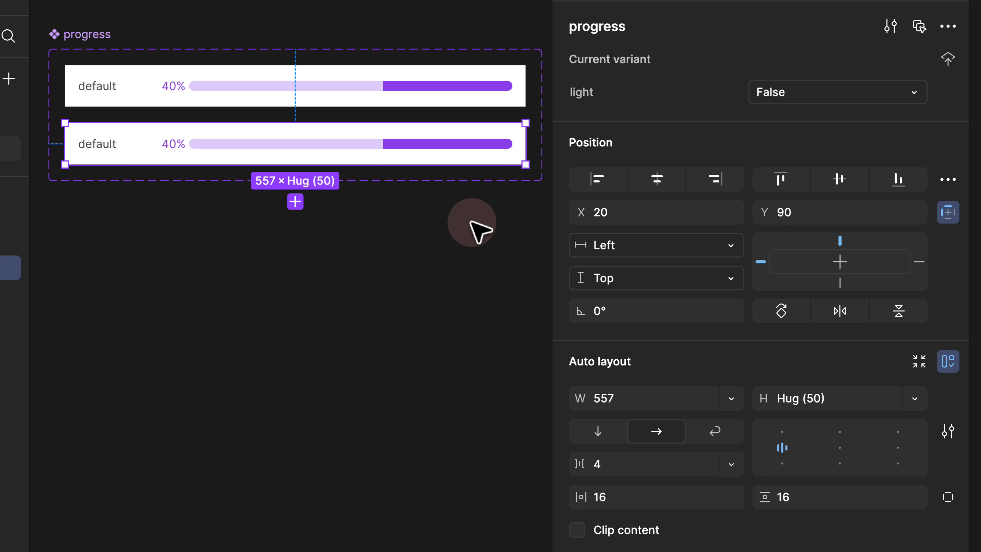
click(469, 221)
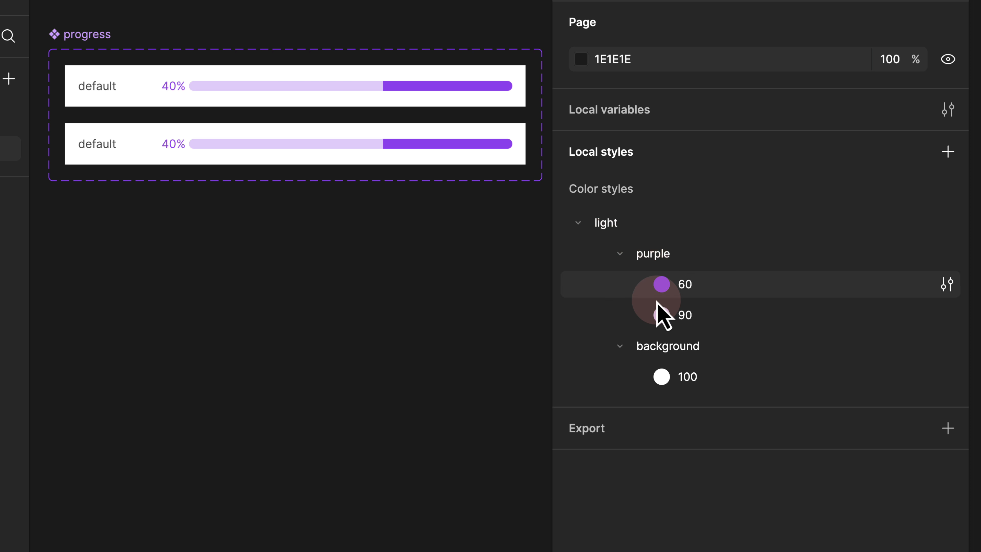
Step: Detach the lower progress variant's background fill from its style and sample the bar's strong purple as the fill colour
click(146, 141)
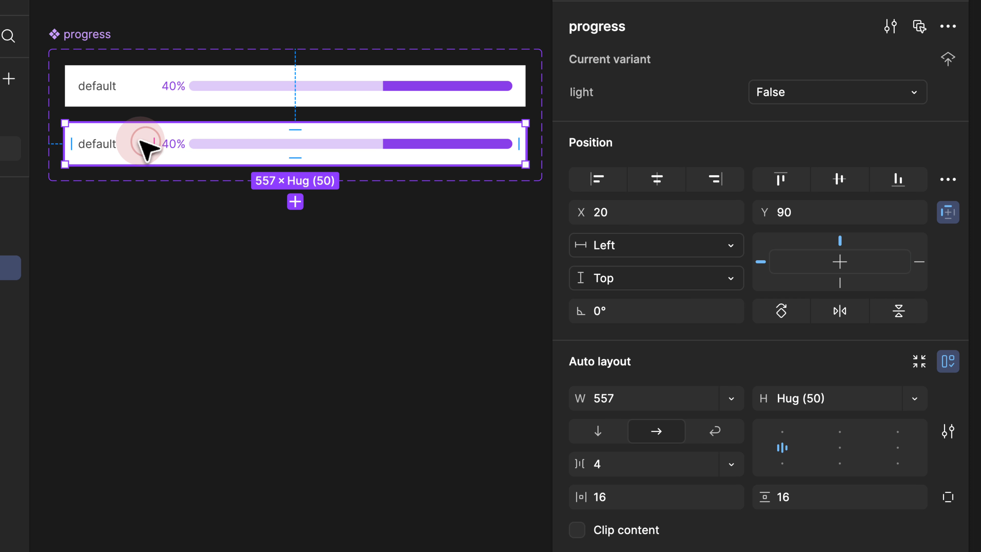
scroll(724, 170, down, 5)
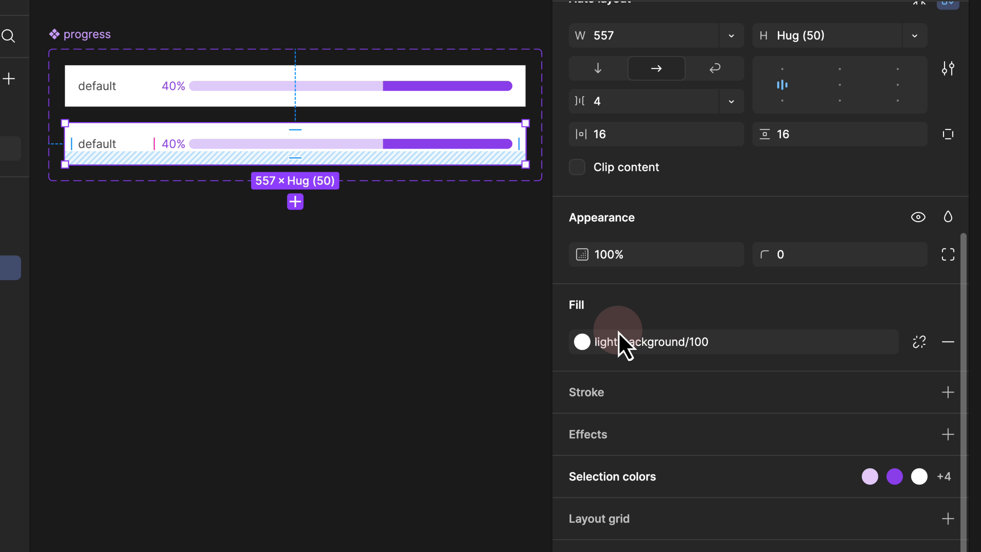
click(920, 342)
click(585, 343)
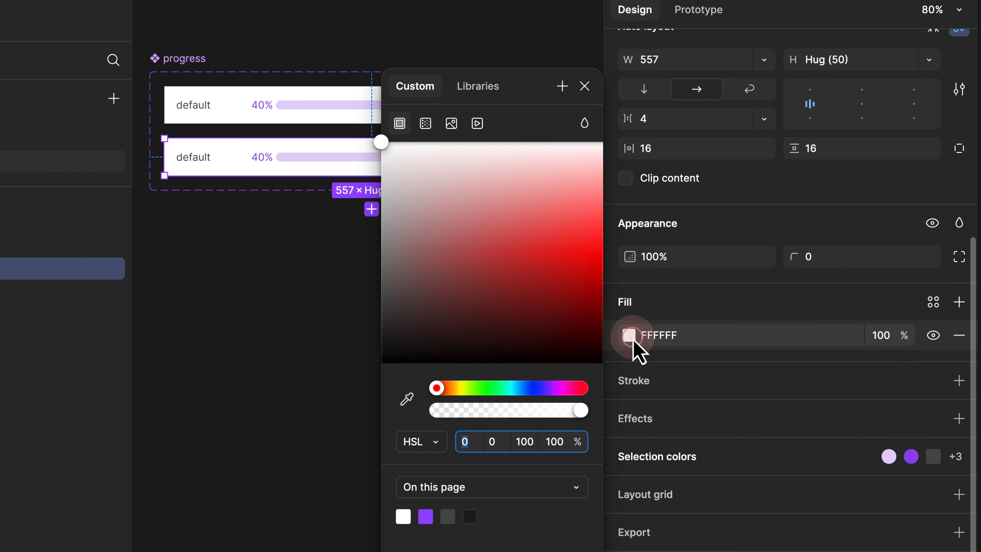
drag(566, 98, 141, 42)
click(21, 333)
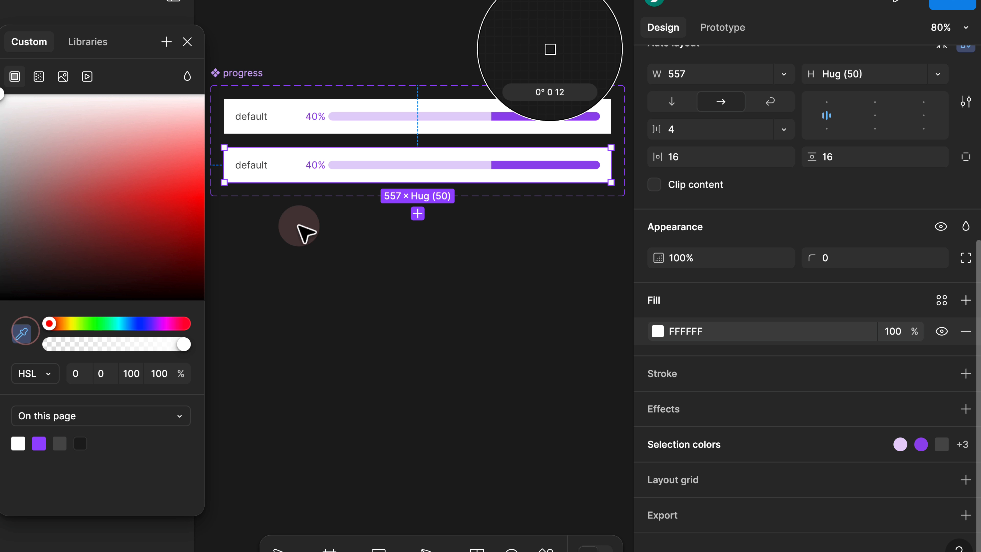
click(506, 165)
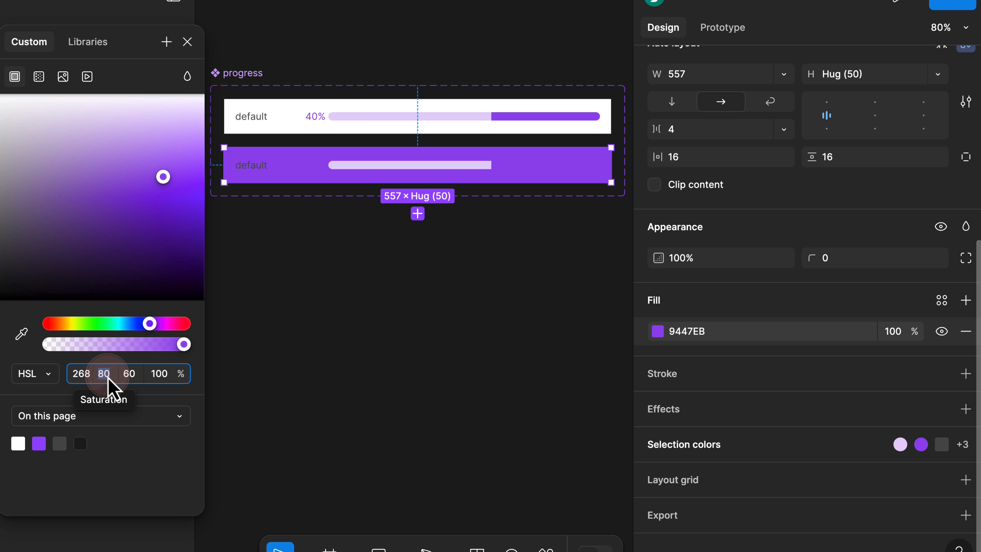
Step: Darken the lower variant's background fill to HSL saturation 40 and lightness 15
click(128, 381)
text(15)
key(Return)
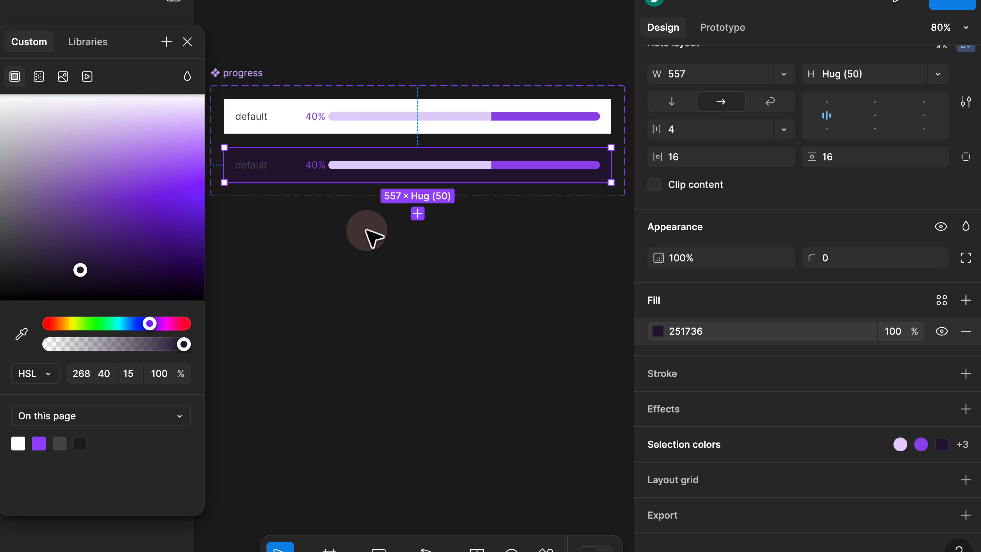
Step: Save the lower variant's background fill as a new colour style named dark/background/15
click(941, 301)
click(594, 300)
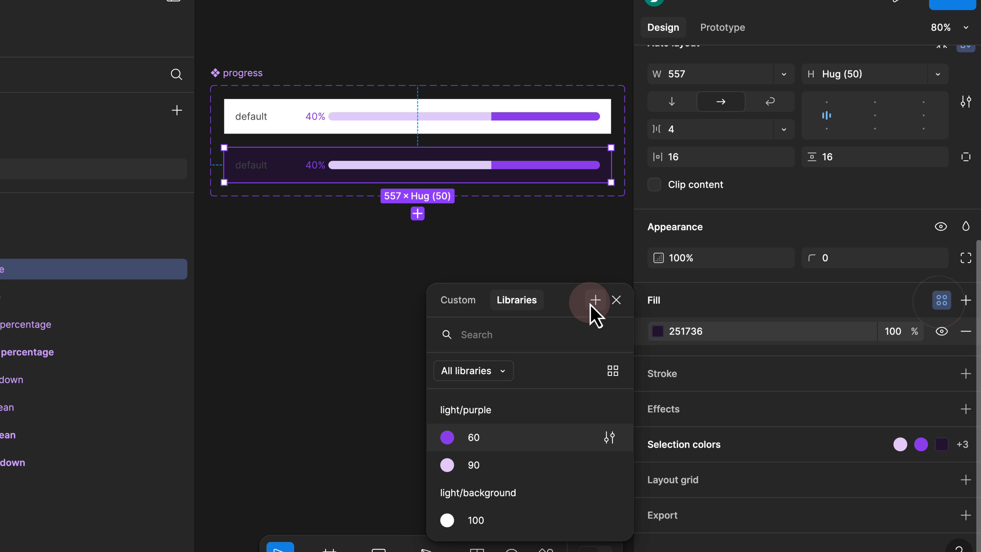
click(595, 301)
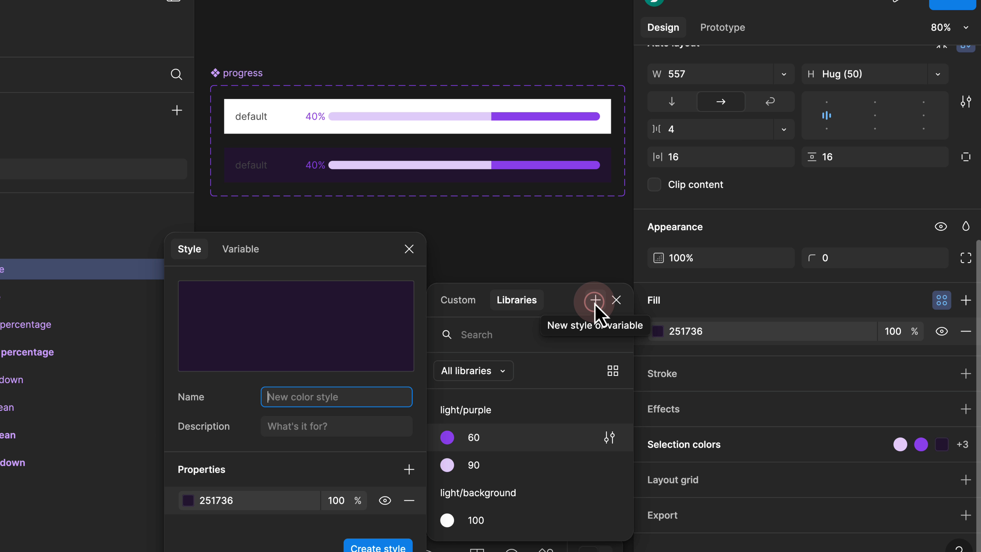
click(243, 258)
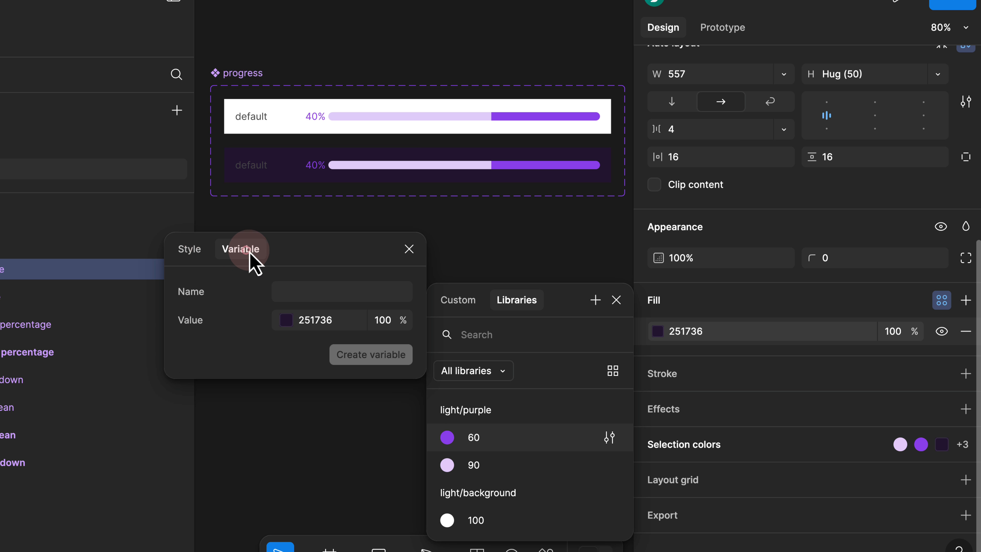
click(190, 250)
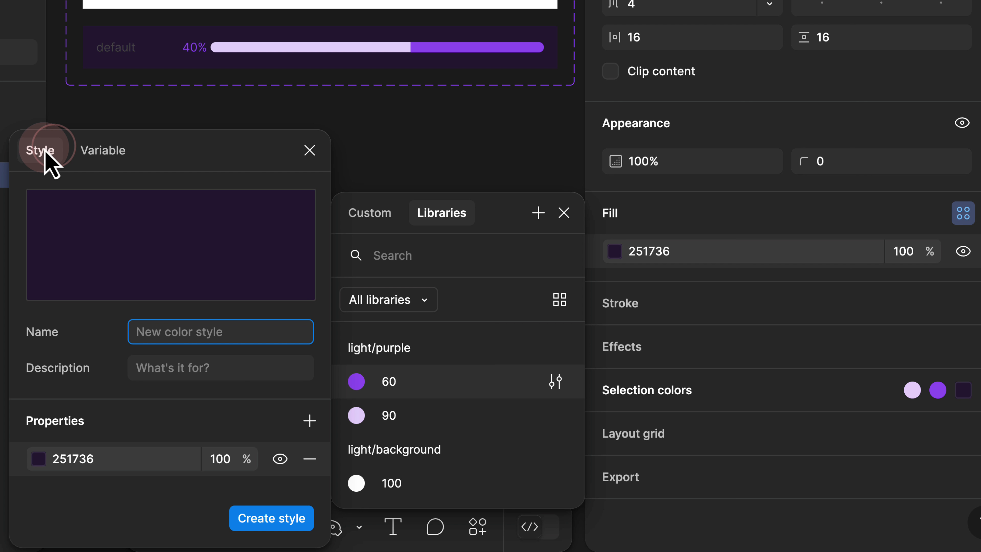
click(163, 316)
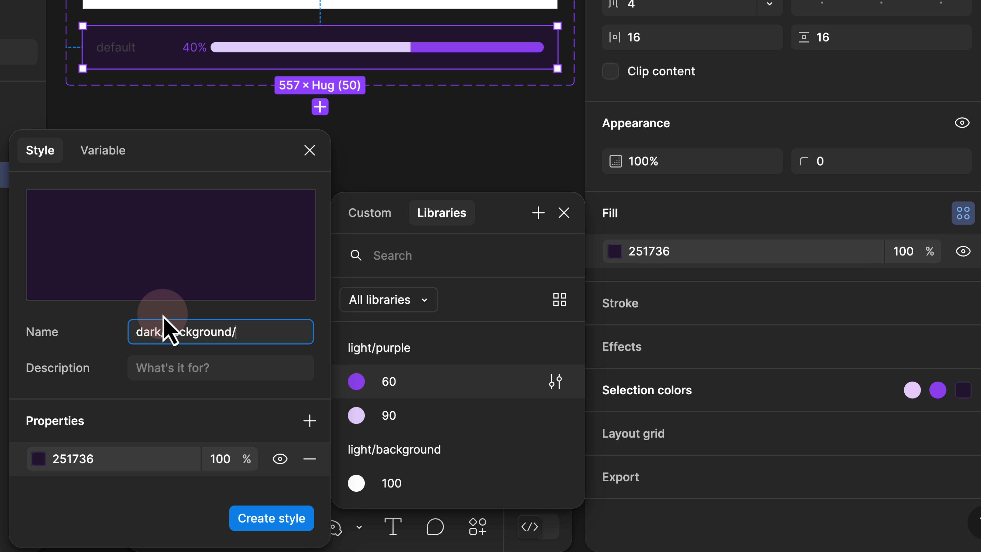
text(15)
click(272, 518)
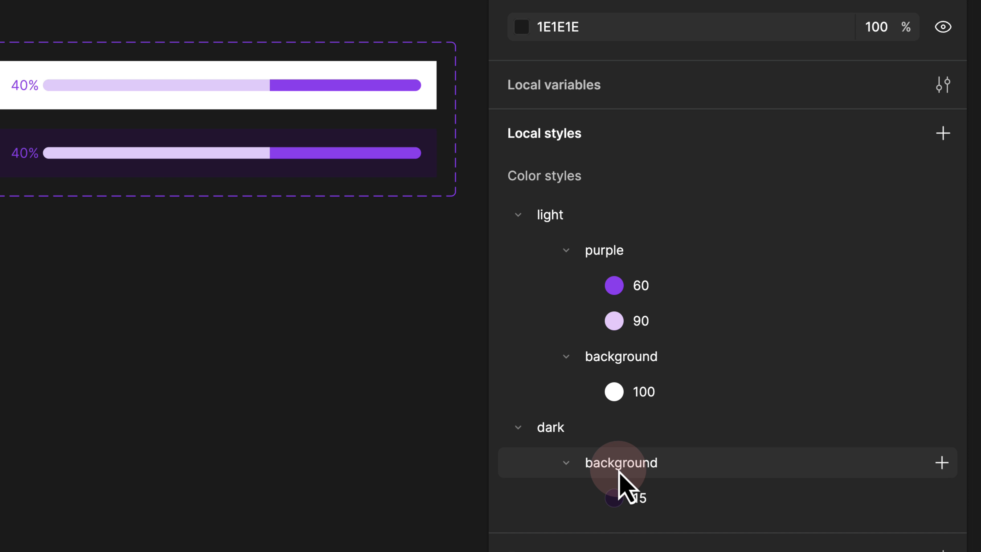
Step: Detach the light/purple/60 style from the lower progress variant's selection colours
click(4, 163)
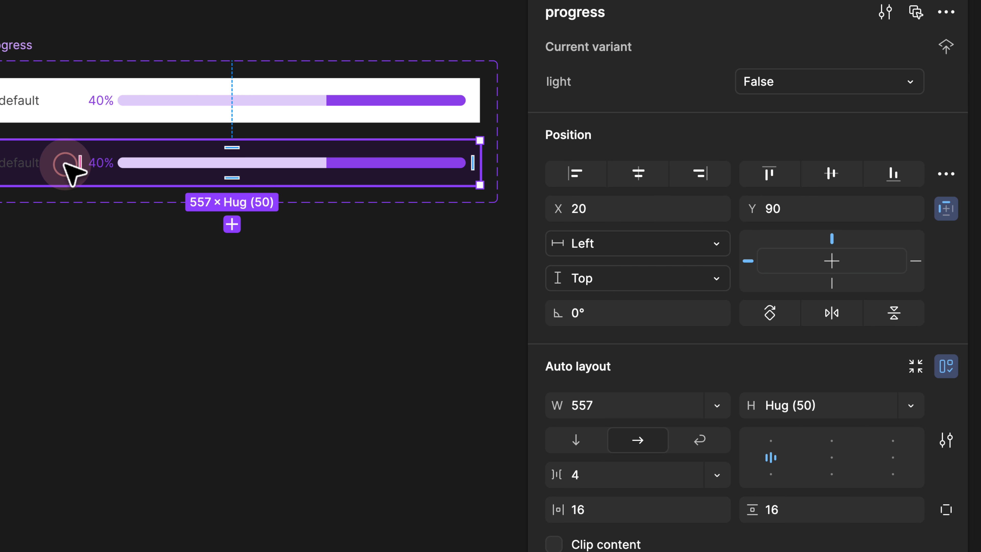
scroll(587, 464, down, 10)
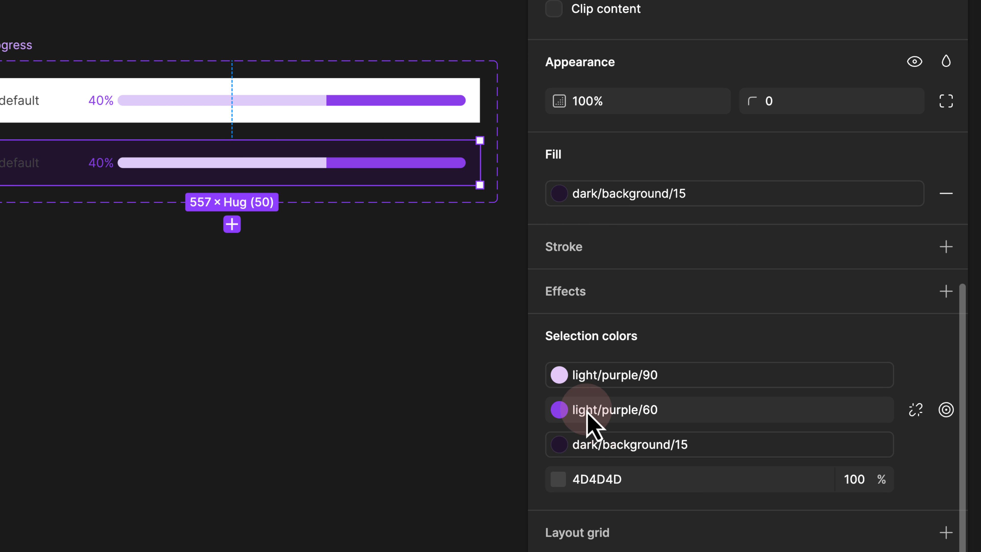
click(618, 410)
click(916, 410)
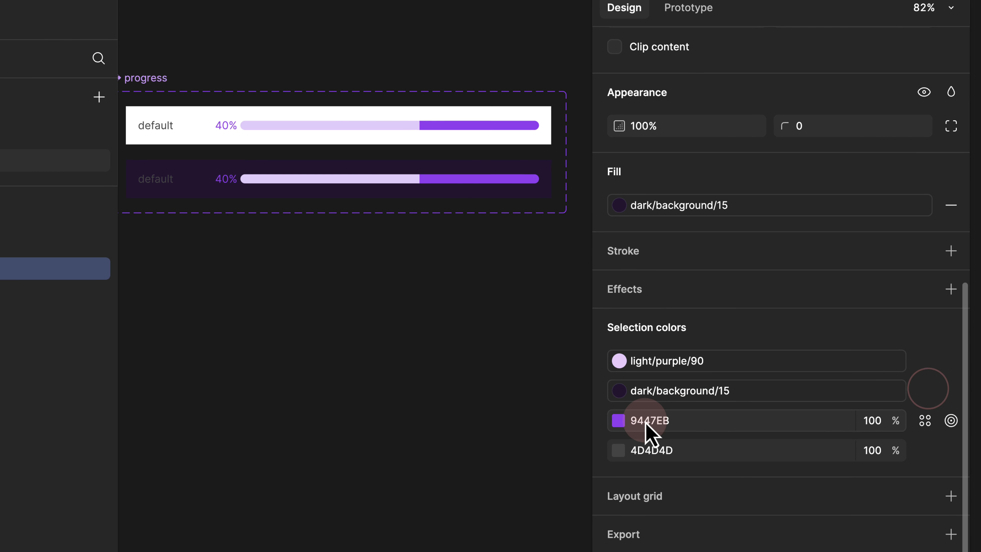
Step: Set the lower variant's detached strong purple to HSL saturation 100 and lightness 70
click(645, 422)
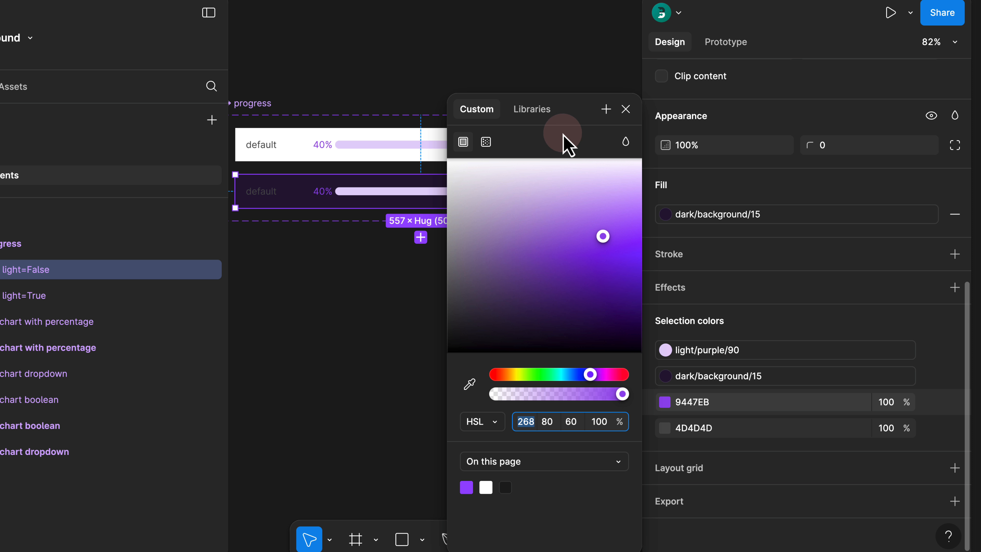
drag(564, 121, 307, 77)
scroll(525, 194, up, 4)
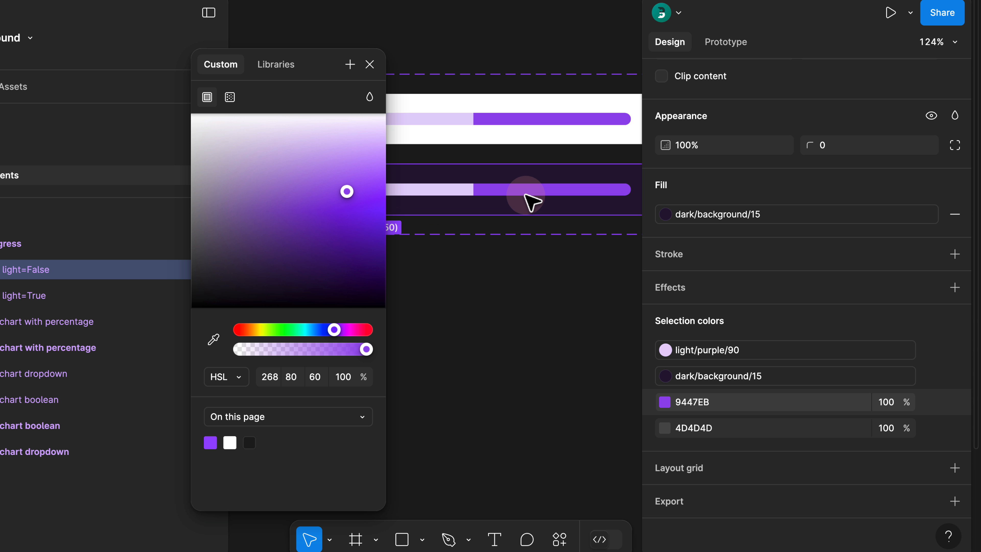
scroll(531, 201, up, 1)
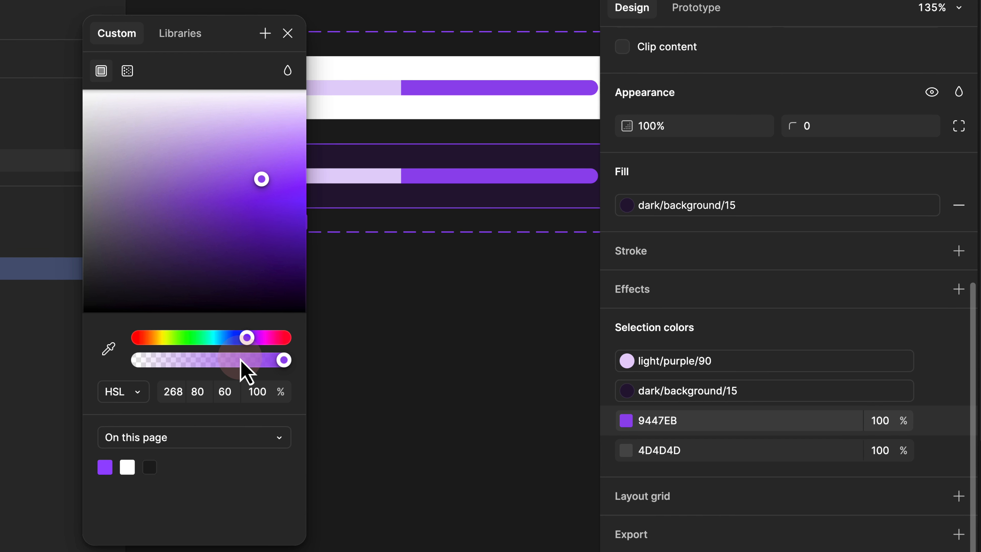
click(294, 380)
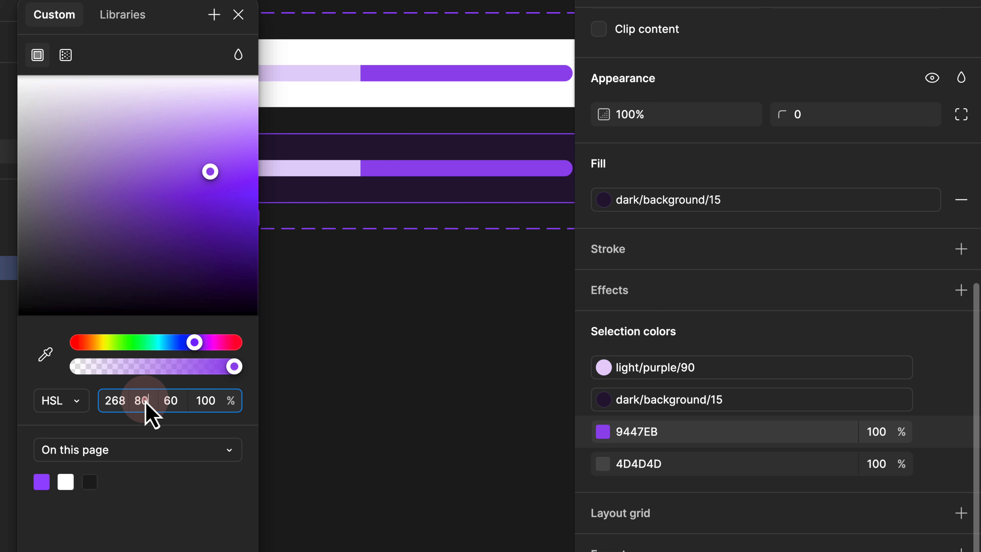
text(100)
key(Return)
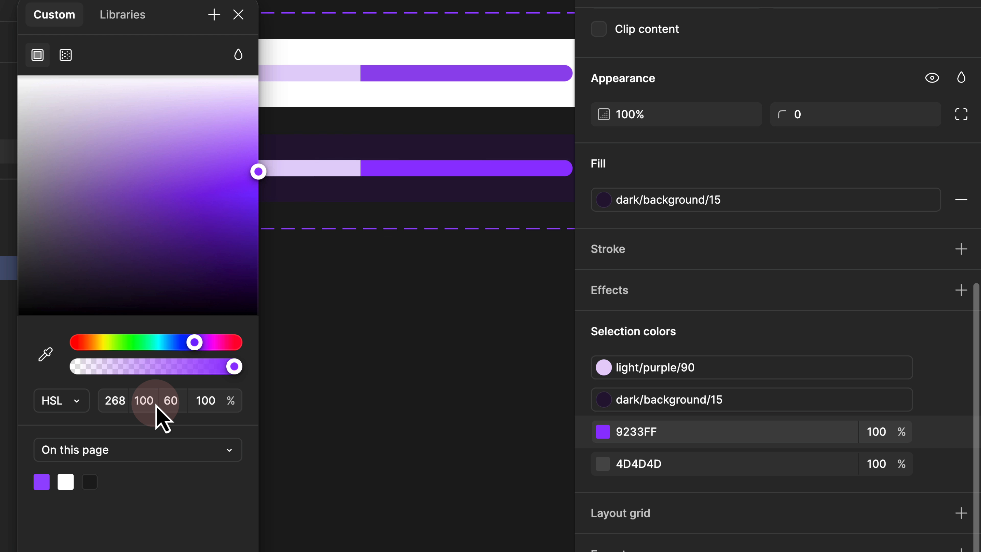
click(173, 401)
text(70)
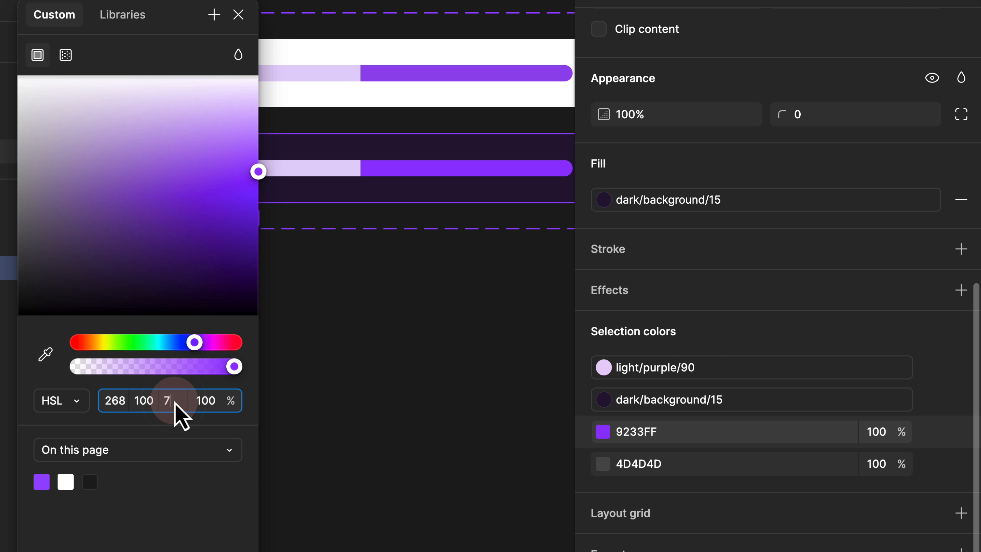
key(Return)
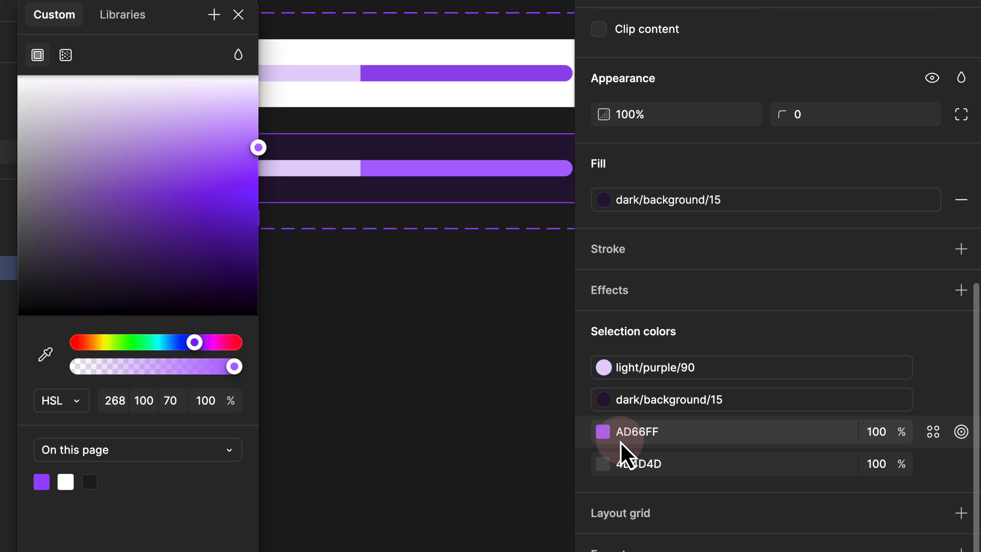
Step: Save the lower variant's brightened purple as a new colour style named dark/purple/70
click(933, 437)
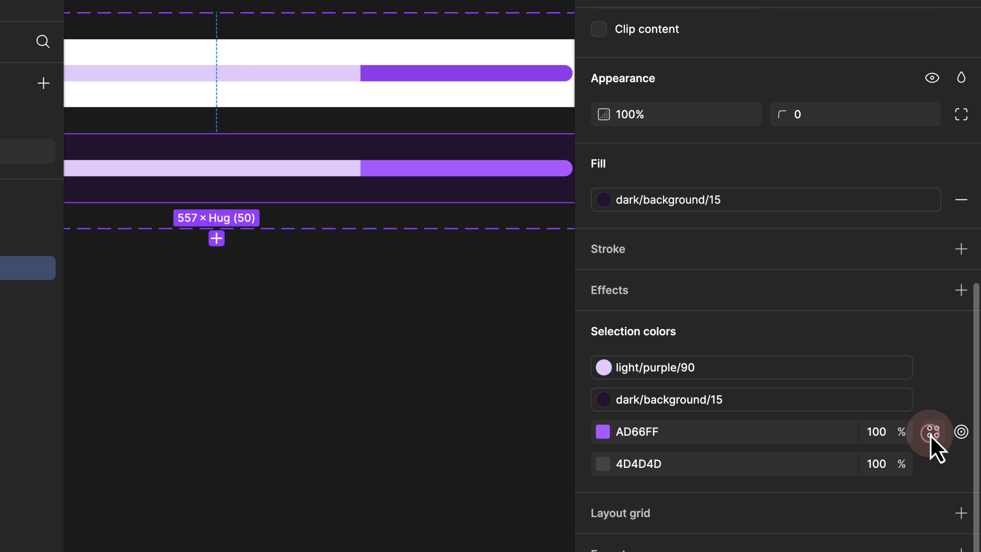
click(933, 436)
click(530, 277)
click(58, 277)
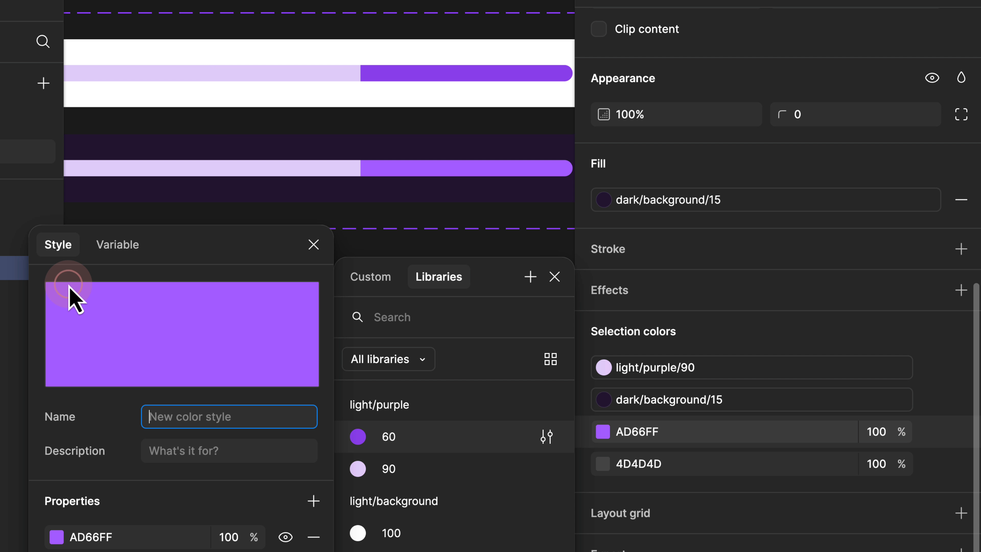
text(dark)
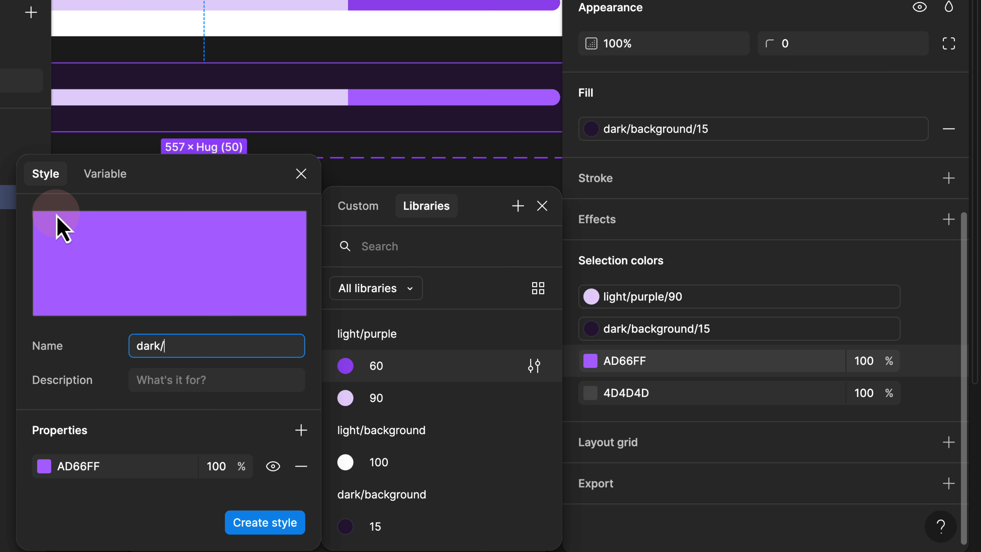
text(/purple/70)
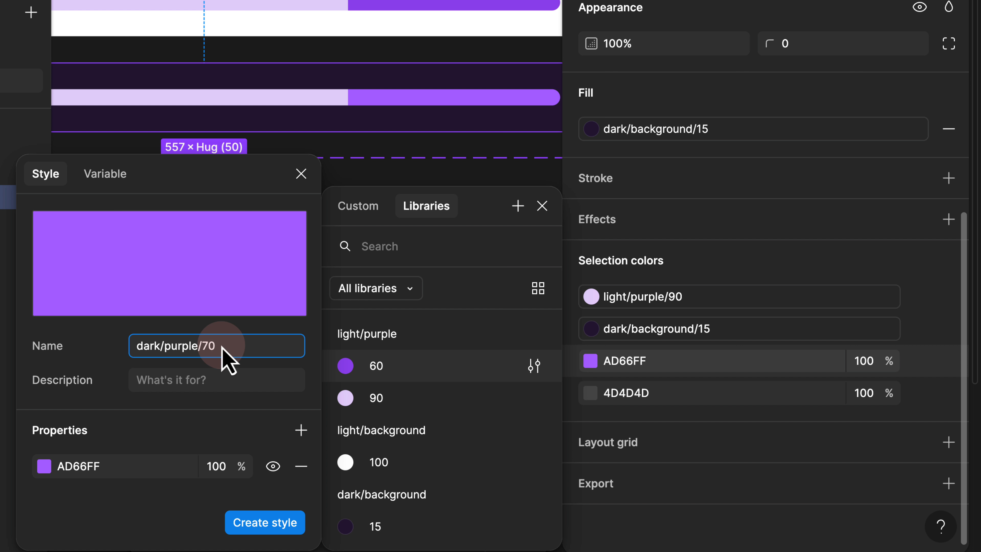
click(267, 523)
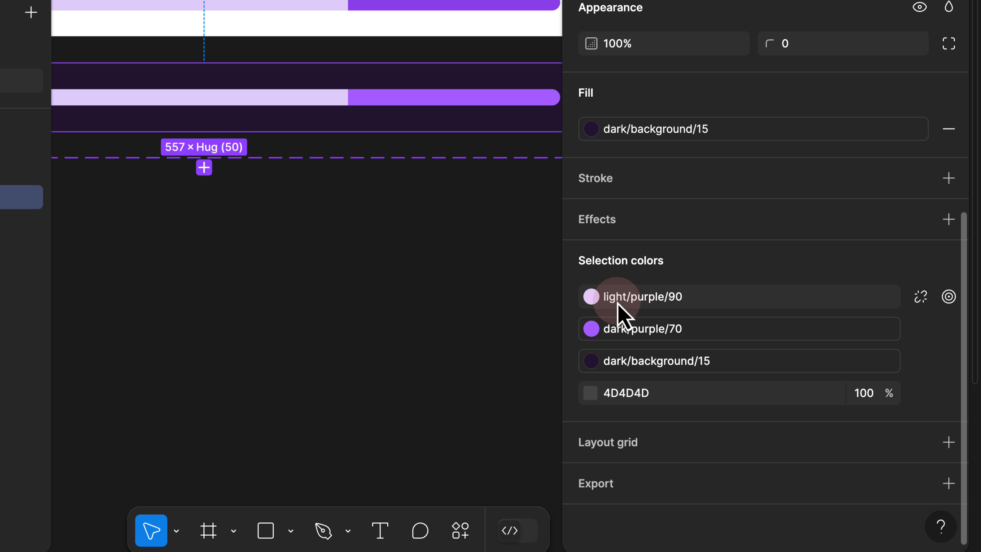
Step: Detach the light/purple/90 style from the lower variant's selection colours and sample the variant's dark background as the replacement colour
click(921, 296)
click(591, 360)
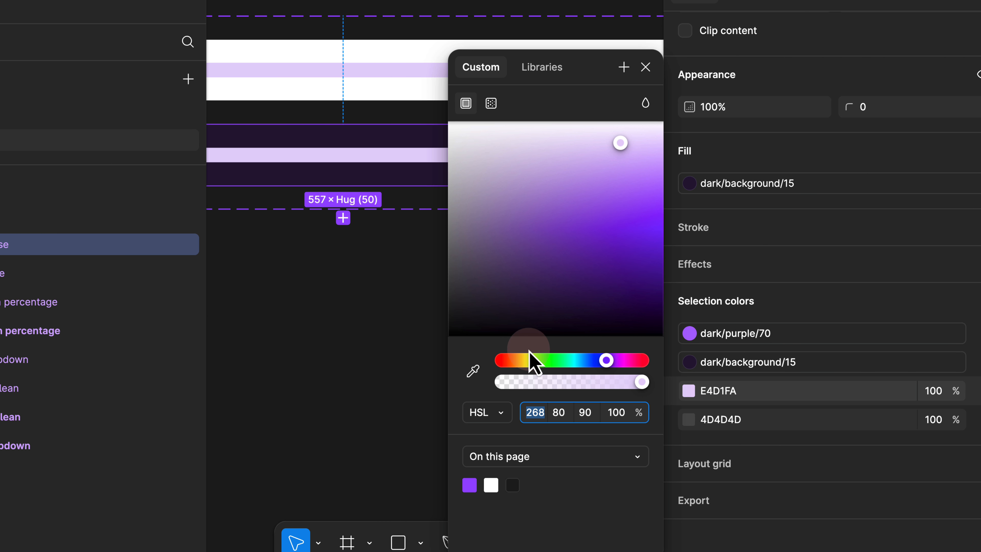
drag(445, 16, 59, 0)
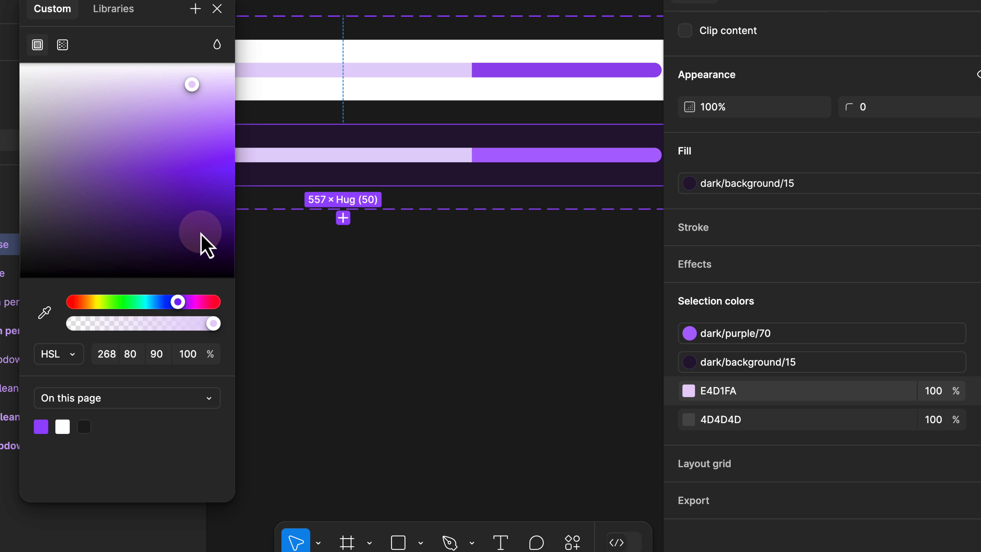
click(46, 312)
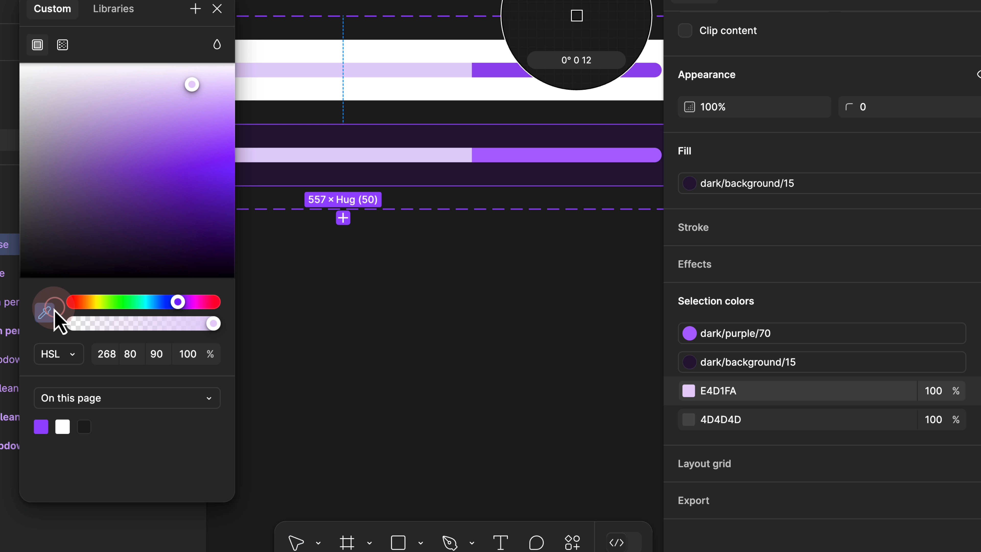
click(434, 136)
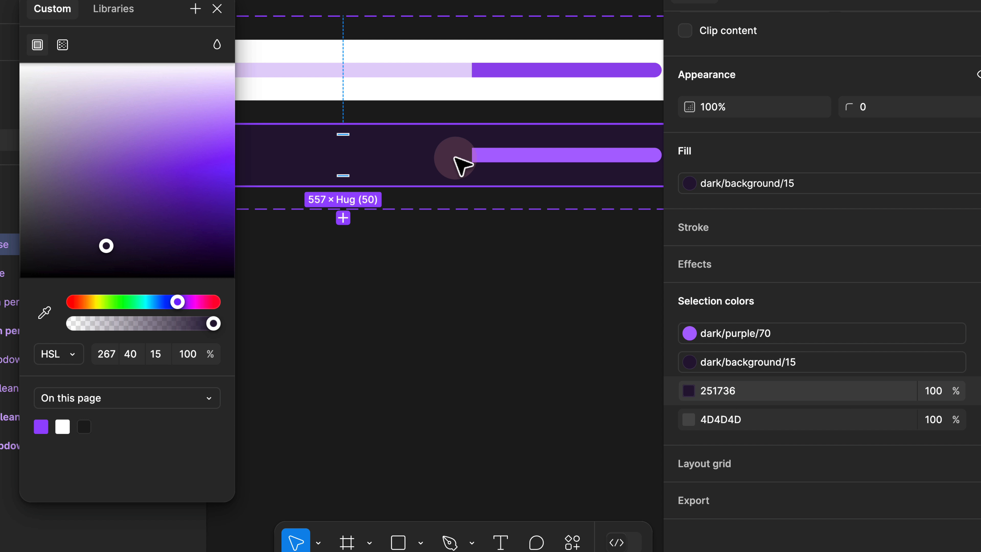
Step: Set the lightness of the lower variant's sampled pale bar colour to 40
drag(178, 340, 202, 337)
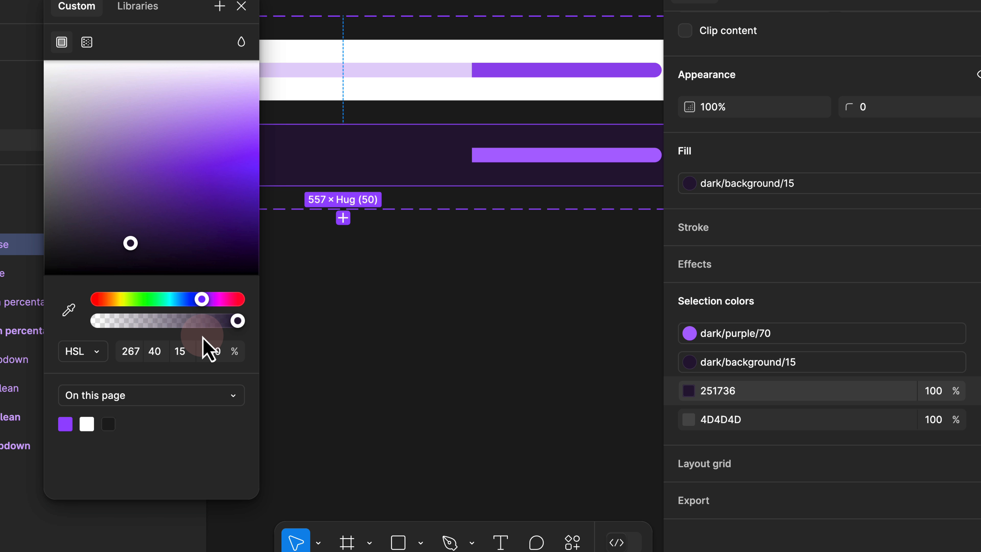
click(186, 353)
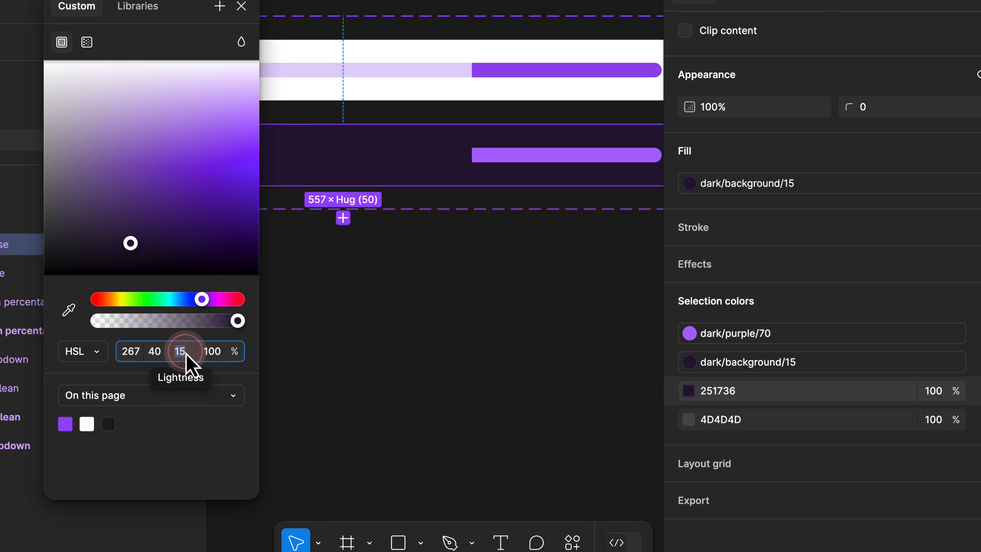
key(Return)
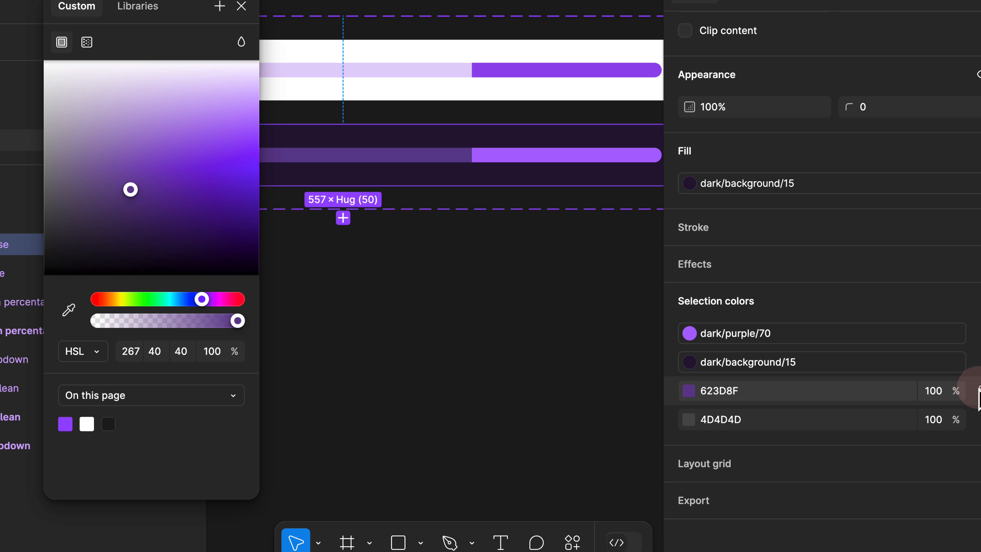
Step: Save the lower variant's darkened pale bar colour as a new colour style named dark/purple/40
click(929, 388)
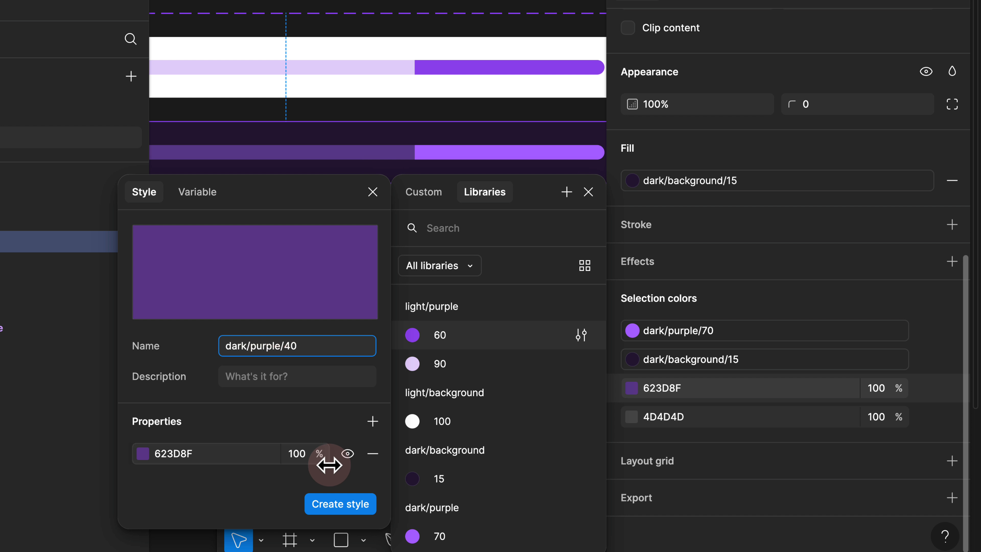
click(339, 502)
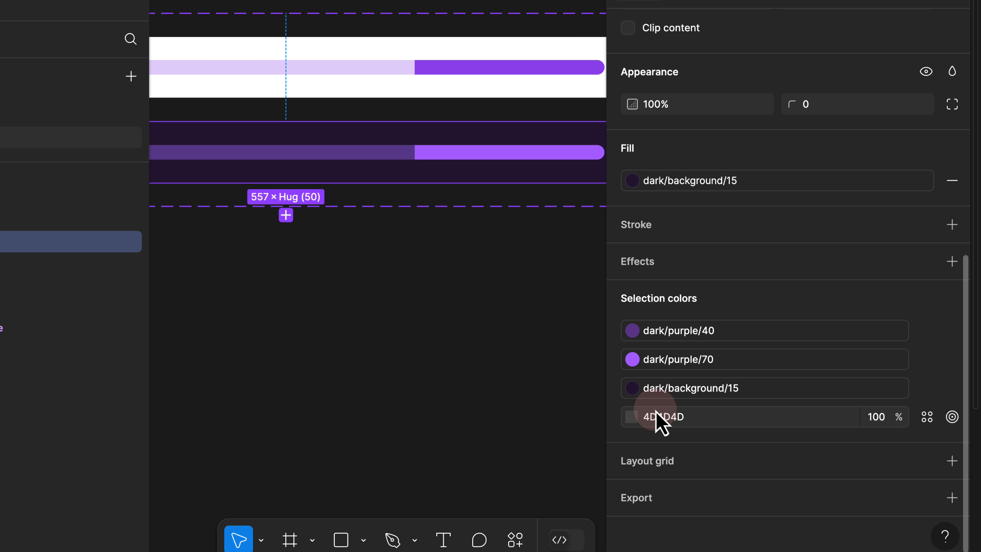
click(302, 250)
Step: Save the fill of the upper variant's category label as a new colour style named light/text/30
drag(302, 250, 517, 301)
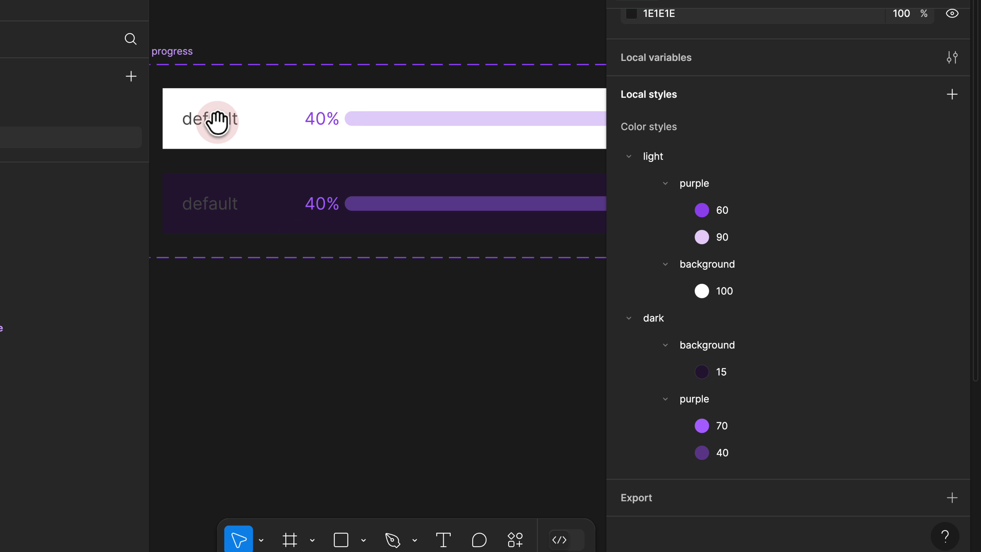
drag(217, 122, 258, 125)
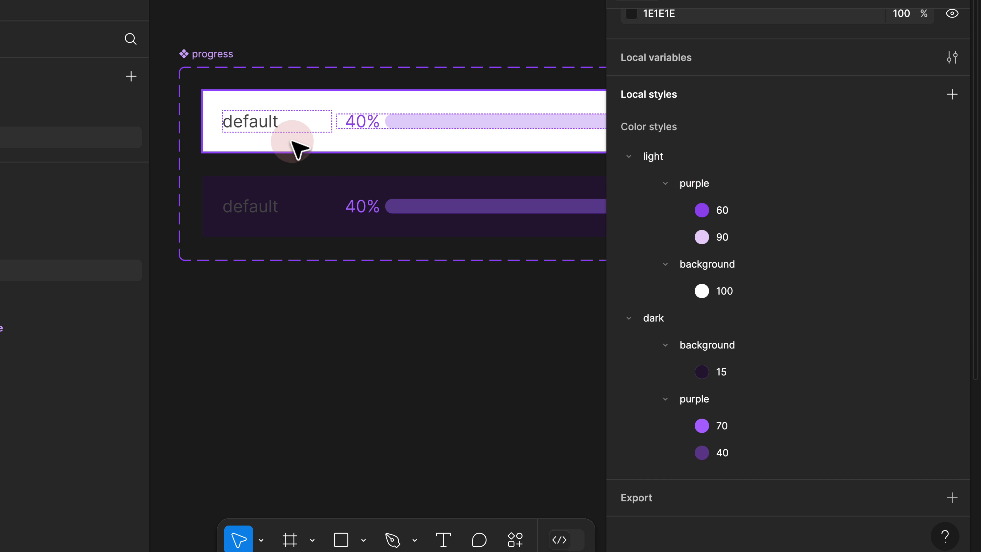
double_click(263, 123)
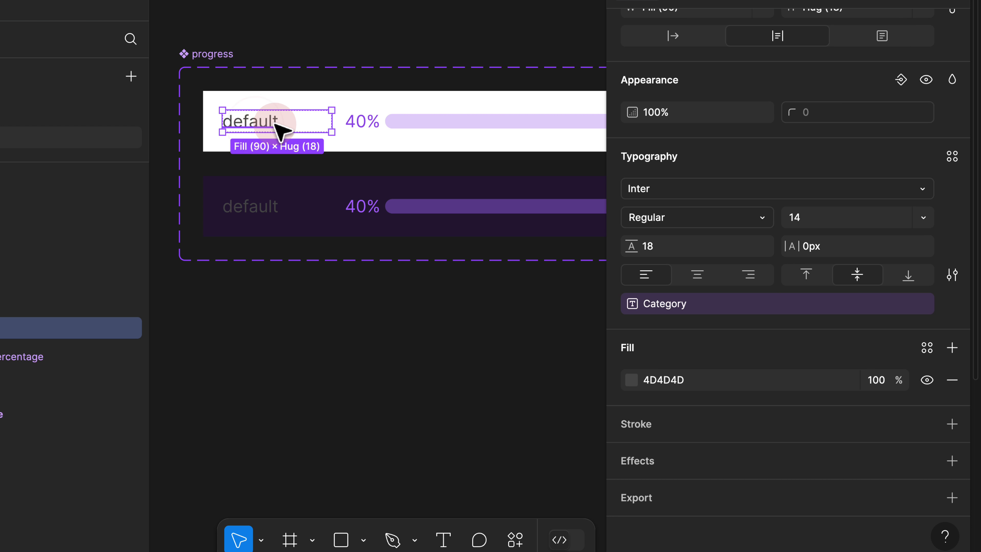
click(927, 347)
click(243, 346)
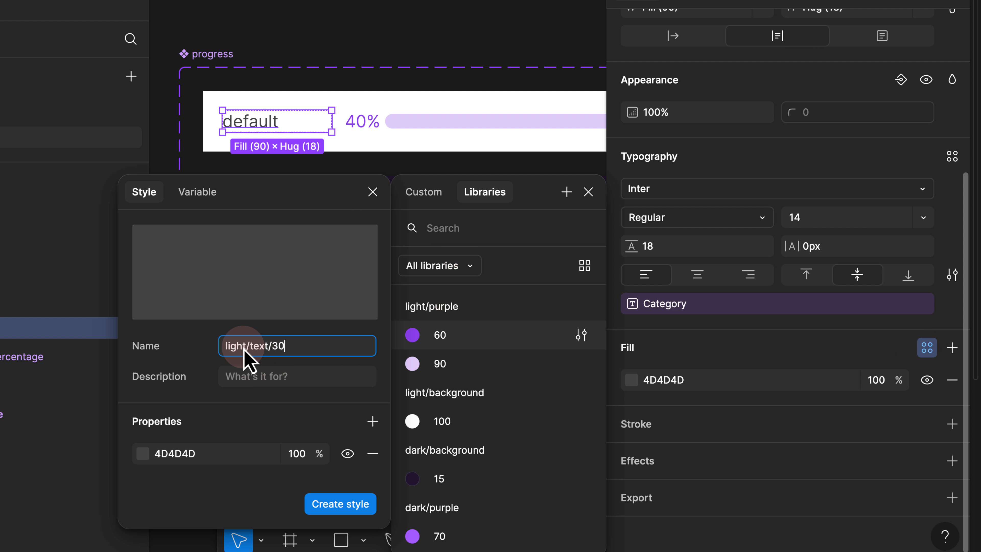
click(348, 504)
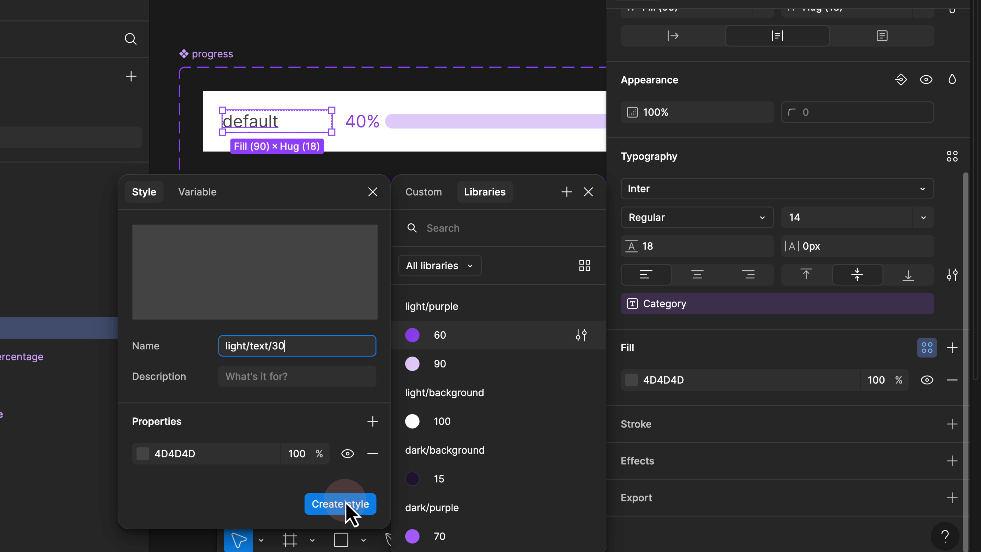
Step: Set the lower variant's category label fill to HSL lightness 100 and save it as a colour style named dark/text/100
click(631, 380)
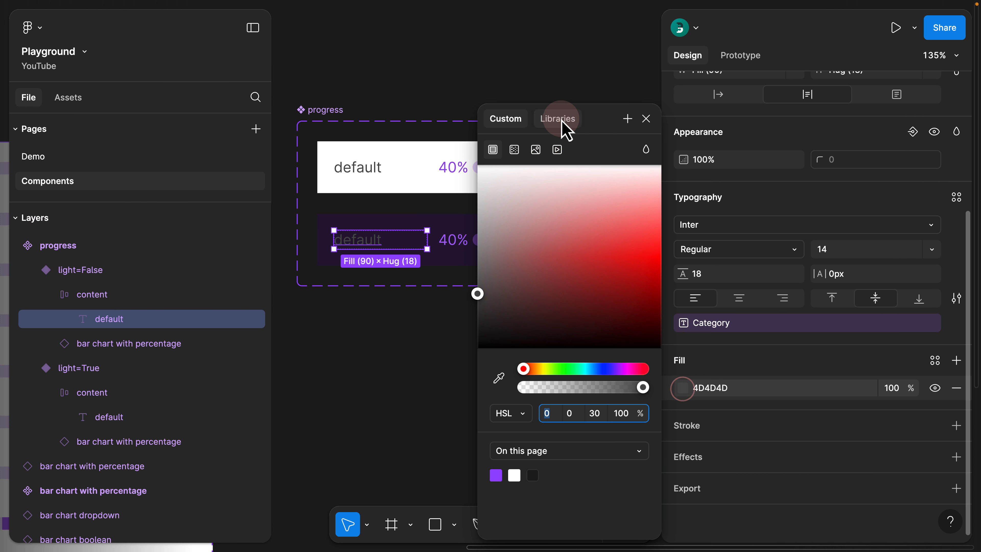
drag(541, 72, 84, 18)
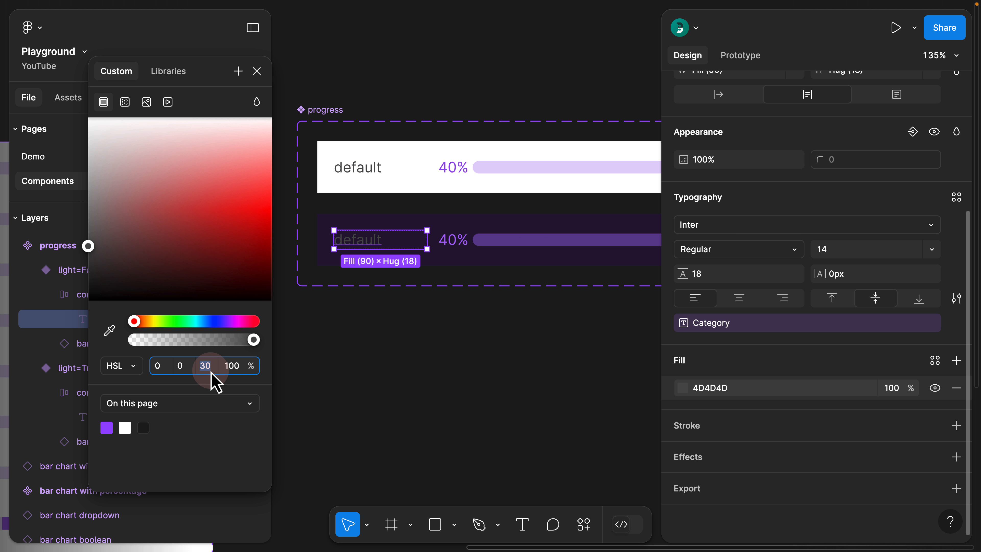
text(100)
key(Return)
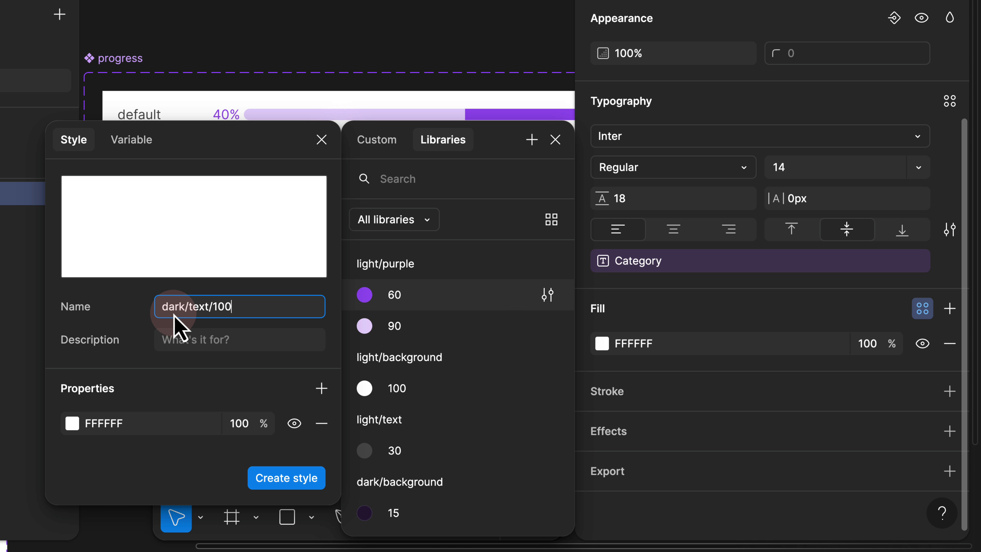
click(290, 479)
click(438, 13)
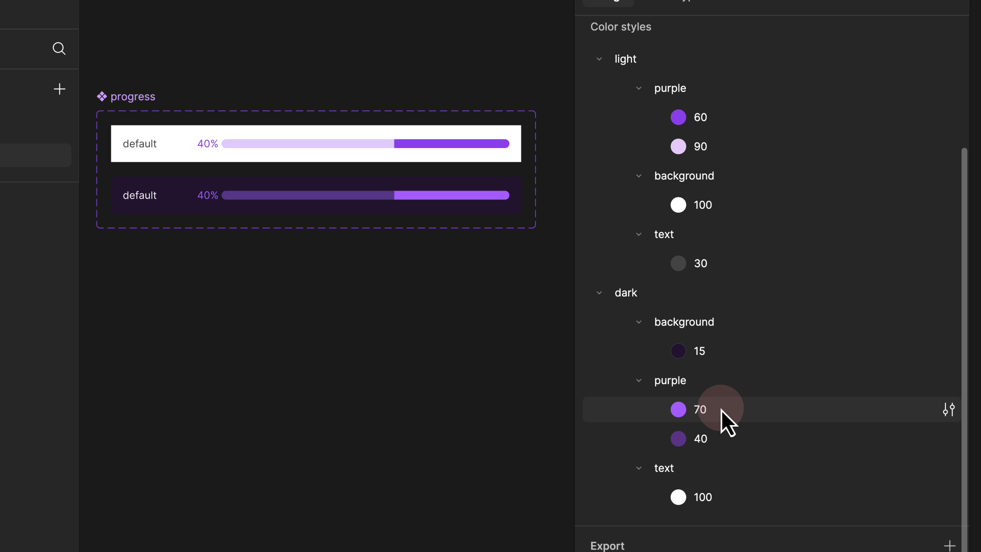
Step: Edit the dark/purple/70 colour style and set its HSL lightness to 80
click(203, 199)
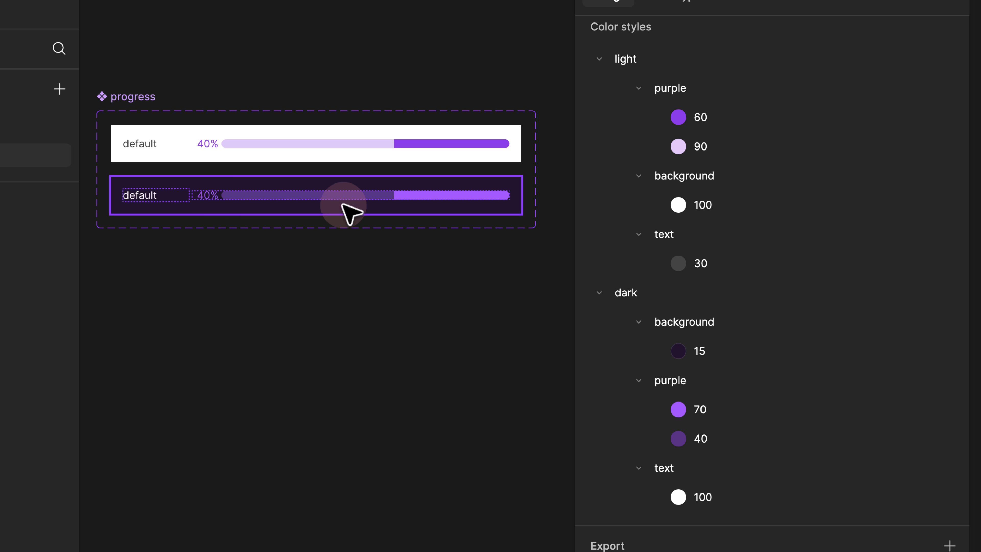
click(428, 290)
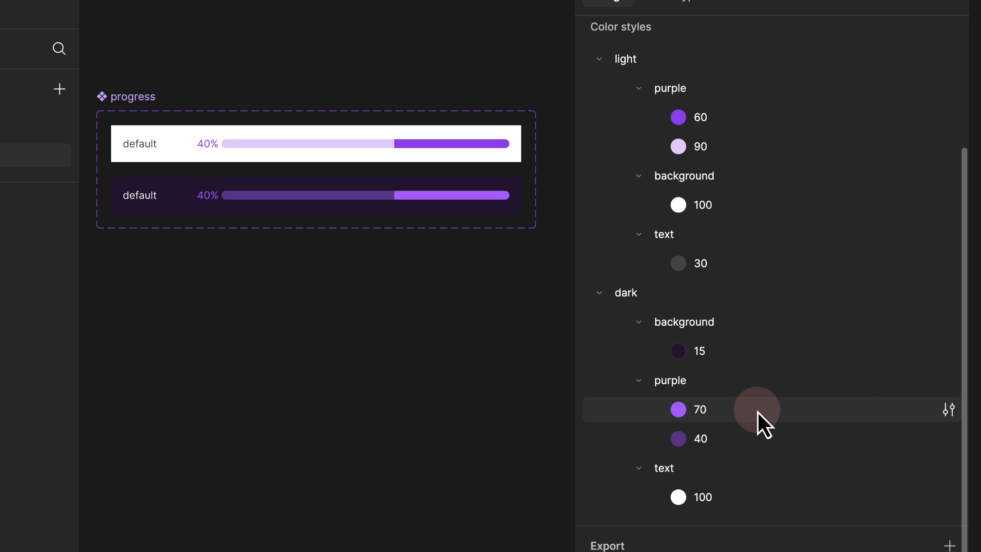
click(949, 410)
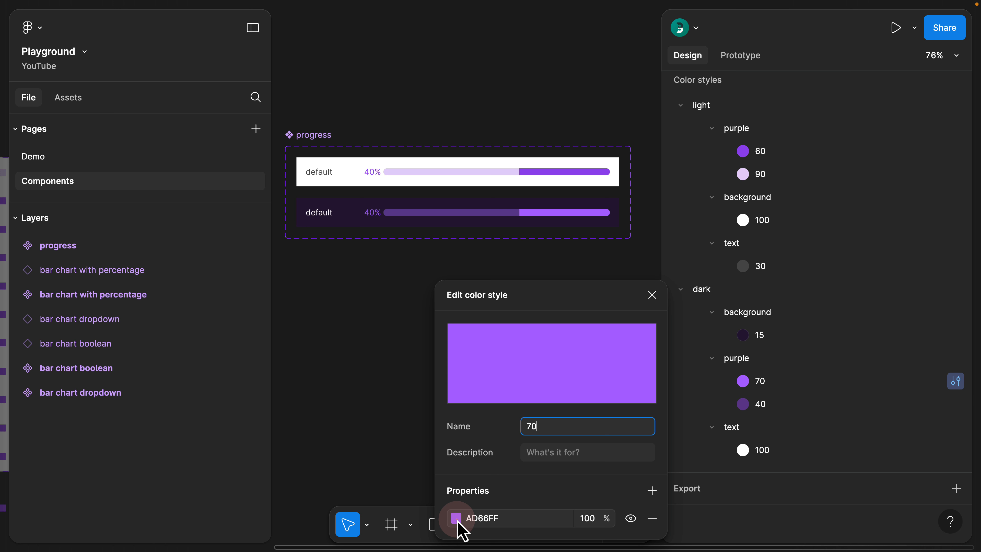
click(457, 519)
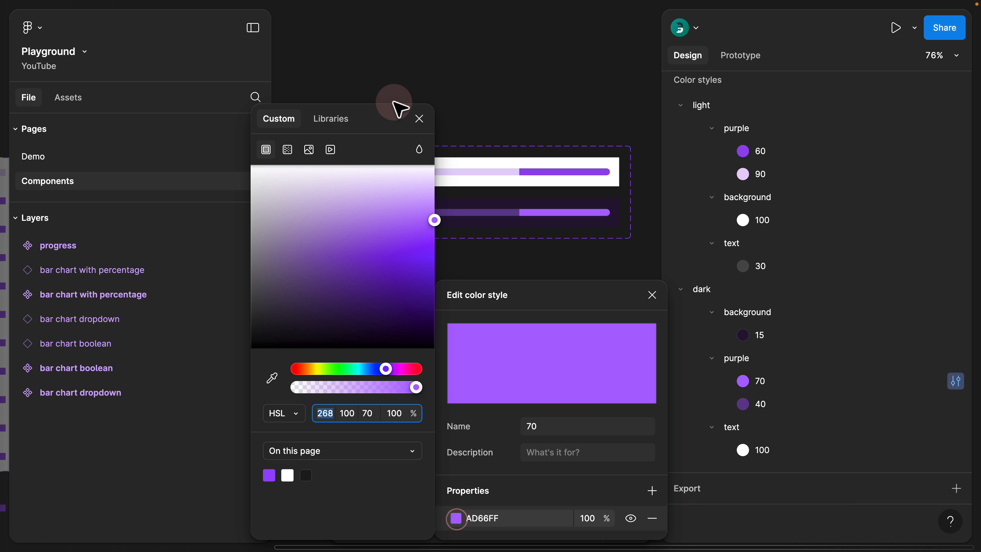
drag(380, 127, 205, 65)
click(197, 353)
text(80)
key(Return)
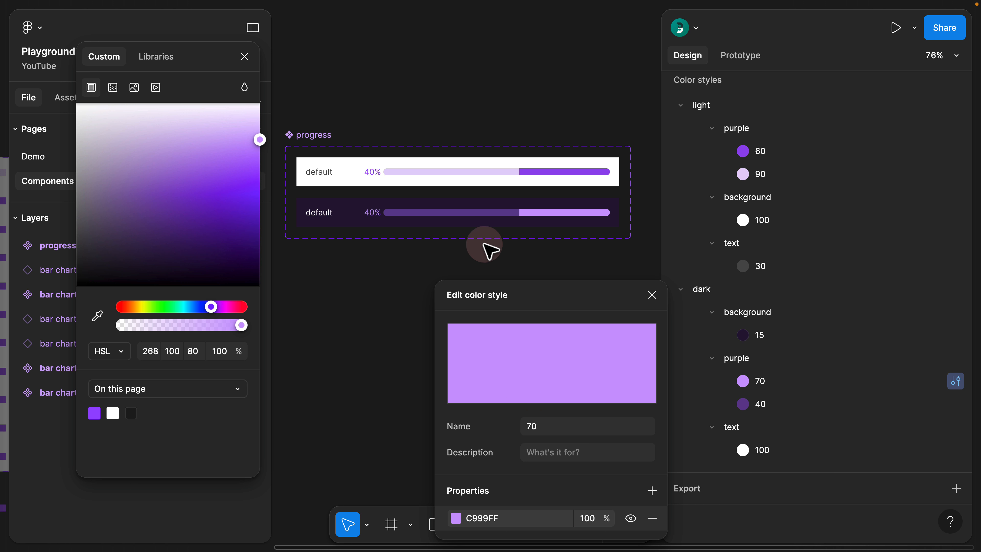
Step: Rename the edited dark purple colour style as 80
click(557, 428)
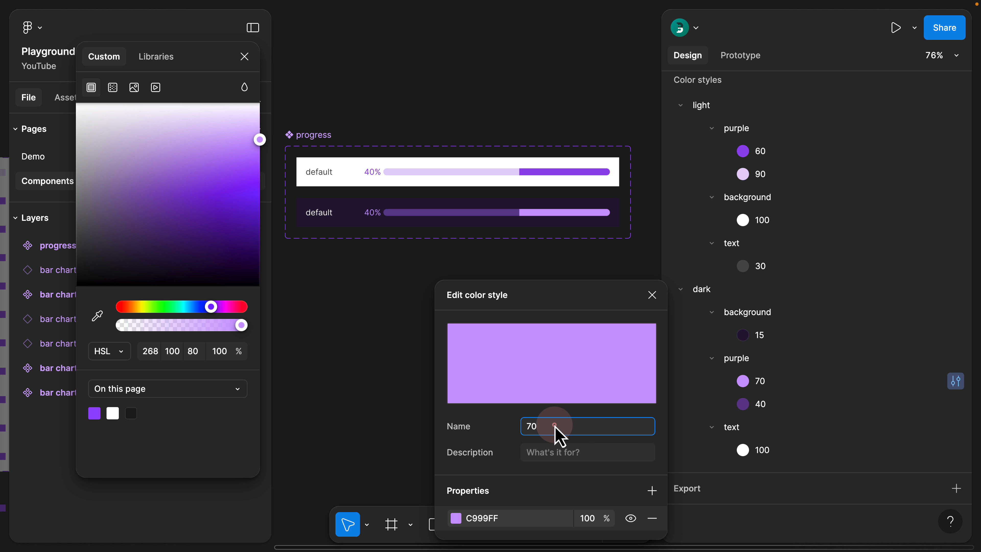
text(80)
key(Return)
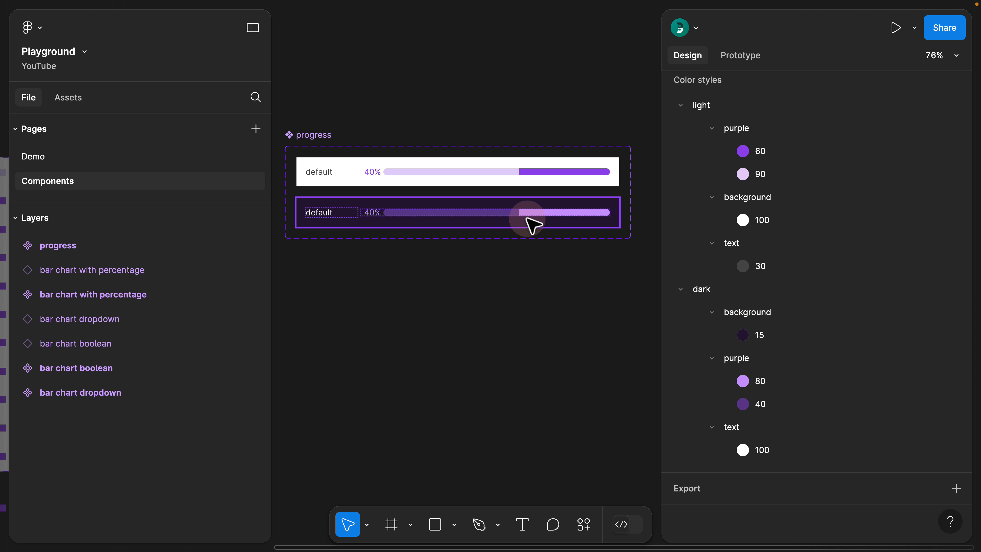
Step: Examine the selection colours of the dark and light variants and the properties of the progress component set
click(529, 220)
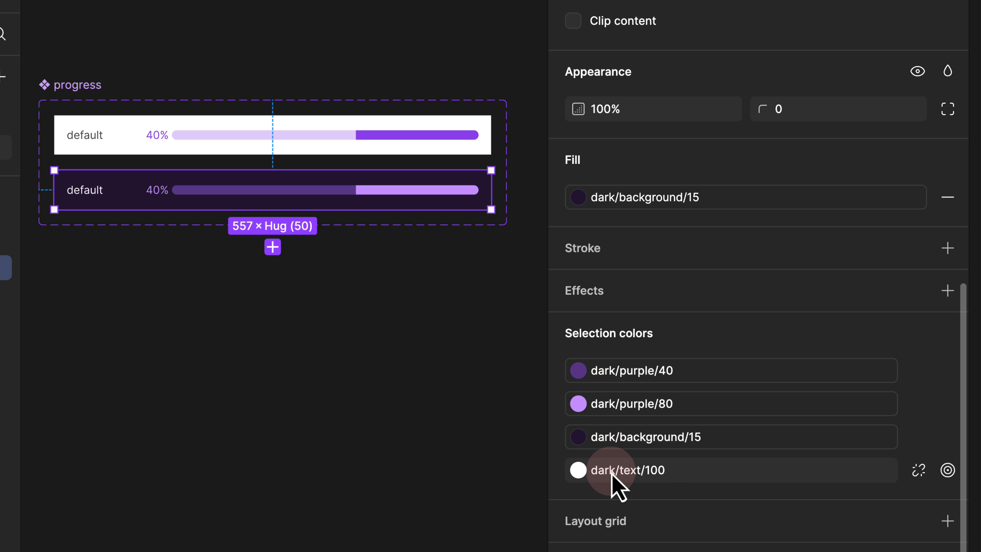
click(441, 132)
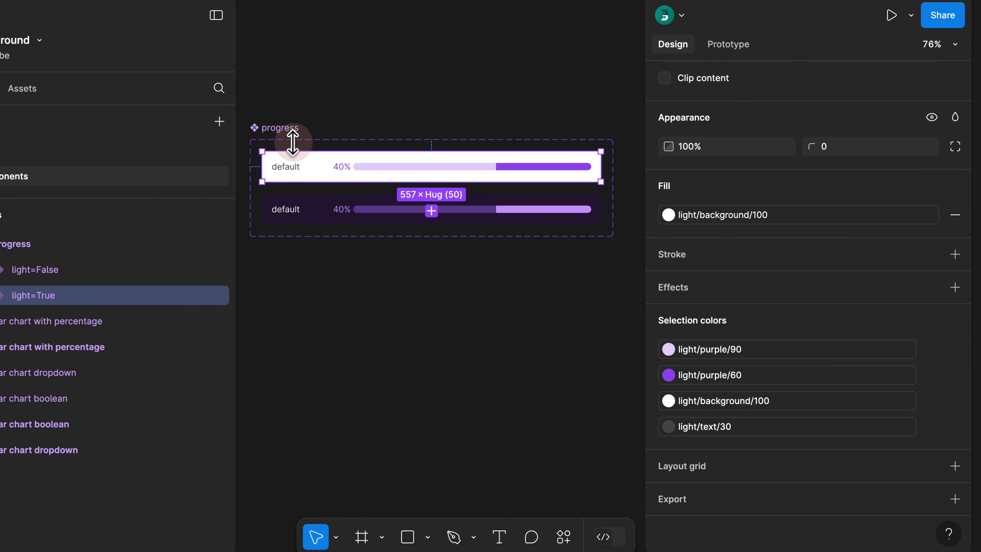
click(92, 81)
scroll(749, 228, up, 10)
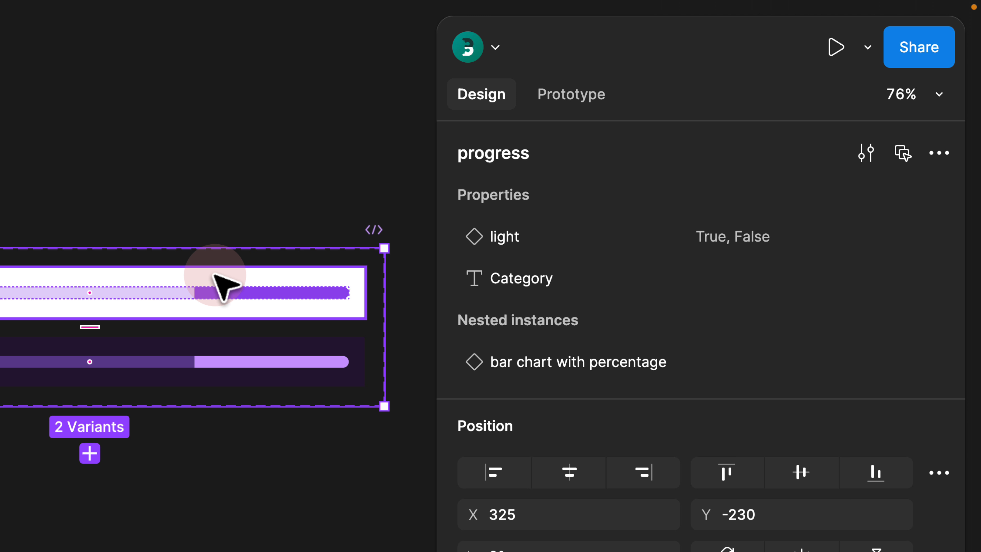
click(225, 288)
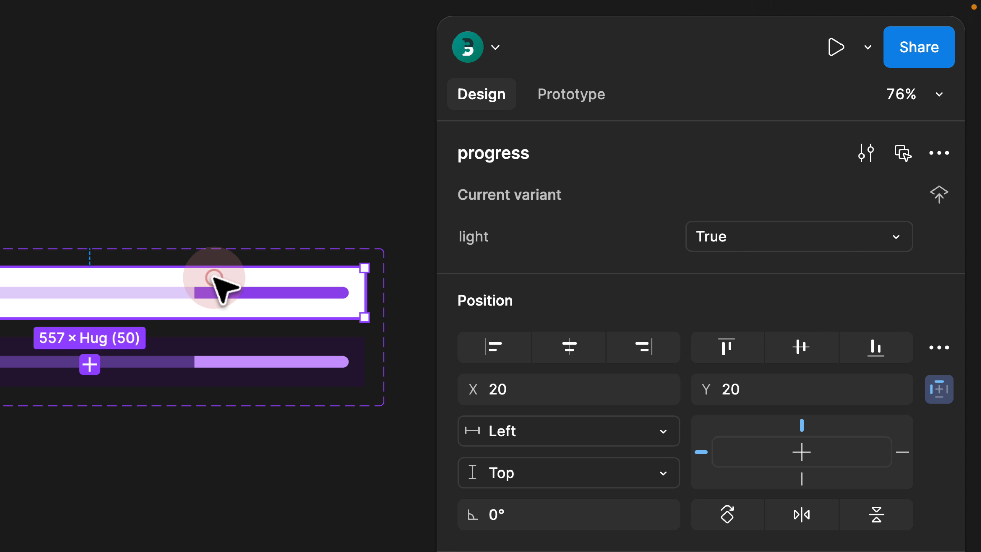
click(151, 356)
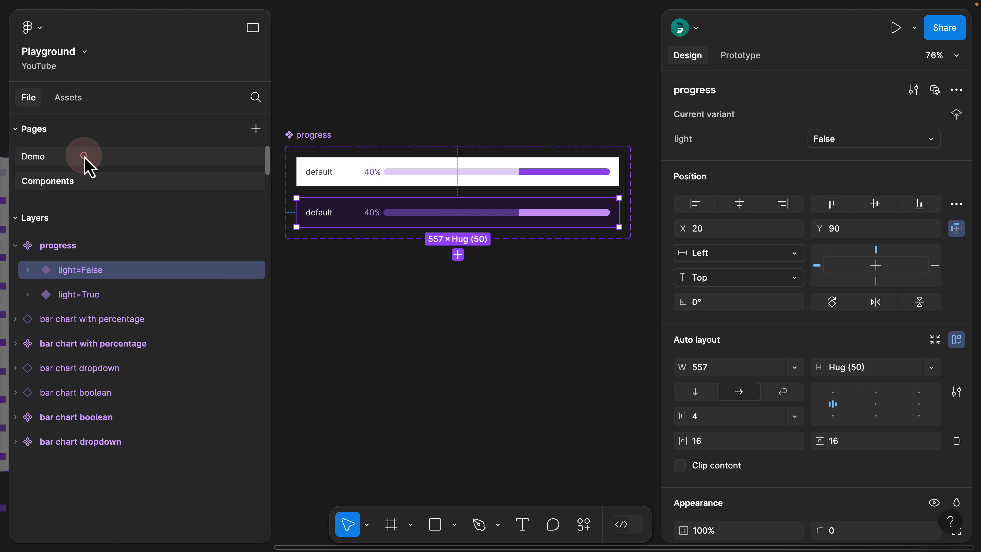
Step: On the Demo page, turn off the light property for all progress instances in the lower card
click(84, 156)
click(332, 267)
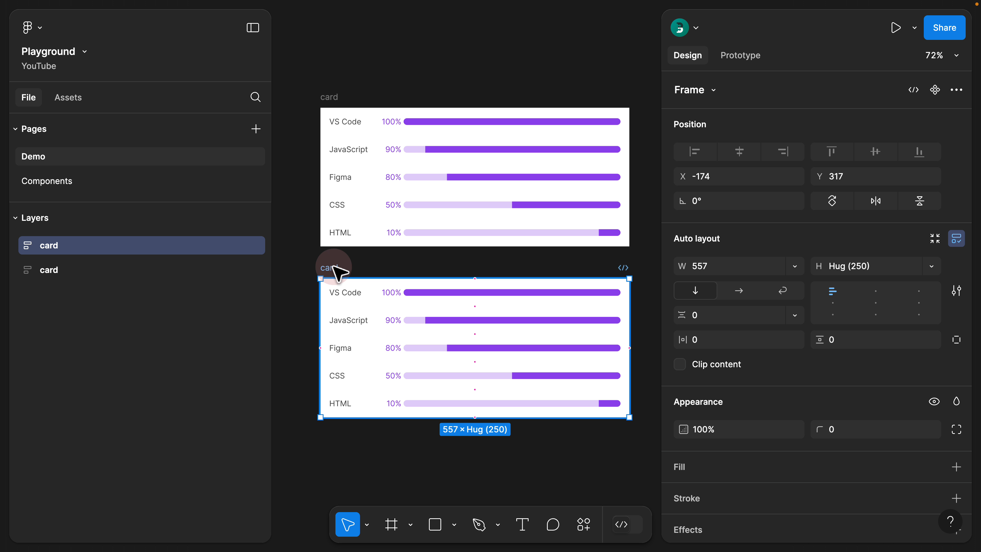
key(Return)
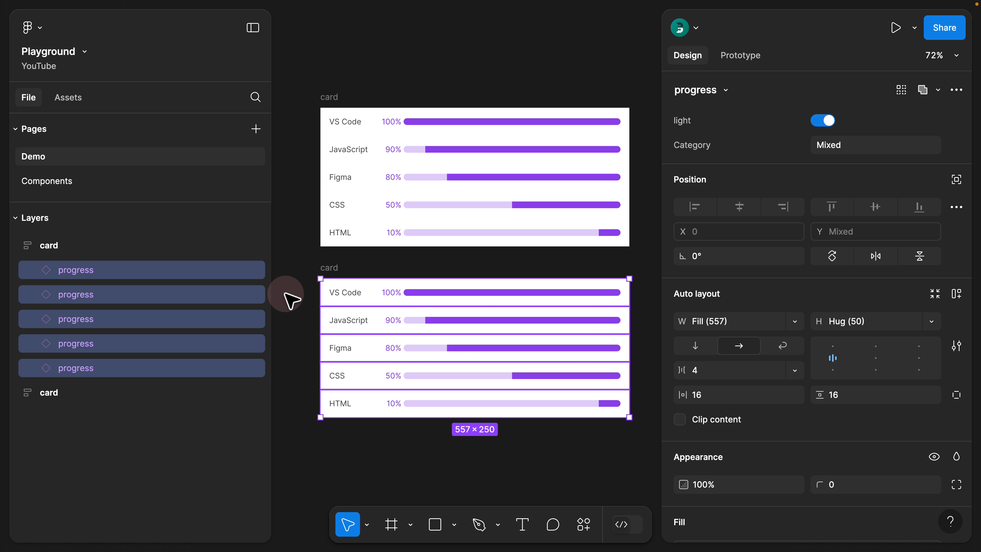
click(822, 121)
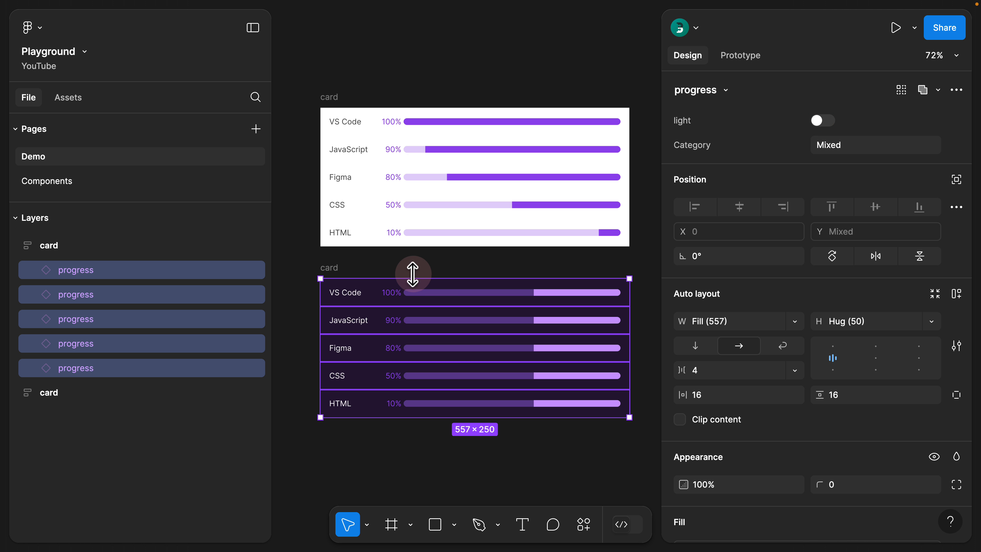
click(382, 219)
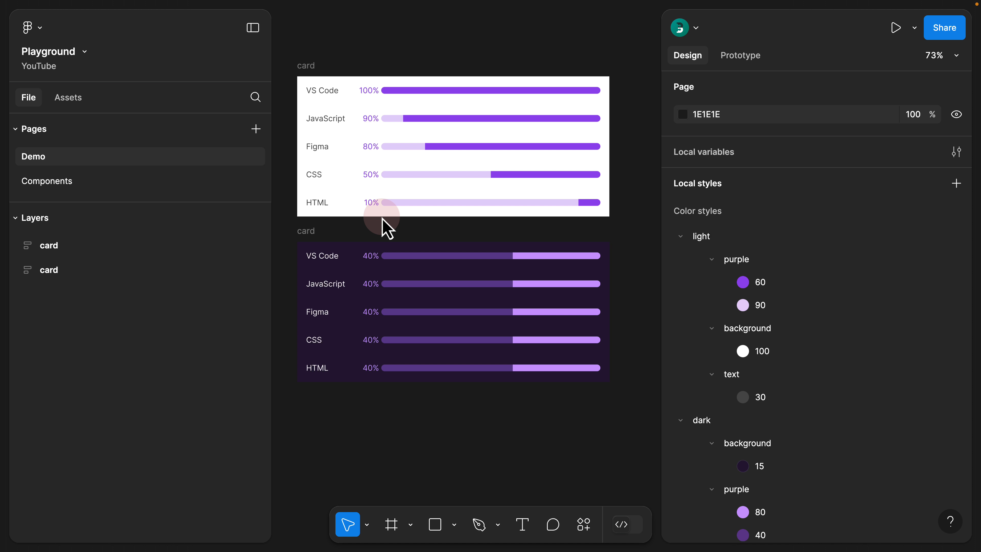
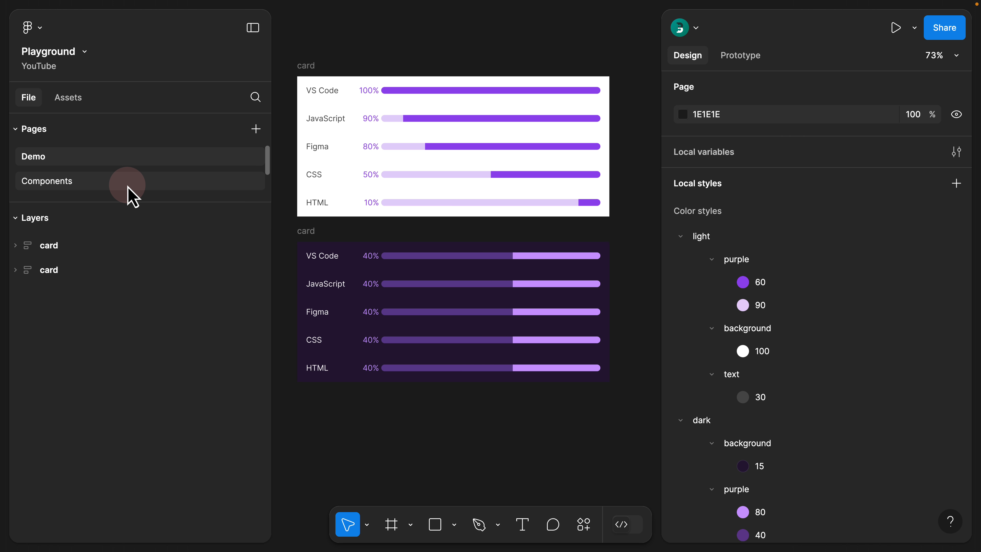
Step: On the Components page, move the progress component set farther right to make room beside the bar chart with percentage set
click(99, 182)
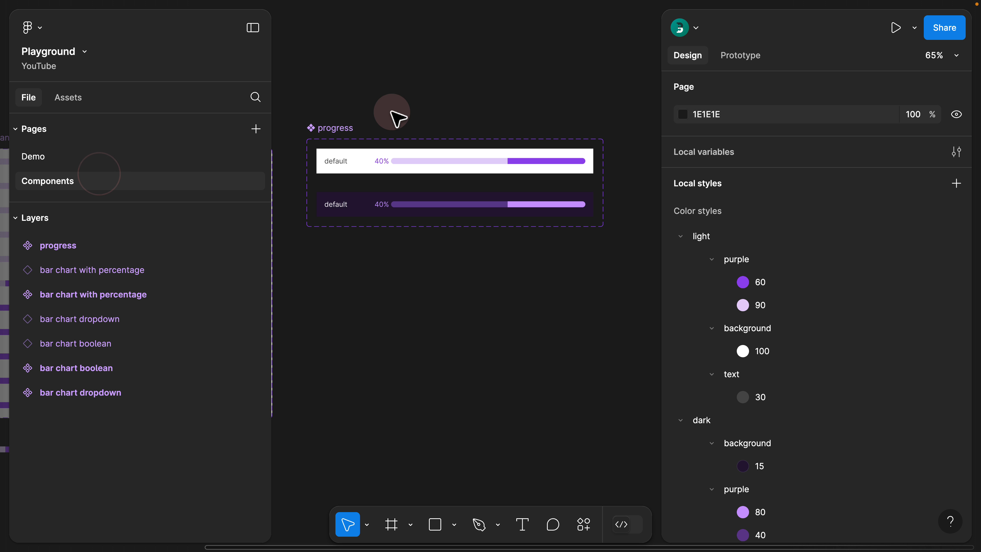
scroll(386, 110, down, 5)
scroll(517, 96, left, 5)
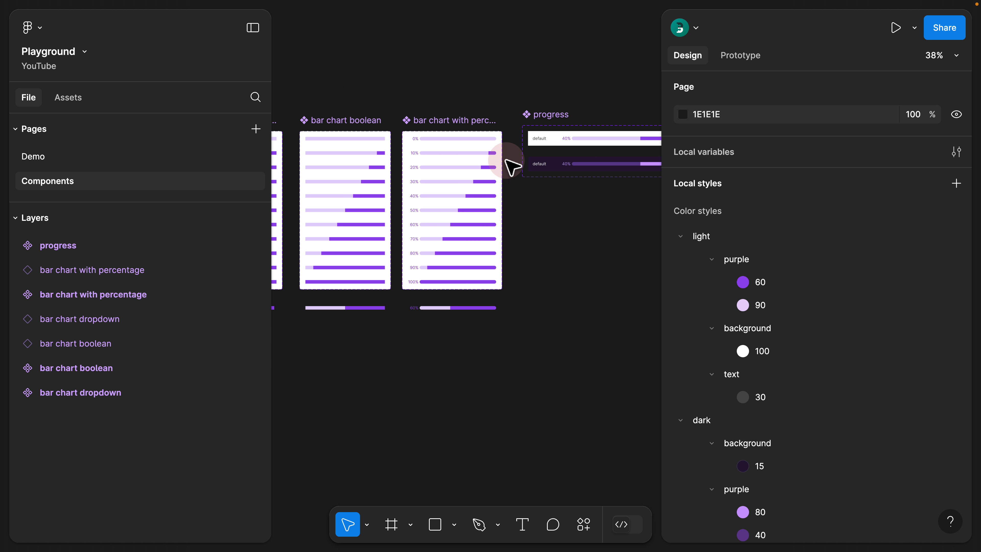
scroll(510, 159, up, 5)
click(410, 106)
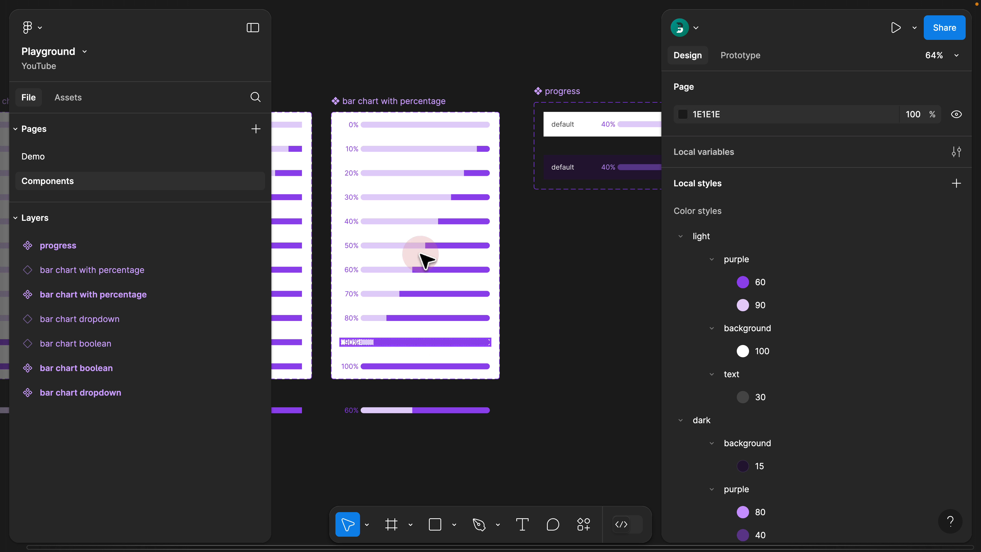
drag(409, 77, 433, 396)
click(582, 224)
scroll(583, 224, down, 5)
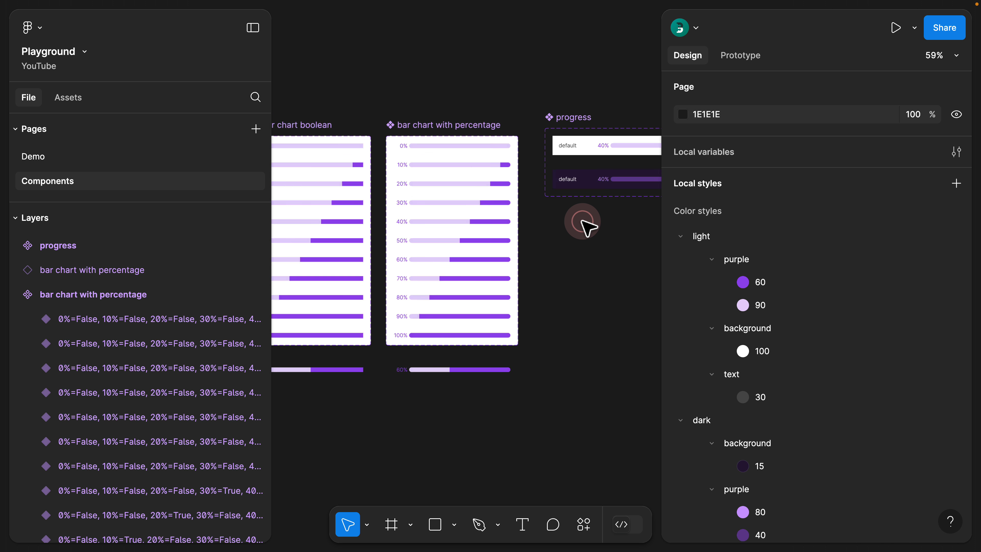
scroll(598, 232, right, 5)
drag(392, 125, 461, 109)
click(436, 116)
Step: Widen the bar chart with percentage component set to the right and duplicate its eleven variants into the added space
click(369, 123)
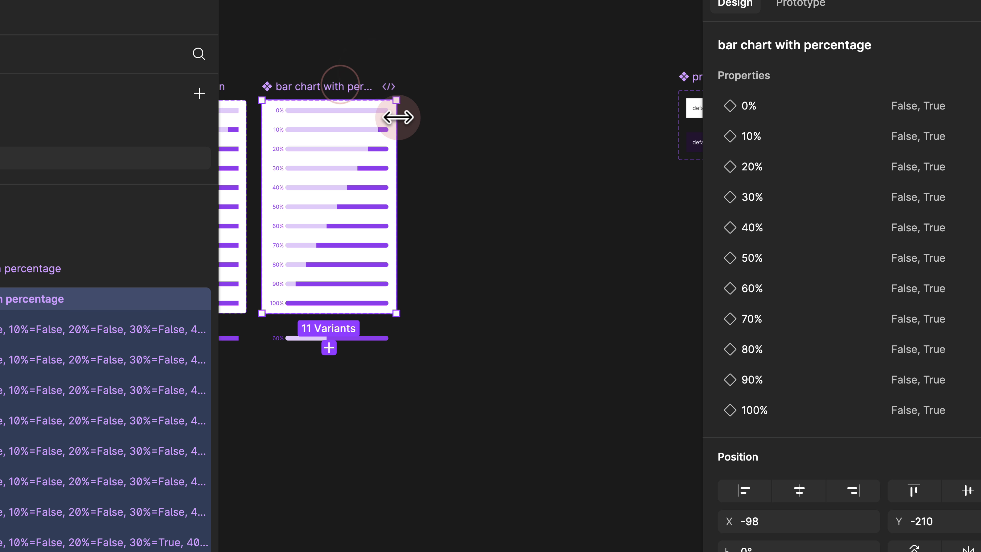
drag(396, 116, 637, 116)
drag(458, 58, 359, 329)
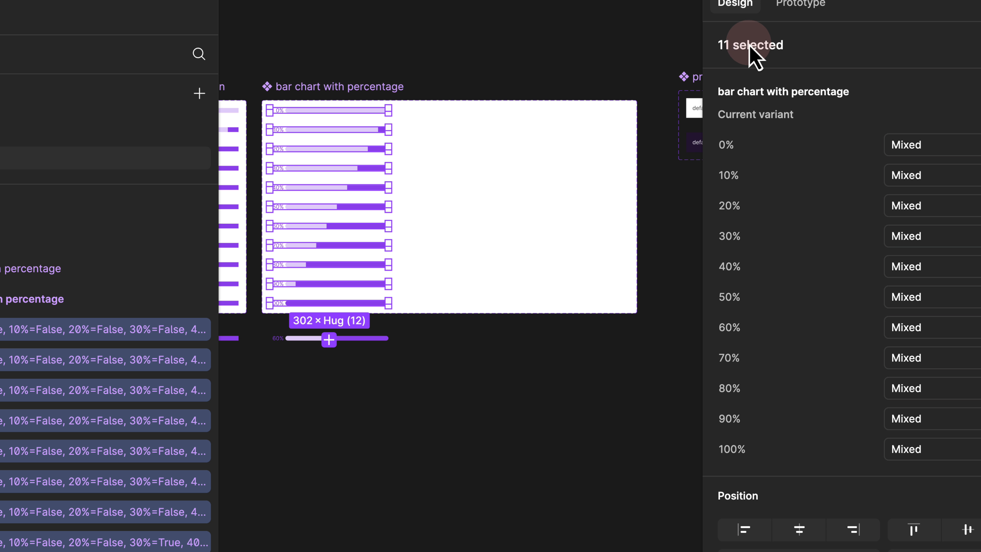
drag(357, 129, 514, 139)
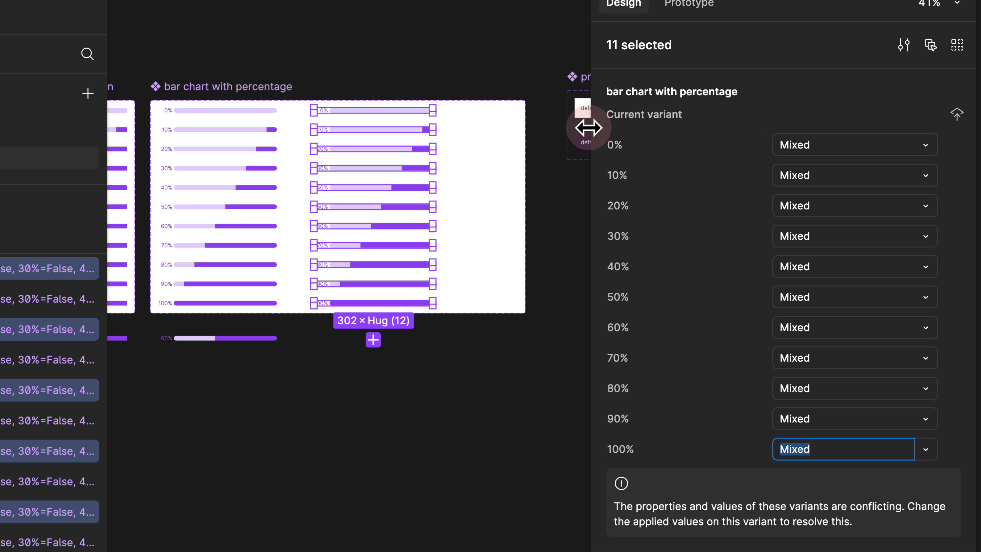
Step: Add a variant property named light to the bar chart with percentage component set and move it above the 0% property
click(218, 84)
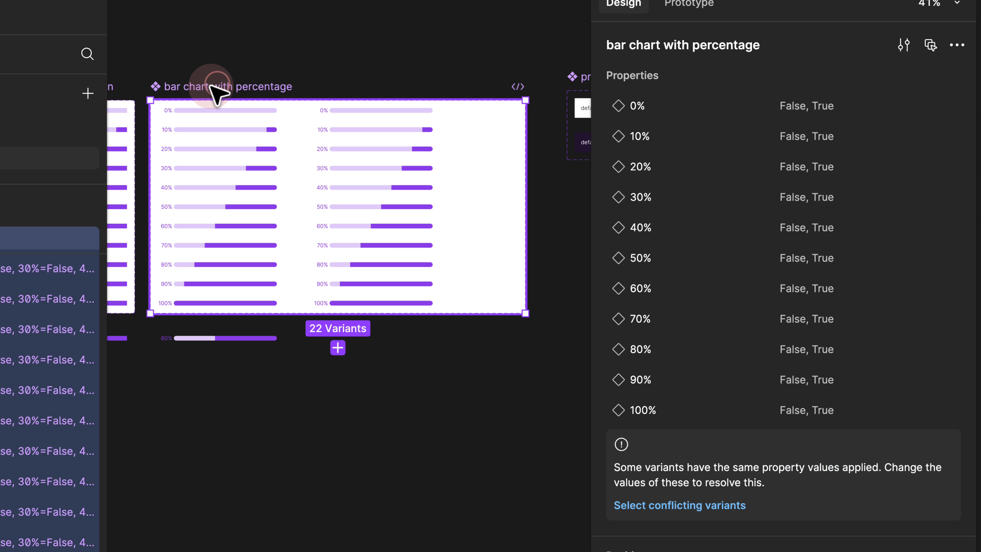
click(953, 74)
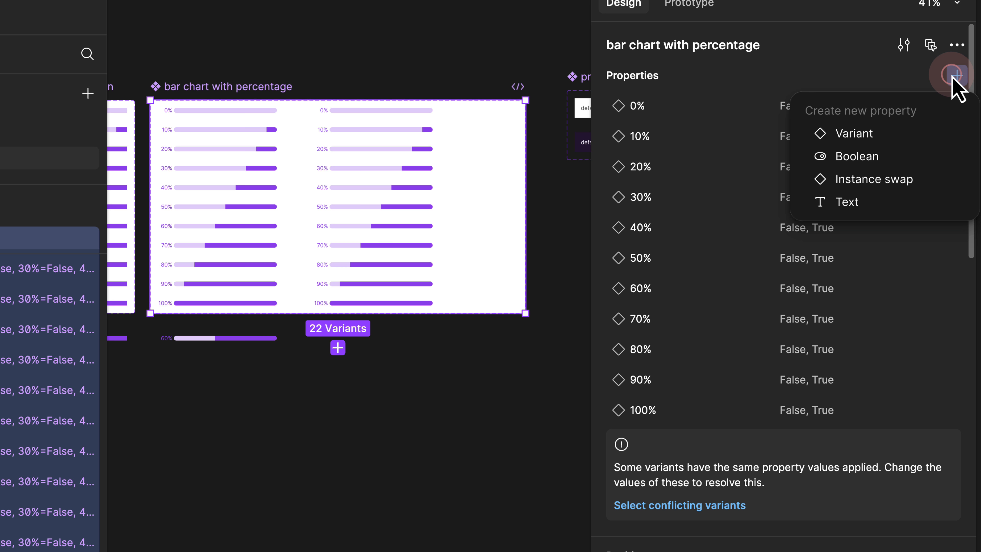
click(877, 129)
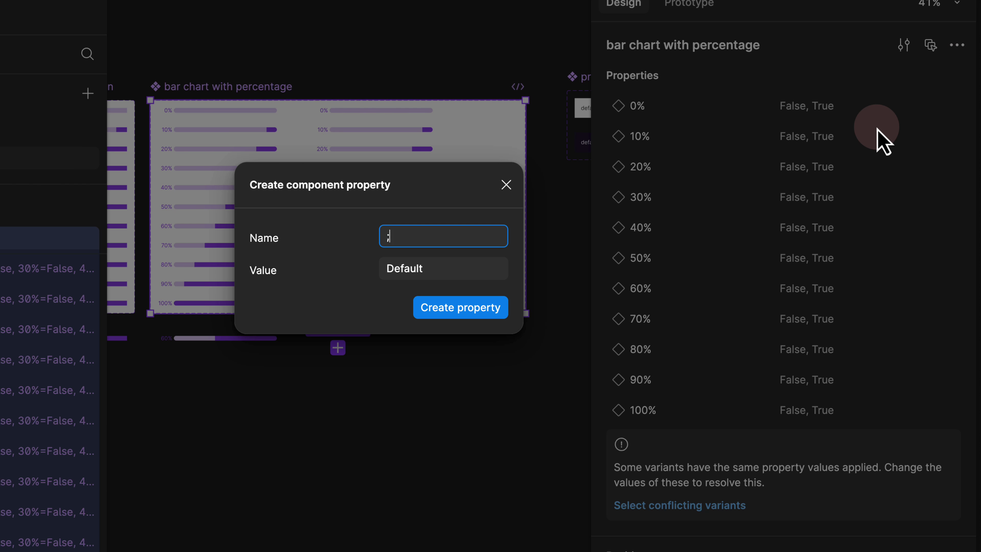
text(light)
key(Return)
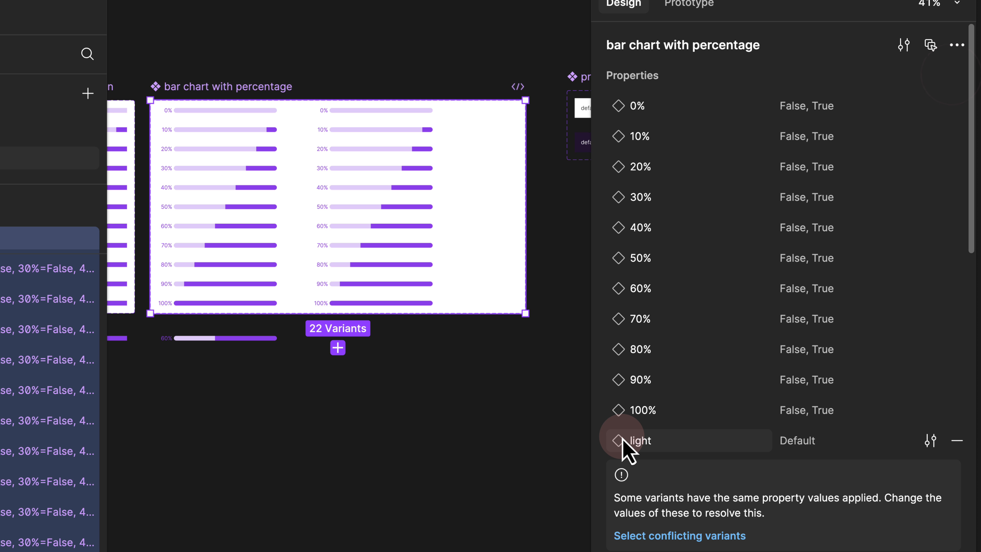
drag(602, 441, 617, 101)
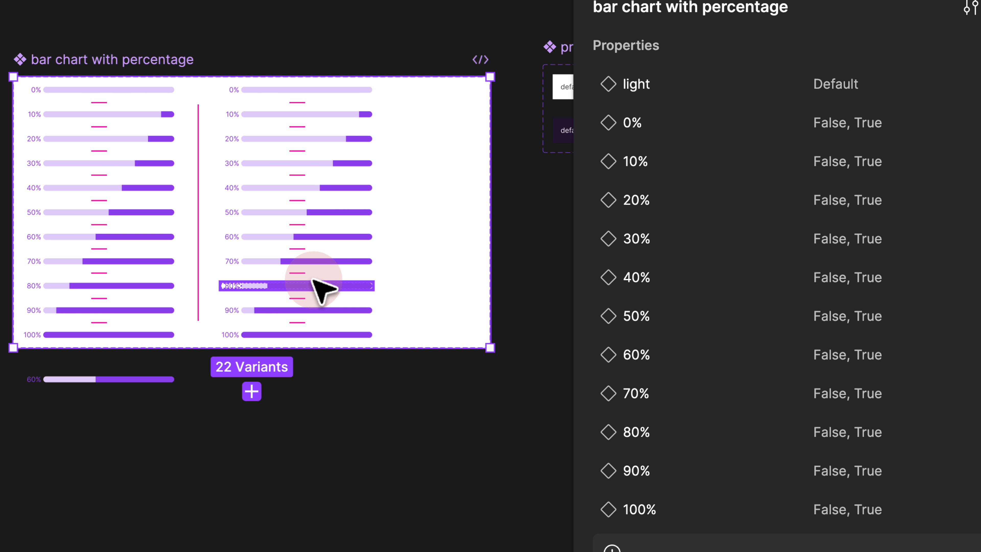
Step: Replace the light/purple/60 colour of the eleven duplicated bar chart variants with the dark/purple/80 style
drag(362, 12, 338, 220)
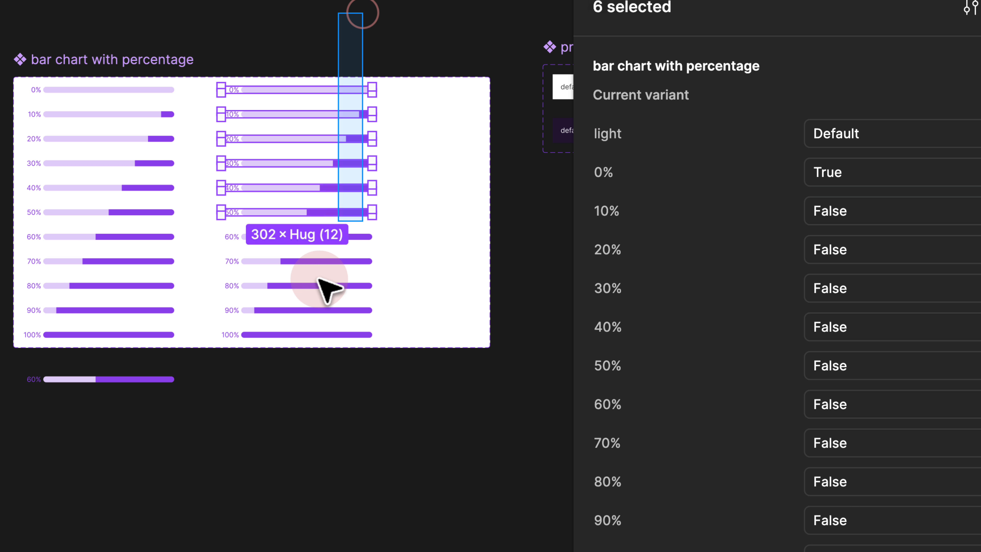
drag(321, 288, 266, 401)
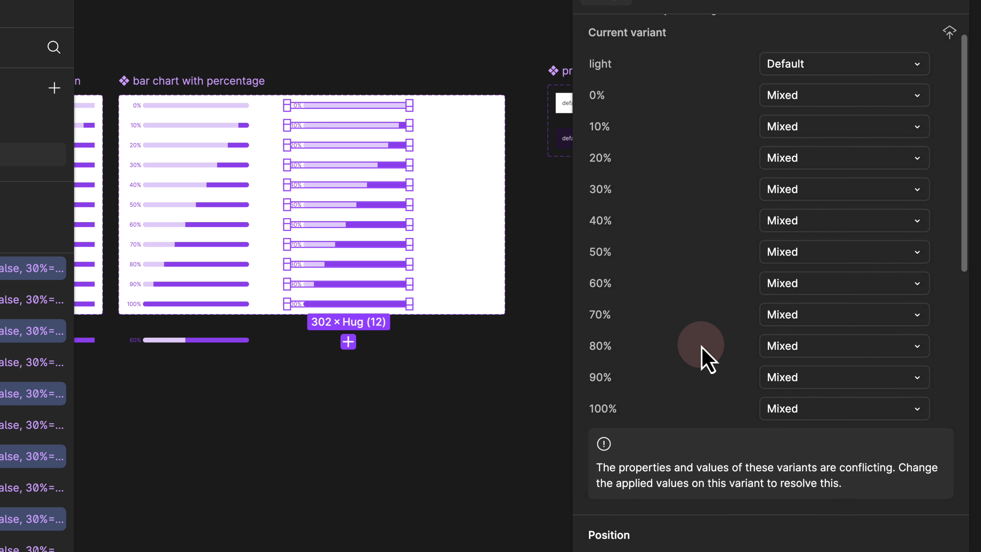
scroll(701, 360, down, 15)
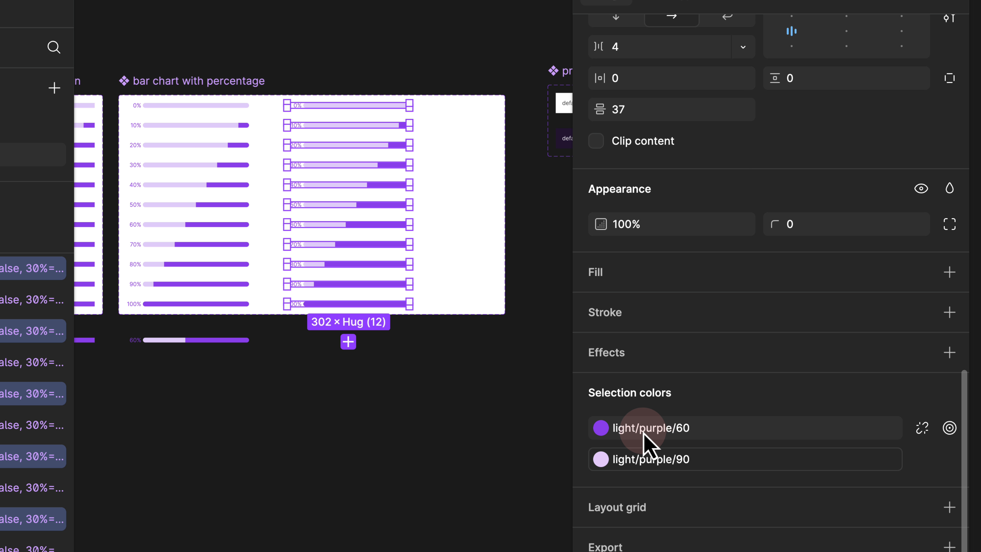
click(681, 429)
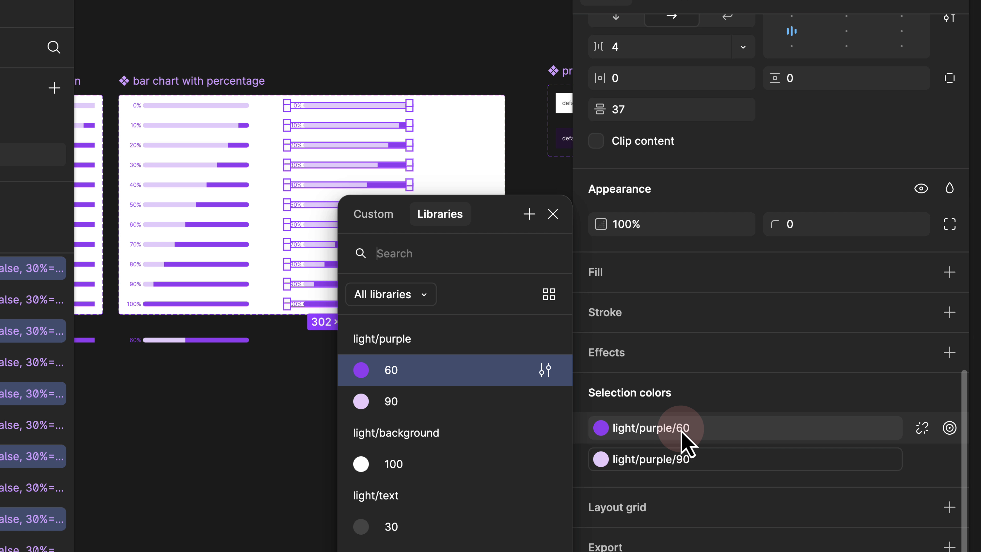
text(dark)
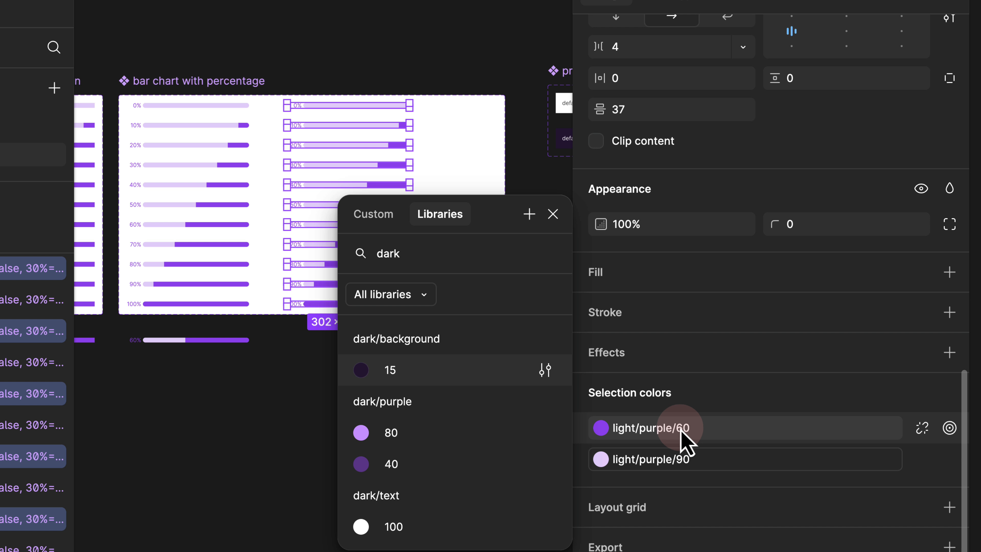
click(385, 432)
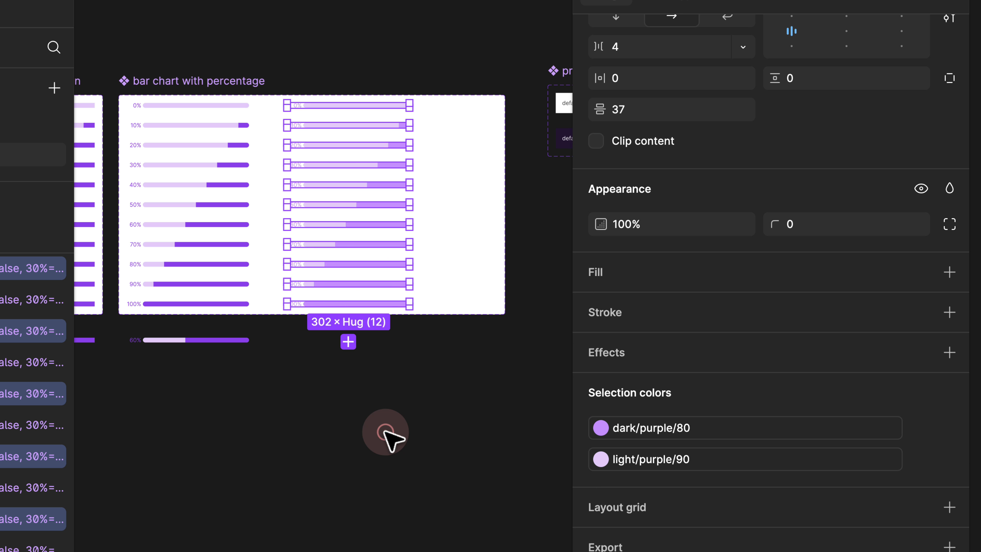
Step: Replace the light/purple/90 colour of the duplicated bar chart variants with the dark/purple/40 style
click(651, 460)
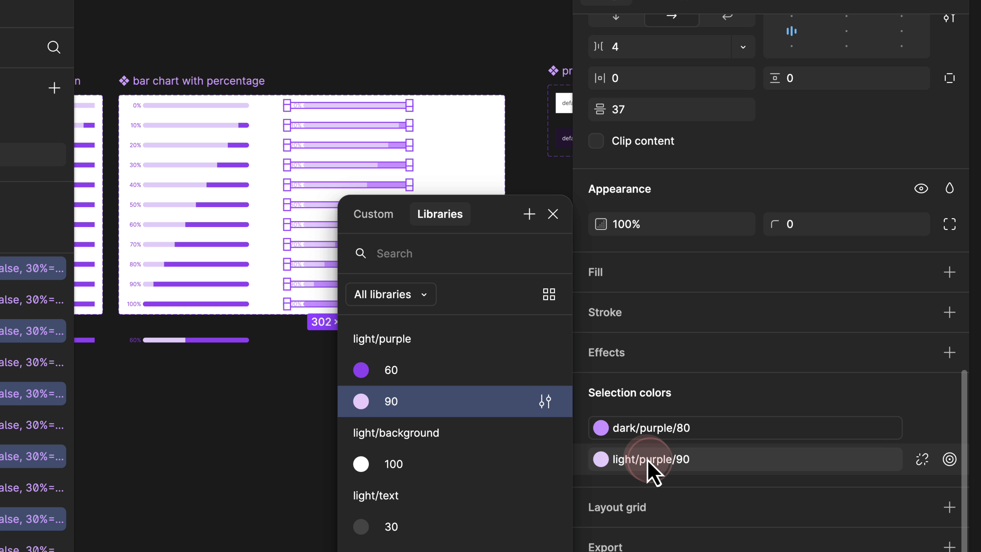
text(dark)
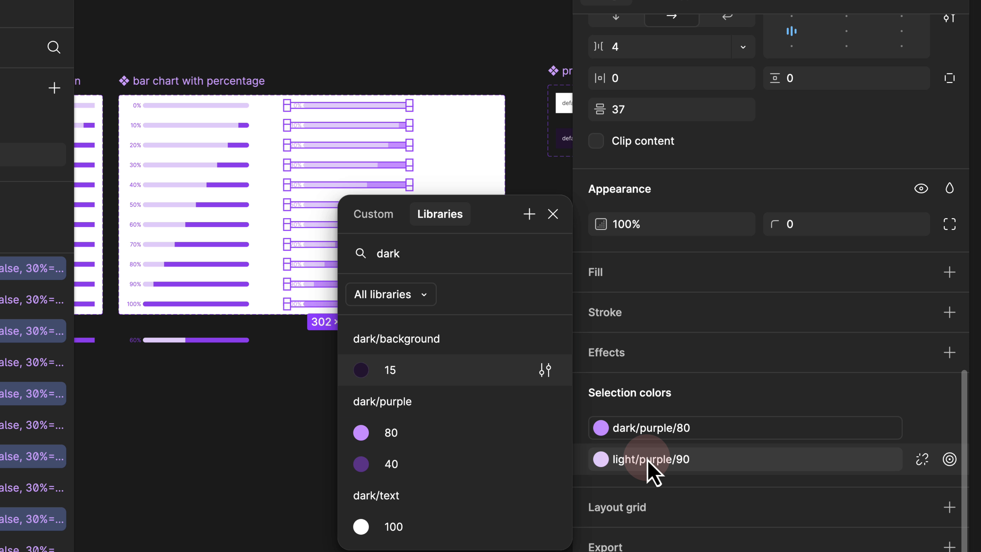
click(409, 465)
click(325, 342)
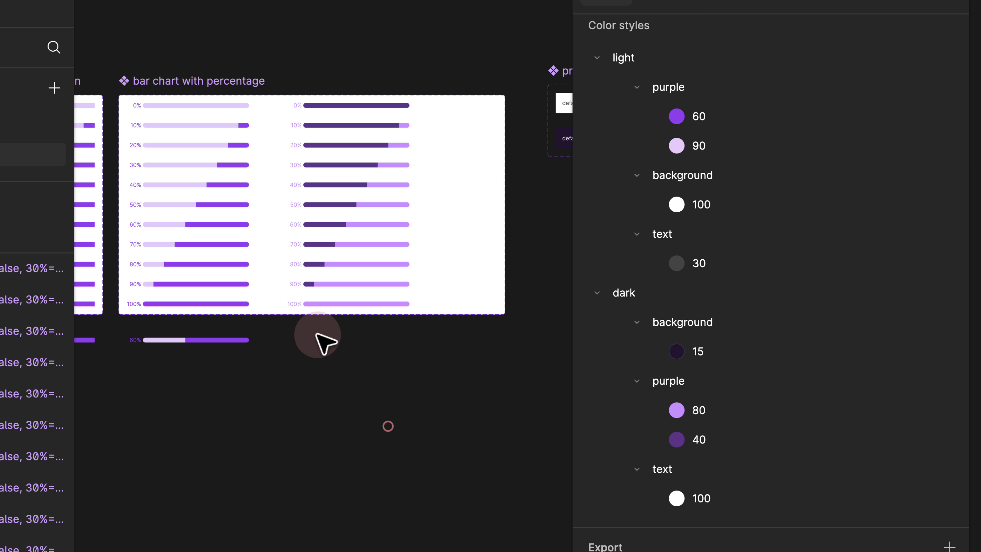
scroll(252, 144, up, 3)
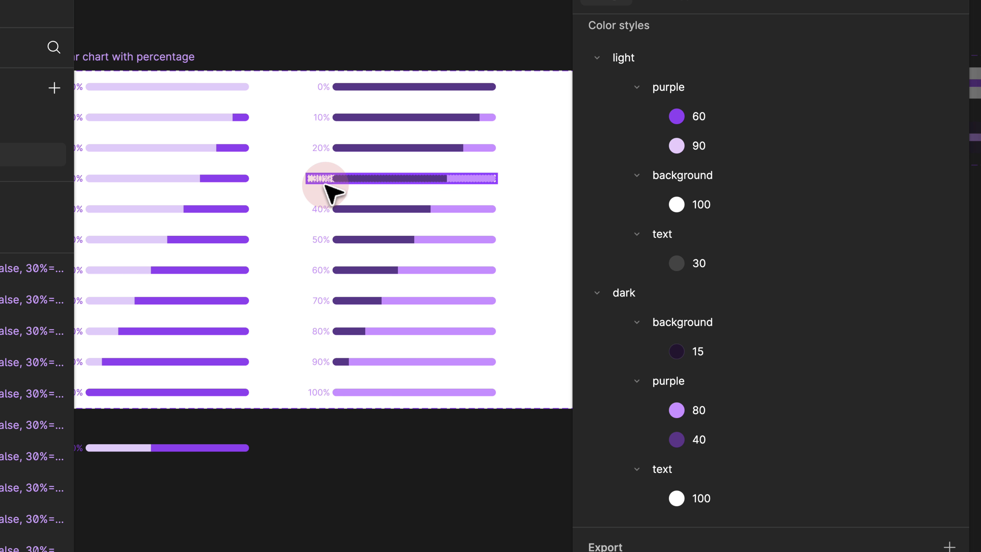
Step: Set the light property to False for the eleven dark-coloured bar chart variants
drag(383, 10, 424, 458)
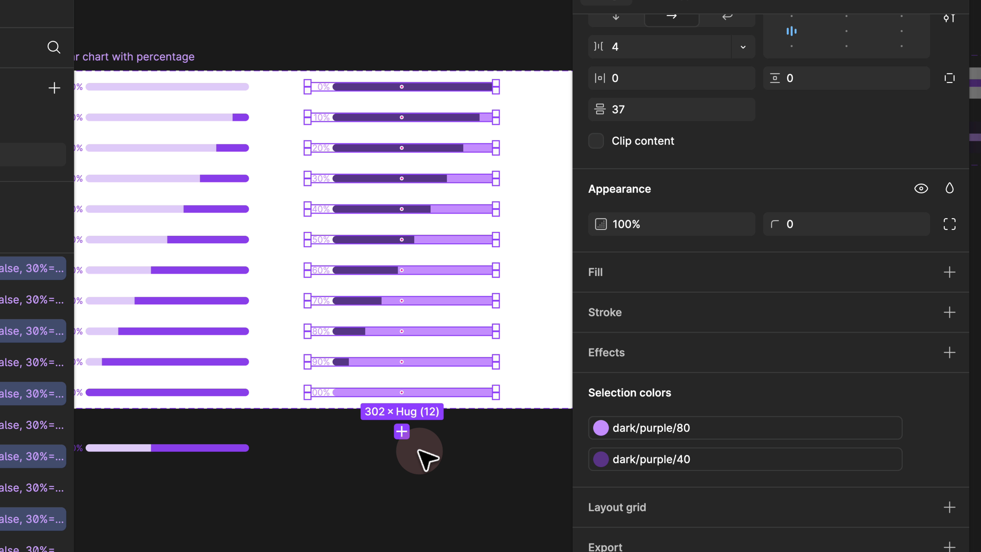
scroll(650, 351, up, 10)
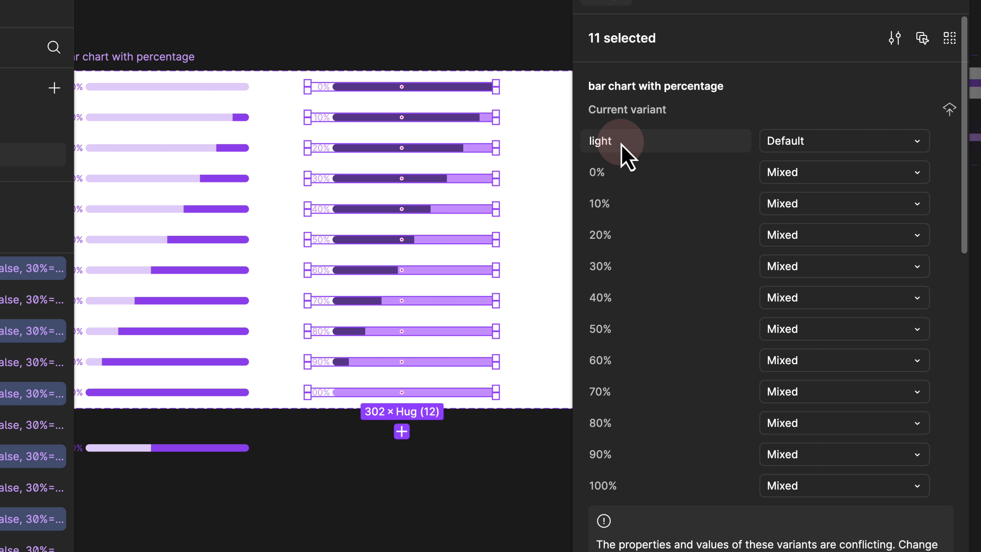
click(809, 141)
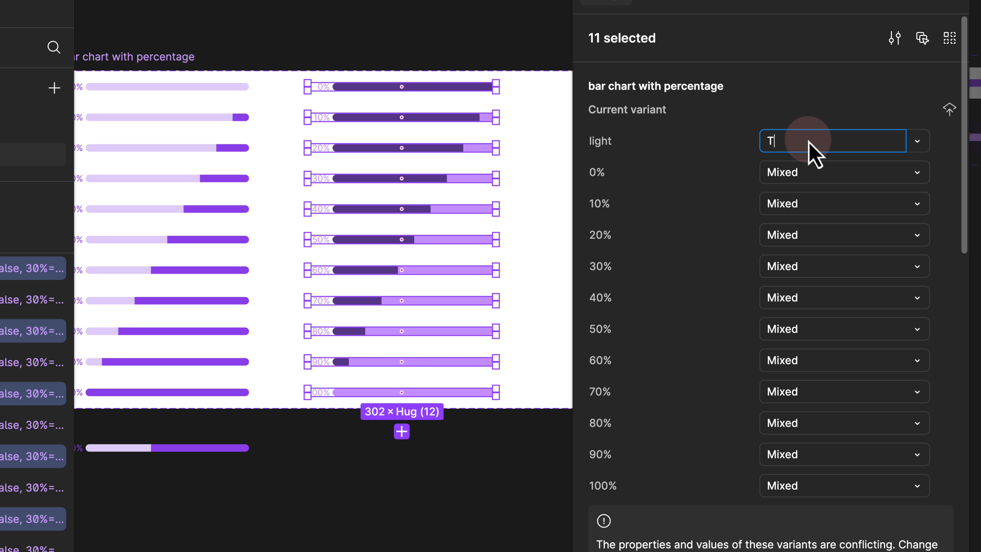
key(Return)
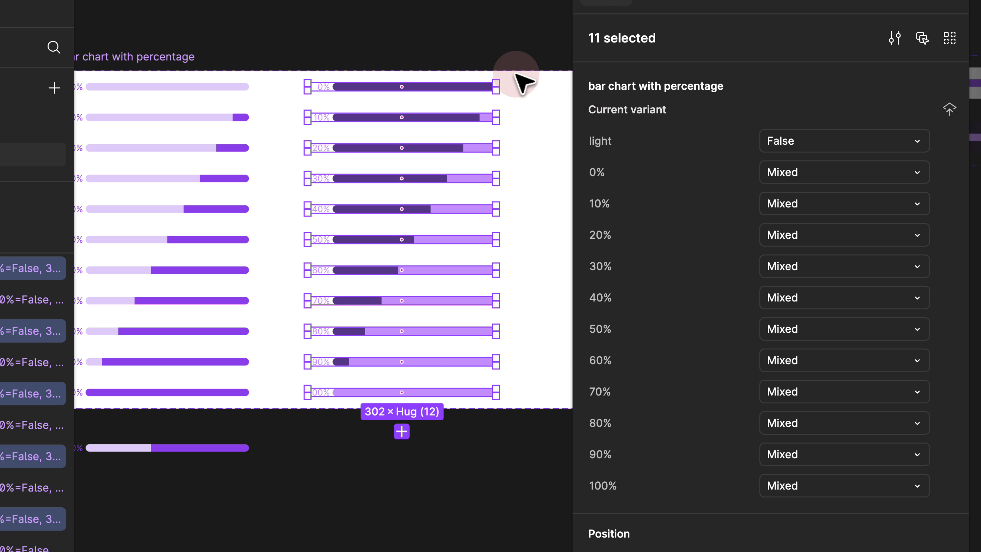
Step: Set the light property to True for the eleven original light-coloured bar chart variants
scroll(515, 78, left, 2)
drag(292, 4, 236, 407)
click(771, 139)
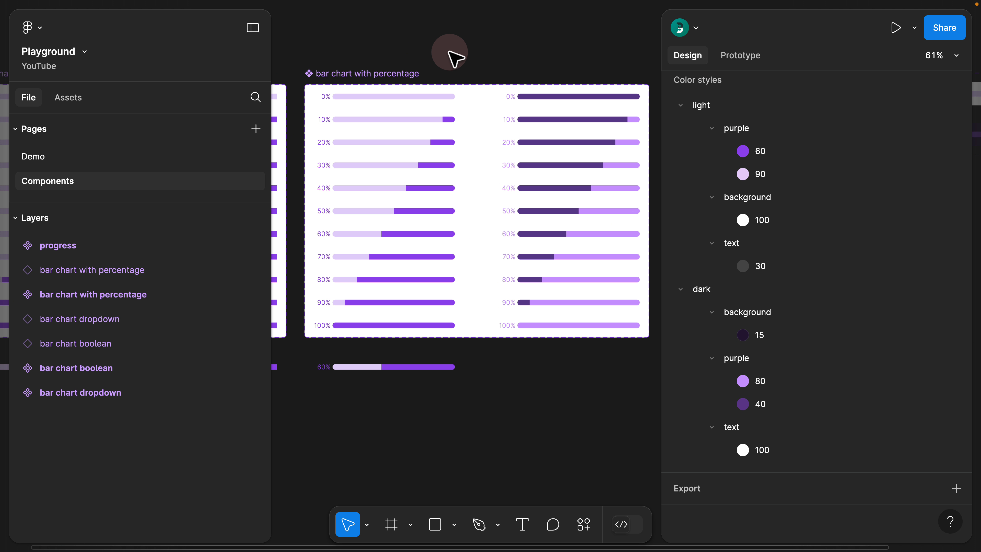
drag(435, 101, 400, 369)
scroll(732, 263, up, 10)
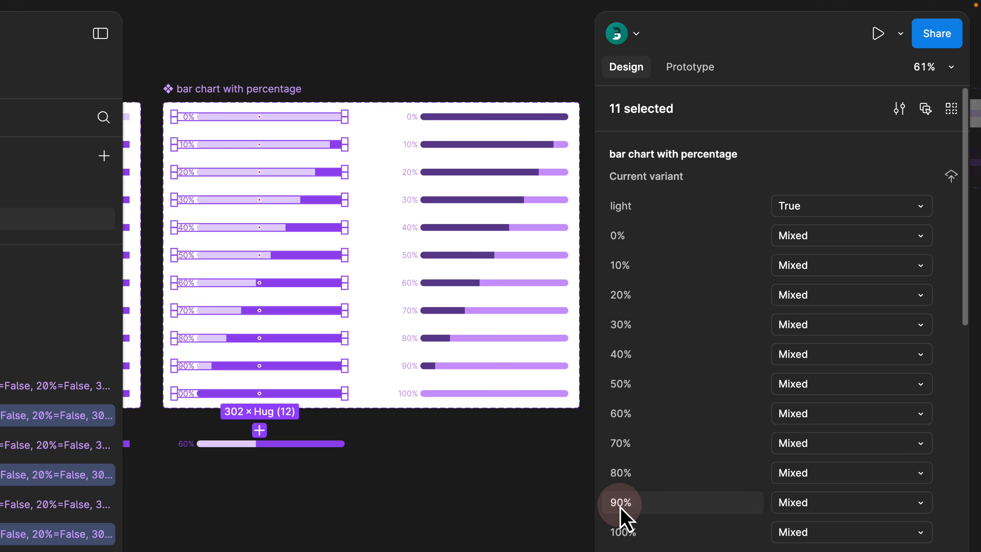
Step: Check the light property on the dark bar chart variants, the progress component set and its light variant
drag(423, 444, 488, 79)
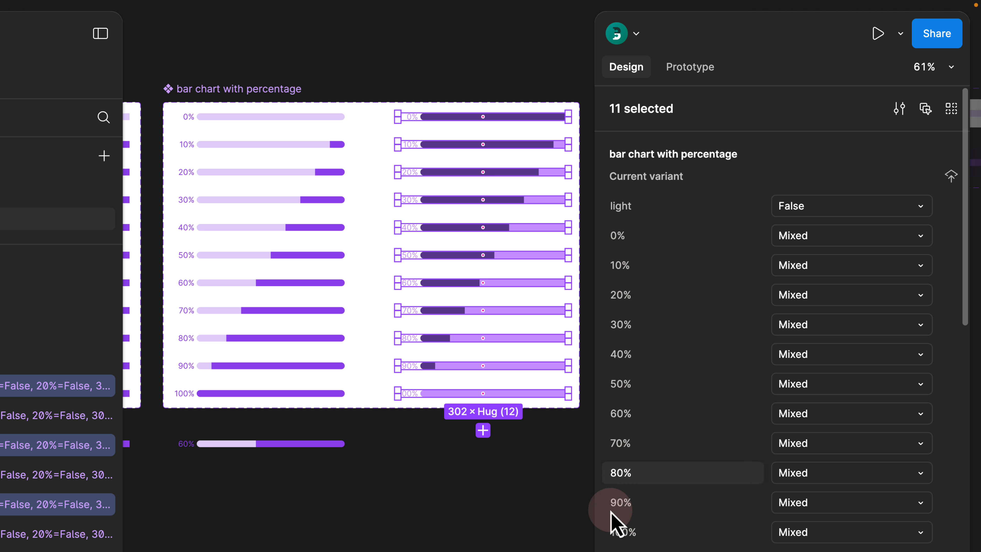
click(440, 447)
drag(535, 419, 382, 401)
drag(505, 316, 293, 372)
drag(439, 317, 352, 351)
drag(350, 143, 222, 159)
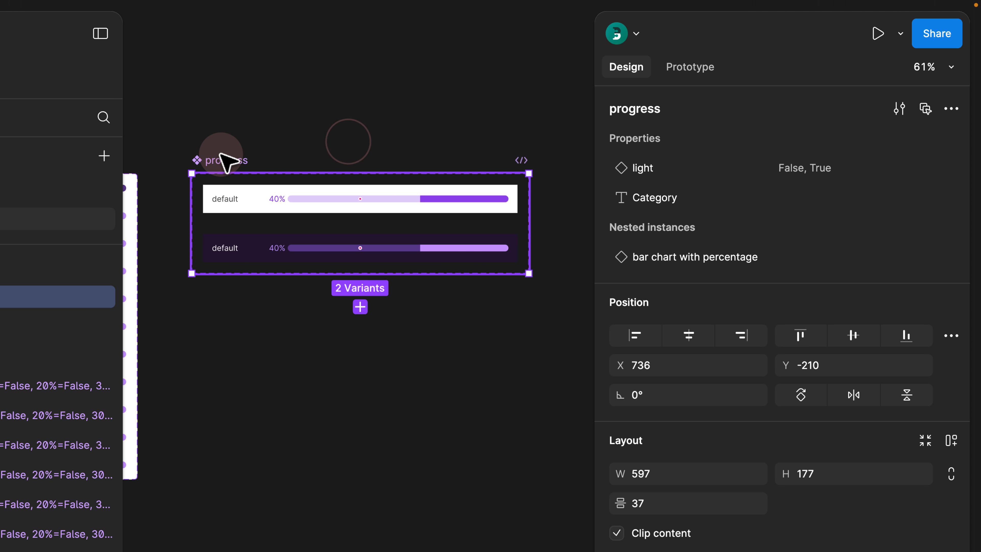
click(702, 176)
click(305, 192)
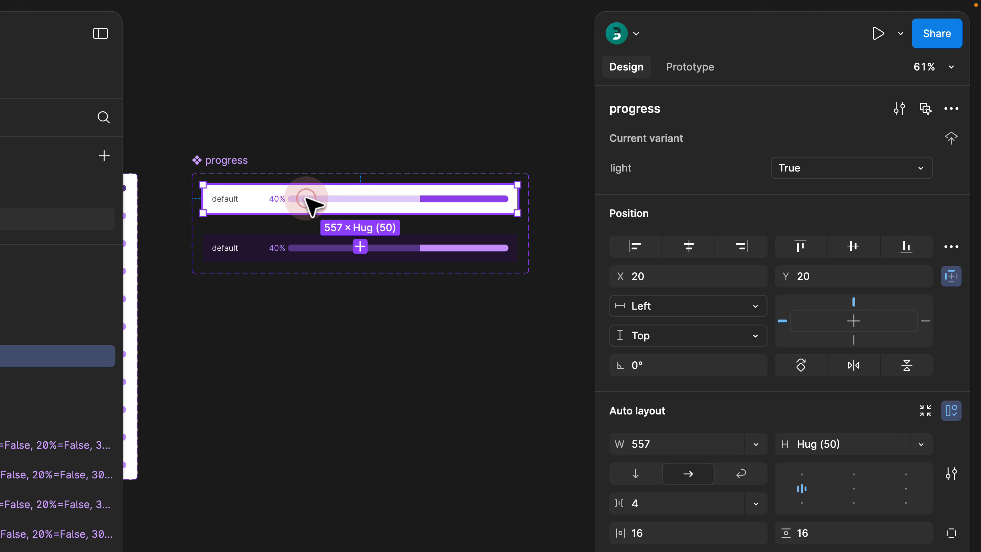
click(637, 174)
click(772, 177)
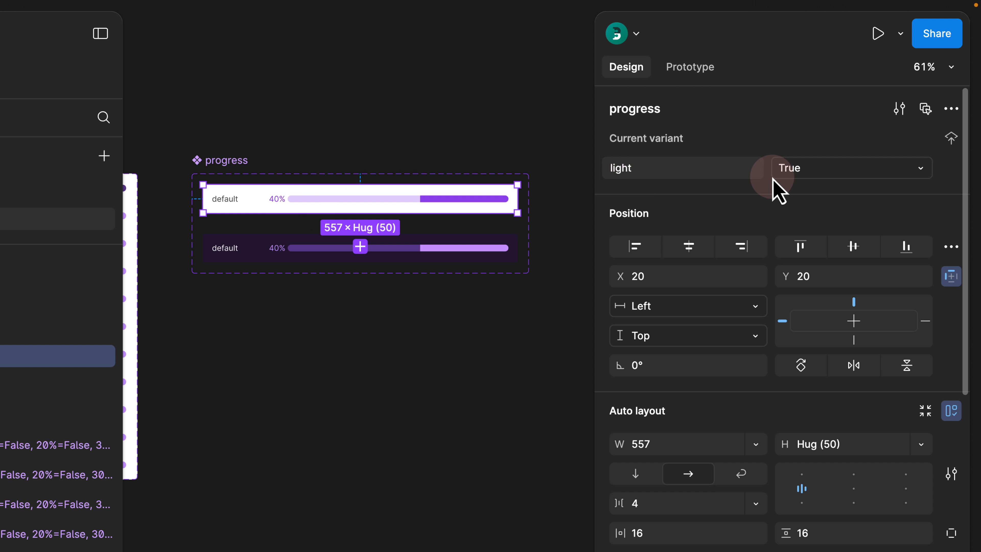
Step: Inspect the bar chart layer nested in the dark progress variant and delete that variant from the set
click(256, 246)
double_click(289, 247)
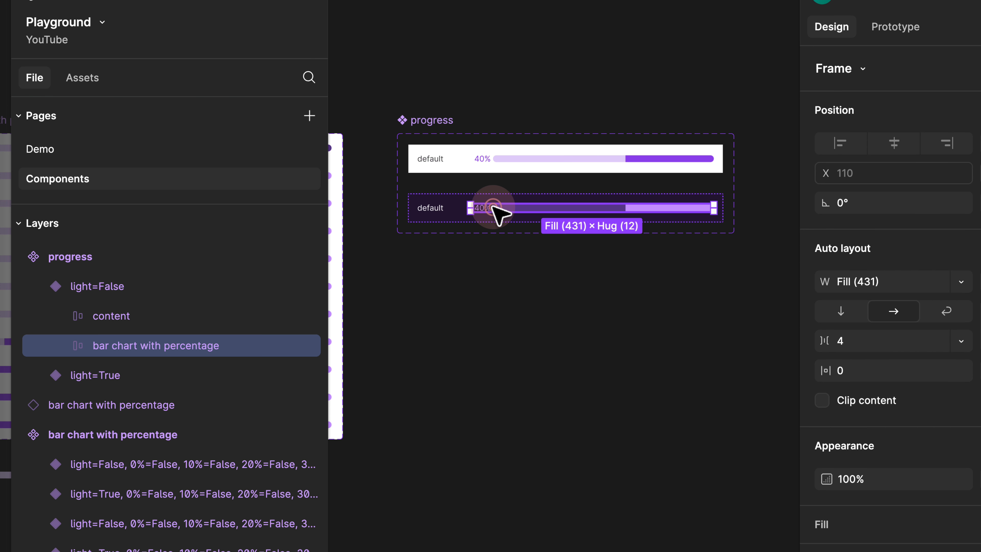
click(51, 345)
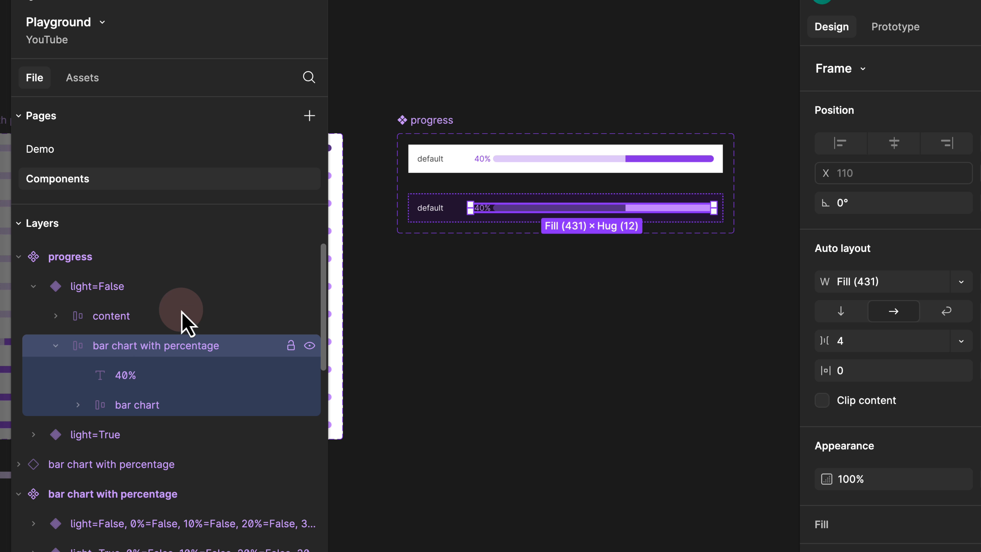
click(486, 247)
click(458, 213)
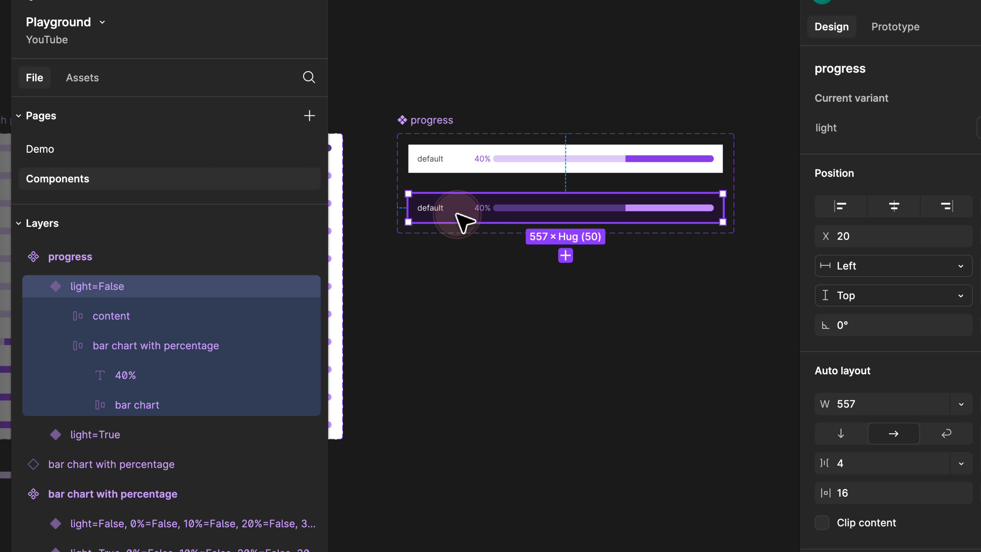
key(Delete)
Step: Add a new variant to the progress set from the light one and set its light property to False
click(457, 169)
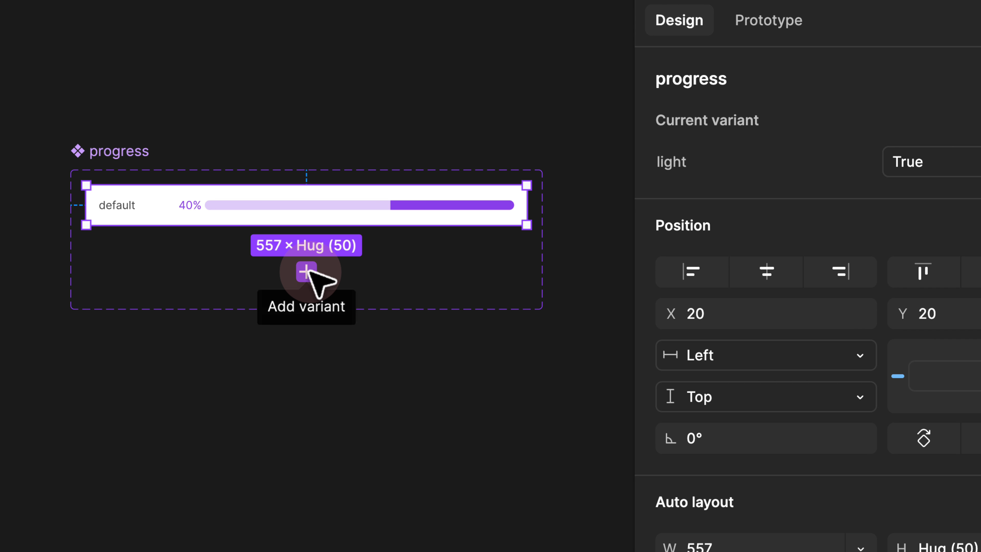
click(566, 206)
drag(187, 217, 183, 258)
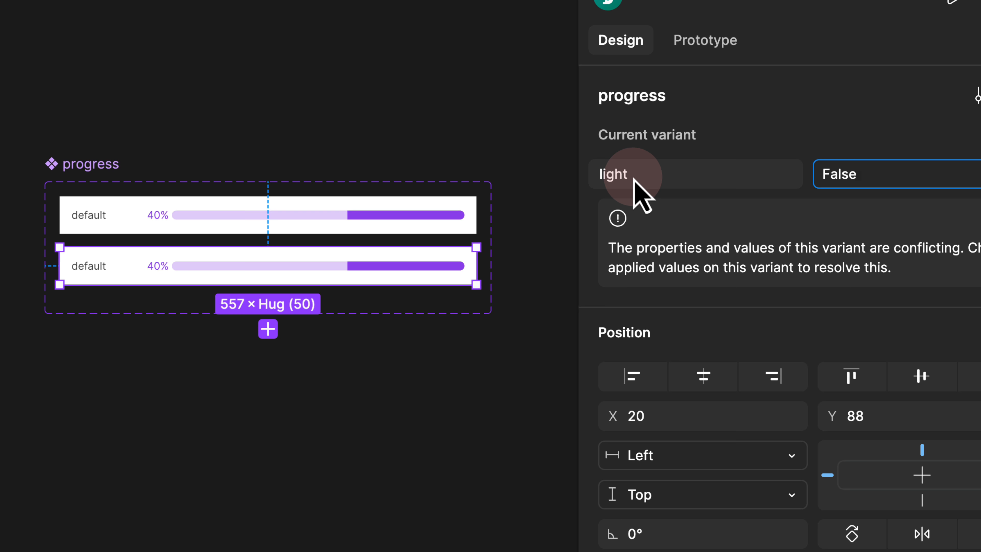
click(871, 182)
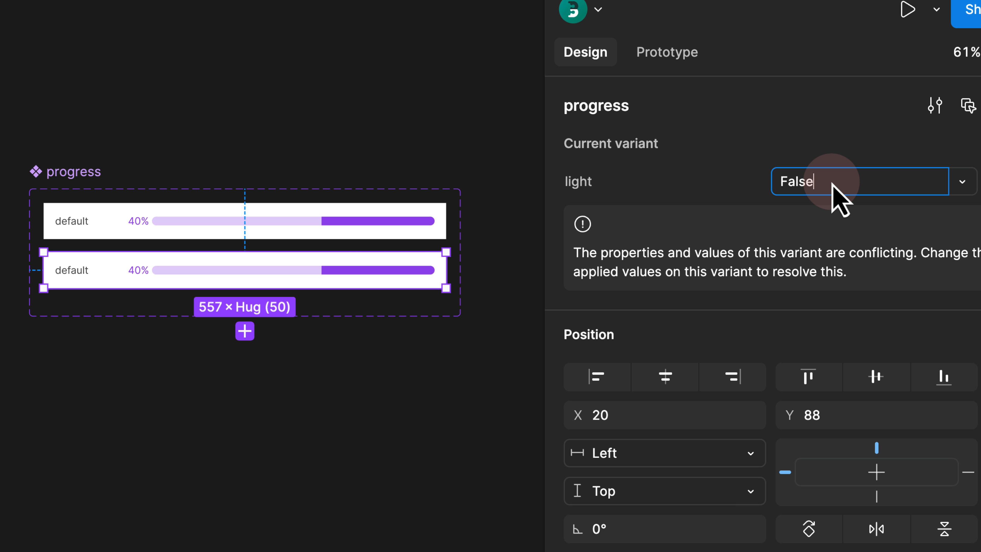
click(122, 263)
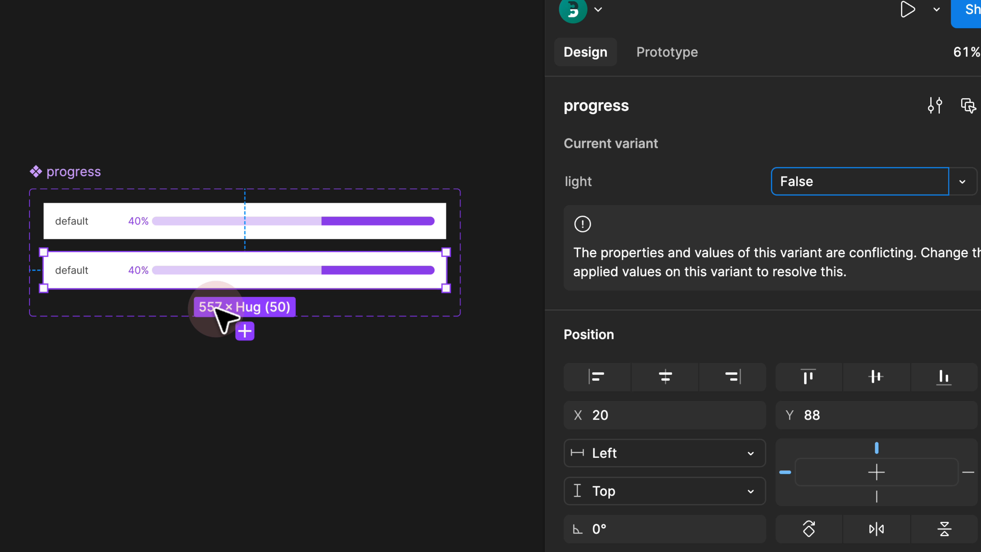
Step: Turn off the light property of the bar chart instance nested in the new progress variant
click(160, 267)
click(163, 266)
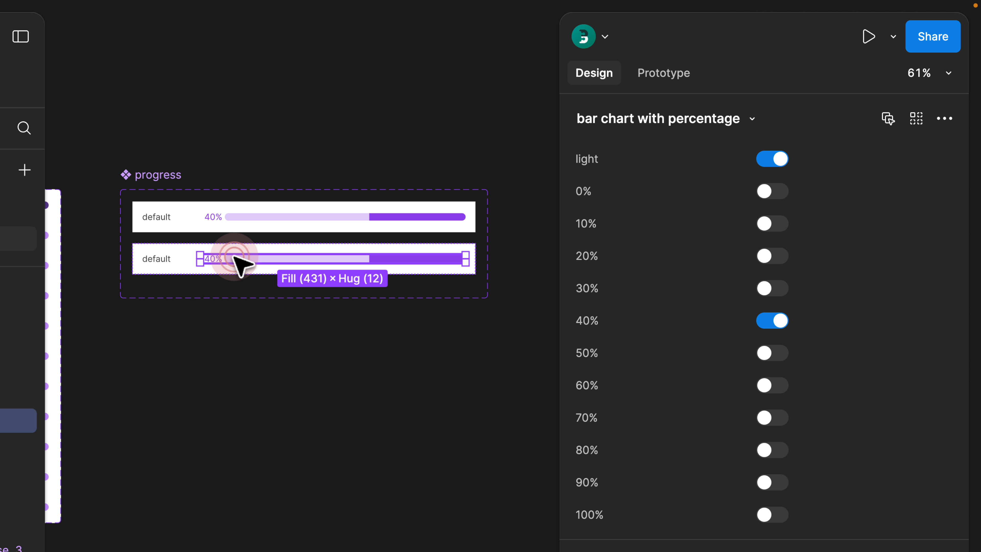
click(151, 324)
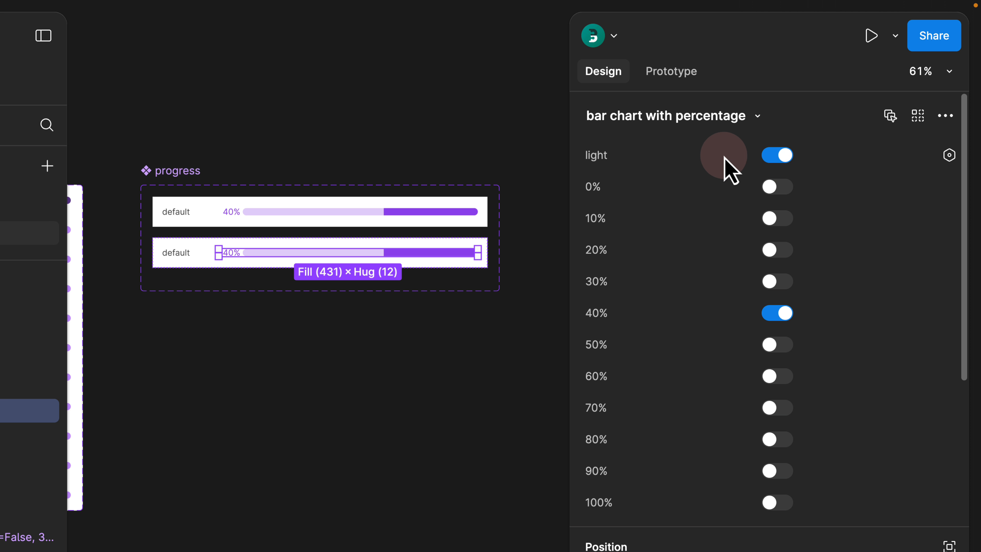
click(785, 159)
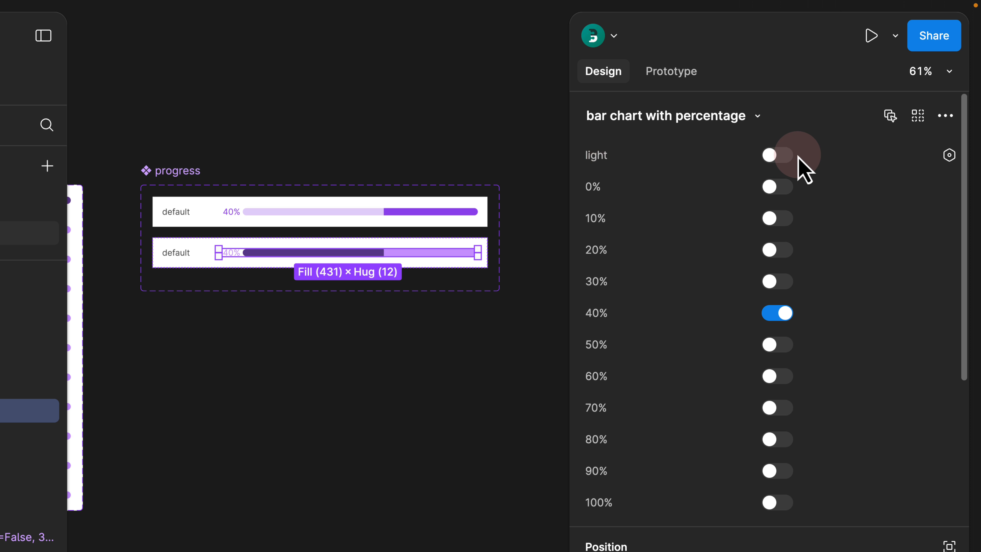
Step: Set the fill of the light=False progress variant to the dark/background/15 color style
click(199, 264)
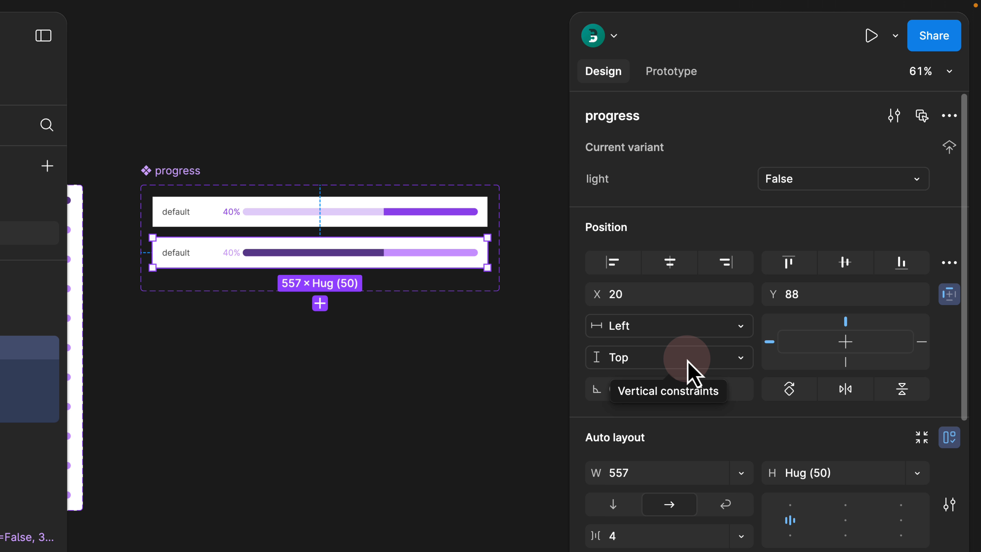
scroll(691, 371, down, 6)
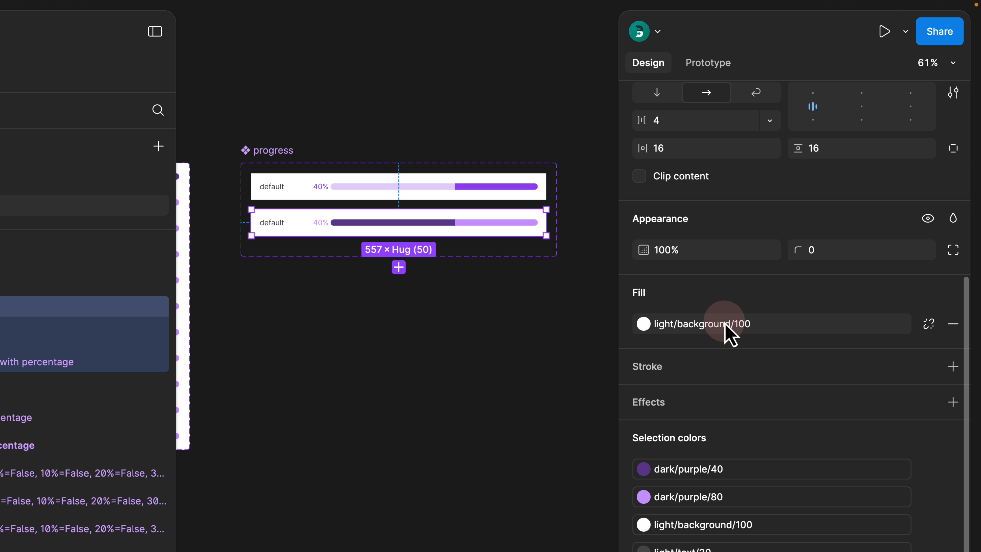
click(725, 324)
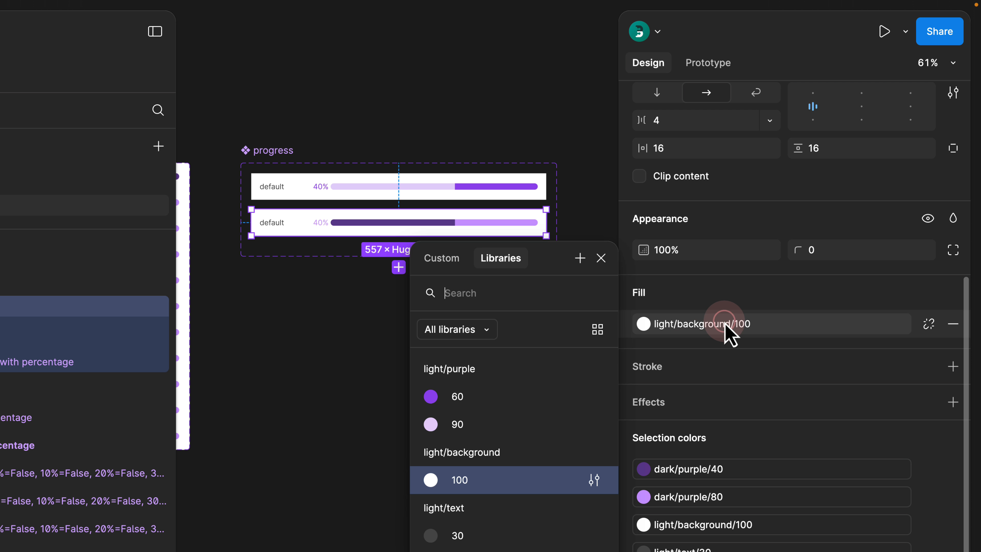
text(dark)
click(510, 394)
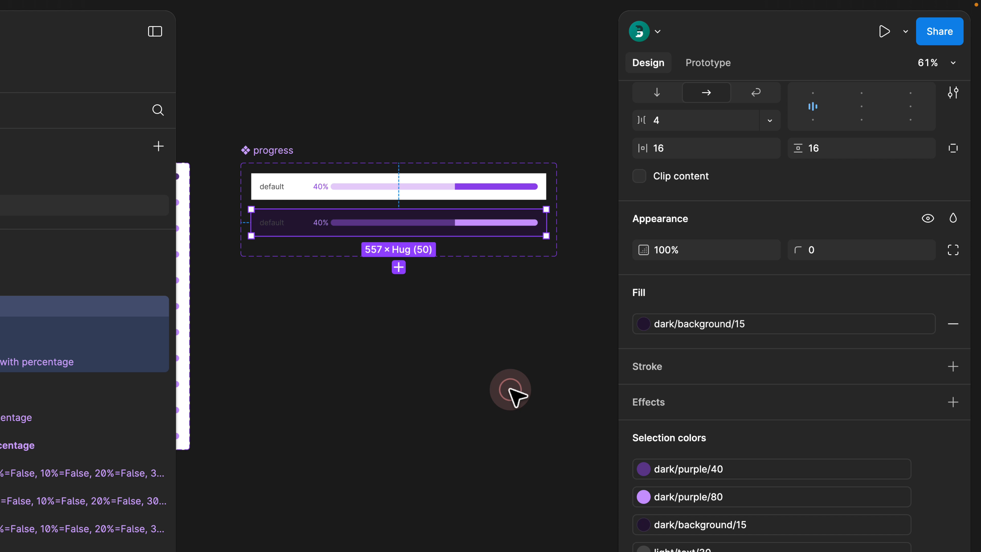
Step: Replace the light/text/30 color in the dark progress variant with the dark/text/100 style
click(653, 545)
text(dark)
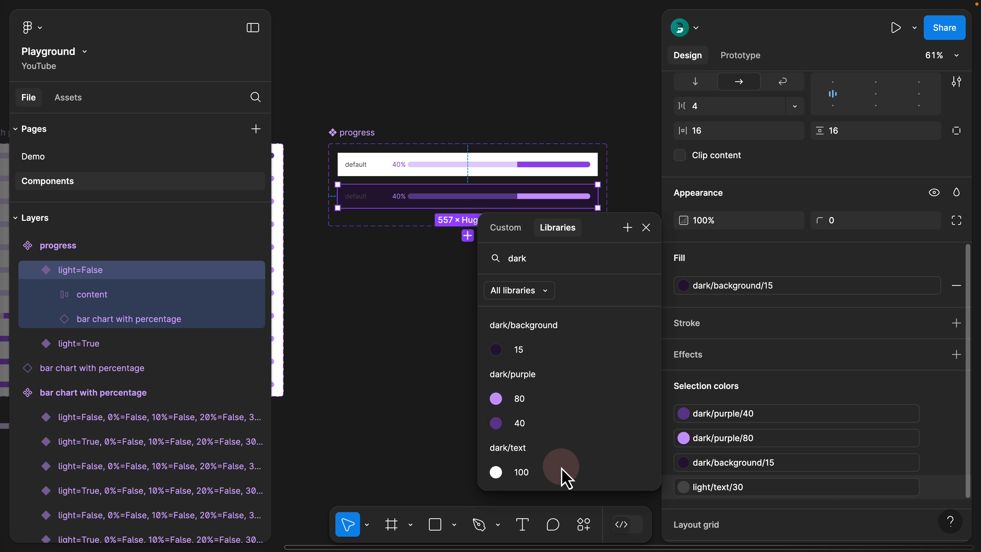
click(502, 534)
Step: Delete the old dark card from the Demo page
click(236, 158)
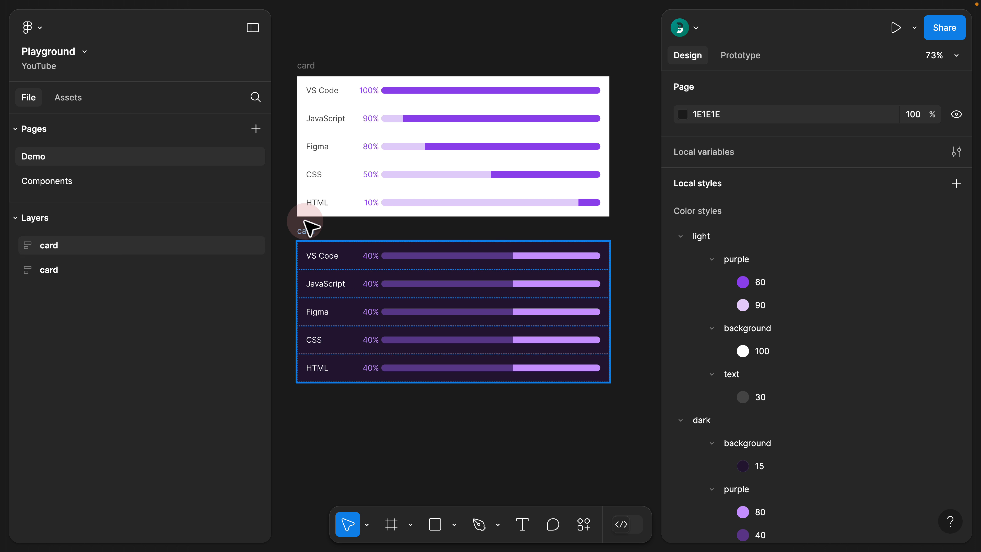
click(315, 232)
key(Delete)
Step: Duplicate the light card directly below the original and turn off the light property of the copy's progress instances
click(299, 69)
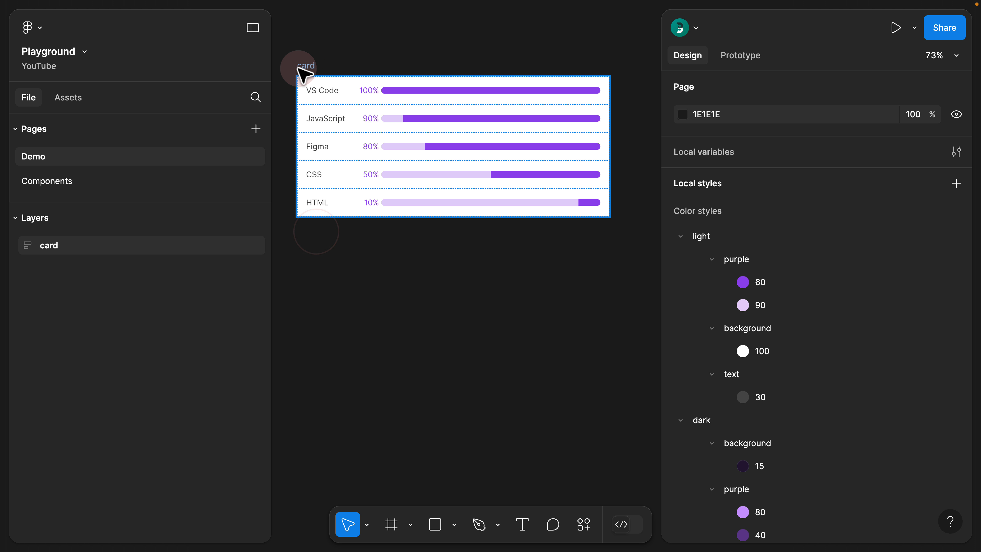
drag(304, 68, 305, 238)
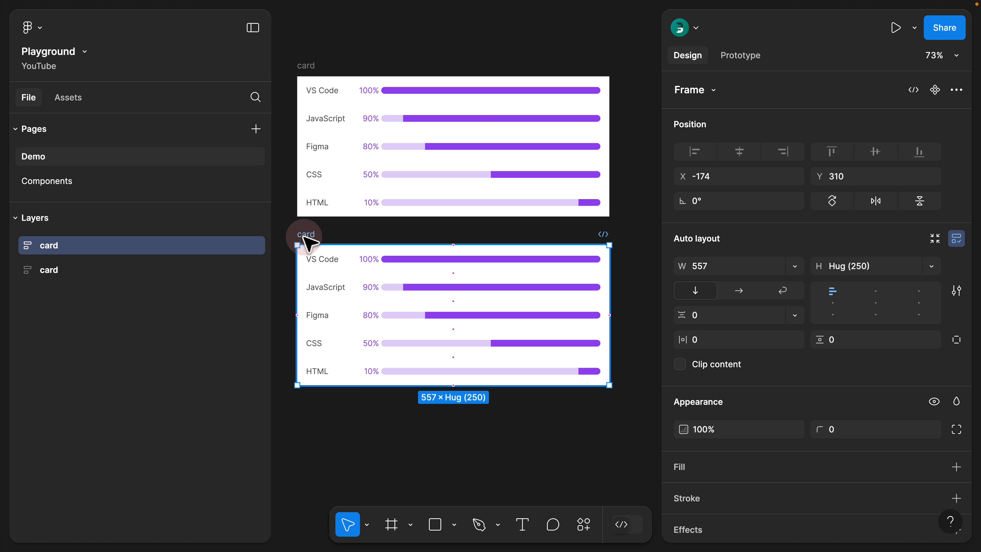
key(Return)
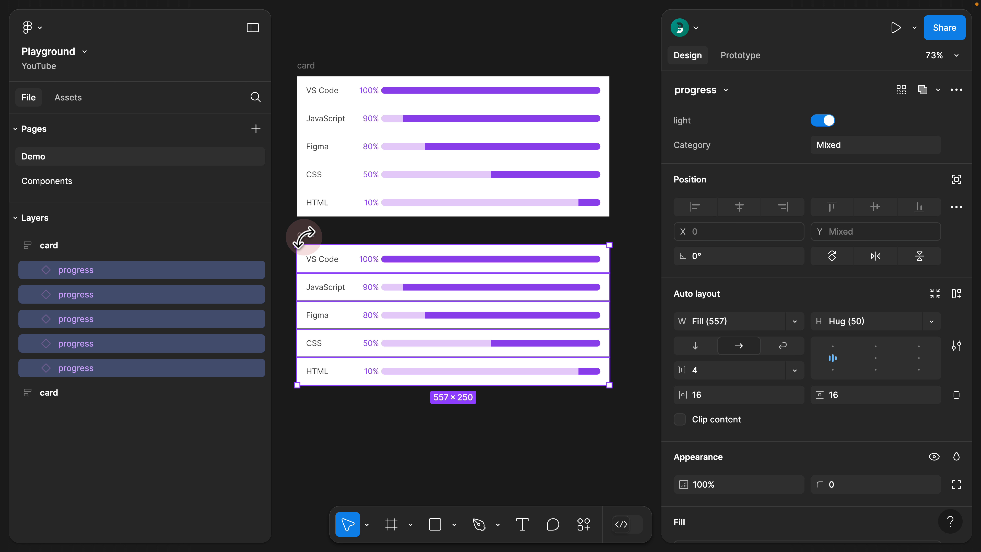
click(823, 120)
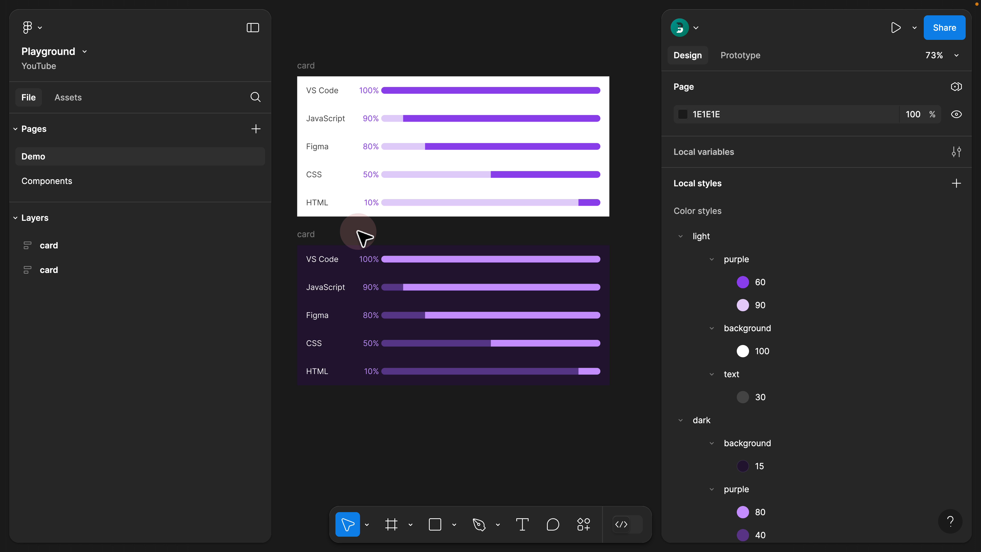
Step: Move the background folder of the dark color styles into the dark purple folder
scroll(896, 248, down, 2)
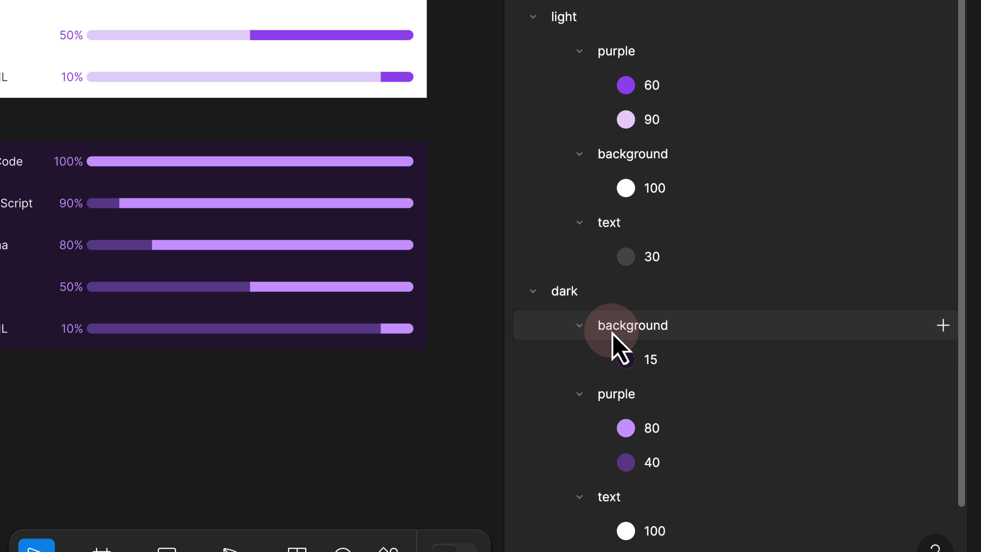
drag(615, 326, 633, 407)
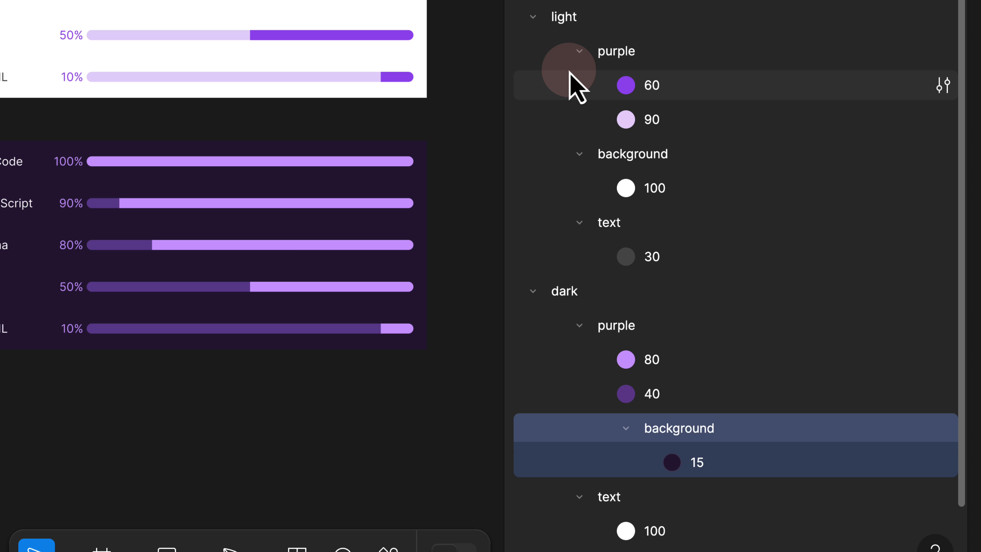
Step: Collapse the subfolders of the light and dark color style groups to compare their structure
click(533, 17)
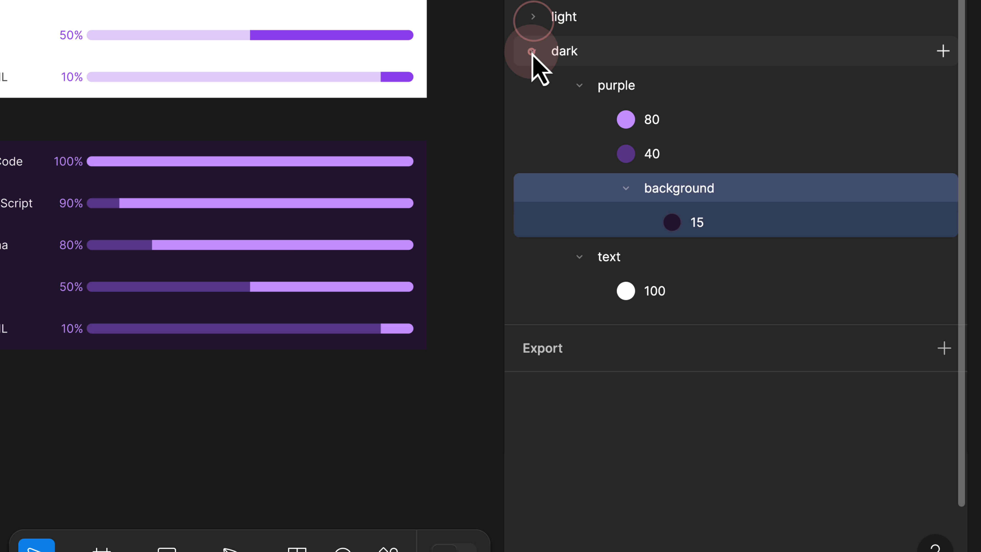
click(534, 51)
click(533, 17)
click(580, 50)
click(579, 85)
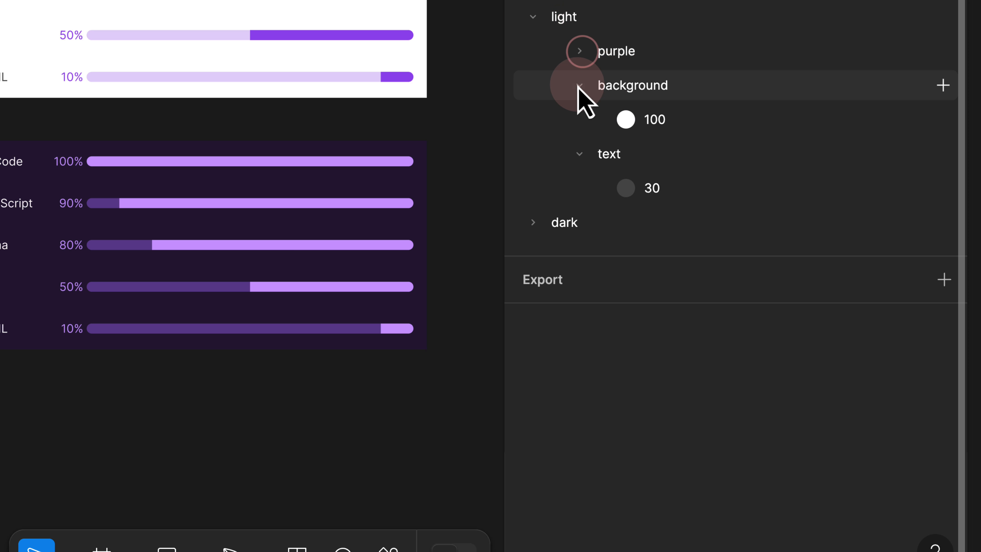
click(579, 120)
click(533, 153)
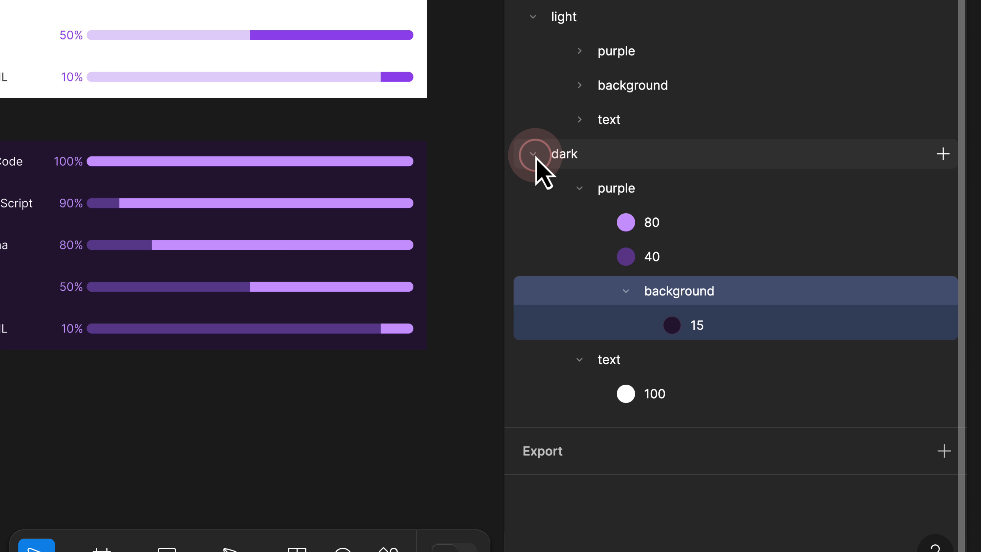
click(580, 189)
click(579, 222)
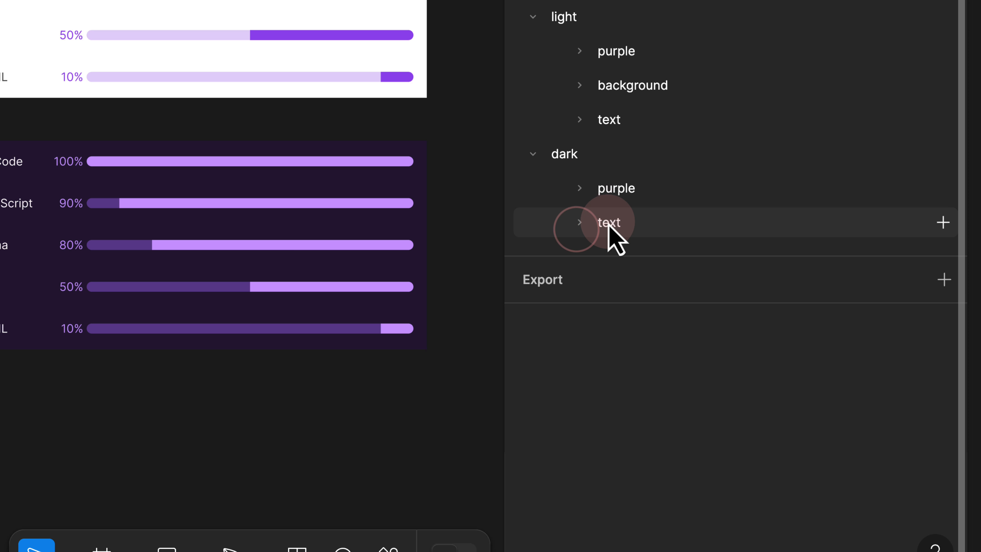
click(1, 161)
click(25, 330)
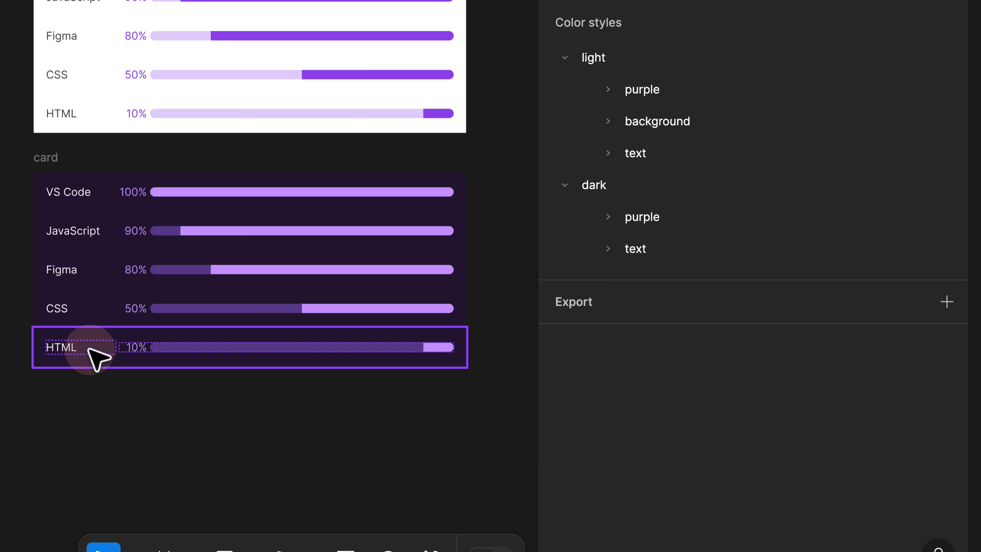
Step: Move color style 15 out of the nested background folder so it sits directly in the dark purple folder
click(606, 219)
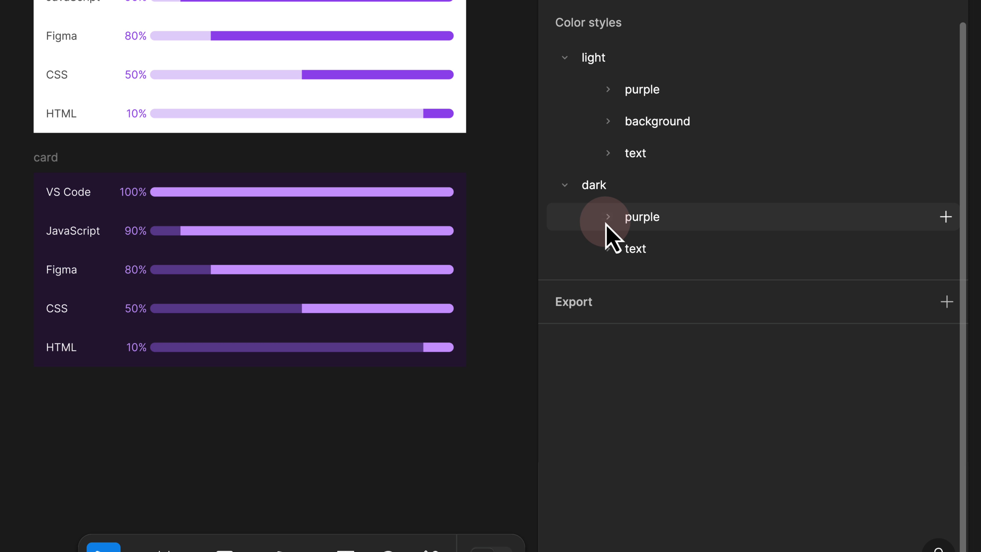
click(670, 251)
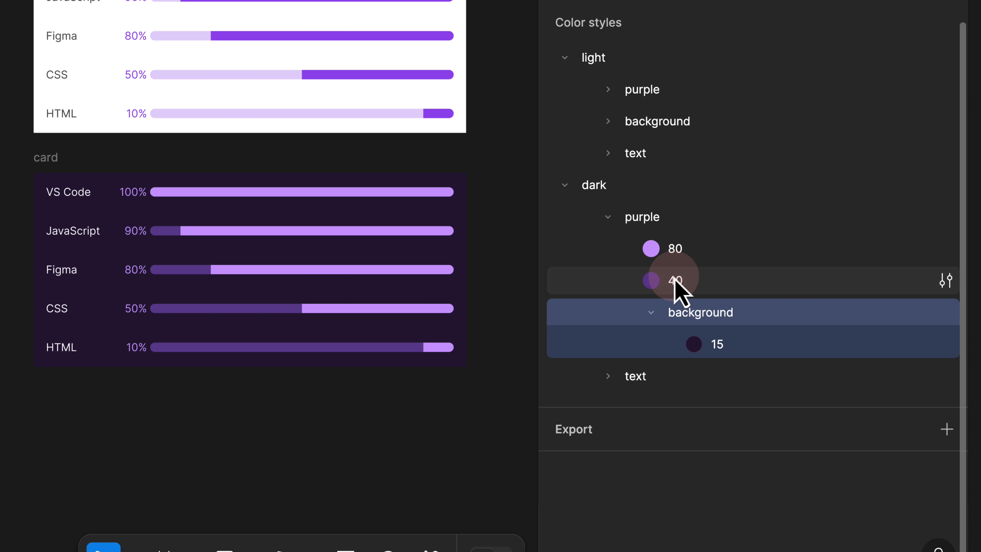
click(674, 278)
click(665, 251)
click(679, 282)
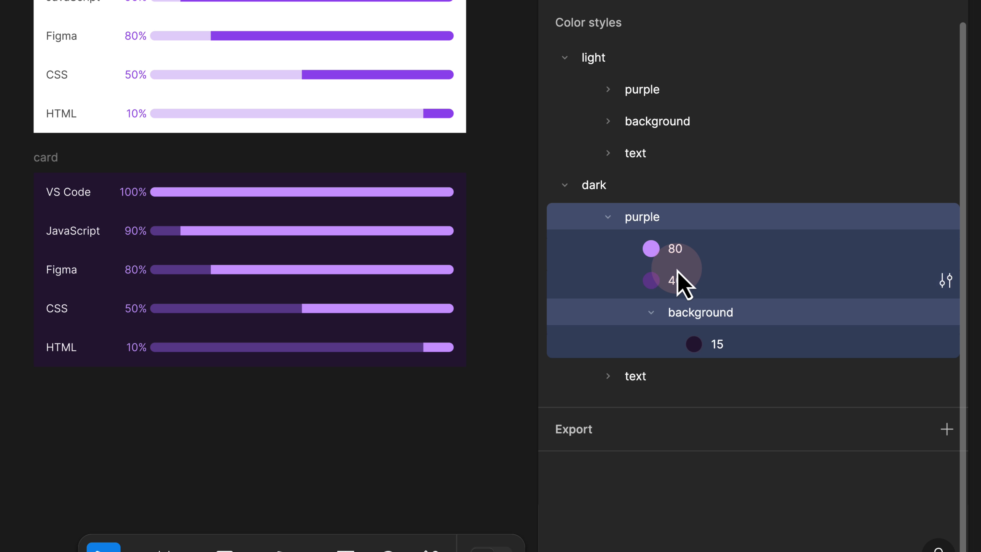
click(696, 314)
click(717, 346)
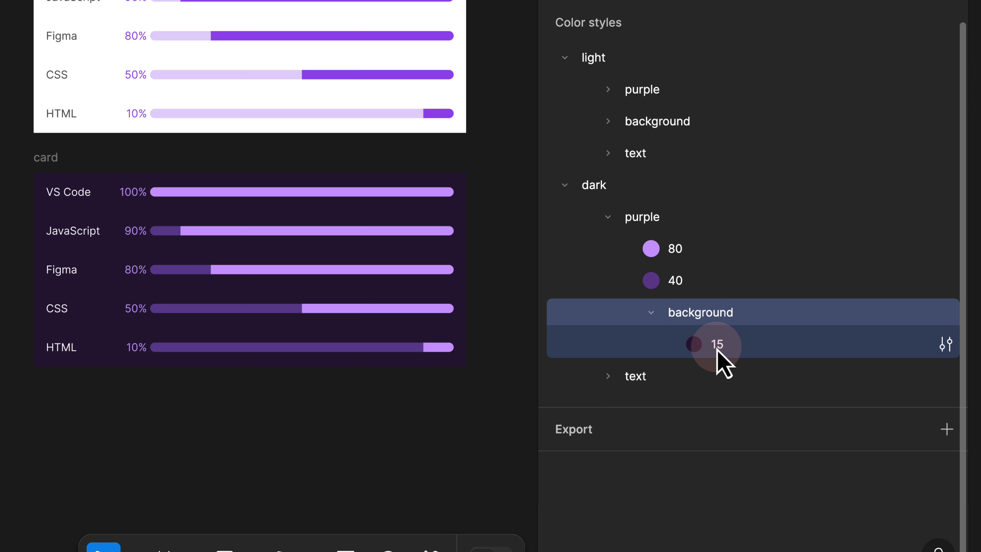
drag(708, 344, 683, 312)
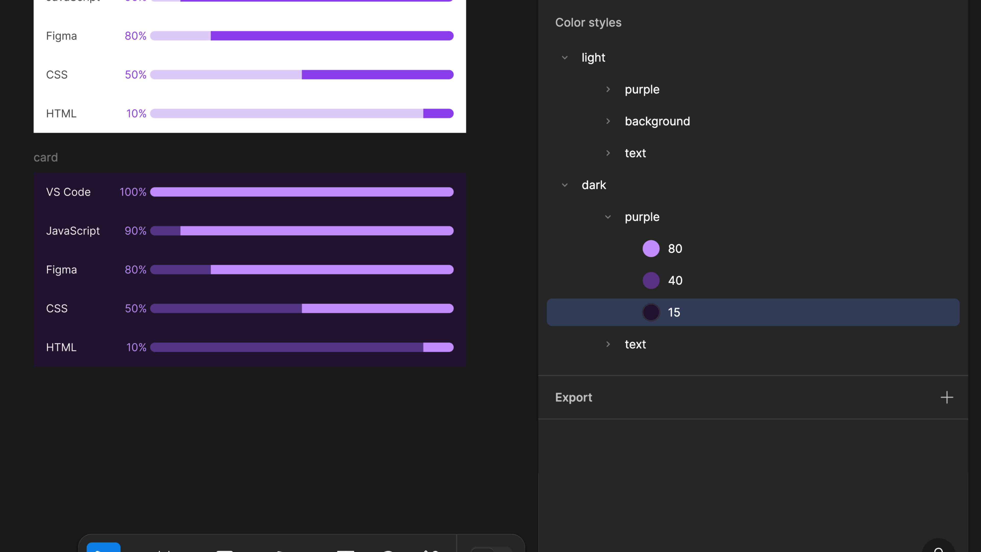
Step: Move the loose bar chart with percentage instance on the Components page further down below its component set
click(93, 155)
click(272, 60)
drag(233, 106, 216, 13)
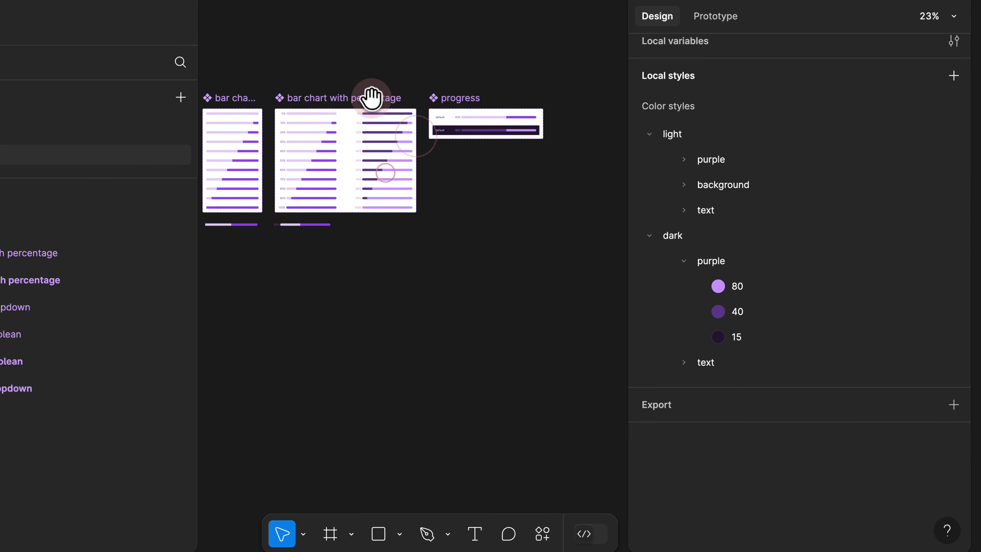
drag(305, 223, 304, 288)
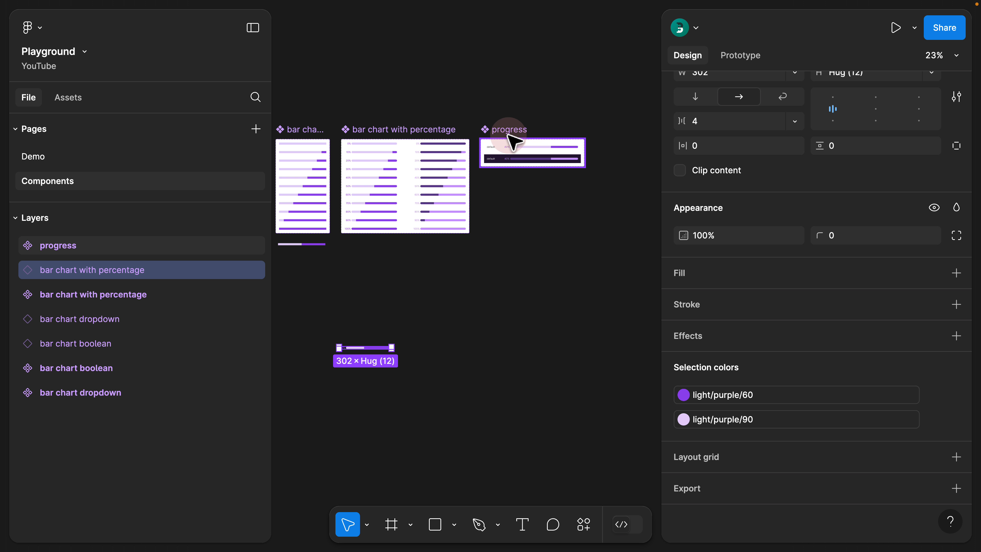
Step: Extend the bar chart with percentage component set downward to make room below its variants
click(411, 128)
drag(406, 237, 415, 333)
click(431, 68)
scroll(430, 66, down, 2)
scroll(432, 65, up, 4)
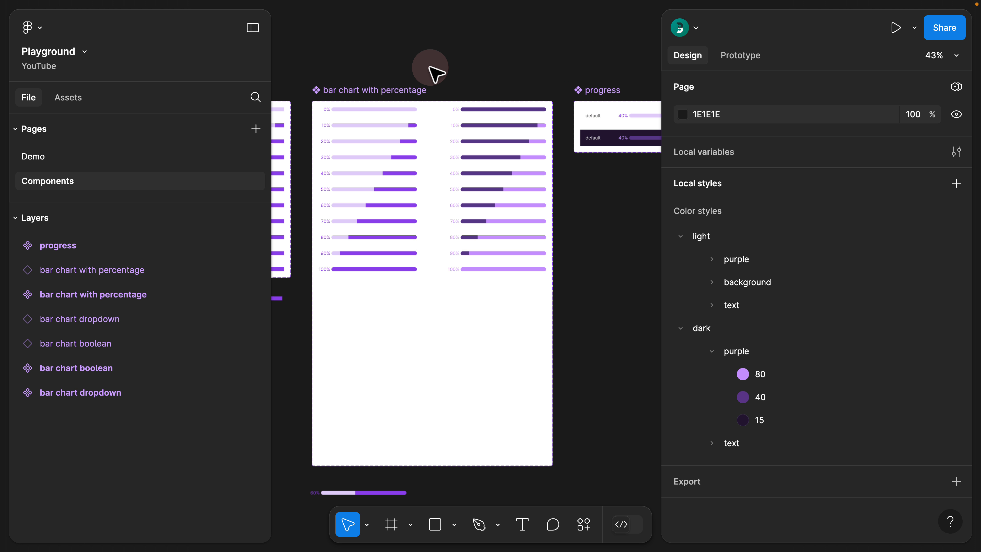
Step: Duplicate all 22 bar chart with percentage variants into the empty area below the originals
scroll(435, 67, down, 1)
drag(506, 49, 375, 271)
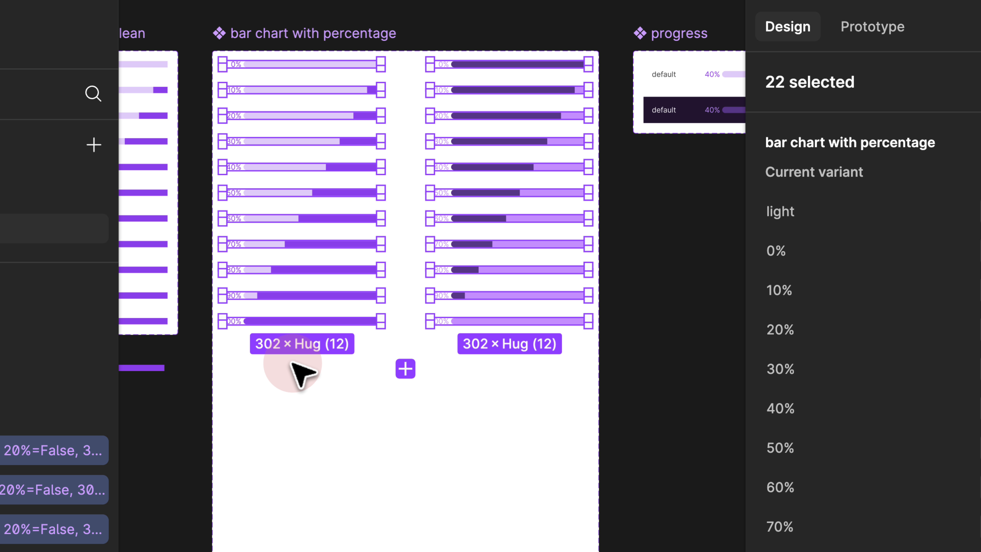
mouse_move(470, 103)
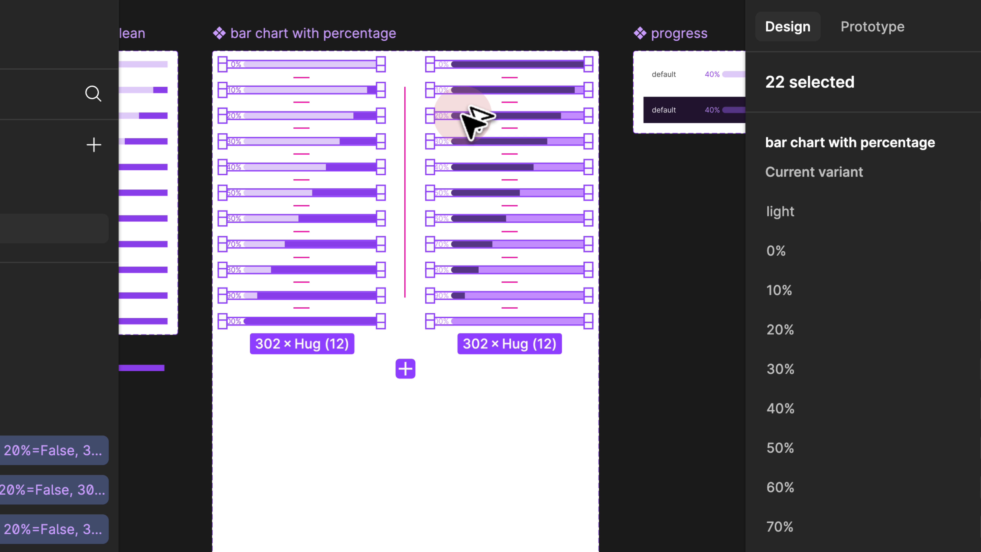
drag(465, 115, 465, 402)
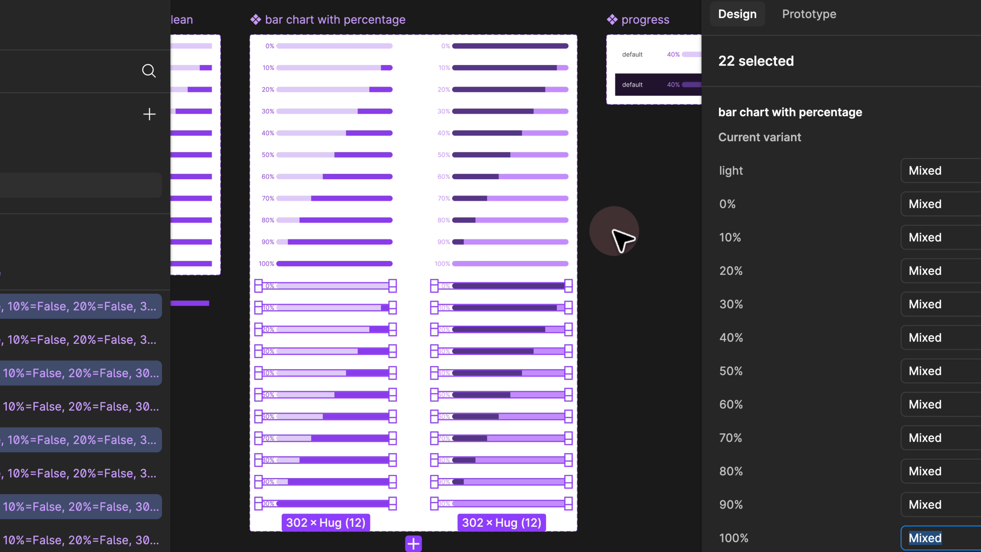
click(624, 233)
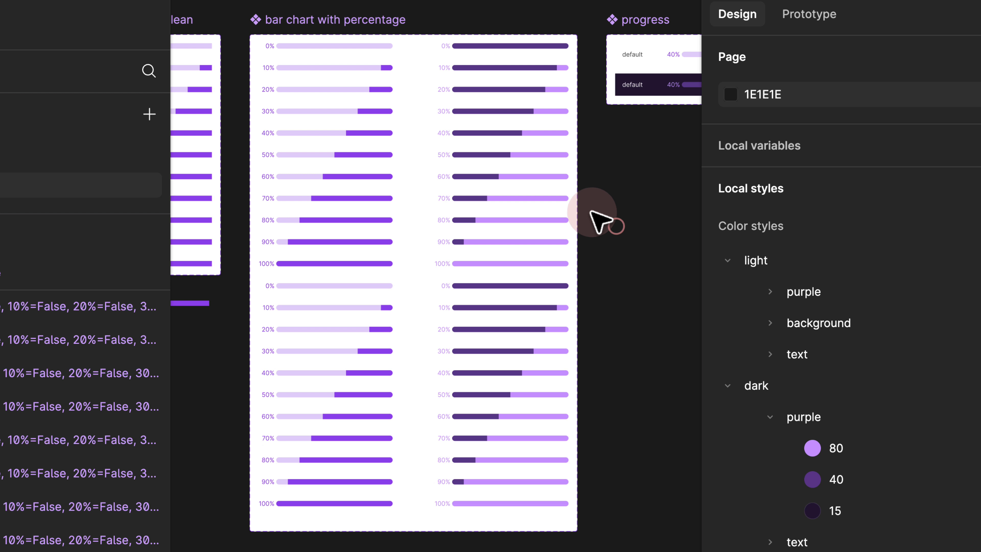
Step: Compare the original bar chart variants with the duplicated block below them
drag(434, 22, 580, 537)
click(194, 537)
drag(218, 542, 270, 474)
drag(382, 243, 416, 37)
click(618, 543)
drag(617, 546, 228, 288)
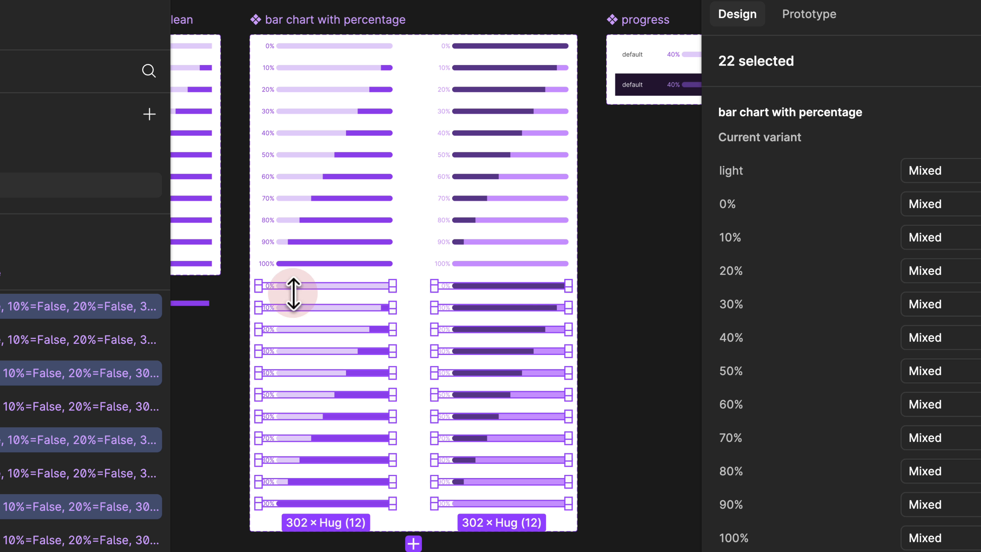
click(627, 338)
drag(626, 338, 610, 195)
Step: Move the loose bar chart instance down and extend the bar chart with percentage set further below its variants
scroll(591, 217, down, 2)
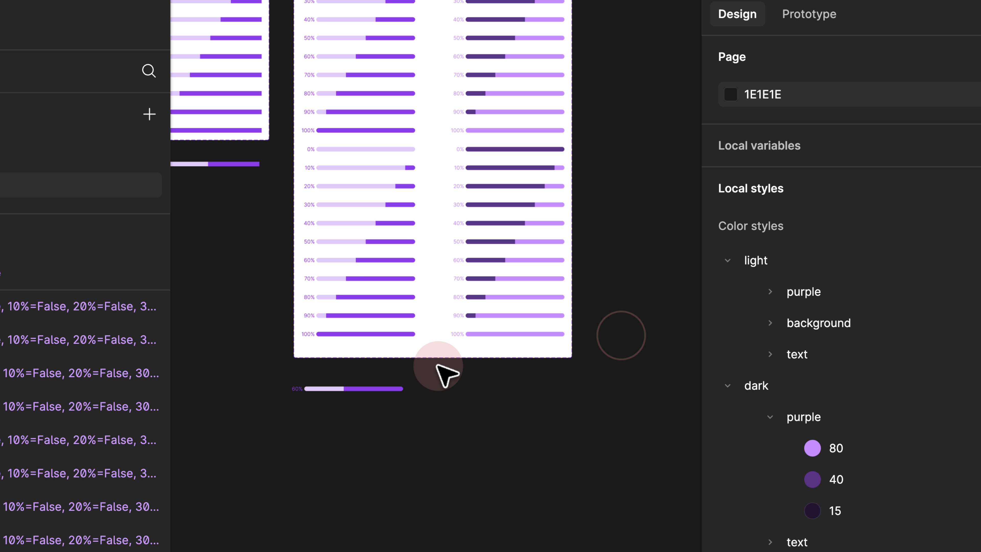
drag(373, 393, 374, 472)
click(373, 393)
scroll(374, 393, down, 3)
click(364, 33)
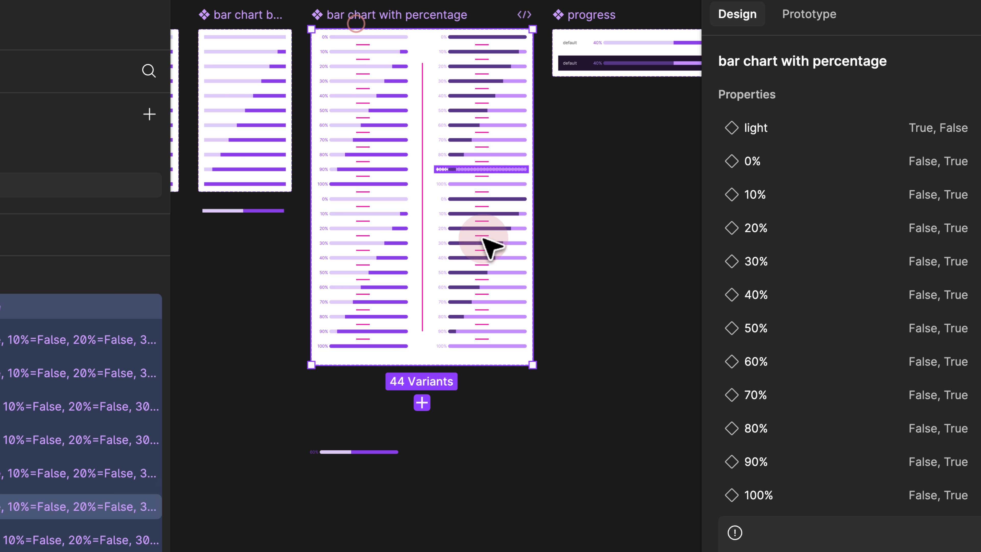
drag(532, 366, 542, 425)
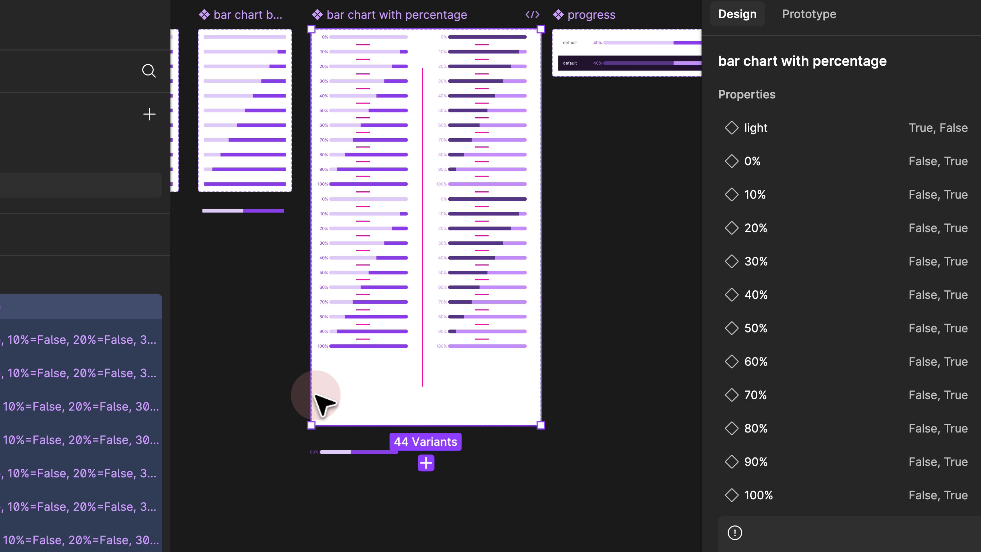
Step: Move the duplicated block of variants down to leave a gap below the original block
drag(277, 385, 568, 244)
click(580, 322)
drag(592, 381, 383, 234)
scroll(376, 234, up, 1)
Step: Add a variant property named purple to the bar chart with percentage set and place it first in the property order
key(shift+Return)
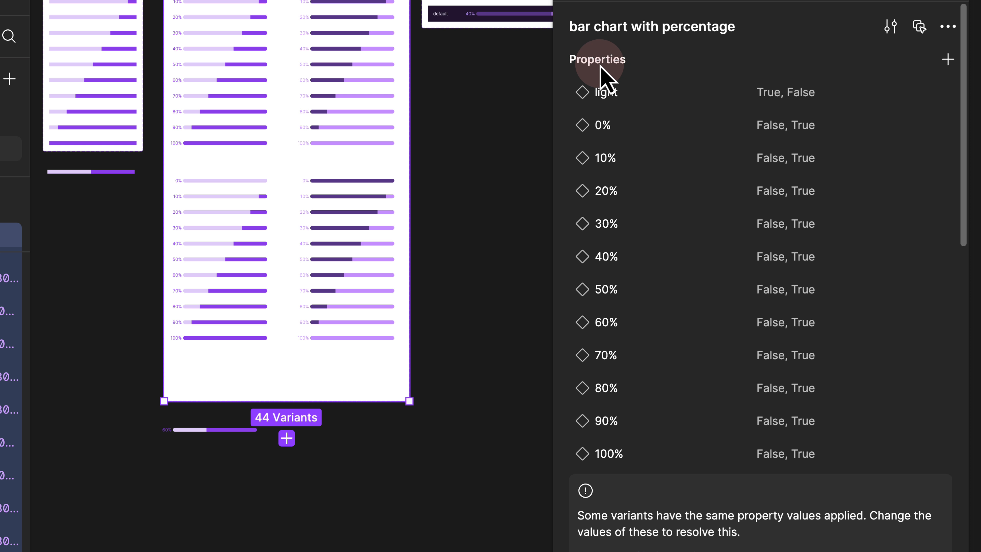
click(949, 60)
click(862, 123)
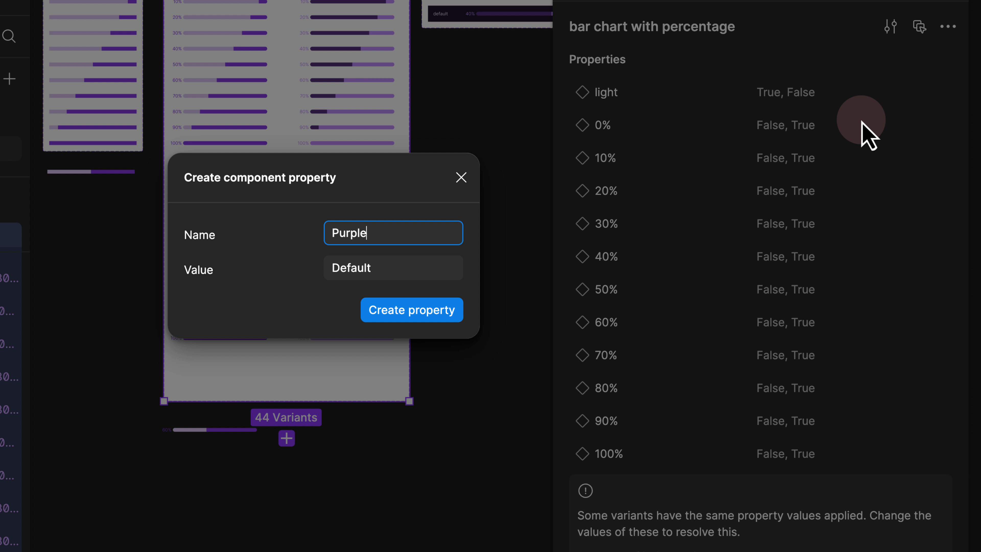
key(Return)
drag(563, 488, 580, 97)
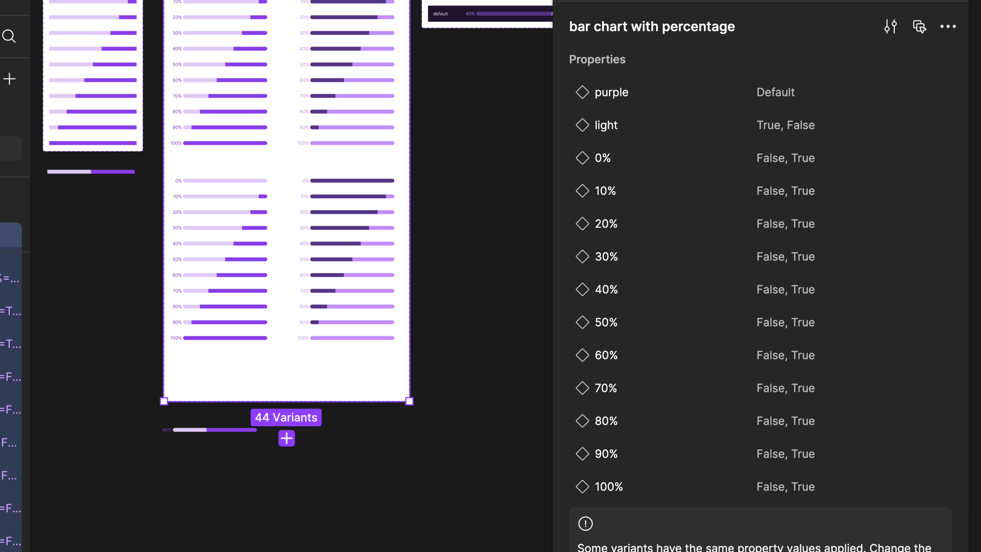
Step: Set the purple property to True for all 22 variants in the upper block
drag(358, 1, 210, 154)
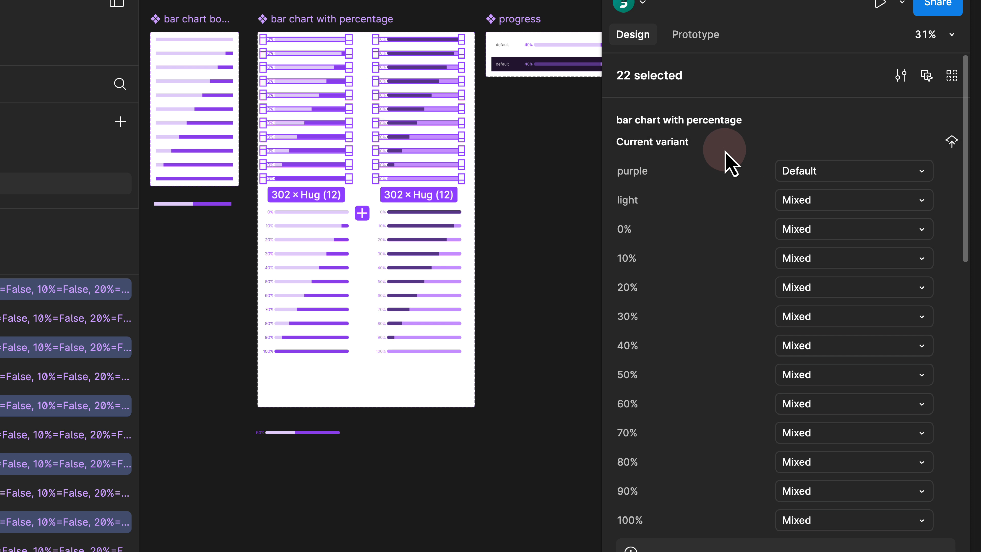
click(801, 171)
text(True)
key(Return)
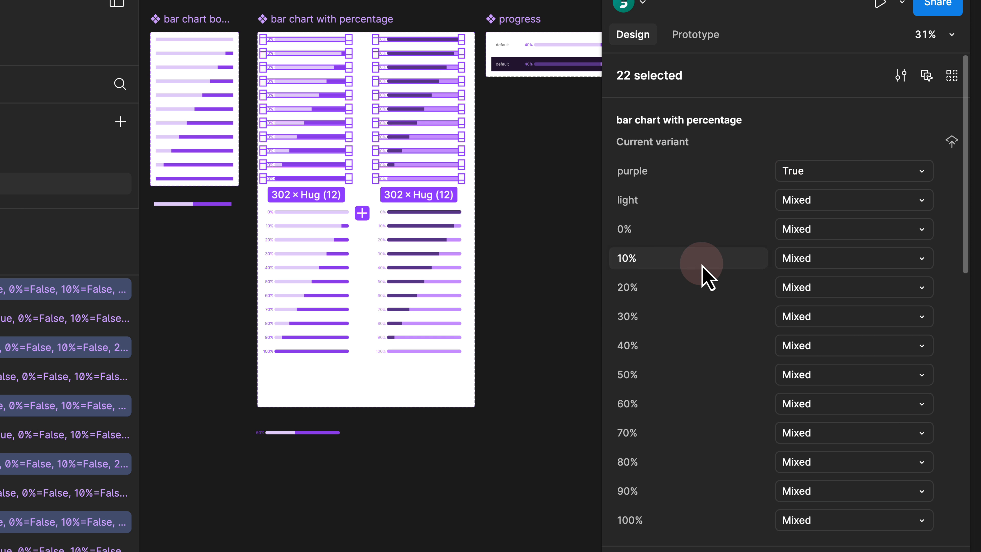
Step: Set the purple property to False for all 22 variants in the lower block
click(520, 298)
drag(520, 357, 294, 199)
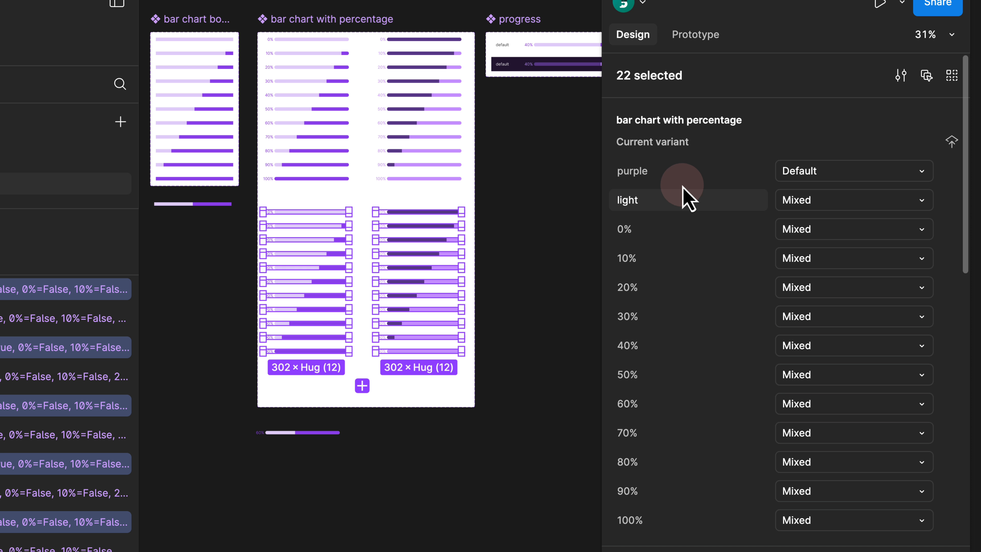
click(795, 178)
text(False)
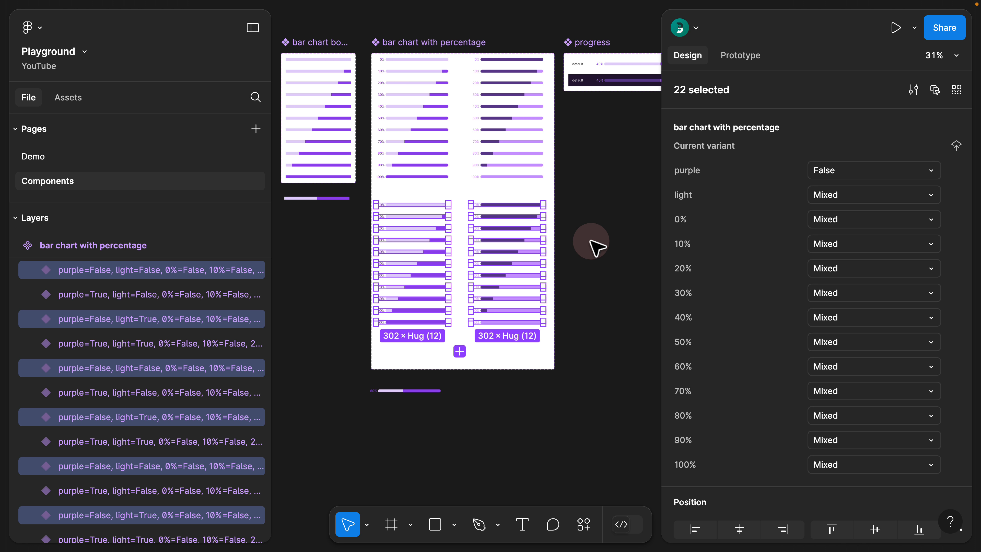
Step: Place an instance of the lower block's light 50% bar on the empty canvas below the component set
click(593, 241)
scroll(594, 241, down, 1)
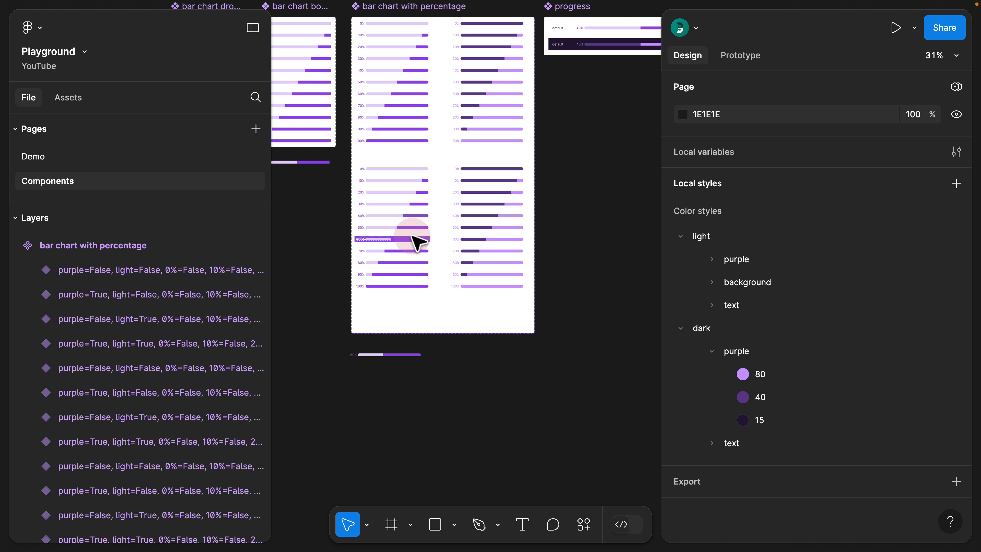
drag(414, 227, 441, 529)
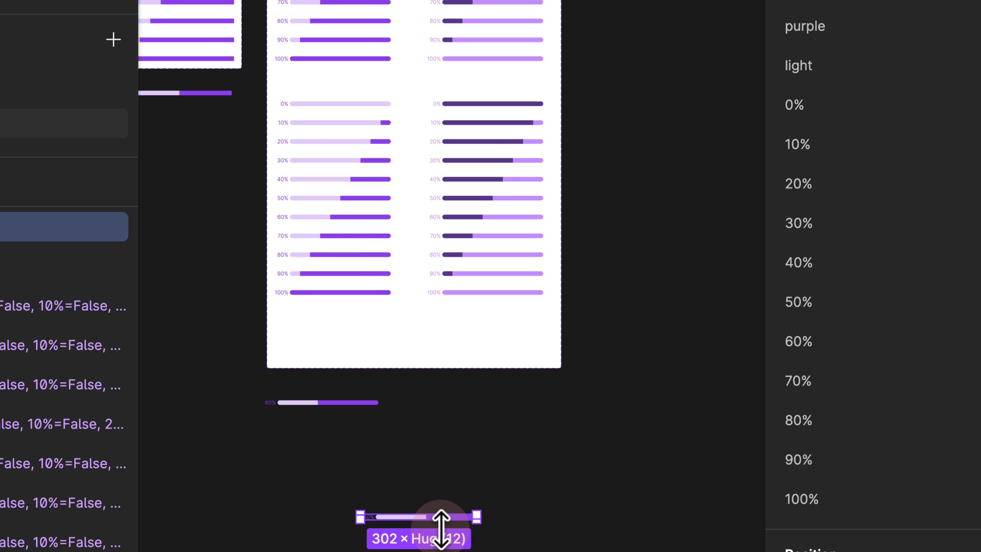
Step: Detach the light/purple/60 style from the 50% bar instance and set that color's HSL hue to 210
scroll(436, 543, up, 3)
scroll(842, 406, down, 5)
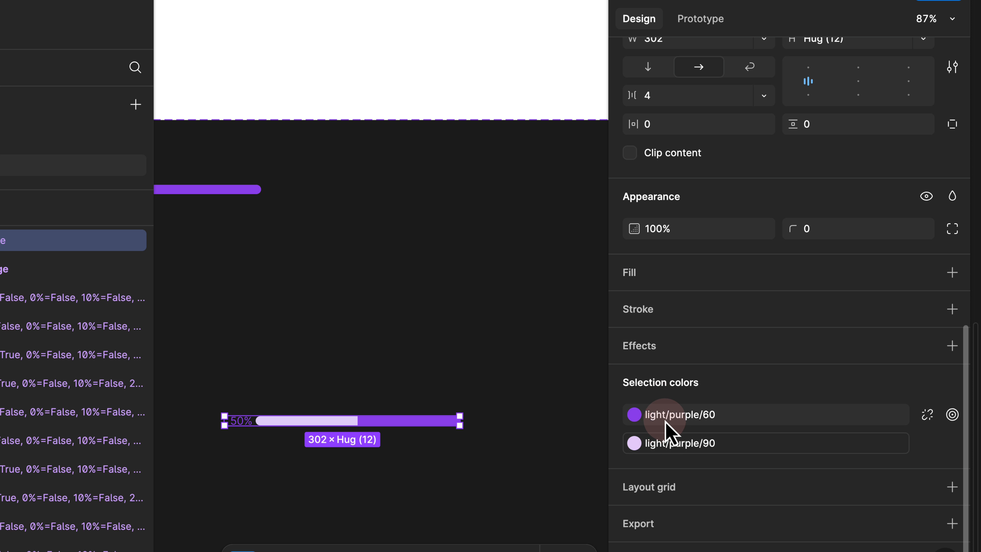
click(927, 415)
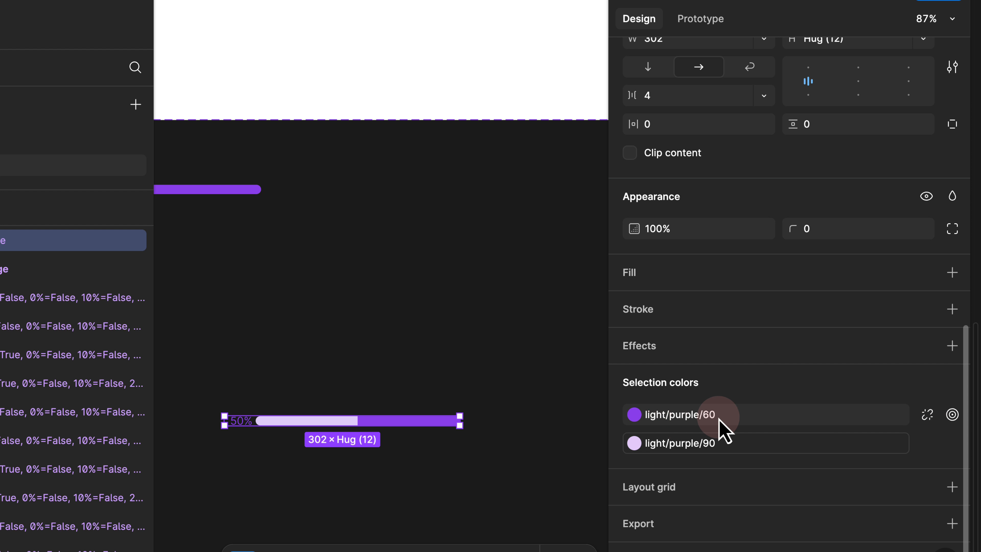
click(927, 415)
click(634, 443)
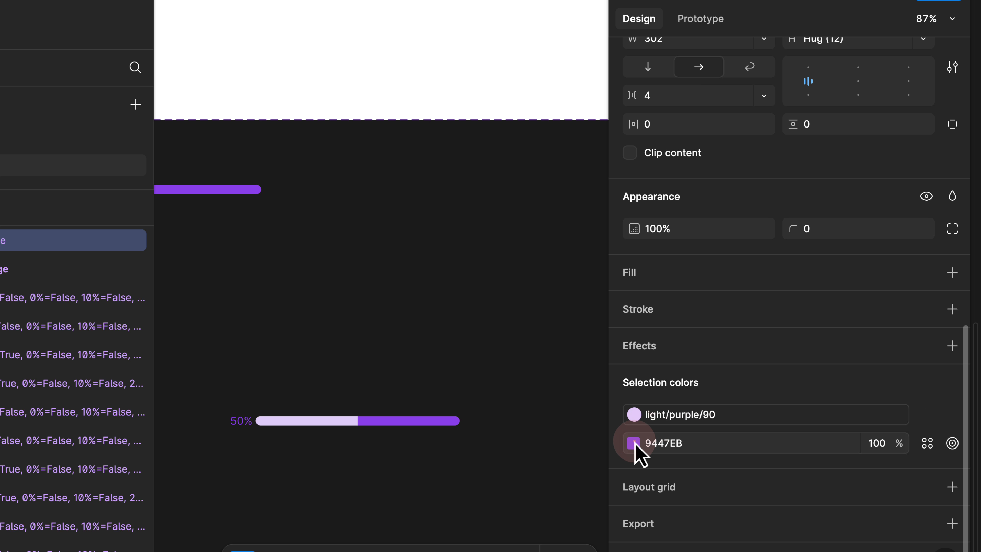
click(476, 441)
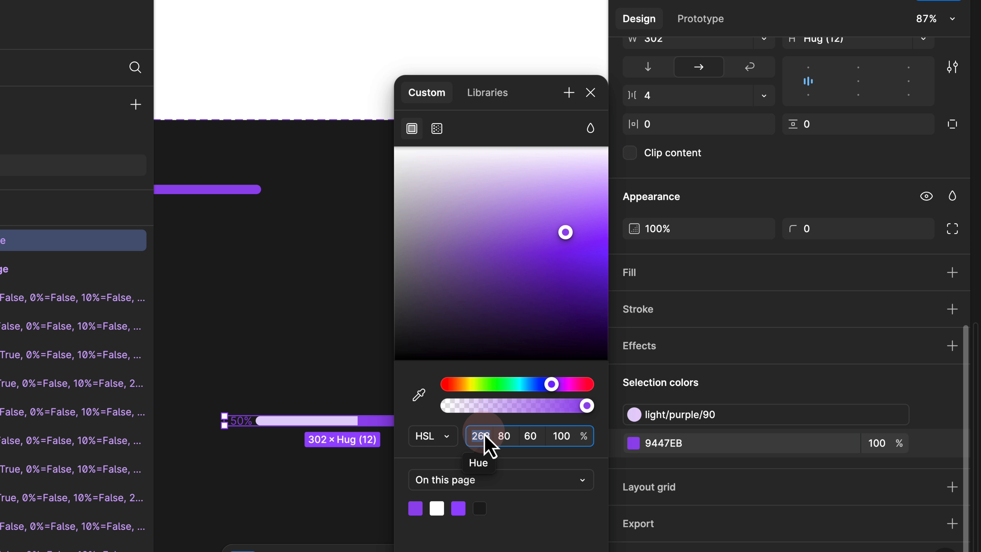
text(21)
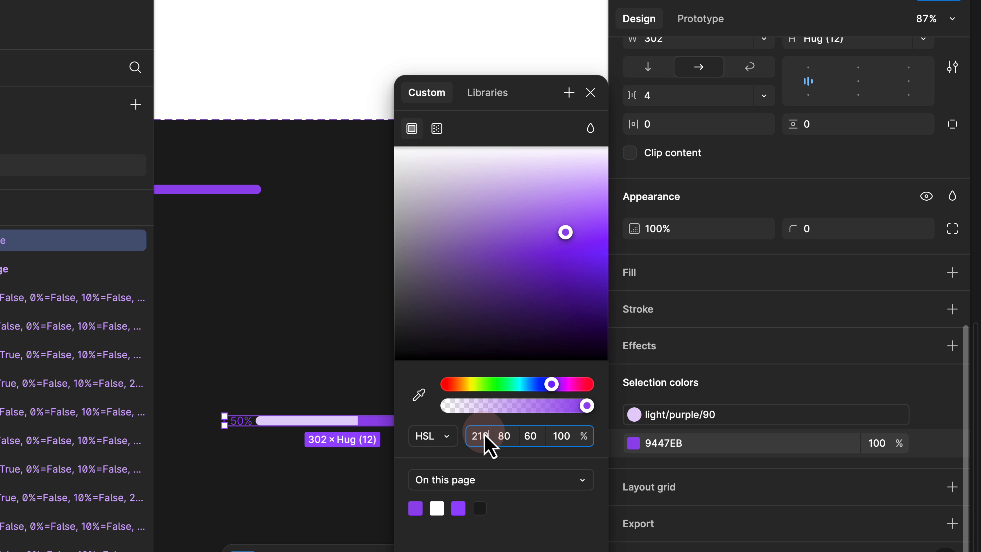
text(0)
key(Return)
drag(494, 99, 26, 29)
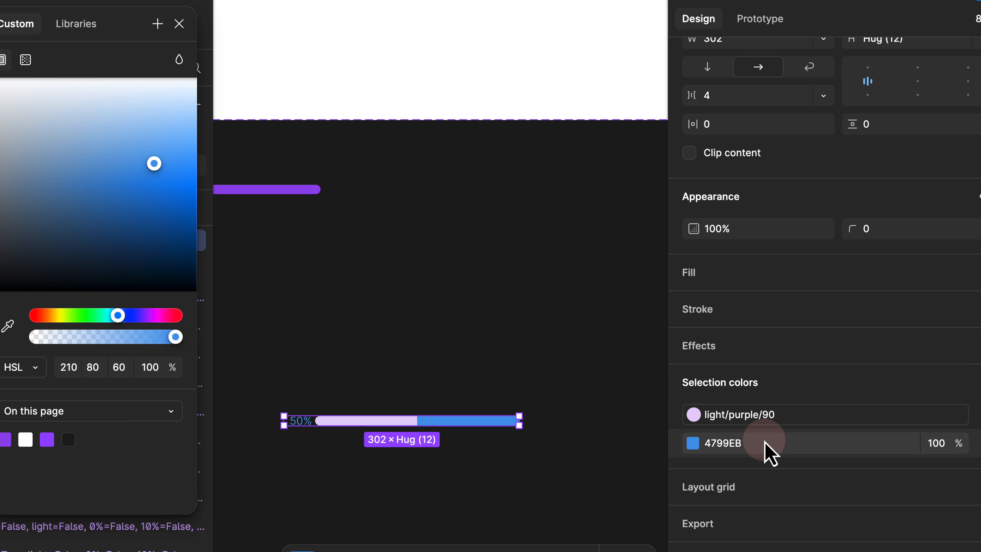
Step: Detach the light/purple/90 style from the 50% bar instance and set that color's hue to 210
click(930, 419)
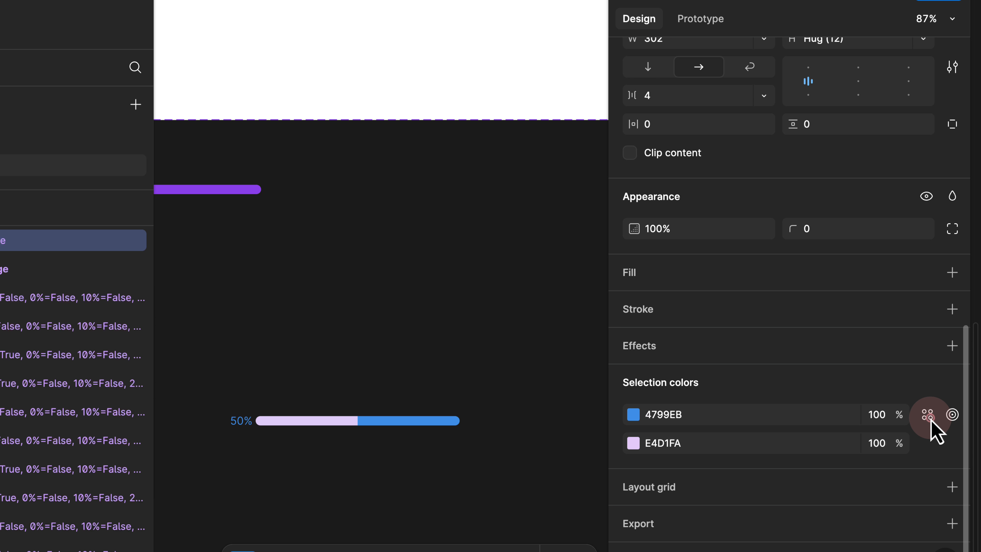
click(633, 443)
key(Return)
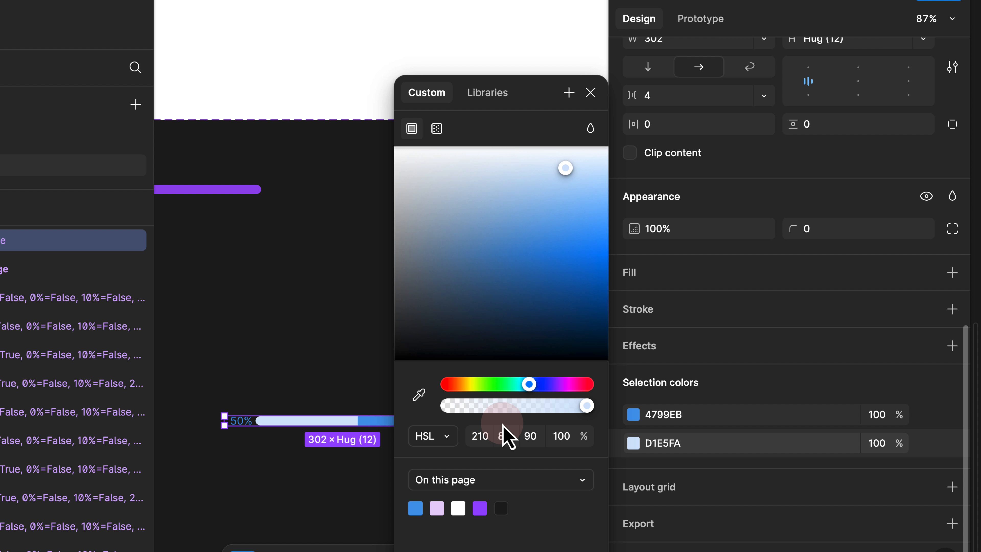
drag(530, 103, 31, 30)
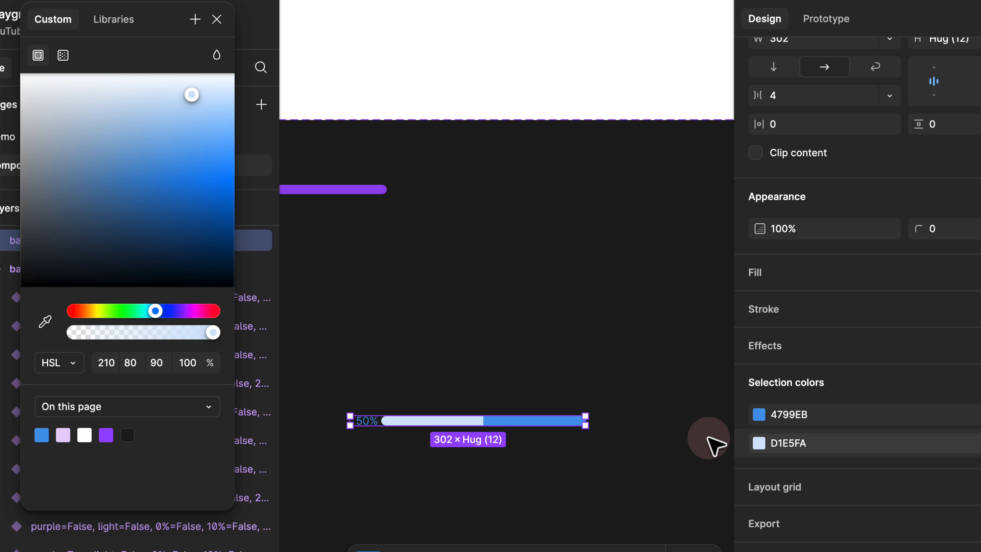
Step: Check how the light purple styles are named, and save the bar's two blues as color styles light/blue/60 and light/blue/90
click(715, 445)
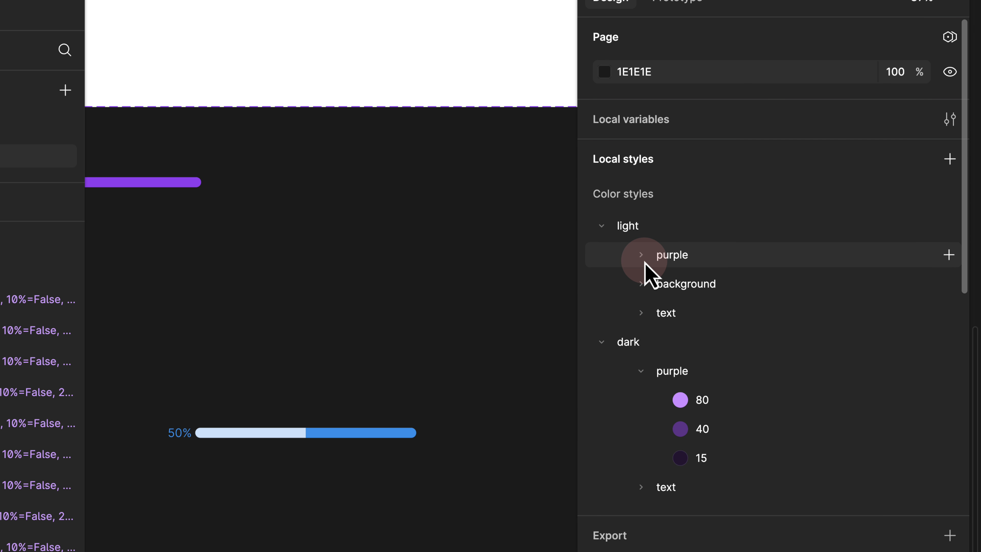
click(646, 263)
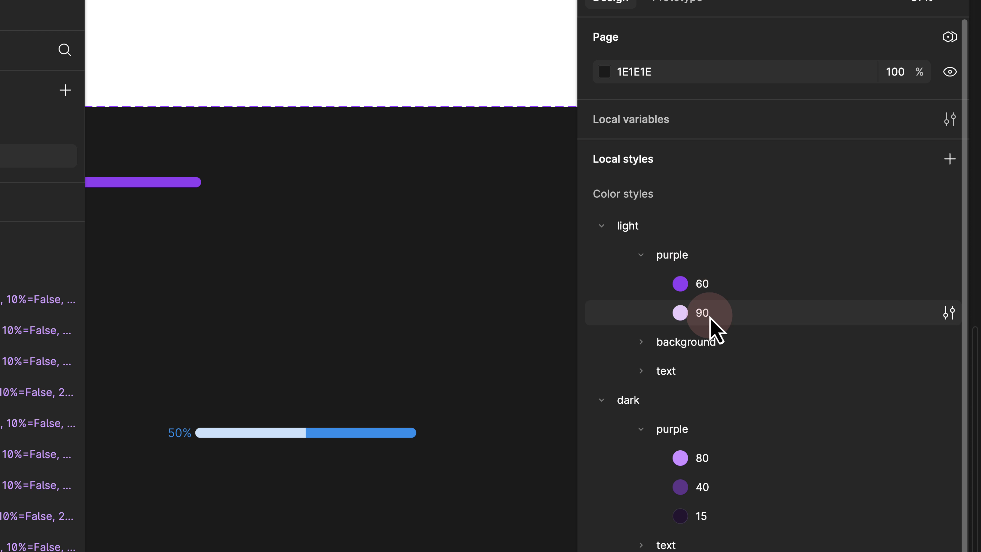
click(643, 254)
click(216, 429)
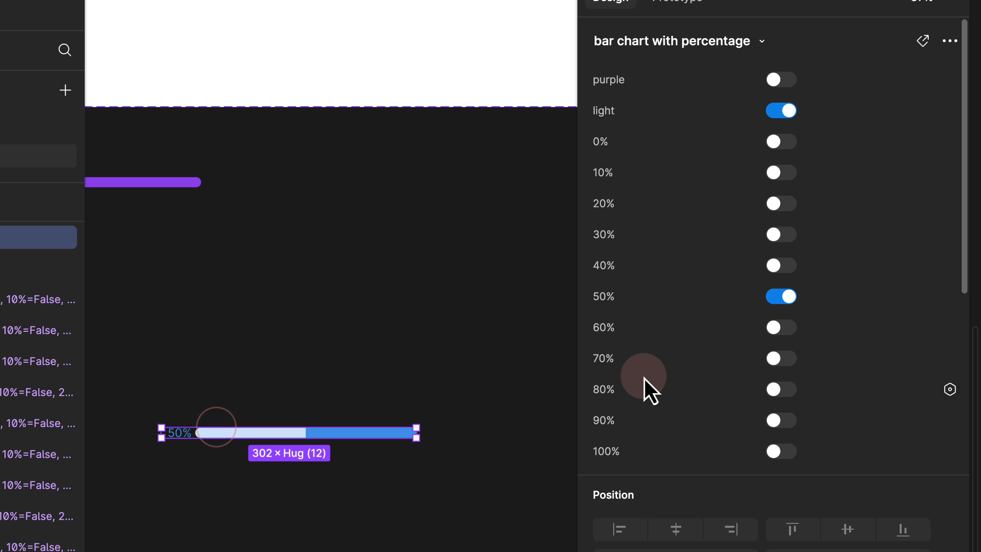
scroll(667, 361, down, 15)
click(605, 486)
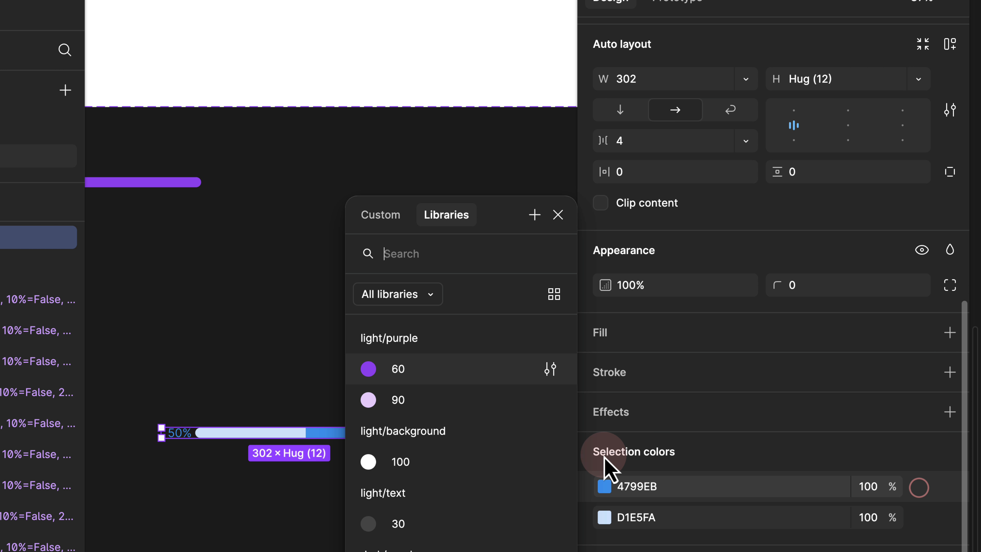
click(535, 214)
click(80, 214)
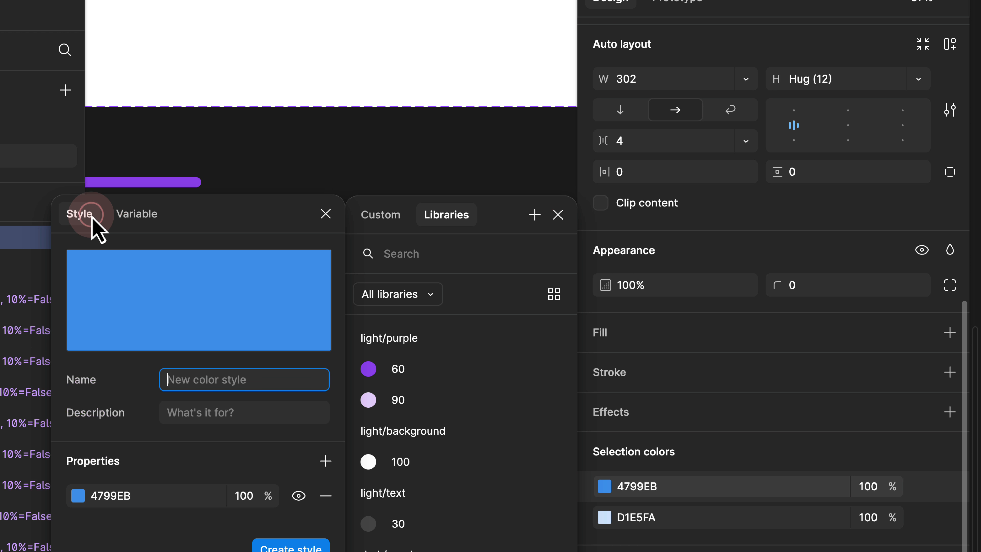
click(185, 380)
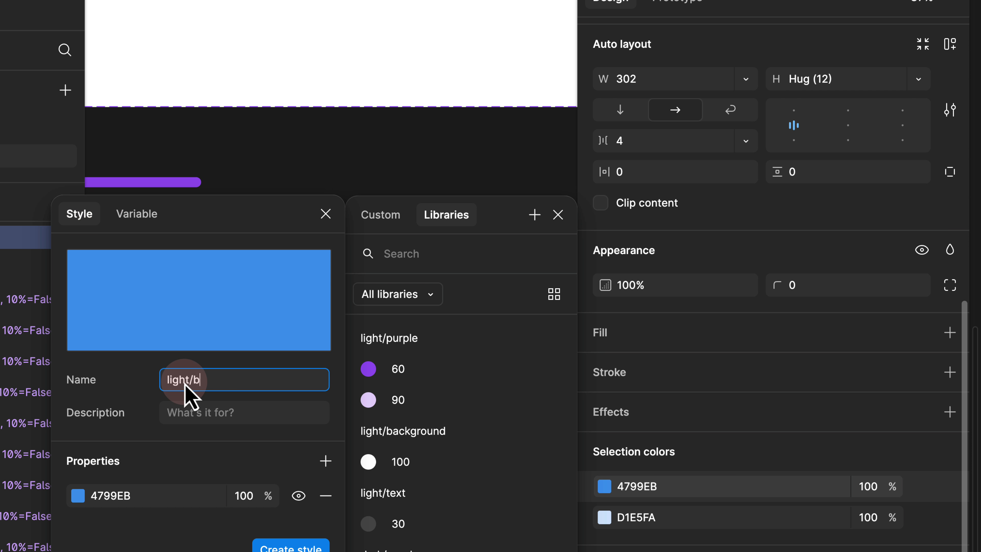
text(light/blue/6)
text(0)
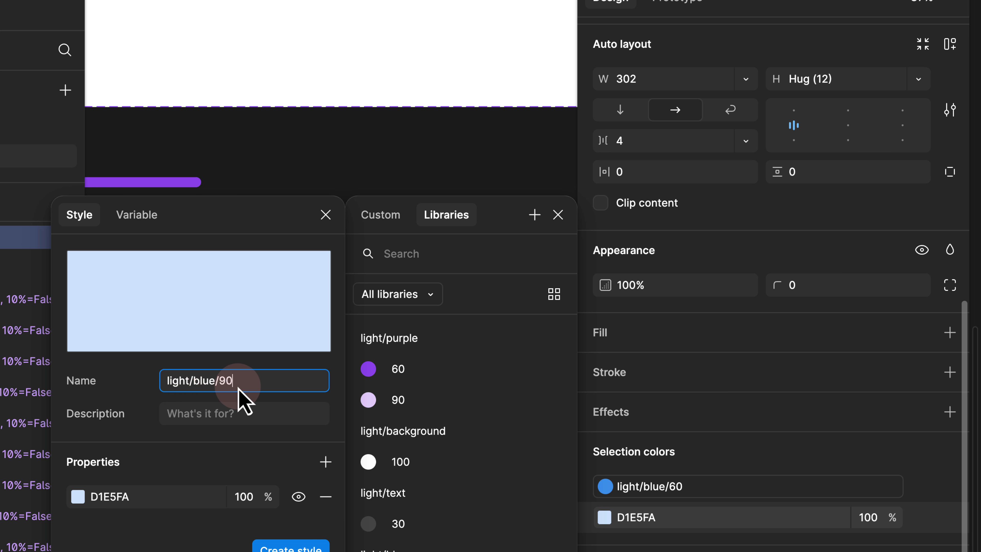
click(291, 547)
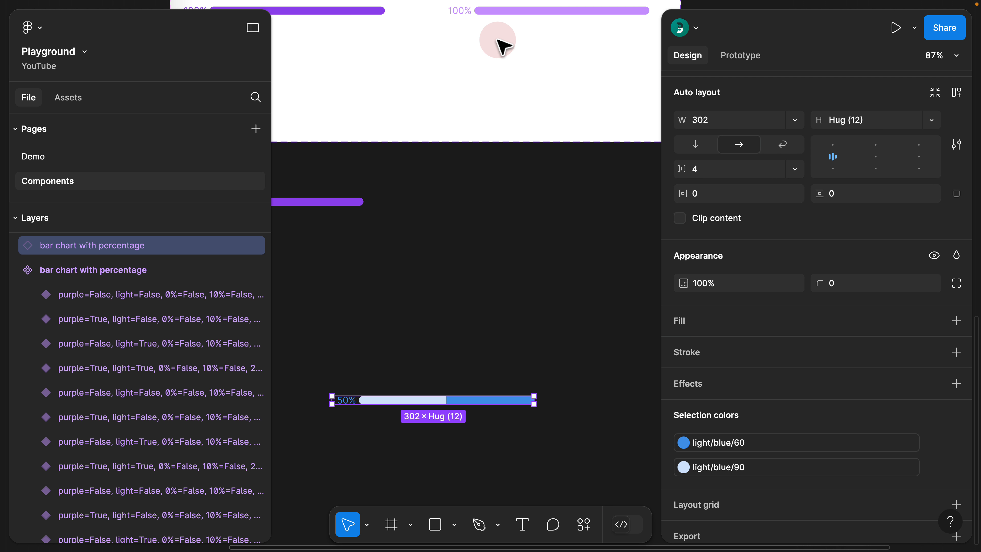
Step: Place an instance of the lower block's dark 80% bar just above the blue 50% bar
scroll(483, 231, down, 5)
click(482, 230)
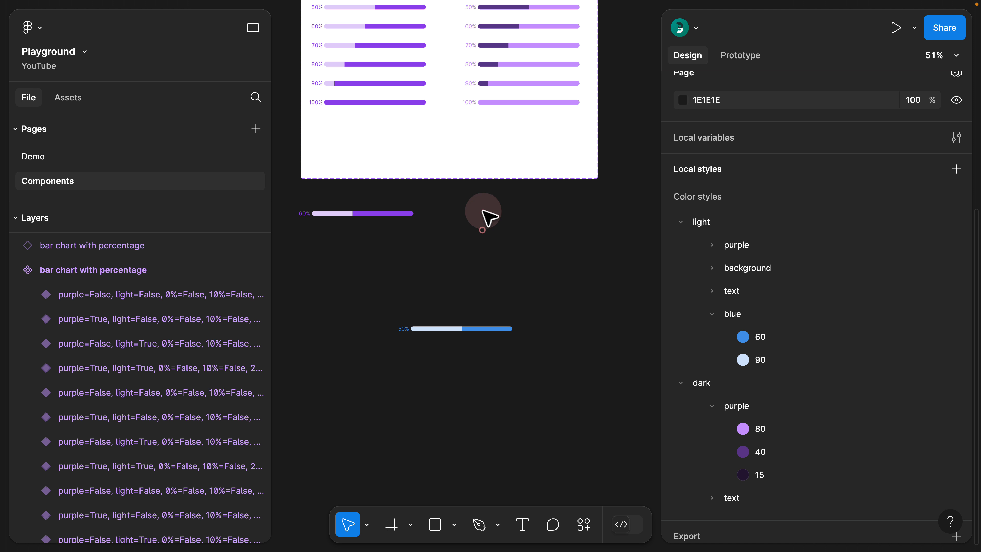
drag(492, 63, 426, 313)
Step: Detach the dark/purple/80 and dark/purple/40 styles from the 80% bar instance and set both colors' hue to 210
scroll(430, 329, up, 10)
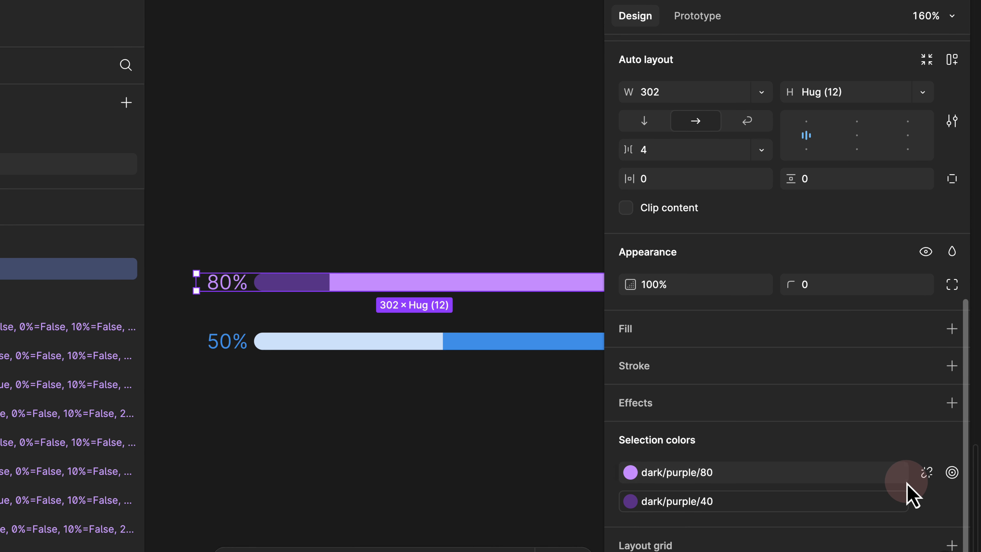
click(935, 442)
click(935, 443)
click(604, 486)
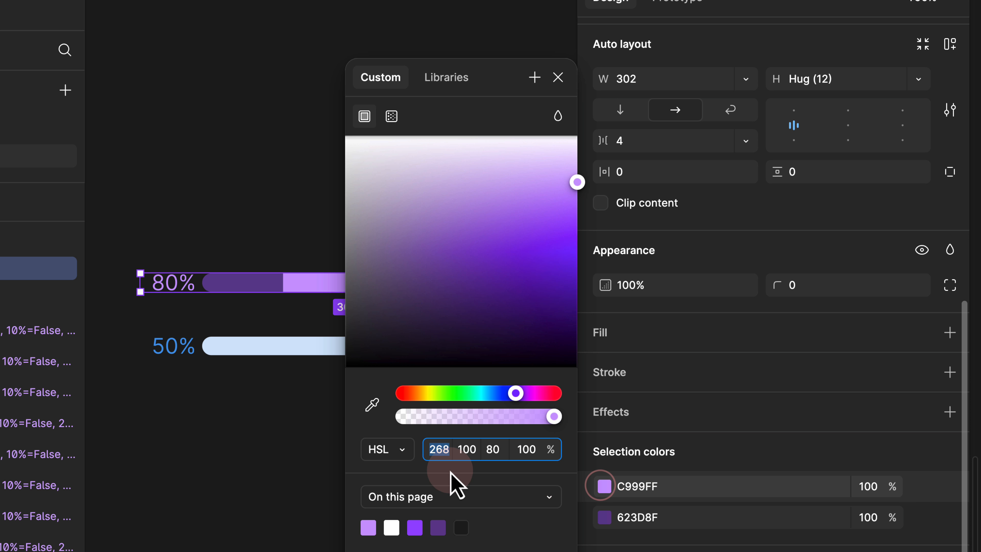
click(605, 517)
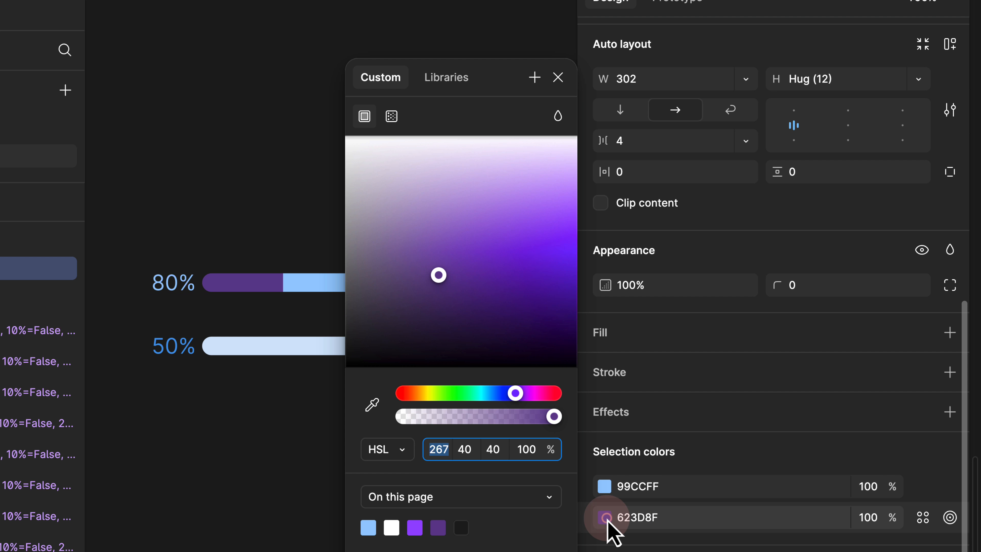
click(441, 453)
text(210)
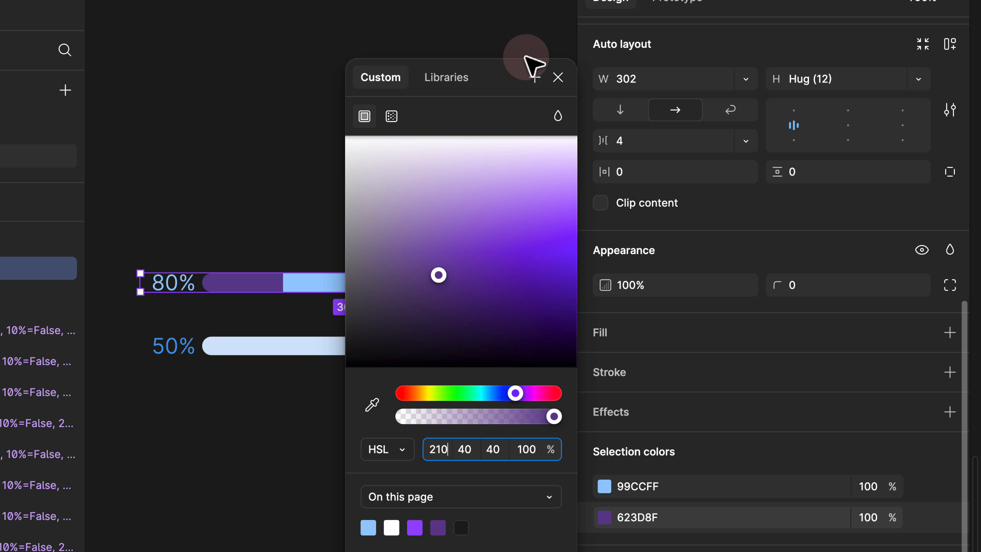
click(556, 73)
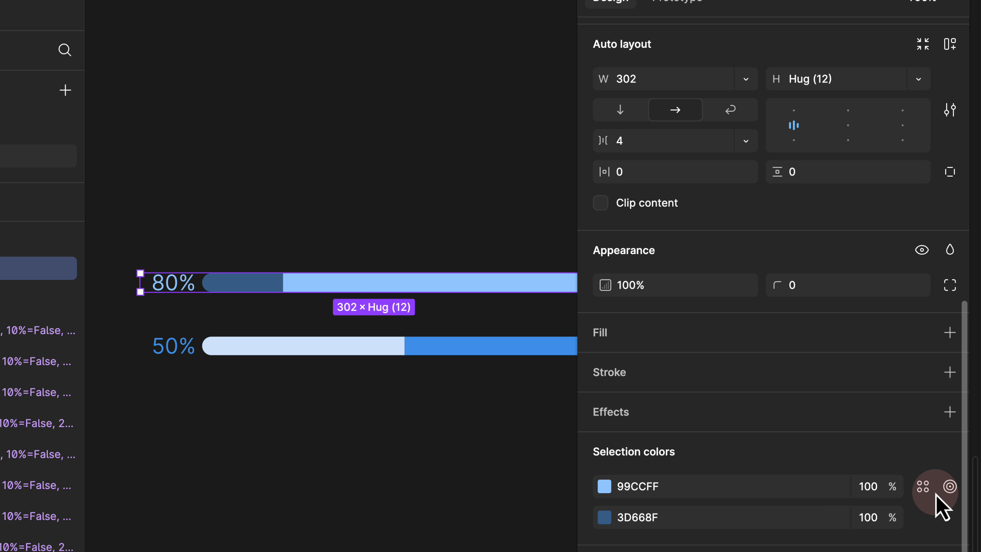
Step: Save the 80% bar's two blues as color styles dark/blue/80 and dark/blue/40
click(922, 487)
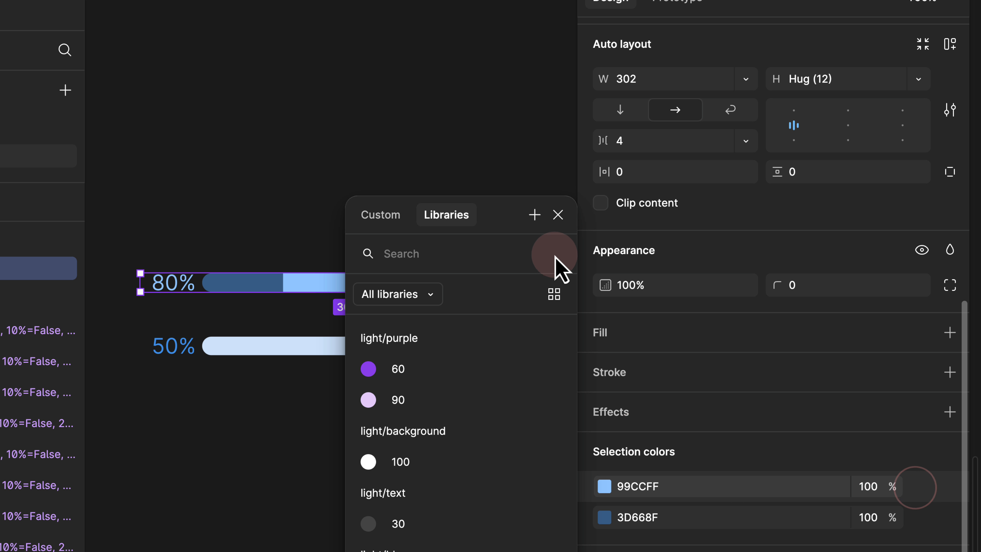
click(534, 214)
click(81, 215)
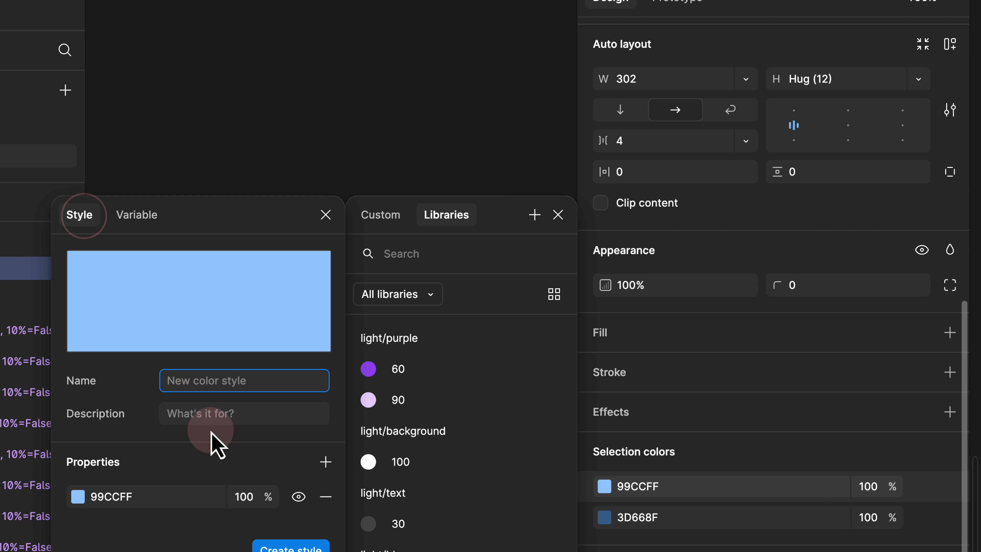
text(dark/blue/40)
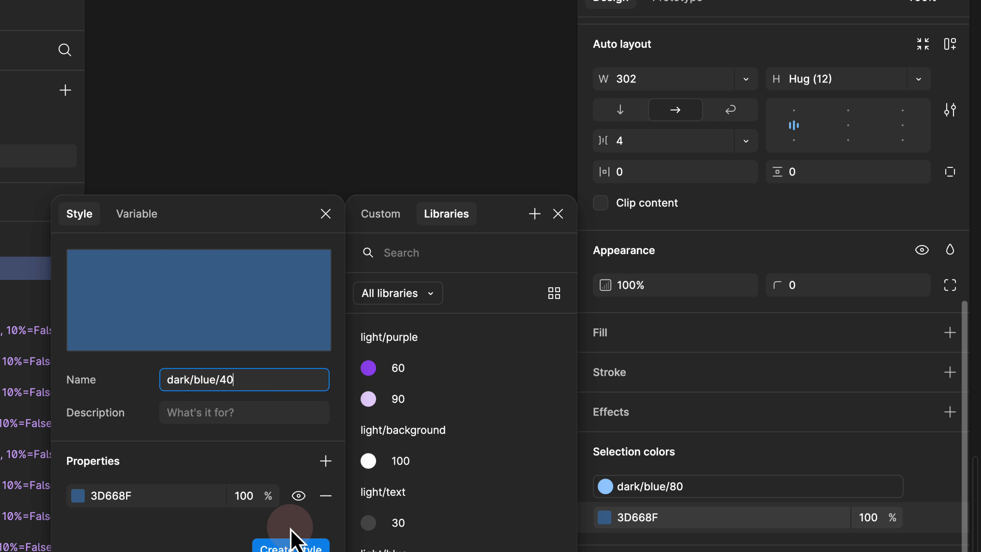
click(299, 548)
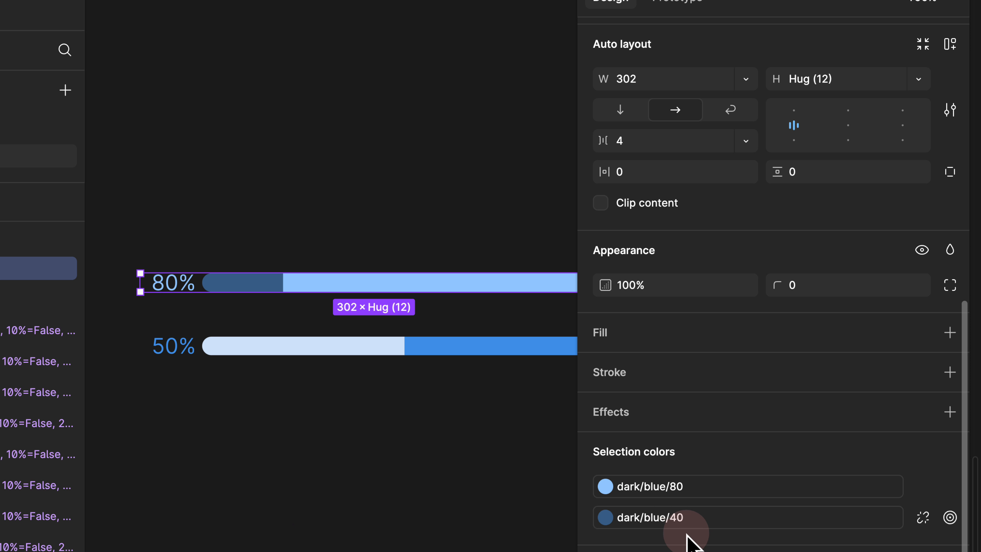
Step: Delete the blue 80% and 50% bar instances below the component set
scroll(267, 390, down, 3)
click(267, 390)
ctrl+scroll(267, 391, down, 2)
ctrl+scroll(270, 392, down, 2)
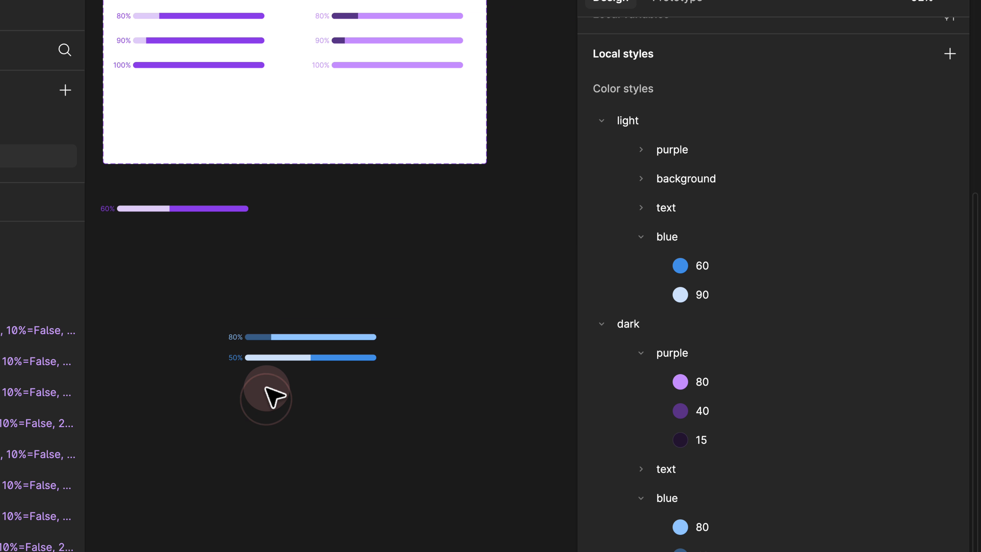
scroll(275, 309, up, 5)
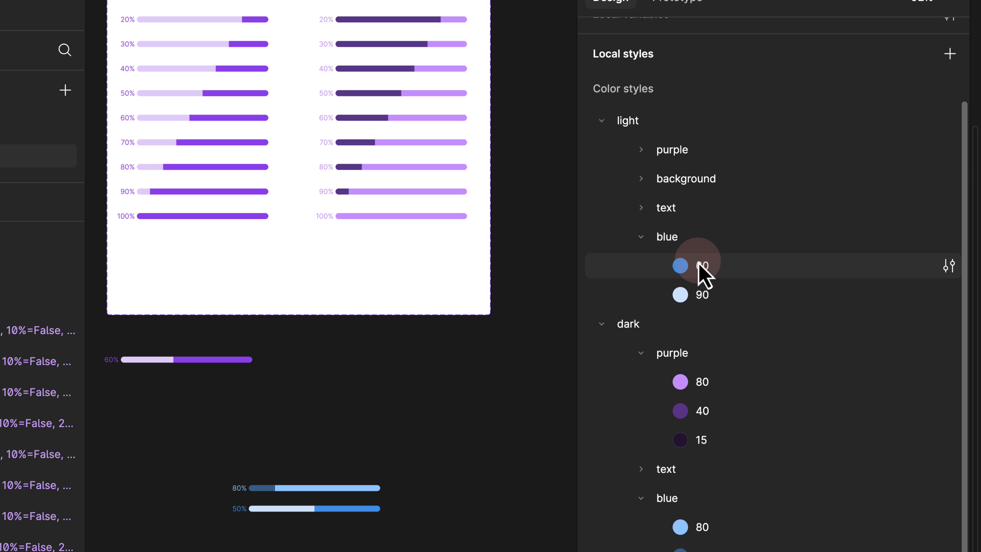
drag(371, 414, 307, 528)
key(Delete)
Step: Replace dark/purple/80 with the dark/blue/80 style on all eleven dark bars in the lower block of the component set
scroll(444, 385, up, 3)
scroll(445, 385, right, 1)
drag(486, 458, 252, 81)
scroll(781, 192, up, 5)
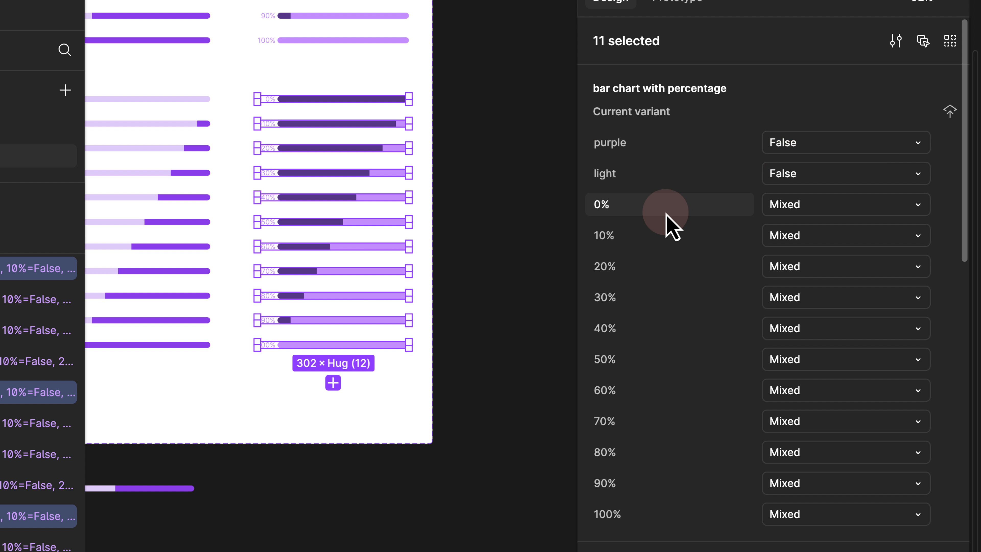
scroll(730, 206, down, 15)
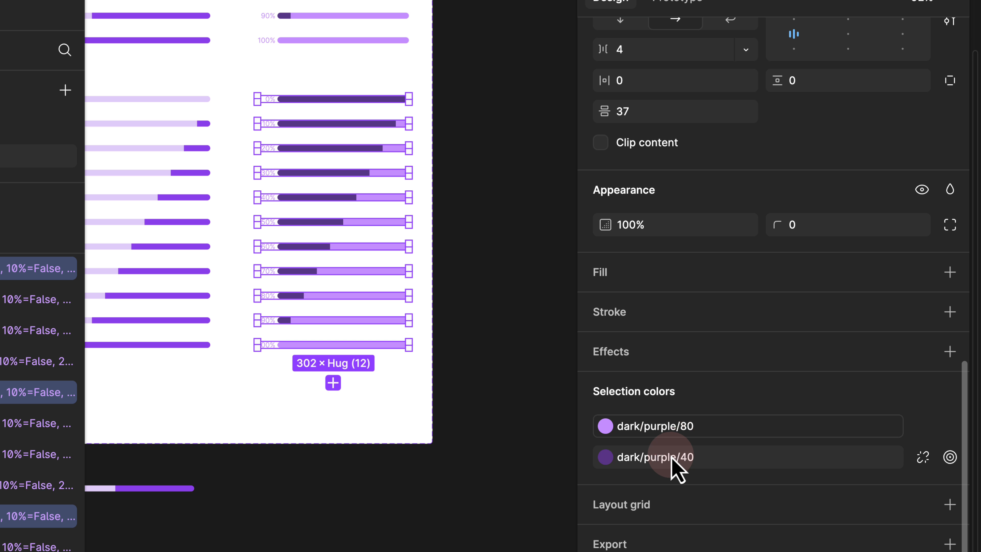
click(676, 428)
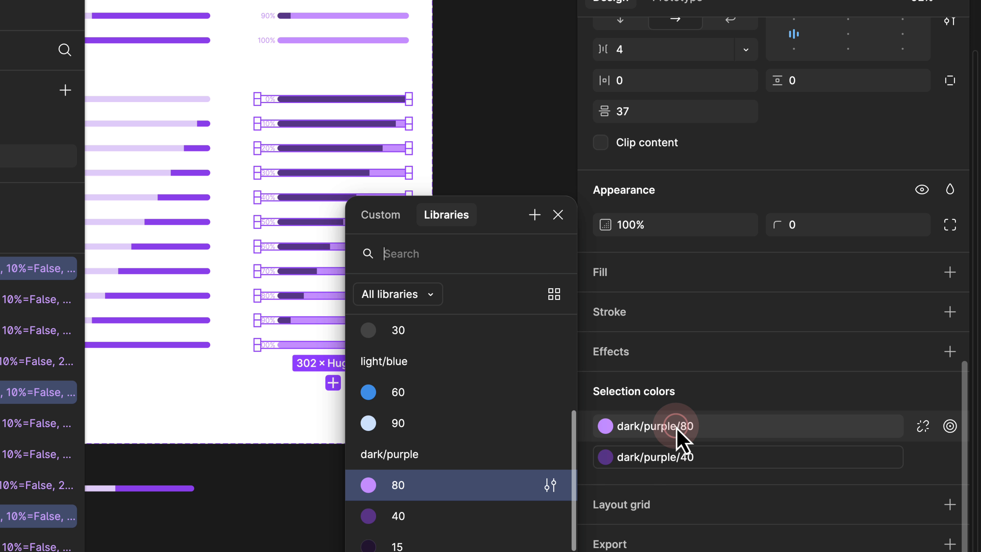
text(dakr)
key(BackSpace)
text(rk )
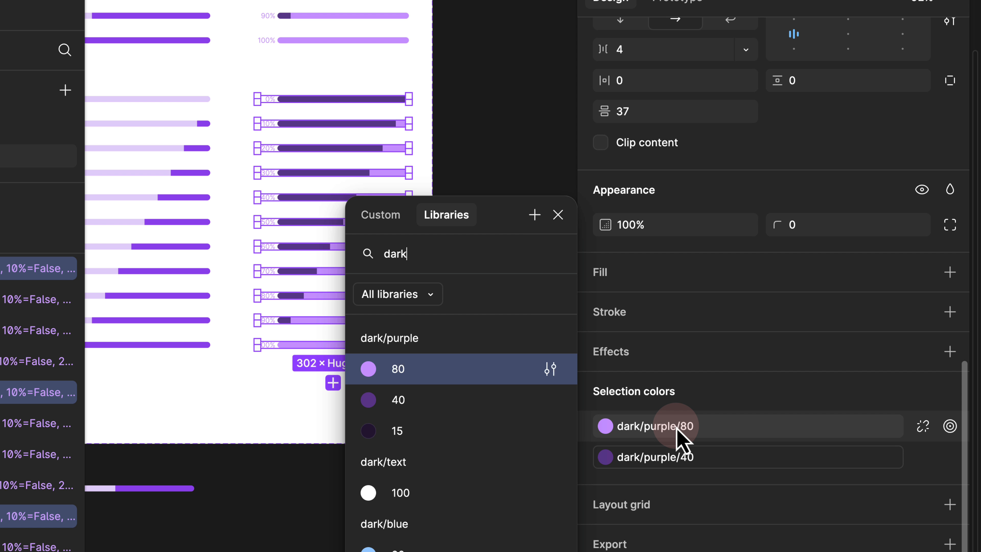
text(blue)
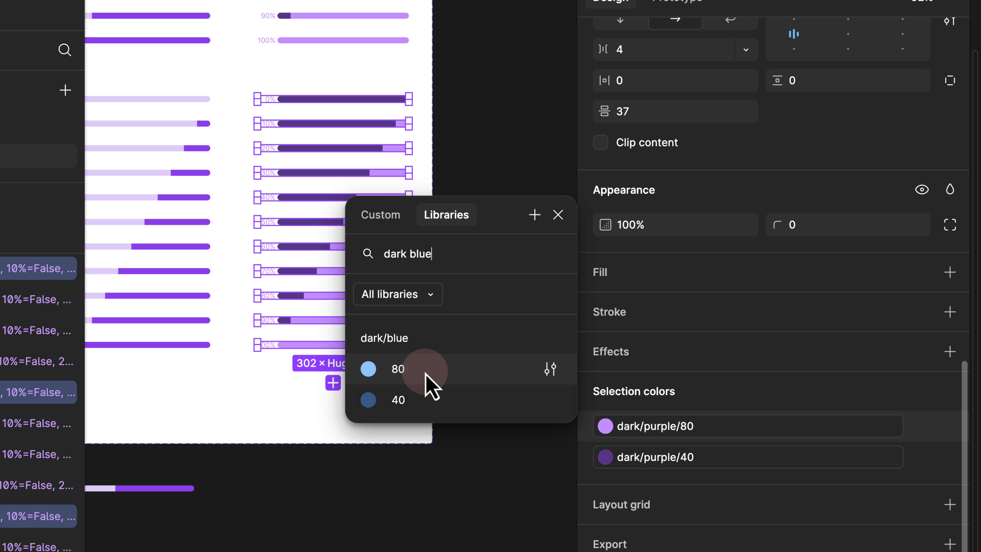
click(424, 372)
Step: Replace dark/purple/40 with the dark/blue/40 style on the same eleven dark bars
click(639, 449)
text(blue)
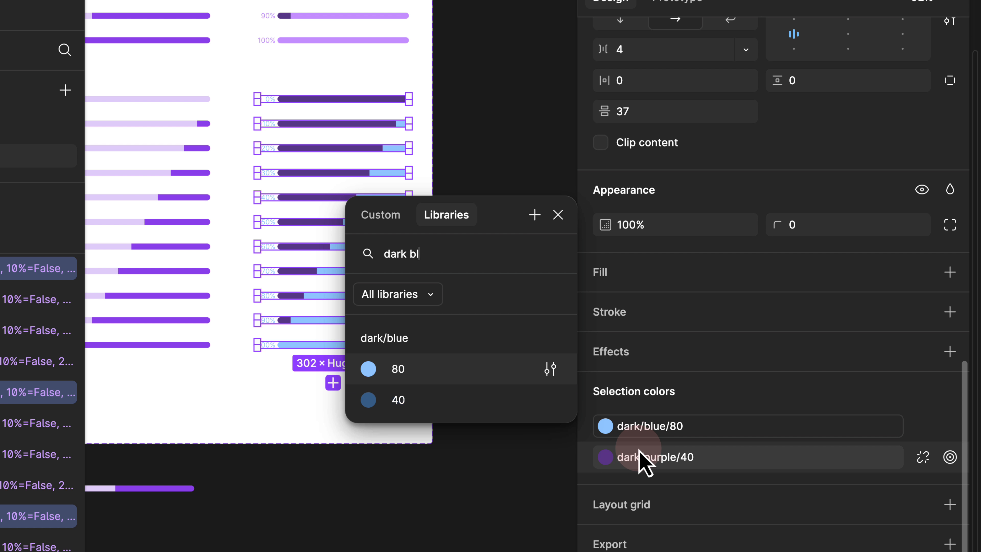
click(420, 399)
click(457, 335)
Step: Replace light/purple/60 with the light/blue/60 style on all eleven light bars in the lower block
drag(433, 320, 576, 309)
drag(168, 366, 345, 67)
click(693, 425)
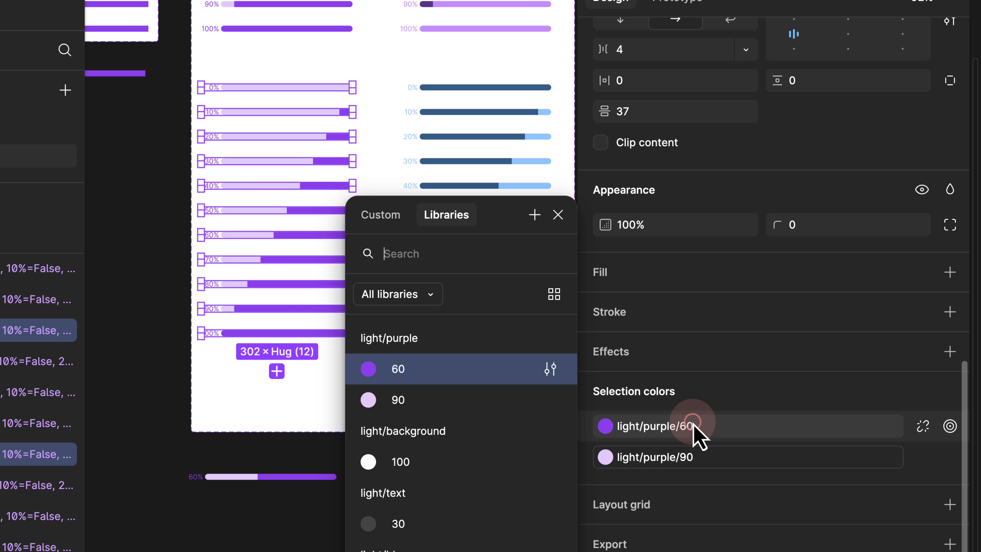
text(light blue)
click(436, 369)
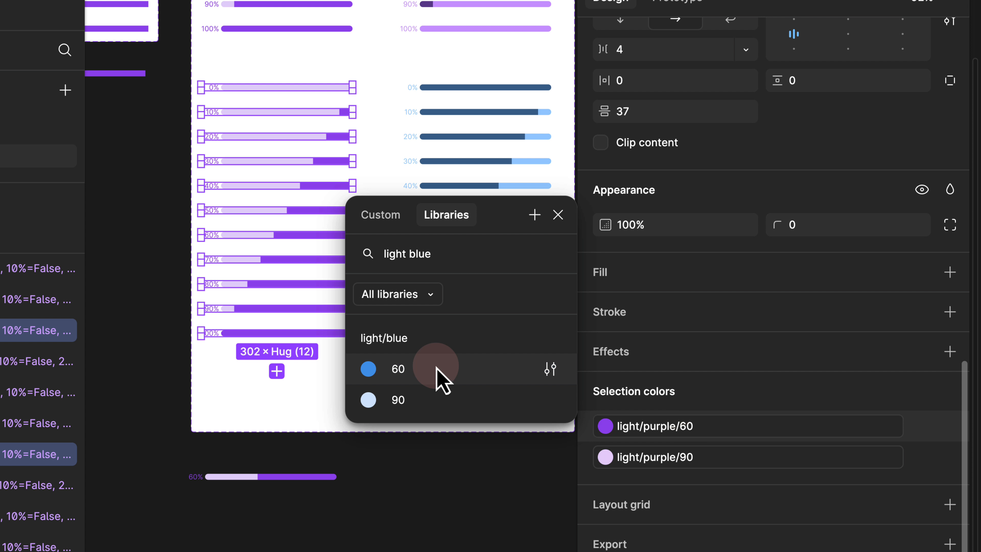
Step: Replace light/purple/90 with the light/blue/90 style on the same eleven light bars
click(655, 456)
text(light )
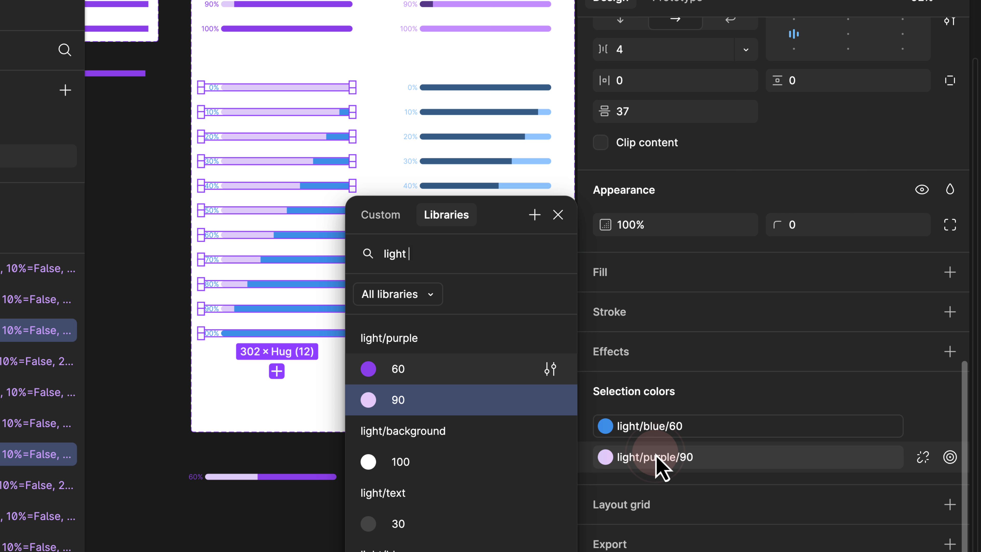
text(blue)
click(402, 402)
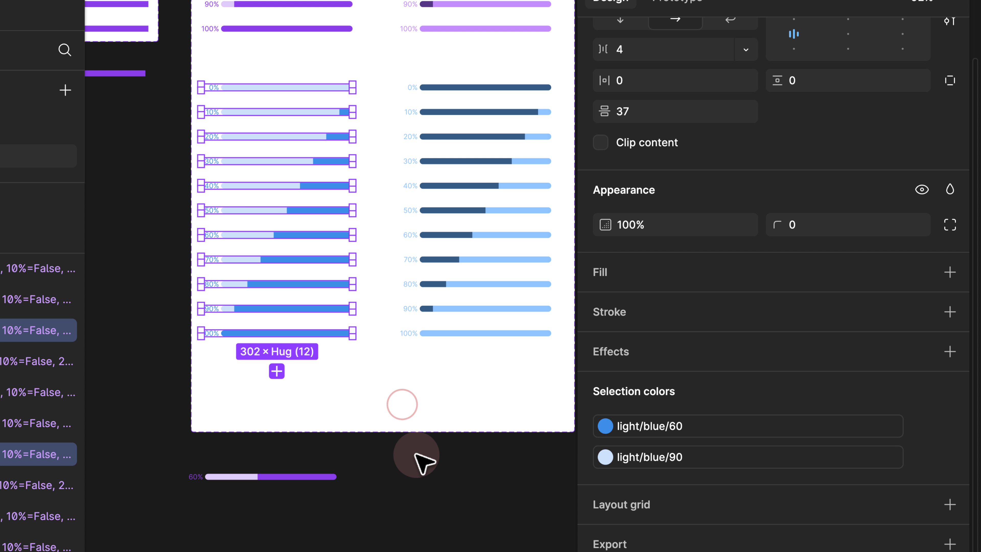
click(417, 459)
Step: Test the 60% bar instance below the set by switching its purple property off and on again
drag(399, 479, 452, 339)
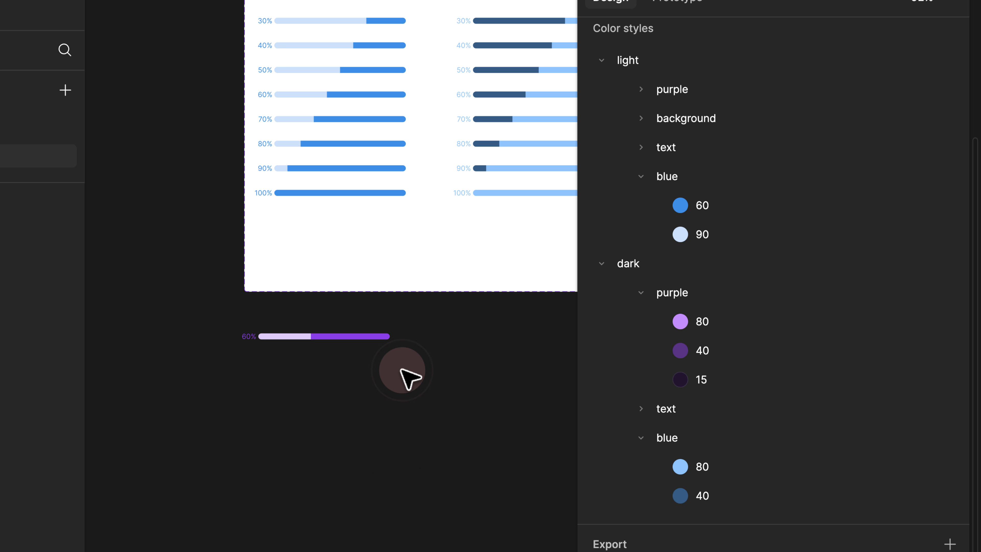
scroll(390, 355, up, 3)
scroll(246, 333, down, 3)
click(286, 268)
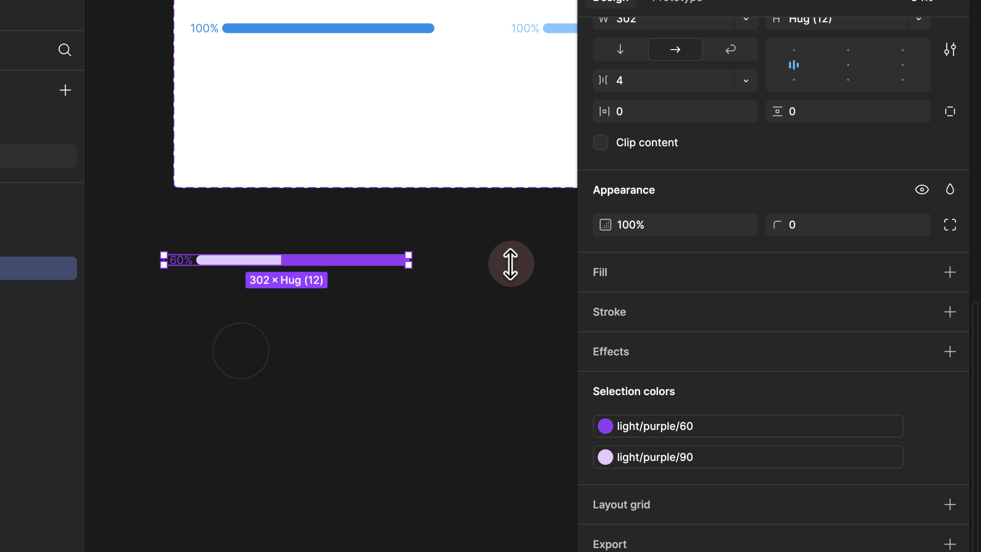
scroll(739, 285, up, 10)
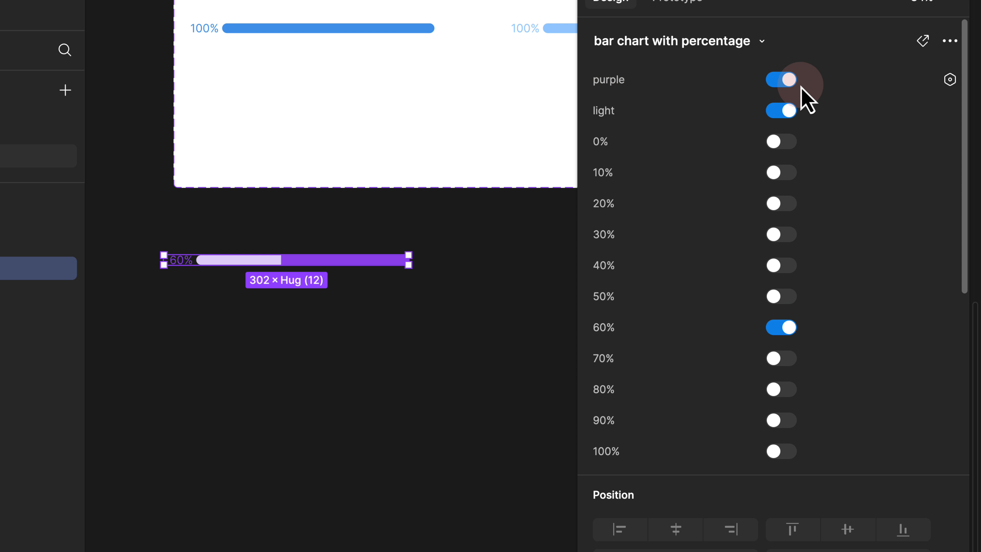
click(787, 80)
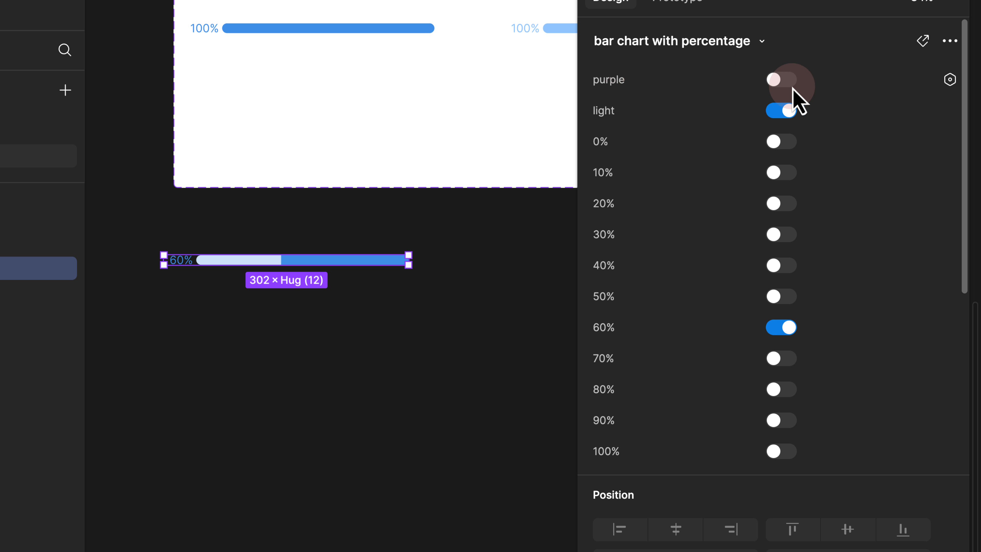
click(786, 75)
click(370, 223)
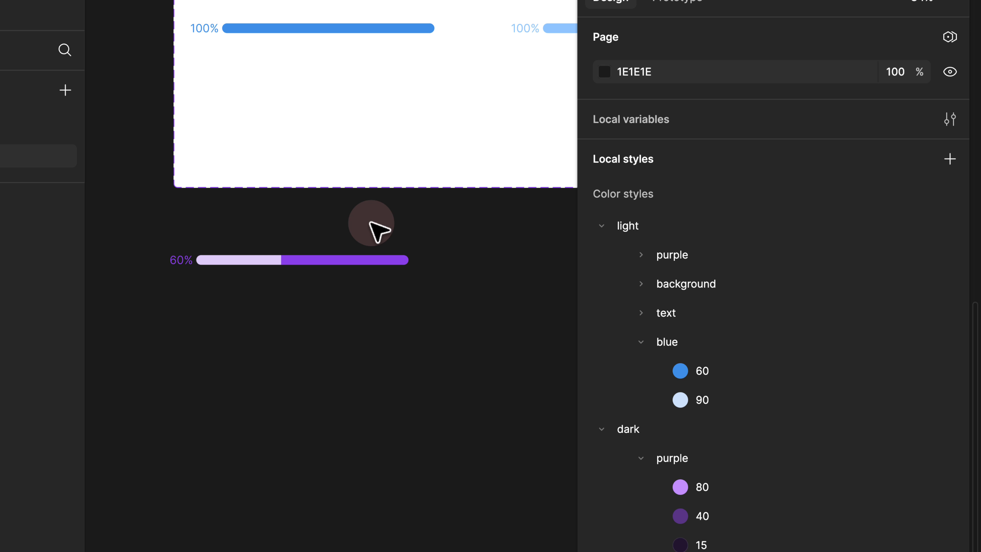
Step: Extend the progress component set downward to a height of about 416
scroll(375, 216, down, 5)
drag(399, 201, 318, 360)
scroll(318, 358, down, 2)
scroll(317, 358, down, 2)
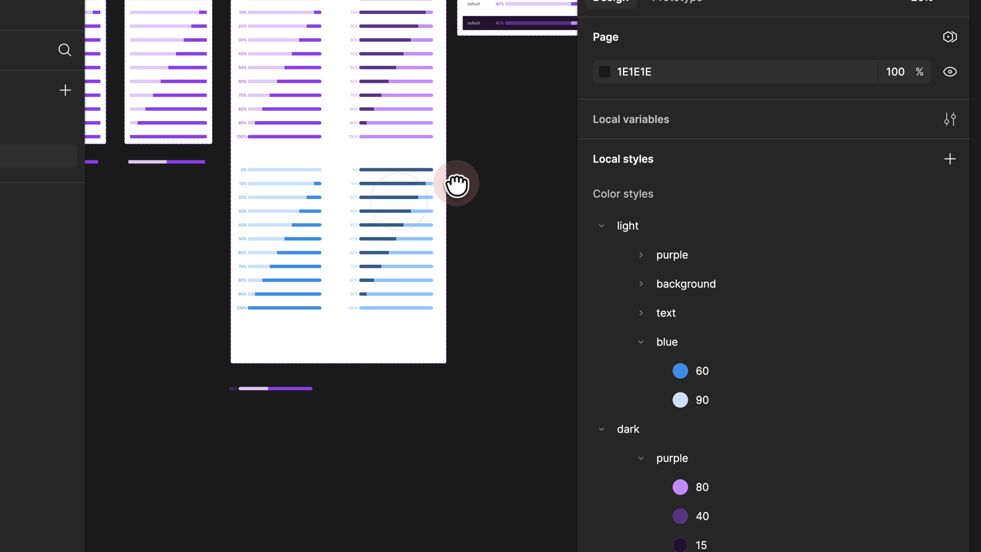
drag(456, 179, 451, 221)
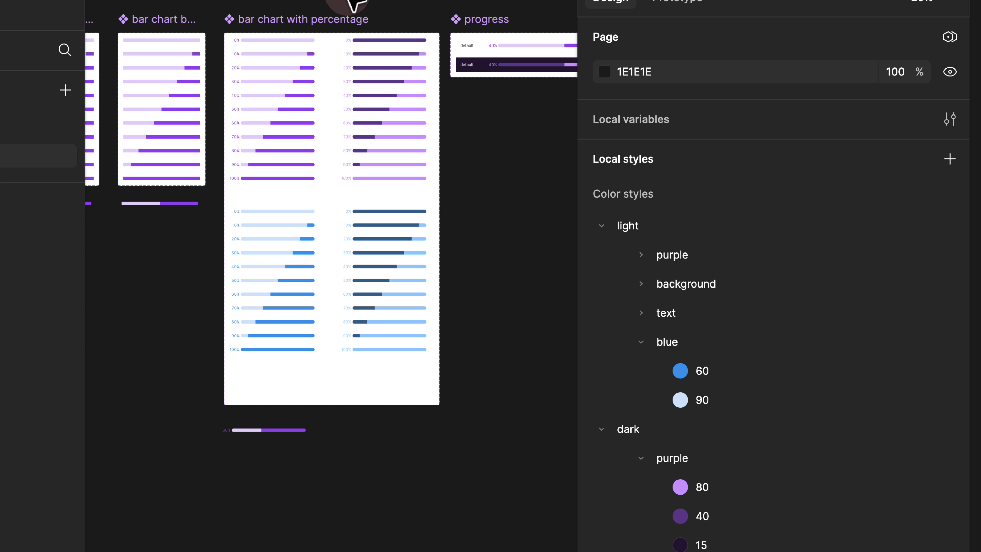
scroll(354, 4, right, 2)
scroll(346, 39, up, 5)
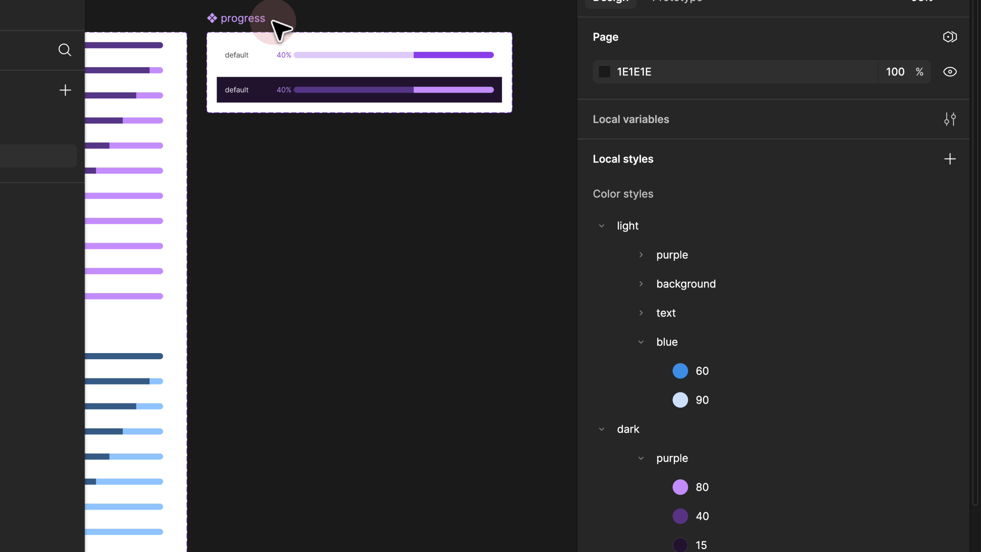
click(239, 17)
drag(373, 205, 374, 275)
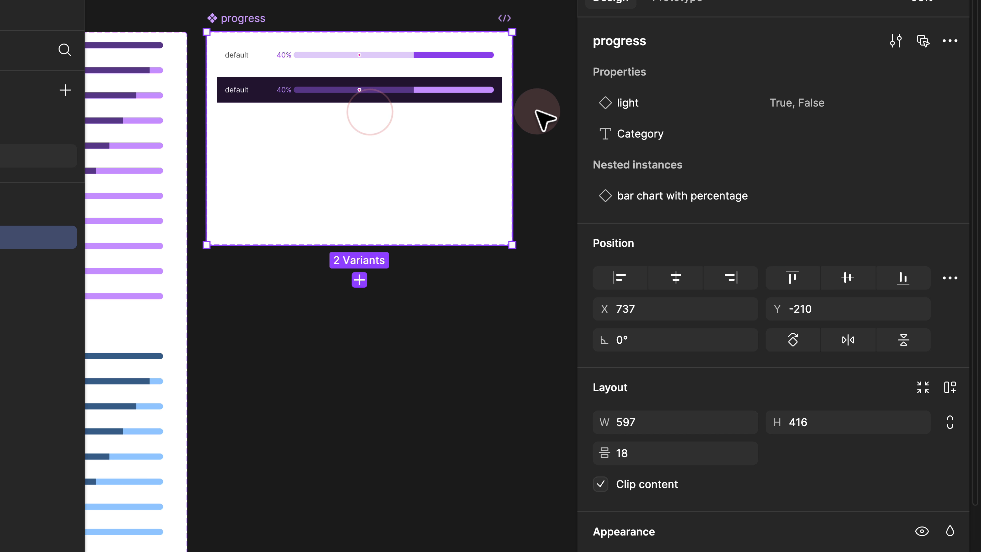
Step: Duplicate the light and dark progress variants and move the copies down within the set, with the dark copy at about Y 305
drag(537, 112, 376, 43)
click(359, 137)
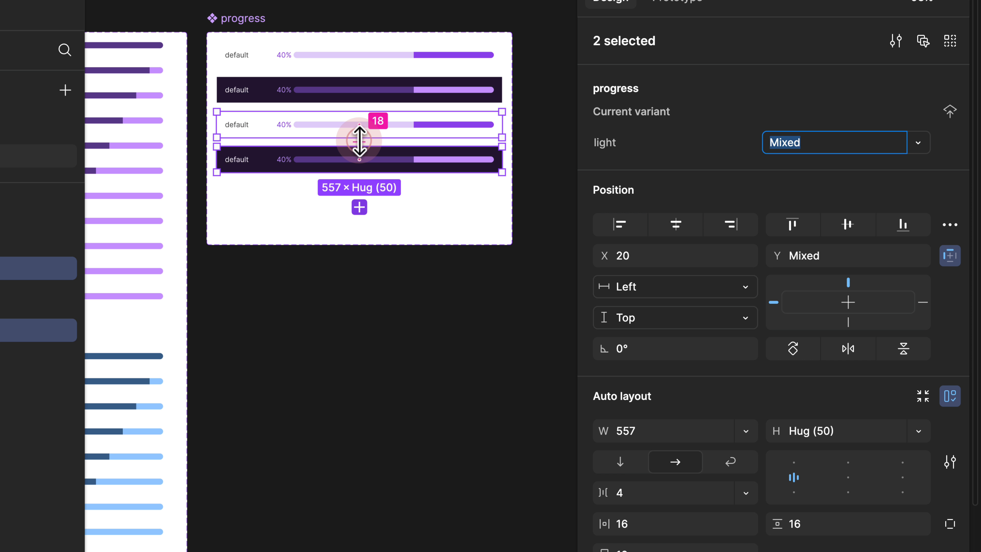
drag(315, 139, 314, 178)
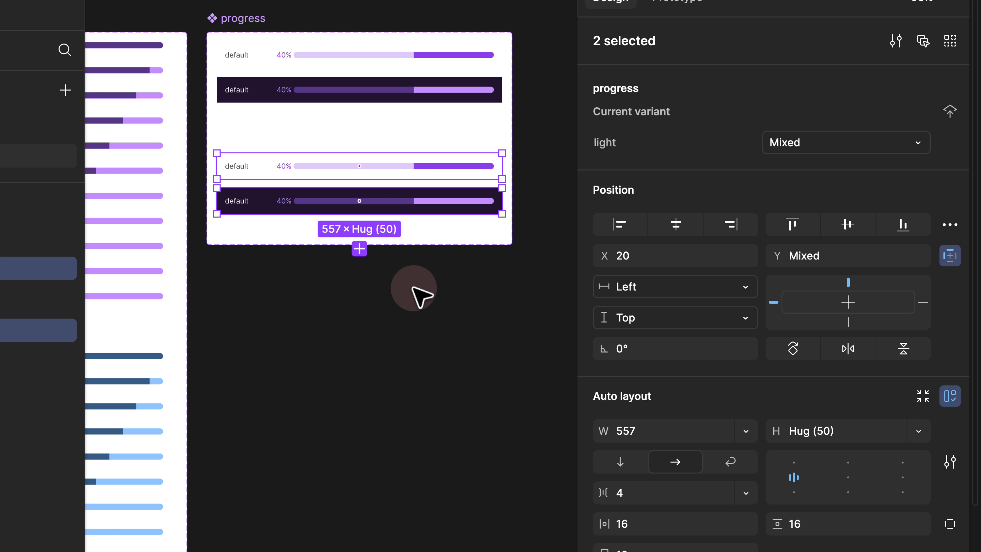
click(425, 275)
Step: Detach the dark/purple/15 style from the duplicated dark progress variant's fill and set the fill's hue to 210
click(262, 205)
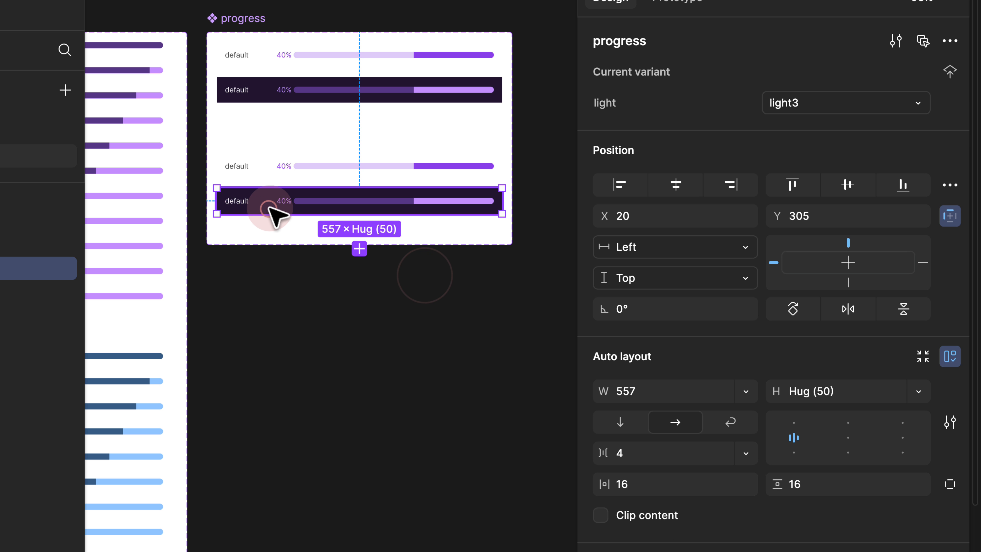
scroll(753, 305, down, 10)
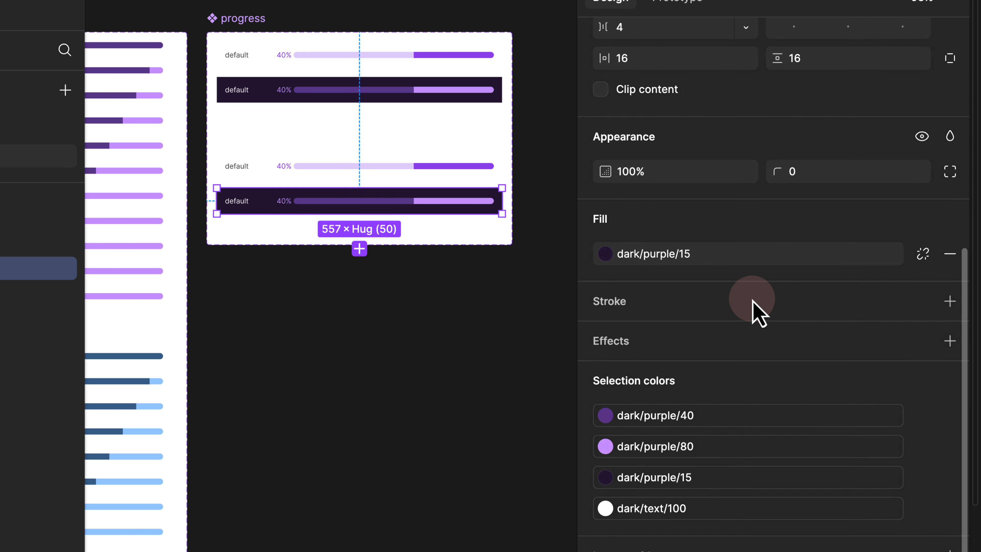
click(922, 226)
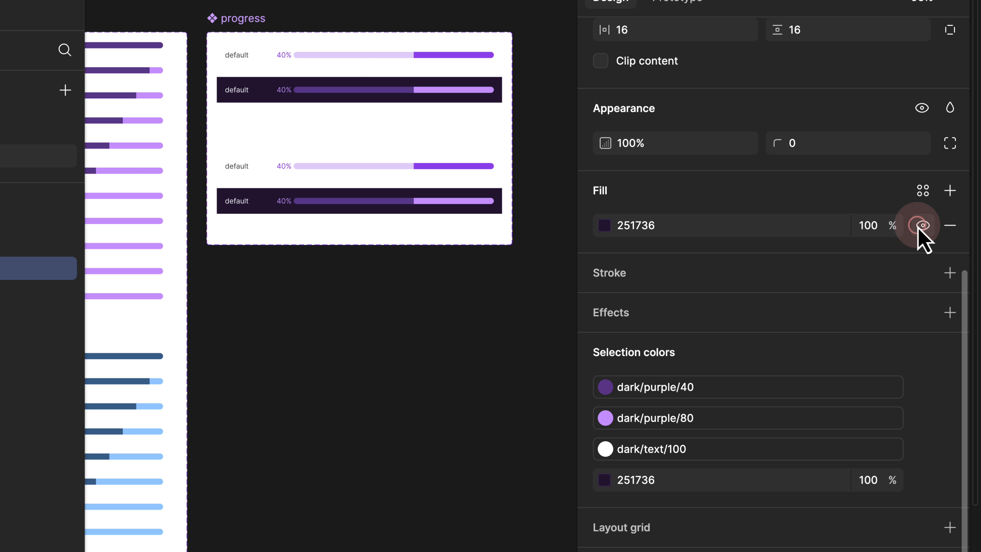
click(605, 225)
click(432, 440)
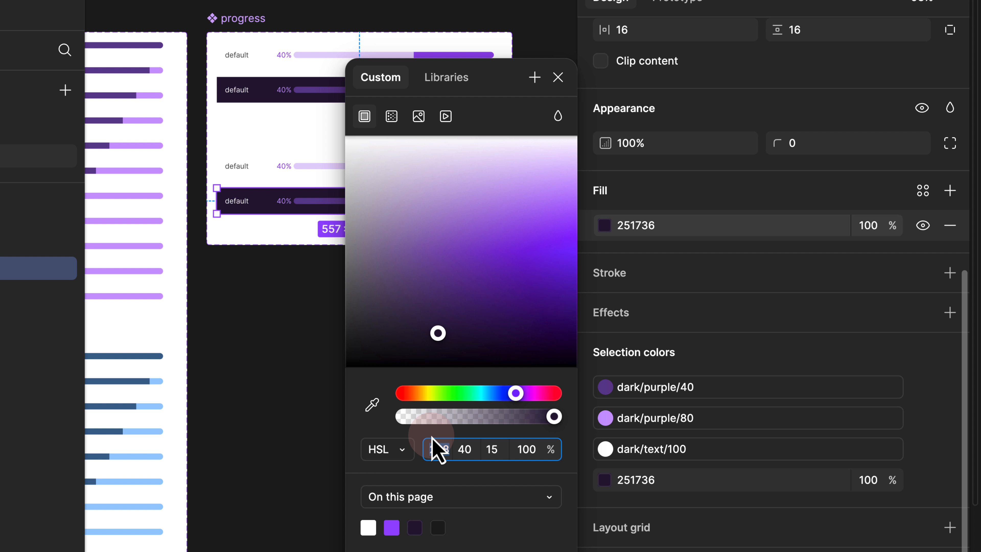
text(210)
key(Return)
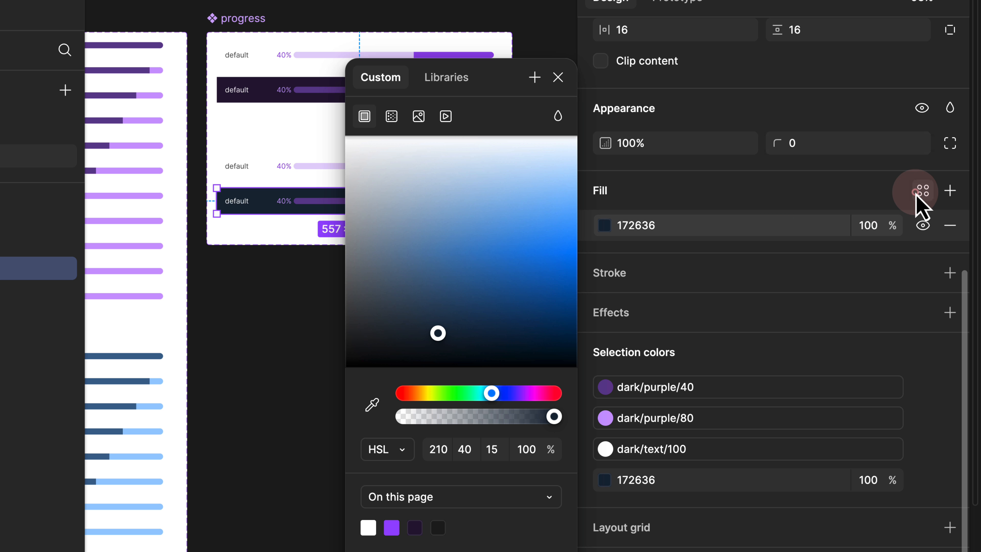
Step: Save the duplicated dark variant's fill as a color style named dark/blue/15
click(923, 191)
click(534, 190)
click(255, 234)
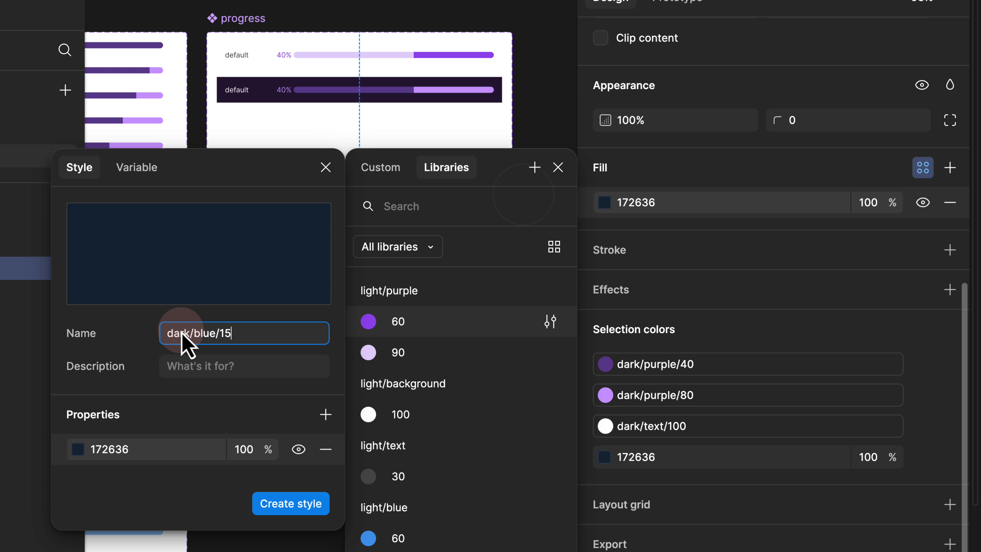
click(297, 508)
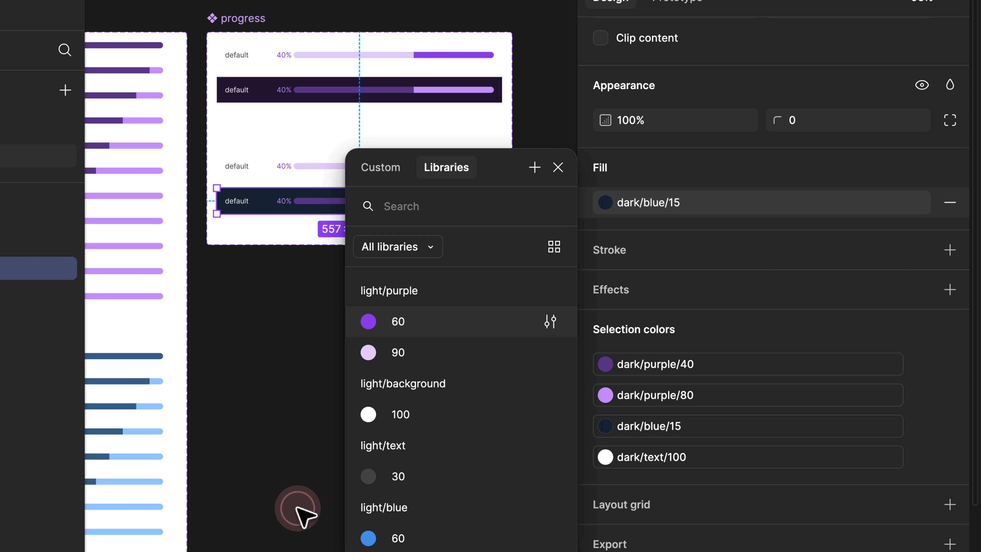
click(557, 167)
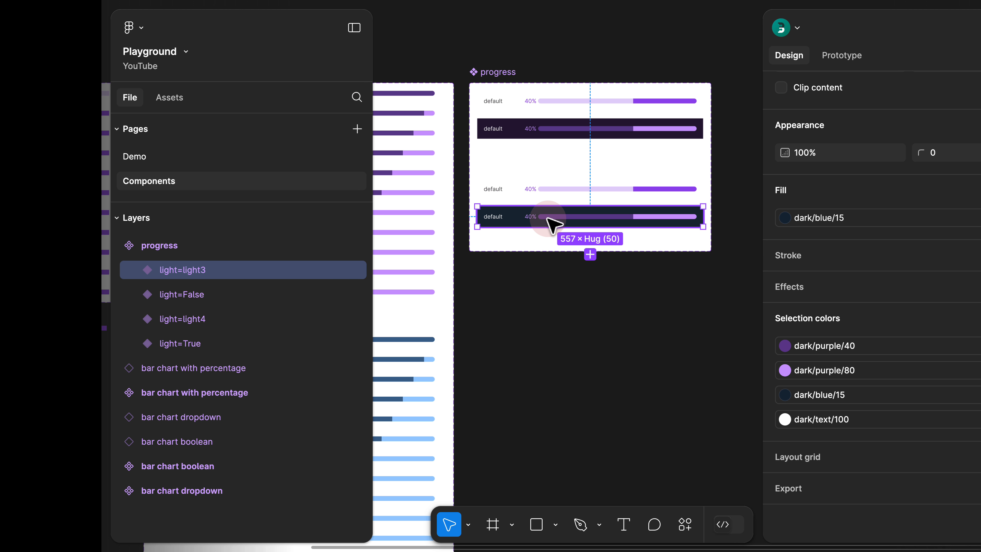
Step: Turn off the purple property of the nested bar chart in the duplicated dark variant, keeping light off
scroll(547, 218, up, 3)
drag(618, 292, 543, 305)
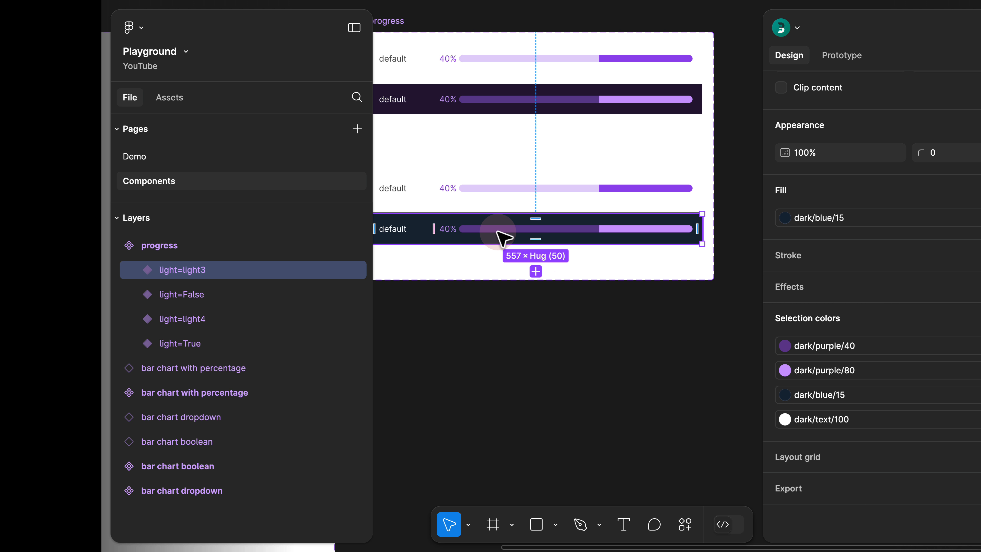
double_click(498, 230)
scroll(846, 194, up, 5)
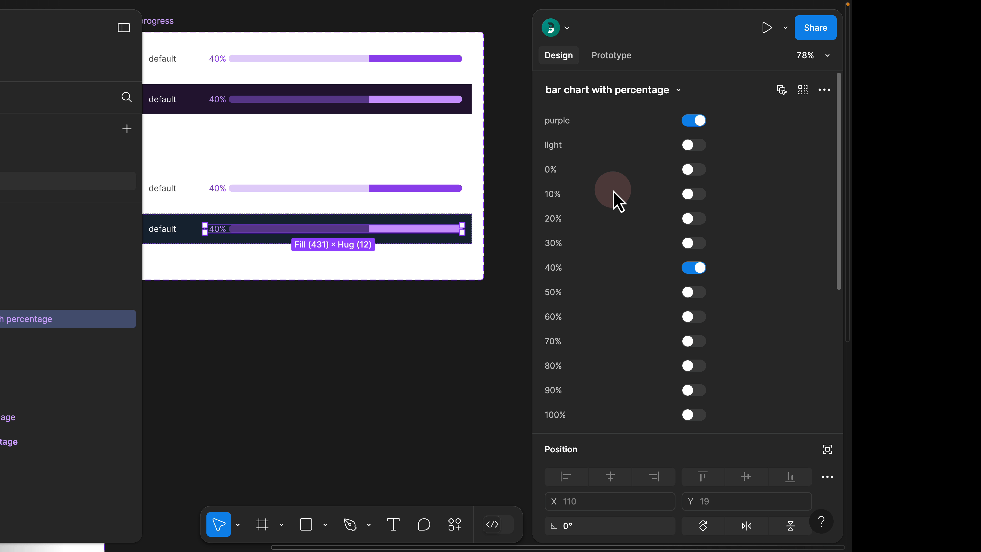
click(694, 122)
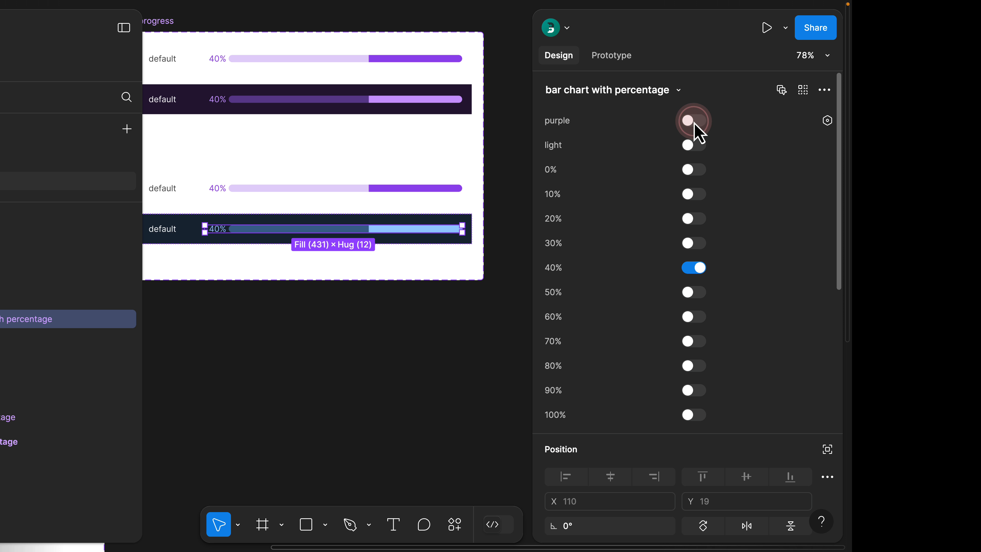
click(694, 149)
click(364, 233)
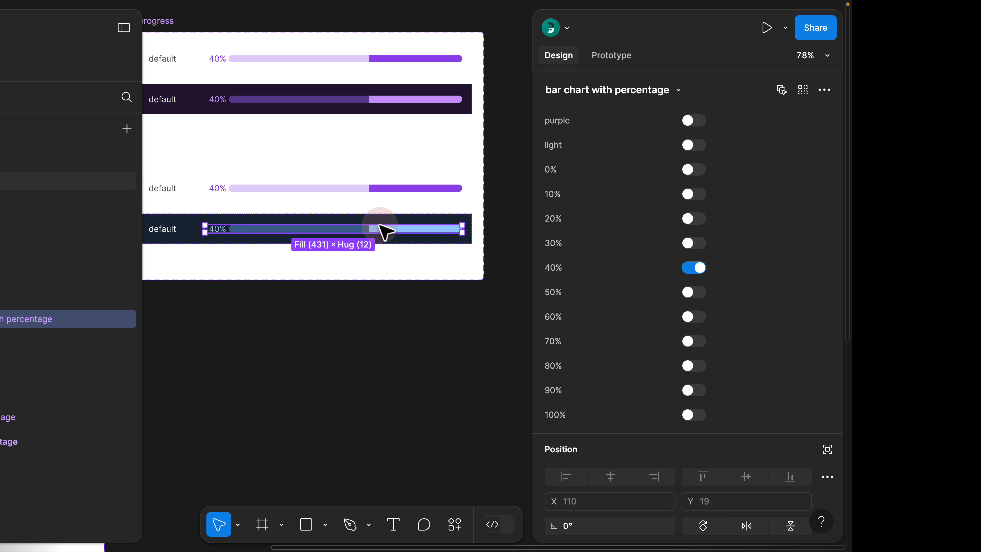
Step: Turn off the purple property of the nested bar chart in the duplicated light variant
click(382, 189)
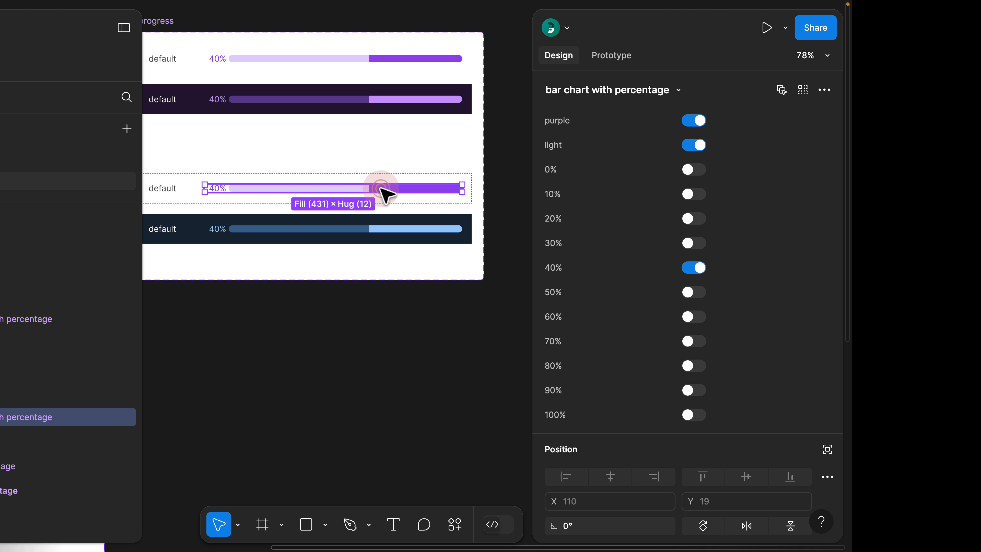
click(692, 121)
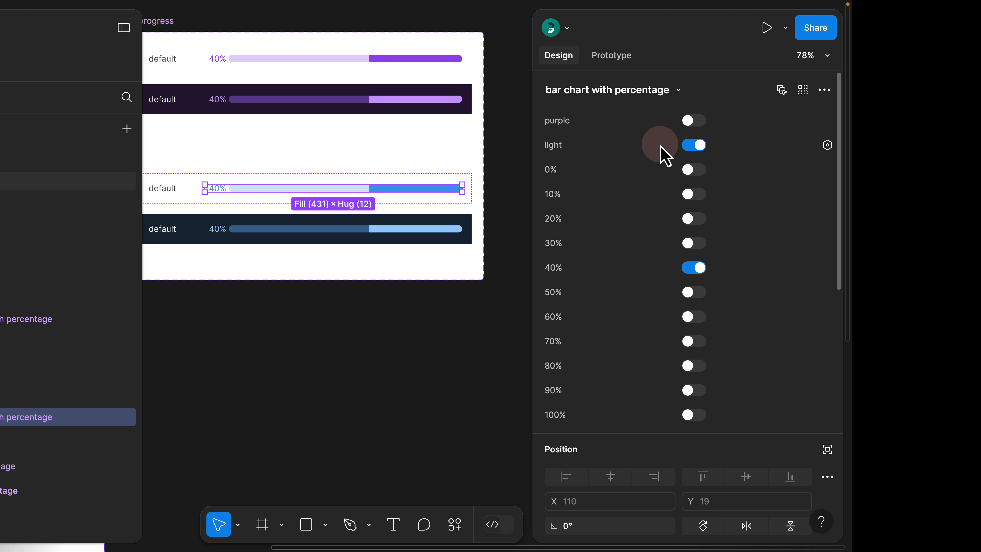
click(407, 149)
scroll(374, 147, down, 2)
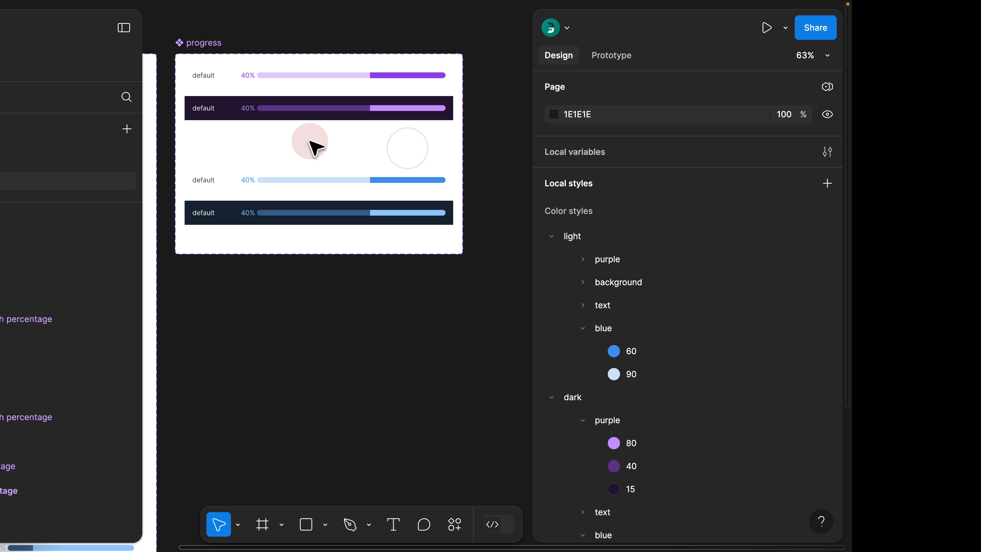
Step: Add a variant property named purple to the progress component set and place it above the light property
scroll(314, 148, up, 2)
scroll(315, 148, left, 1)
click(243, 82)
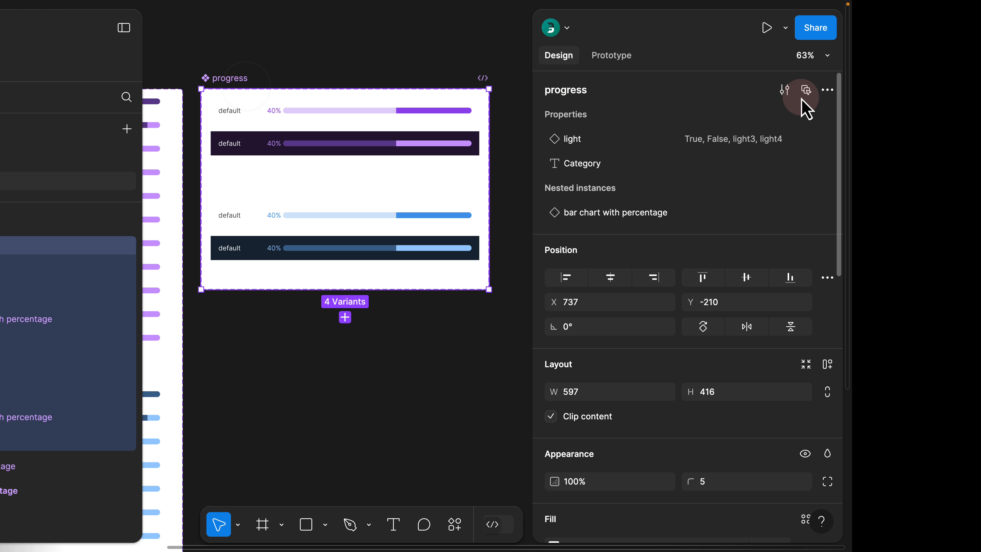
click(828, 114)
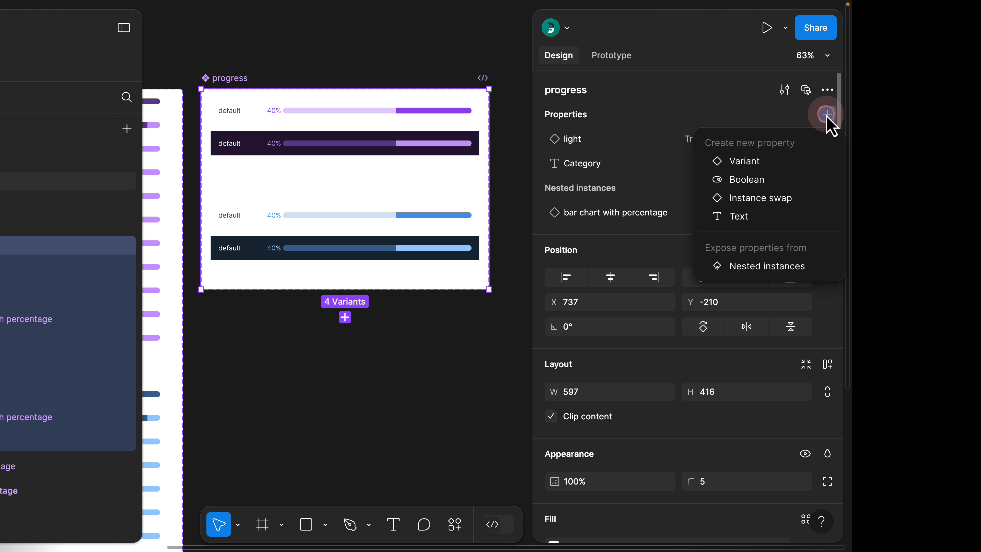
click(742, 162)
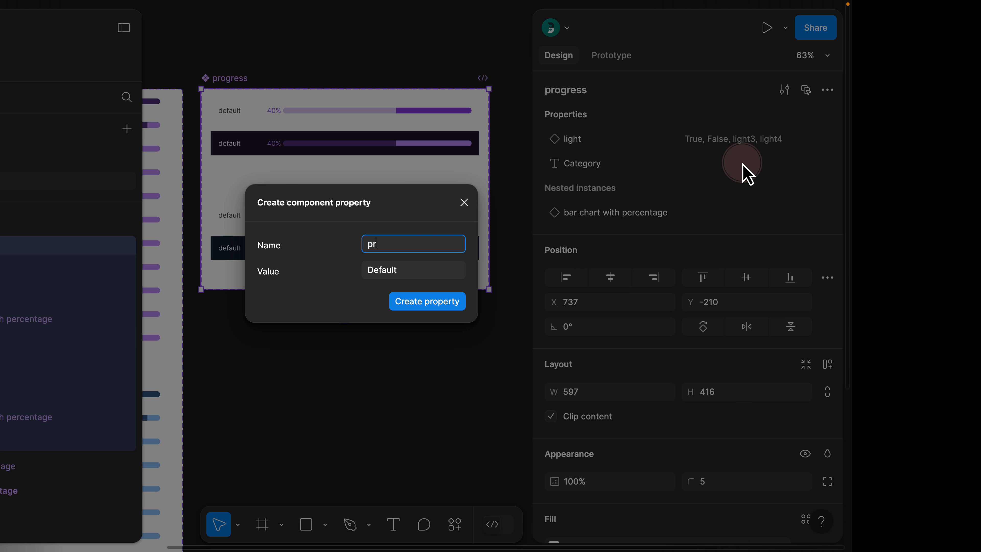
key(Return)
drag(550, 164, 550, 138)
Step: Set the purple property to True for the two purple variants and to False for the two blue variants
drag(385, 42, 367, 186)
click(700, 170)
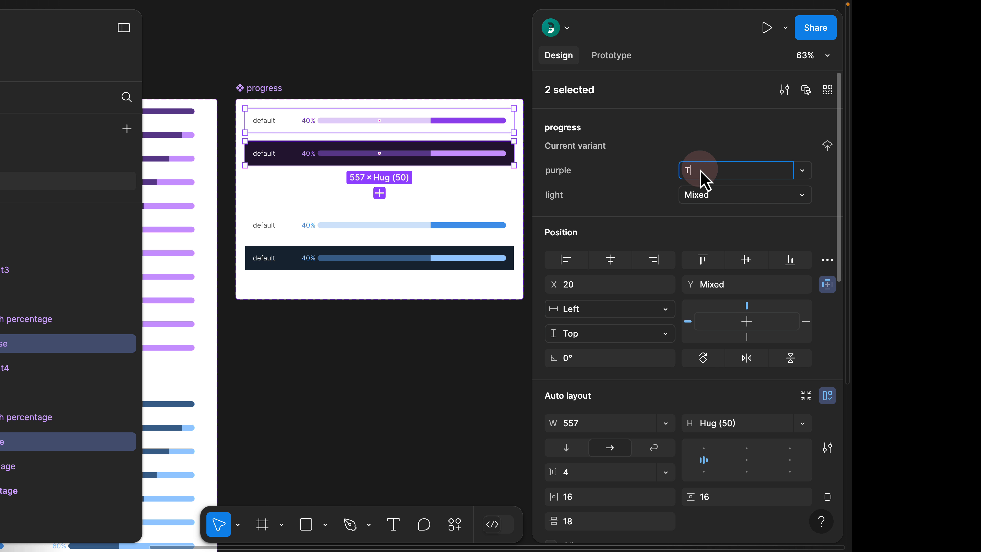
click(445, 372)
drag(334, 349, 392, 210)
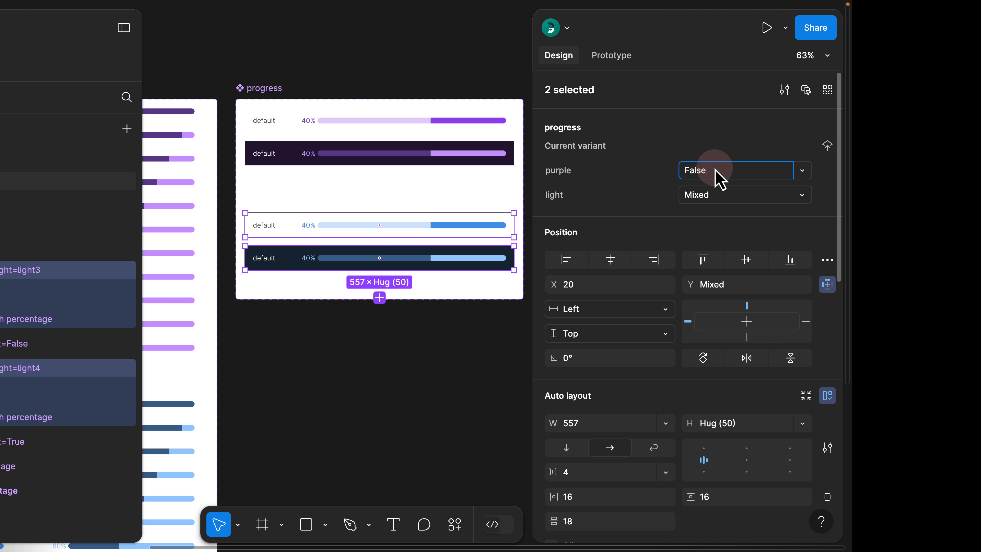
click(716, 171)
text(False)
Step: Set the light property to True for the light blue variant and to False for the dark blue variant
click(247, 88)
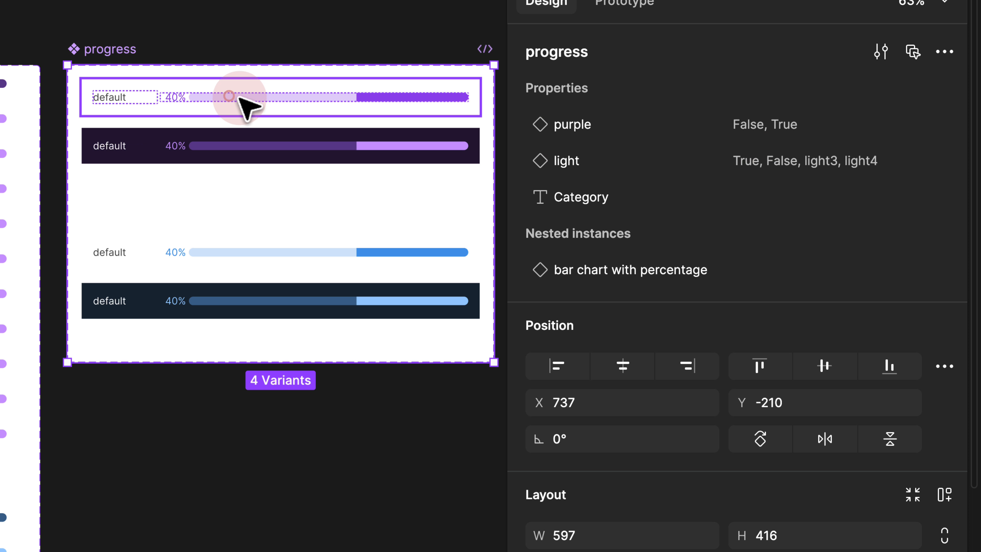
click(230, 97)
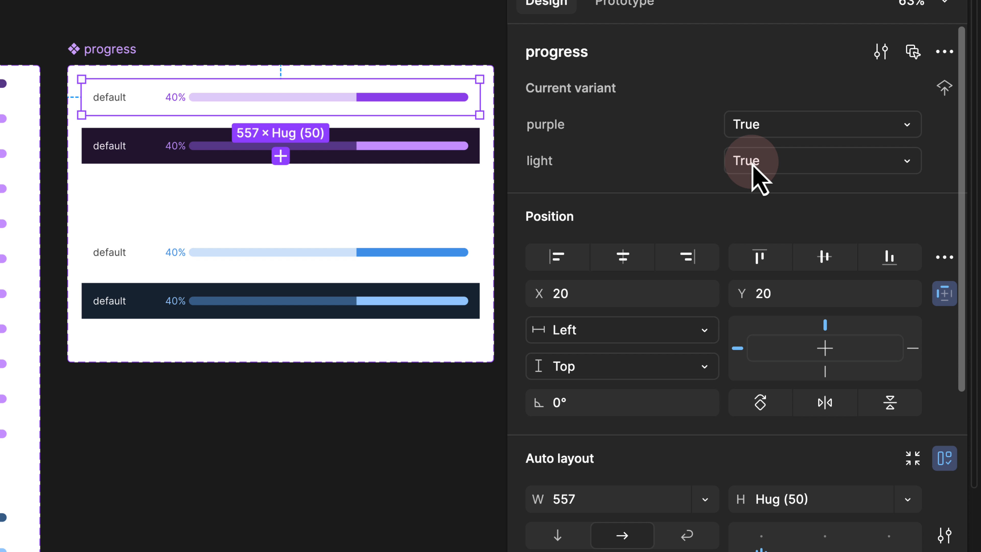
click(149, 147)
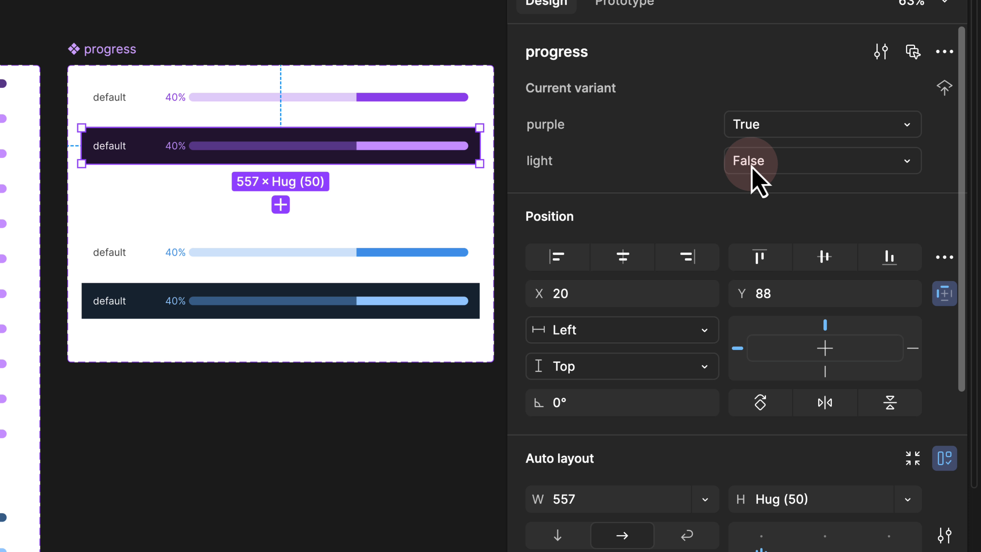
click(135, 257)
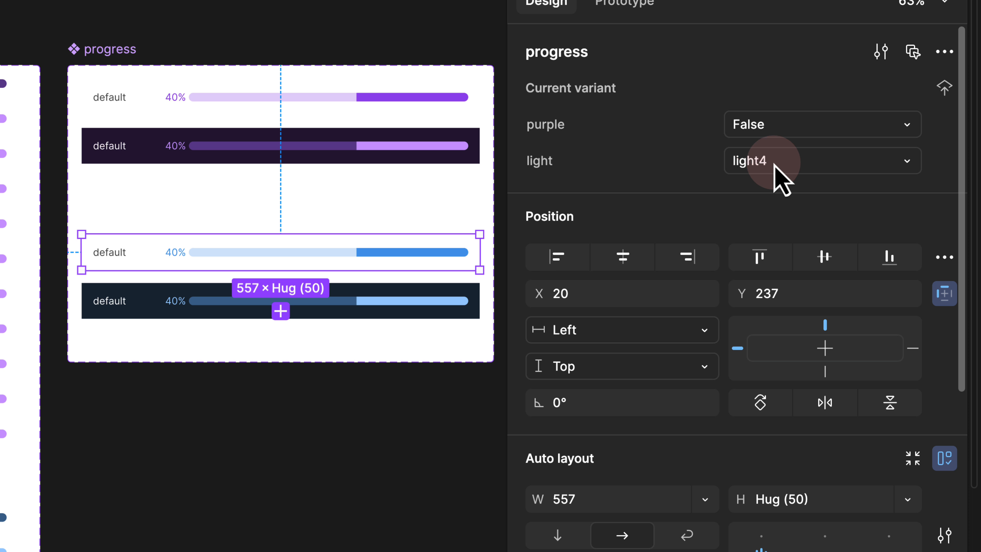
click(754, 165)
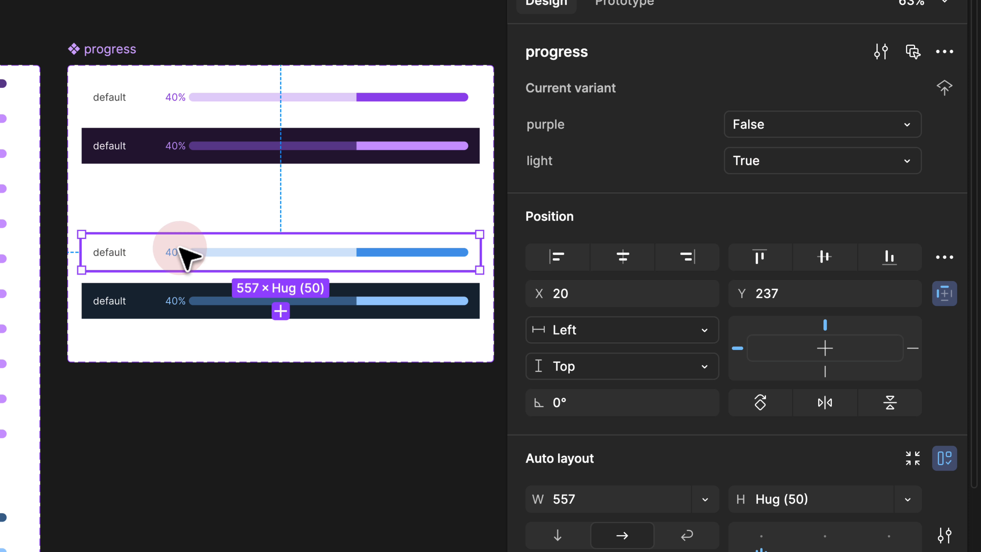
click(137, 310)
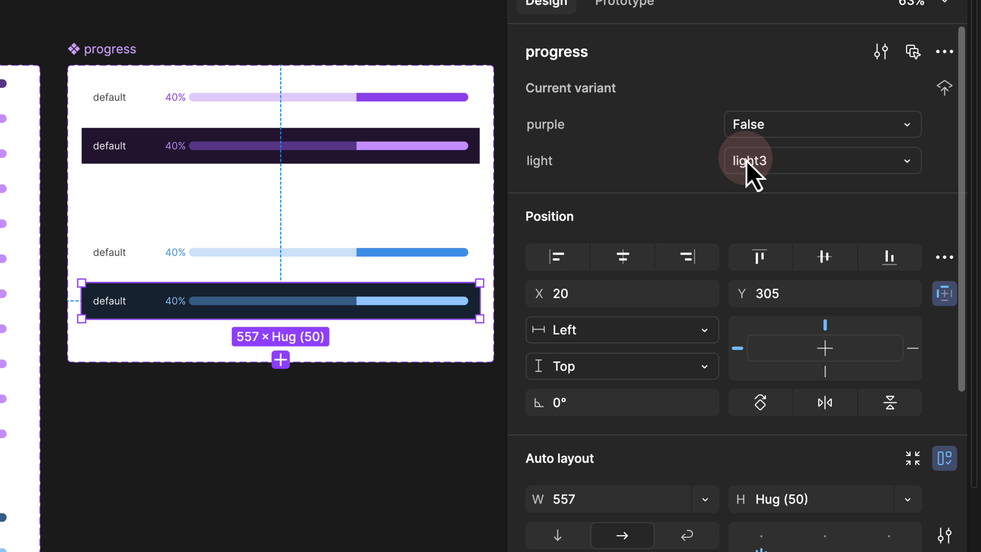
click(764, 160)
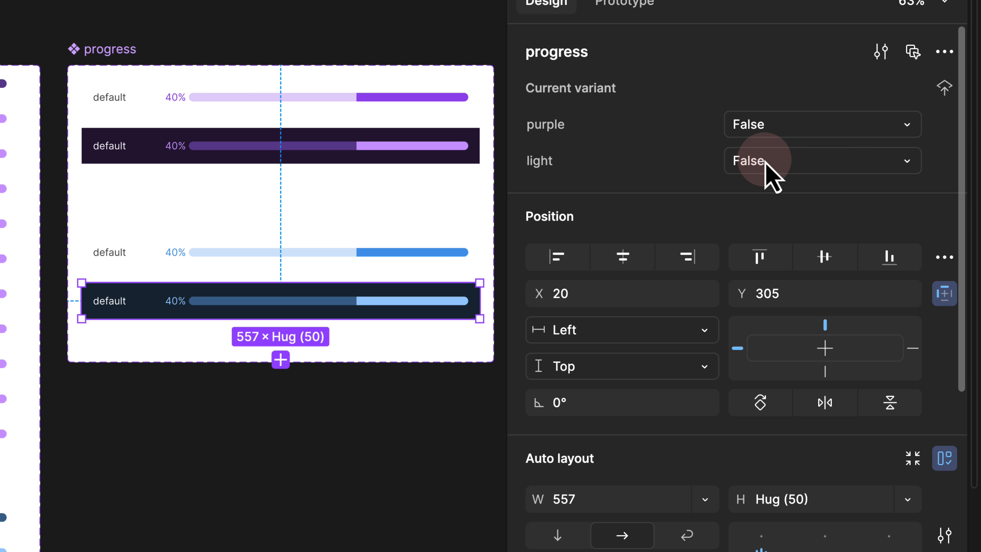
click(76, 49)
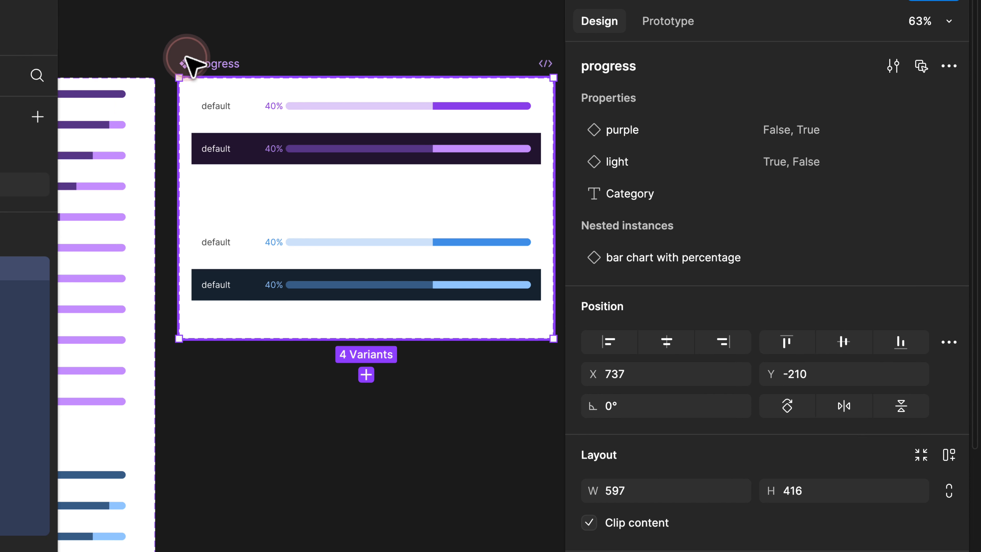
click(849, 140)
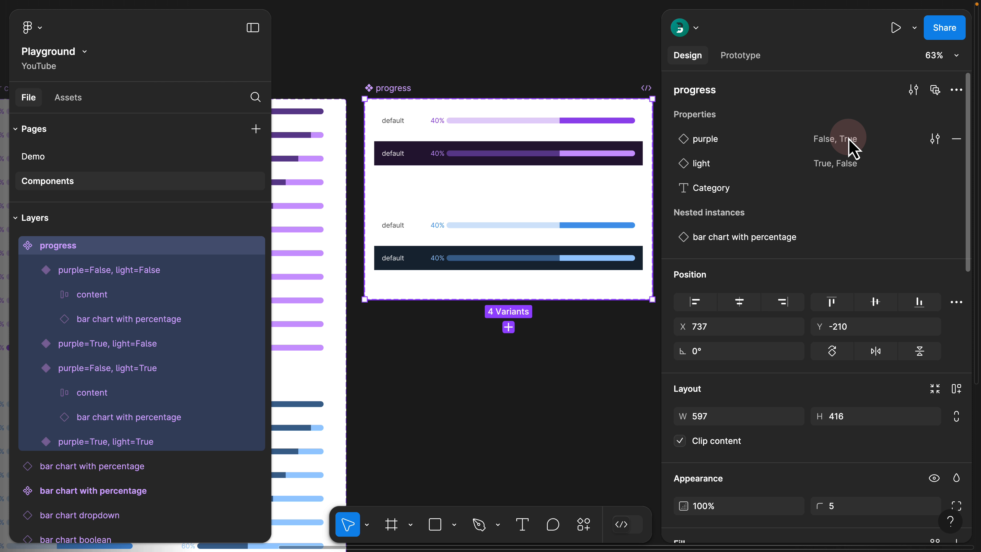
Step: On the Demo page, duplicate the light and dark cards and place the copies beside the originals at about X 441
click(64, 156)
scroll(398, 60, down, 5)
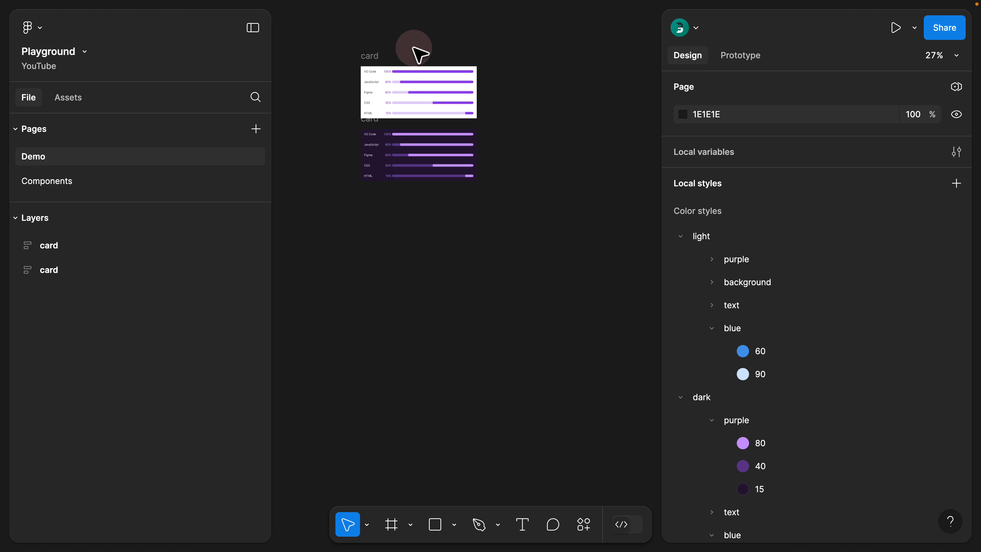
scroll(421, 54, right, 2)
drag(307, 72, 466, 250)
drag(416, 168, 535, 164)
scroll(618, 160, up, 3)
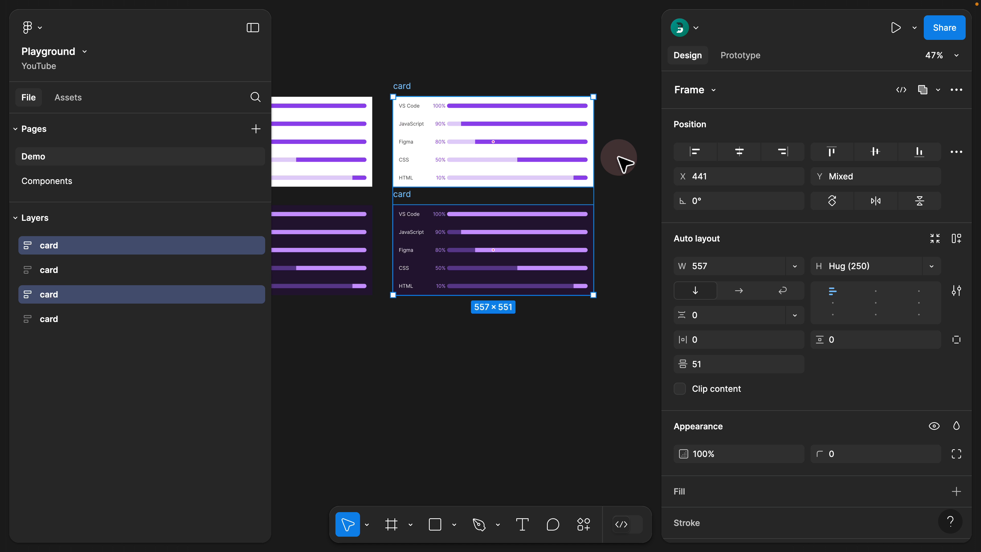
Step: Turn off the purple property for all progress instances inside the two duplicated cards
key(Return)
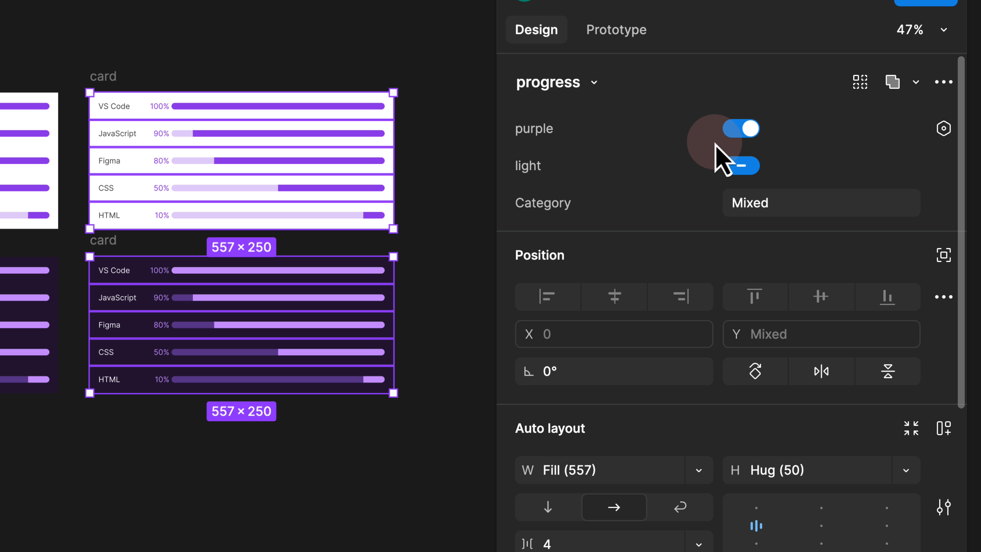
click(741, 129)
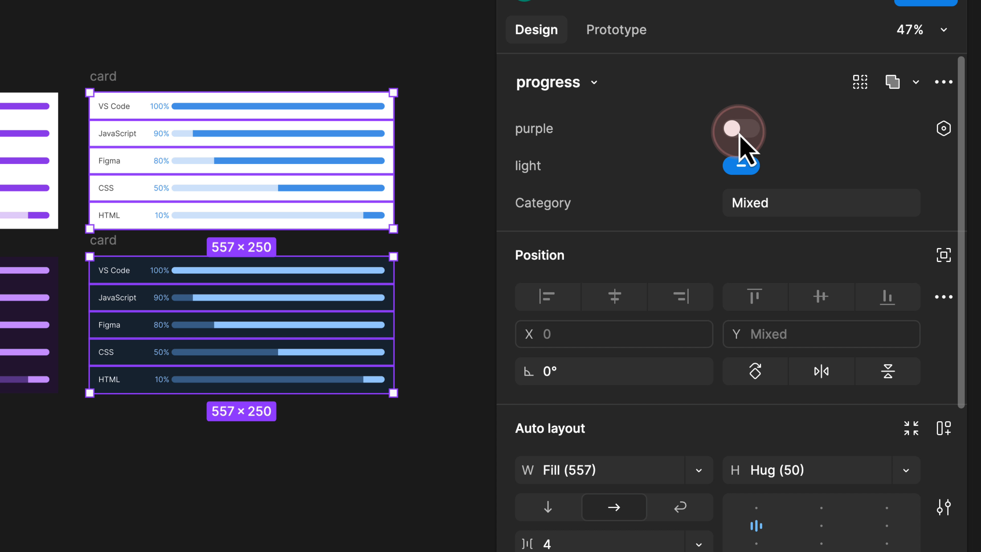
scroll(297, 185, up, 3)
click(176, 37)
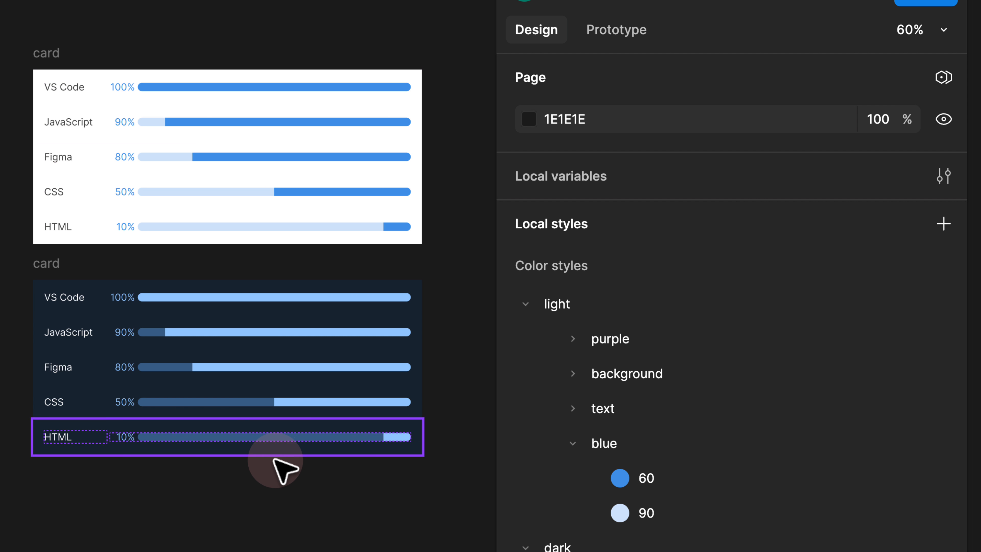
Step: Examine the purple and blue cards side by side in their light and dark versions
scroll(232, 493, down, 1)
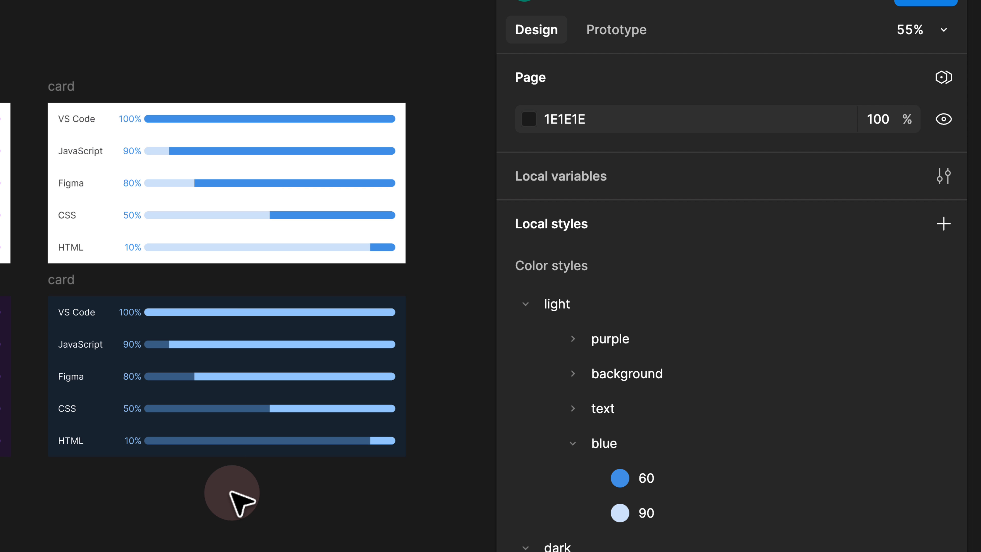
drag(125, 510, 325, 474)
scroll(388, 489, down, 2)
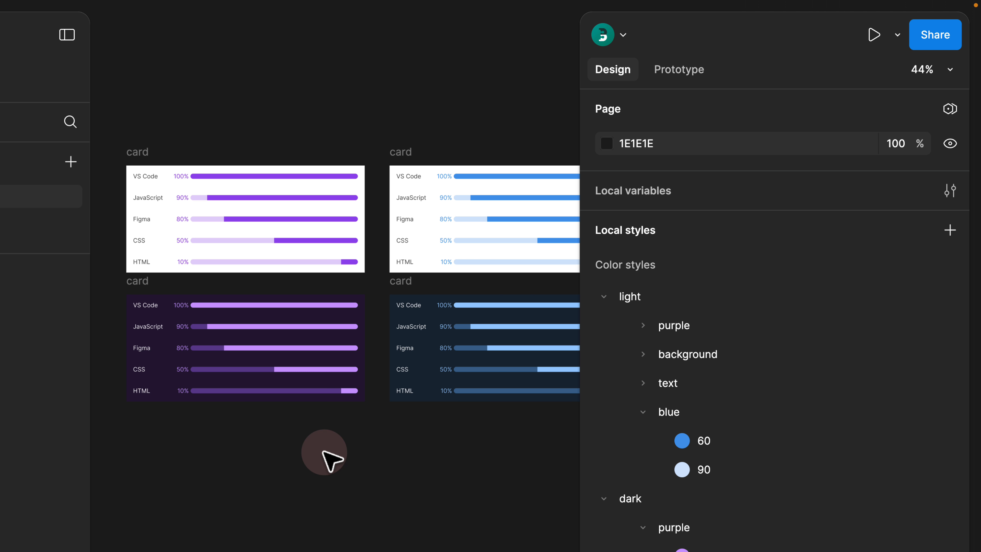
scroll(328, 460, down, 3)
scroll(175, 280, right, 1)
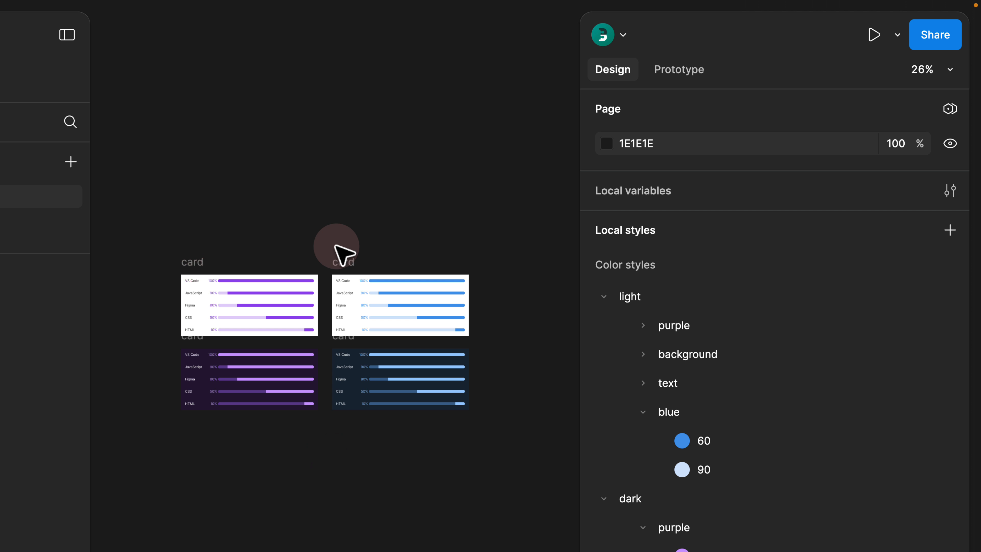
drag(509, 439, 236, 268)
scroll(463, 313, up, 4)
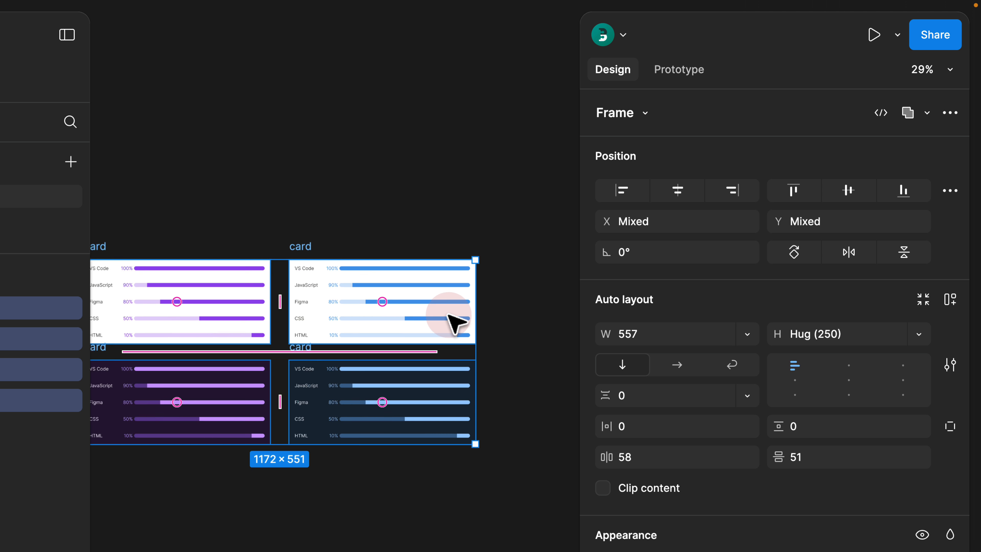
drag(479, 300, 423, 303)
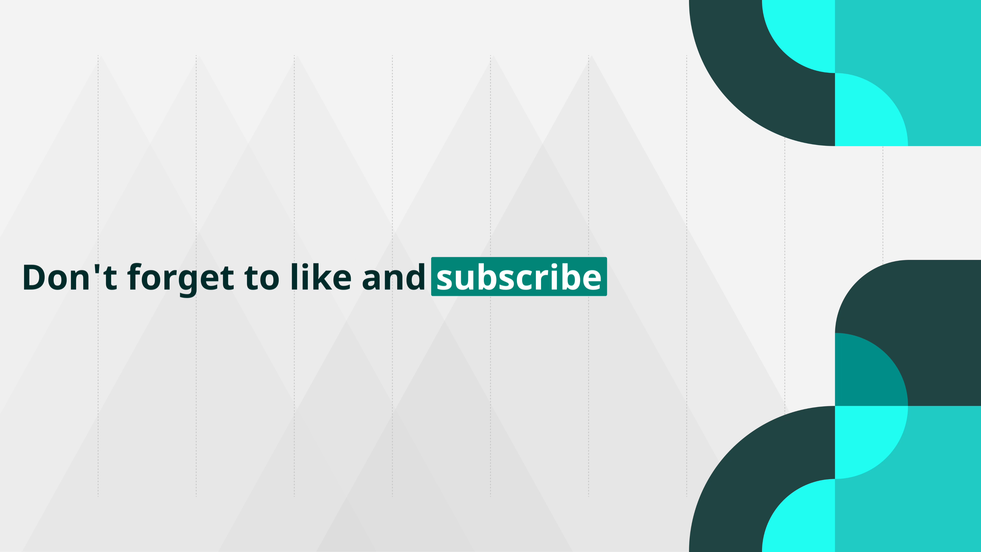